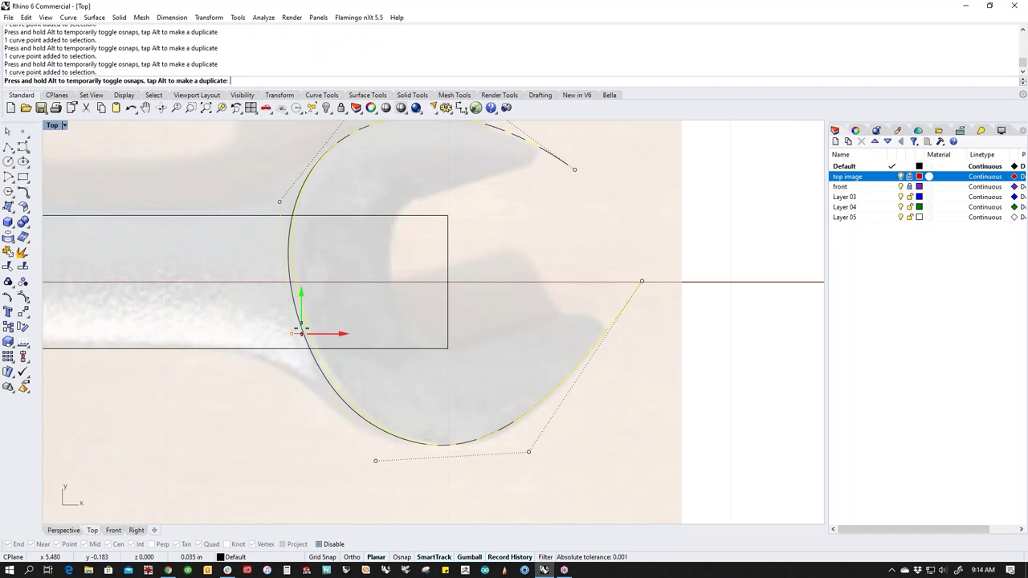
Step: Deselect the outer wrench-head curve and hide its control points to finish shaping it against the reference image
{"action": "left_click", "coordinate": [255, 430]}
{"action": "scroll", "coordinate": [290, 266], "scroll_direction": "down", "scroll_amount": 4}
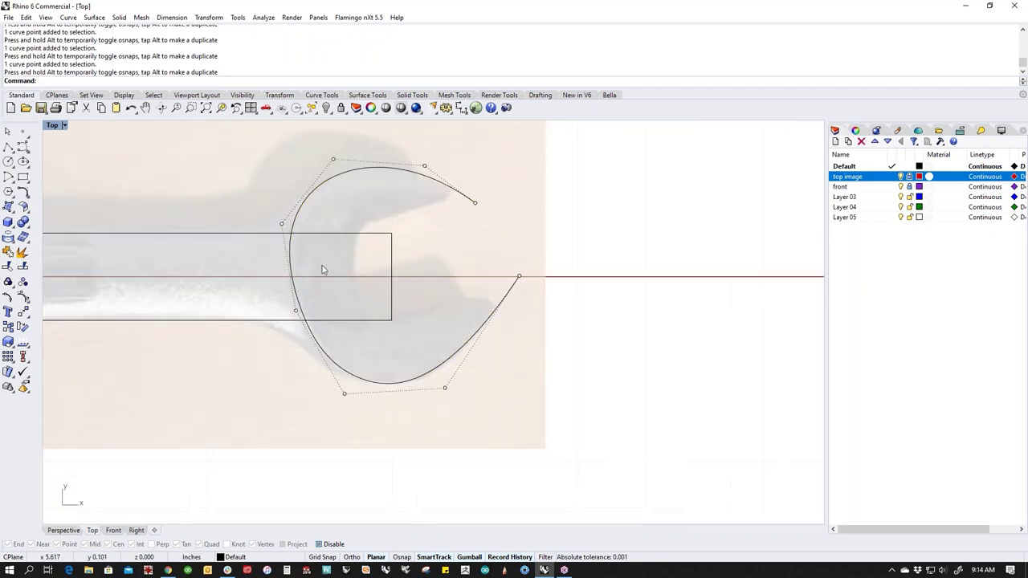
{"action": "right_click_drag", "start_coordinate": [344, 260], "coordinate": [330, 314]}
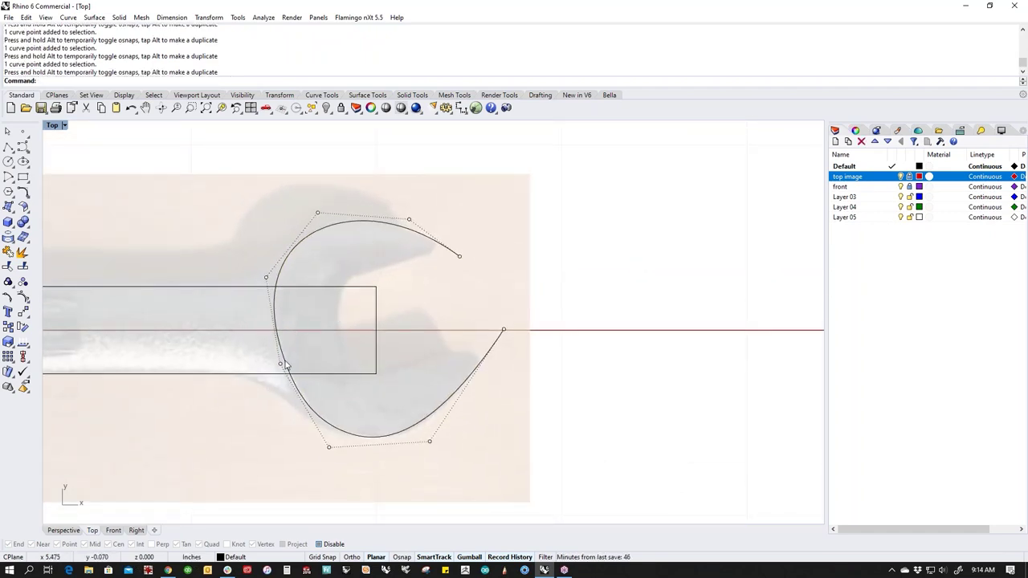
{"action": "scroll", "coordinate": [453, 341], "scroll_direction": "down", "scroll_amount": 5}
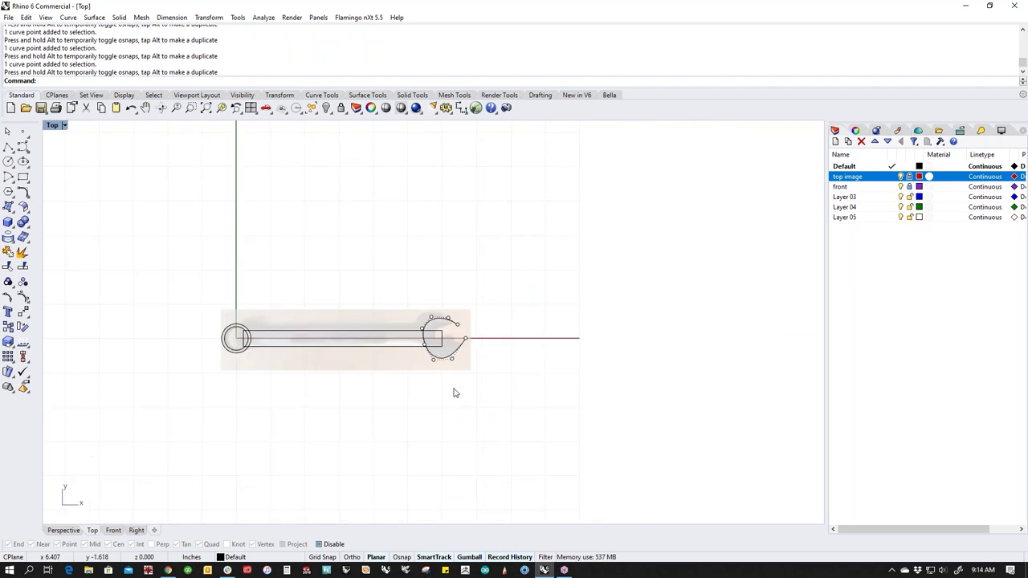
{"action": "scroll", "coordinate": [482, 328], "scroll_direction": "up", "scroll_amount": 6}
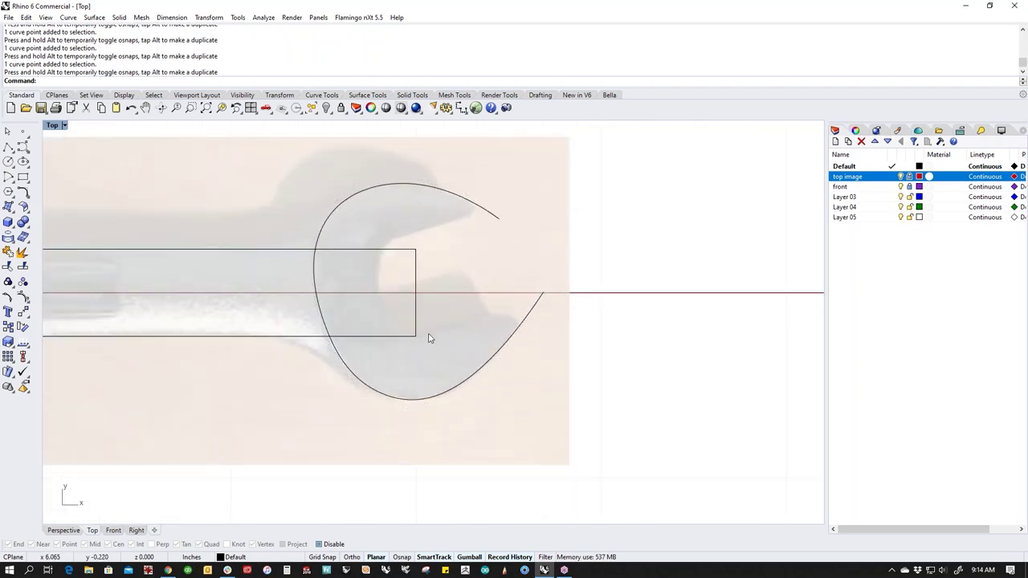
Step: Draw a both-sides line along the upper jaw's inner edge, extending about 0.82 in each way from its midpoint and past the head outline
{"action": "left_click", "coordinate": [8, 148]}
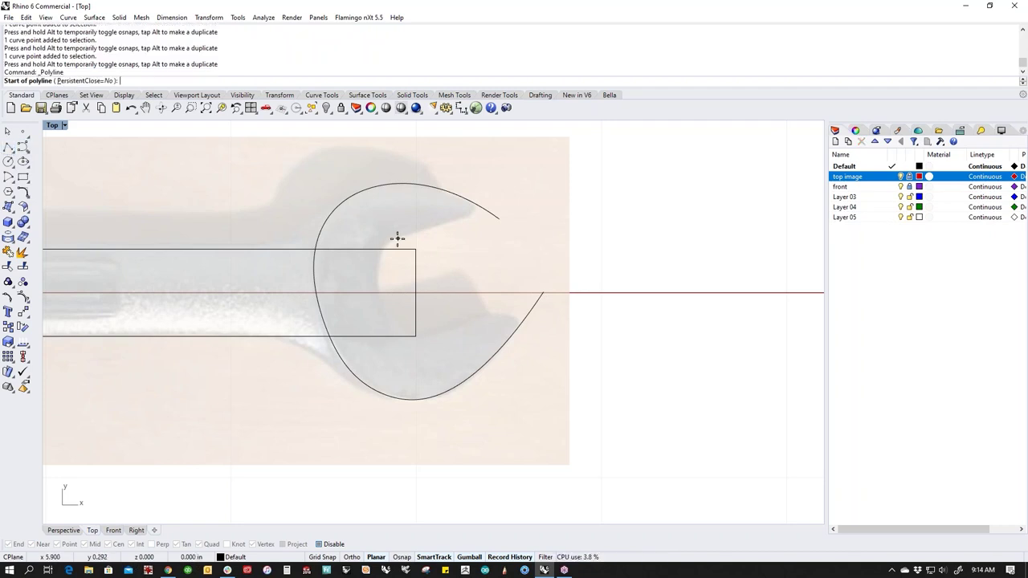
{"action": "left_click", "coordinate": [8, 148]}
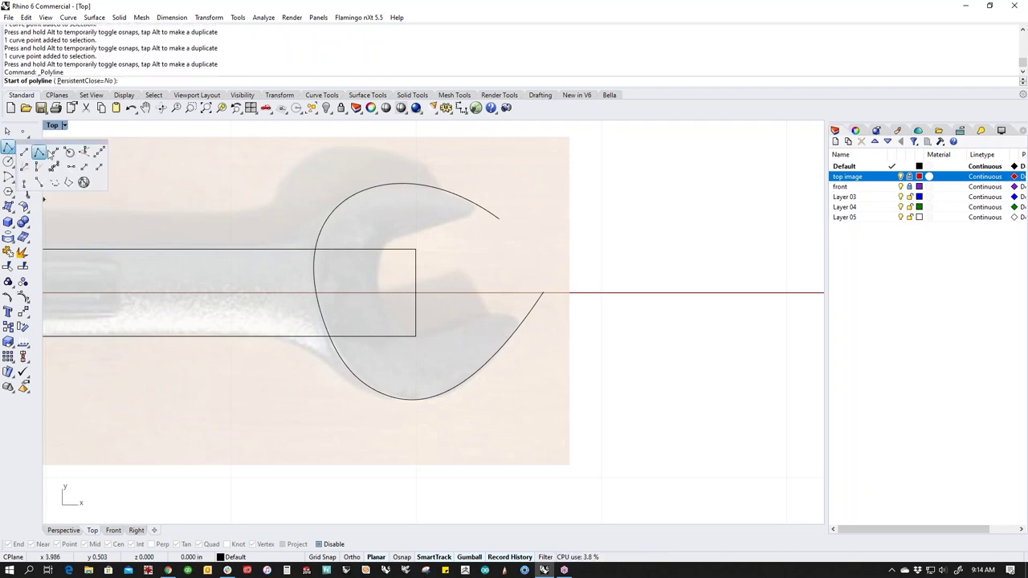
{"action": "left_click", "coordinate": [54, 152]}
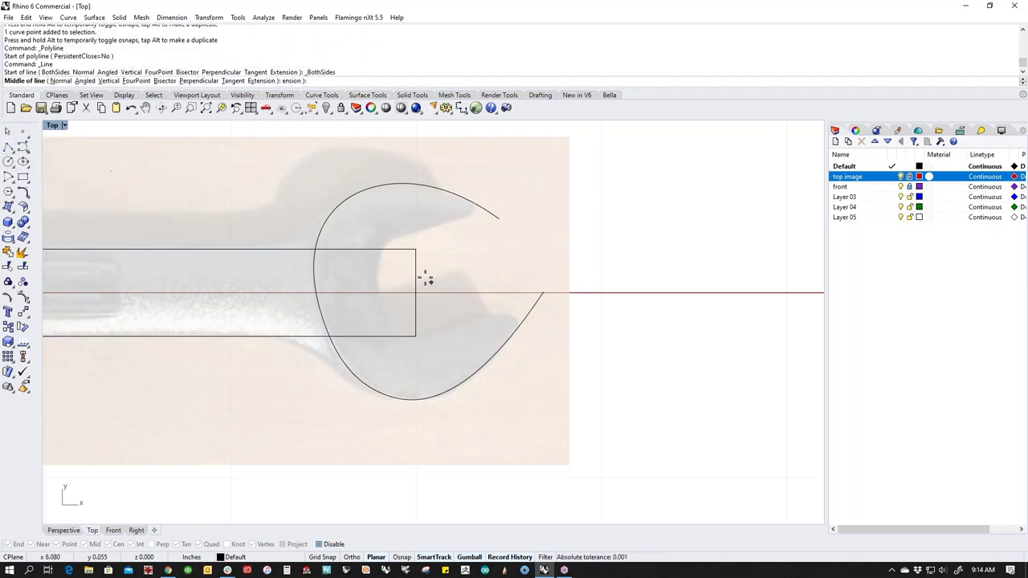
{"action": "left_click", "coordinate": [394, 238]}
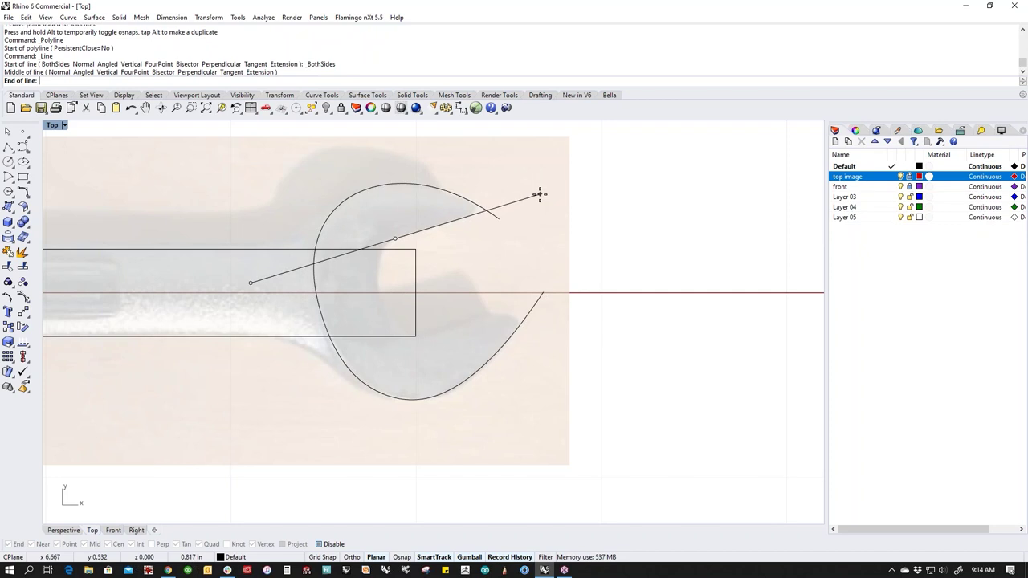
{"action": "left_click", "coordinate": [540, 194]}
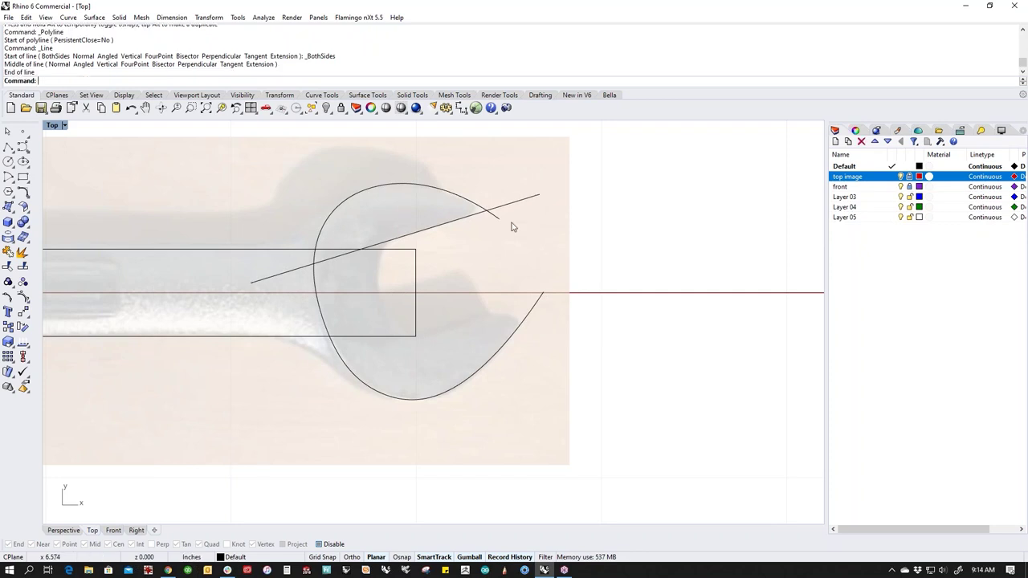
Step: Copy the slanted upper jaw line down onto the inner edge of the lower jaw
{"action": "left_click", "coordinate": [454, 229]}
{"action": "left_click_drag", "start_coordinate": [422, 212], "coordinate": [470, 310]}
{"action": "key", "text": "Escape"}
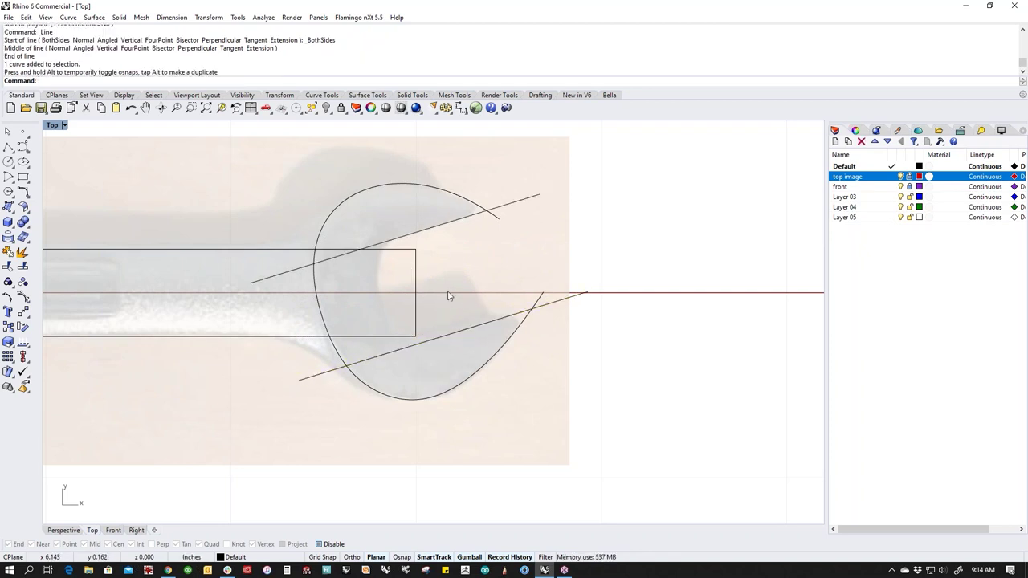
Step: Draw a short straight line across the tip of the upper jaw, crossing the slanted line and the outer curve
{"action": "right_click_drag", "start_coordinate": [488, 301], "coordinate": [429, 316]}
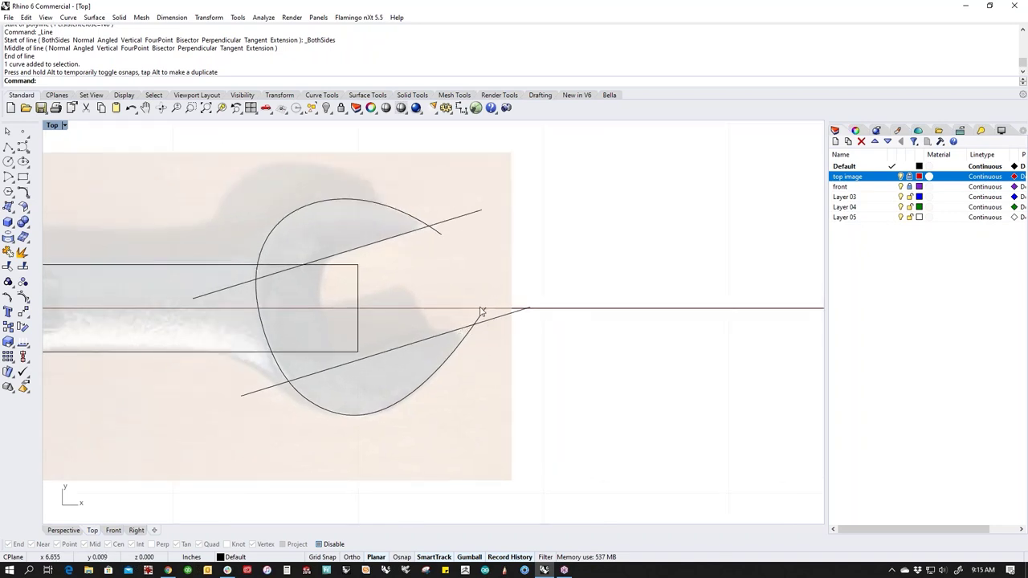
{"action": "scroll", "coordinate": [425, 234], "scroll_direction": "up", "scroll_amount": 6}
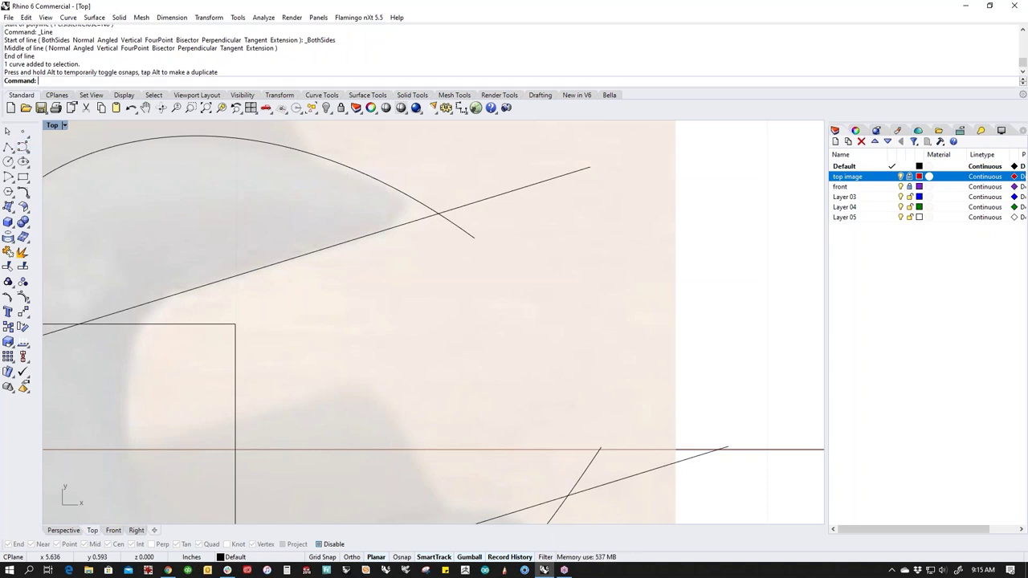
{"action": "left_click", "coordinate": [23, 148]}
{"action": "left_click", "coordinate": [395, 236]}
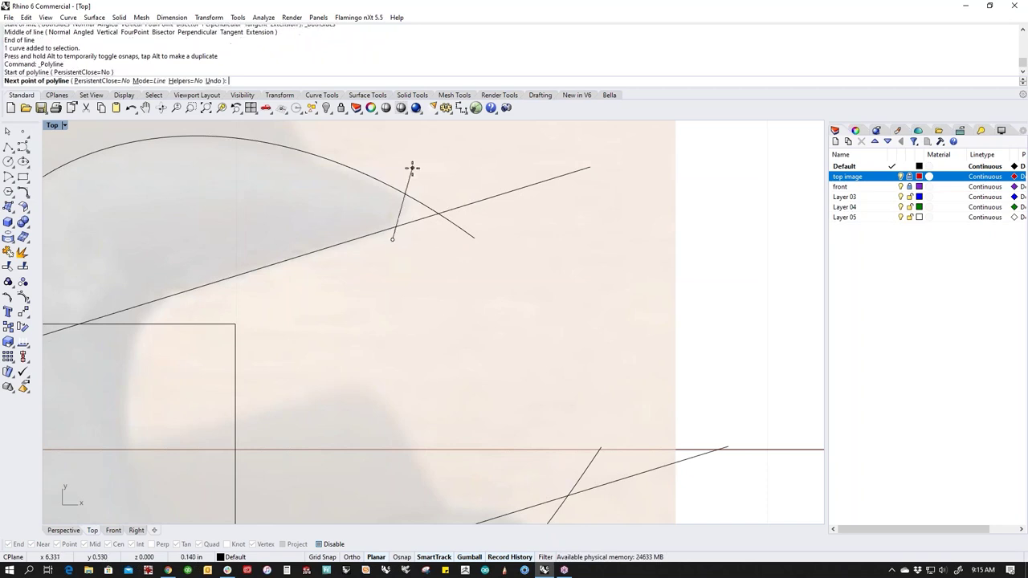
{"action": "left_click", "coordinate": [418, 168]}
{"action": "key", "text": "Return"}
{"action": "scroll", "coordinate": [433, 241], "scroll_direction": "down", "scroll_amount": 5}
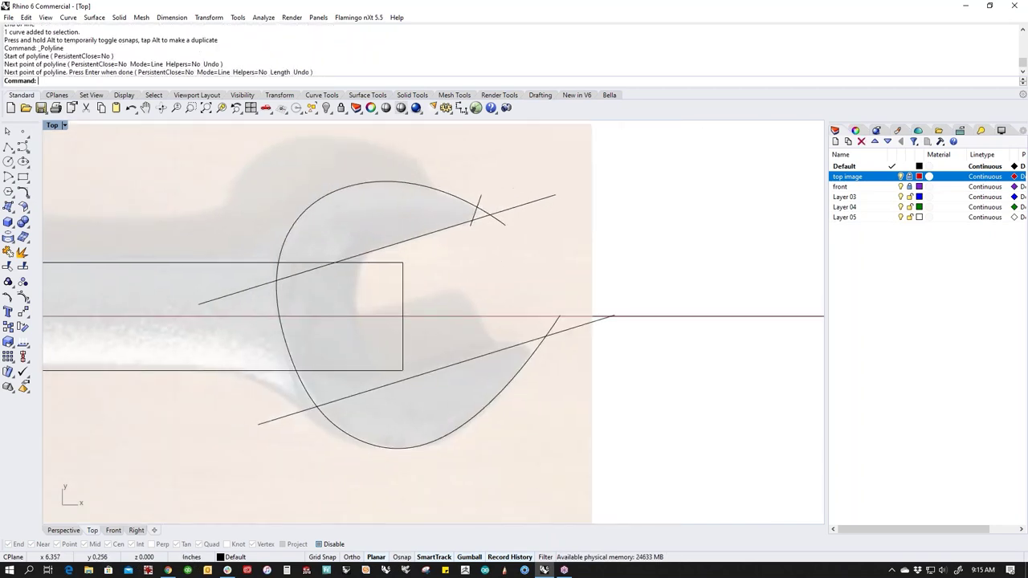
Step: Draw a short straight line across the tip of the lower jaw, crossing the slanted line and the outer curve
{"action": "key", "text": "Return"}
{"action": "scroll", "coordinate": [509, 340], "scroll_direction": "up", "scroll_amount": 3}
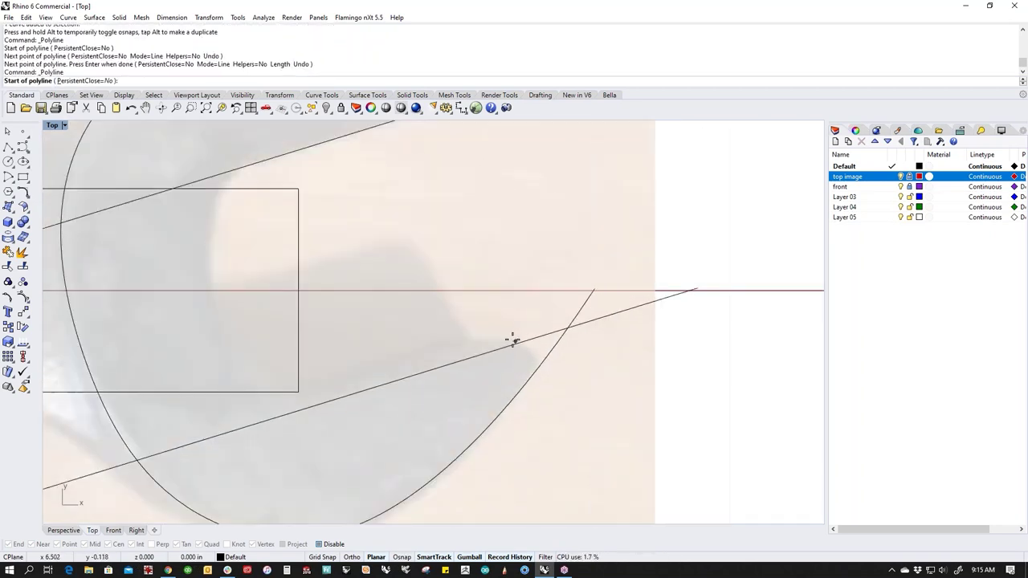
{"action": "left_click", "coordinate": [575, 376]}
{"action": "key", "text": "Return"}
{"action": "scroll", "coordinate": [651, 319], "scroll_direction": "down", "scroll_amount": 5}
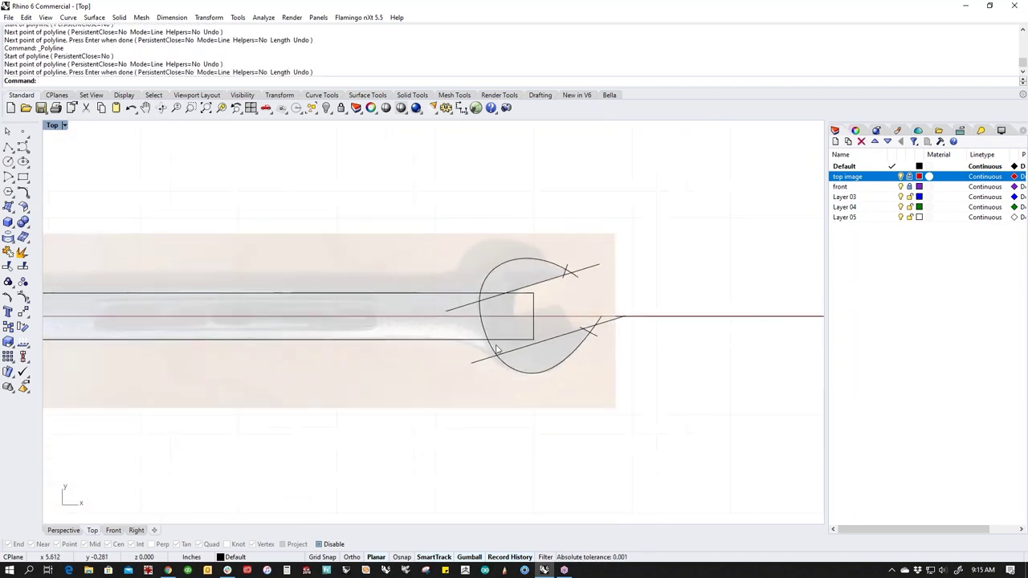
Step: Start an adjustable curve blend between the two slanted jaw lines and slide both ends along them toward the jaw opening
{"action": "scroll", "coordinate": [651, 320], "scroll_direction": "up", "scroll_amount": 4}
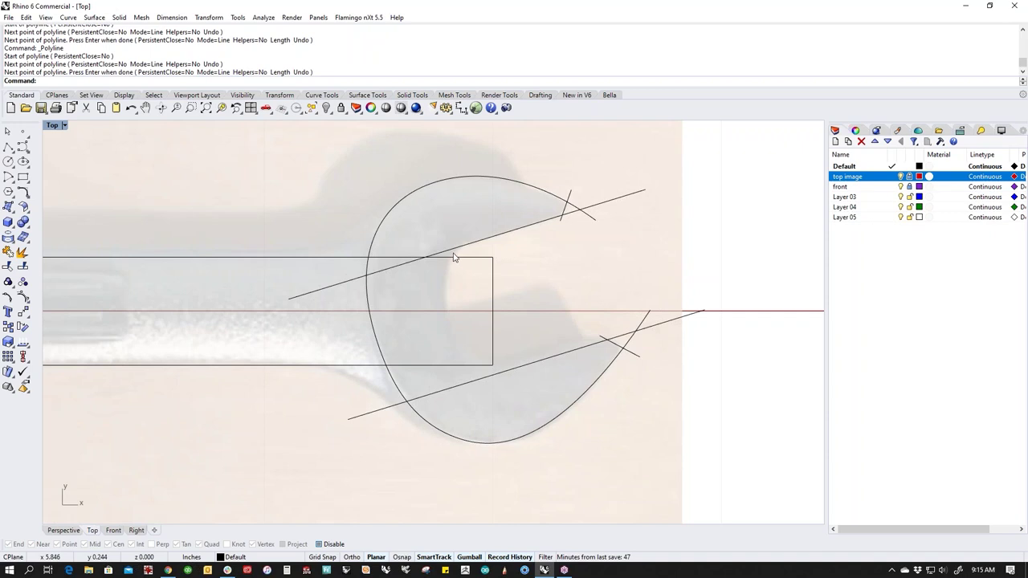
{"action": "middle_click", "coordinate": [194, 199]}
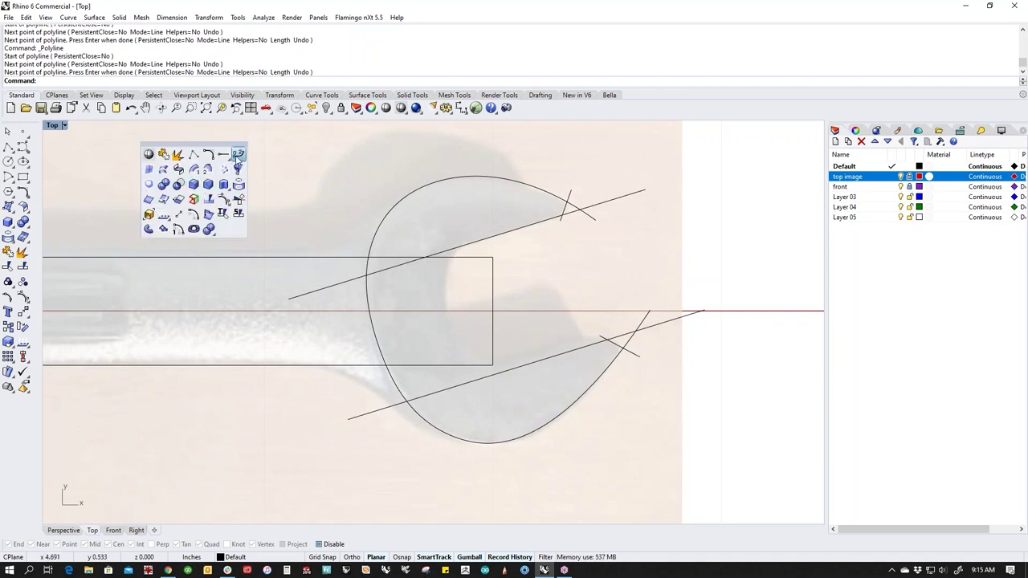
{"action": "left_click", "coordinate": [28, 198]}
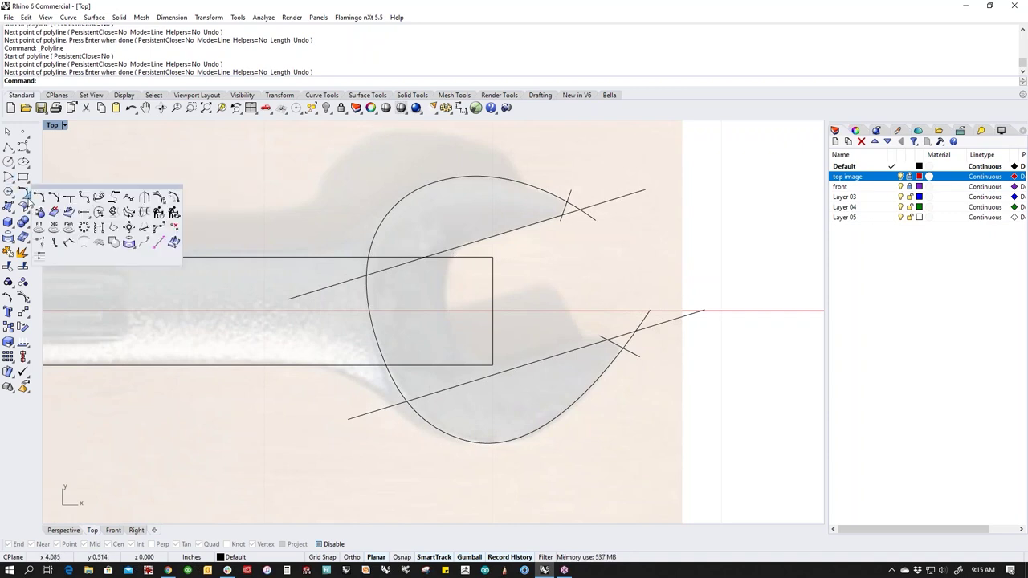
{"action": "left_click", "coordinate": [112, 200]}
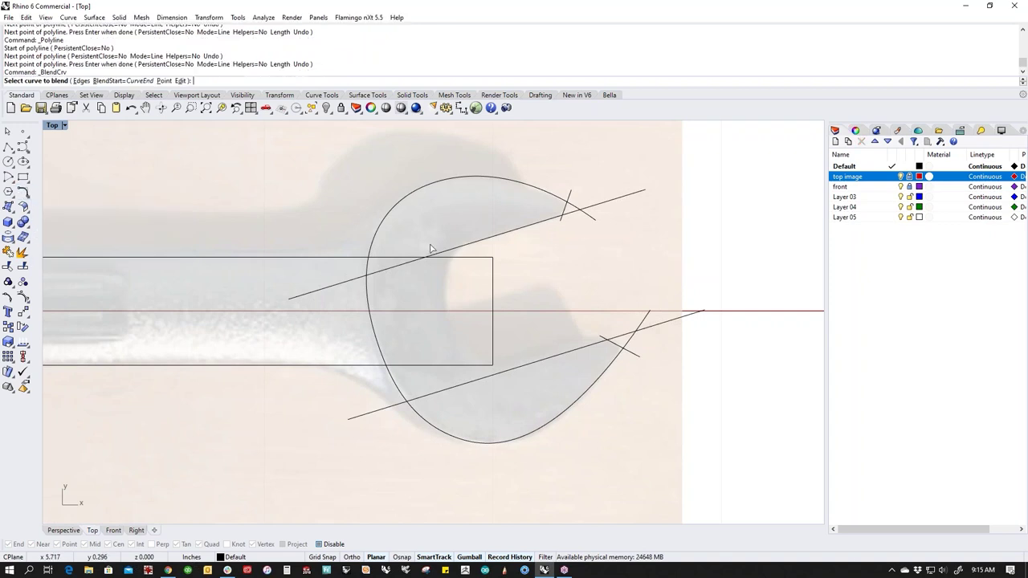
{"action": "left_click", "coordinate": [374, 275]}
{"action": "left_click", "coordinate": [436, 392]}
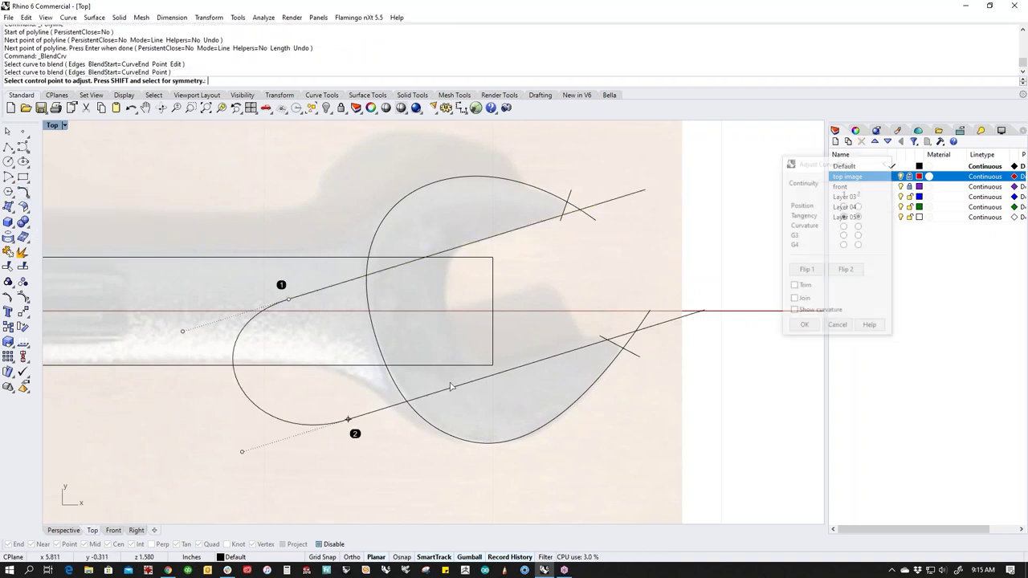
{"action": "left_click", "coordinate": [289, 301]}
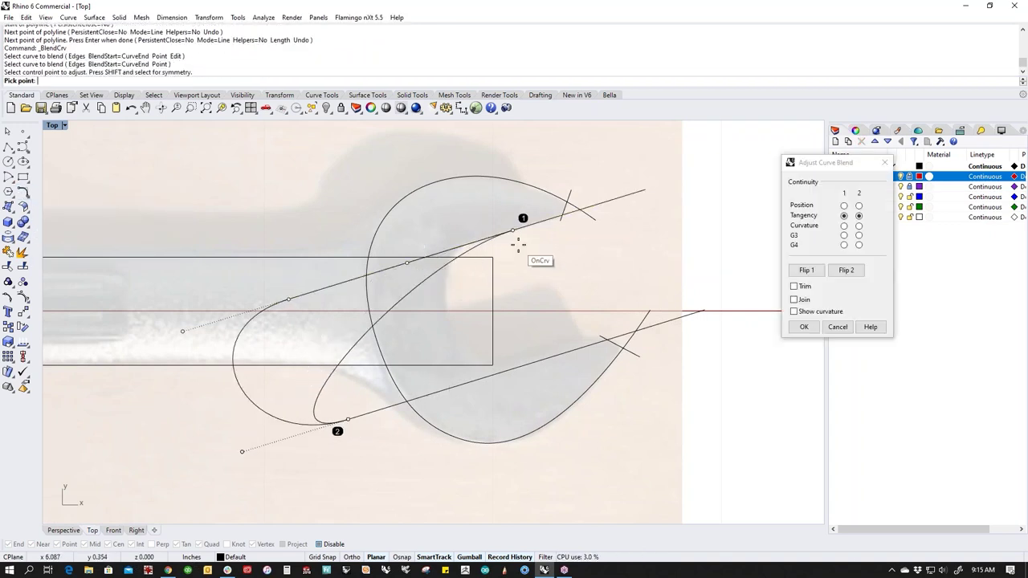
{"action": "left_click", "coordinate": [514, 230]}
{"action": "left_click", "coordinate": [347, 419]}
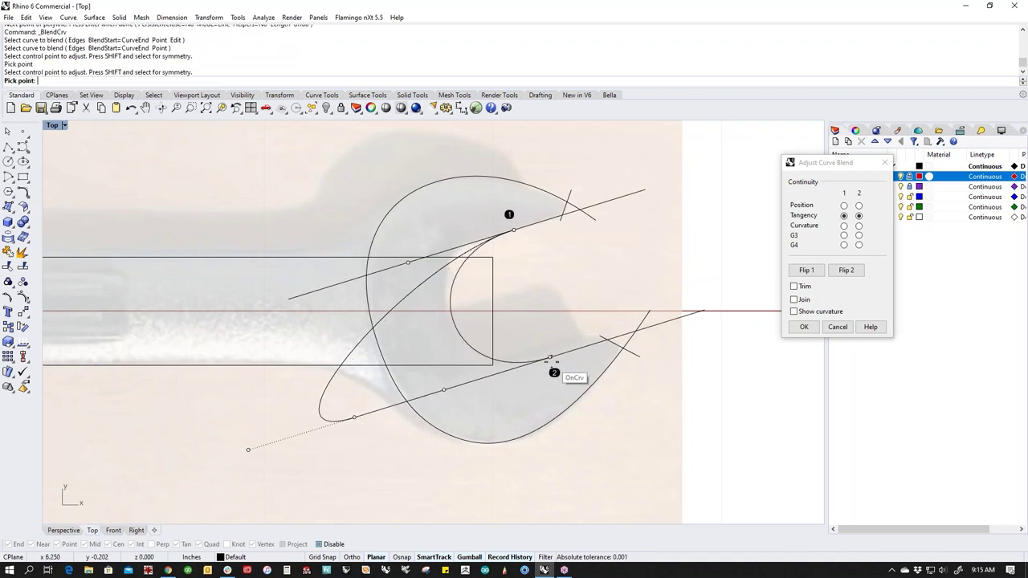
{"action": "left_click", "coordinate": [554, 356]}
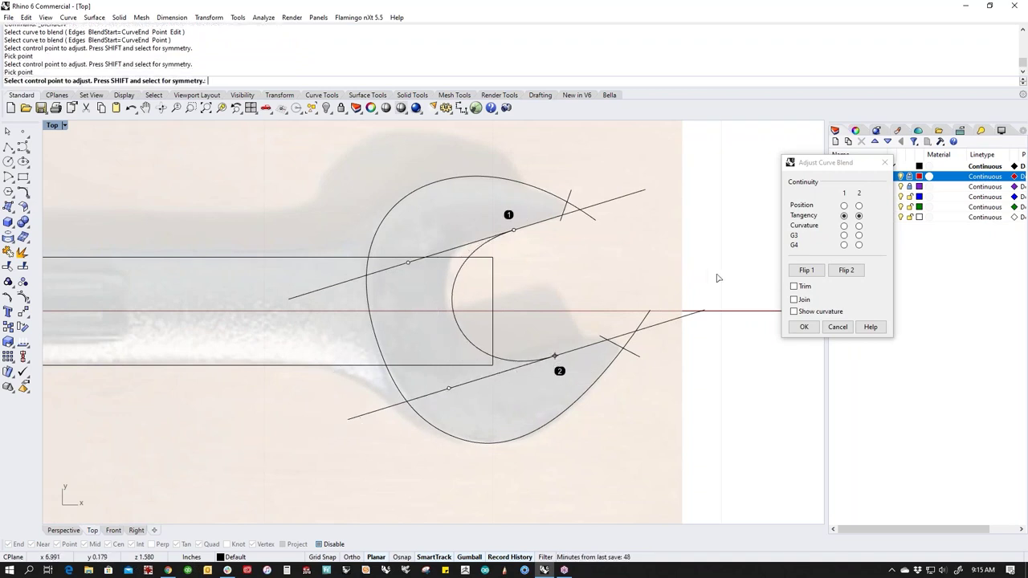
Step: Set the blend's continuity to Curvature at both ends and pull its handles in to follow the wrench throat
{"action": "left_click", "coordinate": [844, 225]}
{"action": "left_click", "coordinate": [858, 225]}
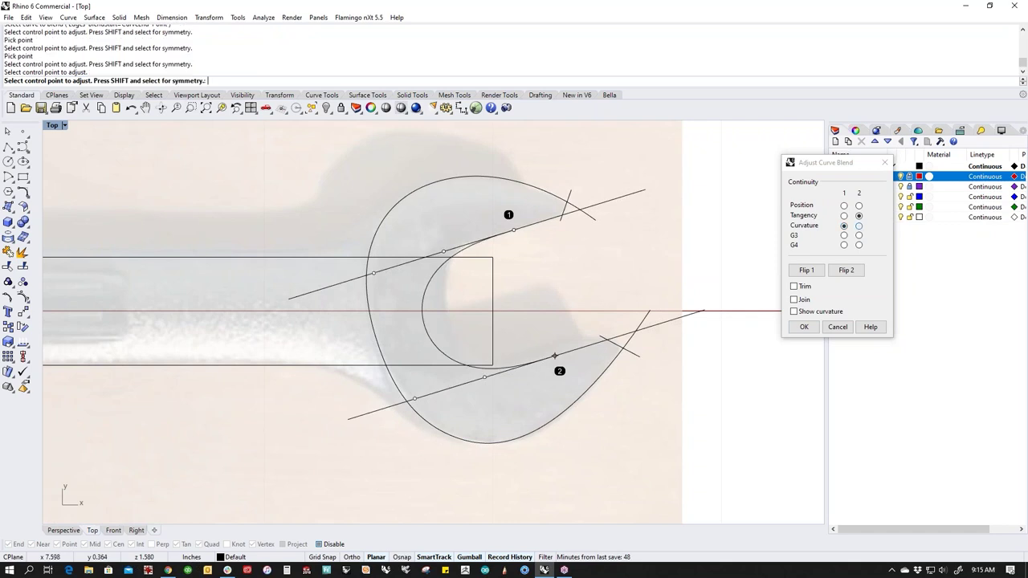
{"action": "left_click", "coordinate": [414, 398]}
{"action": "left_click", "coordinate": [473, 381]}
{"action": "left_click", "coordinate": [374, 273]}
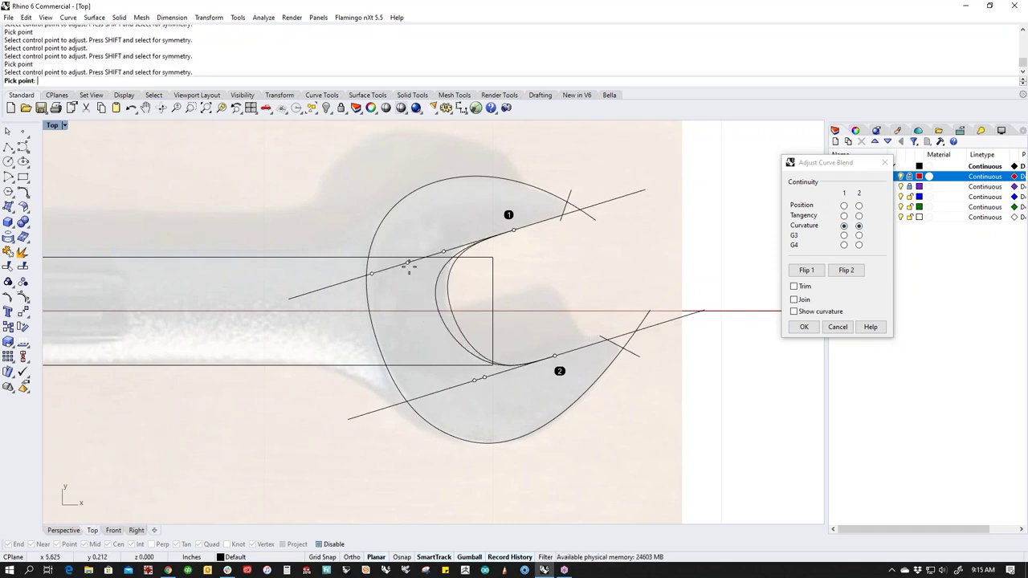
{"action": "left_click", "coordinate": [403, 264]}
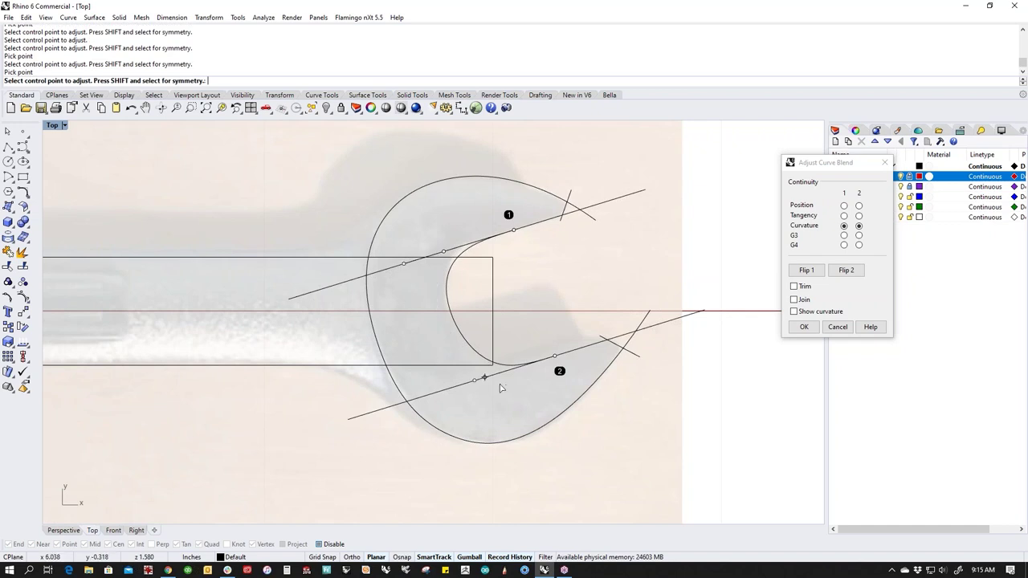
{"action": "left_click", "coordinate": [485, 380]}
{"action": "left_click", "coordinate": [468, 381]}
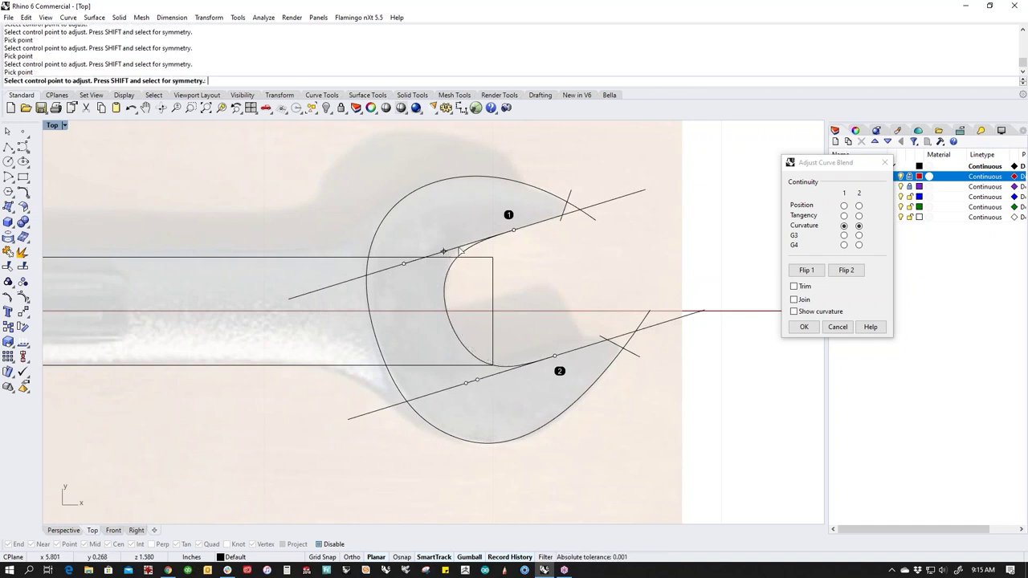
Step: Fine-tune the blend's upper end point and handle along the upper jaw line to match the throat in the image
{"action": "left_click", "coordinate": [517, 233]}
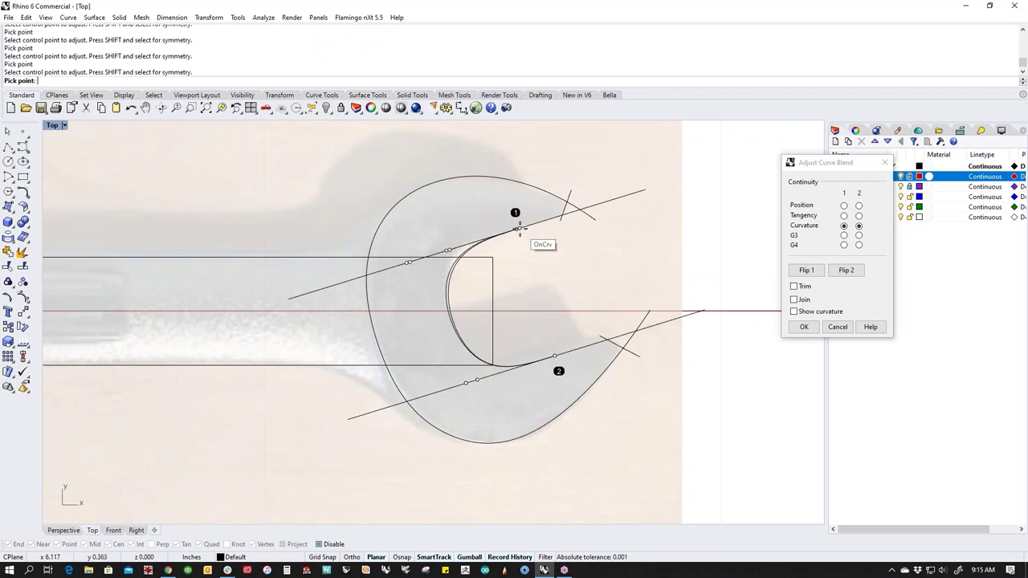
{"action": "left_click", "coordinate": [518, 236]}
{"action": "left_click", "coordinate": [456, 251]}
{"action": "left_click", "coordinate": [469, 243]}
{"action": "left_click", "coordinate": [518, 228]}
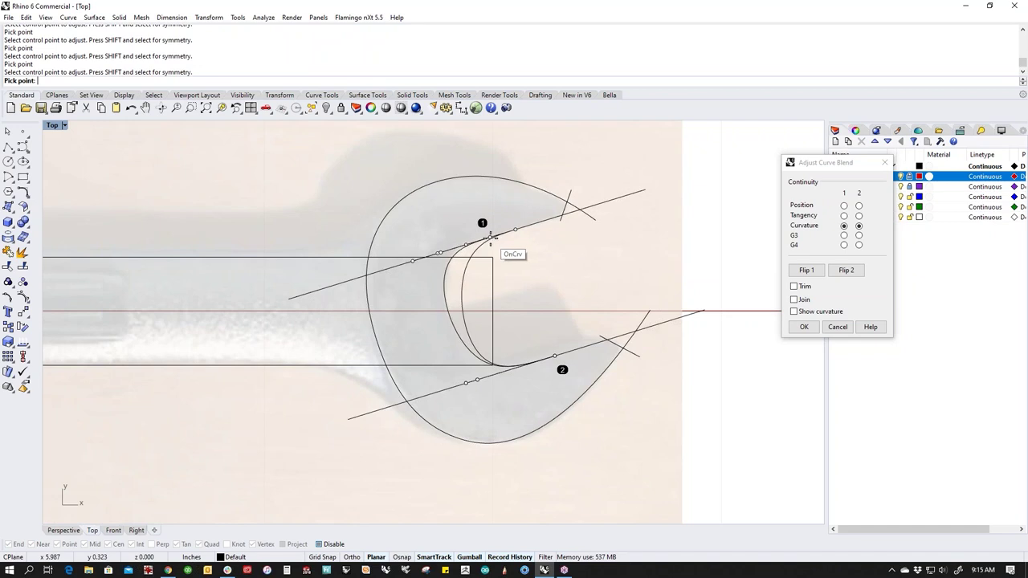
{"action": "left_click", "coordinate": [492, 239]}
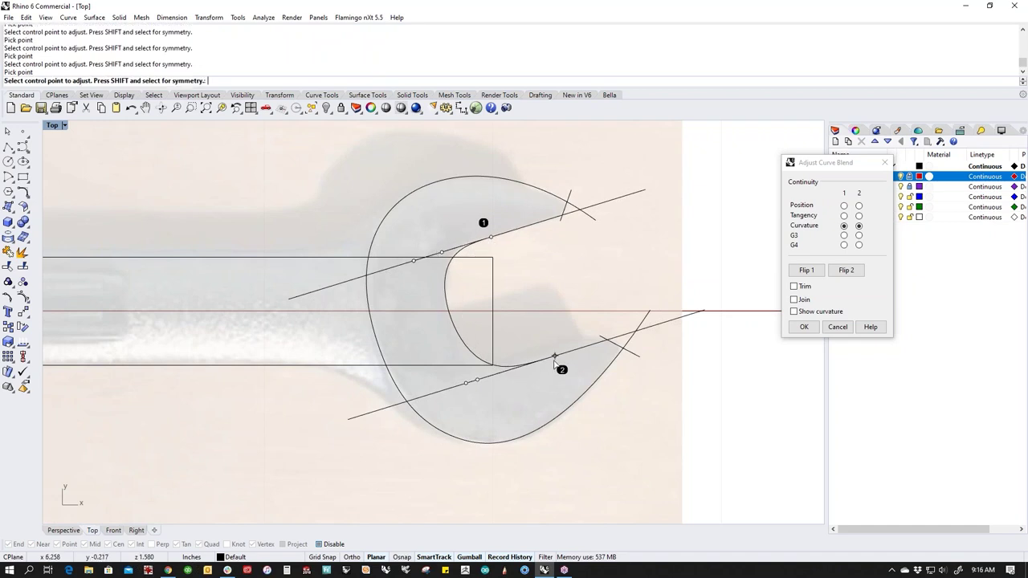
Step: Fine-tune the blend's lower end point and handle along the lower jaw line, and enable Trim for the blend
{"action": "left_click", "coordinate": [553, 359]}
{"action": "left_click", "coordinate": [549, 358]}
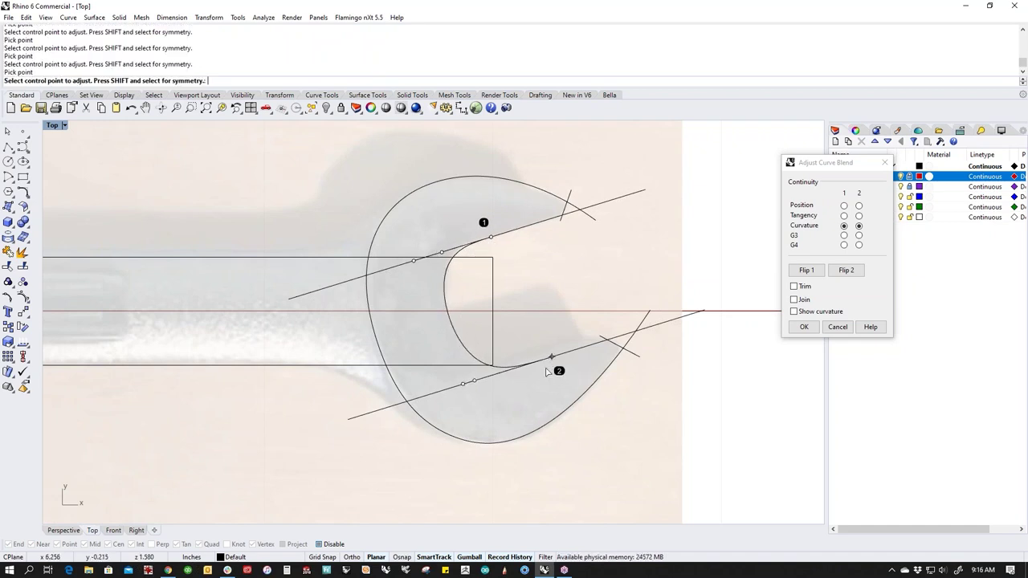
{"action": "left_click", "coordinate": [473, 381]}
{"action": "left_click", "coordinate": [484, 377]}
{"action": "left_click", "coordinate": [546, 357]}
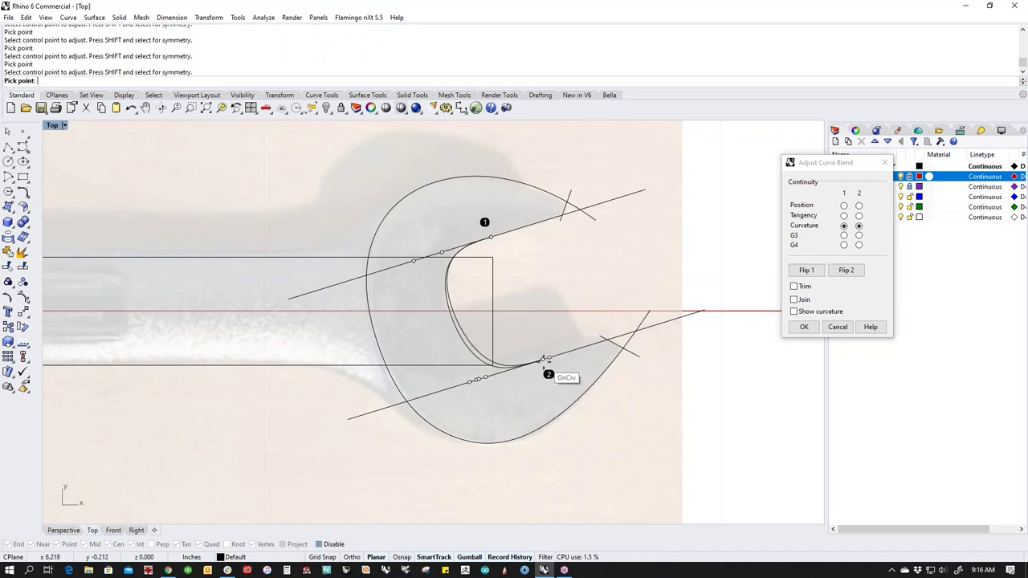
{"action": "left_click", "coordinate": [542, 359]}
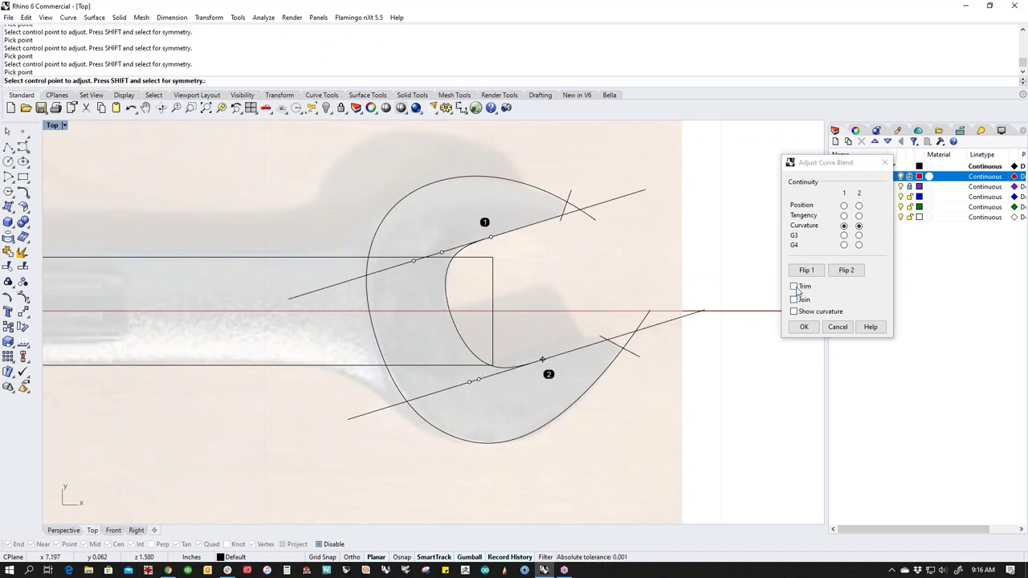
{"action": "left_click", "coordinate": [795, 287]}
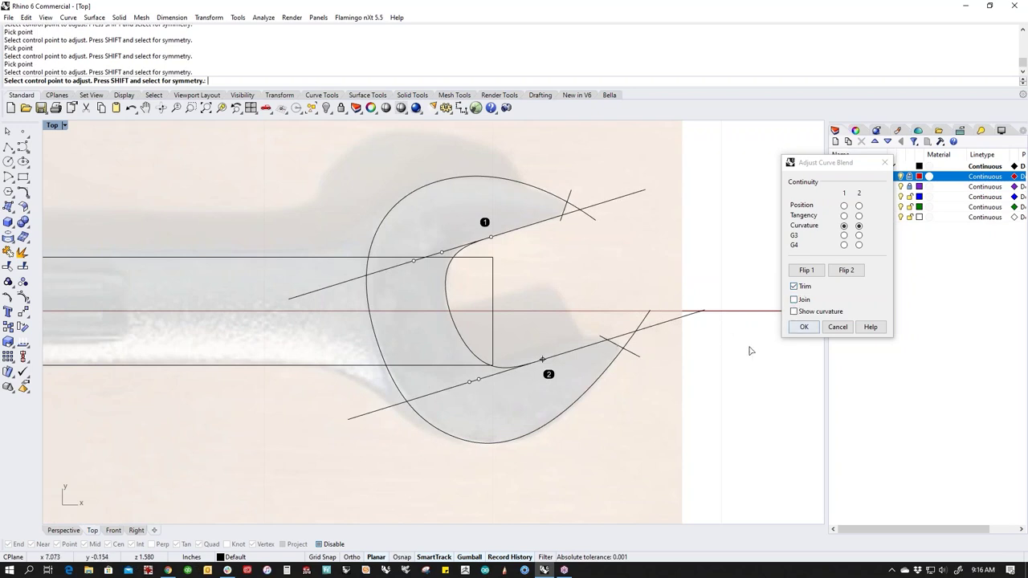
Step: Apply the trimmed curvature blend that forms the wrench throat between the two jaw lines
{"action": "left_click", "coordinate": [803, 326]}
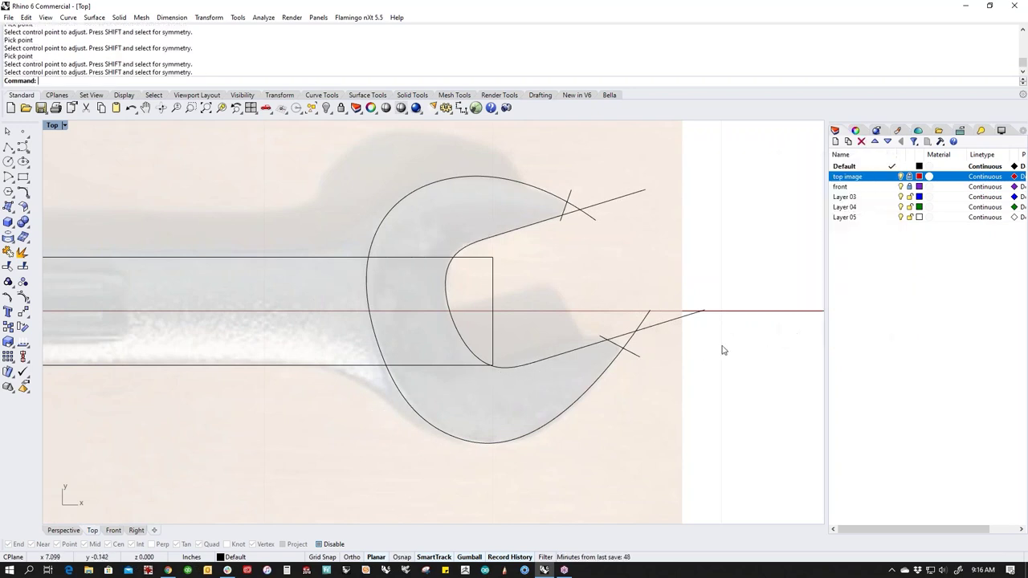
{"action": "scroll", "coordinate": [516, 339], "scroll_direction": "down", "scroll_amount": 3}
{"action": "scroll", "coordinate": [429, 342], "scroll_direction": "down", "scroll_amount": 2}
{"action": "right_click_drag", "start_coordinate": [429, 342], "coordinate": [635, 305]}
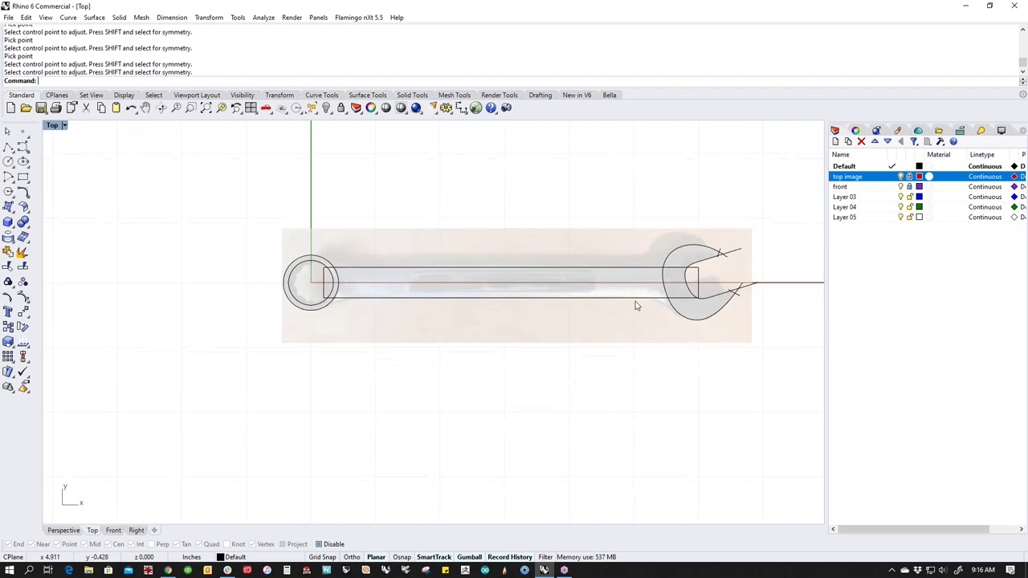
{"action": "scroll", "coordinate": [688, 265], "scroll_direction": "up", "scroll_amount": 5}
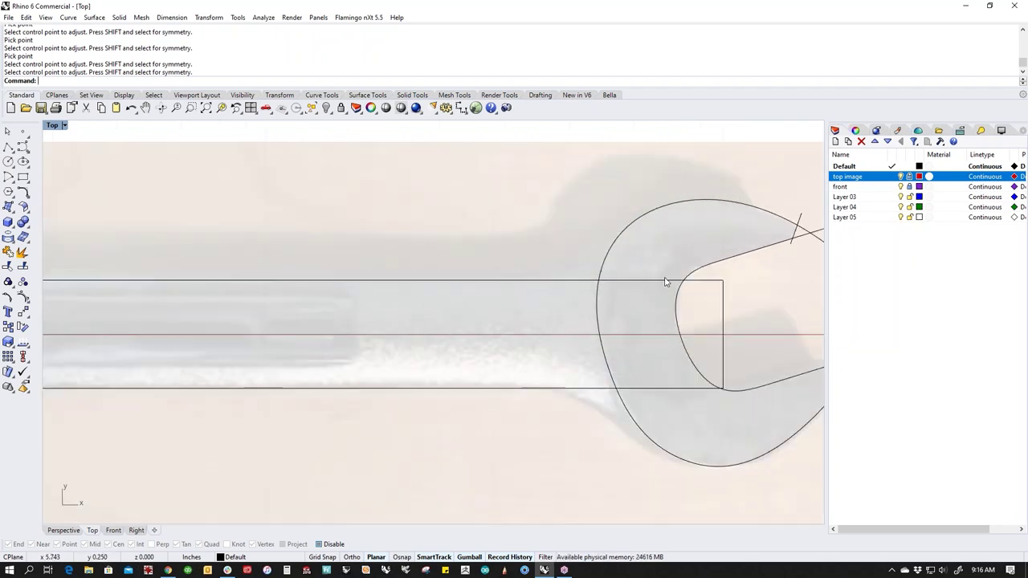
{"action": "scroll", "coordinate": [618, 276], "scroll_direction": "down", "scroll_amount": 5}
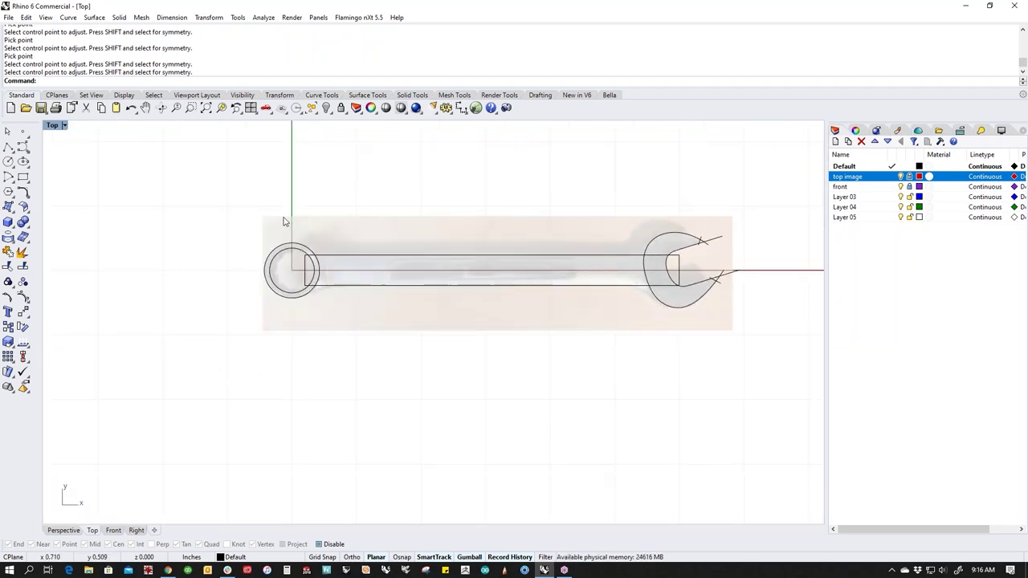
Step: Run CurveBoolean on all wrench curves with DeleteInput set to All, keeping the handle and both heads but excluding the jaw opening
{"action": "left_click_drag", "start_coordinate": [883, 380], "coordinate": [689, 387]}
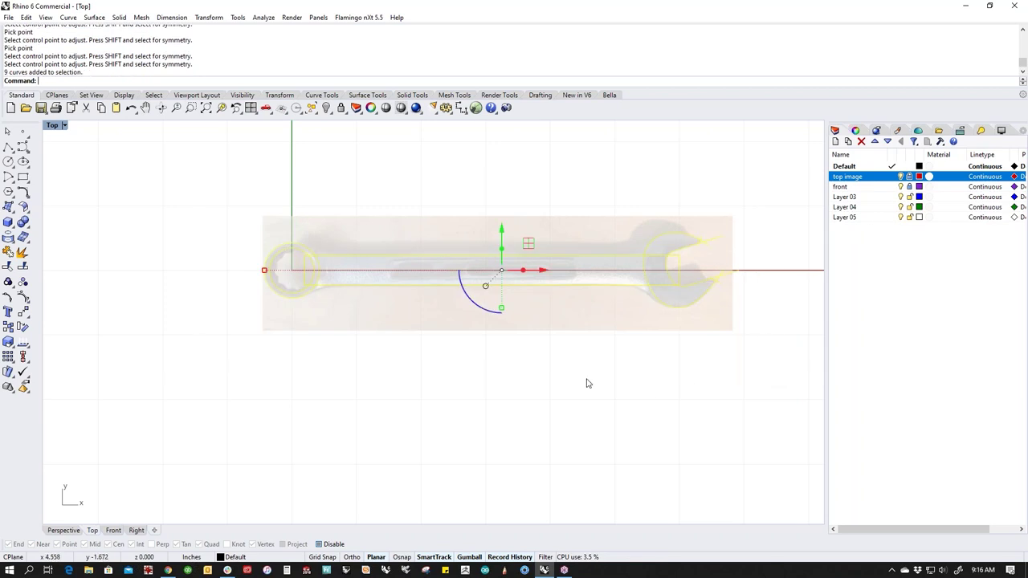
{"action": "type", "text": "CurveBoolean"}
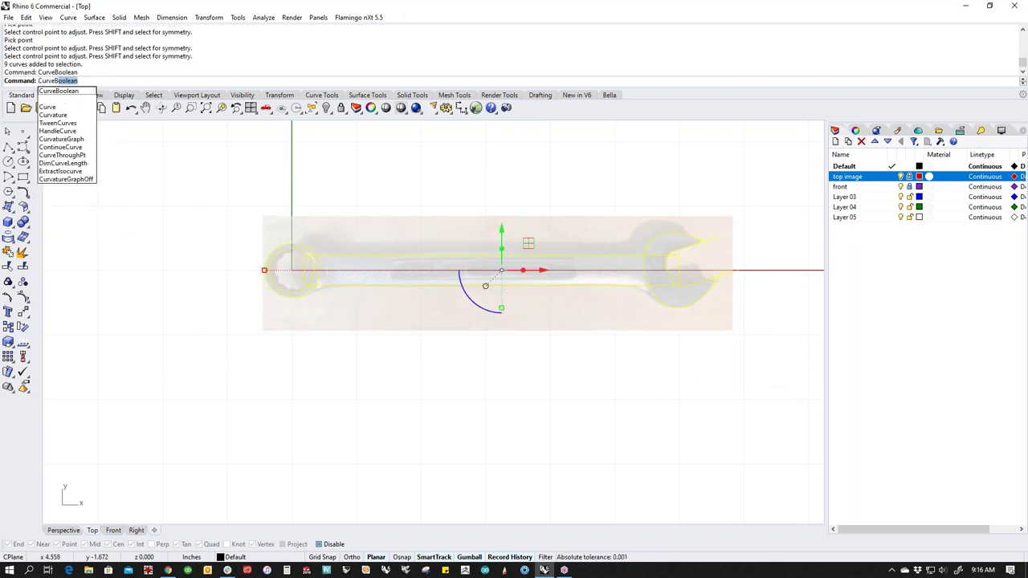
{"action": "key", "text": "Return"}
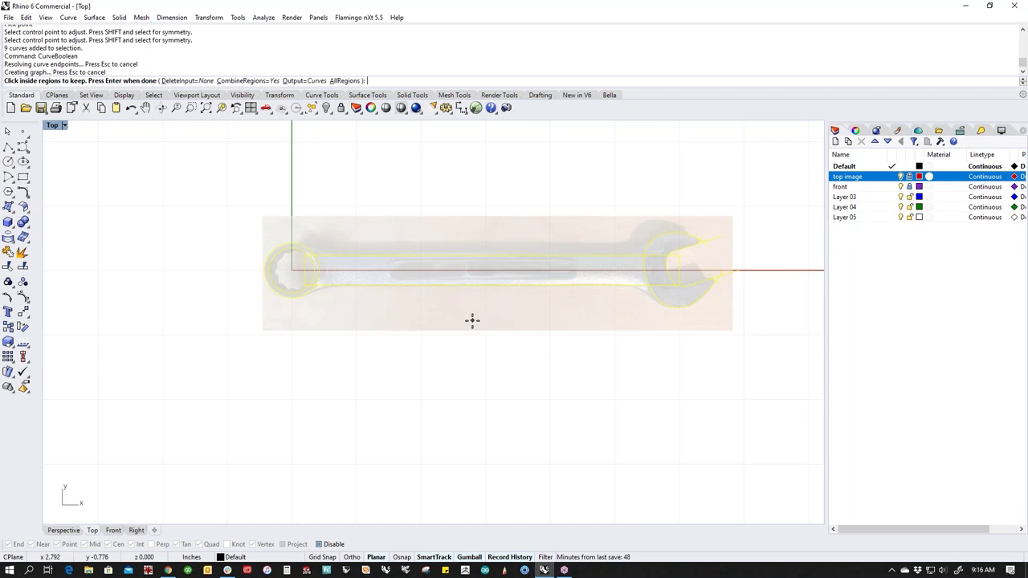
{"action": "left_click", "coordinate": [193, 81]}
{"action": "left_click", "coordinate": [110, 80]}
{"action": "left_click", "coordinate": [447, 324]}
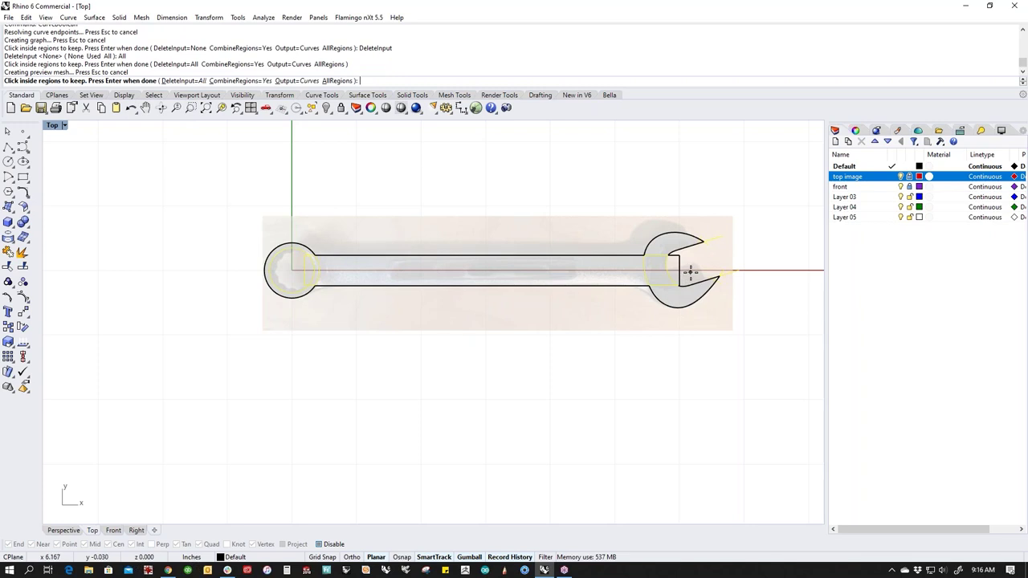
{"action": "scroll", "coordinate": [690, 272], "scroll_direction": "up", "scroll_amount": 2}
{"action": "left_click", "coordinate": [643, 253]}
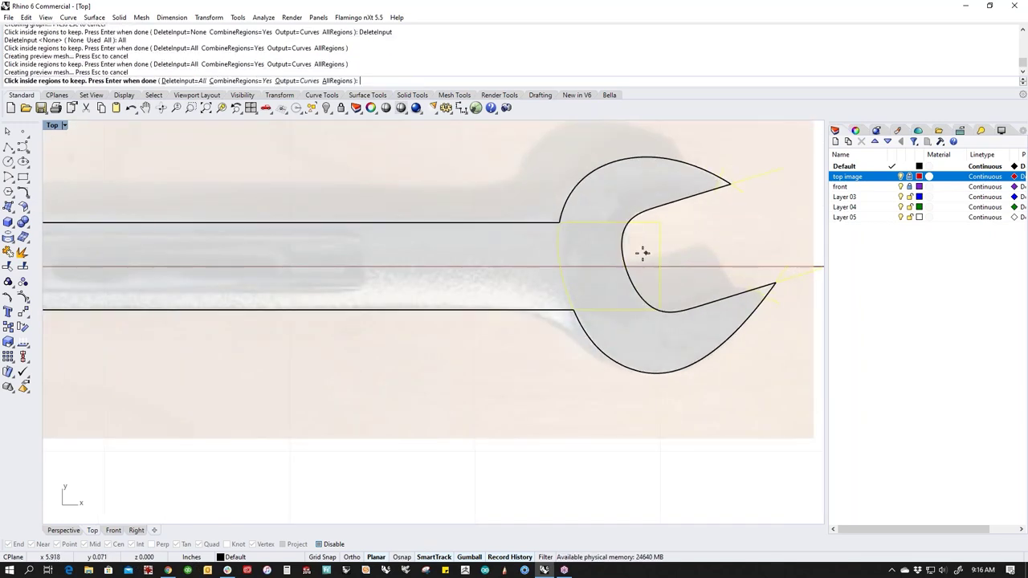
Step: Exclude the inside of the box-end's inner circle from the kept regions and complete the curve Boolean
{"action": "scroll", "coordinate": [644, 254], "scroll_direction": "down", "scroll_amount": 4}
{"action": "right_click_drag", "start_coordinate": [353, 305], "coordinate": [585, 299]}
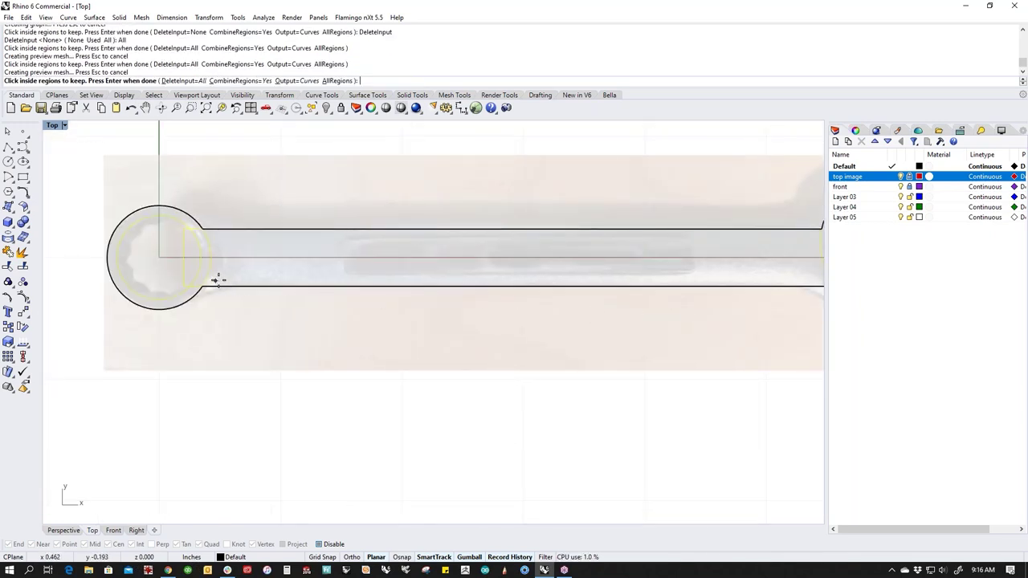
{"action": "scroll", "coordinate": [191, 263], "scroll_direction": "up", "scroll_amount": 2}
{"action": "left_click", "coordinate": [172, 245]}
{"action": "left_click", "coordinate": [174, 292]}
{"action": "scroll", "coordinate": [266, 330], "scroll_direction": "down", "scroll_amount": 3}
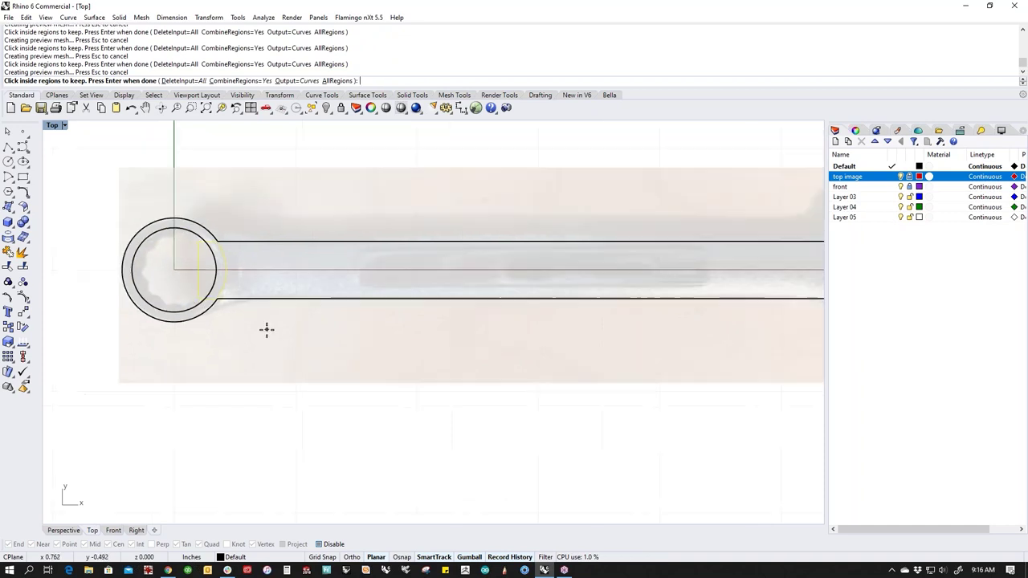
{"action": "key", "text": "Return"}
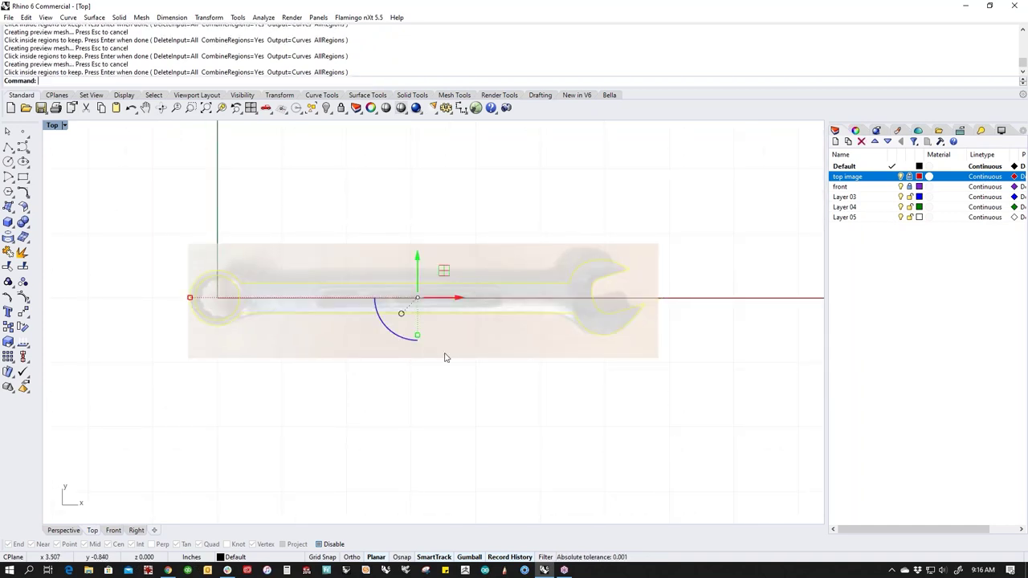
{"action": "left_click", "coordinate": [509, 364]}
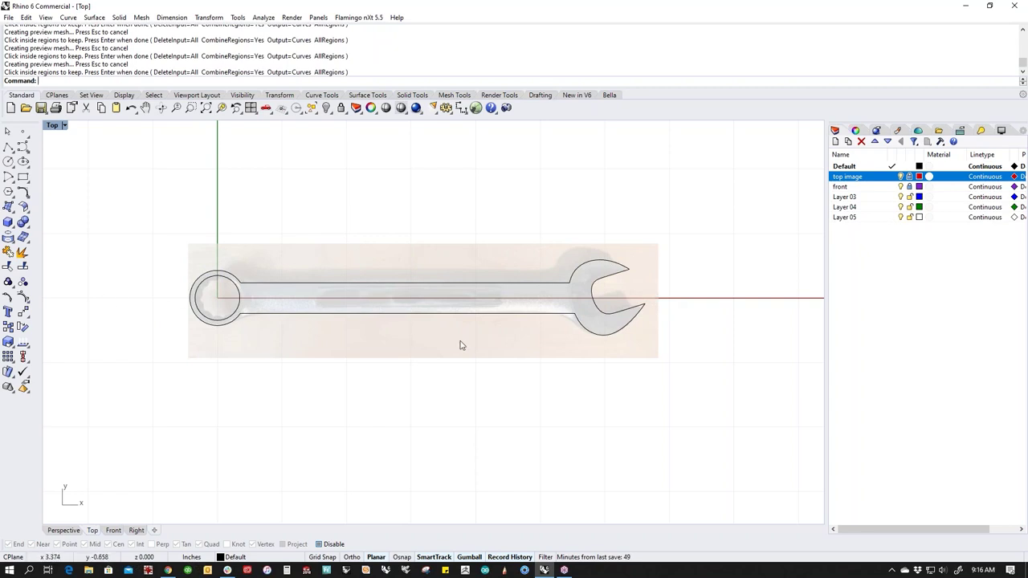
Step: Draw a short slanted line across each of the two pointed jaw tips with Polyline
{"action": "scroll", "coordinate": [654, 308], "scroll_direction": "up", "scroll_amount": 5}
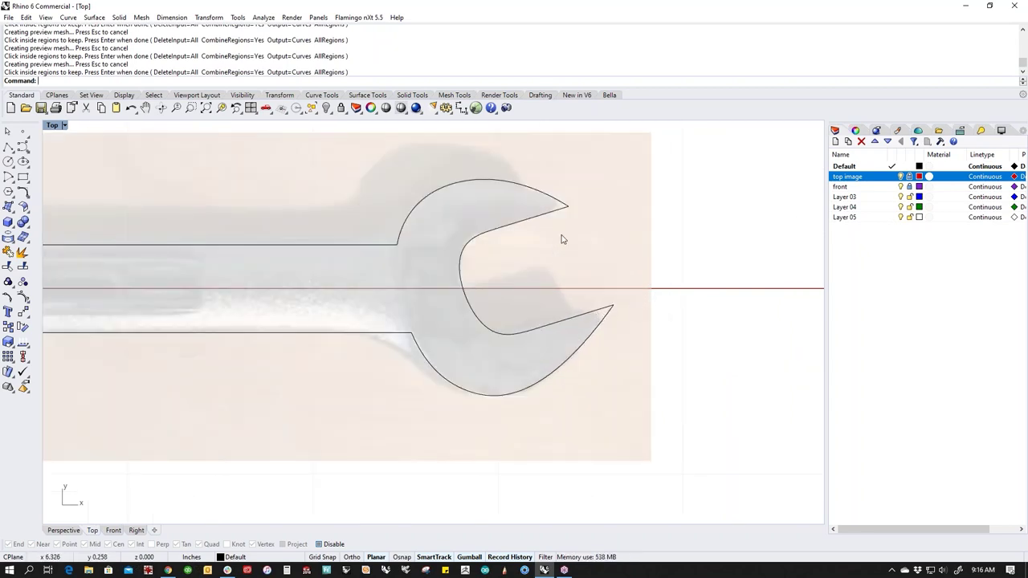
{"action": "left_click", "coordinate": [8, 147]}
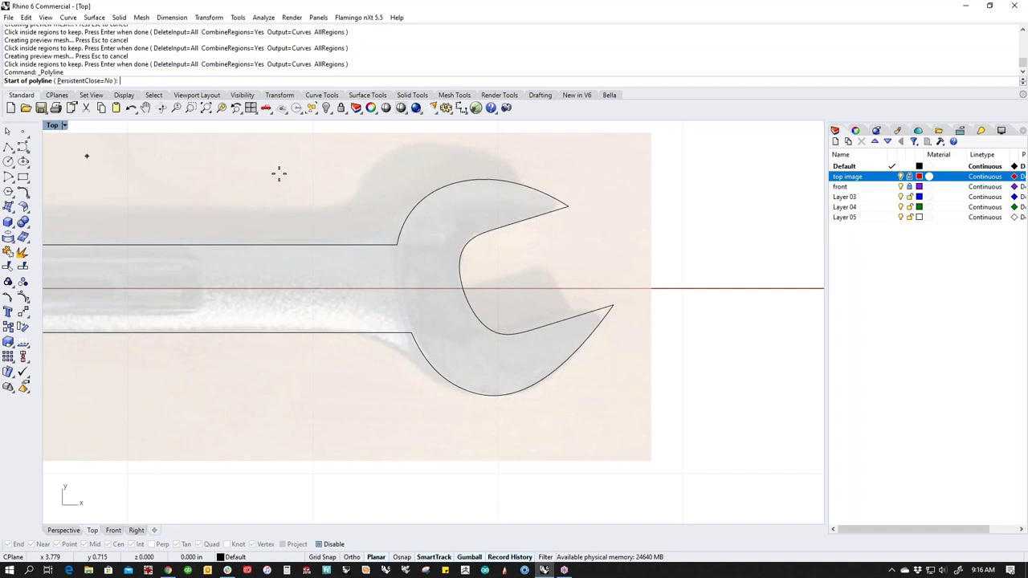
{"action": "left_click", "coordinate": [555, 193]}
{"action": "left_click", "coordinate": [550, 222]}
{"action": "key", "text": "Return"}
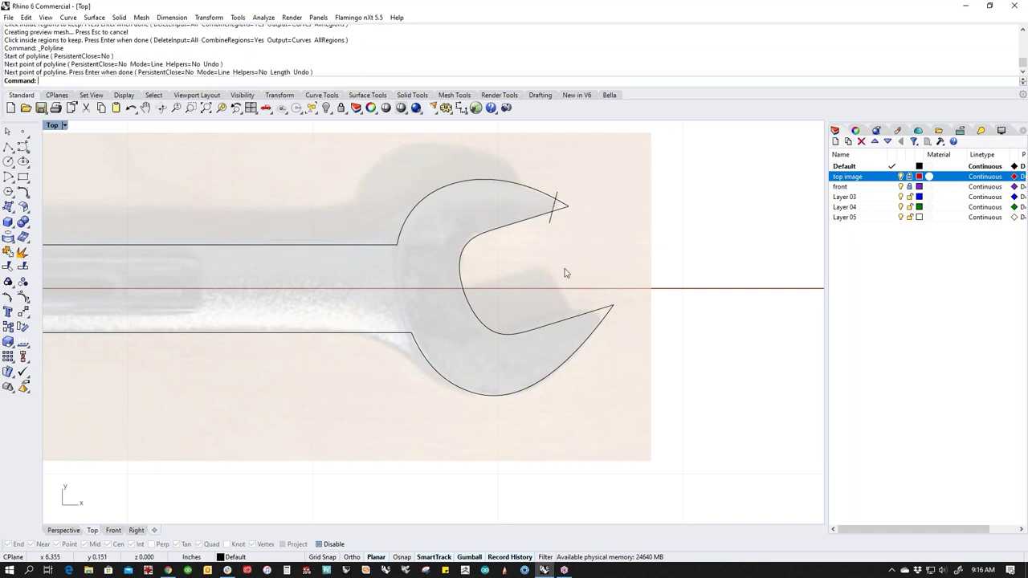
{"action": "key", "text": "Return"}
{"action": "left_click", "coordinate": [585, 307]}
{"action": "left_click", "coordinate": [610, 324]}
{"action": "key", "text": "Return"}
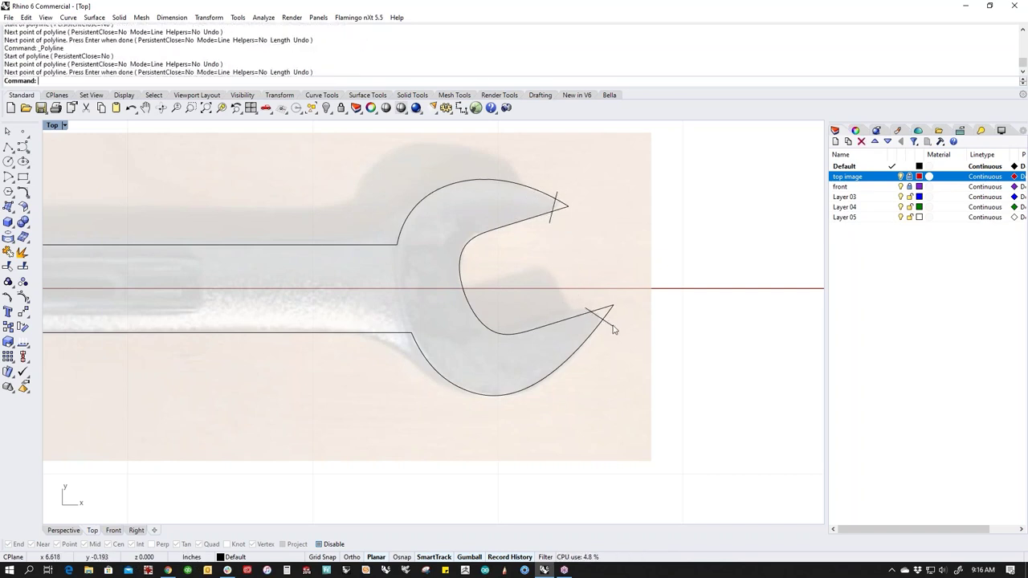
Step: Cut off both jaw tips at the short lines using CurveBoolean on the wrench outline, keeping the rest of the shape
{"action": "left_click_drag", "start_coordinate": [621, 363], "coordinate": [507, 201]}
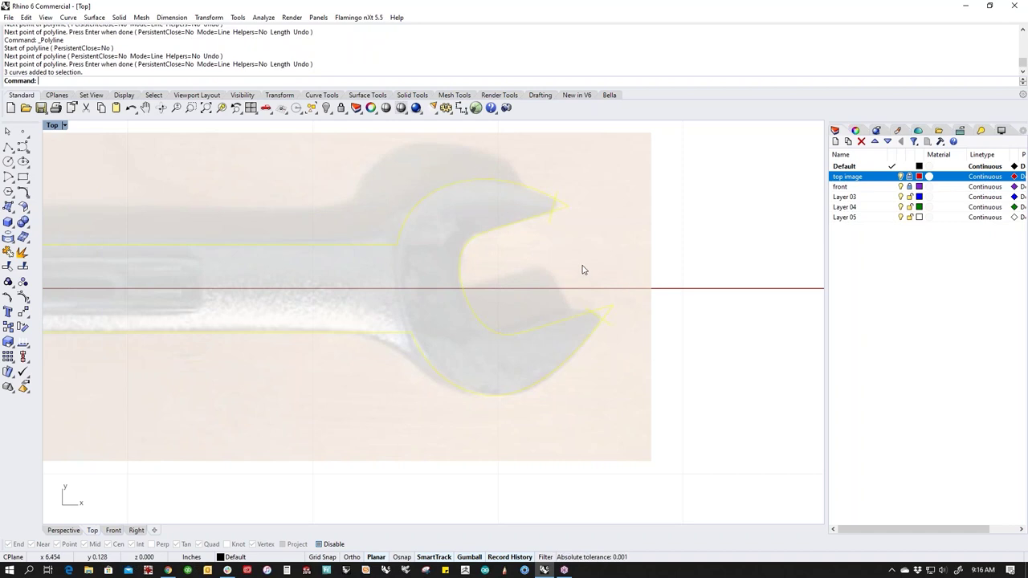
{"action": "type", "text": "cb"}
{"action": "key", "text": "Return"}
{"action": "left_click", "coordinate": [545, 275]}
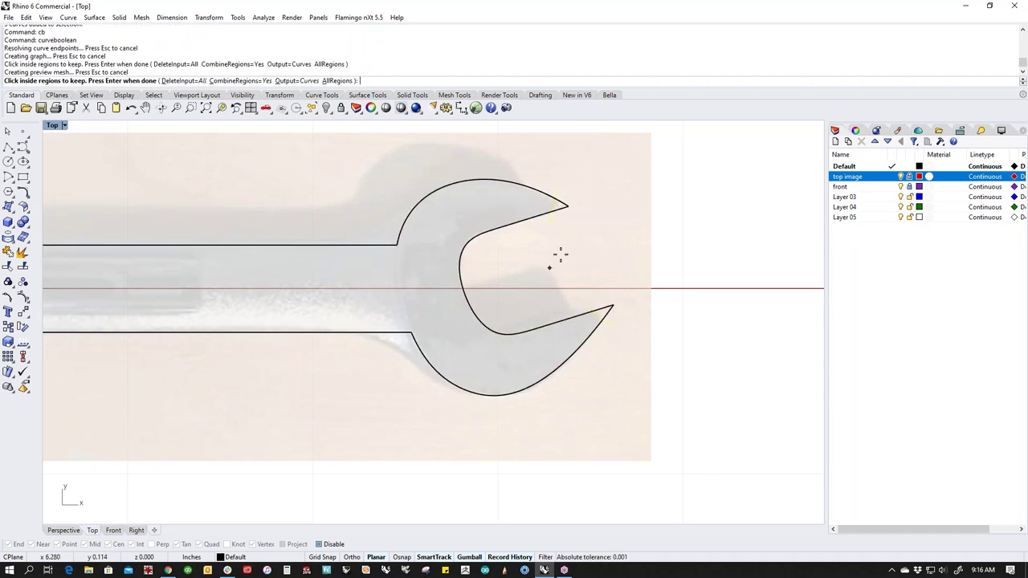
{"action": "scroll", "coordinate": [554, 241], "scroll_direction": "up", "scroll_amount": 5}
{"action": "left_click", "coordinate": [545, 191]}
{"action": "left_click", "coordinate": [641, 436]}
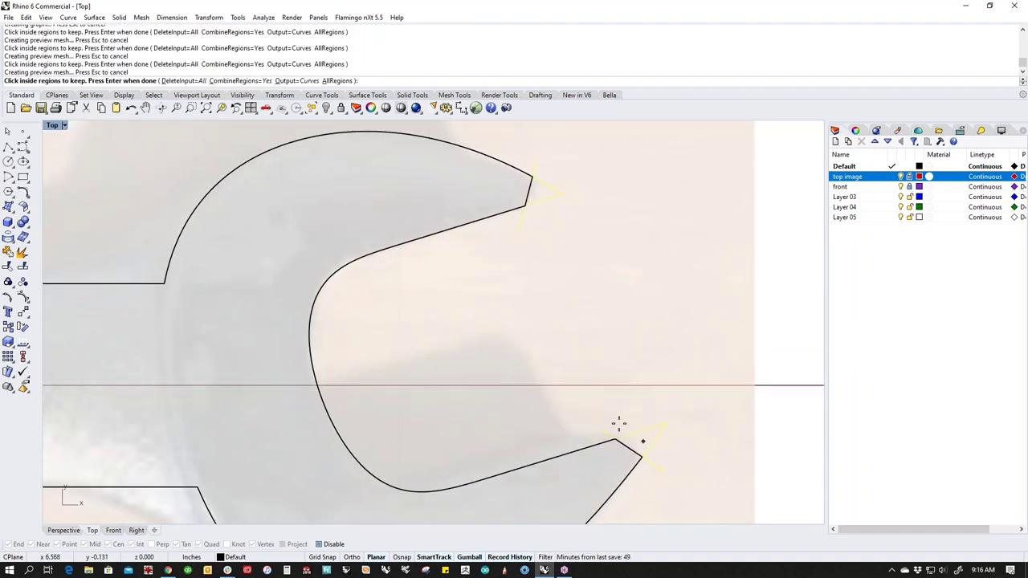
{"action": "scroll", "coordinate": [538, 349], "scroll_direction": "down", "scroll_amount": 5}
{"action": "scroll", "coordinate": [534, 348], "scroll_direction": "down", "scroll_amount": 5}
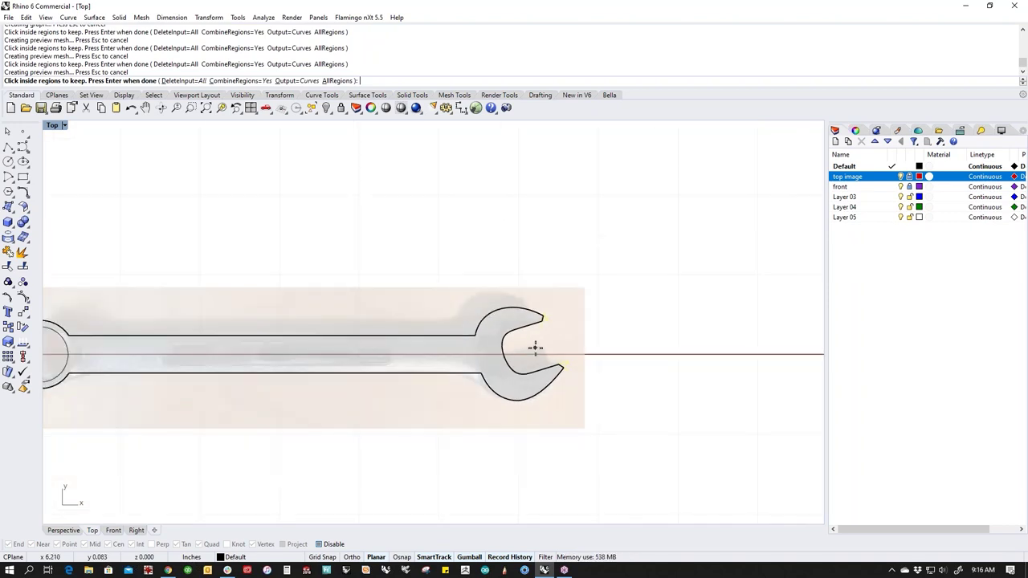
{"action": "key", "text": "Return"}
{"action": "scroll", "coordinate": [476, 372], "scroll_direction": "up", "scroll_amount": 2}
{"action": "key", "text": "Escape"}
Step: Explode the joined wrench outline into separate curve segments
{"action": "right_click_drag", "start_coordinate": [260, 365], "coordinate": [424, 390]}
{"action": "scroll", "coordinate": [411, 368], "scroll_direction": "up", "scroll_amount": 10}
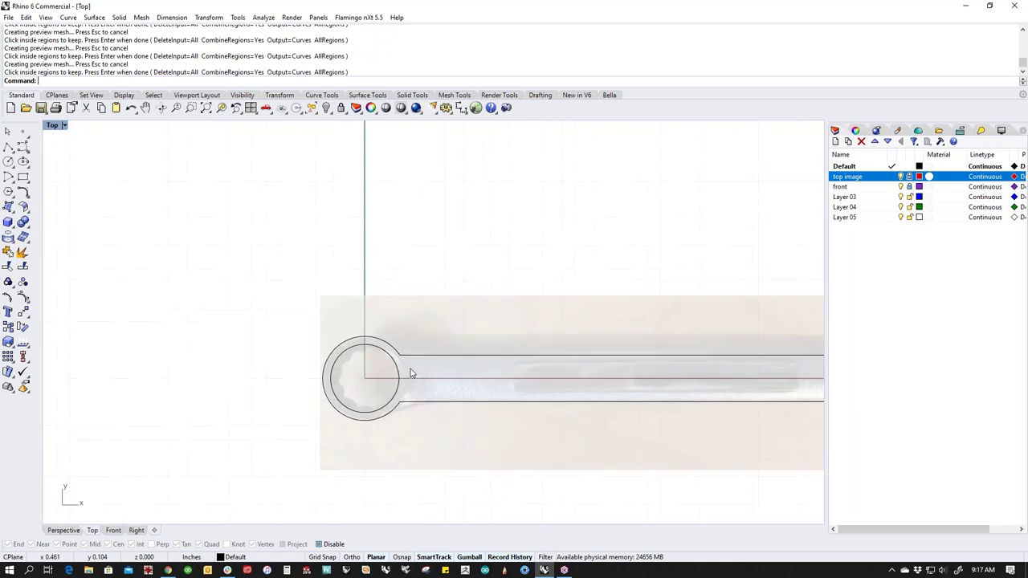
{"action": "right_click_drag", "start_coordinate": [487, 417], "coordinate": [354, 358]}
{"action": "left_click", "coordinate": [355, 362]}
{"action": "middle_click", "coordinate": [376, 387]}
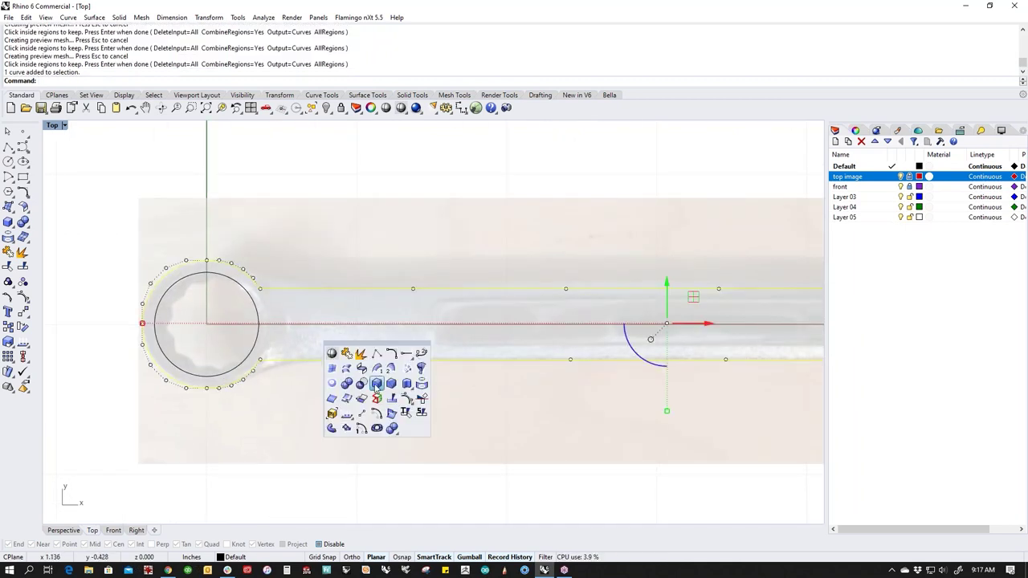
{"action": "left_click", "coordinate": [362, 363]}
{"action": "key", "text": "Escape"}
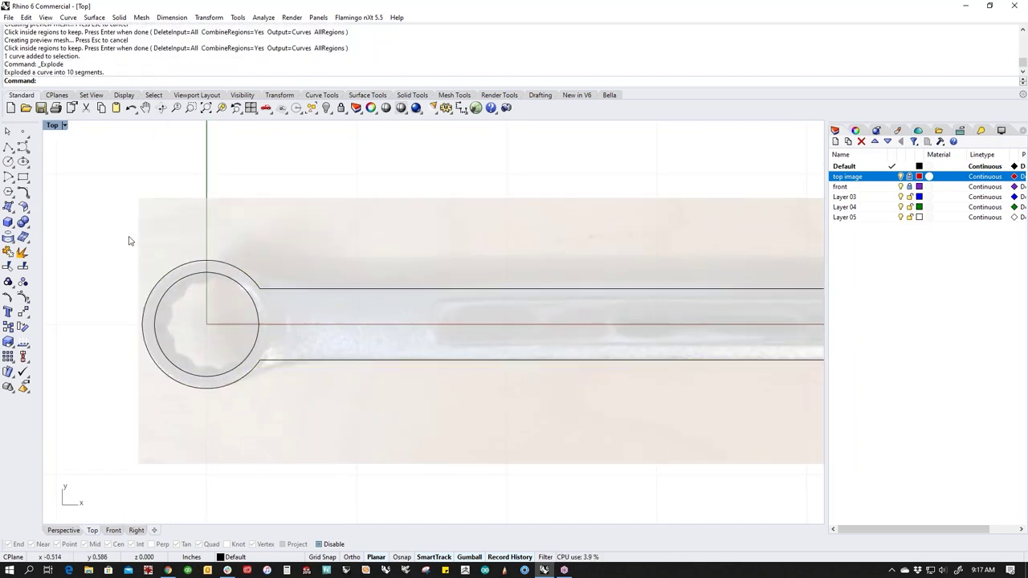
Step: Select individual curves around the upper junction of ring and handle to check the exploded segments
{"action": "middle_click", "coordinate": [169, 227]}
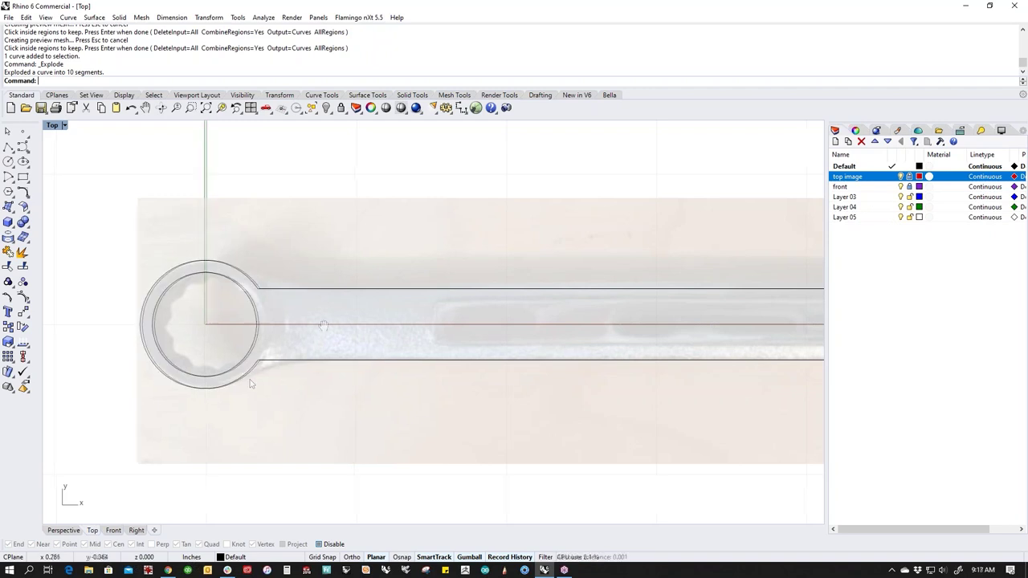
{"action": "right_click_drag", "start_coordinate": [324, 304], "coordinate": [319, 300]}
{"action": "left_click", "coordinate": [314, 285]}
{"action": "left_click", "coordinate": [325, 259]}
{"action": "scroll", "coordinate": [317, 297], "scroll_direction": "down", "scroll_amount": 5}
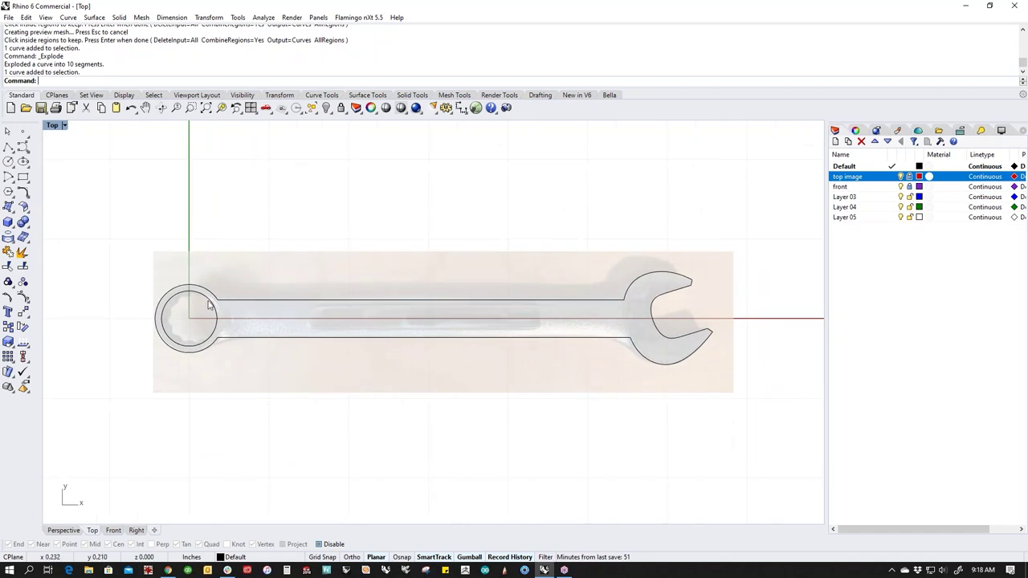
{"action": "scroll", "coordinate": [209, 302], "scroll_direction": "up", "scroll_amount": 5}
{"action": "left_click", "coordinate": [219, 291]}
{"action": "left_click", "coordinate": [255, 301]}
{"action": "left_click", "coordinate": [298, 278]}
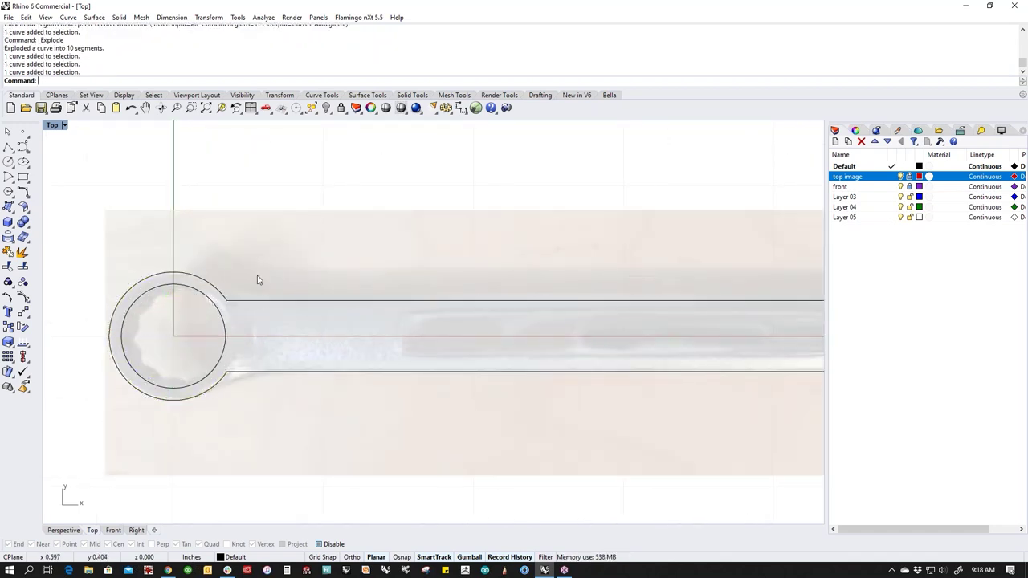
Step: Start an adjustable curve blend between the box end's outer arc and the handle's upper edge
{"action": "middle_click", "coordinate": [241, 239]}
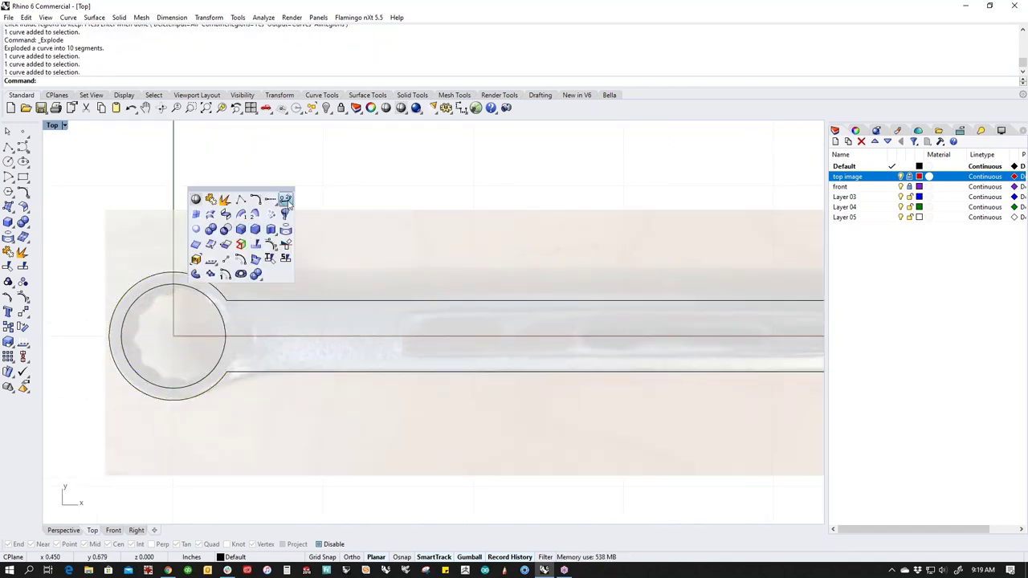
{"action": "left_click", "coordinate": [24, 195]}
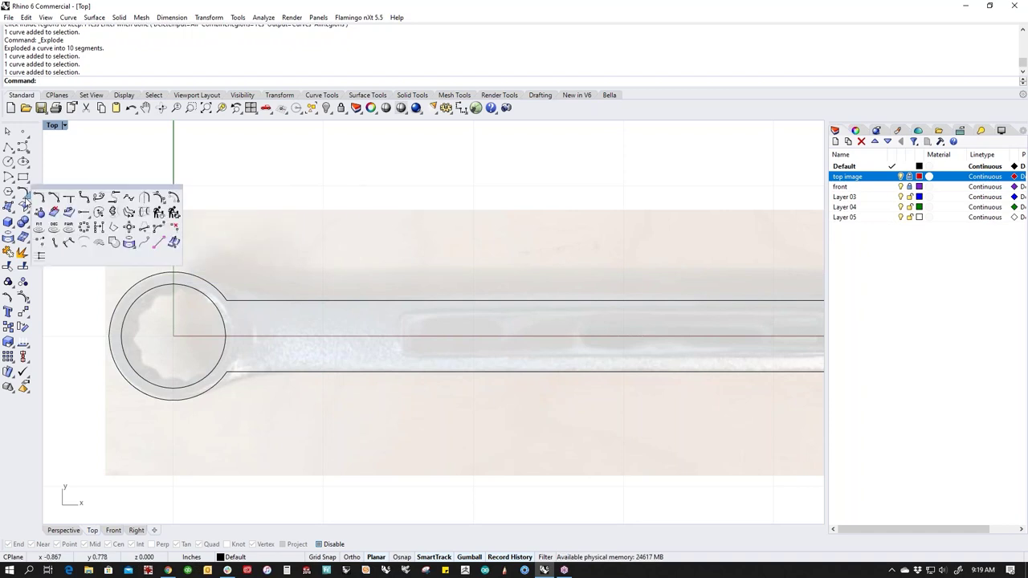
{"action": "left_click", "coordinate": [99, 198]}
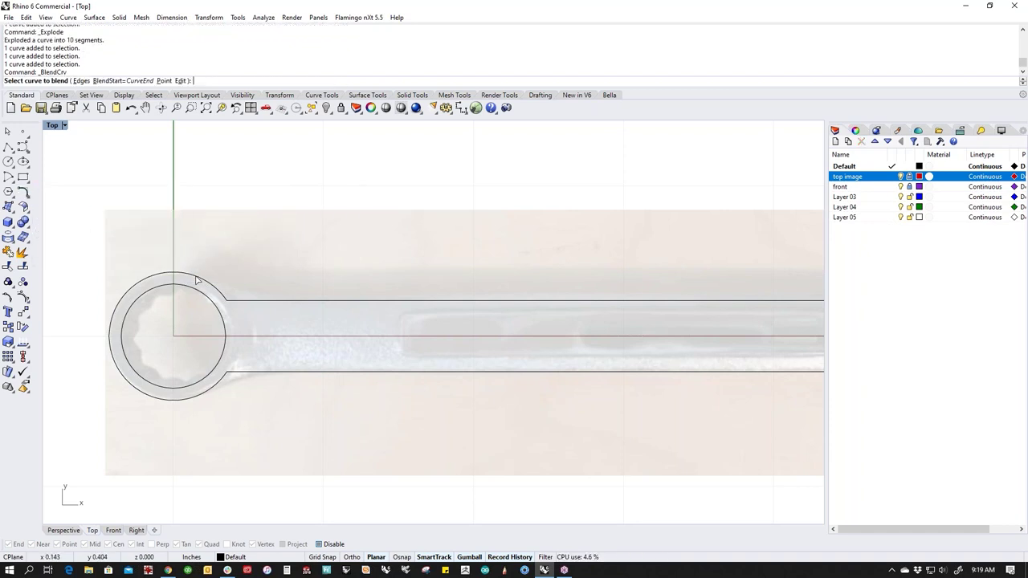
{"action": "left_click", "coordinate": [283, 305]}
{"action": "scroll", "coordinate": [269, 277], "scroll_direction": "up", "scroll_amount": 3}
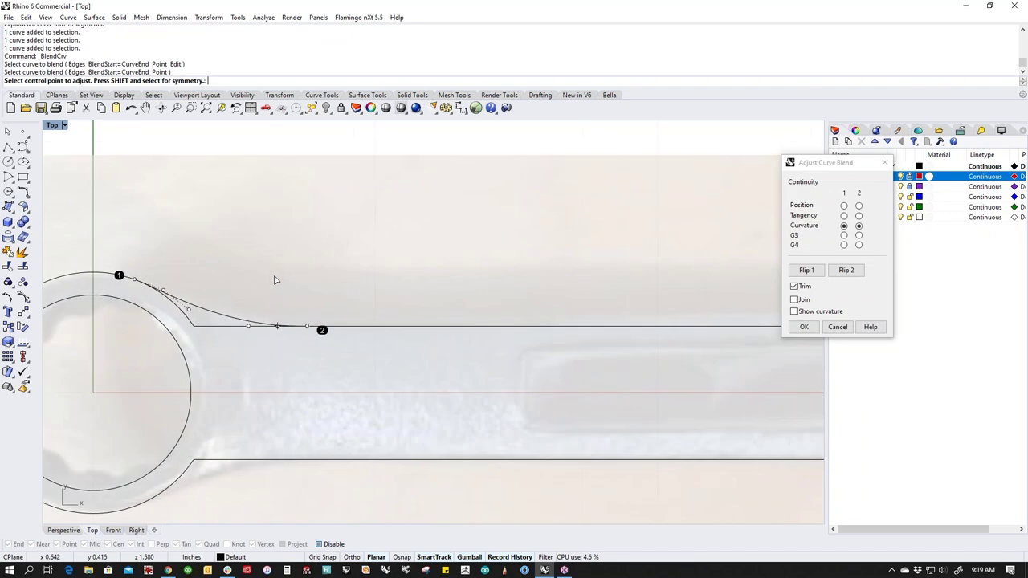
Step: Set the upper blend's continuity to Tangency at both ends, slide its handle-side end toward the ring, and apply it with Trim
{"action": "scroll", "coordinate": [274, 279], "scroll_direction": "down", "scroll_amount": 2}
{"action": "left_click", "coordinate": [844, 215]}
{"action": "scroll", "coordinate": [253, 310], "scroll_direction": "up", "scroll_amount": 1}
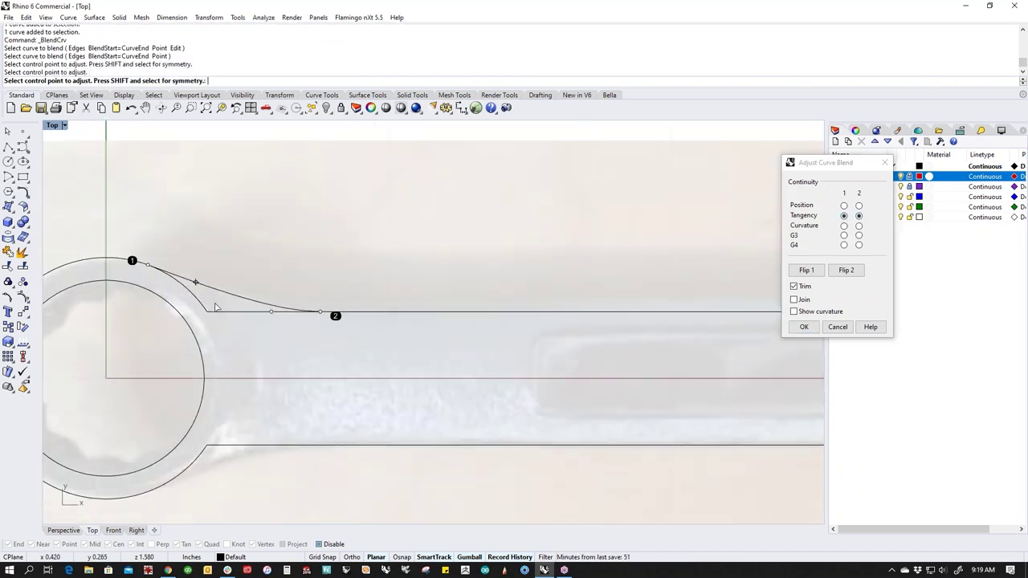
{"action": "left_click", "coordinate": [319, 312]}
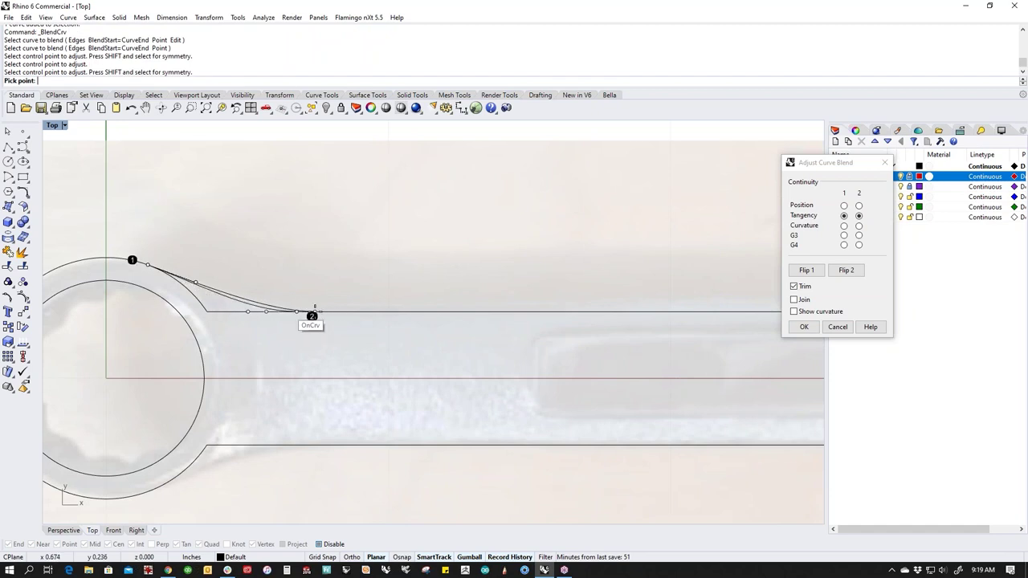
{"action": "left_click_drag", "start_coordinate": [314, 311], "coordinate": [287, 312]}
{"action": "scroll", "coordinate": [341, 308], "scroll_direction": "down", "scroll_amount": 3}
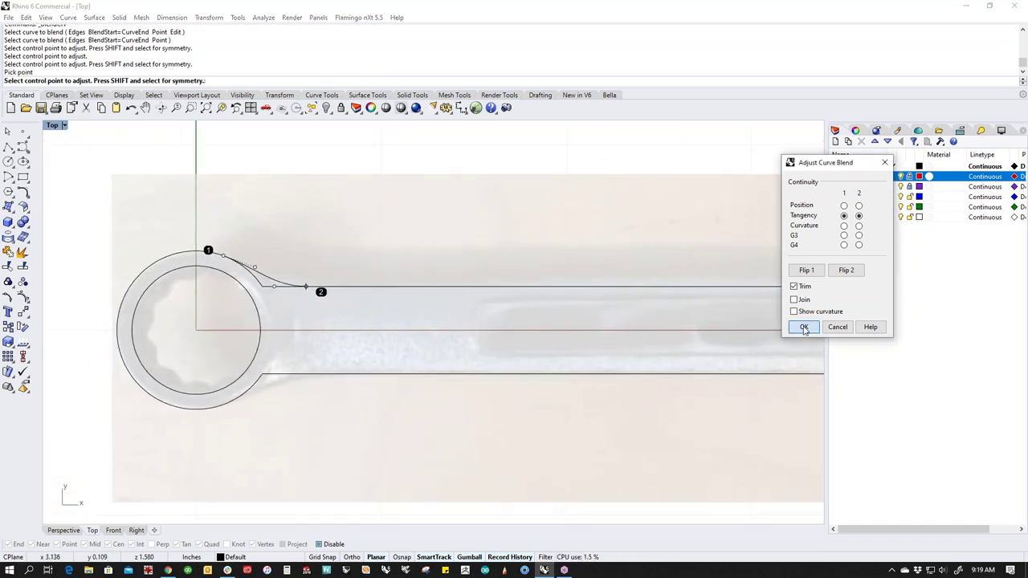
{"action": "left_click", "coordinate": [803, 327]}
Step: Blend the ring's lower outer arc into the handle's lower edge with Tangency and Trim, adjusting the handle-side end to match the photo
{"action": "key", "text": "Return"}
{"action": "left_click", "coordinate": [237, 400]}
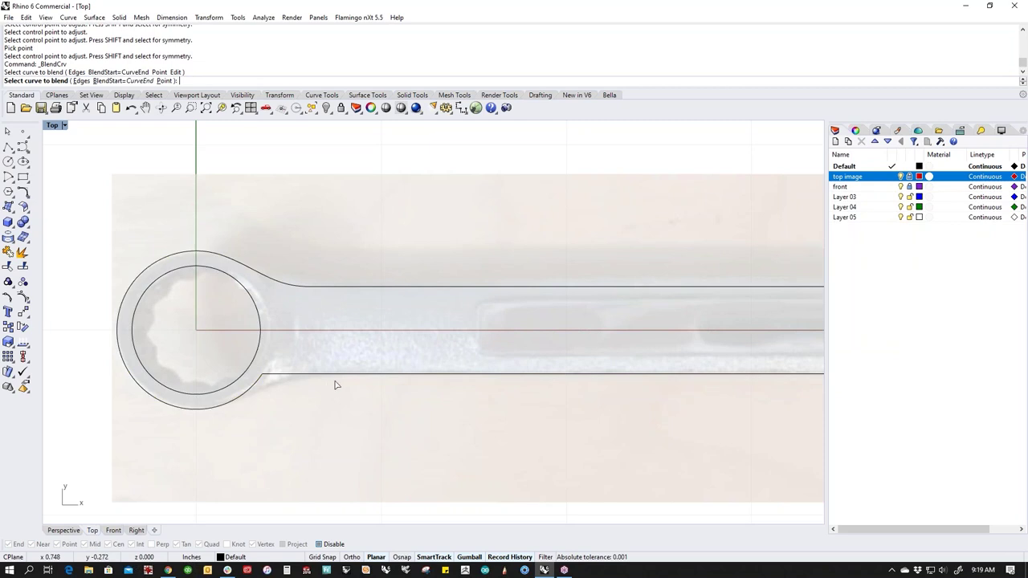
{"action": "left_click", "coordinate": [337, 381]}
{"action": "left_click", "coordinate": [342, 376]}
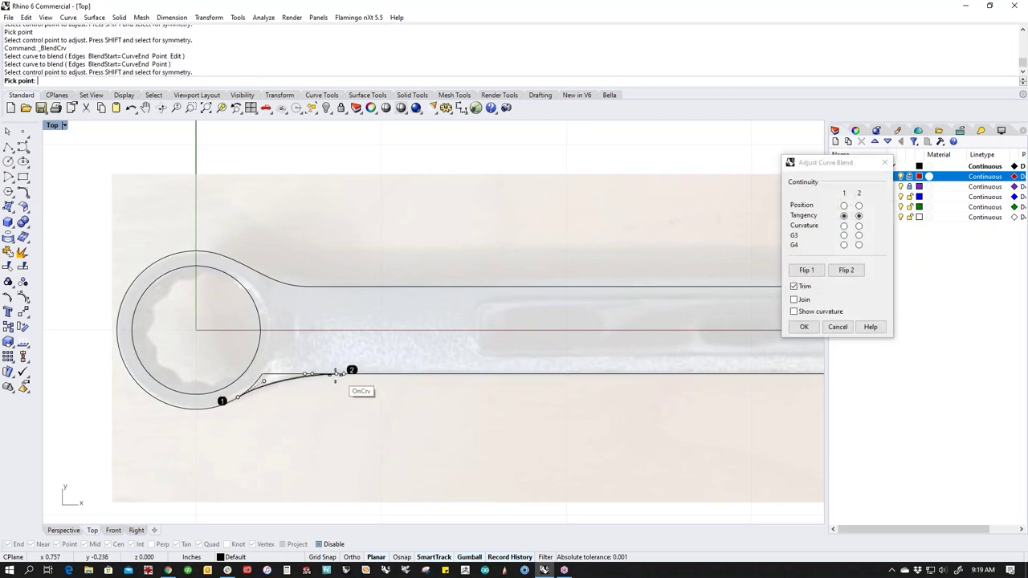
{"action": "left_click", "coordinate": [329, 380]}
{"action": "key", "text": "Return"}
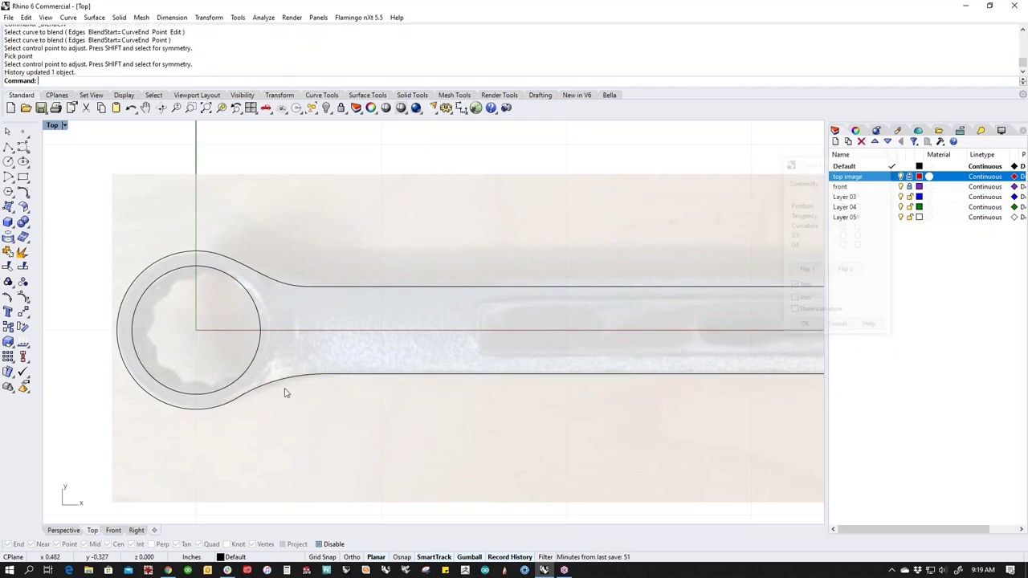
Step: Blend the open end's upper outer arc into the handle's upper edge with Tangency at both ends and Trim off
{"action": "scroll", "coordinate": [328, 394], "scroll_direction": "down", "scroll_amount": 3}
{"action": "right_click_drag", "start_coordinate": [436, 395], "coordinate": [345, 363]}
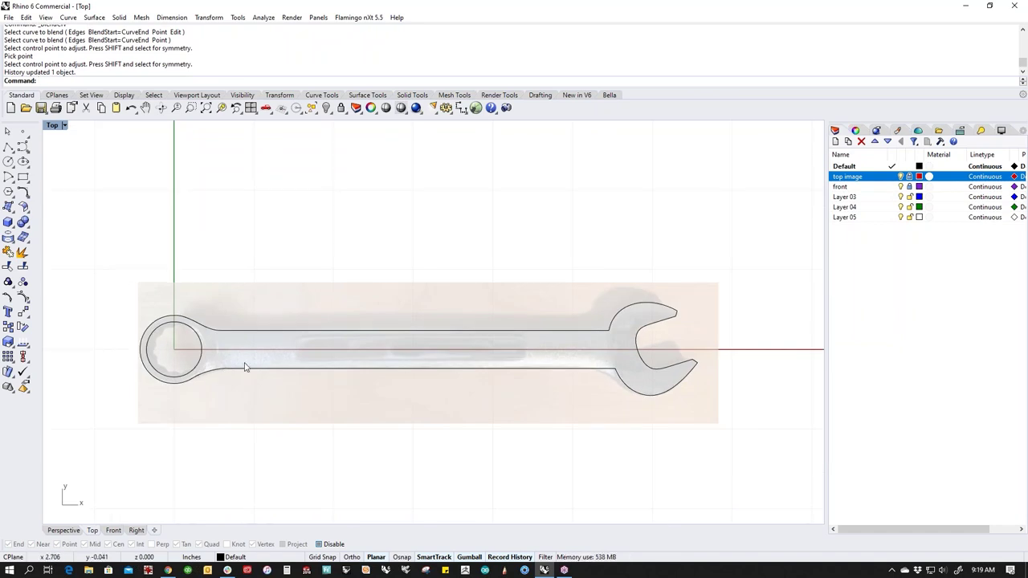
{"action": "right_click_drag", "start_coordinate": [621, 326], "coordinate": [495, 326]}
{"action": "scroll", "coordinate": [495, 326], "scroll_direction": "up", "scroll_amount": 8}
{"action": "right_click", "coordinate": [496, 327]}
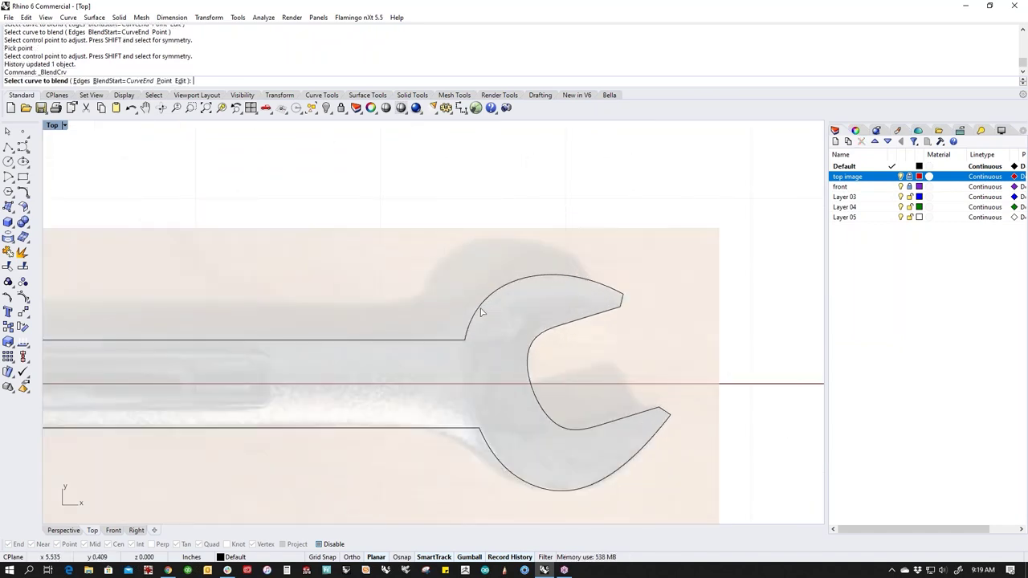
{"action": "left_click", "coordinate": [479, 311]}
{"action": "left_click", "coordinate": [409, 340]}
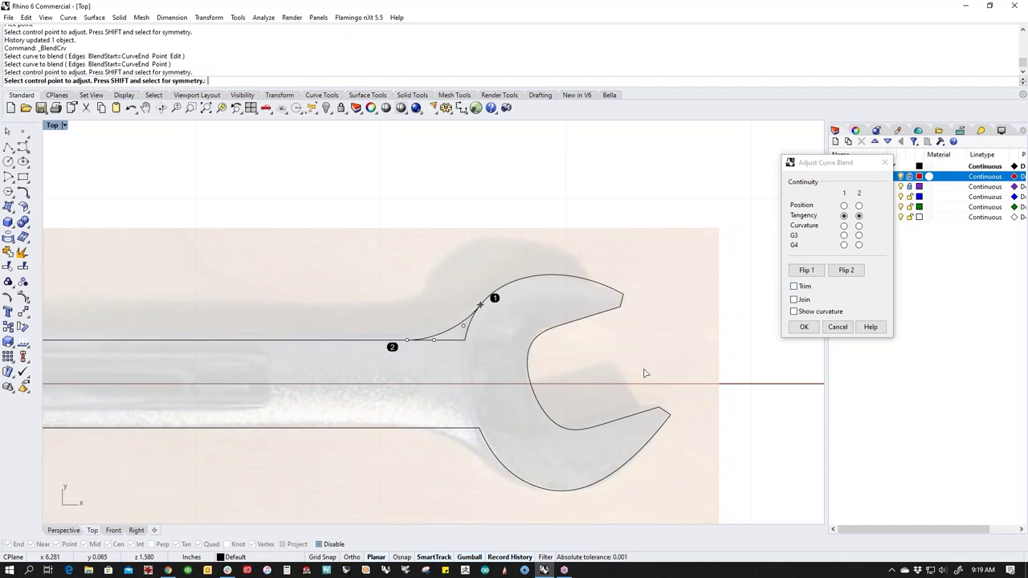
{"action": "left_click", "coordinate": [804, 327]}
Step: Blend the handle's lower edge into the open end's lower outer arc with Tangency and without trimming
{"action": "right_click", "coordinate": [482, 399]}
{"action": "left_click", "coordinate": [414, 429]}
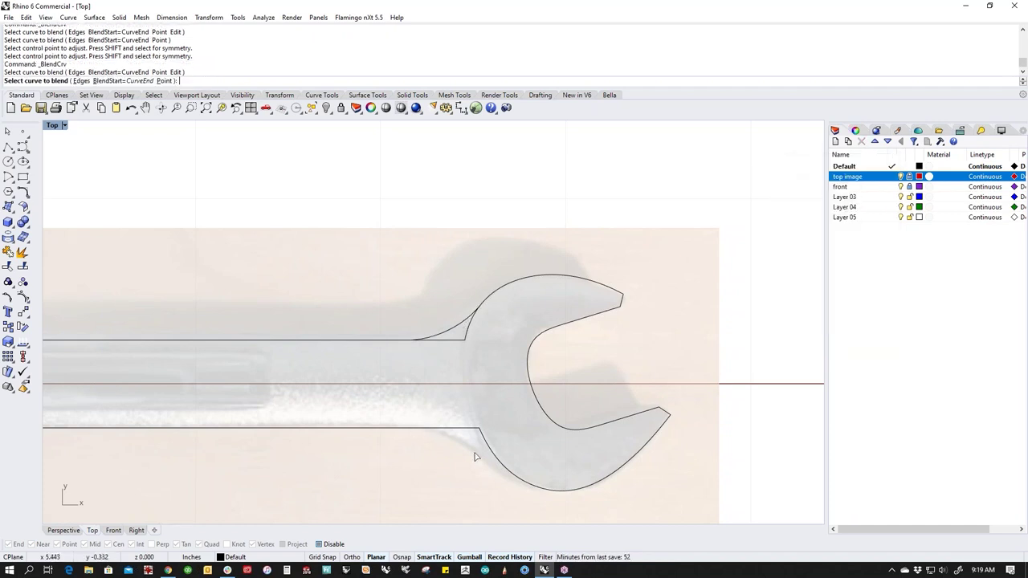
{"action": "left_click", "coordinate": [511, 480]}
{"action": "key", "text": "Return"}
Step: Close the back of the open-end head with a blend between its lower and upper outer arcs
{"action": "key", "text": "Return"}
{"action": "left_click", "coordinate": [488, 442]}
{"action": "left_click", "coordinate": [468, 338]}
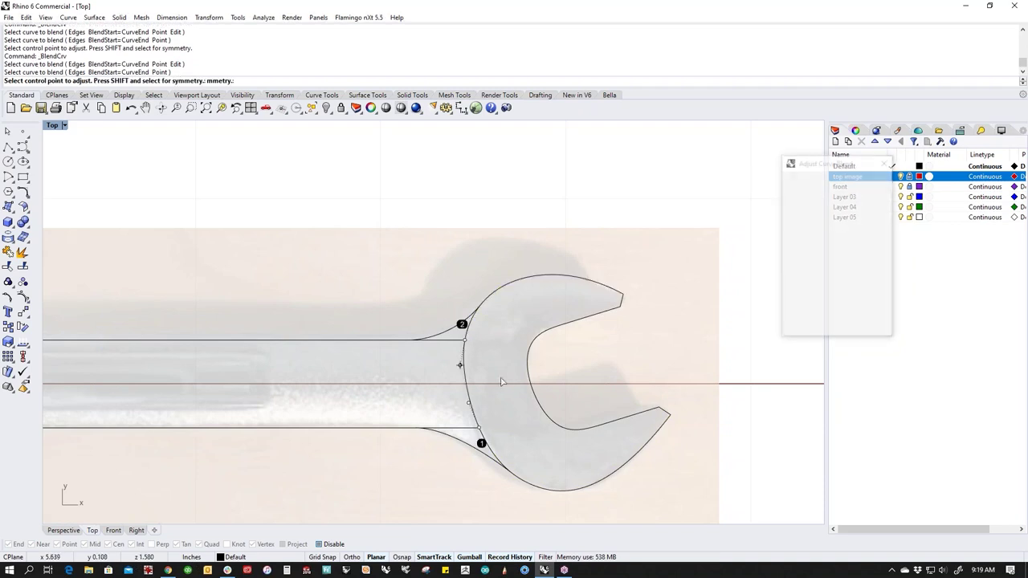
{"action": "key", "text": "Return"}
{"action": "scroll", "coordinate": [481, 394], "scroll_direction": "down", "scroll_amount": 6}
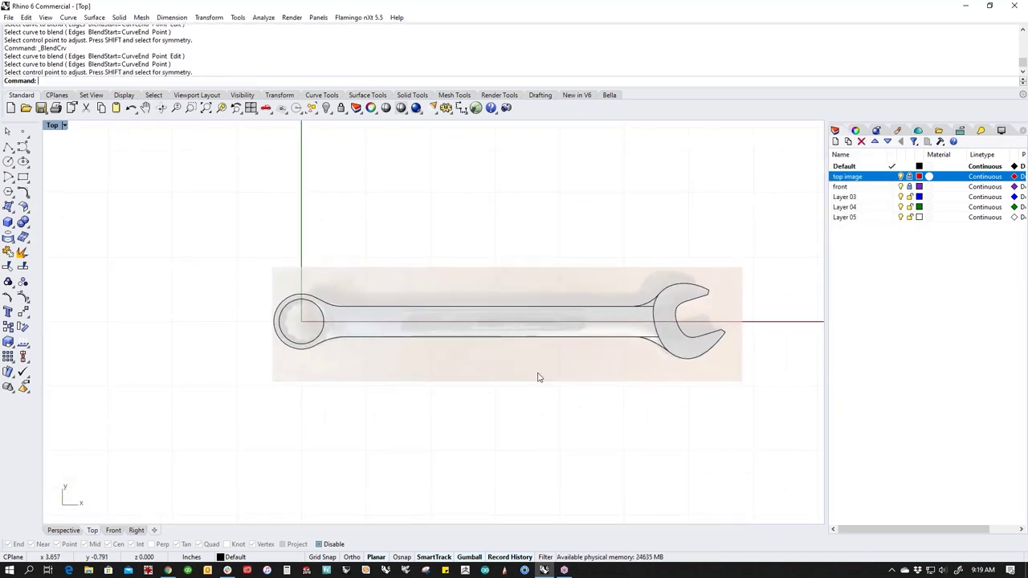
Step: Try trimming the straight handle edges with the two open-end blends as cutters, and undo that trim
{"action": "scroll", "coordinate": [663, 342], "scroll_direction": "up", "scroll_amount": 5}
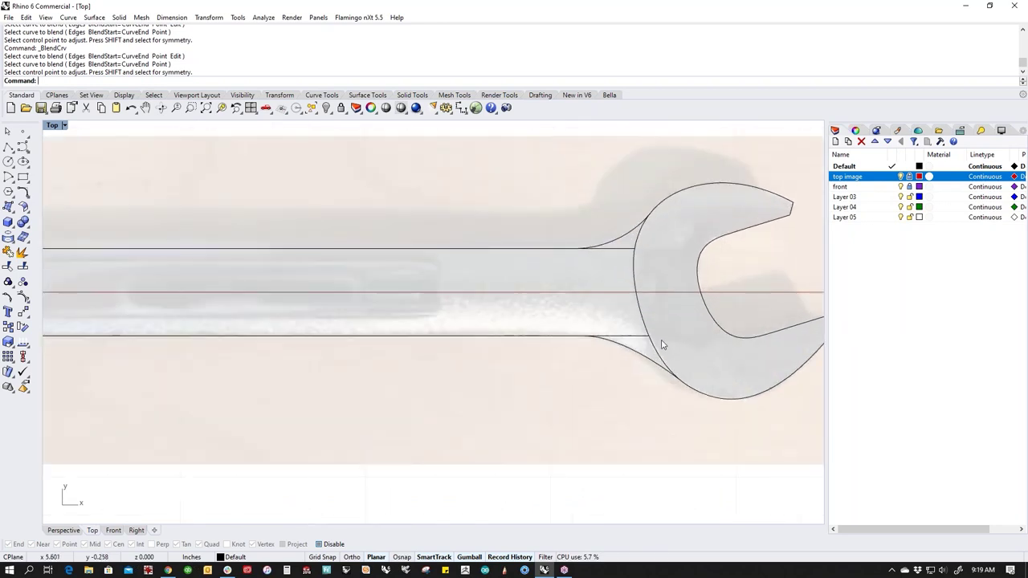
{"action": "left_click", "coordinate": [624, 350]}
{"action": "left_click", "coordinate": [619, 243], "text": "shift"}
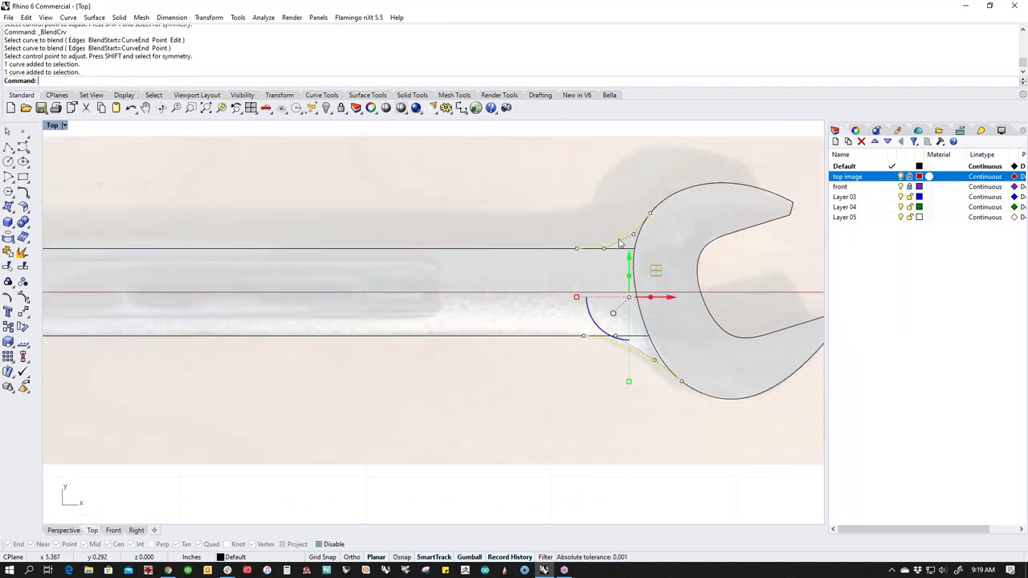
{"action": "key", "text": "ctrl+t"}
{"action": "left_click", "coordinate": [625, 249]}
{"action": "left_click", "coordinate": [635, 337]}
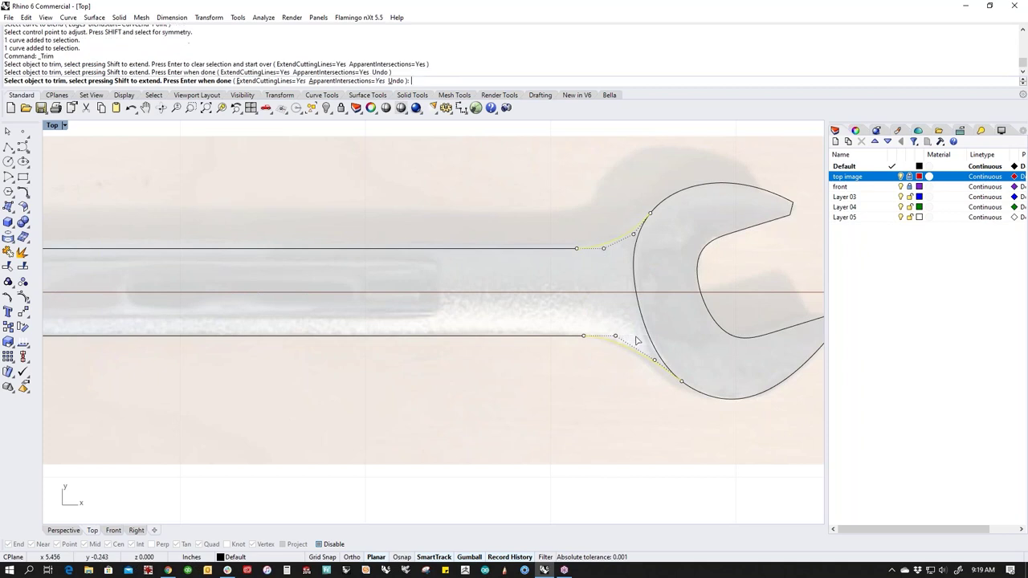
{"action": "key", "text": "Return"}
{"action": "key", "text": "Escape"}
{"action": "scroll", "coordinate": [585, 349], "scroll_direction": "down", "scroll_amount": 3}
{"action": "key", "text": "ctrl+z"}
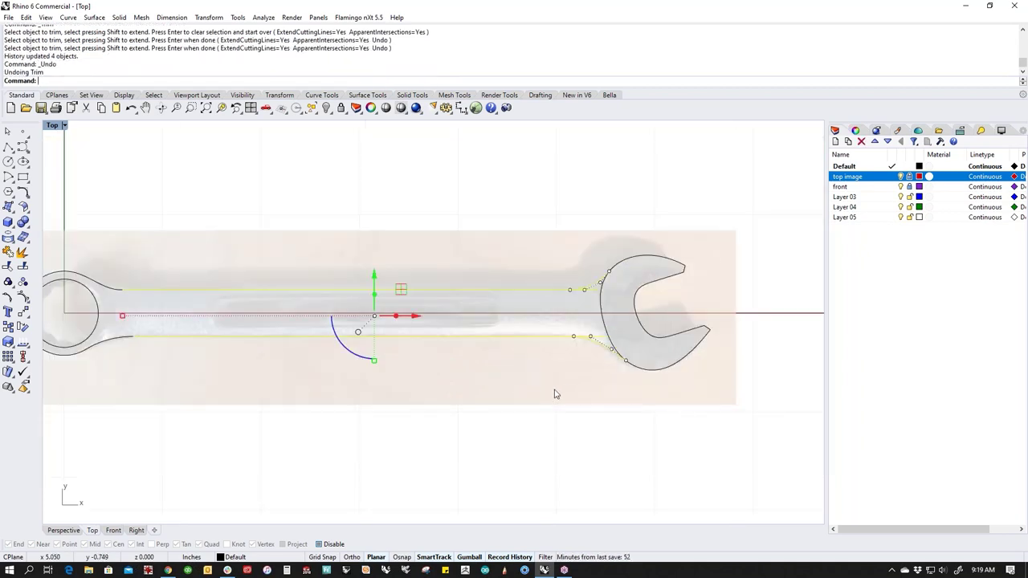
{"action": "key", "text": "Escape"}
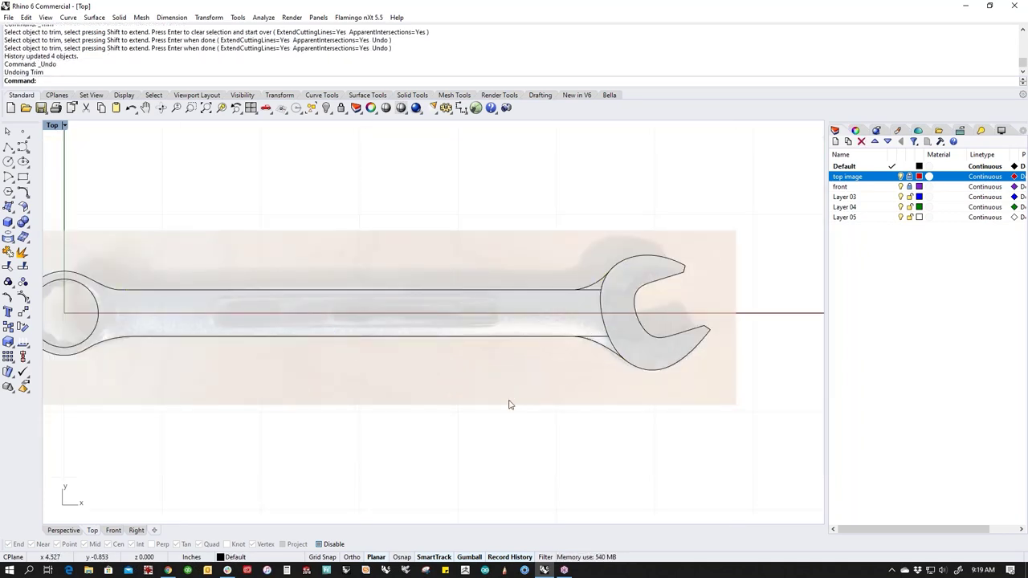
Step: Purge the construction history from all objects using the hp alias
{"action": "right_click_drag", "start_coordinate": [507, 410], "coordinate": [531, 387]}
{"action": "type", "text": "hp"}
{"action": "key", "text": "Return"}
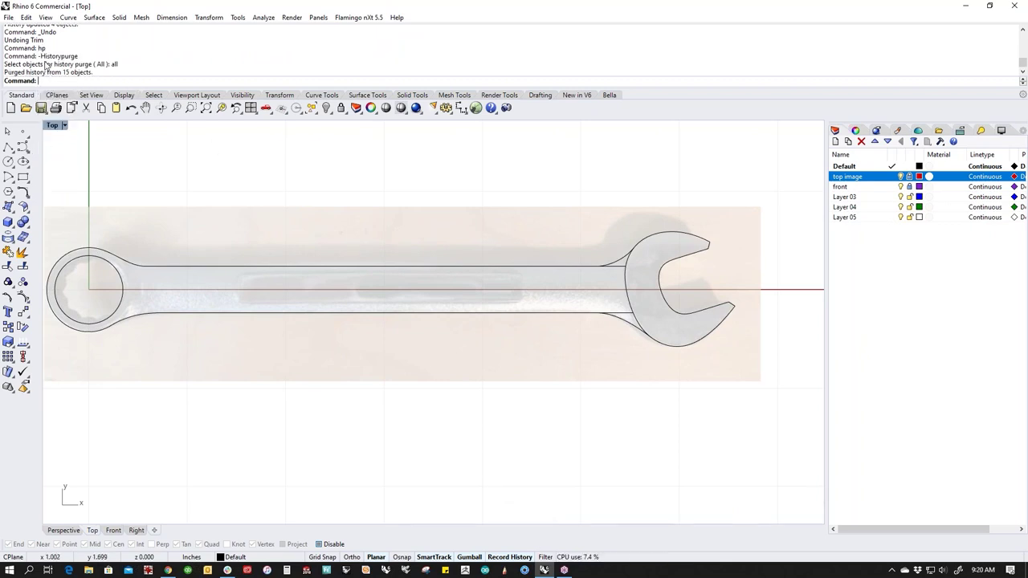
Step: Trim away the leftover ends of both straight handle edges using the two open-end blends as cutters
{"action": "scroll", "coordinate": [626, 270], "scroll_direction": "up", "scroll_amount": 3}
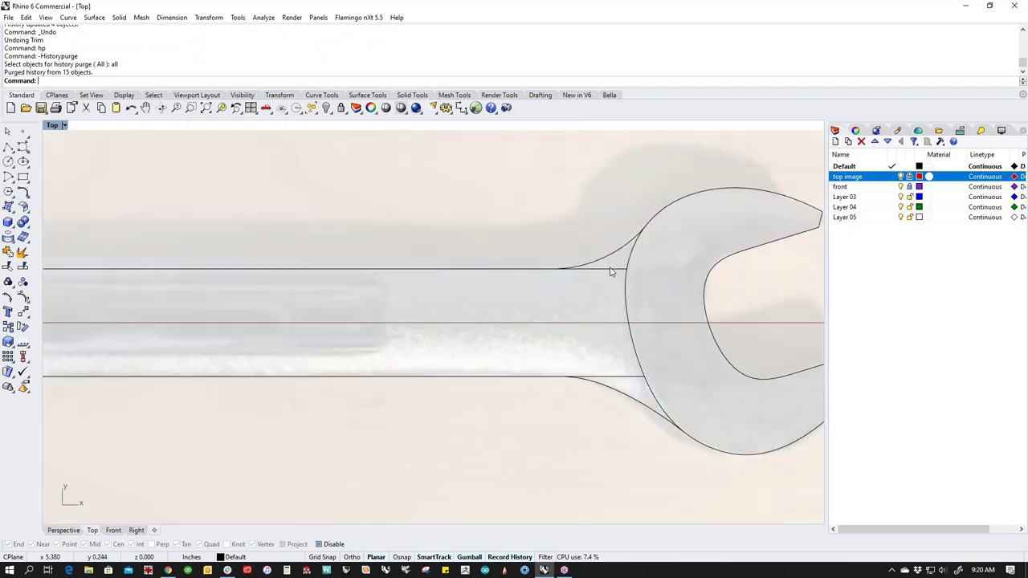
{"action": "left_click", "coordinate": [603, 260]}
{"action": "left_click", "coordinate": [614, 396], "text": "shift"}
{"action": "key", "text": "ctrl+t"}
{"action": "left_click", "coordinate": [620, 377]}
{"action": "left_click", "coordinate": [605, 269]}
{"action": "key", "text": "Return"}
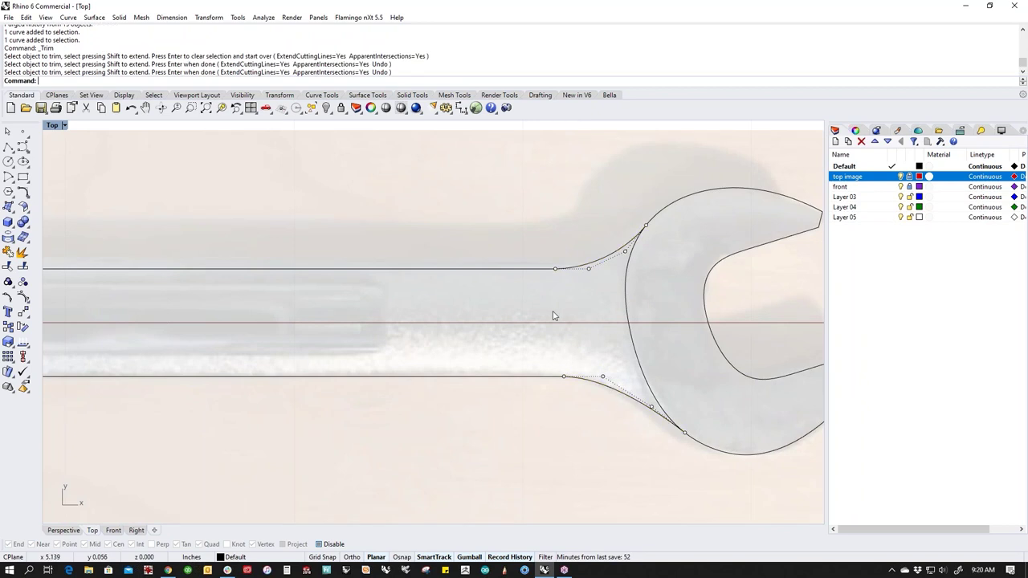
Step: Draw two separate slanted test lines in the empty area above the wrench
{"action": "scroll", "coordinate": [553, 315], "scroll_direction": "down", "scroll_amount": 5}
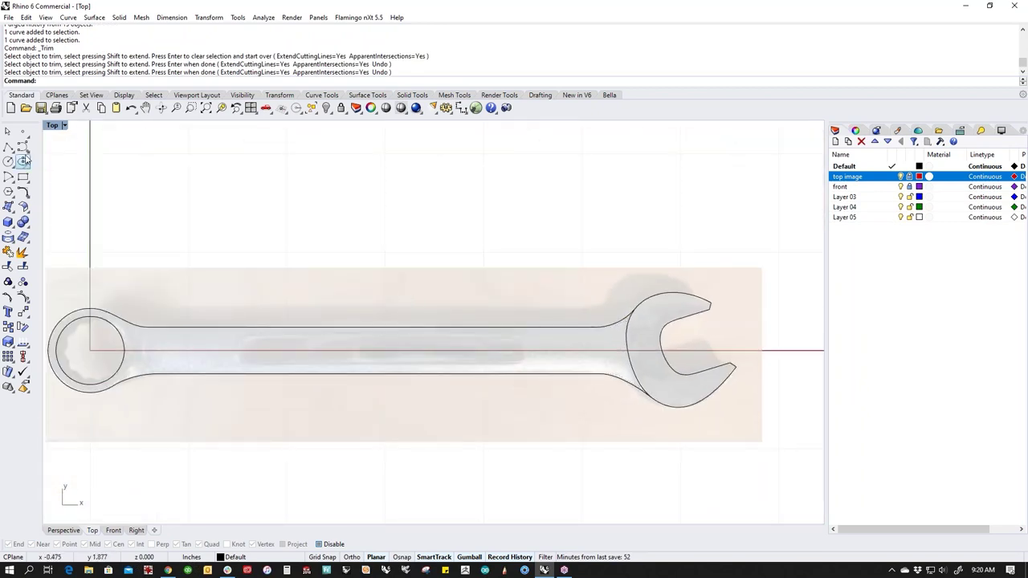
{"action": "left_click", "coordinate": [8, 147]}
{"action": "left_click", "coordinate": [174, 201]}
{"action": "left_click", "coordinate": [394, 223]}
{"action": "right_click", "coordinate": [455, 219]}
{"action": "right_click_drag", "start_coordinate": [497, 193], "coordinate": [449, 330]}
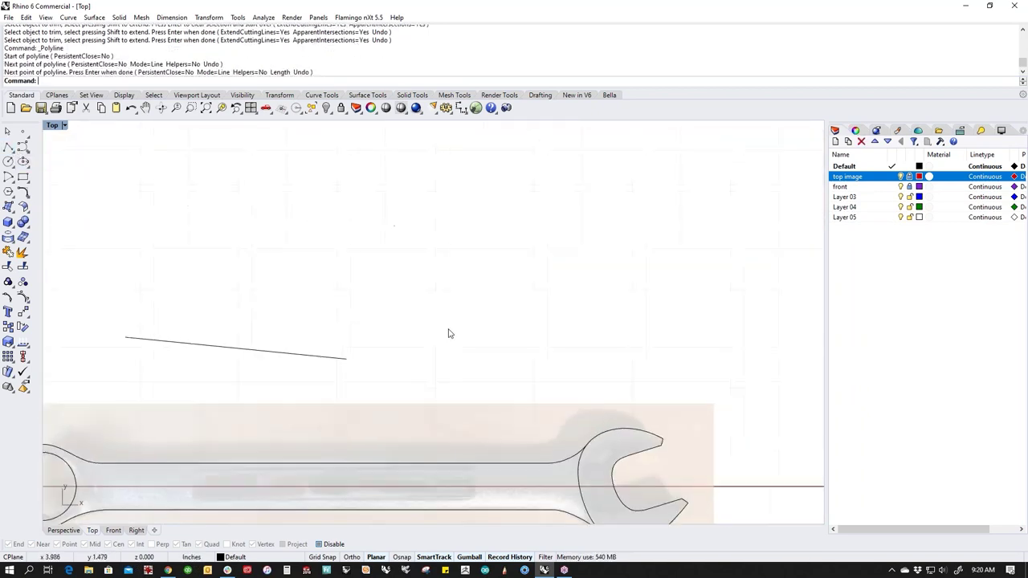
{"action": "right_click", "coordinate": [440, 346]}
{"action": "left_click", "coordinate": [440, 346]}
{"action": "left_click", "coordinate": [594, 223]}
{"action": "right_click", "coordinate": [602, 261]}
Step: Connect the facing ends of the two test lines with a curve blend
{"action": "middle_click", "coordinate": [602, 268]}
{"action": "left_click", "coordinate": [632, 248]}
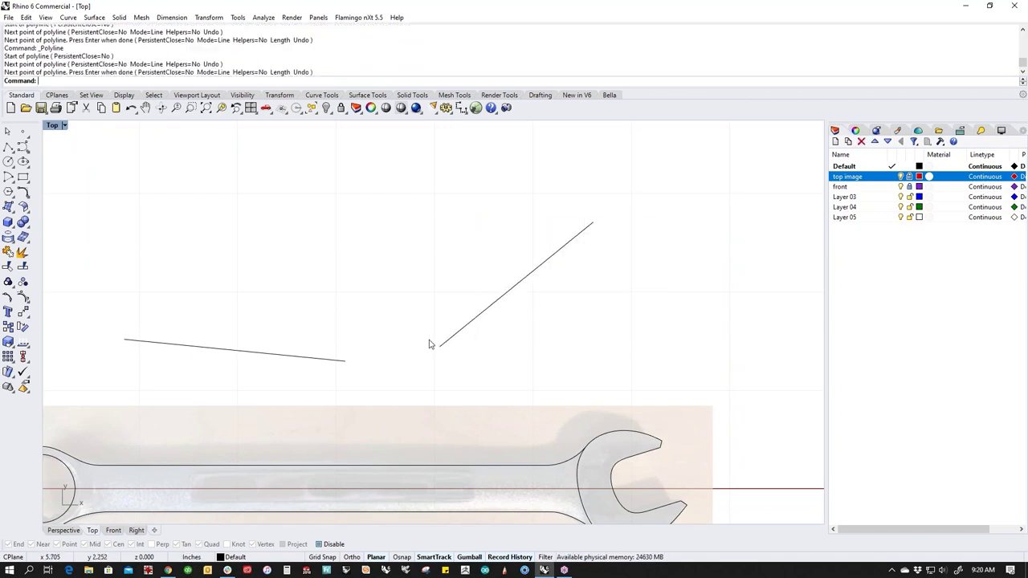
{"action": "left_click", "coordinate": [312, 358]}
{"action": "left_click", "coordinate": [454, 338]}
{"action": "key", "text": "Return"}
Step: Move the steeper test line up and toward the other line to test how the history-linked blend updates
{"action": "left_click", "coordinate": [484, 311]}
{"action": "left_click_drag", "start_coordinate": [548, 260], "coordinate": [491, 211]}
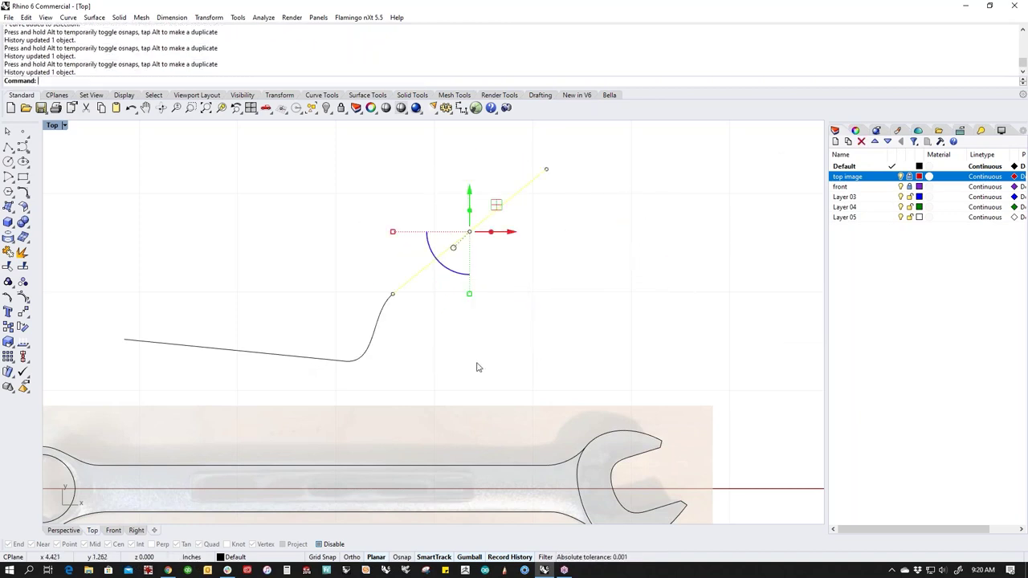
{"action": "left_click", "coordinate": [313, 359]}
{"action": "left_click", "coordinate": [370, 384]}
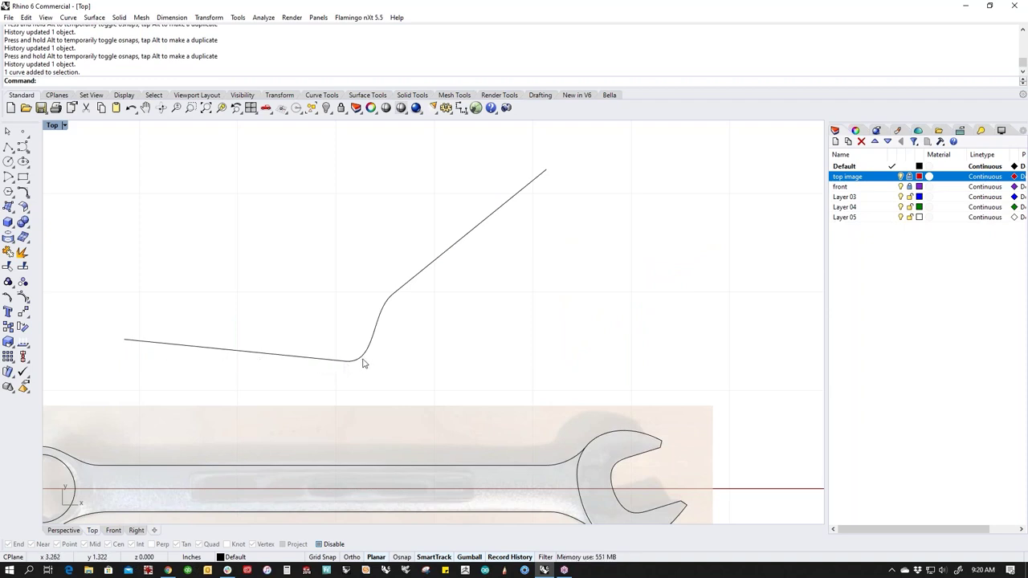
Step: Delete both test lines and the blend between them
{"action": "left_click_drag", "start_coordinate": [424, 367], "coordinate": [260, 271]}
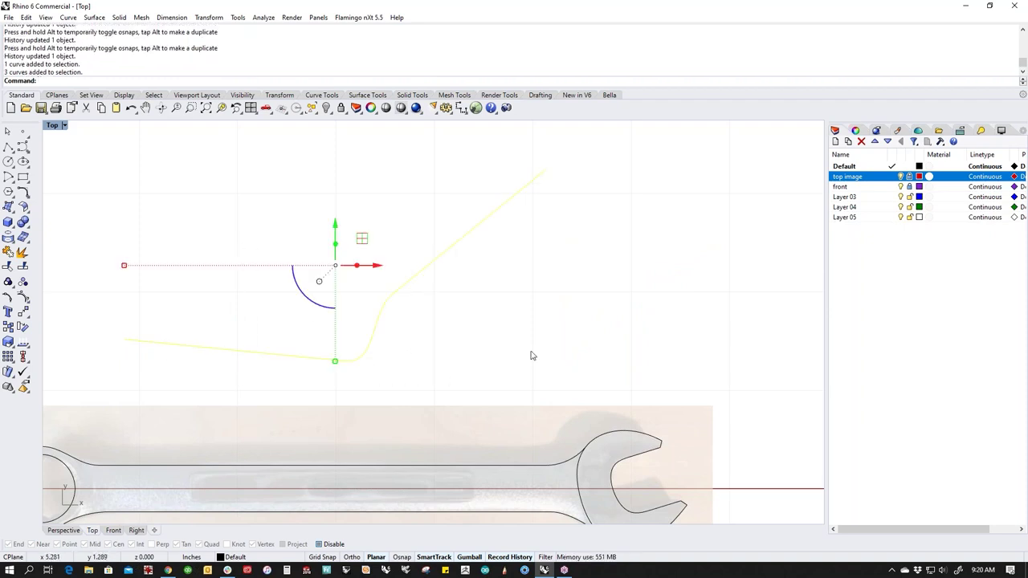
{"action": "right_click", "coordinate": [465, 343]}
{"action": "left_click_drag", "start_coordinate": [465, 366], "coordinate": [262, 271]}
{"action": "key", "text": "Escape"}
{"action": "left_click_drag", "start_coordinate": [394, 346], "coordinate": [280, 298]}
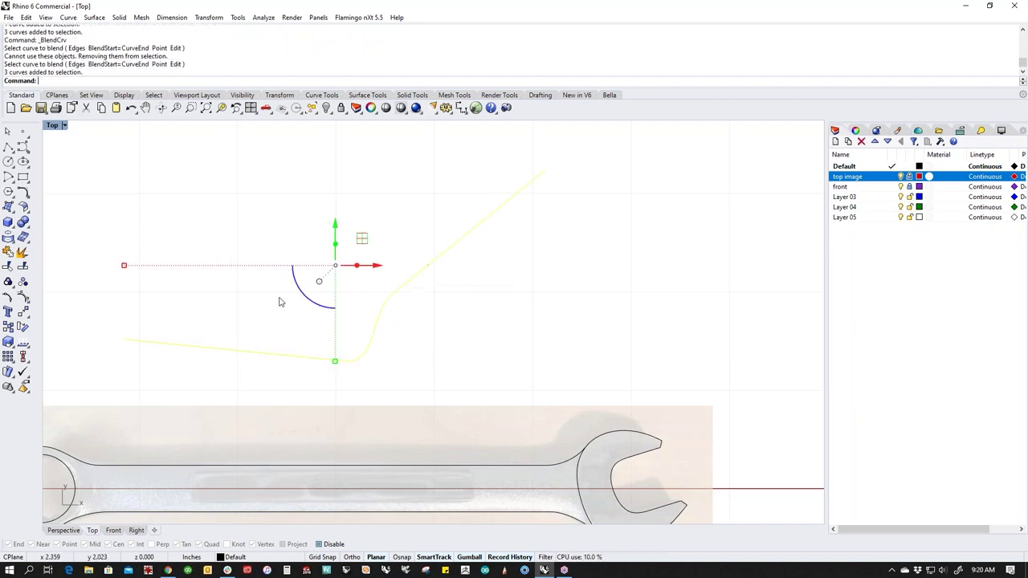
{"action": "key", "text": "Delete"}
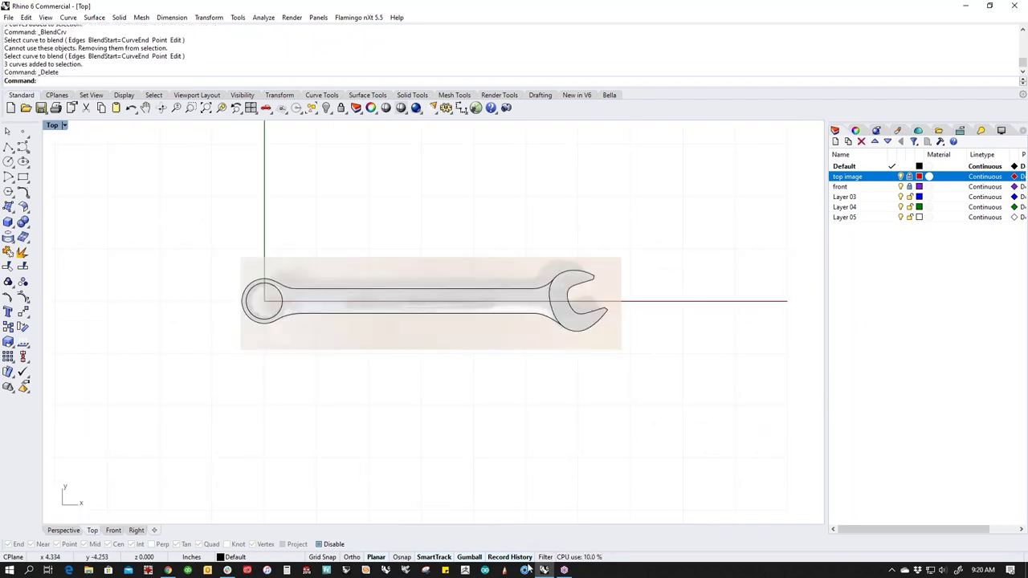
Step: Check the Record History options without changing them
{"action": "right_click", "coordinate": [513, 557]}
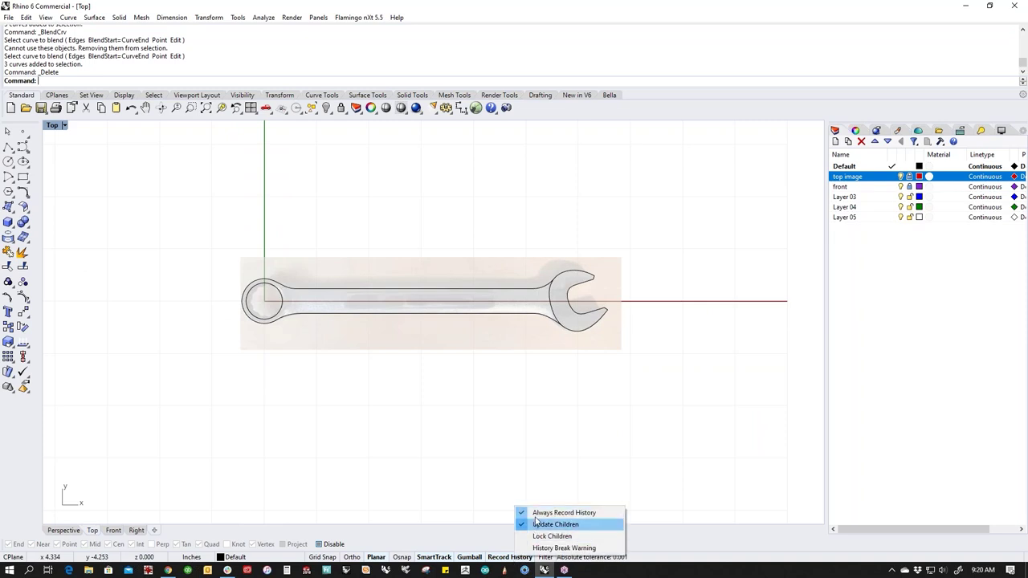
{"action": "left_click", "coordinate": [475, 400]}
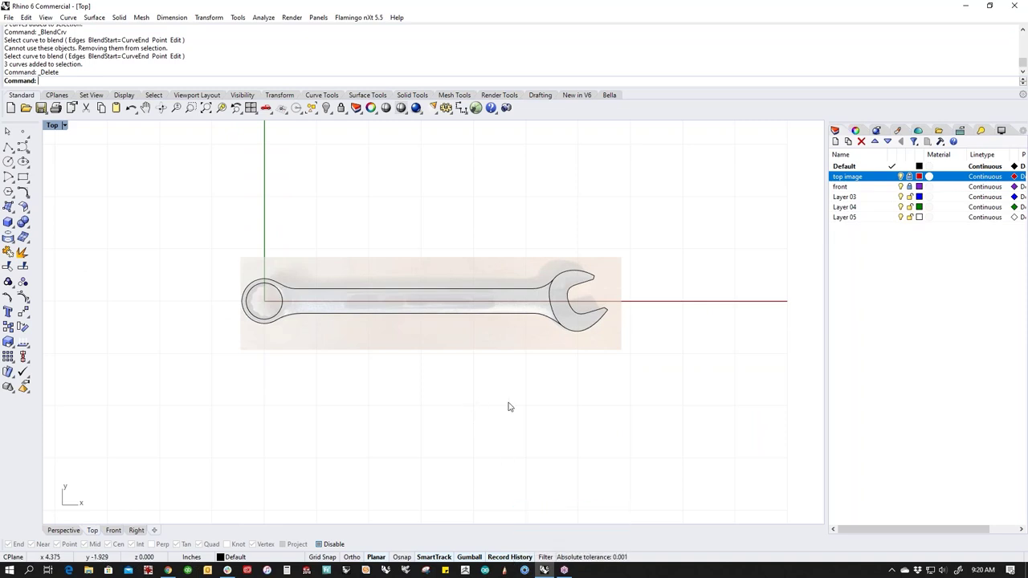
Step: Select individual curves around the open end's junction to examine the head arcs, back curve and handle blends
{"action": "scroll", "coordinate": [539, 313], "scroll_direction": "up", "scroll_amount": 3}
{"action": "right_click_drag", "start_coordinate": [466, 326], "coordinate": [456, 355]}
{"action": "left_click", "coordinate": [563, 323]}
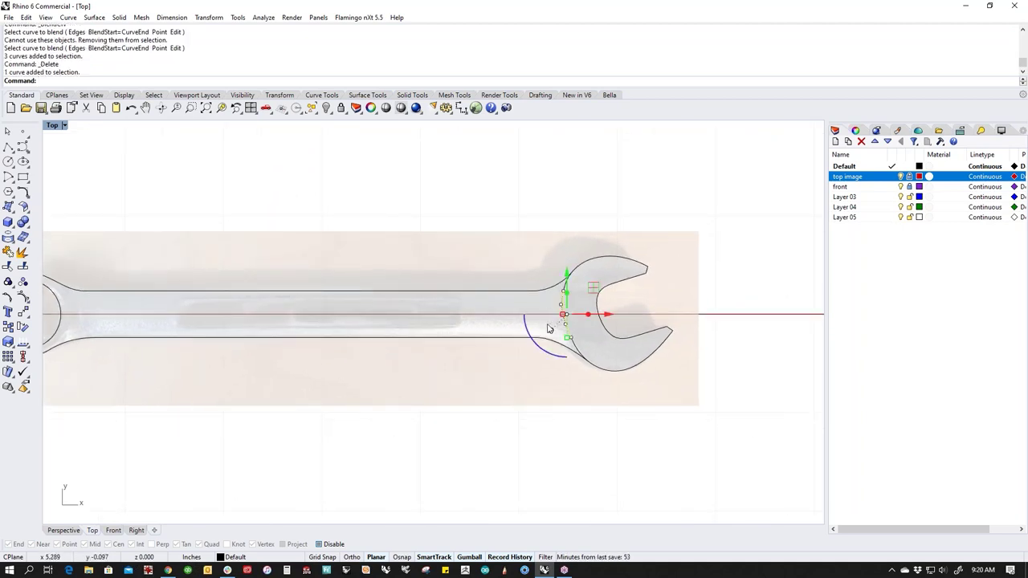
{"action": "left_click", "coordinate": [572, 345], "text": "shift"}
{"action": "left_click", "coordinate": [529, 392]}
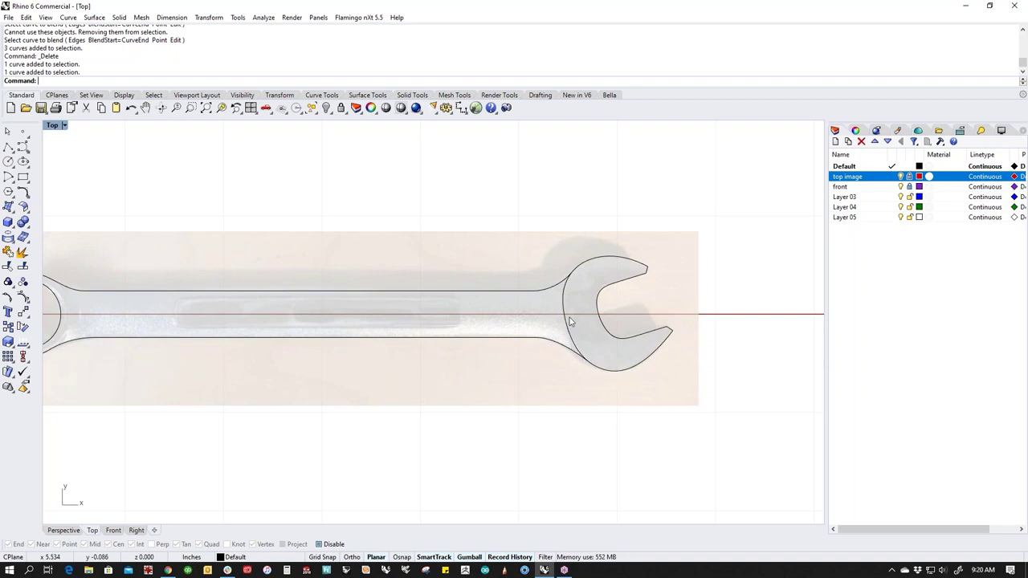
{"action": "scroll", "coordinate": [569, 317], "scroll_direction": "up", "scroll_amount": 6}
{"action": "left_click_drag", "start_coordinate": [572, 277], "coordinate": [554, 255]}
{"action": "key", "text": "Escape"}
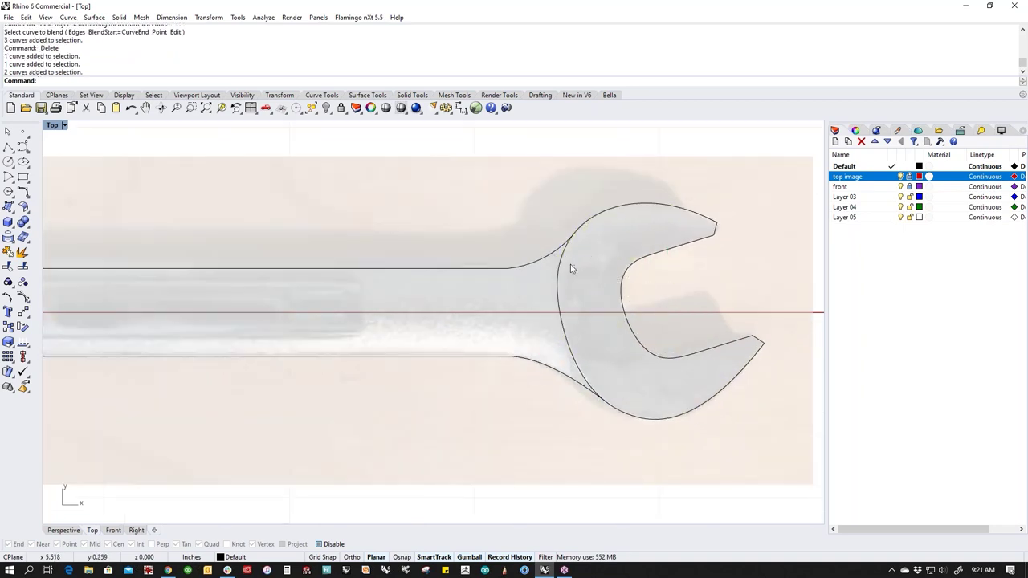
{"action": "left_click", "coordinate": [566, 252]}
{"action": "left_click", "coordinate": [557, 312]}
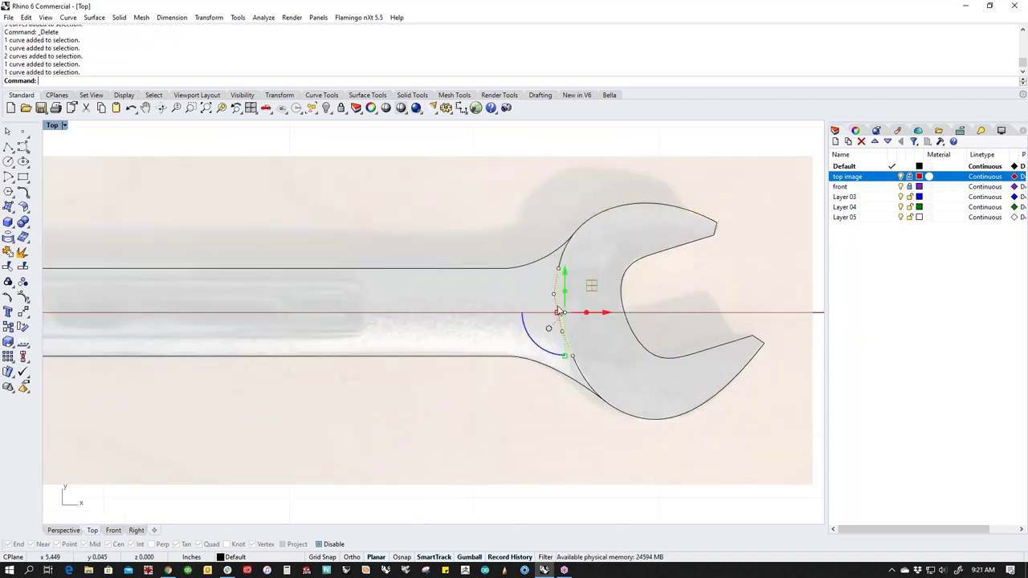
{"action": "left_click", "coordinate": [590, 388]}
{"action": "key", "text": "Escape"}
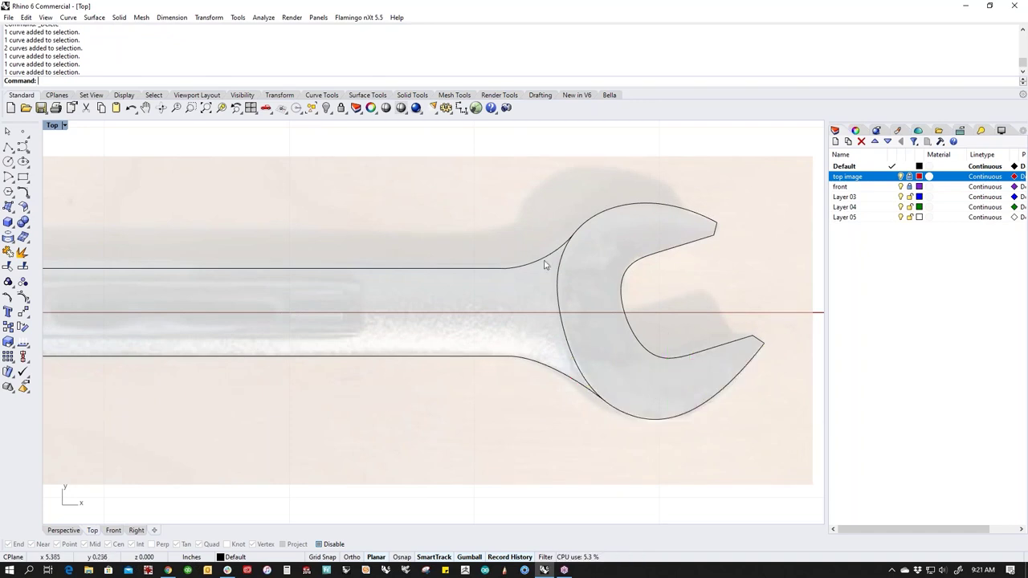
{"action": "left_click_drag", "start_coordinate": [544, 255], "coordinate": [533, 393]}
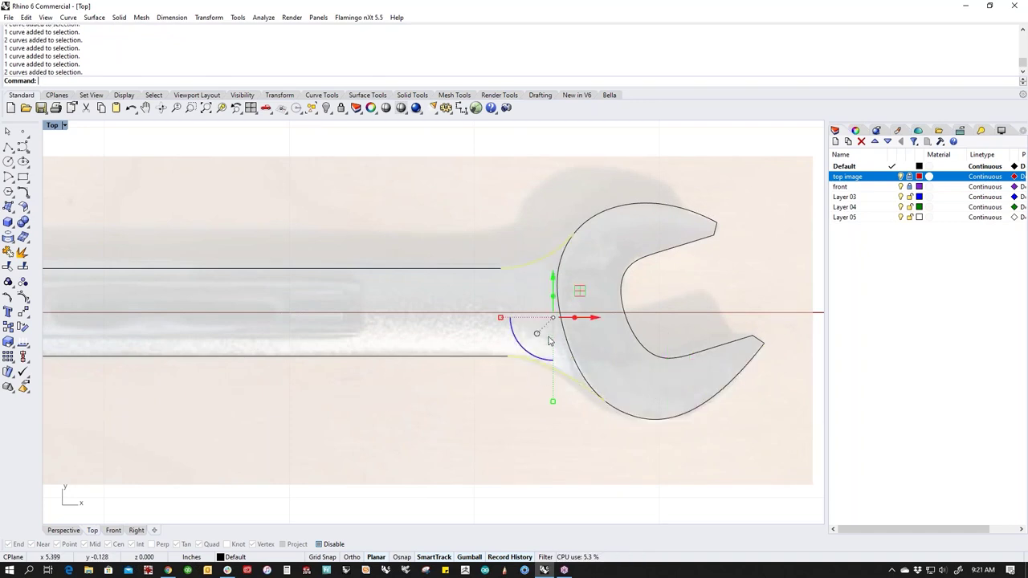
{"action": "key", "text": "Escape"}
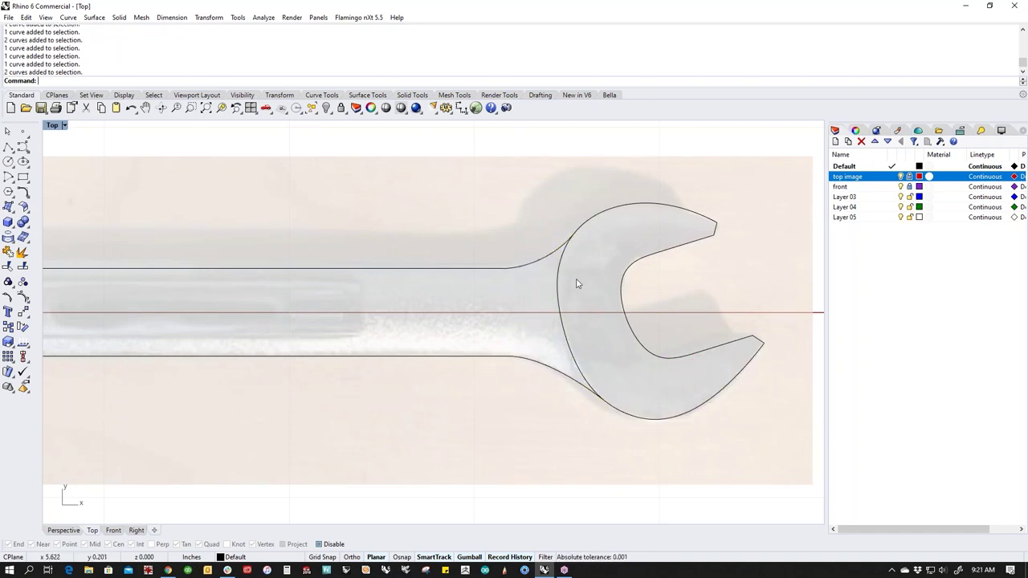
Step: Join the open end's back curve and the two outer head arcs into one curve
{"action": "left_click_drag", "start_coordinate": [592, 295], "coordinate": [537, 308]}
{"action": "left_click_drag", "start_coordinate": [597, 354], "coordinate": [566, 373], "text": "shift"}
{"action": "left_click_drag", "start_coordinate": [580, 273], "coordinate": [559, 259], "text": "shift"}
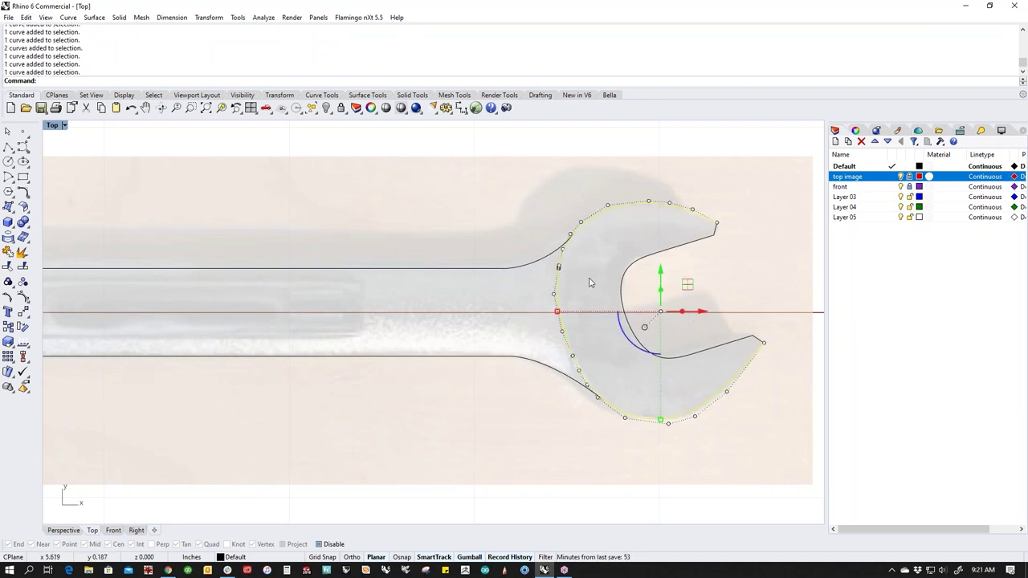
{"action": "type", "text": "j"}
{"action": "key", "text": "Return"}
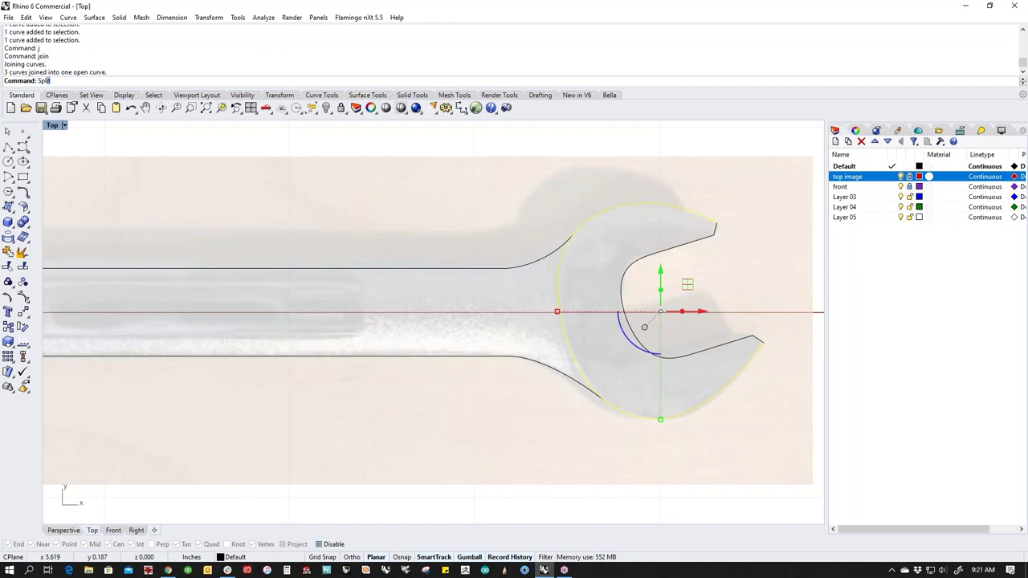
Step: Split the joined head curve with the upper and lower handle blends, and select the resulting back segment to check it
{"action": "type", "text": "Spl"}
{"action": "key", "text": "Return"}
{"action": "left_click", "coordinate": [548, 269]}
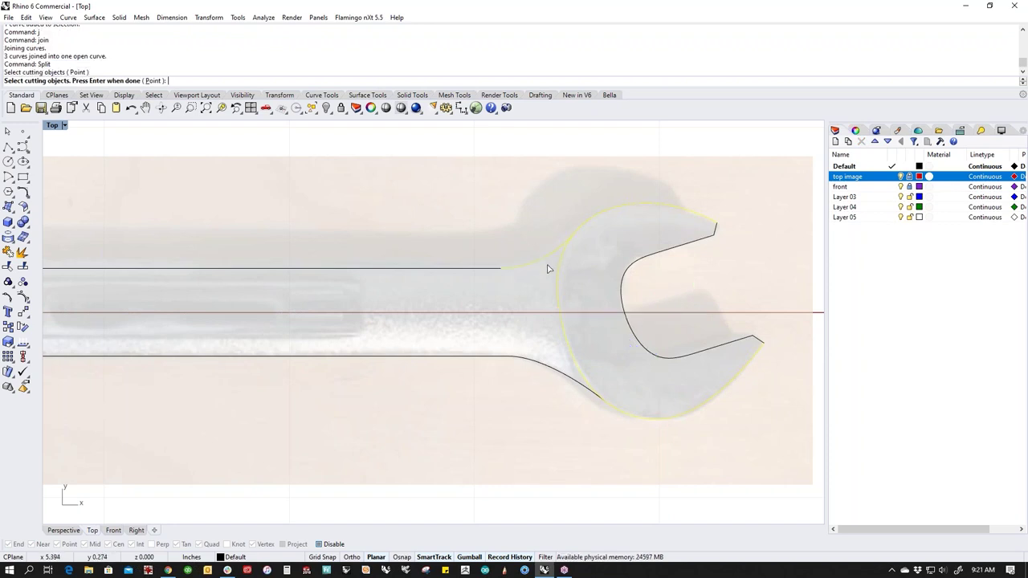
{"action": "left_click", "coordinate": [568, 380]}
{"action": "key", "text": "Return"}
{"action": "left_click", "coordinate": [587, 346]}
{"action": "left_click", "coordinate": [561, 341]}
{"action": "left_click", "coordinate": [599, 262]}
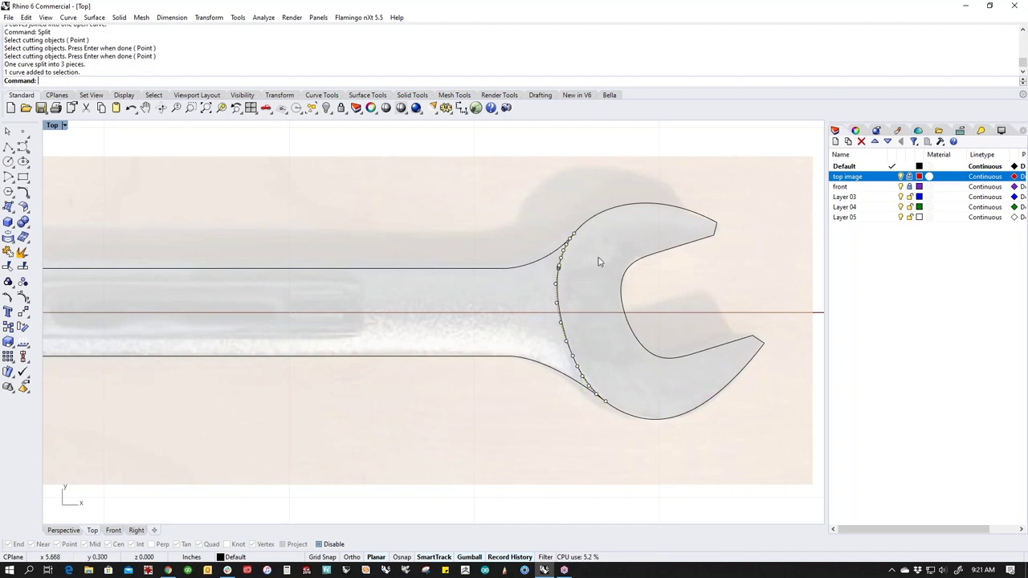
{"action": "left_click", "coordinate": [547, 245]}
{"action": "left_click", "coordinate": [530, 373]}
{"action": "key", "text": "Escape"}
Step: Join the jaw, blend, handle and ring-end outer curves into one closed wrench outline, leaving out the open end's back curve
{"action": "left_click", "coordinate": [550, 259]}
{"action": "left_click", "coordinate": [602, 212], "text": "shift"}
{"action": "left_click", "coordinate": [660, 252], "text": "shift"}
{"action": "left_click_drag", "start_coordinate": [698, 186], "coordinate": [770, 282], "text": "shift"}
{"action": "left_click", "coordinate": [757, 339], "text": "shift"}
{"action": "left_click", "coordinate": [688, 356], "text": "shift"}
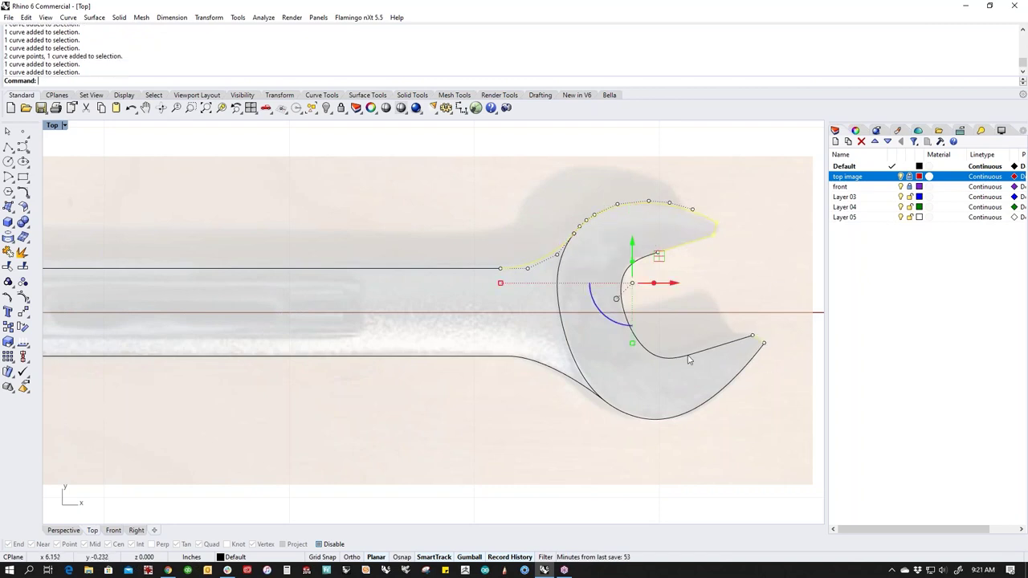
{"action": "left_click", "coordinate": [720, 352], "text": "shift"}
{"action": "left_click", "coordinate": [727, 393], "text": "shift"}
{"action": "left_click", "coordinate": [564, 382], "text": "shift"}
{"action": "left_click", "coordinate": [489, 356], "text": "shift"}
{"action": "left_click", "coordinate": [468, 268], "text": "shift"}
{"action": "scroll", "coordinate": [398, 360], "scroll_direction": "down", "scroll_amount": 6}
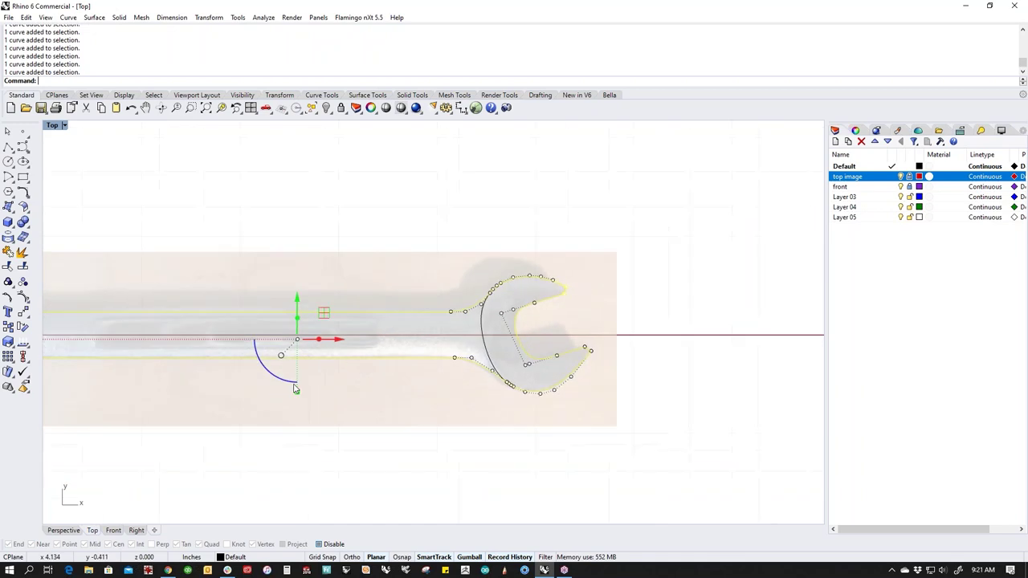
{"action": "right_click_drag", "start_coordinate": [297, 385], "coordinate": [487, 383]}
{"action": "left_click_drag", "start_coordinate": [79, 278], "coordinate": [209, 376], "text": "shift"}
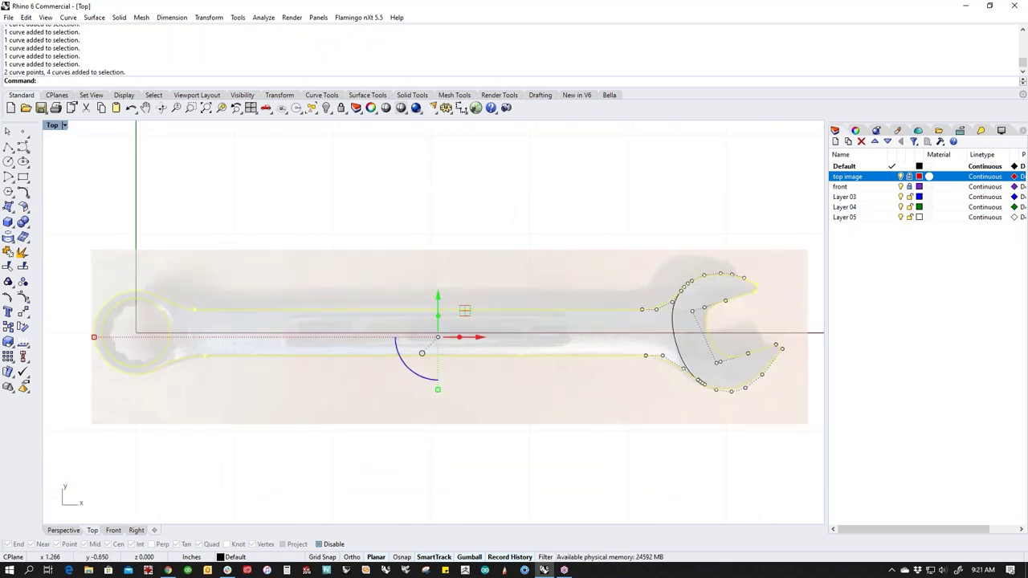
{"action": "type", "text": "j"}
{"action": "key", "text": "Return"}
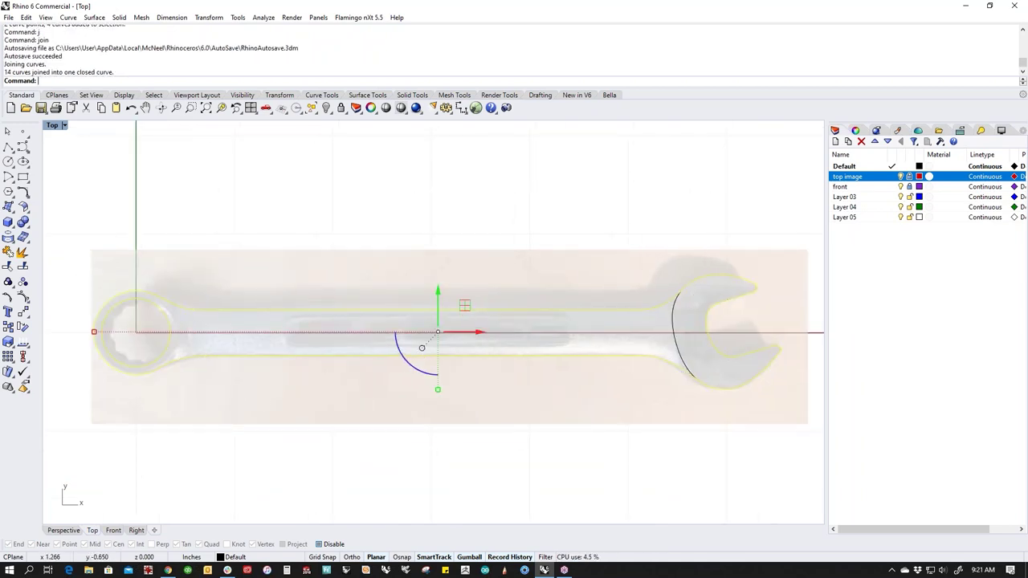
{"action": "key", "text": "Escape"}
{"action": "right_click_drag", "start_coordinate": [440, 408], "coordinate": [401, 418]}
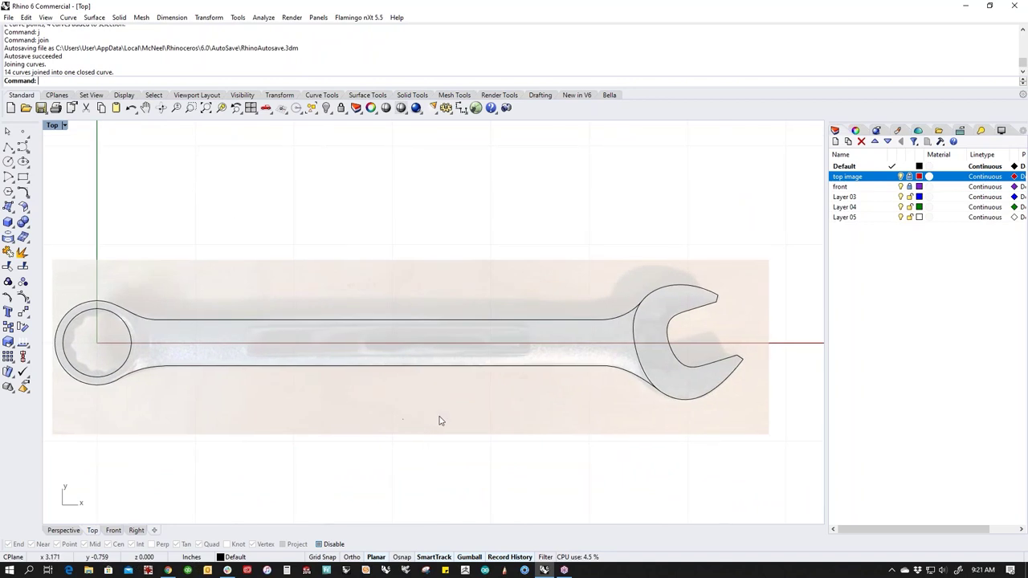
Step: Create a planar surface from the wrench outline and the ring end's inner circle
{"action": "left_click", "coordinate": [640, 356]}
{"action": "key", "text": "Delete"}
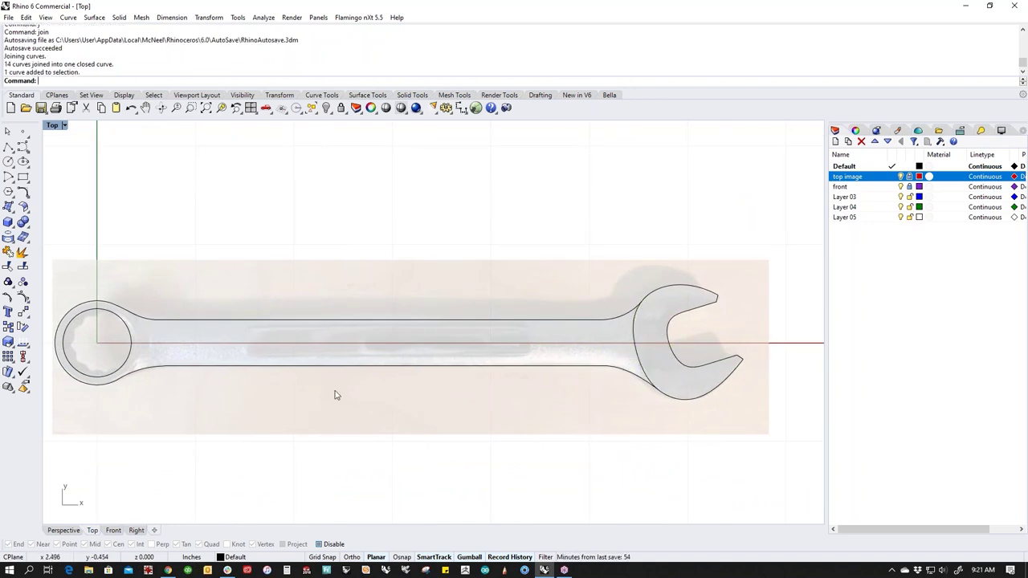
{"action": "right_click_drag", "start_coordinate": [335, 394], "coordinate": [418, 387]}
{"action": "left_click_drag", "start_coordinate": [282, 246], "coordinate": [224, 401]}
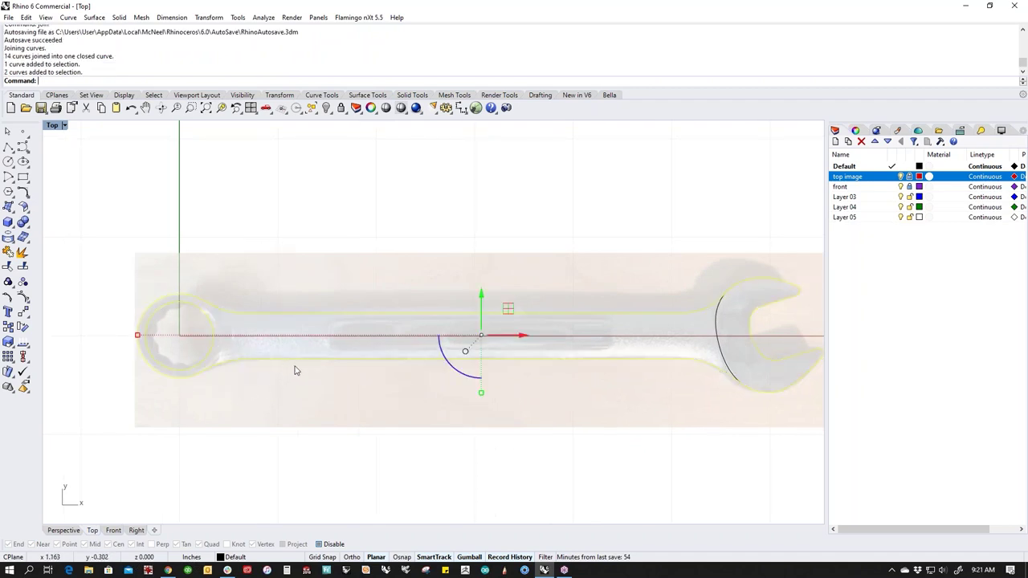
{"action": "middle_click", "coordinate": [293, 372]}
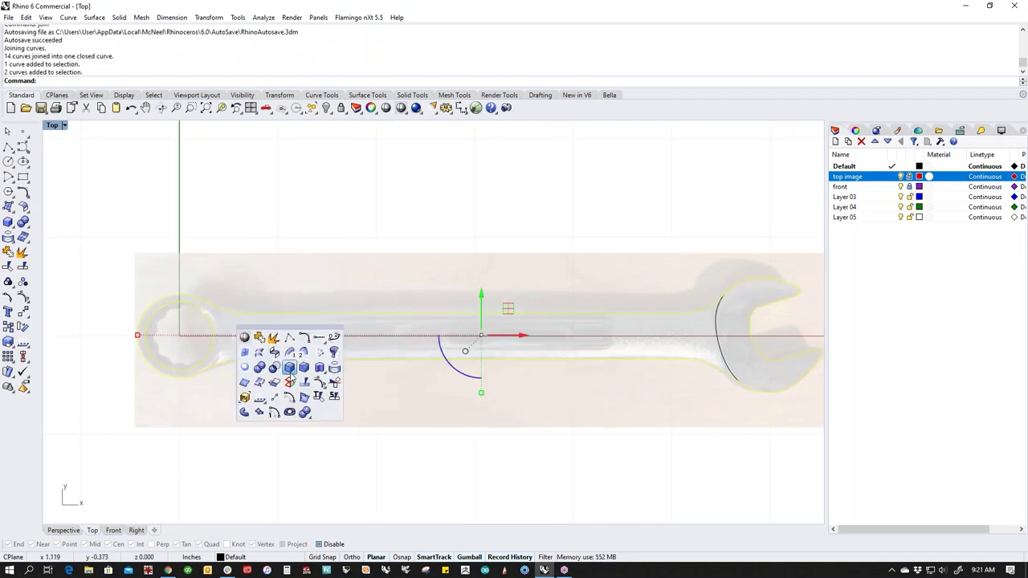
{"action": "left_click", "coordinate": [244, 368]}
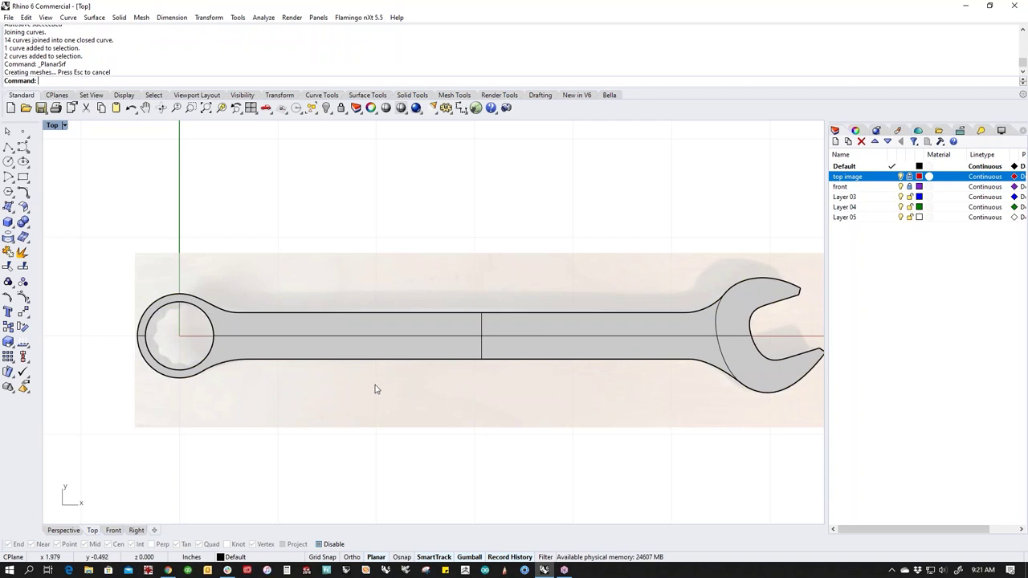
{"action": "scroll", "coordinate": [377, 385], "scroll_direction": "down", "scroll_amount": 2}
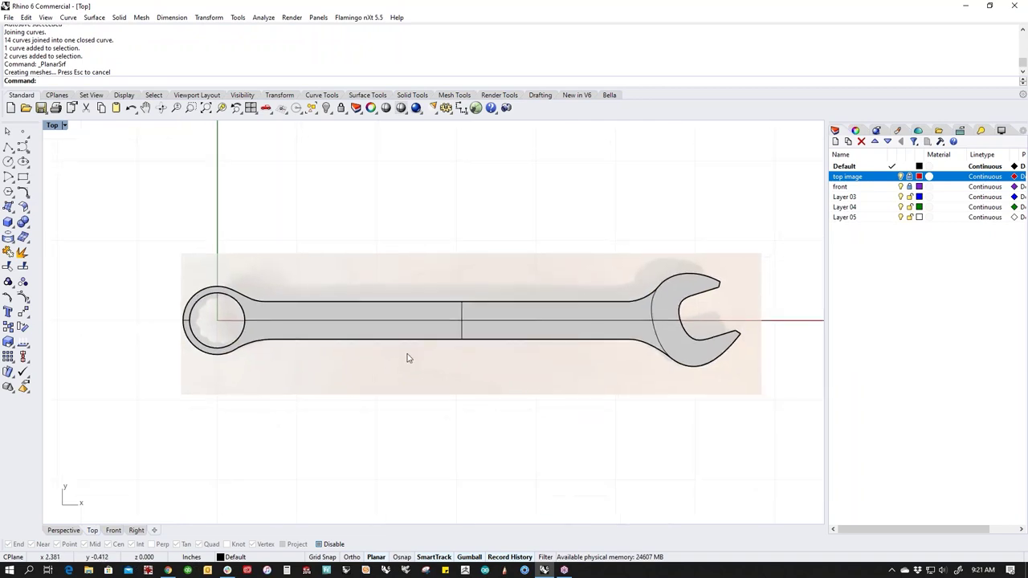
Step: Switch to the Perspective view and select the flat wrench surface to examine it beside the reference images
{"action": "key", "text": "ctrl+F4"}
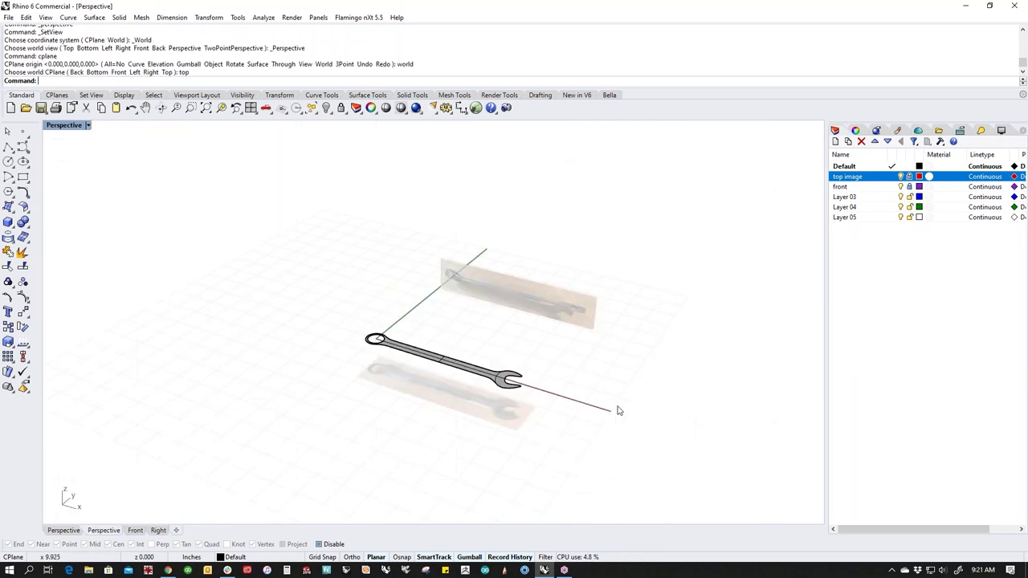
{"action": "right_click_drag", "start_coordinate": [619, 410], "coordinate": [474, 375]}
{"action": "scroll", "coordinate": [474, 374], "scroll_direction": "up", "scroll_amount": 3}
{"action": "left_click", "coordinate": [525, 394]}
{"action": "right_click_drag", "start_coordinate": [571, 395], "coordinate": [485, 379]}
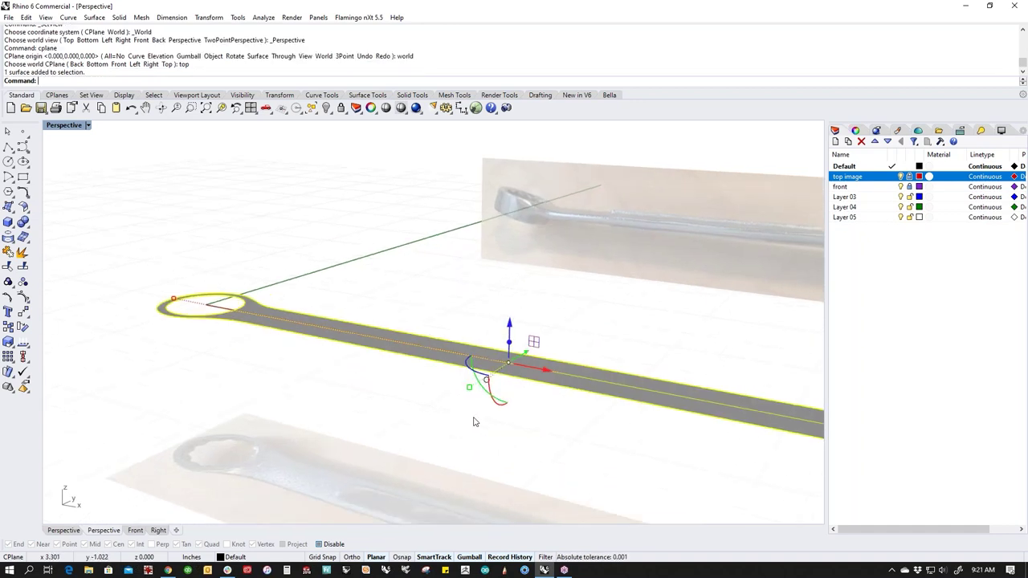
{"action": "right_click_drag", "start_coordinate": [474, 420], "coordinate": [497, 402]}
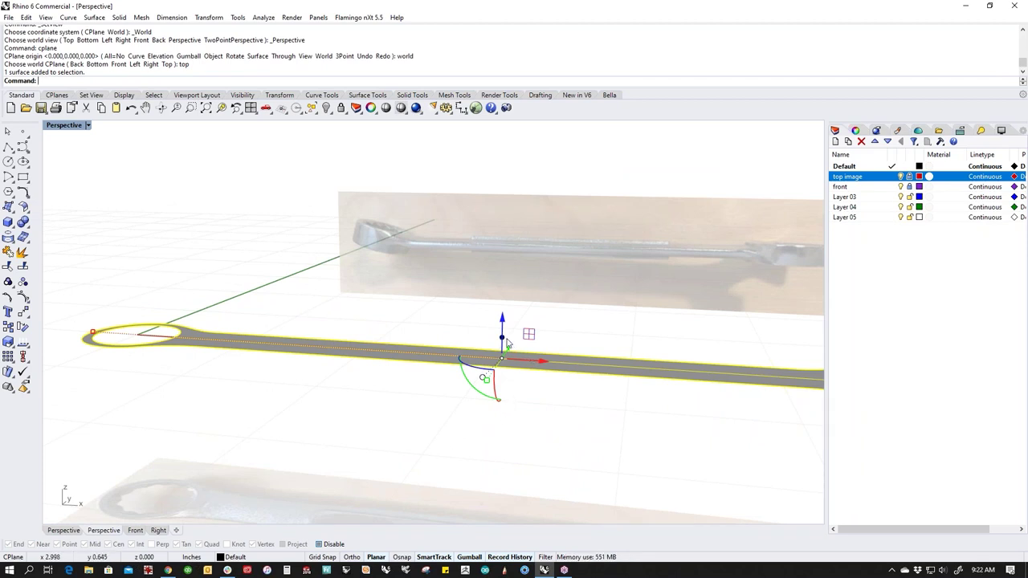
{"action": "left_click", "coordinate": [537, 341]}
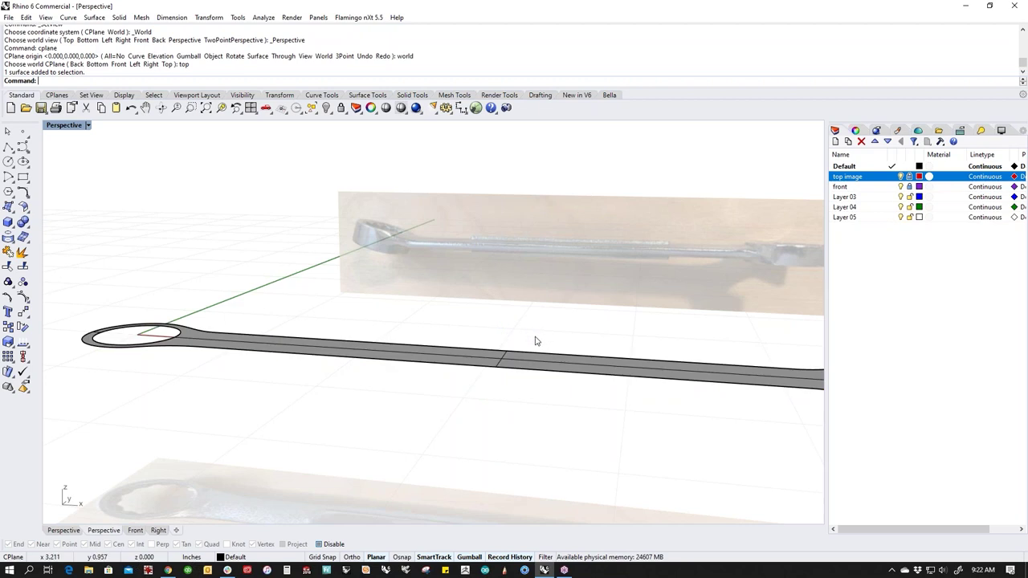
Step: Try extruding the wrench surface vertically into a thick solid
{"action": "left_click", "coordinate": [507, 365]}
{"action": "mouse_move", "coordinate": [502, 354]}
{"action": "left_mouse_down"}
{"action": "mouse_move", "coordinate": [501, 342]}
{"action": "mouse_move", "coordinate": [501, 351]}
{"action": "left_mouse_up"}
{"action": "left_click", "coordinate": [476, 382]}
{"action": "scroll", "coordinate": [369, 386], "scroll_direction": "down", "scroll_amount": 3}
{"action": "mouse_move", "coordinate": [371, 387]}
{"action": "right_mouse_down"}
{"action": "mouse_move", "coordinate": [421, 447]}
{"action": "mouse_move", "coordinate": [409, 362]}
{"action": "mouse_move", "coordinate": [340, 408]}
{"action": "mouse_move", "coordinate": [394, 372]}
{"action": "mouse_move", "coordinate": [308, 355]}
{"action": "right_mouse_up"}
{"action": "scroll", "coordinate": [459, 354], "scroll_direction": "up", "scroll_amount": 5}
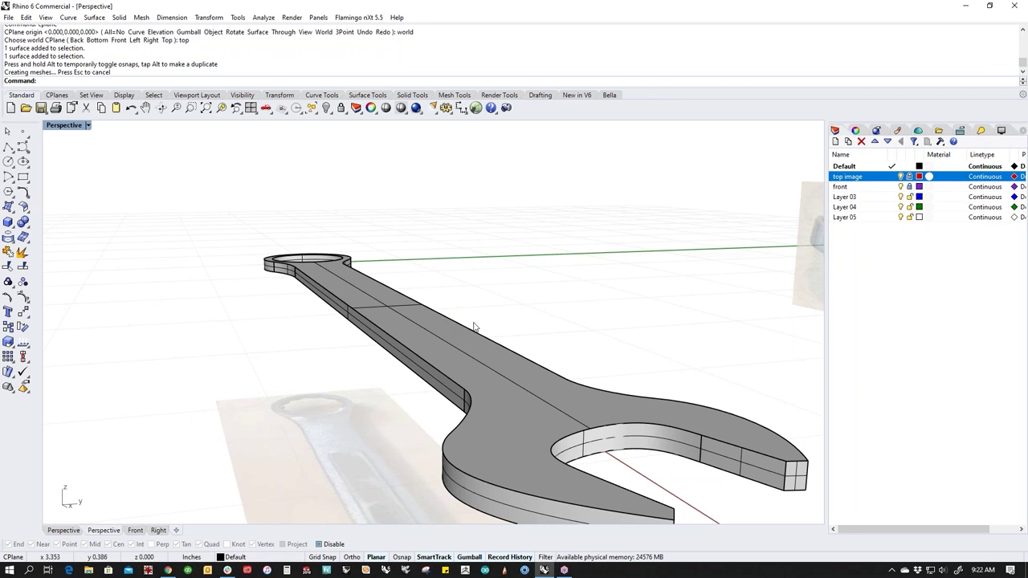
{"action": "scroll", "coordinate": [472, 372], "scroll_direction": "up", "scroll_amount": 2}
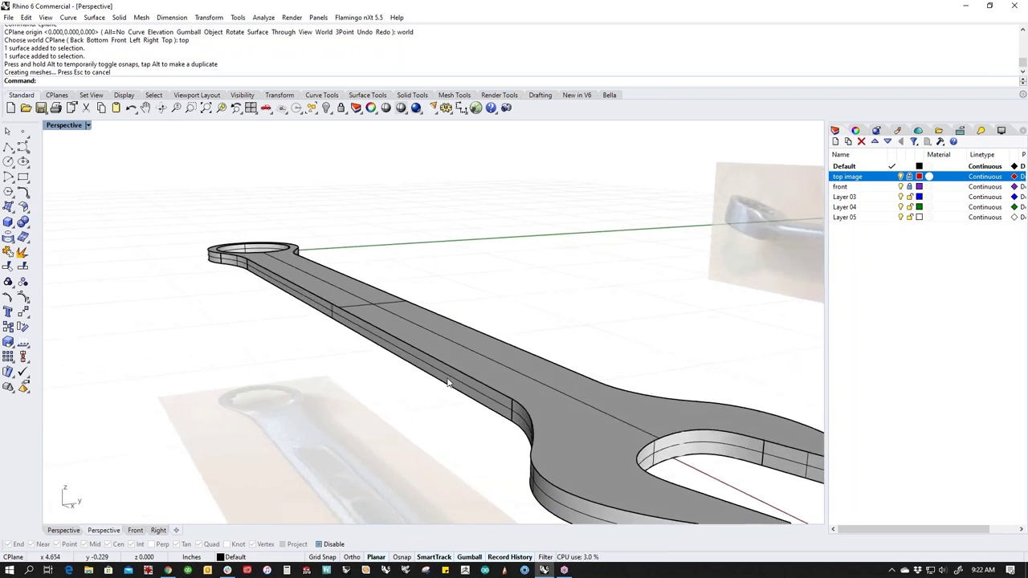
{"action": "scroll", "coordinate": [431, 371], "scroll_direction": "up", "scroll_amount": 2}
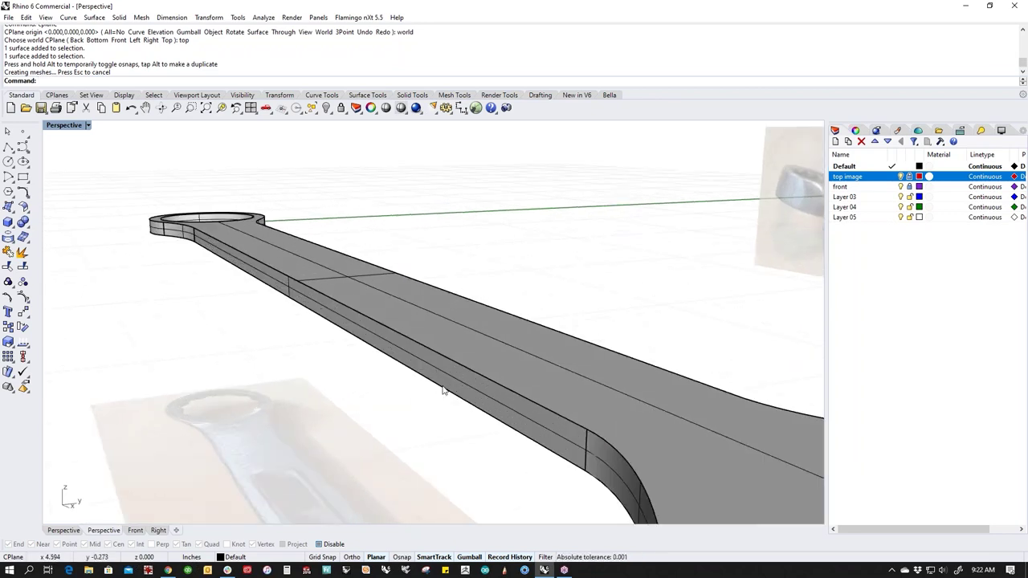
{"action": "scroll", "coordinate": [429, 376], "scroll_direction": "down", "scroll_amount": 5}
Step: Undo the thick extrusion and the stray moves of the wrench surface
{"action": "key", "text": "ctrl+z"}
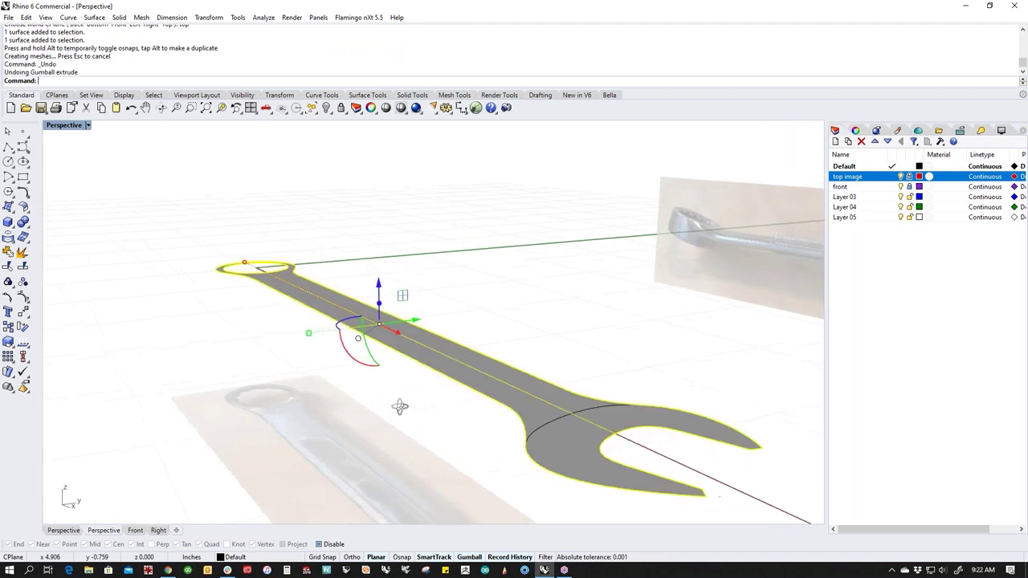
{"action": "scroll", "coordinate": [374, 313], "scroll_direction": "up", "scroll_amount": 2}
{"action": "left_click_drag", "start_coordinate": [371, 313], "coordinate": [376, 303]}
{"action": "key", "text": "ctrl+z"}
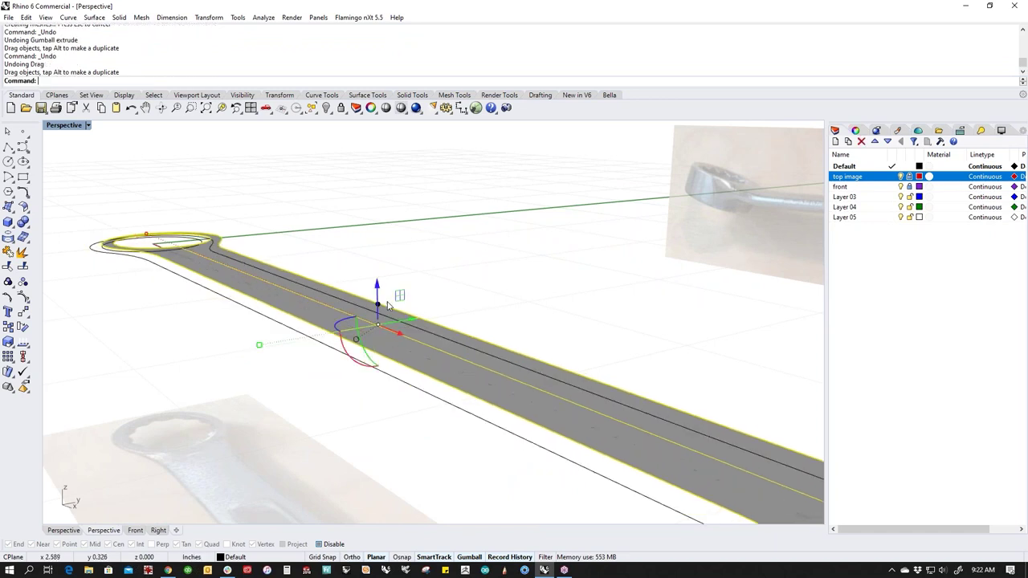
{"action": "key", "text": "ctrl+z"}
Step: Extrude the wrench surface vertically to both sides with the gumball into a thin solid
{"action": "right_click_drag", "start_coordinate": [421, 323], "coordinate": [411, 304]}
{"action": "left_click_drag", "start_coordinate": [382, 336], "coordinate": [378, 331]}
{"action": "left_click_drag", "start_coordinate": [379, 338], "coordinate": [379, 350]}
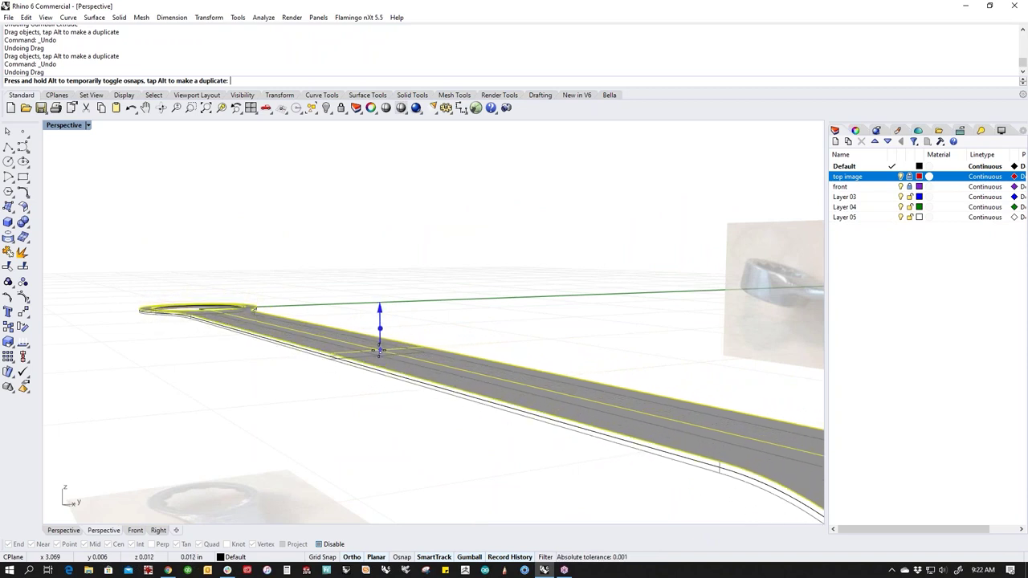
{"action": "left_click_drag", "start_coordinate": [380, 350], "coordinate": [379, 350]}
{"action": "left_click", "coordinate": [338, 429]}
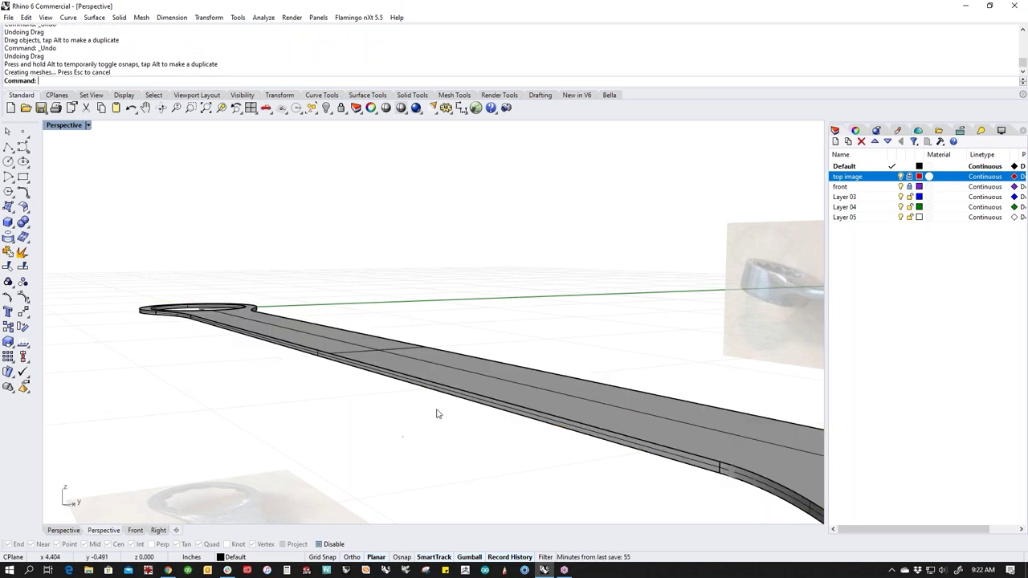
Step: Select the handle's side face on the extruded wrench and examine the thin solid from the handle to the open end
{"action": "scroll", "coordinate": [438, 410], "scroll_direction": "up", "scroll_amount": 2}
{"action": "left_click", "coordinate": [438, 368], "text": "ctrl+shift"}
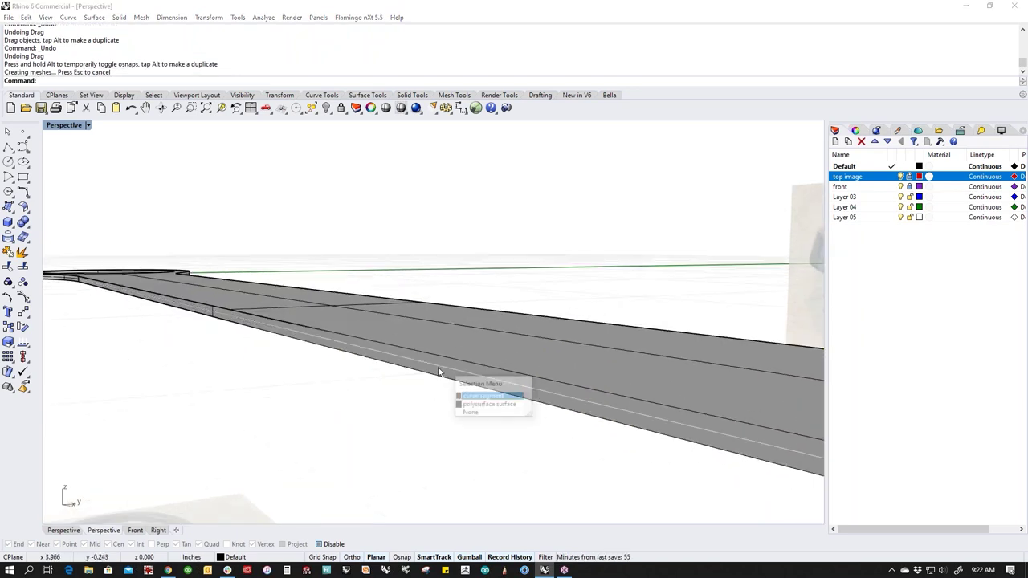
{"action": "left_click", "coordinate": [472, 404]}
{"action": "scroll", "coordinate": [325, 404], "scroll_direction": "down", "scroll_amount": 3}
{"action": "scroll", "coordinate": [325, 405], "scroll_direction": "down", "scroll_amount": 5}
{"action": "key", "text": "Escape"}
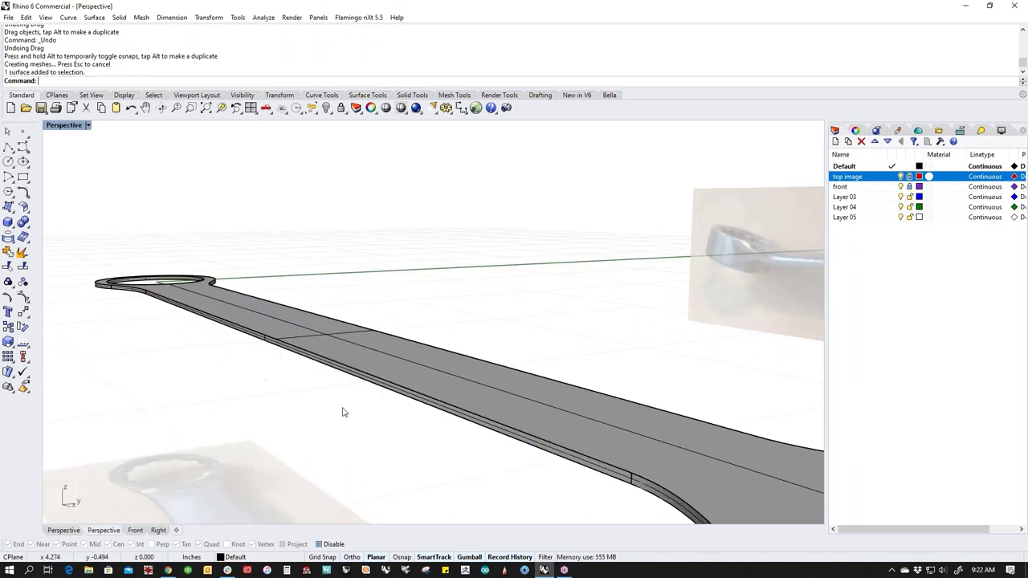
{"action": "right_click_drag", "start_coordinate": [438, 373], "coordinate": [363, 407]}
{"action": "right_click_drag", "start_coordinate": [449, 436], "coordinate": [402, 379]}
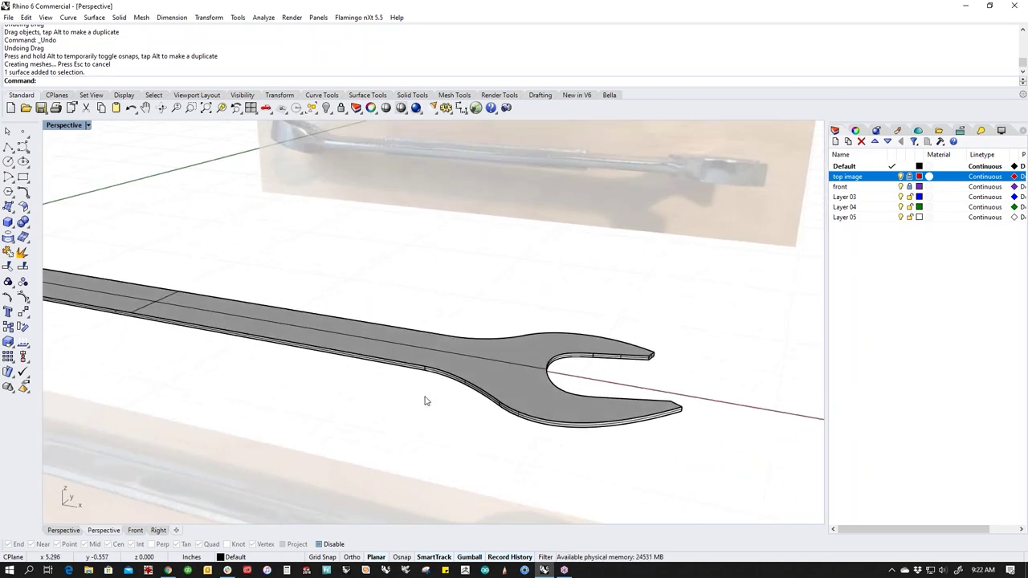
Step: Switch to the Top view and set its display mode to Wireframe around the open end
{"action": "type", "text": "t"}
{"action": "key", "text": "Return"}
{"action": "middle_click", "coordinate": [464, 362]}
{"action": "left_click", "coordinate": [424, 327]}
{"action": "scroll", "coordinate": [541, 391], "scroll_direction": "up", "scroll_amount": 2}
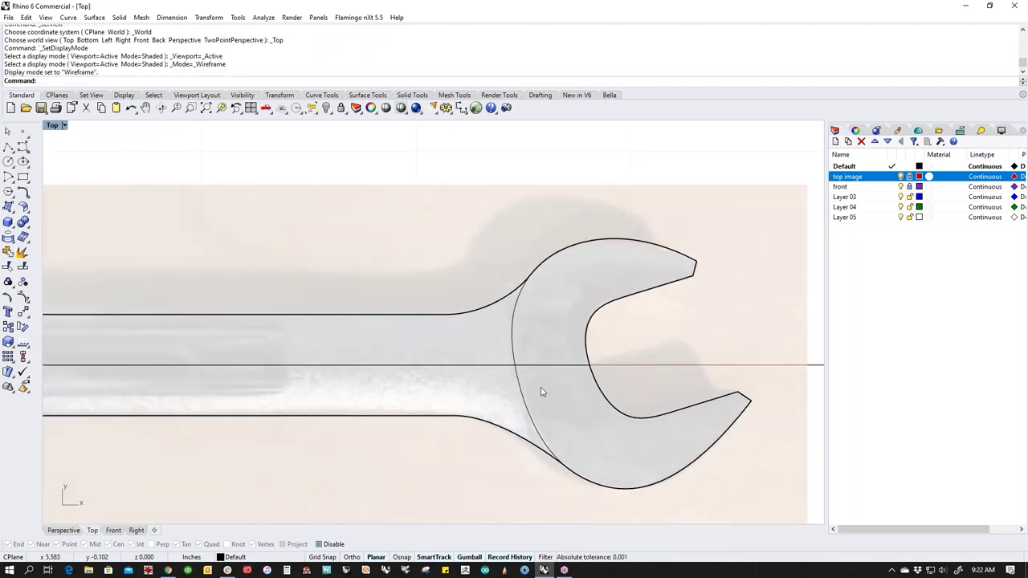
Step: Split the wrench solid and its outline along the open end's back curve, and select the head and handle pieces to check them
{"action": "left_click_drag", "start_coordinate": [539, 411], "coordinate": [484, 424]}
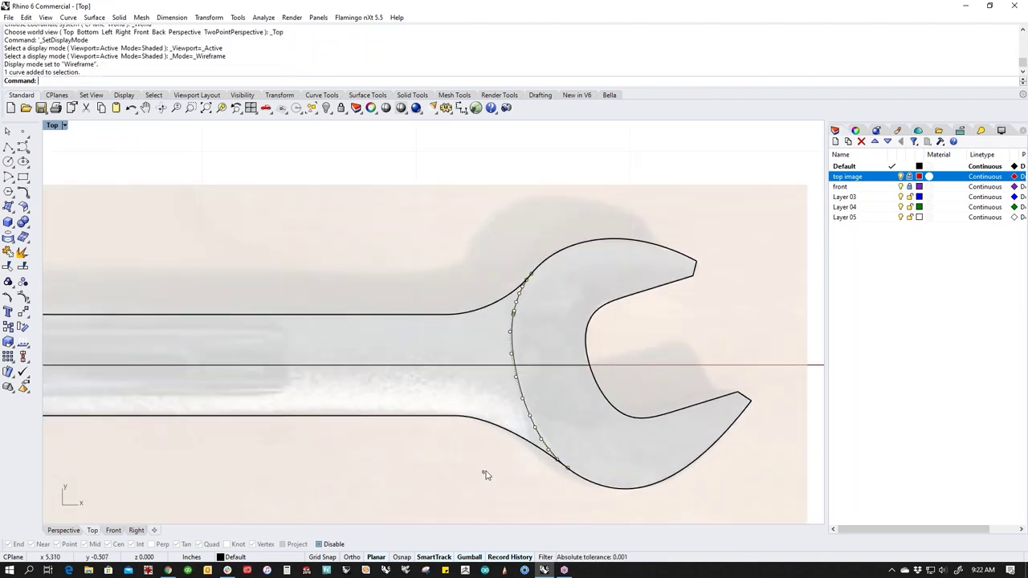
{"action": "scroll", "coordinate": [486, 474], "scroll_direction": "up", "scroll_amount": 1}
{"action": "middle_click", "coordinate": [486, 474]}
{"action": "left_click", "coordinate": [528, 489]}
{"action": "left_click", "coordinate": [492, 411]}
{"action": "key", "text": "Return"}
{"action": "left_click_drag", "start_coordinate": [574, 395], "coordinate": [524, 416]}
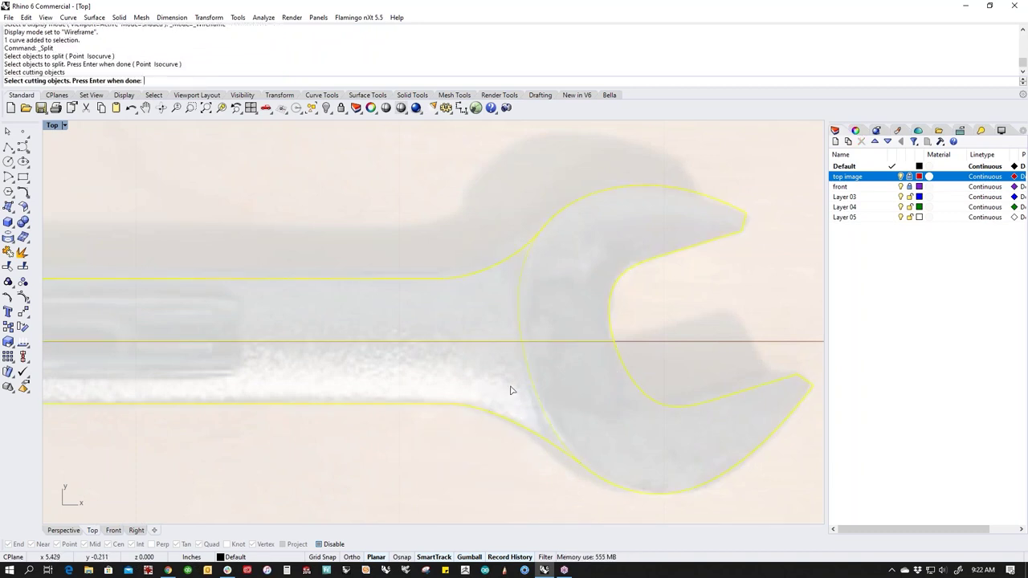
{"action": "key", "text": "Return"}
{"action": "left_click_drag", "start_coordinate": [672, 380], "coordinate": [633, 406]}
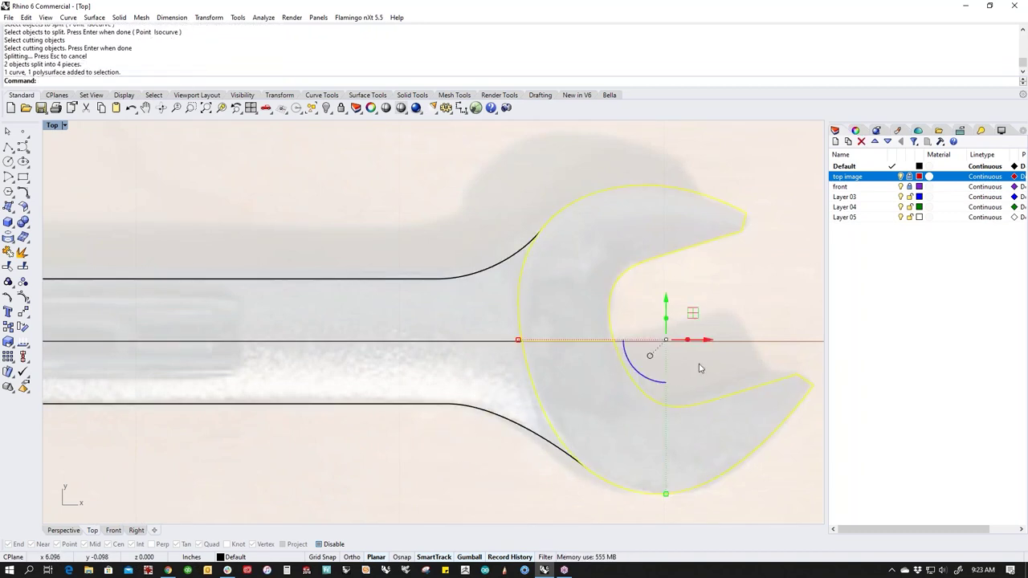
{"action": "left_click", "coordinate": [723, 368]}
{"action": "left_click_drag", "start_coordinate": [500, 384], "coordinate": [464, 424]}
{"action": "left_click", "coordinate": [457, 454]}
Step: In the Perspective view, select the open-end head and scale it vertically with the gumball so it is thicker than the handle
{"action": "type", "text": "p"}
{"action": "key", "text": "Return"}
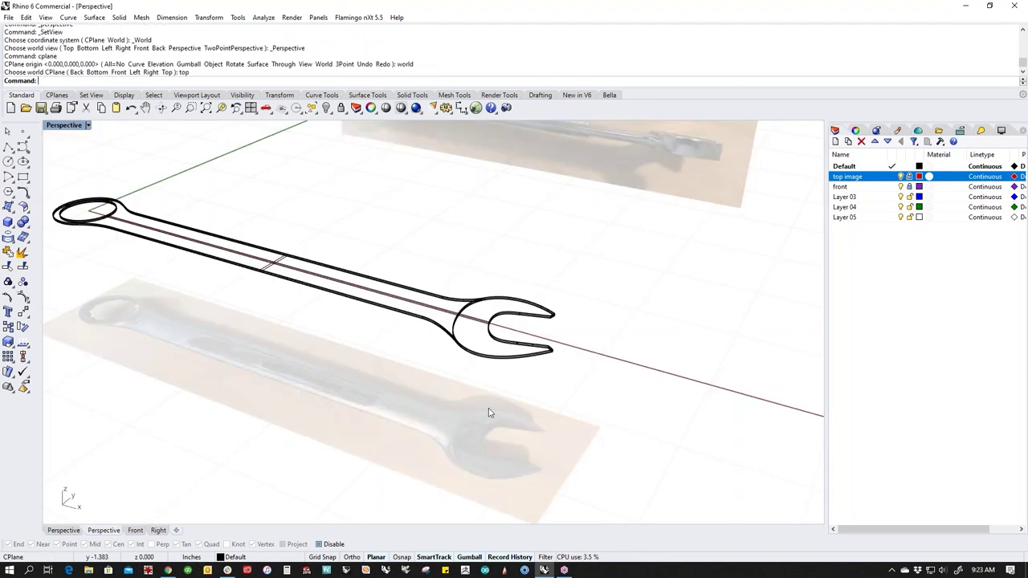
{"action": "scroll", "coordinate": [464, 334], "scroll_direction": "up", "scroll_amount": 5}
{"action": "right_click_drag", "start_coordinate": [457, 326], "coordinate": [528, 307]}
{"action": "scroll", "coordinate": [528, 306], "scroll_direction": "up", "scroll_amount": 3}
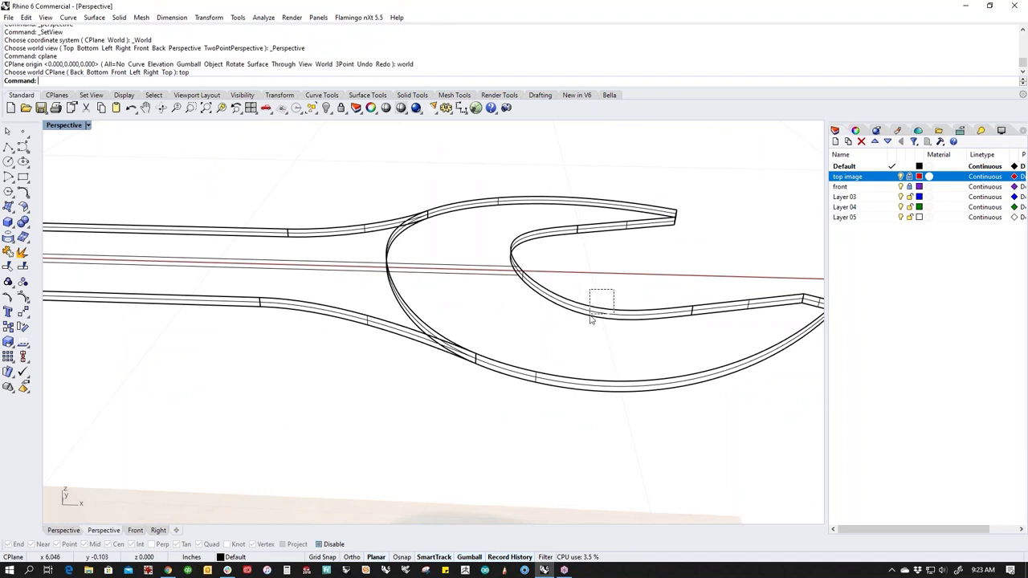
{"action": "left_click_drag", "start_coordinate": [591, 319], "coordinate": [571, 332]}
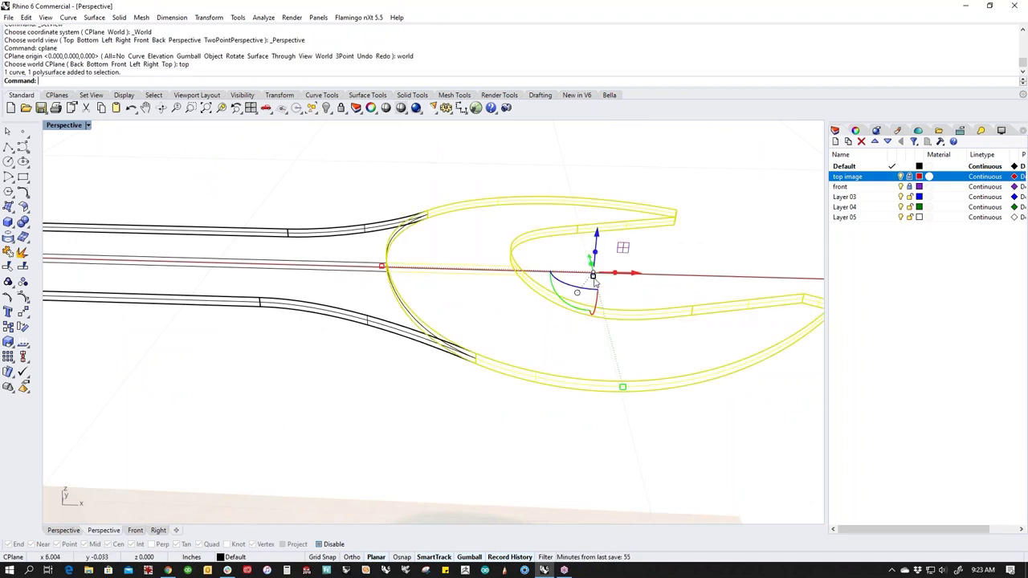
{"action": "left_click_drag", "start_coordinate": [594, 281], "coordinate": [591, 309]}
Step: Set the Perspective view's display mode to Shaded and examine the wrench from the thickened head to the ring end
{"action": "left_click", "coordinate": [380, 207]}
{"action": "scroll", "coordinate": [413, 239], "scroll_direction": "down", "scroll_amount": 2}
{"action": "right_click_drag", "start_coordinate": [413, 240], "coordinate": [495, 262], "text": "shift"}
{"action": "middle_click", "coordinate": [496, 264]}
{"action": "left_click", "coordinate": [451, 230]}
{"action": "scroll", "coordinate": [439, 310], "scroll_direction": "down", "scroll_amount": 4}
{"action": "right_click_drag", "start_coordinate": [441, 332], "coordinate": [494, 309]}
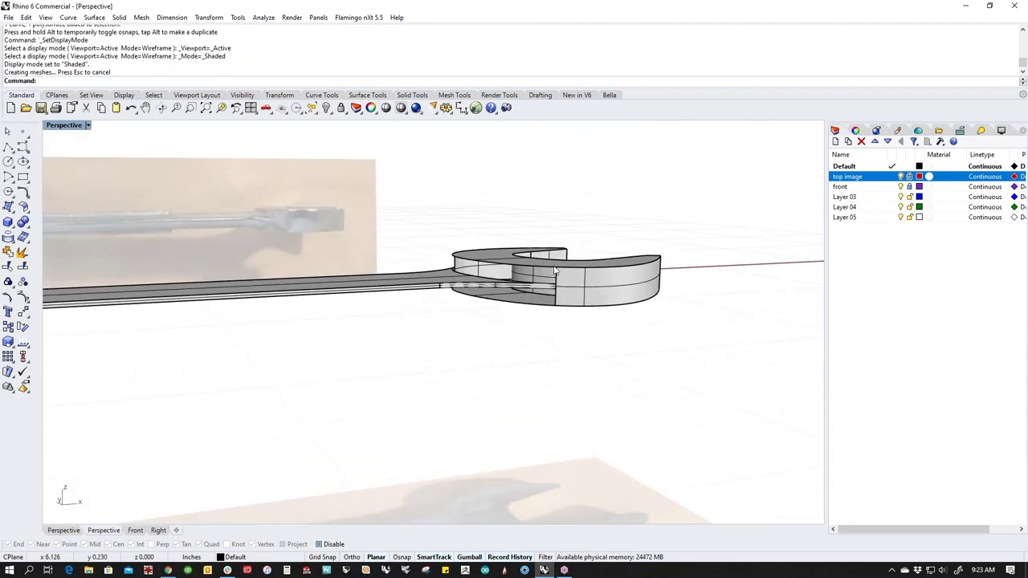
{"action": "right_click_drag", "start_coordinate": [554, 271], "coordinate": [670, 368]}
{"action": "right_click_drag", "start_coordinate": [435, 377], "coordinate": [413, 382]}
{"action": "right_click_drag", "start_coordinate": [317, 347], "coordinate": [426, 387]}
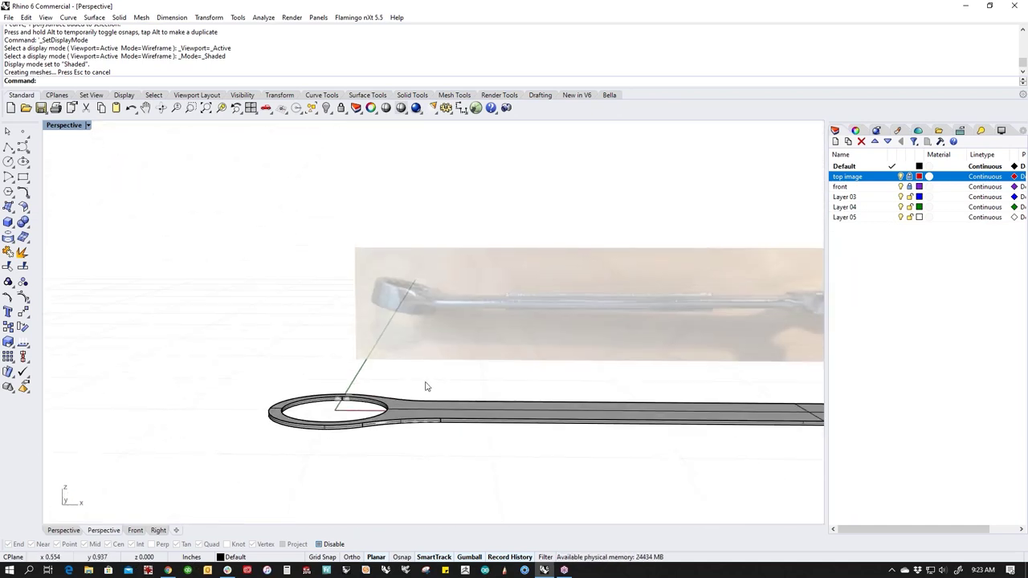
{"action": "scroll", "coordinate": [395, 409], "scroll_direction": "up", "scroll_amount": 3}
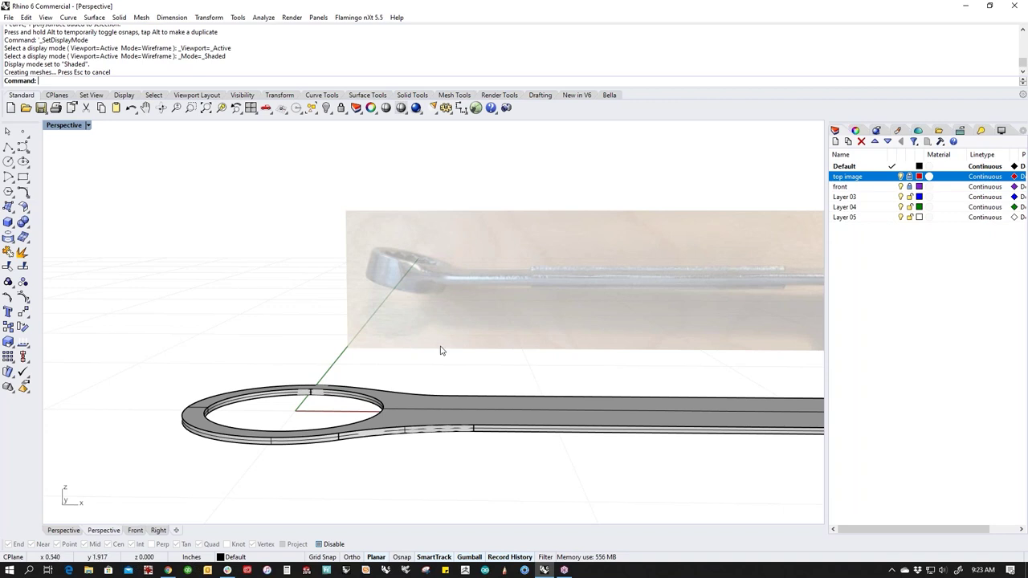
{"action": "right_click_drag", "start_coordinate": [442, 399], "coordinate": [438, 296]}
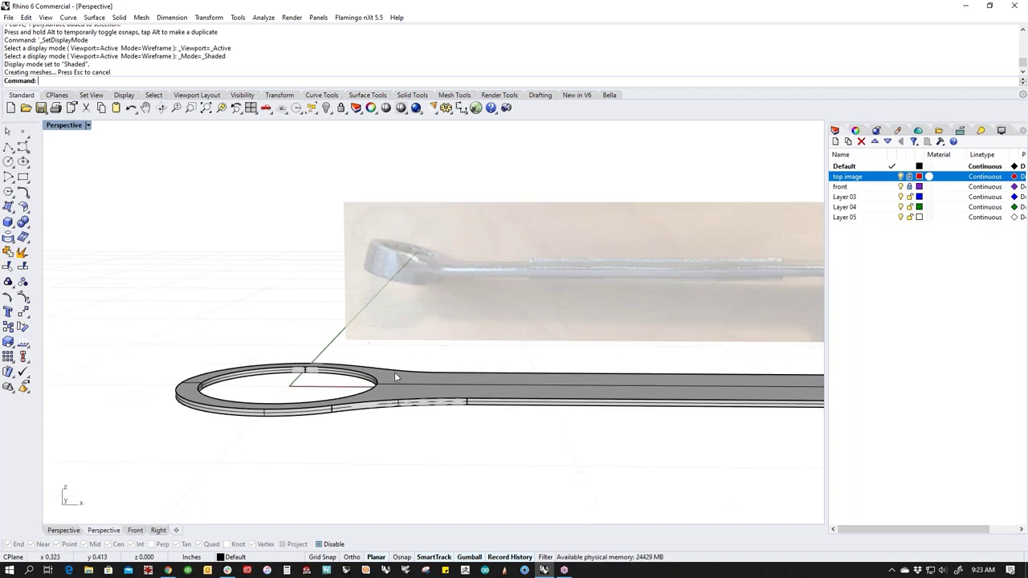
{"action": "right_click_drag", "start_coordinate": [403, 369], "coordinate": [416, 394]}
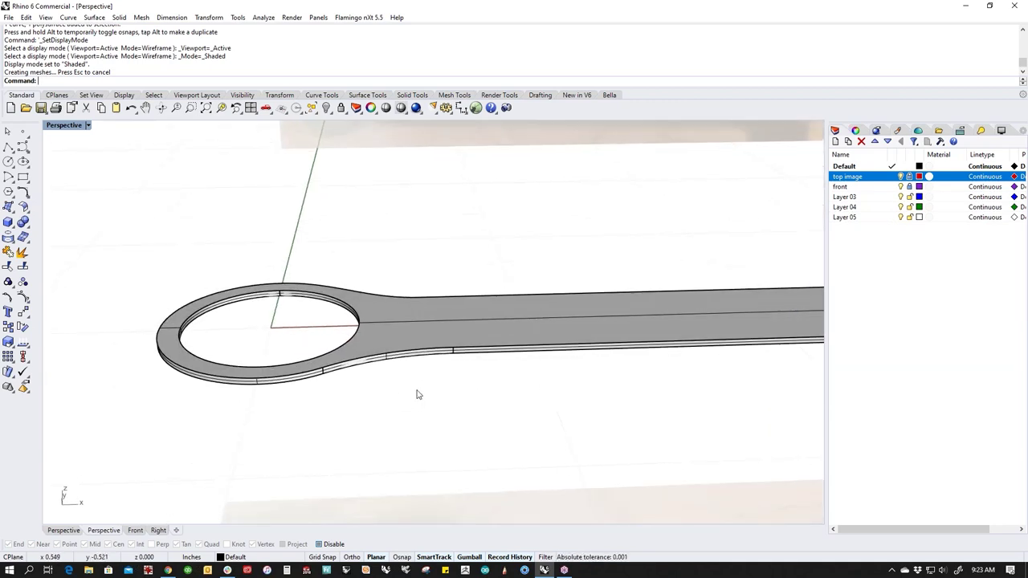
Step: In the Top view, draw a tangency blend curve between the ends of the ring's outer arc, rounding it off across the handle
{"action": "type", "text": "t"}
{"action": "key", "text": "Return"}
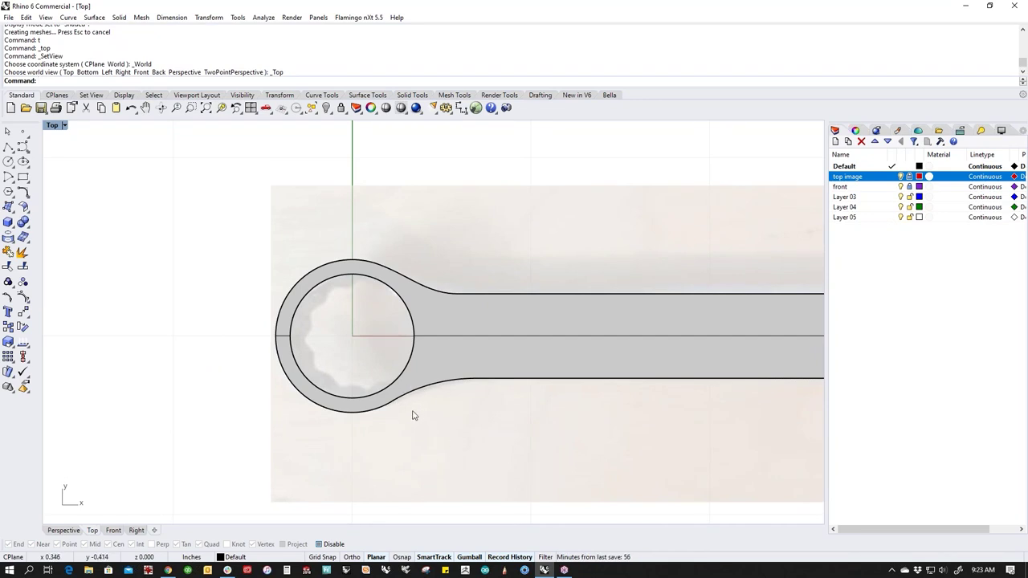
{"action": "left_click", "coordinate": [10, 165]}
{"action": "scroll", "coordinate": [446, 358], "scroll_direction": "up", "scroll_amount": 3}
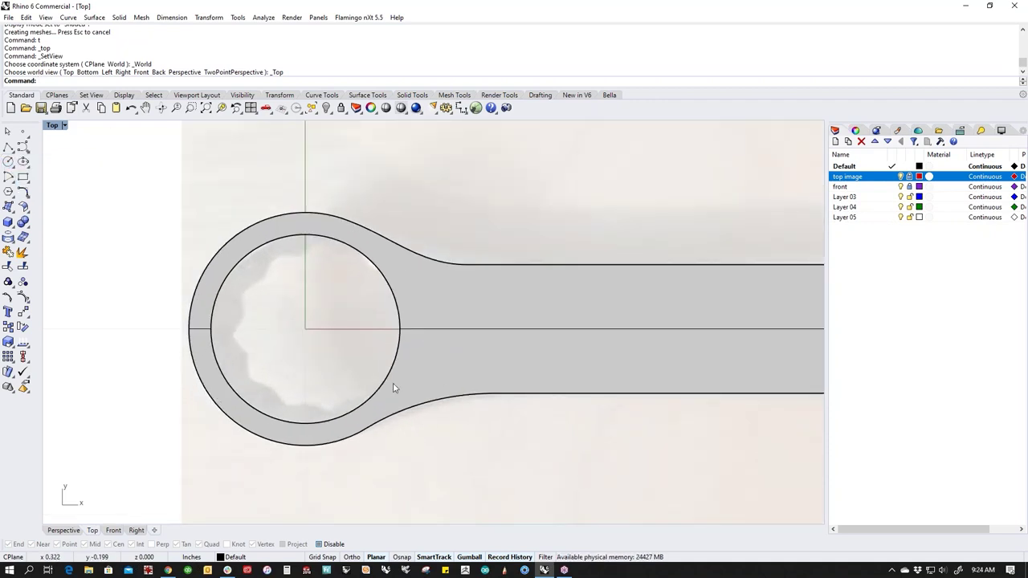
{"action": "middle_click", "coordinate": [356, 335]}
{"action": "left_click", "coordinate": [369, 280]}
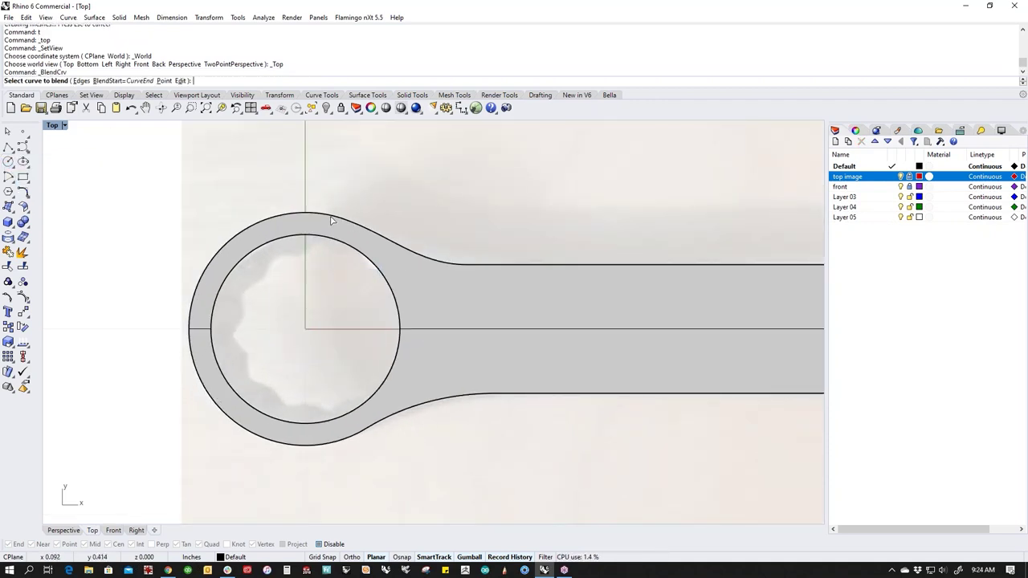
{"action": "left_click", "coordinate": [330, 217]}
{"action": "left_click", "coordinate": [366, 432]}
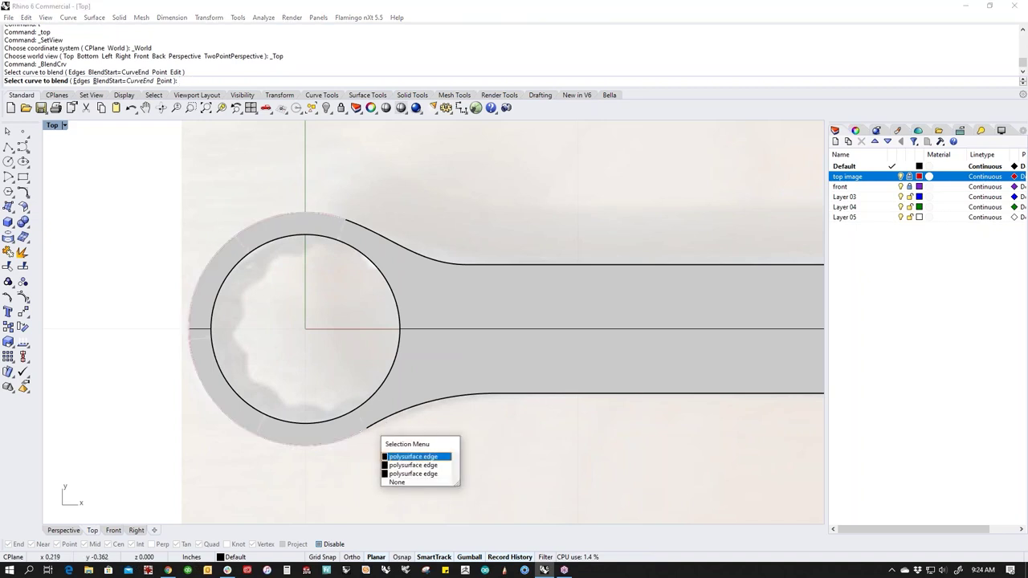
{"action": "left_click", "coordinate": [405, 465]}
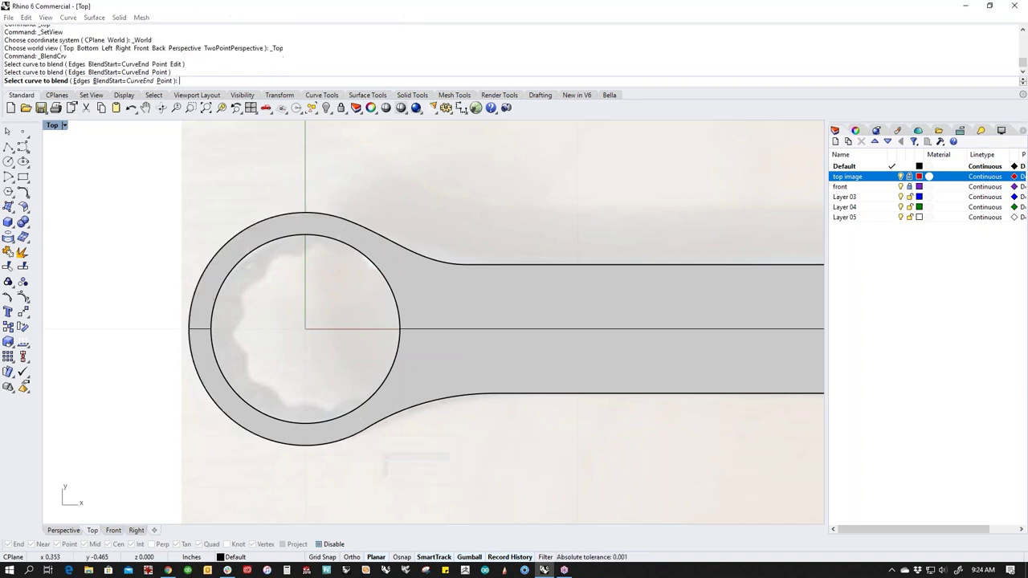
{"action": "left_click", "coordinate": [481, 358]}
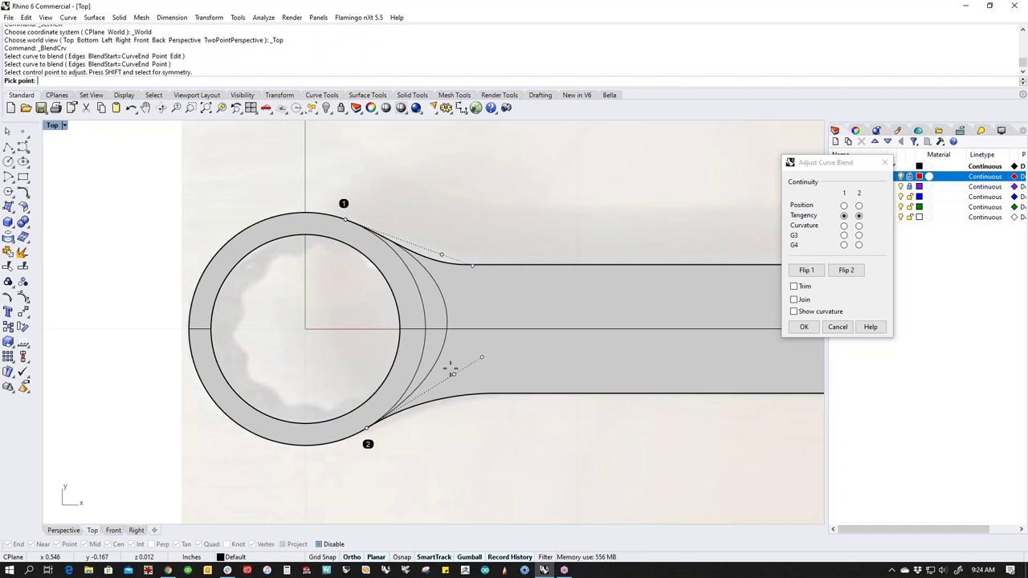
{"action": "left_click", "coordinate": [452, 371]}
{"action": "key", "text": "Return"}
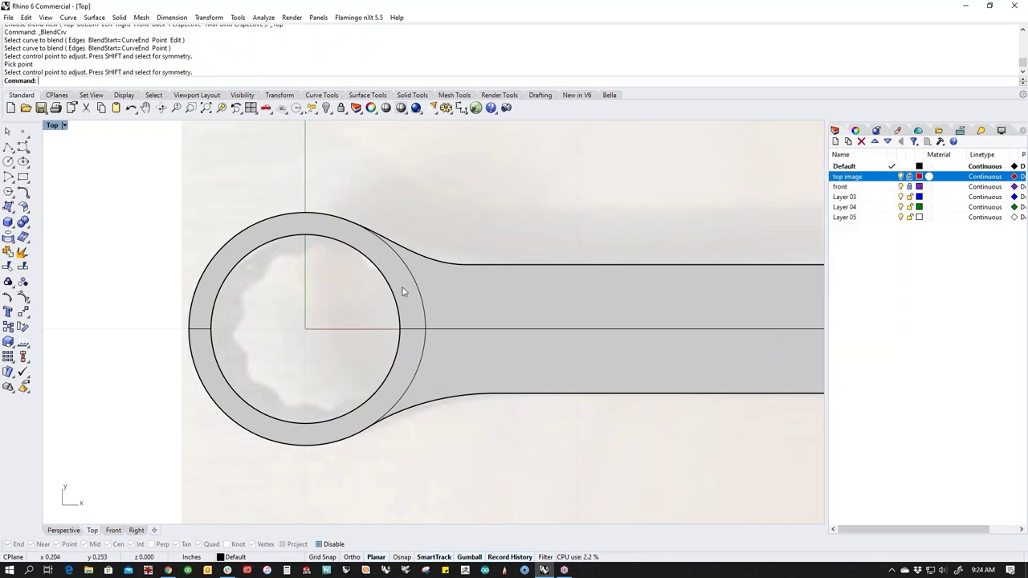
Step: Try to split the wrench polysurface along the new blend curve at the ring end
{"action": "middle_click", "coordinate": [413, 437]}
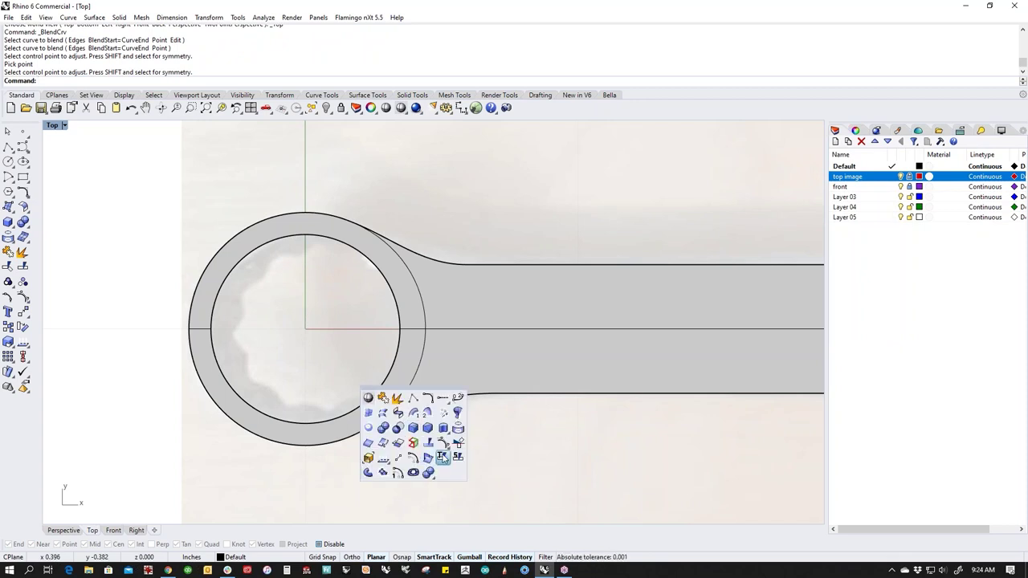
{"action": "left_click", "coordinate": [459, 457]}
{"action": "left_click", "coordinate": [445, 379]}
{"action": "right_click", "coordinate": [407, 394]}
{"action": "right_click", "coordinate": [407, 394]}
Step: Select the objects around the blend curve at the ring end to check whether the body is still one piece
{"action": "left_click", "coordinate": [373, 427]}
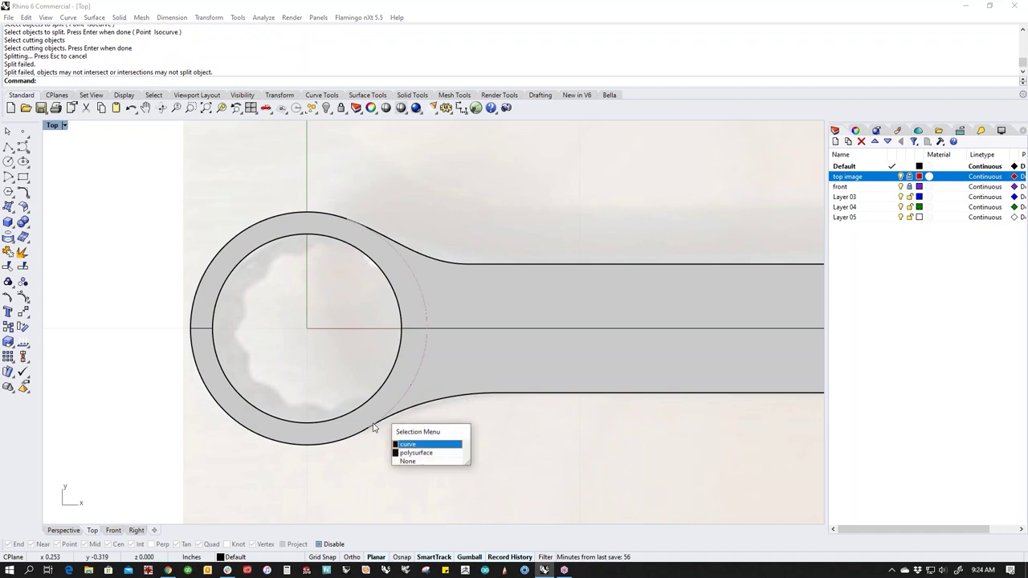
{"action": "left_click", "coordinate": [338, 432]}
{"action": "left_click", "coordinate": [372, 449]}
{"action": "left_click", "coordinate": [405, 391]}
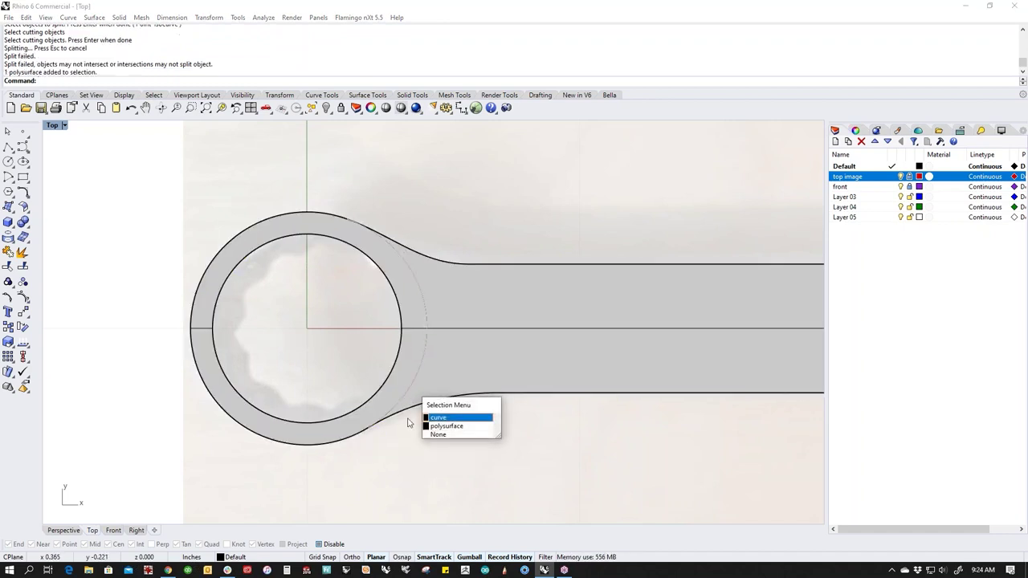
{"action": "left_click", "coordinate": [395, 461]}
{"action": "left_click", "coordinate": [392, 393]}
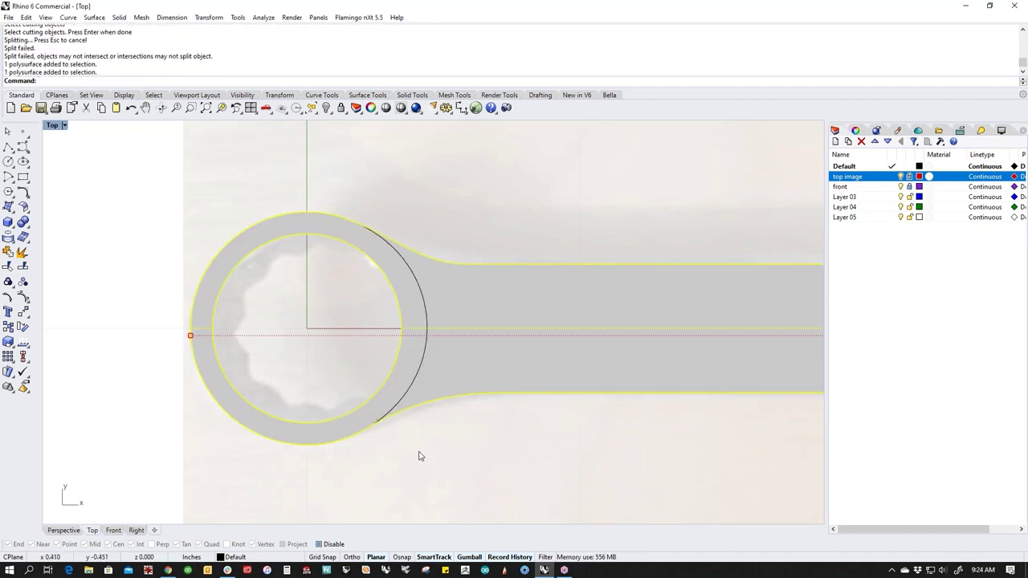
{"action": "key", "text": "Escape"}
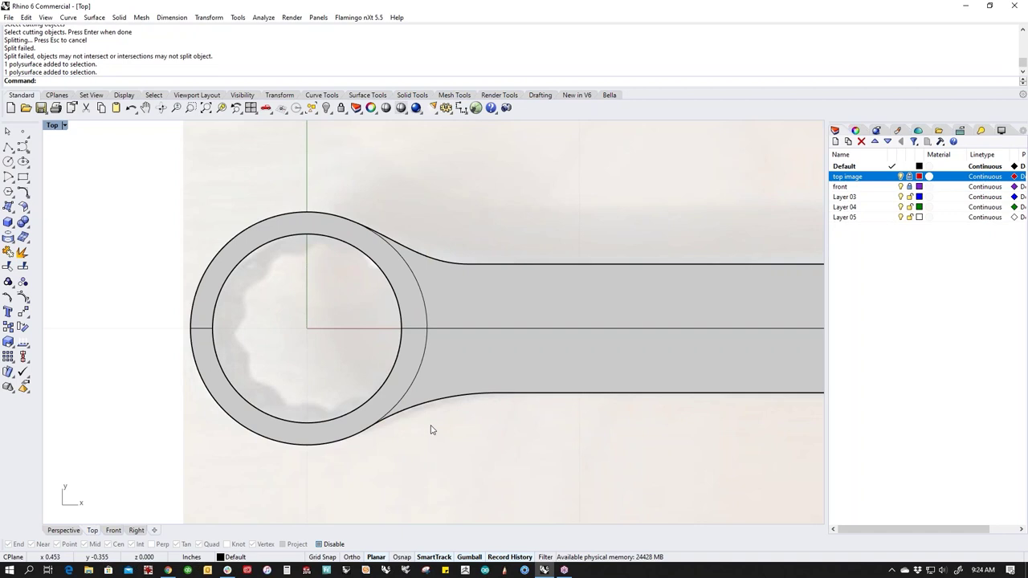
Step: Extract the surfaces around the ring end and handle from the wrench polysurface with ExtractSrf
{"action": "middle_click", "coordinate": [431, 429]}
{"action": "left_click", "coordinate": [421, 387]}
{"action": "left_click_drag", "start_coordinate": [551, 248], "coordinate": [458, 341]}
{"action": "key", "text": "Return"}
{"action": "key", "text": "Escape"}
{"action": "left_click", "coordinate": [470, 362]}
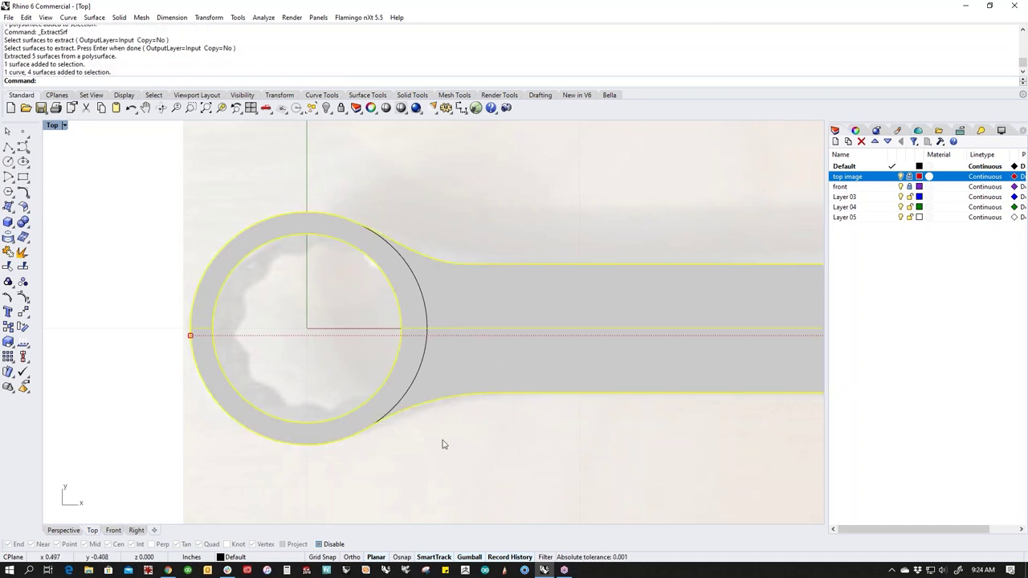
Step: Split the extracted flat wrench faces with the blend curve, separating the ring from the handle
{"action": "middle_click", "coordinate": [438, 441]}
{"action": "left_click", "coordinate": [461, 455]}
{"action": "left_click", "coordinate": [411, 385]}
{"action": "key", "text": "Return"}
{"action": "left_click", "coordinate": [410, 369]}
{"action": "left_click", "coordinate": [427, 436]}
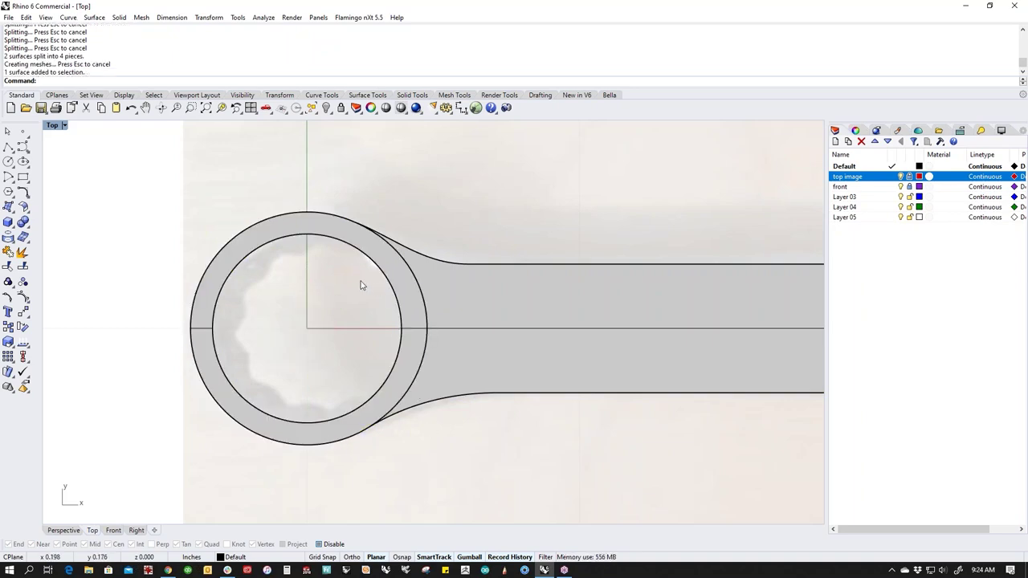
Step: In the Perspective view, select the ring's and handle's flat faces one by one to examine how they are split
{"action": "type", "text": "p"}
{"action": "key", "text": "Return"}
{"action": "right_click_drag", "start_coordinate": [369, 300], "coordinate": [353, 313]}
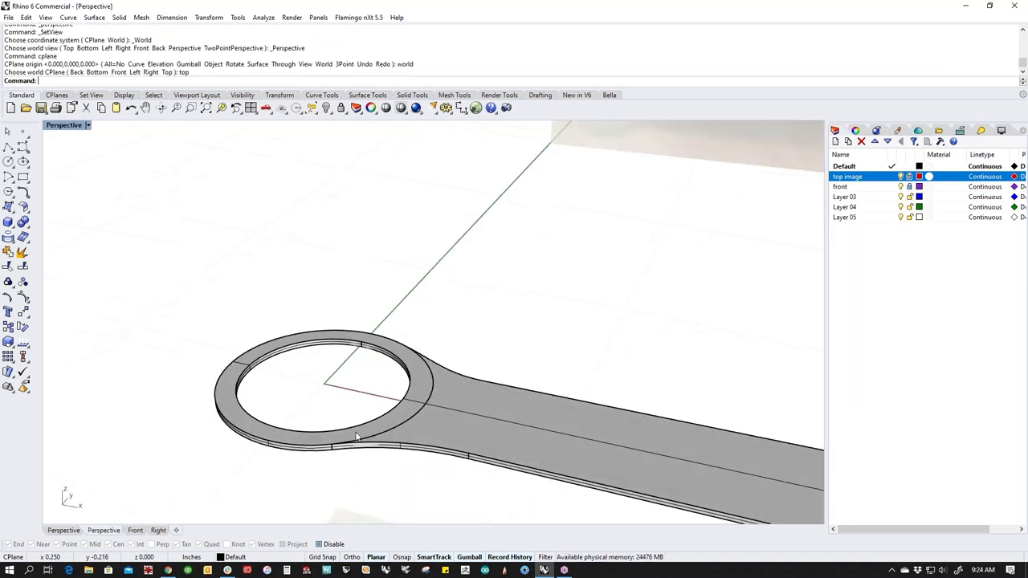
{"action": "scroll", "coordinate": [353, 437], "scroll_direction": "up", "scroll_amount": 5}
{"action": "left_click_drag", "start_coordinate": [269, 437], "coordinate": [265, 434]}
{"action": "right_click_drag", "start_coordinate": [310, 467], "coordinate": [322, 420], "text": "shift"}
{"action": "left_click", "coordinate": [326, 445]}
{"action": "left_click", "coordinate": [297, 421]}
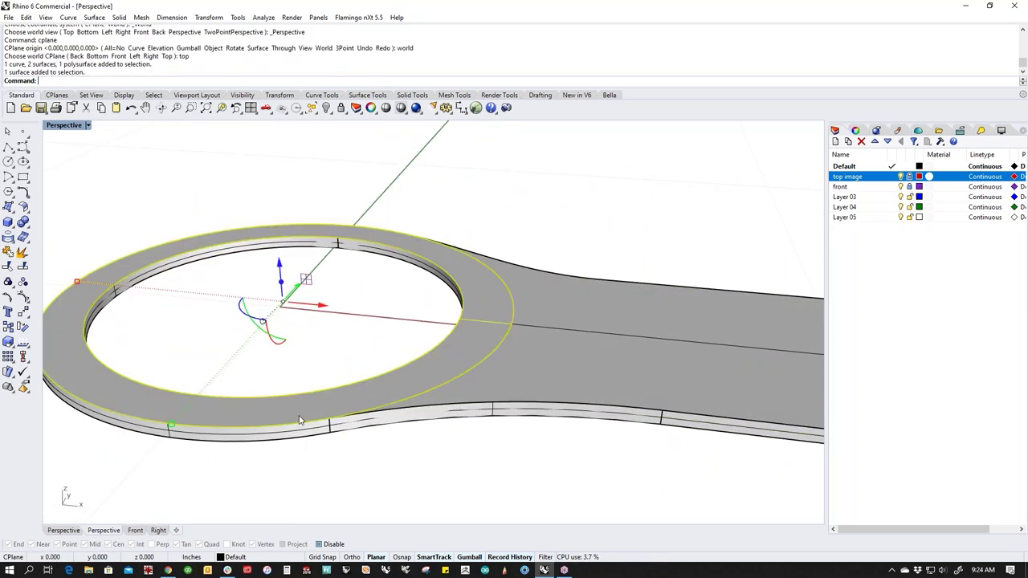
{"action": "left_click", "coordinate": [528, 367]}
{"action": "left_click", "coordinate": [438, 456]}
{"action": "right_click_drag", "start_coordinate": [331, 441], "coordinate": [345, 422]}
{"action": "left_click", "coordinate": [368, 304]}
{"action": "left_click", "coordinate": [417, 216]}
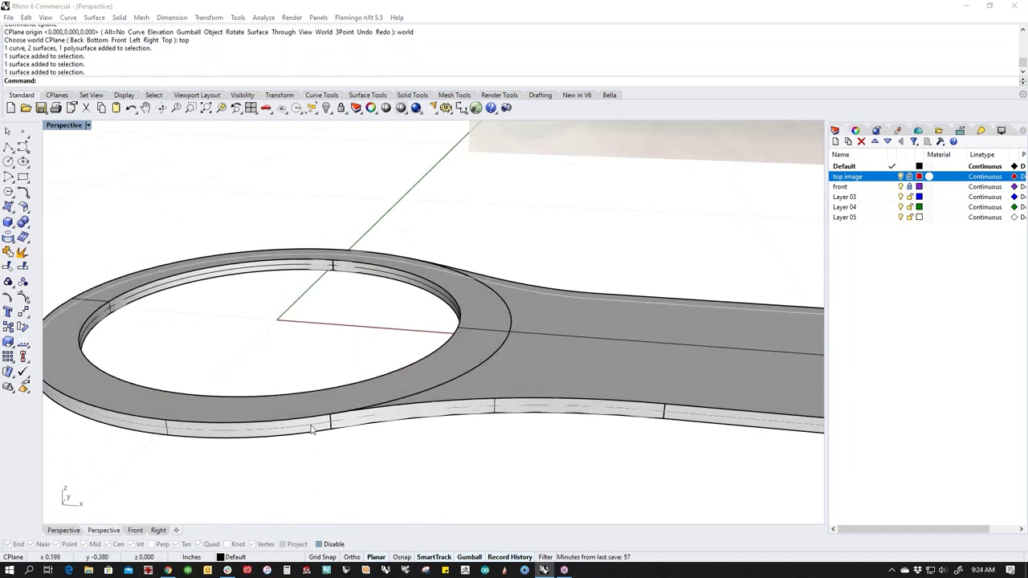
Step: Select the side wall around the ring and the blend curve to examine where they meet from the opposite side
{"action": "left_click", "coordinate": [313, 429]}
{"action": "left_click", "coordinate": [347, 461]}
{"action": "right_click_drag", "start_coordinate": [397, 437], "coordinate": [477, 426]}
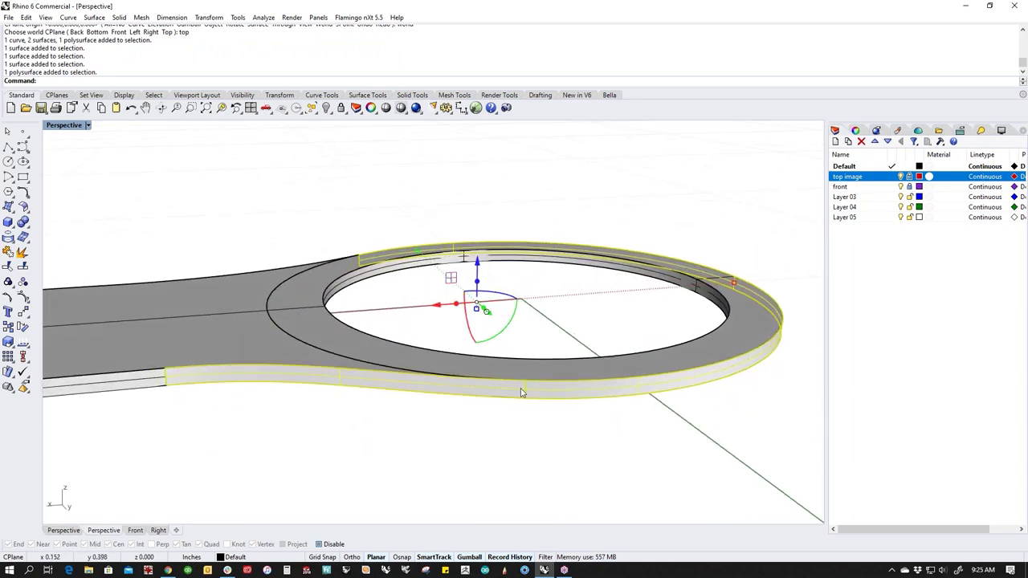
{"action": "scroll", "coordinate": [509, 408], "scroll_direction": "up", "scroll_amount": 3}
{"action": "left_click", "coordinate": [363, 473]}
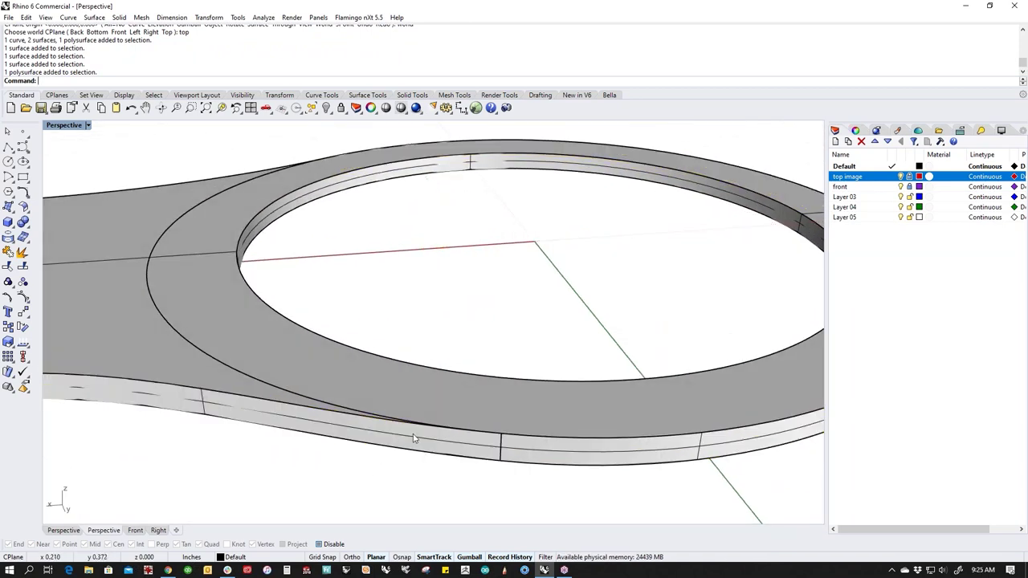
{"action": "left_click", "coordinate": [369, 414]}
{"action": "left_click", "coordinate": [401, 441]}
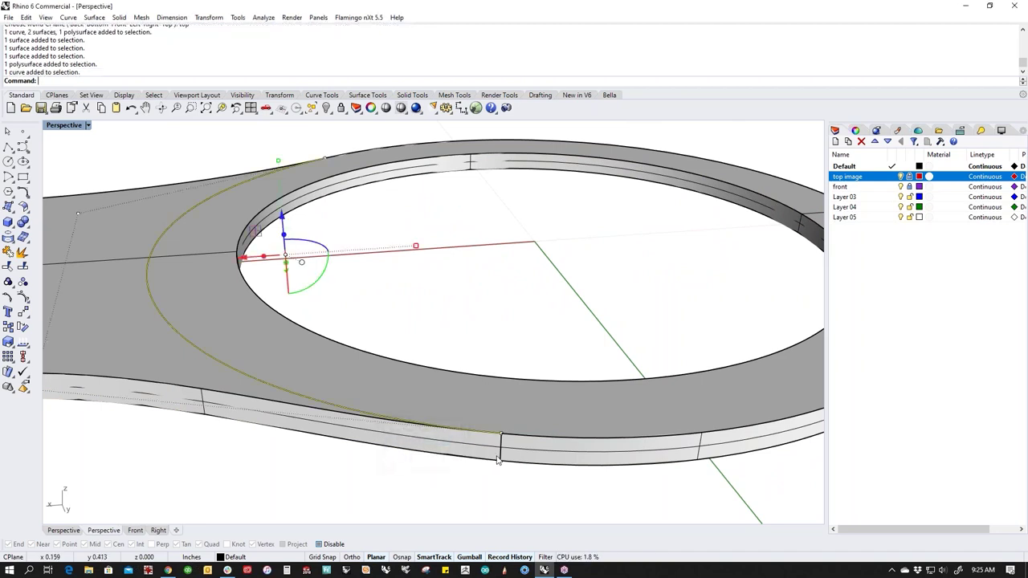
{"action": "key", "text": "Escape"}
Step: Extract the curved side face between the ring and the handle from the side-wall polysurface
{"action": "middle_click", "coordinate": [463, 474]}
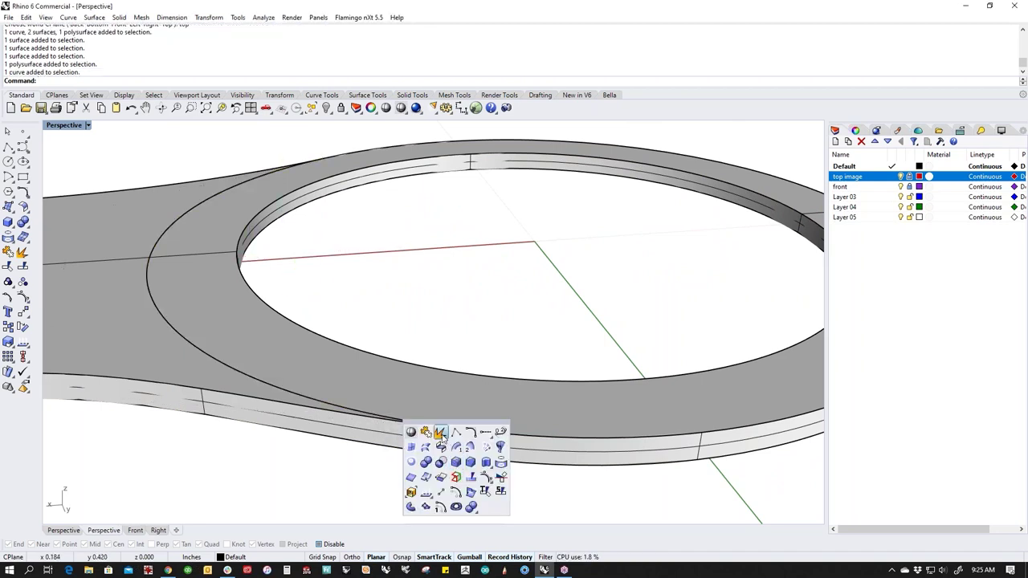
{"action": "left_click", "coordinate": [448, 438]}
{"action": "left_click", "coordinate": [486, 452]}
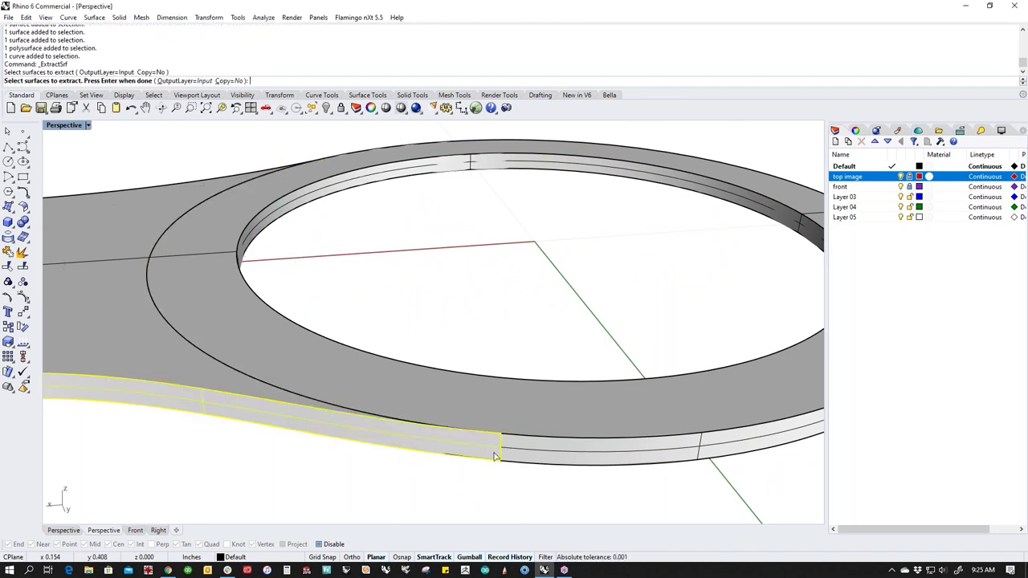
{"action": "right_click", "coordinate": [459, 469]}
{"action": "key", "text": "Escape"}
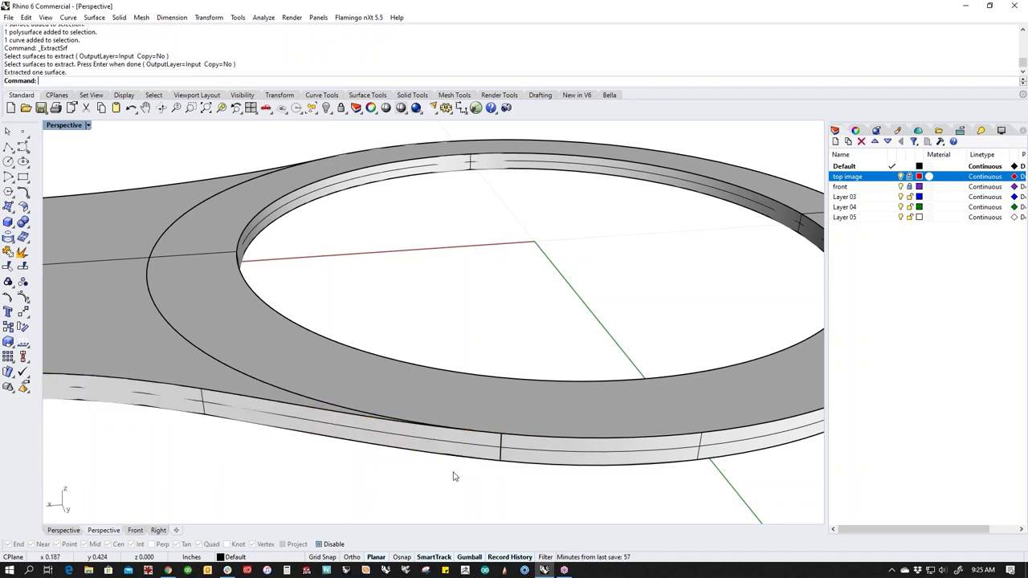
Step: Select the handle's top, bottom and side surfaces beyond the blend curve and join them into one polysurface
{"action": "scroll", "coordinate": [384, 447], "scroll_direction": "down", "scroll_amount": 3}
{"action": "right_click_drag", "start_coordinate": [406, 446], "coordinate": [478, 443], "text": "shift"}
{"action": "left_click_drag", "start_coordinate": [412, 444], "coordinate": [362, 393]}
{"action": "key", "text": "Escape"}
{"action": "left_click_drag", "start_coordinate": [356, 445], "coordinate": [224, 217]}
{"action": "right_click_drag", "start_coordinate": [340, 366], "coordinate": [431, 361]}
{"action": "type", "text": "j"}
{"action": "key", "text": "Return"}
{"action": "key", "text": "Escape"}
Step: Select the ring's surfaces together and join them into a separate polysurface
{"action": "left_click", "coordinate": [398, 325]}
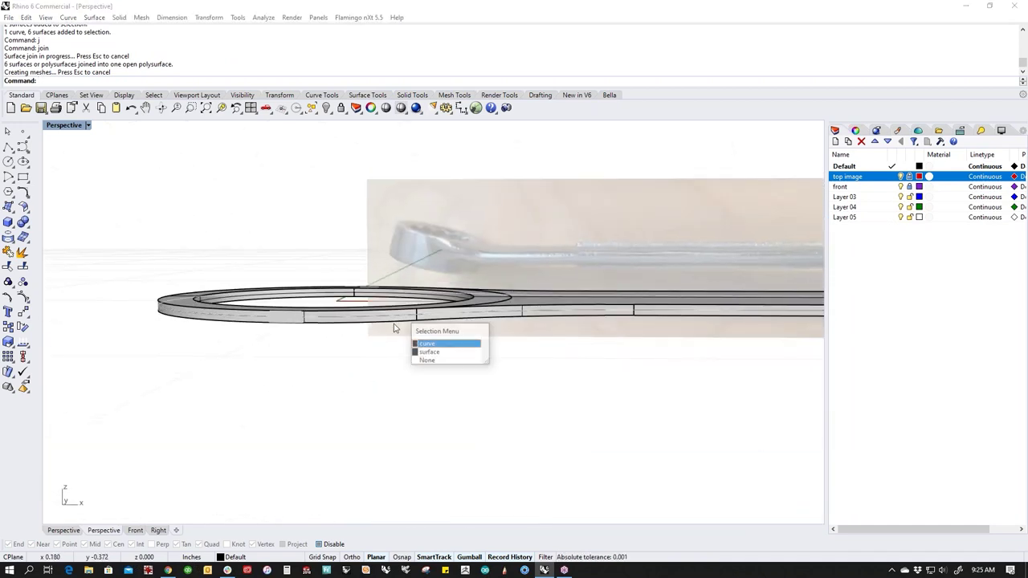
{"action": "right_click_drag", "start_coordinate": [366, 372], "coordinate": [363, 417]}
{"action": "left_click", "coordinate": [363, 358]}
{"action": "left_click", "coordinate": [338, 326]}
{"action": "left_click_drag", "start_coordinate": [338, 325], "coordinate": [314, 436]}
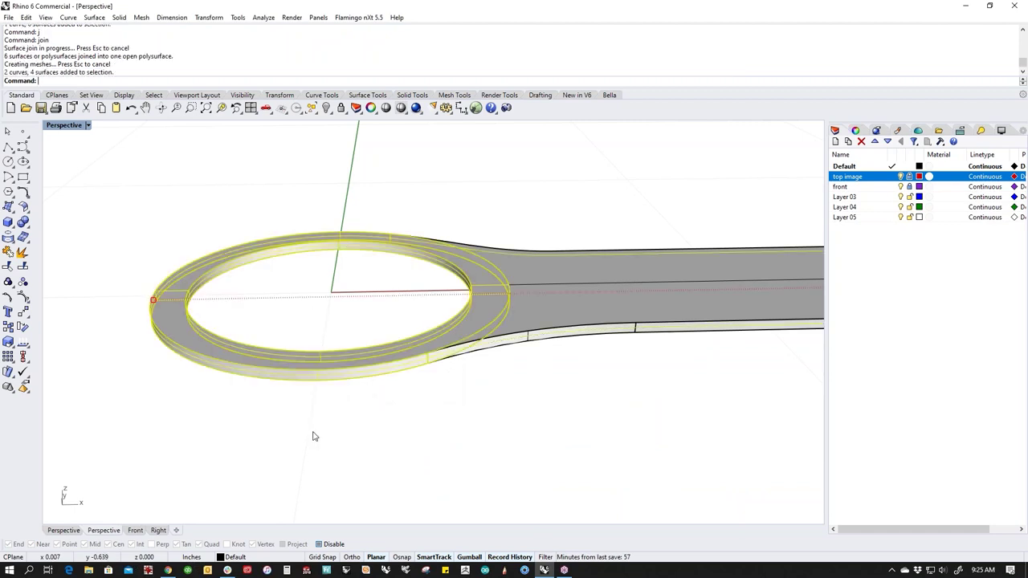
{"action": "type", "text": "j"}
{"action": "key", "text": "Return"}
Step: Thicken the ring polysurface in the Front view by scaling it vertically in one direction, downward from its top edge
{"action": "type", "text": "f"}
{"action": "key", "text": "Return"}
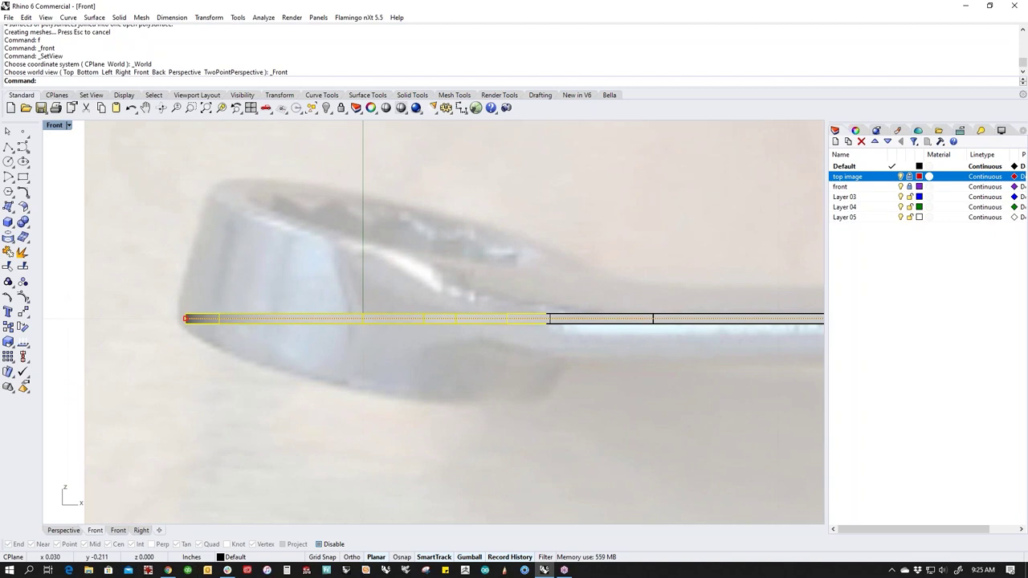
{"action": "type", "text": "s1"}
{"action": "key", "text": "Return"}
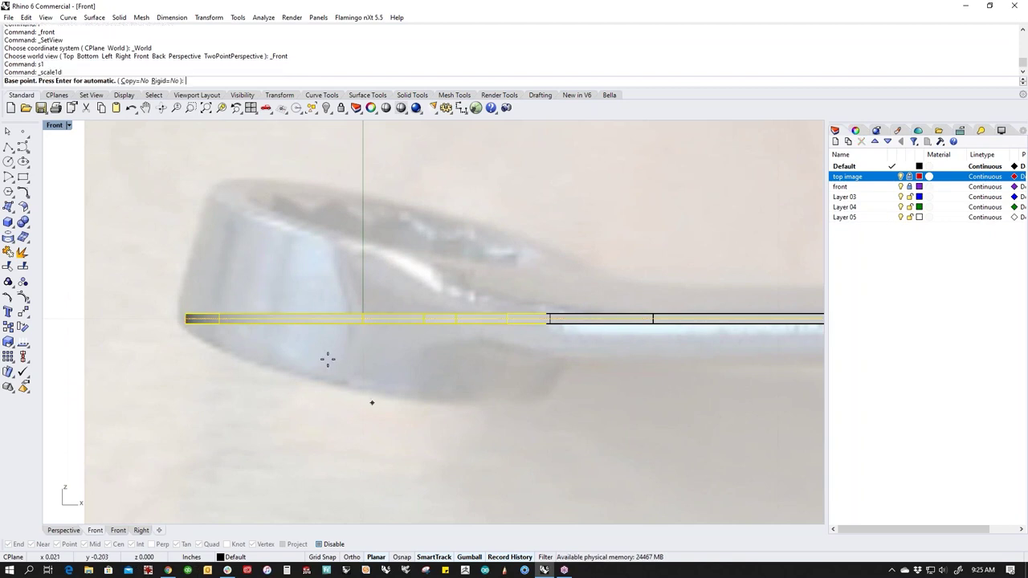
{"action": "left_click", "coordinate": [289, 311]}
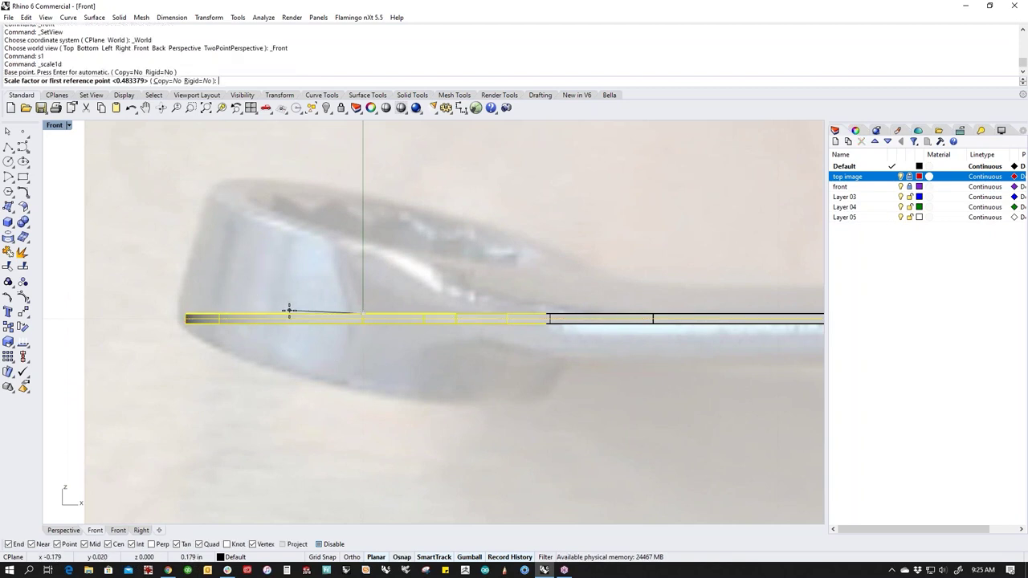
{"action": "left_click", "coordinate": [363, 402]}
{"action": "scroll", "coordinate": [362, 446], "scroll_direction": "down", "scroll_amount": 4}
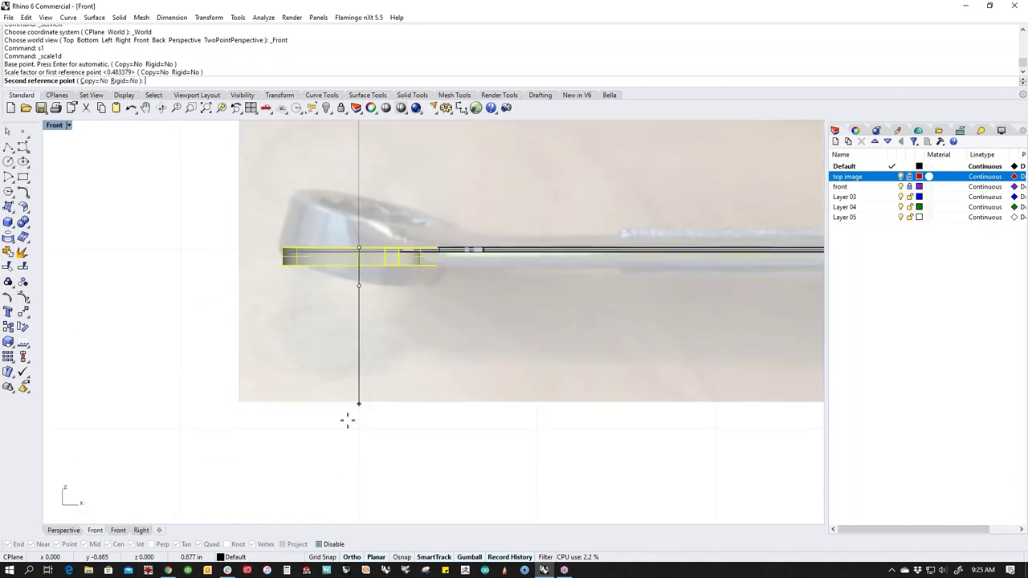
{"action": "right_click_drag", "start_coordinate": [365, 397], "coordinate": [365, 323]}
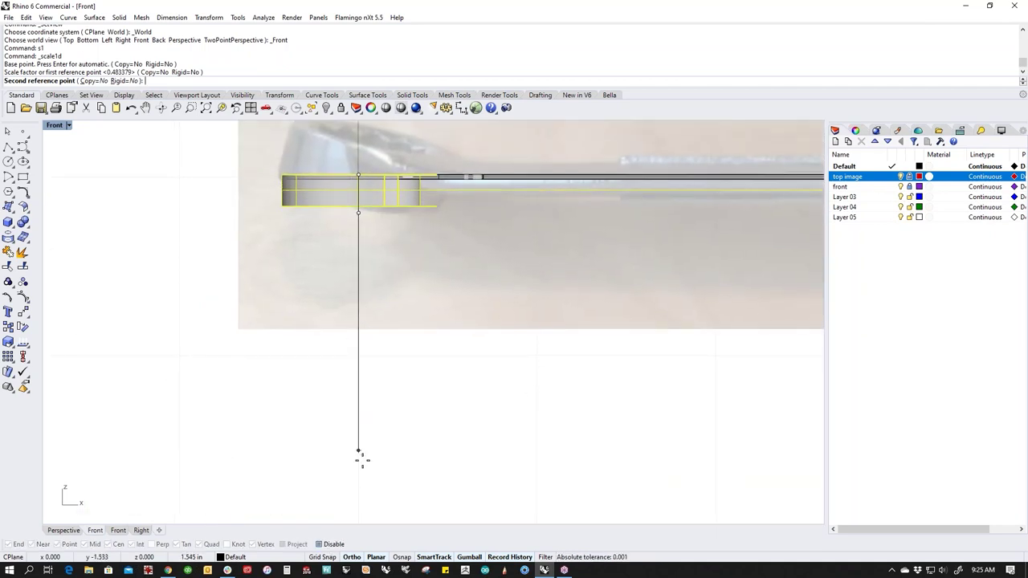
{"action": "scroll", "coordinate": [369, 489], "scroll_direction": "down", "scroll_amount": 2}
{"action": "right_click_drag", "start_coordinate": [370, 473], "coordinate": [385, 330]}
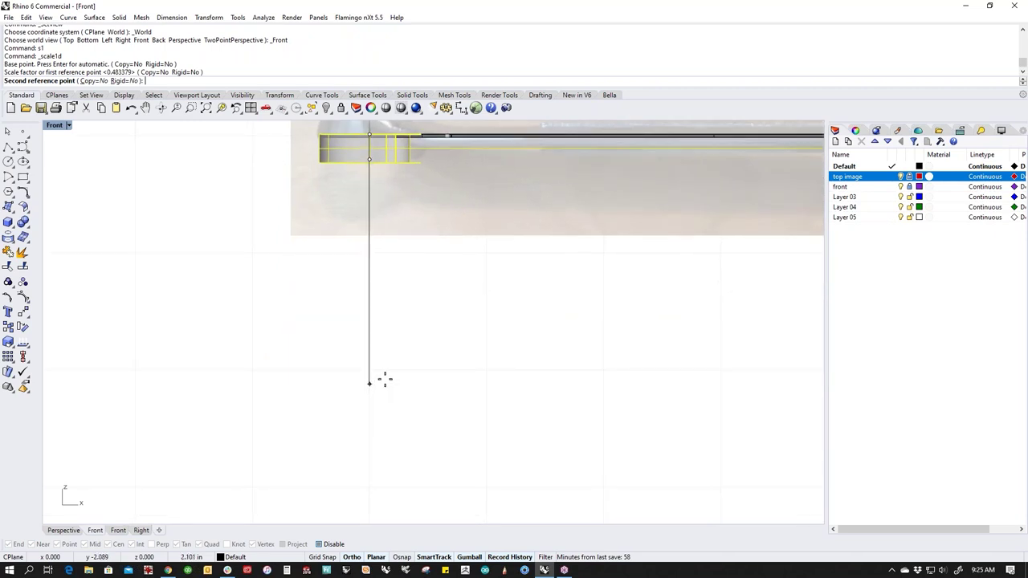
{"action": "left_click", "coordinate": [372, 420]}
{"action": "key", "text": "Escape"}
Step: Isolate the open-end head in the Perspective view by inverting its selection and hiding everything else
{"action": "right_click_drag", "start_coordinate": [454, 319], "coordinate": [518, 425]}
{"action": "key", "text": "ctrl+F4"}
{"action": "right_click_drag", "start_coordinate": [454, 410], "coordinate": [540, 405], "text": "shift"}
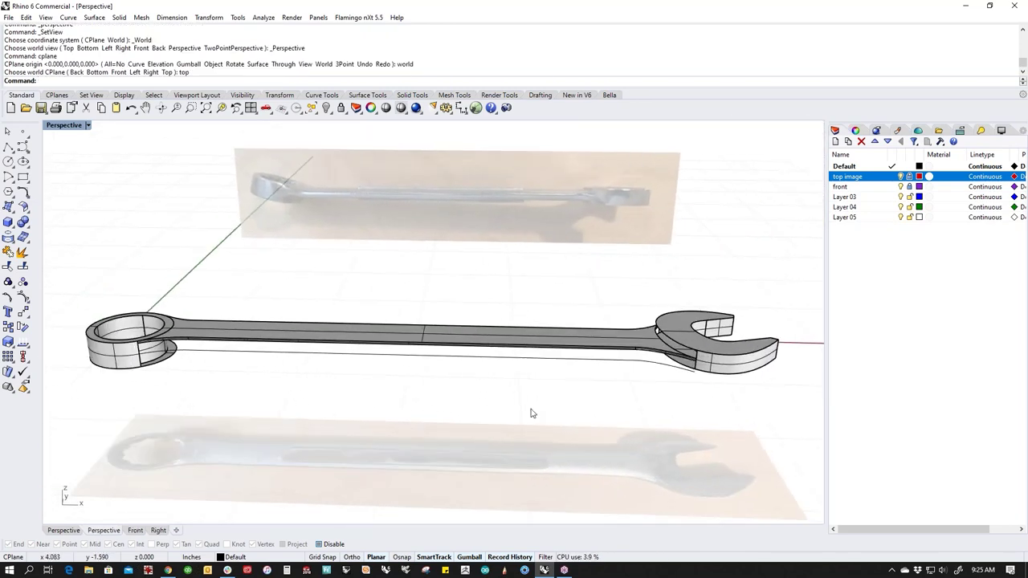
{"action": "scroll", "coordinate": [721, 369], "scroll_direction": "up", "scroll_amount": 3}
{"action": "left_click", "coordinate": [665, 382]}
{"action": "type", "text": "ii"}
{"action": "key", "text": "Return"}
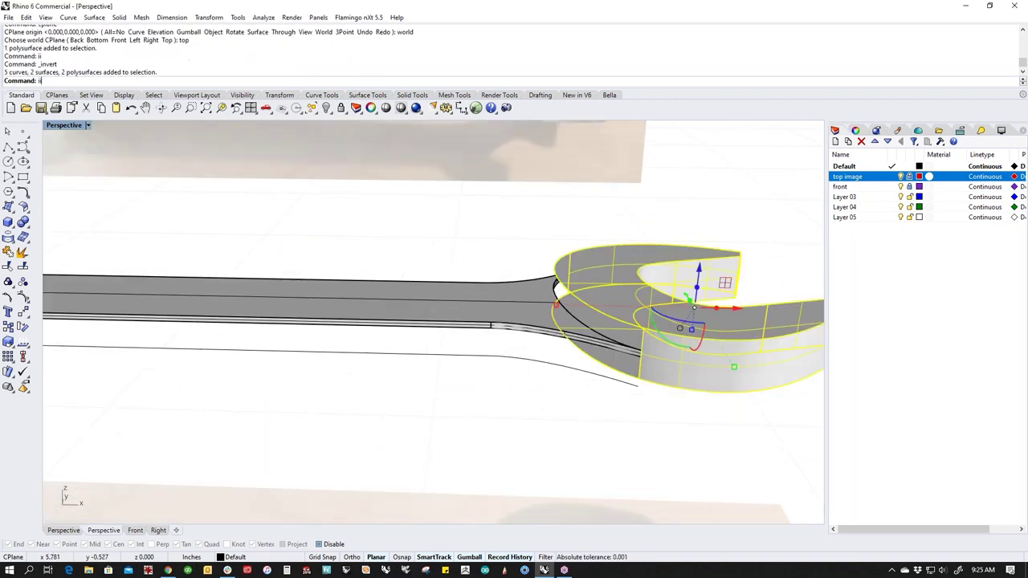
{"action": "right_click_drag", "start_coordinate": [461, 383], "coordinate": [437, 397]}
{"action": "scroll", "coordinate": [313, 360], "scroll_direction": "up", "scroll_amount": 5}
Step: Loft a surface between the open top and bottom edges at the back of the head and check its seam
{"action": "middle_click", "coordinate": [437, 397]}
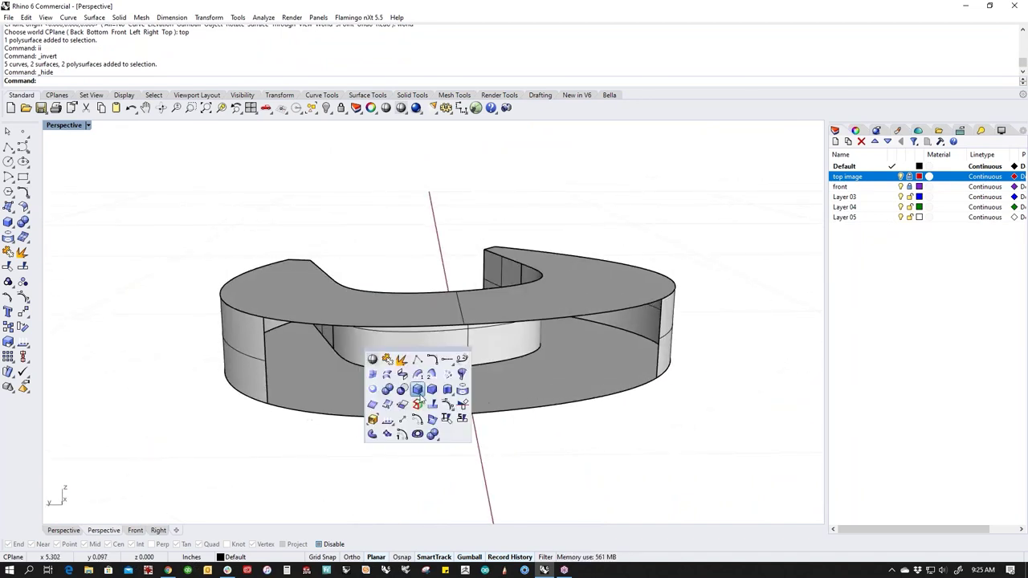
{"action": "left_click", "coordinate": [389, 379]}
{"action": "left_click", "coordinate": [355, 330]}
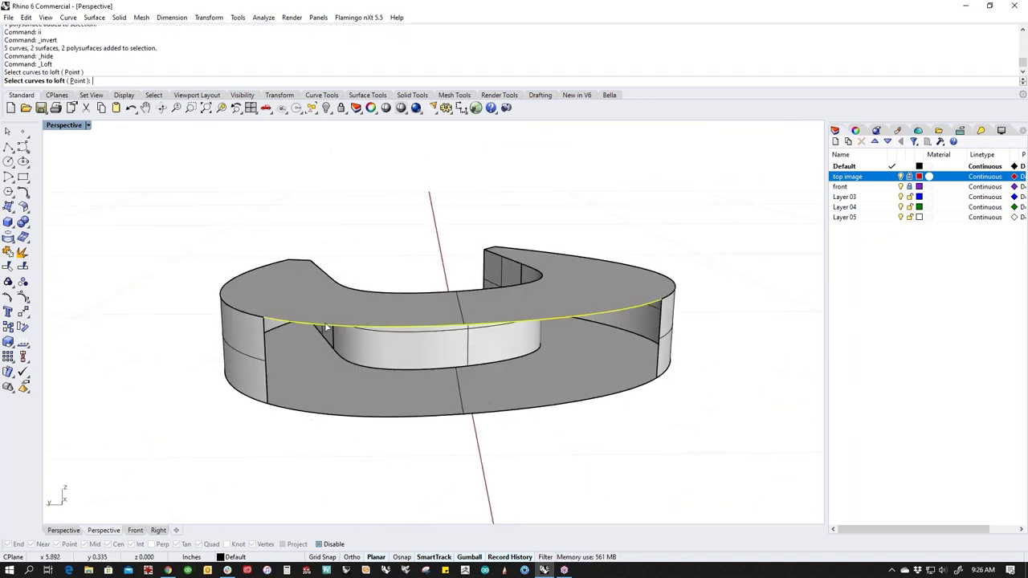
{"action": "left_click", "coordinate": [332, 415]}
{"action": "key", "text": "Return"}
{"action": "key", "text": "Return"}
{"action": "right_click_drag", "start_coordinate": [356, 452], "coordinate": [439, 451]}
{"action": "scroll", "coordinate": [439, 452], "scroll_direction": "up", "scroll_amount": 3}
{"action": "left_click", "coordinate": [450, 444]}
{"action": "left_click", "coordinate": [496, 469]}
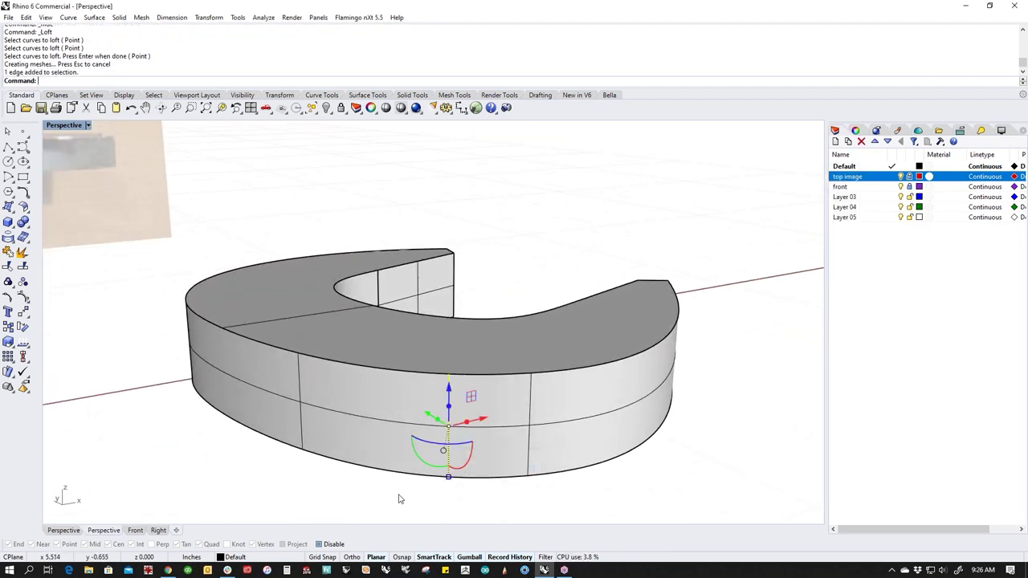
{"action": "scroll", "coordinate": [496, 474], "scroll_direction": "down", "scroll_amount": 3}
{"action": "mouse_move", "coordinate": [496, 474]}
{"action": "right_mouse_down"}
{"action": "mouse_move", "coordinate": [508, 475]}
{"action": "mouse_move", "coordinate": [493, 474]}
{"action": "right_mouse_up"}
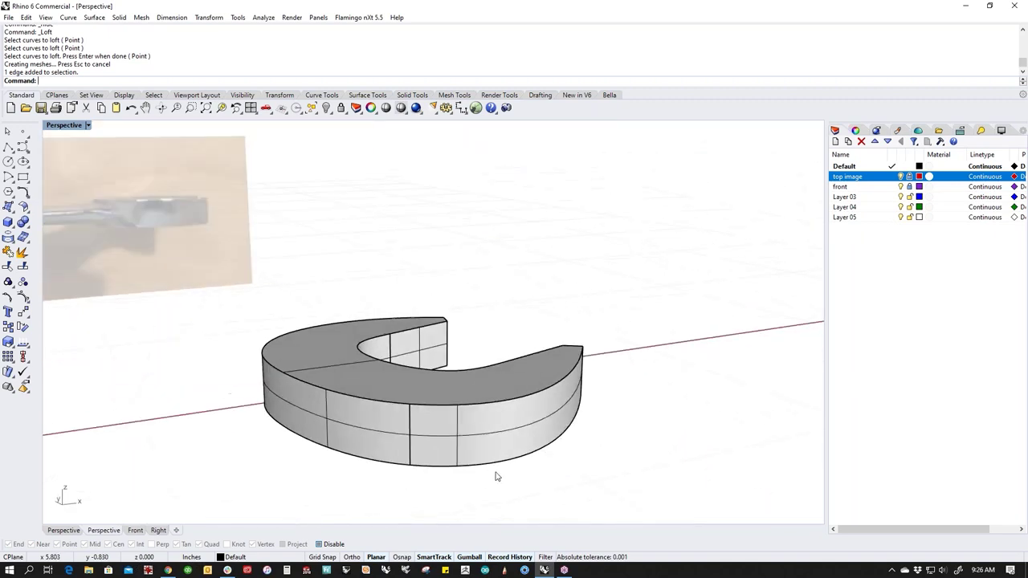
{"action": "middle_click", "coordinate": [493, 474]}
{"action": "left_click", "coordinate": [486, 446]}
{"action": "left_click", "coordinate": [460, 446]}
{"action": "left_click", "coordinate": [403, 439]}
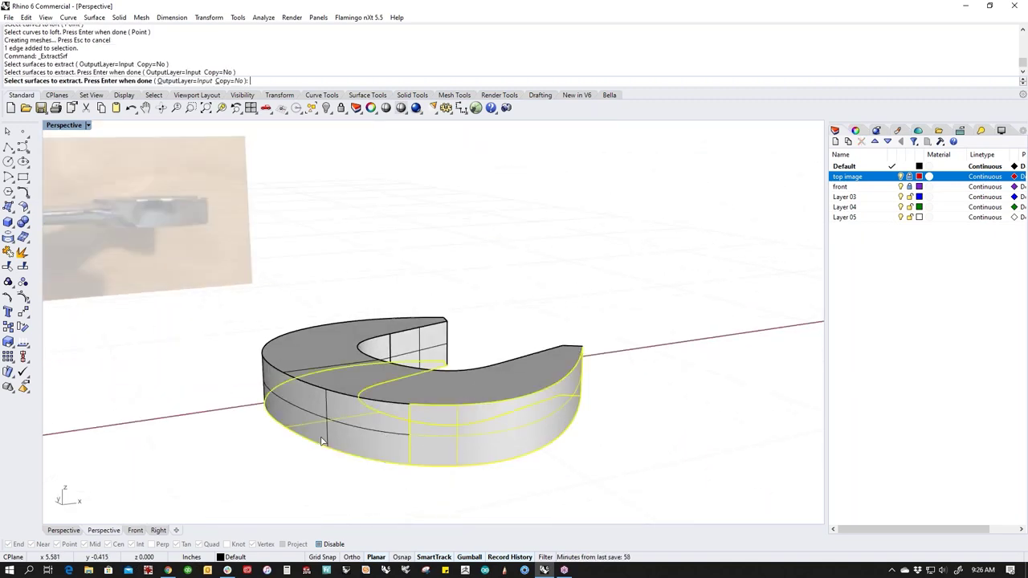
{"action": "right_click_drag", "start_coordinate": [338, 442], "coordinate": [382, 495]}
{"action": "key", "text": "Escape"}
Step: Extract the head's two outer side surfaces and delete them together with the lofted patch between them
{"action": "right_click_drag", "start_coordinate": [517, 458], "coordinate": [537, 481]}
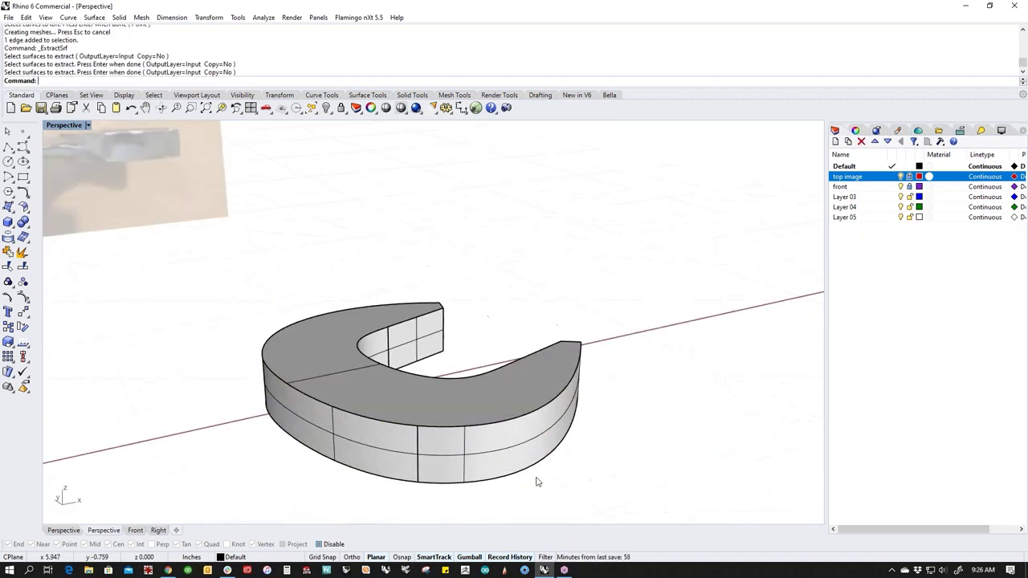
{"action": "right_click", "coordinate": [537, 482]}
{"action": "left_click", "coordinate": [465, 468]}
{"action": "right_click_drag", "start_coordinate": [466, 468], "coordinate": [417, 454]}
{"action": "left_click", "coordinate": [349, 440]}
{"action": "right_click", "coordinate": [394, 450]}
{"action": "left_click", "coordinate": [411, 449]}
{"action": "key", "text": "Delete"}
Step: Show the naked edges of the remaining head polysurface with edge analysis
{"action": "mouse_move", "coordinate": [411, 455]}
{"action": "right_mouse_down"}
{"action": "mouse_move", "coordinate": [443, 466]}
{"action": "mouse_move", "coordinate": [406, 459]}
{"action": "right_mouse_up"}
{"action": "left_click", "coordinate": [410, 459]}
{"action": "middle_click", "coordinate": [410, 459]}
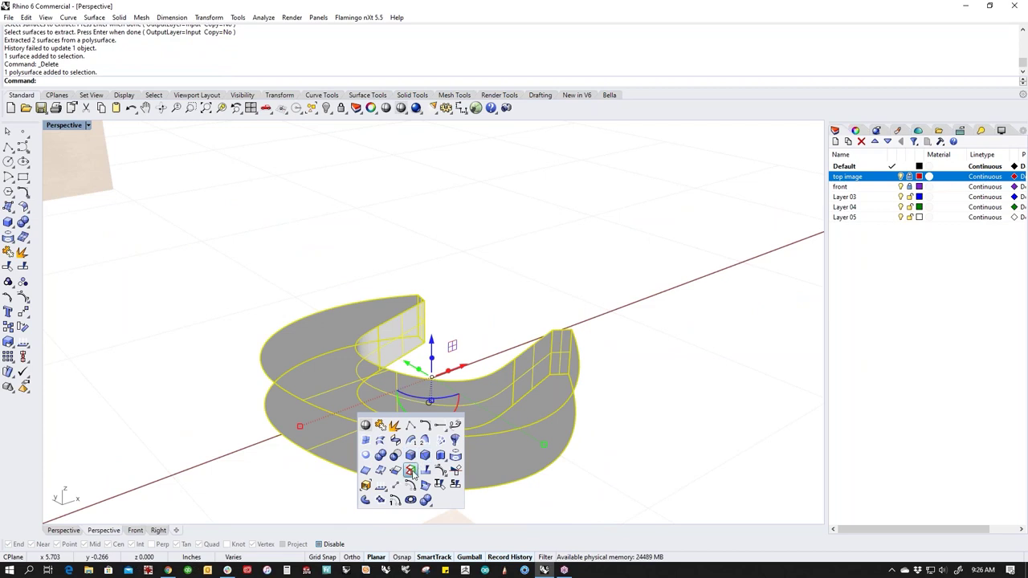
{"action": "left_click", "coordinate": [410, 470]}
{"action": "right_click_drag", "start_coordinate": [456, 481], "coordinate": [433, 446]}
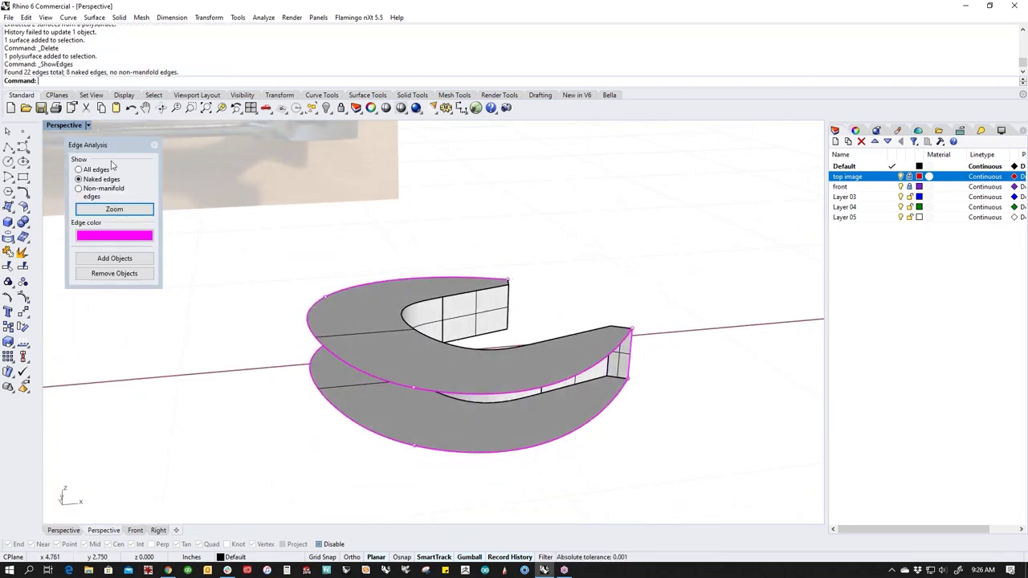
Step: Rerun the edge analysis on the head polysurface and select outer edge segments to check where the outlines are split
{"action": "left_click", "coordinate": [23, 342]}
{"action": "mouse_move", "coordinate": [54, 384]}
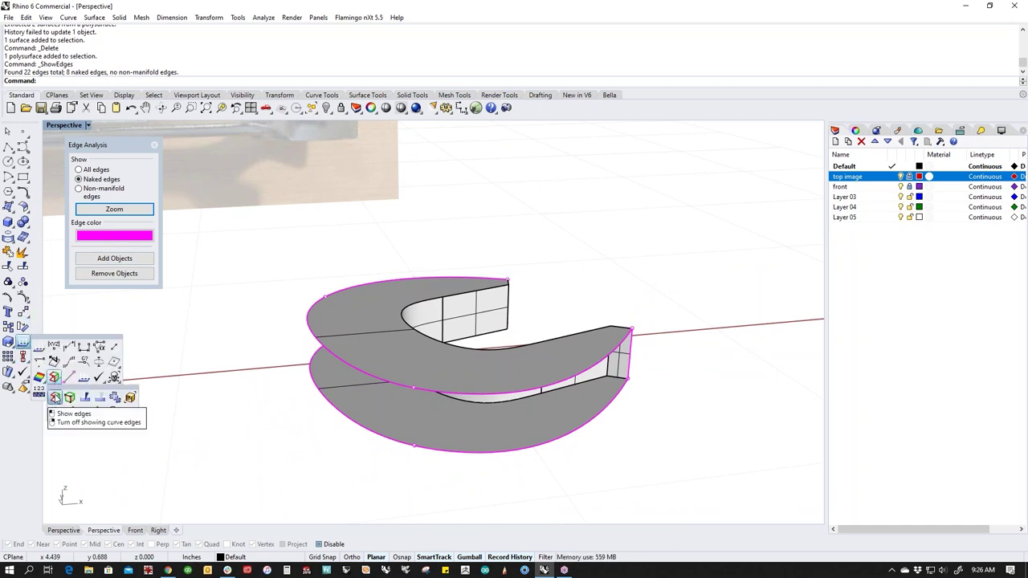
{"action": "left_click", "coordinate": [56, 397]}
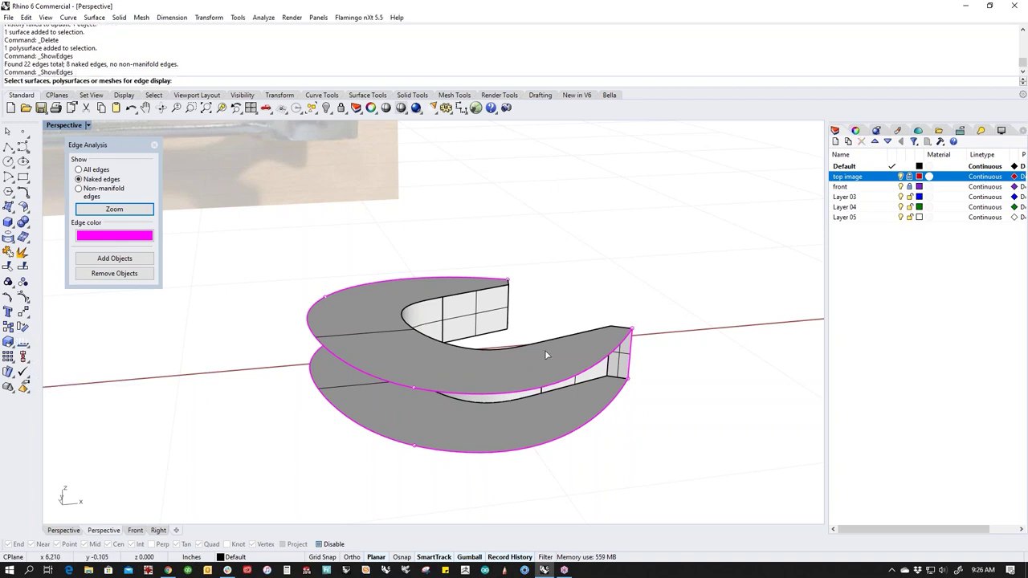
{"action": "right_click_drag", "start_coordinate": [376, 413], "coordinate": [395, 473]}
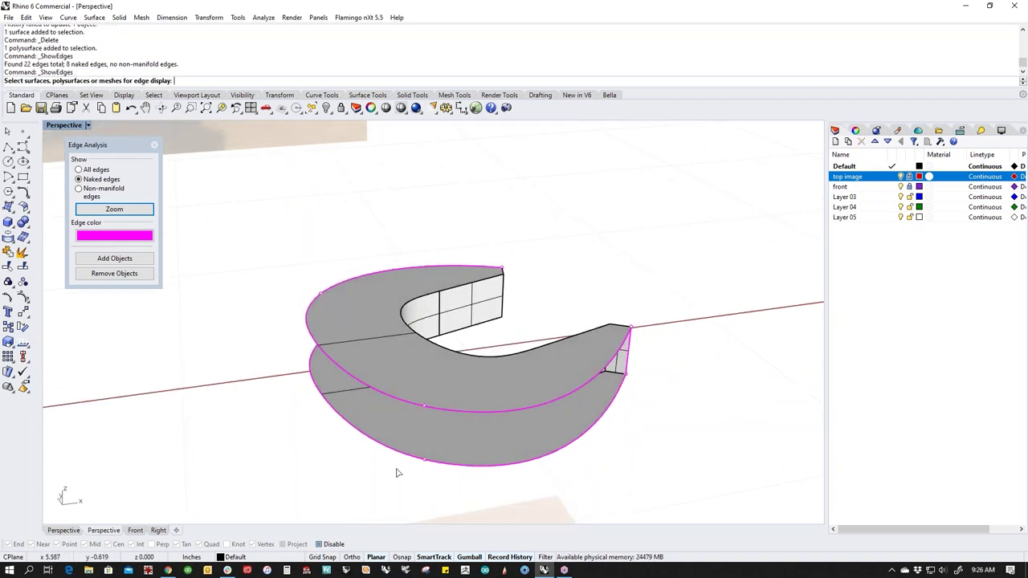
{"action": "left_click_drag", "start_coordinate": [436, 399], "coordinate": [437, 430]}
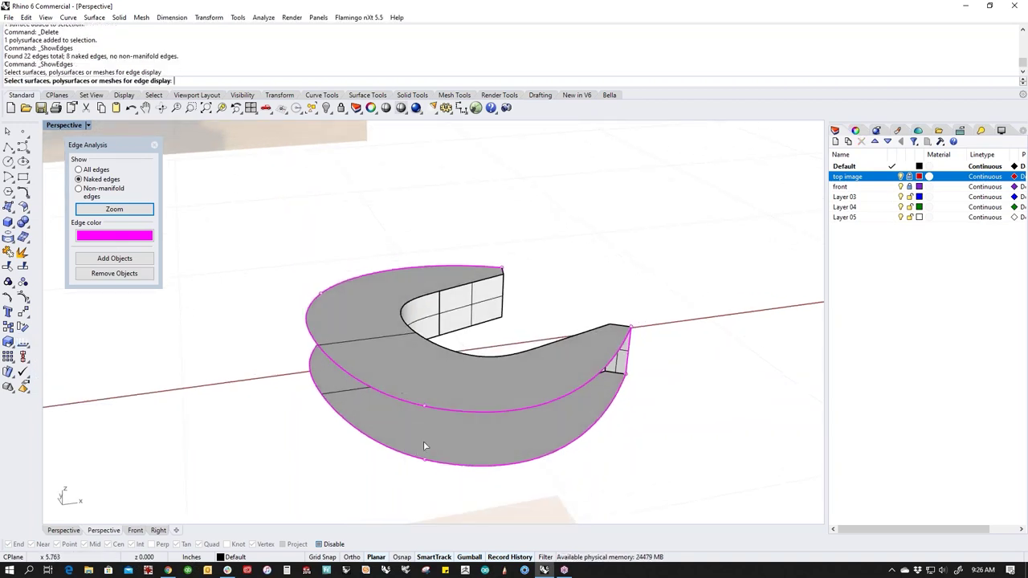
{"action": "left_click", "coordinate": [459, 468]}
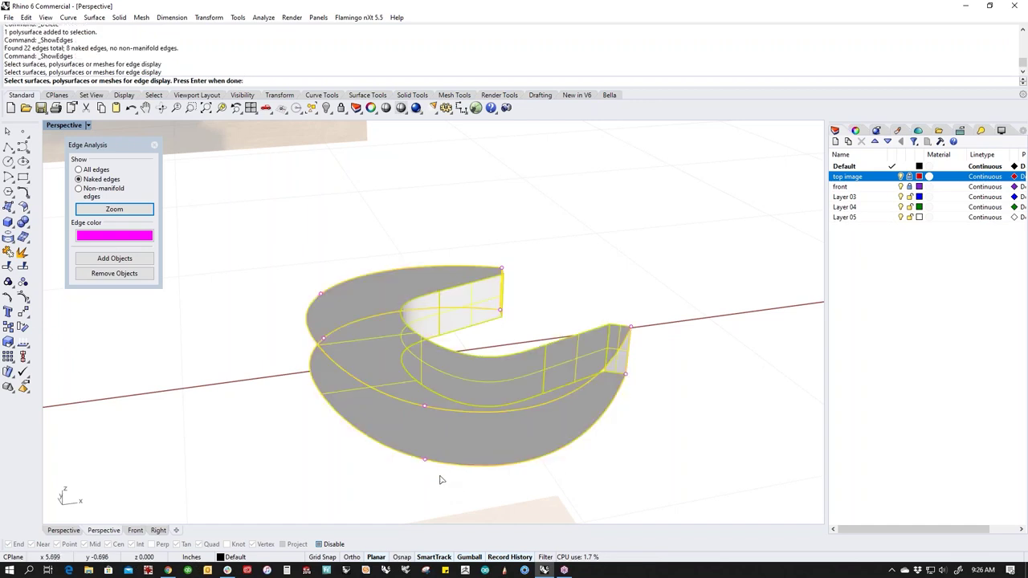
{"action": "key", "text": "Return"}
{"action": "left_click", "coordinate": [448, 471], "text": "ctrl+shift"}
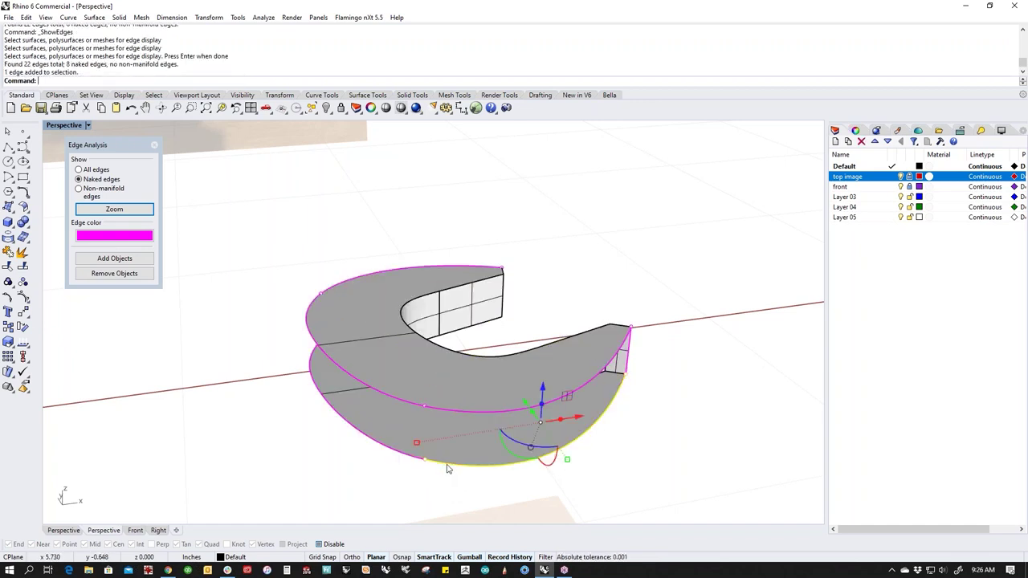
{"action": "left_click", "coordinate": [454, 403], "text": "ctrl+shift"}
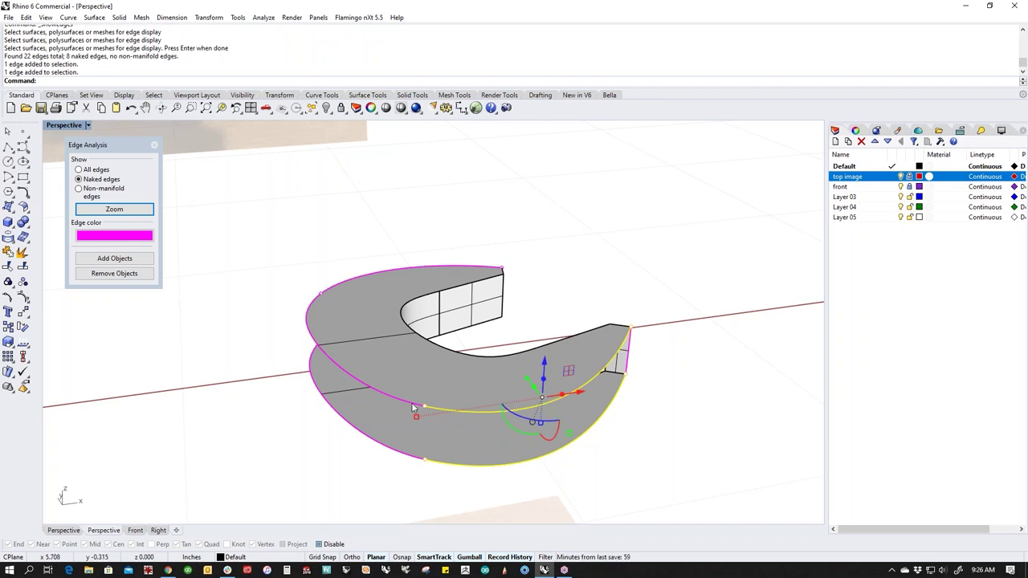
{"action": "key", "text": "Escape"}
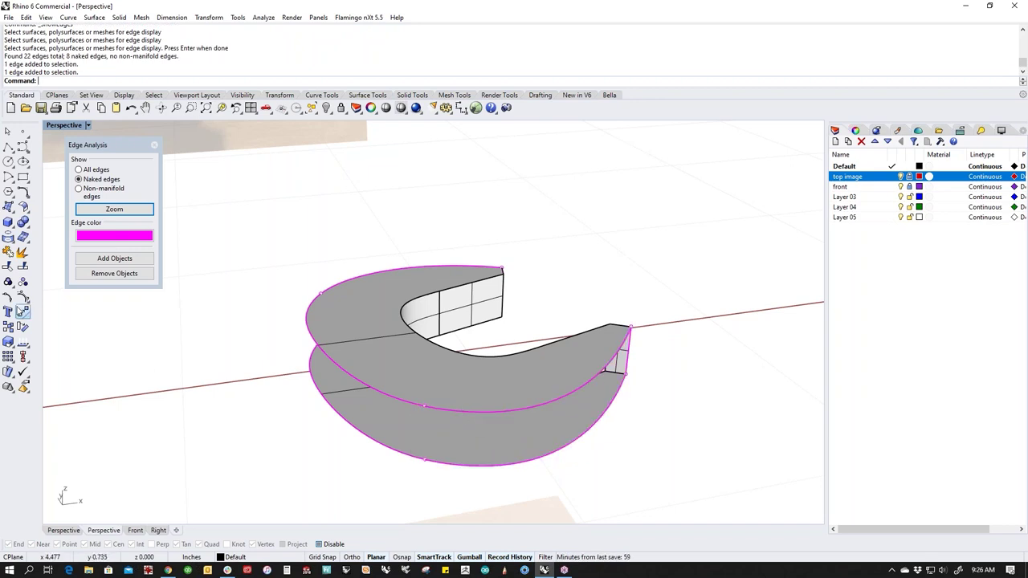
Step: Merge the split segments of the head's top outer edge into one edge
{"action": "left_click", "coordinate": [29, 345]}
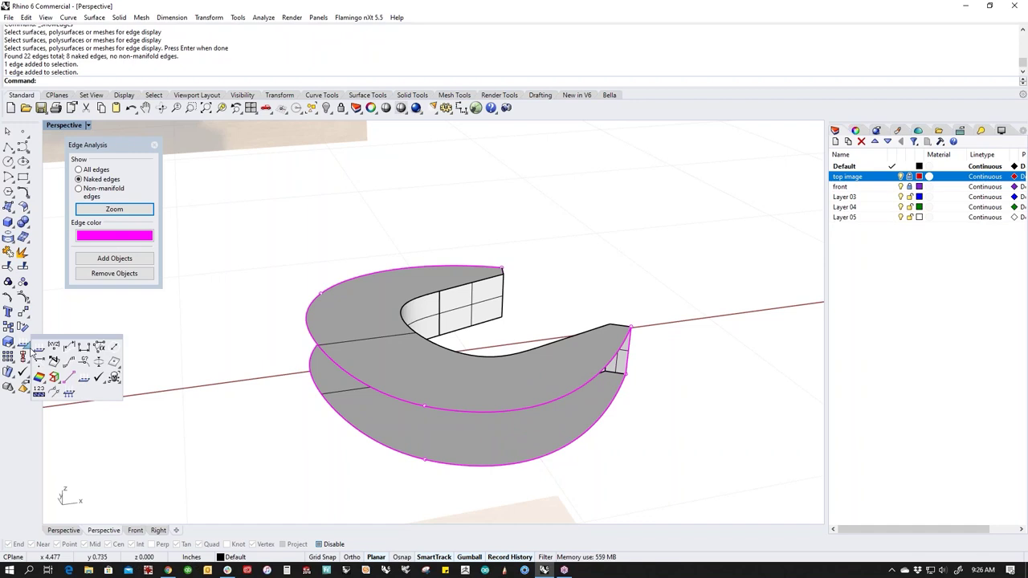
{"action": "left_click", "coordinate": [56, 383]}
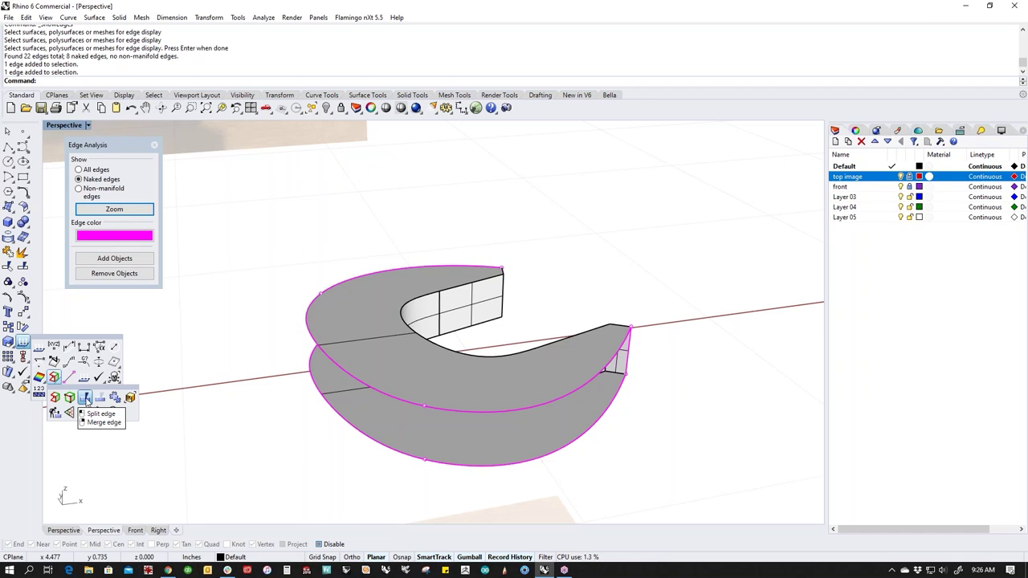
{"action": "left_click", "coordinate": [87, 399]}
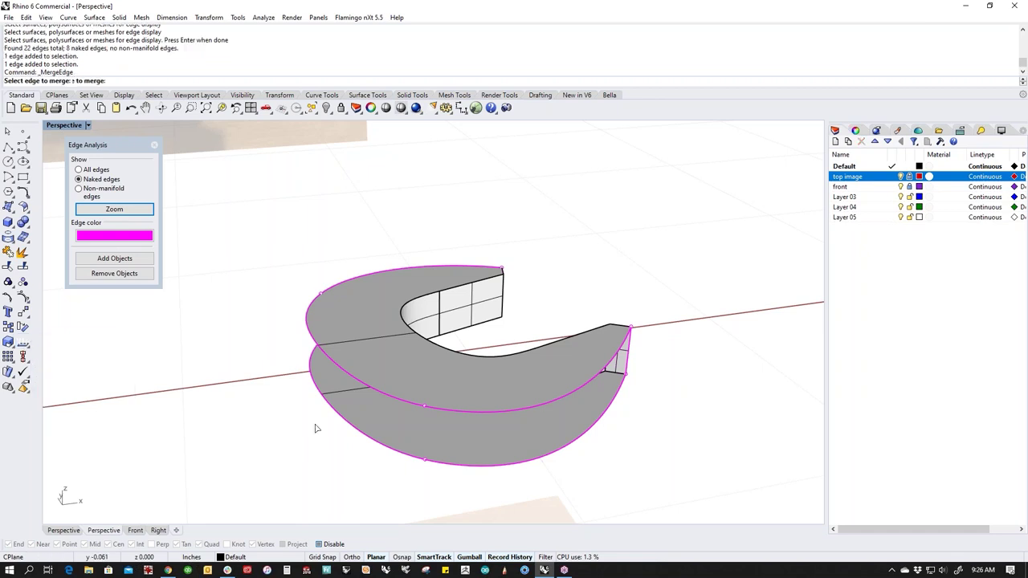
{"action": "left_click", "coordinate": [437, 409]}
{"action": "left_click", "coordinate": [480, 439]}
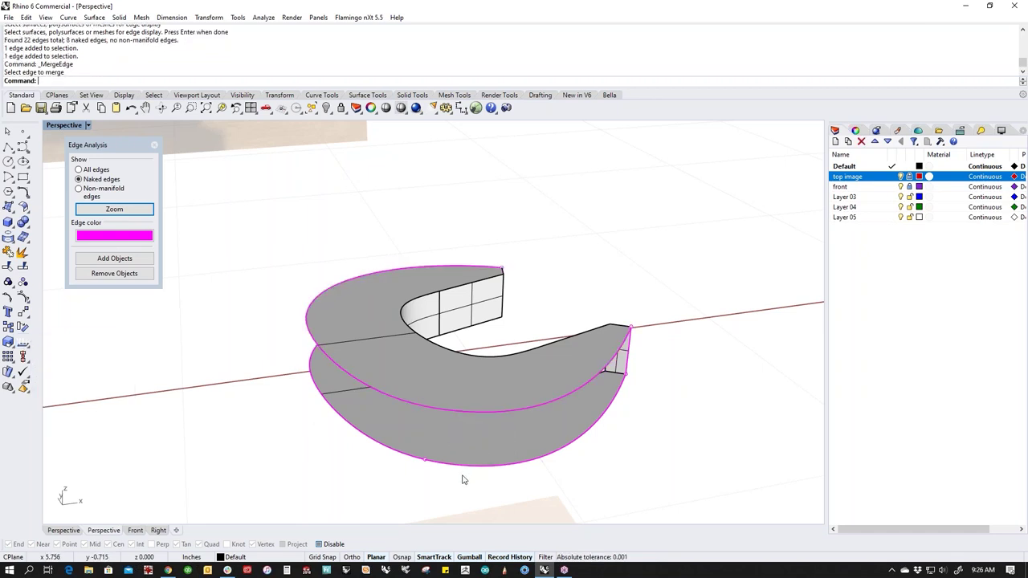
Step: Merge the split segments of the head's bottom outer edge into one edge and check it by selecting it
{"action": "right_click", "coordinate": [463, 479]}
{"action": "left_click", "coordinate": [473, 466]}
{"action": "left_click", "coordinate": [499, 491]}
{"action": "right_click_drag", "start_coordinate": [453, 490], "coordinate": [471, 477]}
{"action": "left_click", "coordinate": [471, 470]}
{"action": "key", "text": "Escape"}
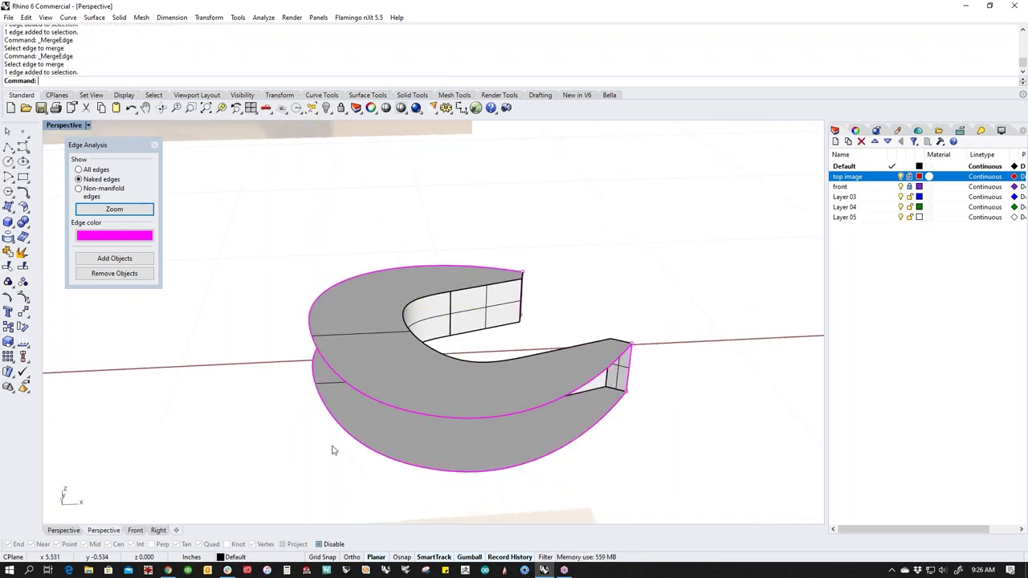
Step: Try a two-rail sweep along the head's merged top and bottom outer edges, and delete the swept side wall
{"action": "middle_click", "coordinate": [333, 447]}
{"action": "left_click", "coordinate": [349, 432]}
{"action": "left_click", "coordinate": [484, 418]}
{"action": "left_click", "coordinate": [493, 469]}
{"action": "right_click_drag", "start_coordinate": [537, 405], "coordinate": [286, 385]}
{"action": "key", "text": "Return"}
{"action": "right_click_drag", "start_coordinate": [314, 436], "coordinate": [483, 425]}
{"action": "key", "text": "Return"}
{"action": "left_click", "coordinate": [421, 415]}
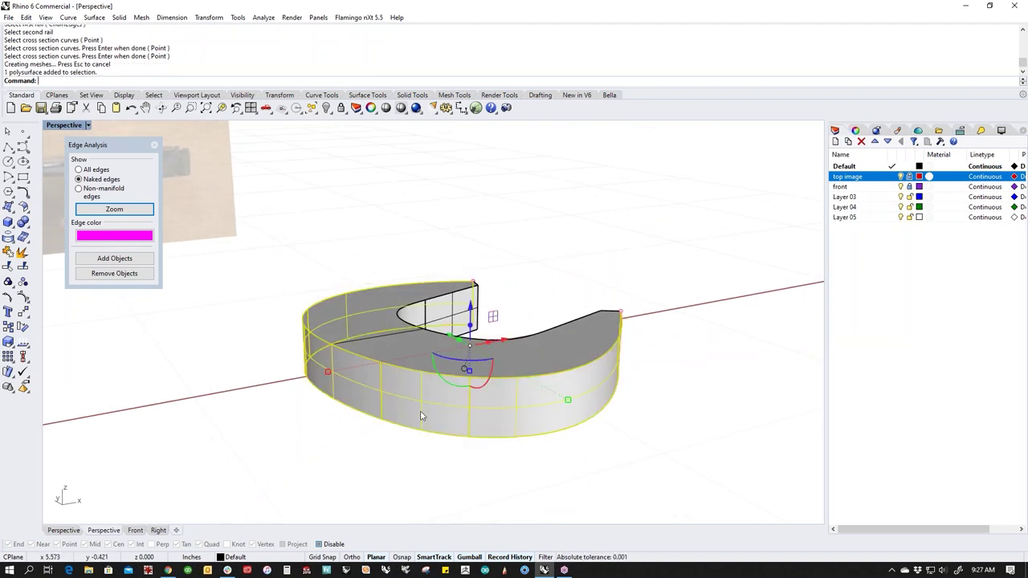
{"action": "key", "text": "Delete"}
Step: Loft a single side wall between the head's merged top and bottom outer edges with the Normal style and no simplification
{"action": "middle_click", "coordinate": [331, 431]}
{"action": "left_click", "coordinate": [298, 411]}
{"action": "left_click", "coordinate": [363, 362]}
{"action": "left_click", "coordinate": [355, 408]}
{"action": "right_click", "coordinate": [328, 436]}
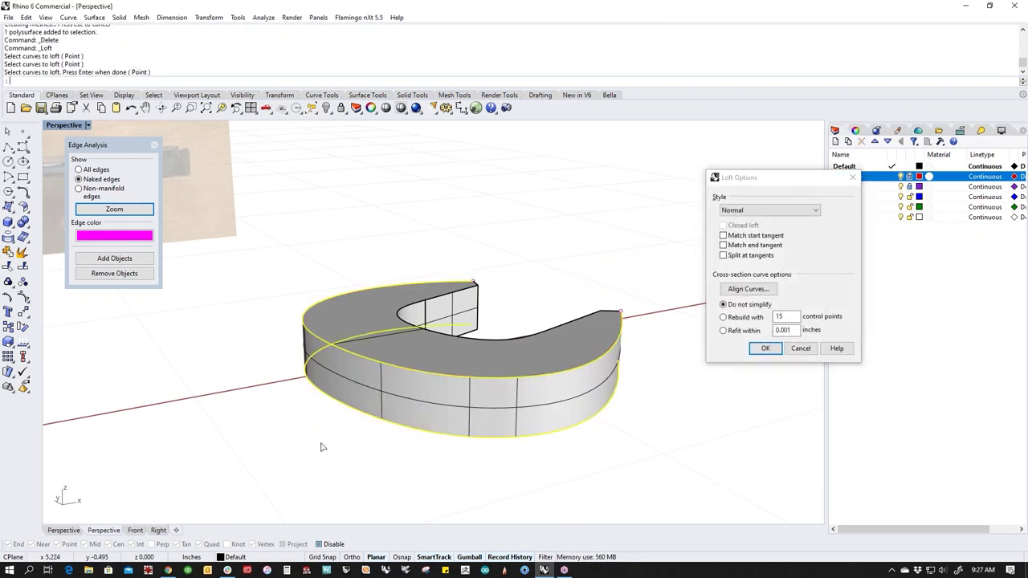
{"action": "right_click", "coordinate": [320, 448]}
{"action": "left_click", "coordinate": [399, 402]}
{"action": "left_click", "coordinate": [292, 424]}
{"action": "right_click_drag", "start_coordinate": [510, 450], "coordinate": [529, 394]}
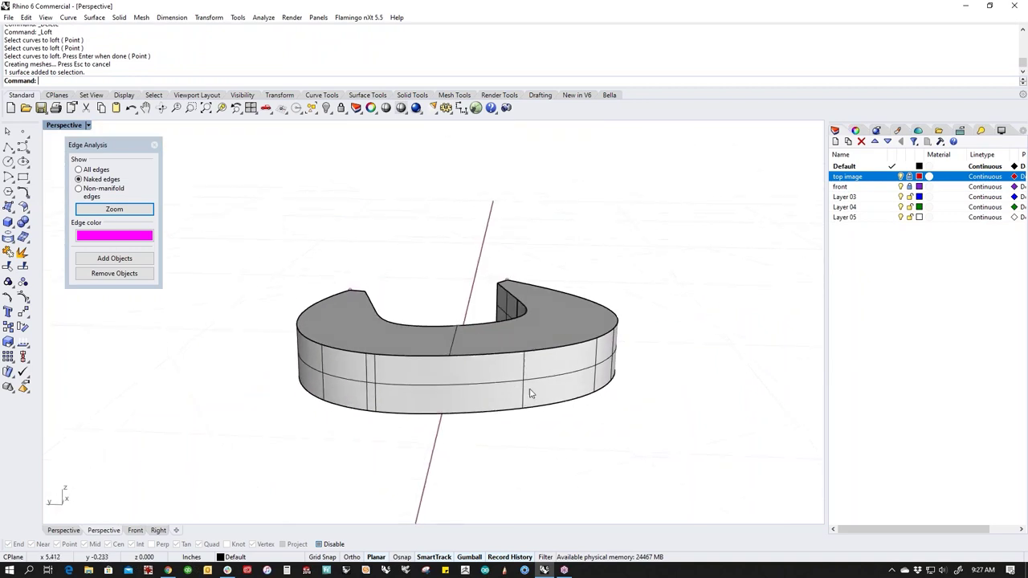
{"action": "left_click", "coordinate": [429, 387]}
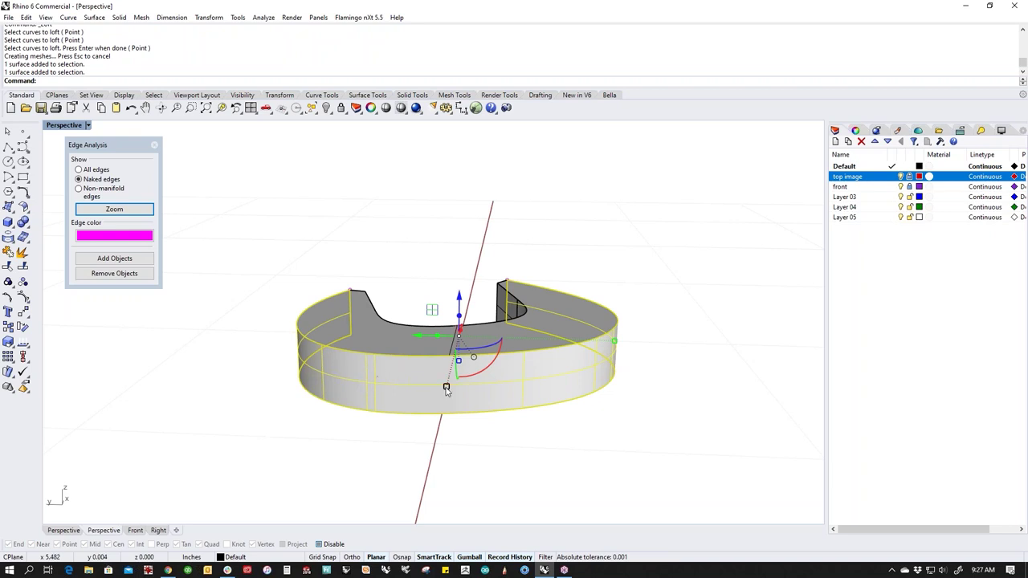
{"action": "left_click", "coordinate": [547, 421]}
Step: Join the lofted side wall to the rest of the head and select the joined polysurface
{"action": "right_click_drag", "start_coordinate": [546, 420], "coordinate": [362, 393]}
{"action": "left_click_drag", "start_coordinate": [557, 455], "coordinate": [504, 370]}
{"action": "type", "text": "j"}
{"action": "key", "text": "Return"}
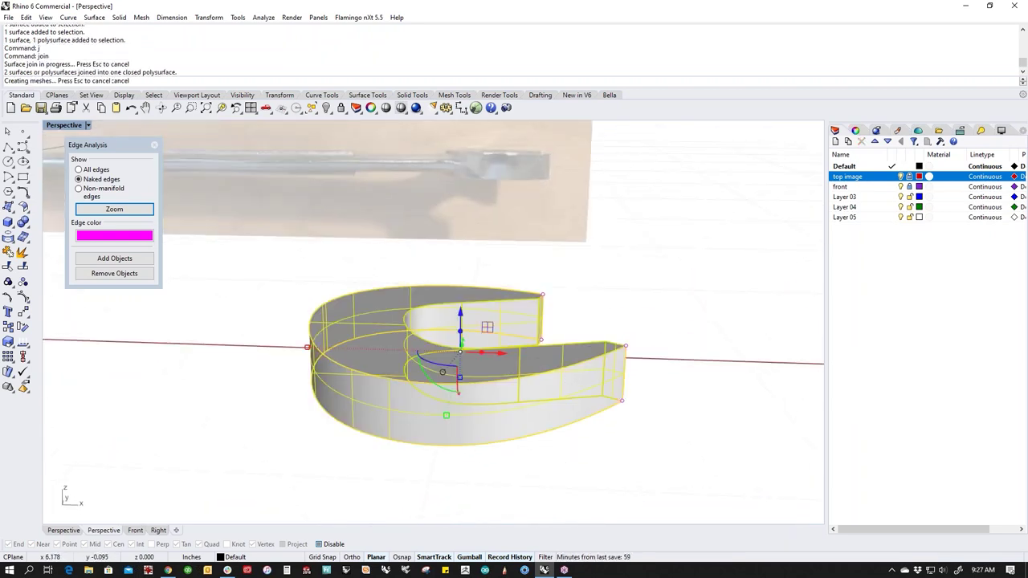
{"action": "right_click_drag", "start_coordinate": [508, 362], "coordinate": [379, 399]}
{"action": "left_click", "coordinate": [379, 399]}
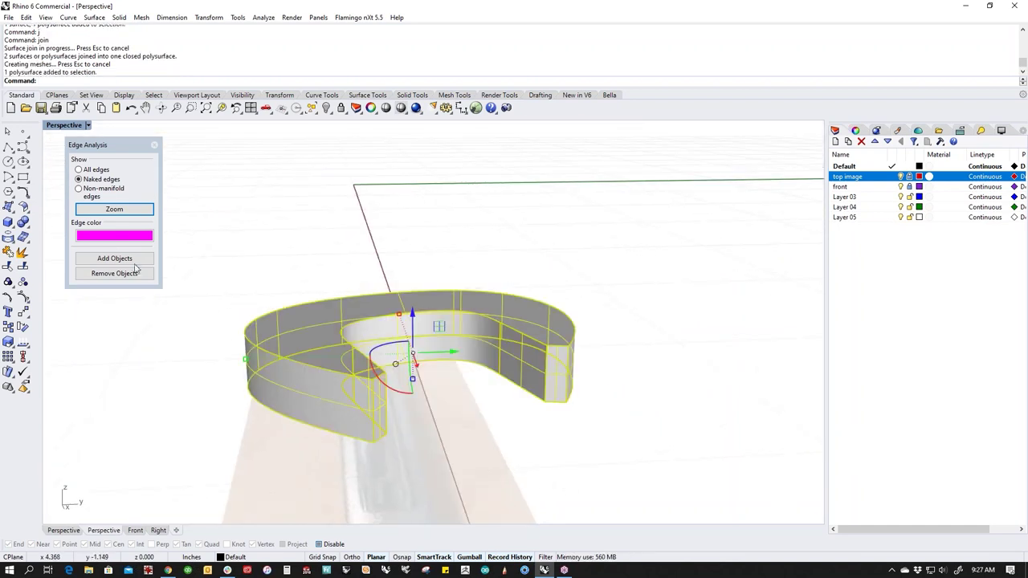
Step: Check the joined open-end head for naked edges and inspect it from several angles
{"action": "left_click", "coordinate": [124, 257]}
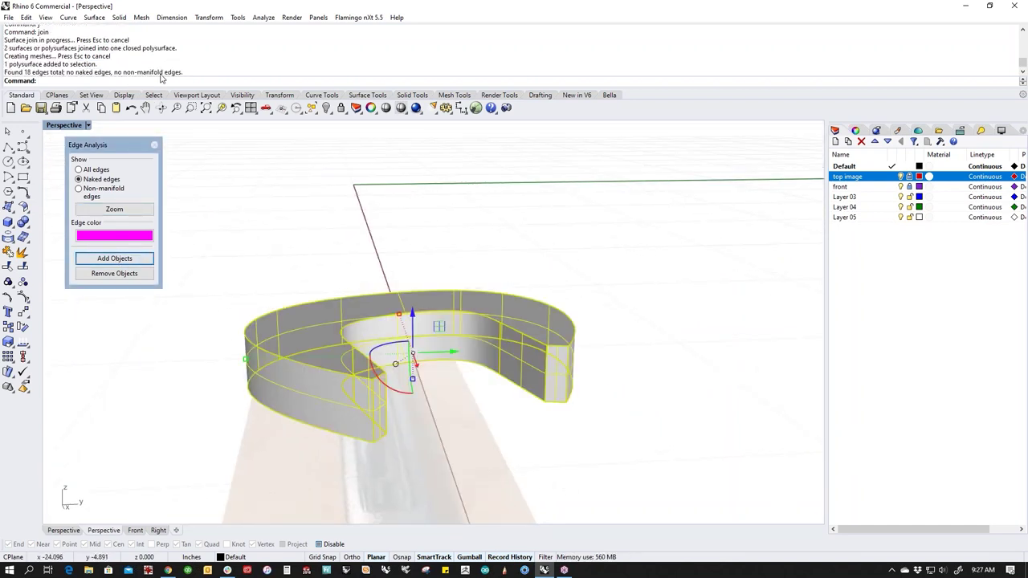
{"action": "left_click", "coordinate": [274, 221]}
{"action": "right_click_drag", "start_coordinate": [449, 377], "coordinate": [311, 393]}
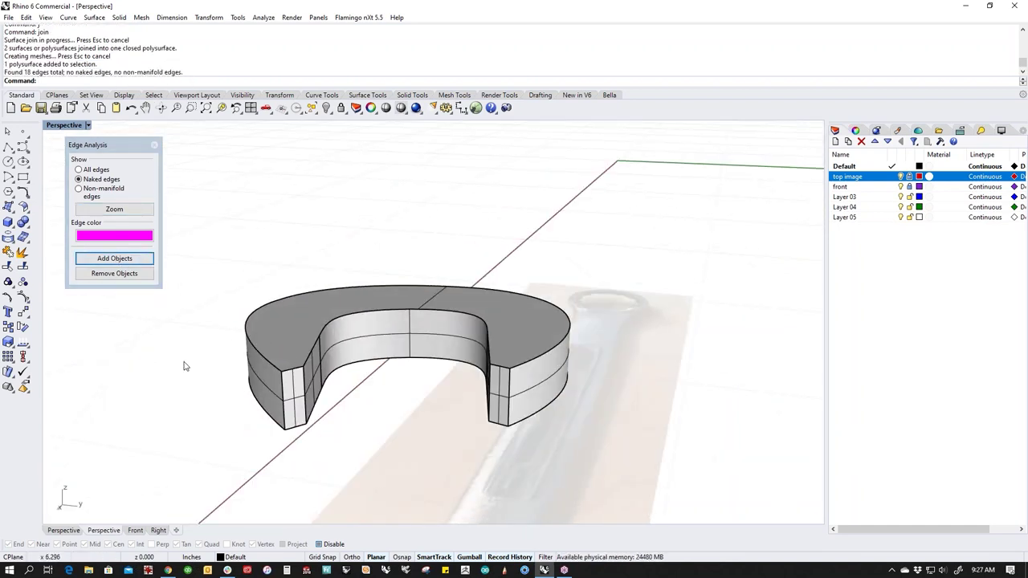
{"action": "right_click_drag", "start_coordinate": [184, 367], "coordinate": [378, 391]}
{"action": "scroll", "coordinate": [329, 356], "scroll_direction": "down", "scroll_amount": 4}
{"action": "right_click_drag", "start_coordinate": [328, 356], "coordinate": [332, 360]}
Step: Show the hidden wrench parts, then isolate the ring polysurface by hiding everything else
{"action": "type", "text": "v"}
{"action": "key", "text": "Return"}
{"action": "right_click_drag", "start_coordinate": [168, 377], "coordinate": [711, 401], "text": "shift"}
{"action": "scroll", "coordinate": [521, 389], "scroll_direction": "down", "scroll_amount": 3}
{"action": "scroll", "coordinate": [369, 380], "scroll_direction": "up", "scroll_amount": 5}
{"action": "left_click", "coordinate": [368, 380]}
{"action": "left_click", "coordinate": [383, 407]}
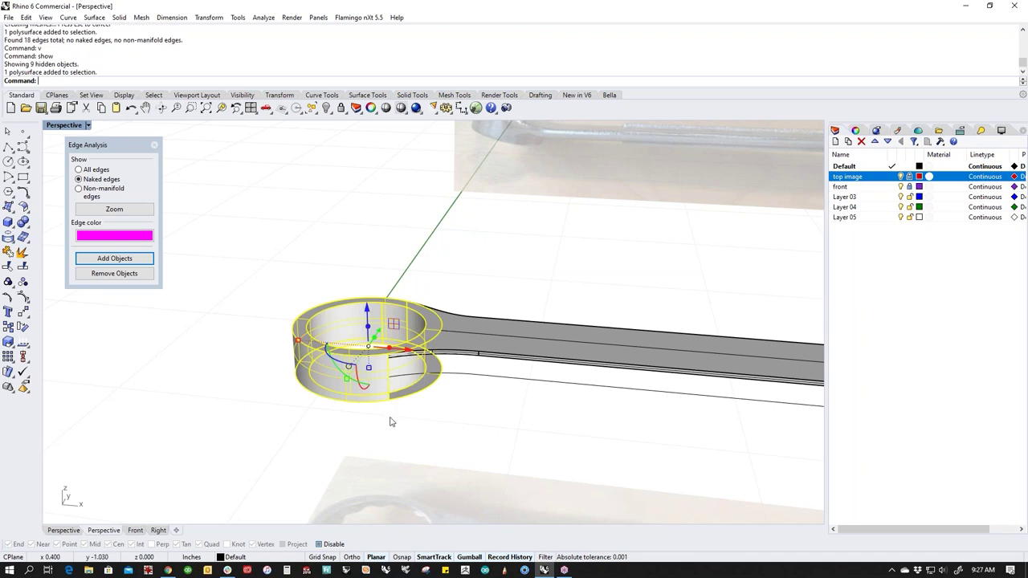
{"action": "scroll", "coordinate": [396, 409], "scroll_direction": "up", "scroll_amount": 2}
{"action": "type", "text": "ii"}
{"action": "key", "text": "Return"}
Step: Extract the ring's partial outer side wall from the polysurface and delete it
{"action": "right_click_drag", "start_coordinate": [395, 409], "coordinate": [323, 307]}
{"action": "middle_click", "coordinate": [405, 387]}
{"action": "left_click", "coordinate": [389, 367]}
{"action": "left_click", "coordinate": [407, 369]}
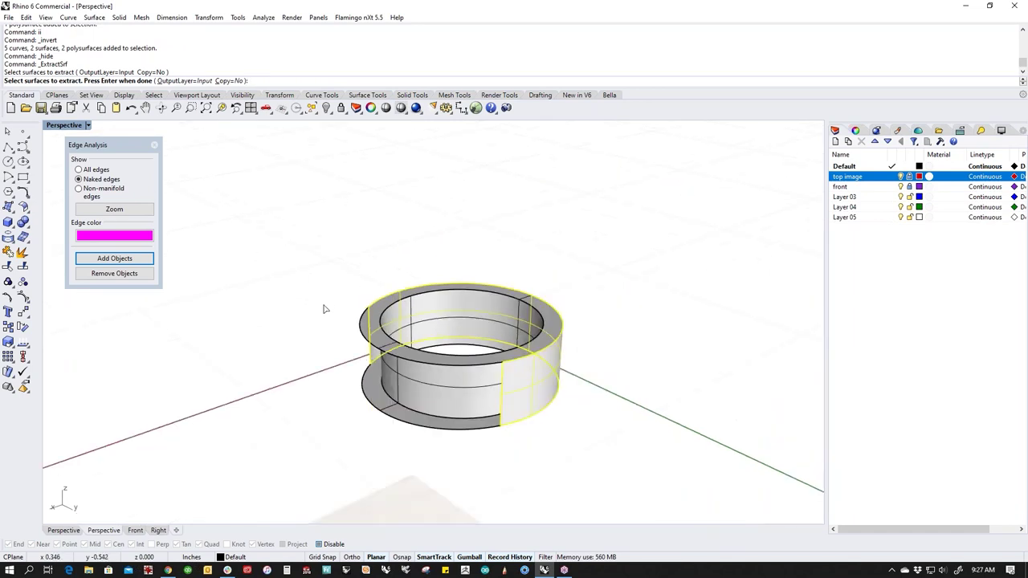
{"action": "key", "text": "Return"}
{"action": "key", "text": "Delete"}
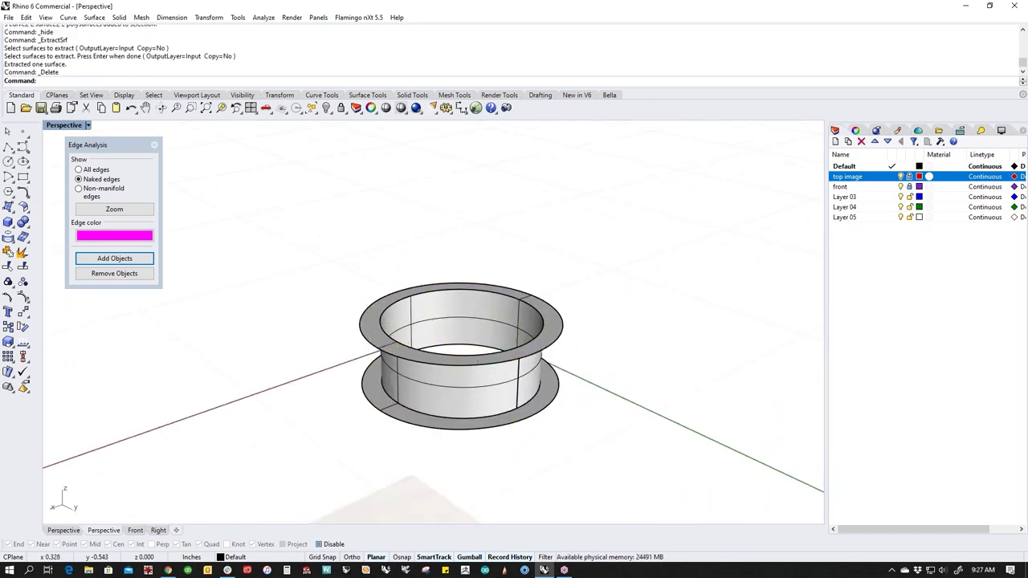
Step: Merge the split segments of the ring's top and bottom outer edges with MergeEdge
{"action": "middle_click", "coordinate": [316, 333]}
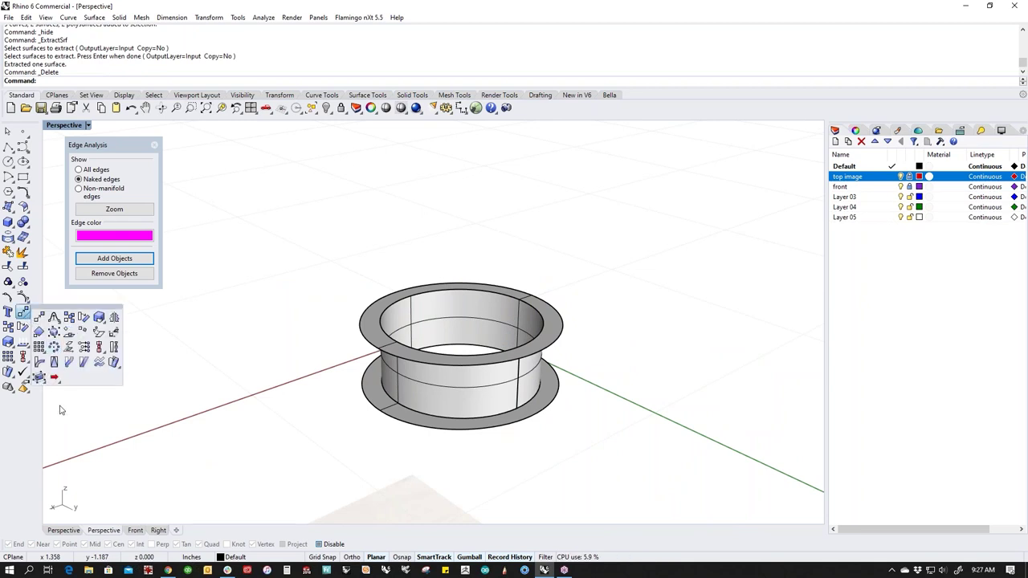
{"action": "left_click", "coordinate": [29, 346]}
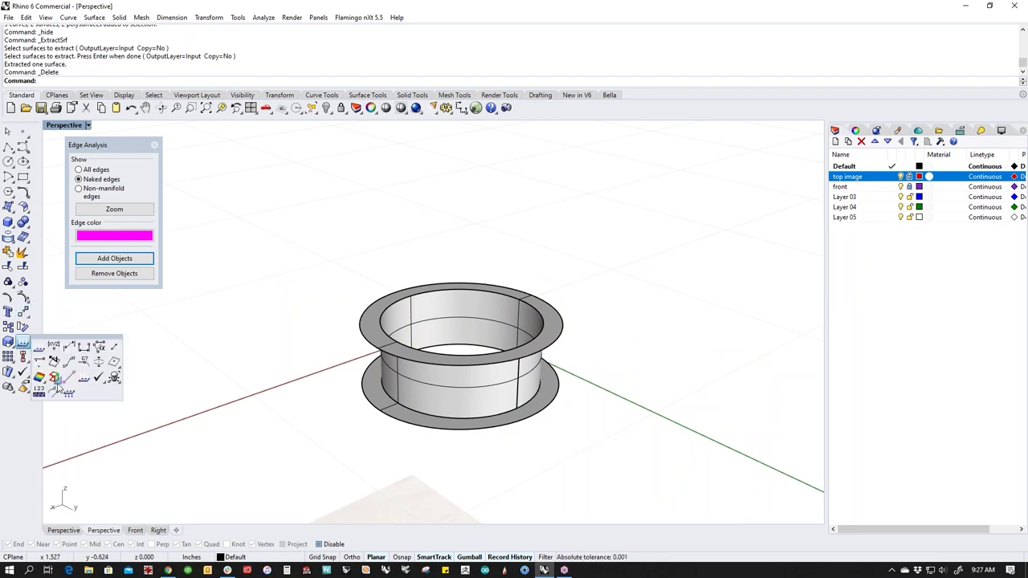
{"action": "left_click", "coordinate": [54, 377]}
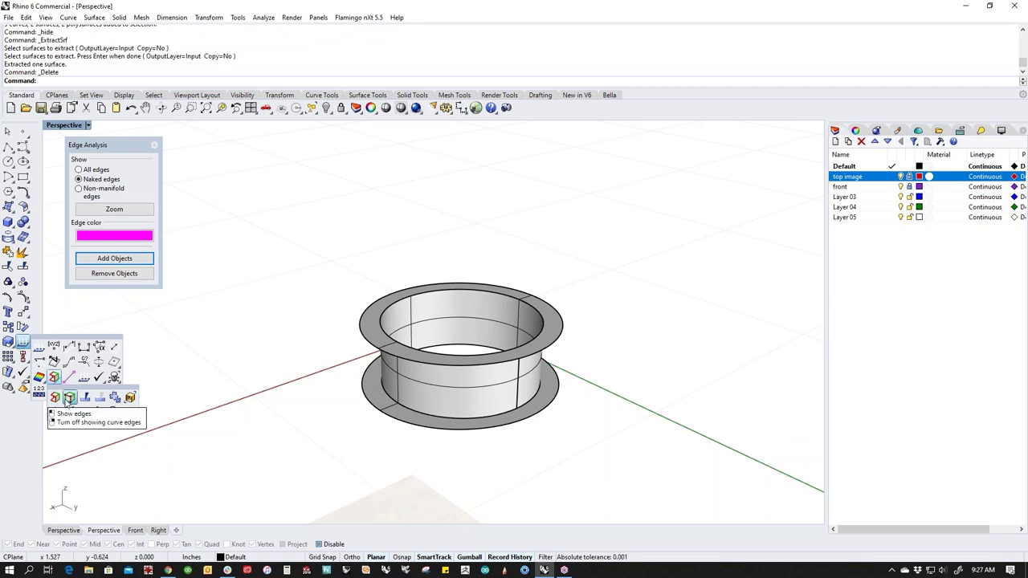
{"action": "right_click", "coordinate": [84, 398]}
{"action": "left_click", "coordinate": [434, 369]}
{"action": "left_click", "coordinate": [464, 378]}
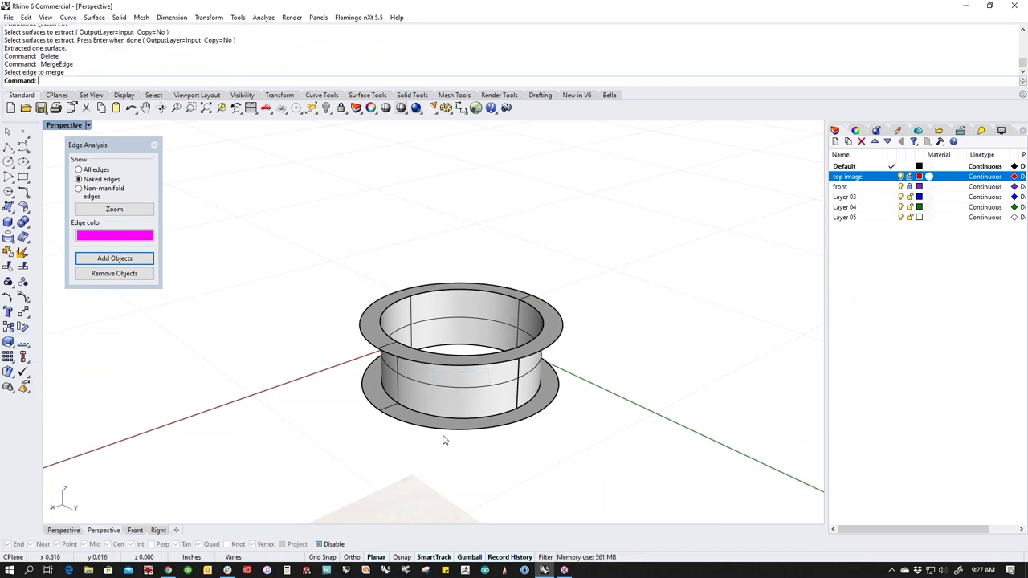
{"action": "right_click", "coordinate": [443, 438]}
{"action": "left_click", "coordinate": [462, 436]}
{"action": "left_click", "coordinate": [485, 446]}
{"action": "right_click", "coordinate": [486, 442]}
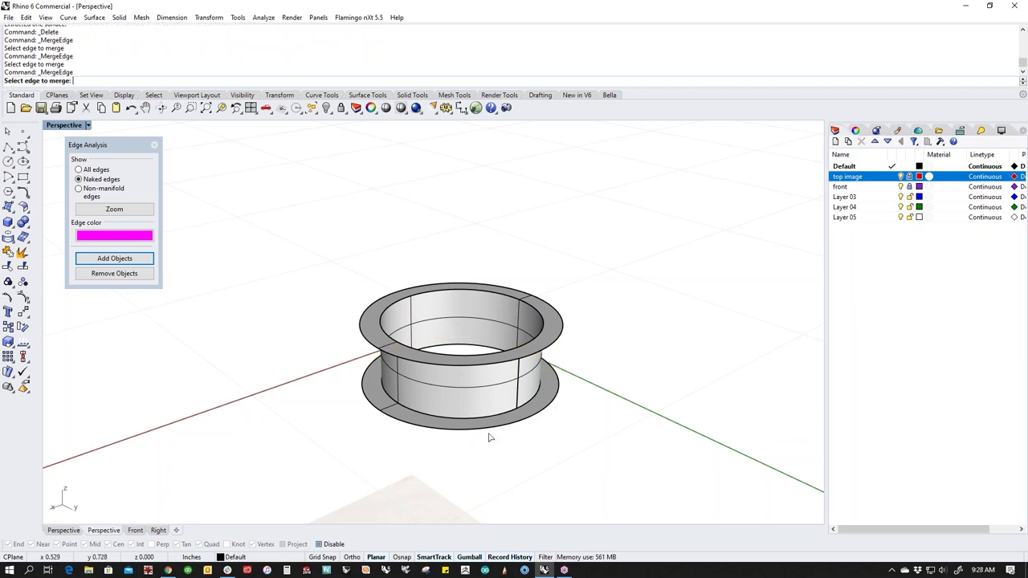
{"action": "left_click", "coordinate": [487, 433]}
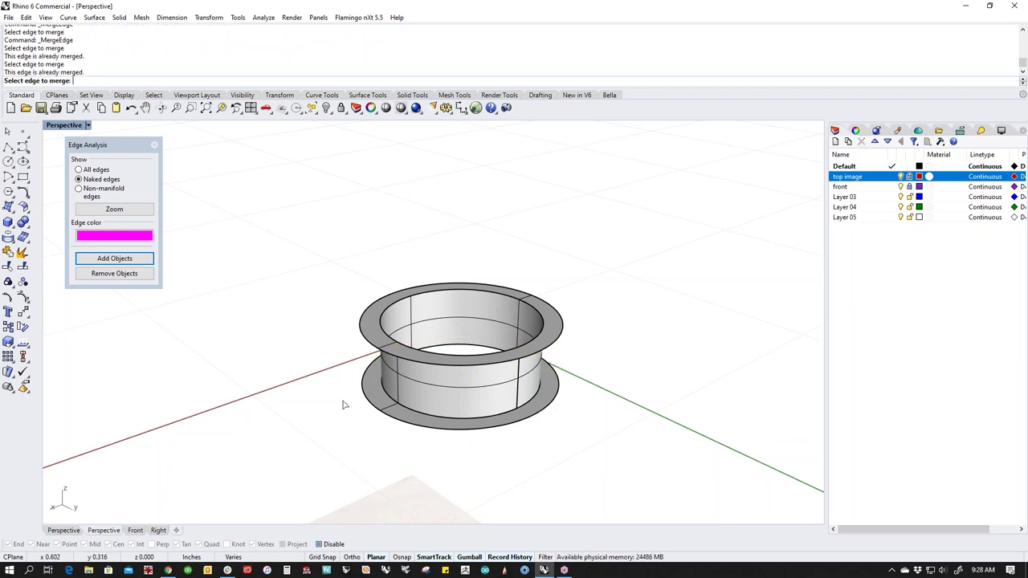
Step: Loft a new side wall between the ring's merged top and bottom outer edges
{"action": "middle_click", "coordinate": [306, 399]}
{"action": "left_click", "coordinate": [271, 379]}
{"action": "left_click", "coordinate": [470, 366]}
{"action": "left_click", "coordinate": [459, 428]}
{"action": "key", "text": "Return"}
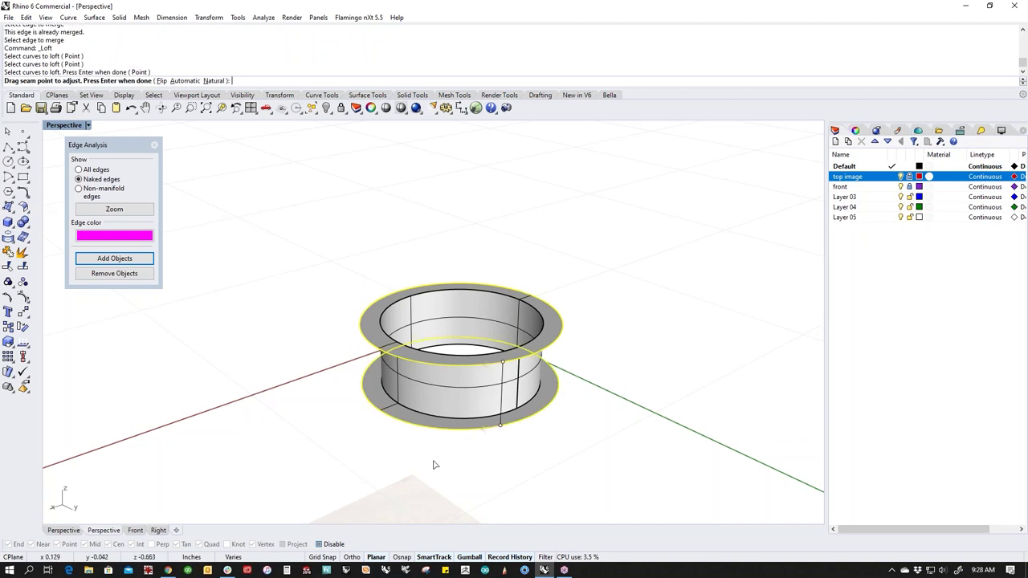
{"action": "key", "text": "Return"}
{"action": "left_click", "coordinate": [764, 347]}
Step: Adjust the seam of the ring's lofted outer wall with SrfSeam
{"action": "right_click_drag", "start_coordinate": [569, 394], "coordinate": [474, 470]}
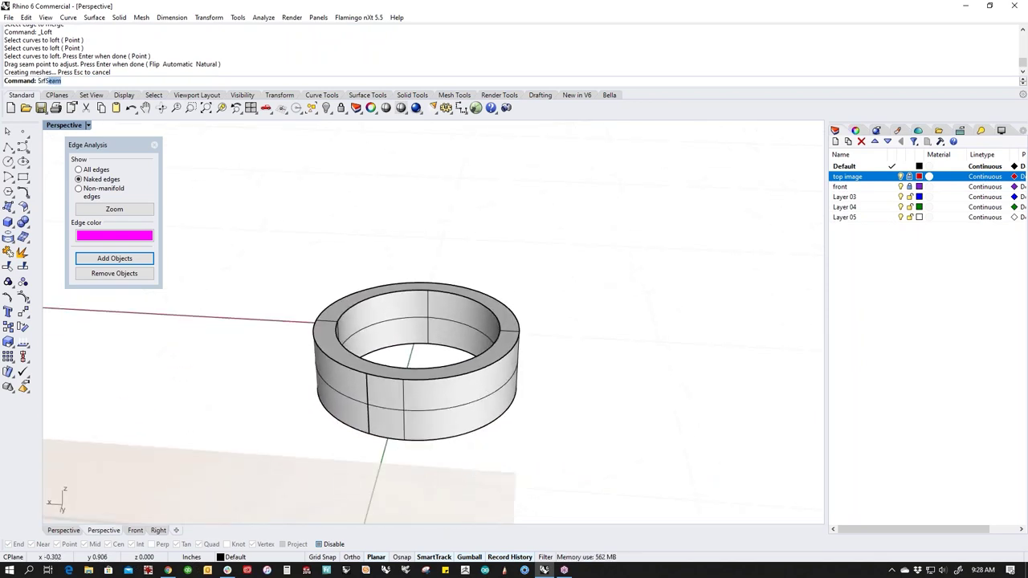
{"action": "key", "text": "Return"}
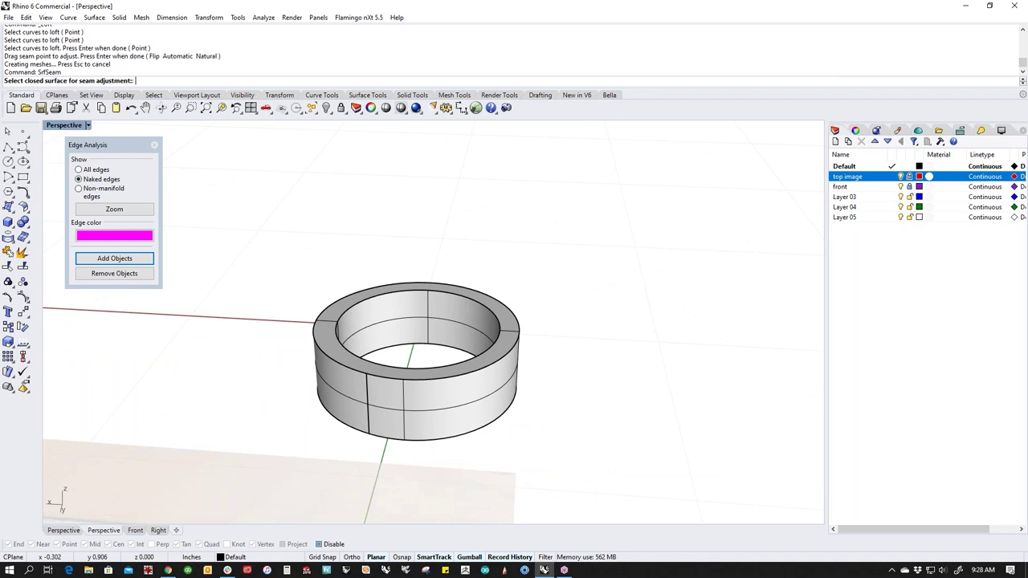
{"action": "left_click", "coordinate": [367, 411]}
{"action": "right_click_drag", "start_coordinate": [496, 401], "coordinate": [459, 463]}
{"action": "left_click", "coordinate": [415, 424]}
{"action": "right_click", "coordinate": [415, 424]}
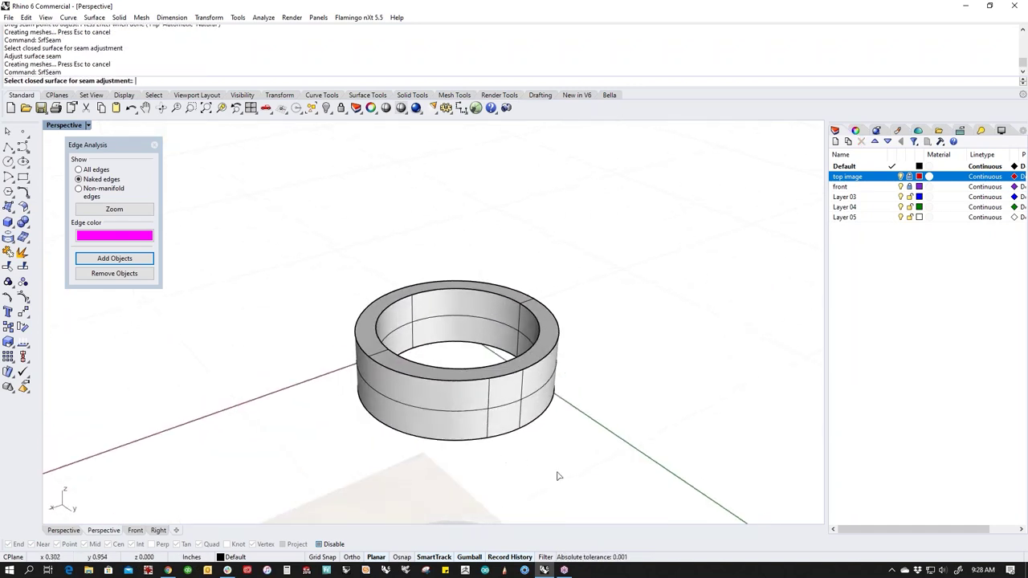
{"action": "left_click", "coordinate": [547, 414]}
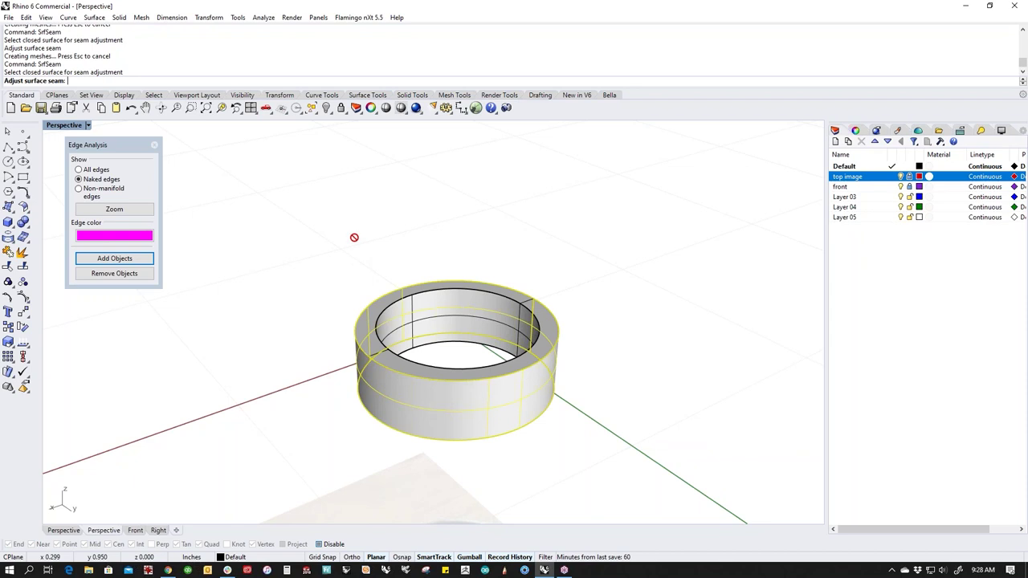
{"action": "key", "text": "Escape"}
Step: Join the lofted outer wall to the rest of the ring
{"action": "left_click_drag", "start_coordinate": [299, 216], "coordinate": [721, 510]}
{"action": "type", "text": "j"}
{"action": "key", "text": "Return"}
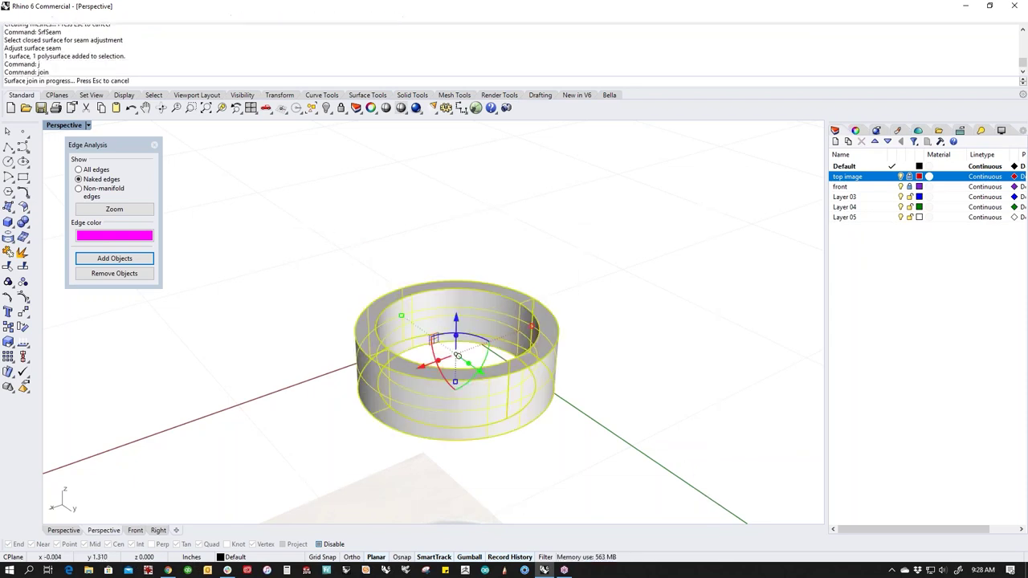
{"action": "left_click", "coordinate": [616, 443]}
{"action": "right_click_drag", "start_coordinate": [597, 458], "coordinate": [589, 443]}
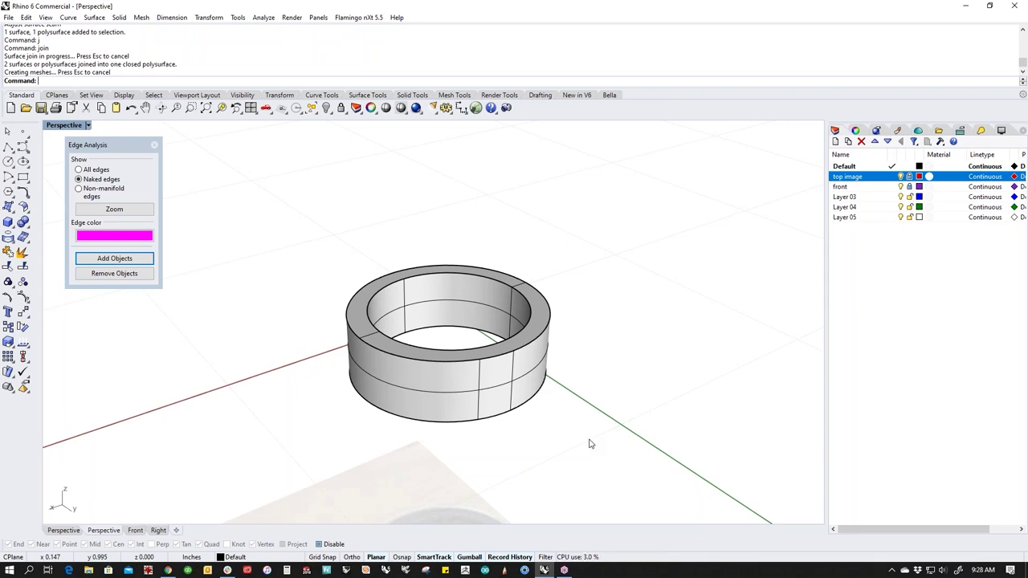
{"action": "right_click_drag", "start_coordinate": [590, 444], "coordinate": [566, 435]}
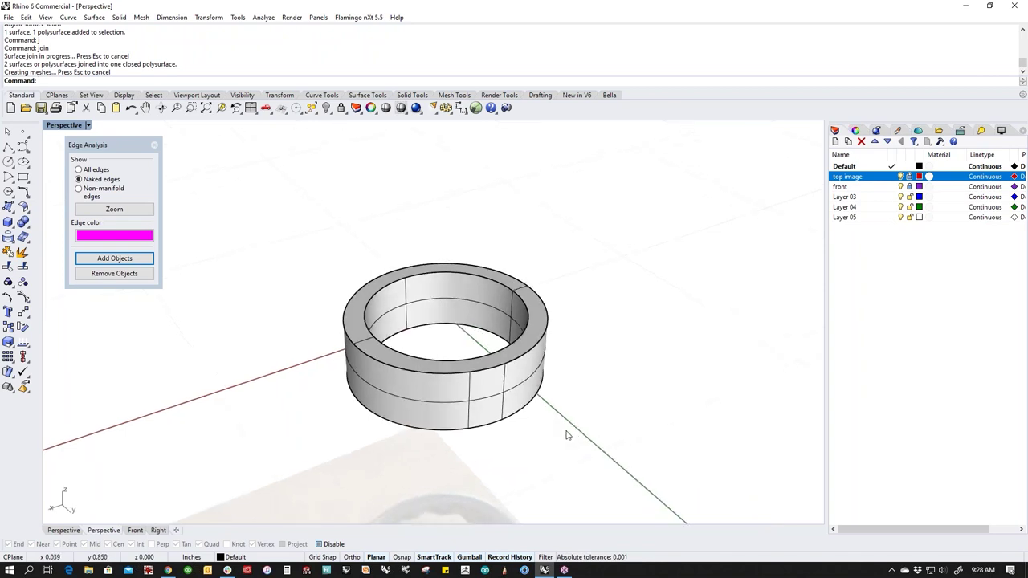
Step: Show the hidden wrench parts and nudge the handle slightly in the vertical direction
{"action": "key", "text": "Return"}
{"action": "mouse_move", "coordinate": [542, 319]}
{"action": "right_mouse_down"}
{"action": "mouse_move", "coordinate": [676, 339]}
{"action": "mouse_move", "coordinate": [558, 348]}
{"action": "mouse_move", "coordinate": [326, 335]}
{"action": "mouse_move", "coordinate": [648, 311]}
{"action": "mouse_move", "coordinate": [557, 339]}
{"action": "mouse_move", "coordinate": [557, 326]}
{"action": "right_mouse_up"}
{"action": "scroll", "coordinate": [763, 287], "scroll_direction": "up", "scroll_amount": 3}
{"action": "scroll", "coordinate": [717, 296], "scroll_direction": "down", "scroll_amount": 4}
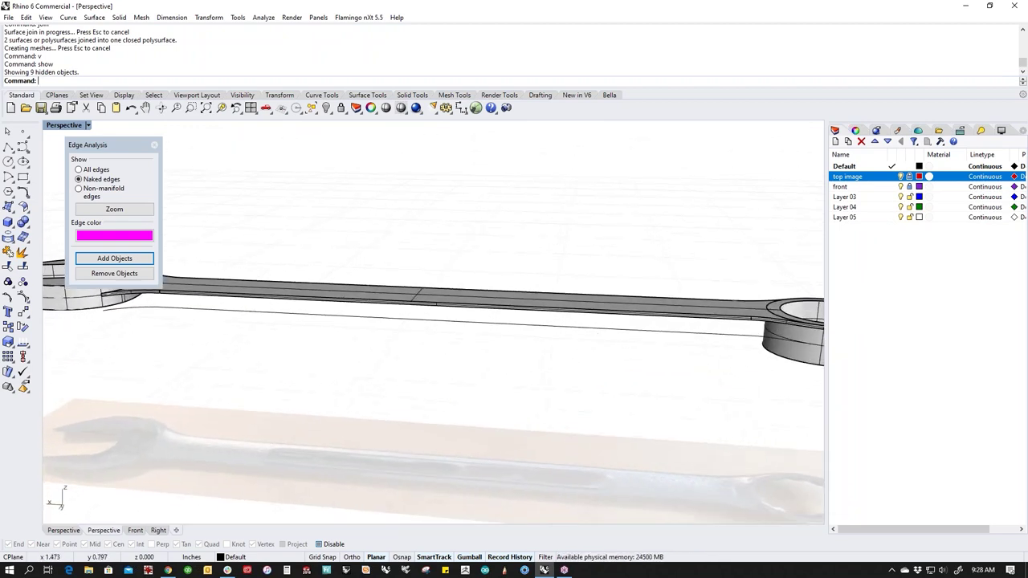
{"action": "scroll", "coordinate": [551, 332], "scroll_direction": "down", "scroll_amount": 2}
{"action": "scroll", "coordinate": [542, 328], "scroll_direction": "down", "scroll_amount": 1}
{"action": "left_click", "coordinate": [527, 297]}
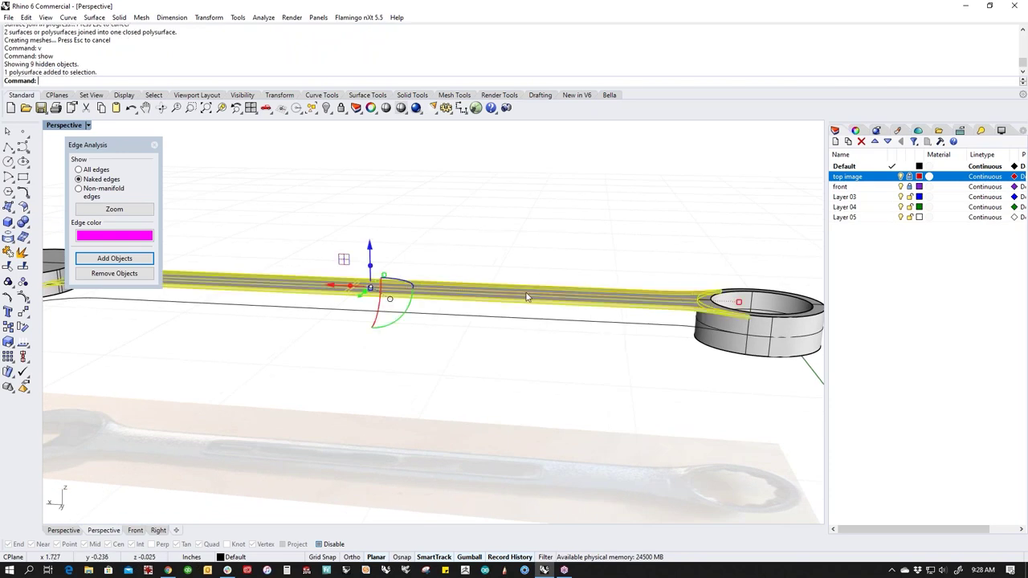
{"action": "mouse_move", "coordinate": [368, 246]}
{"action": "left_mouse_down"}
{"action": "mouse_move", "coordinate": [369, 202]}
{"action": "mouse_move", "coordinate": [369, 252]}
{"action": "left_mouse_up"}
{"action": "left_click_drag", "start_coordinate": [373, 293], "coordinate": [376, 290]}
{"action": "left_click", "coordinate": [687, 370]}
Step: Examine the surfaces and the curve where the handle meets the ring by selecting them
{"action": "right_click_drag", "start_coordinate": [687, 370], "coordinate": [646, 382]}
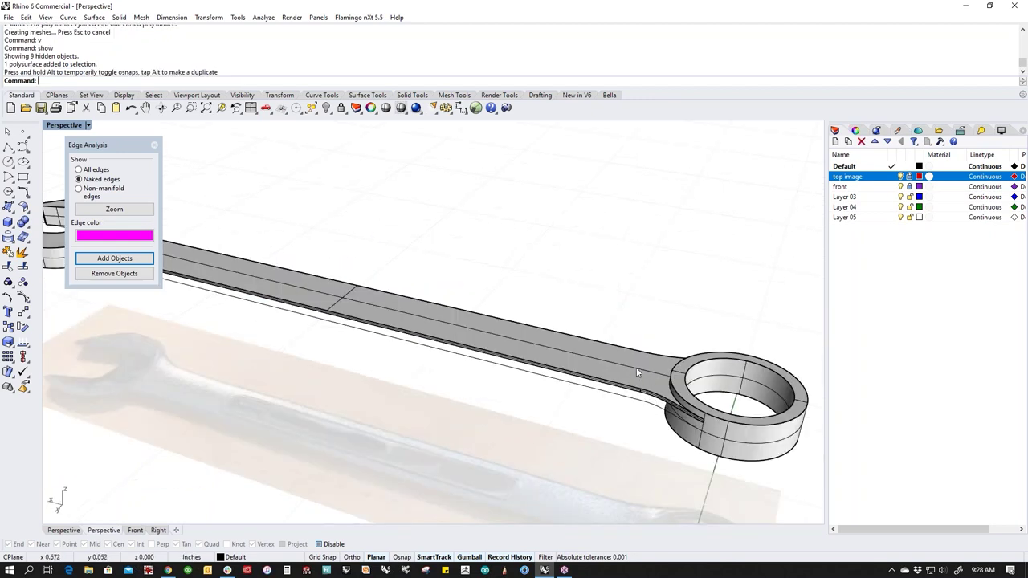
{"action": "left_click", "coordinate": [637, 368]}
{"action": "left_click", "coordinate": [602, 434]}
{"action": "scroll", "coordinate": [672, 372], "scroll_direction": "up", "scroll_amount": 7}
{"action": "left_click", "coordinate": [685, 380]}
{"action": "left_click", "coordinate": [568, 444]}
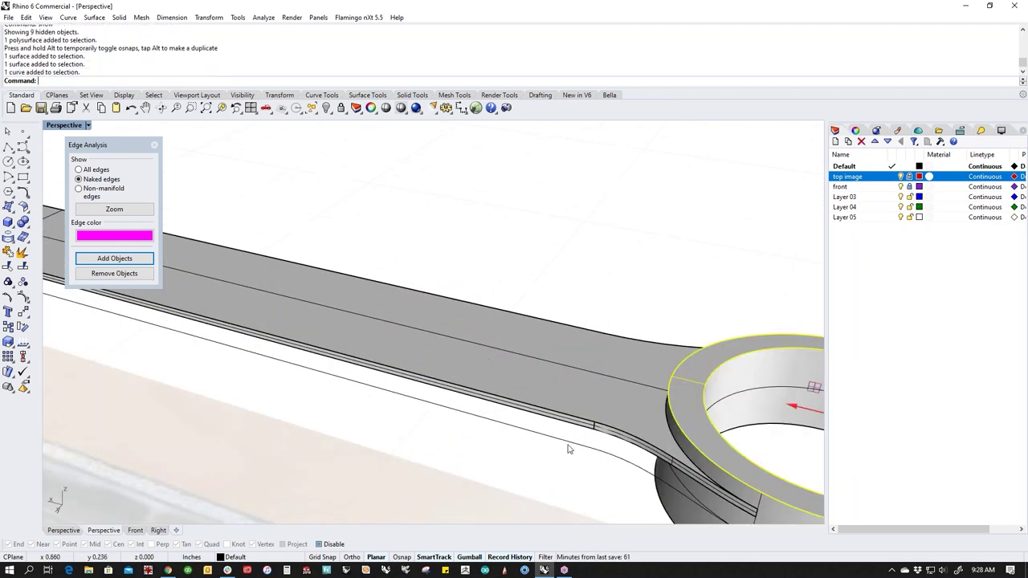
{"action": "scroll", "coordinate": [526, 421], "scroll_direction": "down", "scroll_amount": 4}
{"action": "left_click", "coordinate": [474, 445]}
Step: Extract the handle's flat top surface from its polysurface and delete it
{"action": "right_click_drag", "start_coordinate": [475, 446], "coordinate": [496, 383]}
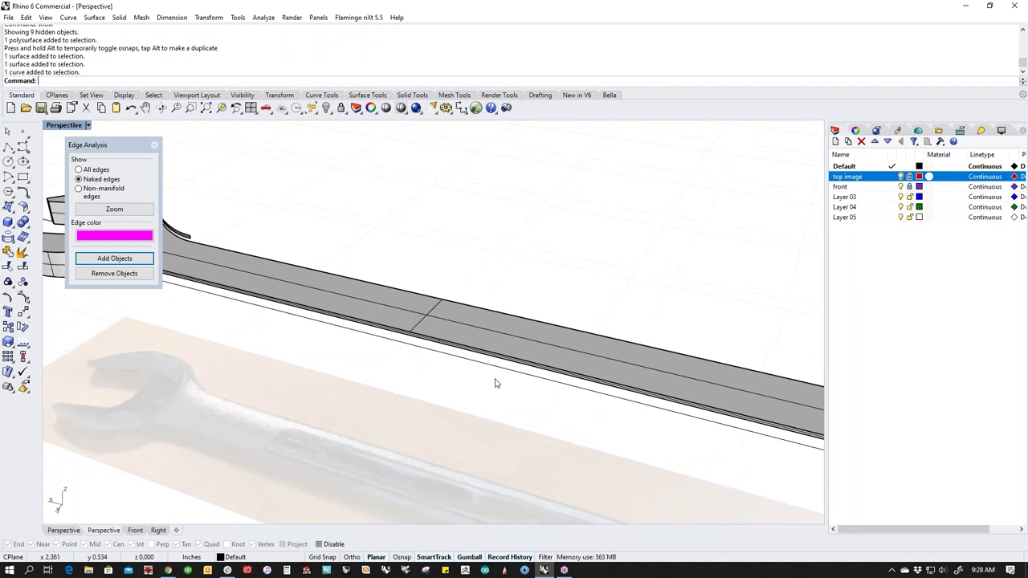
{"action": "middle_click", "coordinate": [487, 385]}
{"action": "left_click", "coordinate": [486, 335]}
{"action": "left_click", "coordinate": [486, 335]}
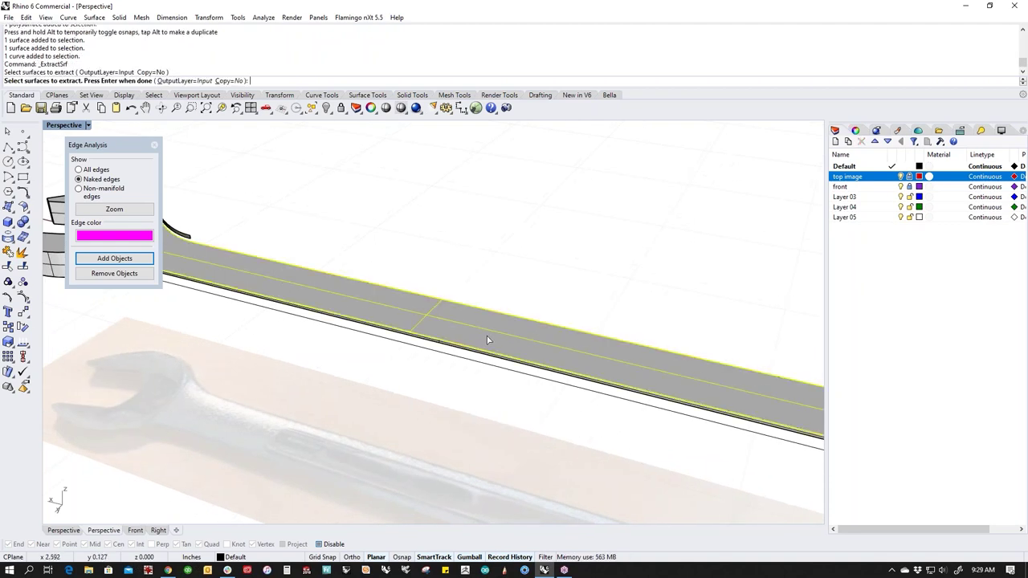
{"action": "key", "text": "Return"}
{"action": "right_click_drag", "start_coordinate": [477, 394], "coordinate": [425, 382], "text": "shift"}
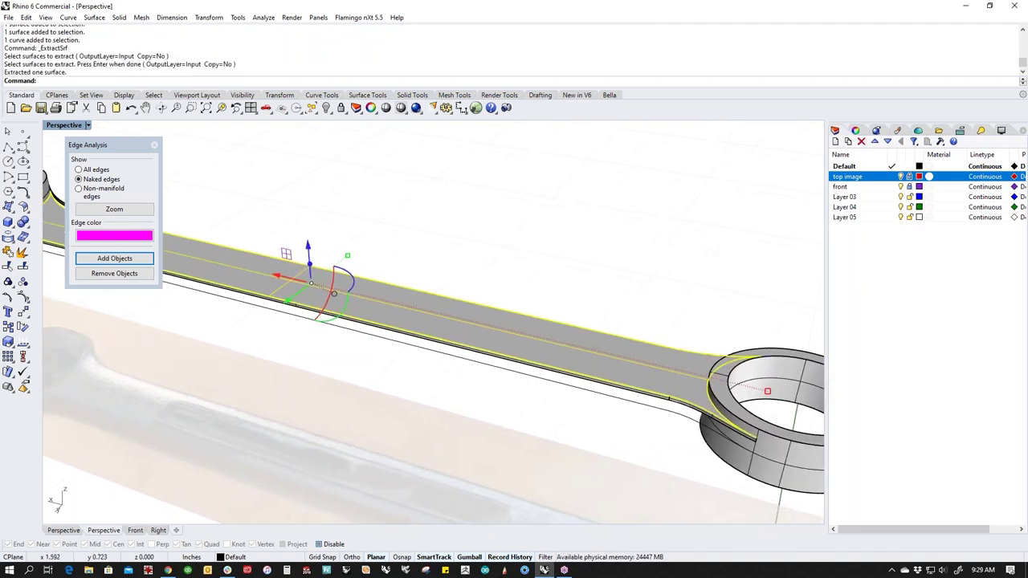
{"action": "key", "text": "Delete"}
Step: Draw a straight polyline across the open top of the handle between its side edges near the ring
{"action": "right_click_drag", "start_coordinate": [562, 449], "coordinate": [529, 370]}
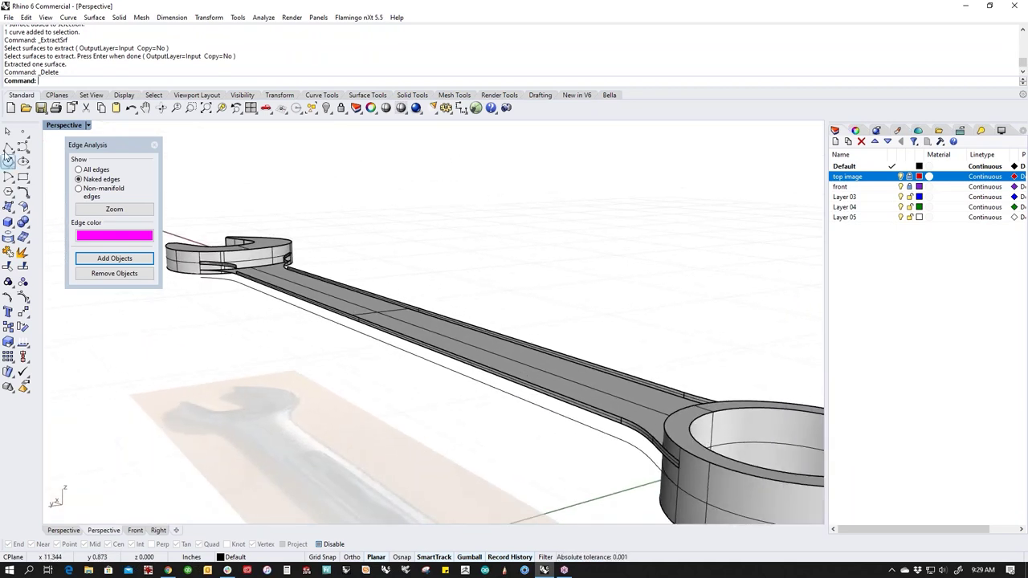
{"action": "left_click", "coordinate": [8, 147]}
{"action": "scroll", "coordinate": [621, 435], "scroll_direction": "up", "scroll_amount": 5}
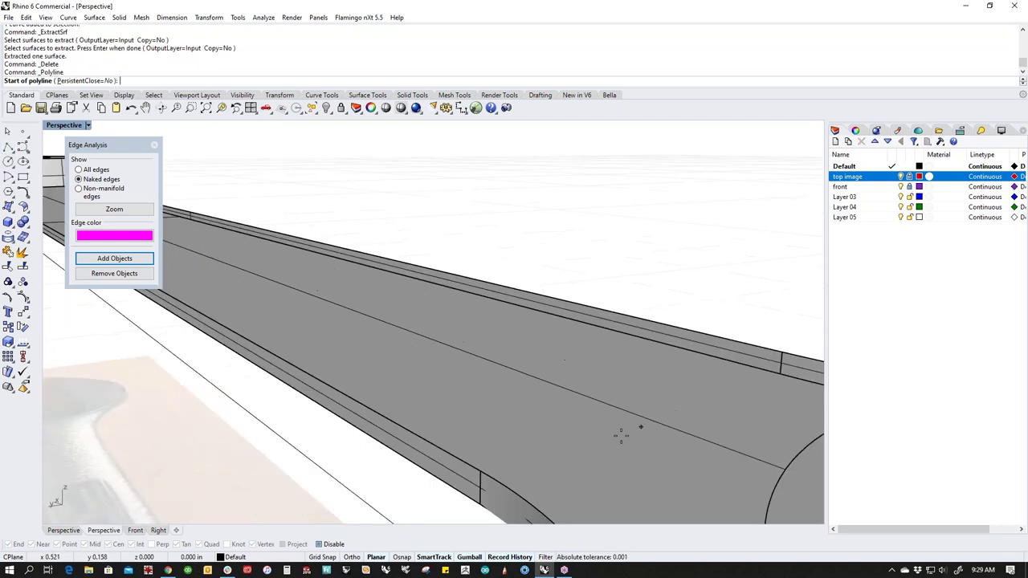
{"action": "left_click", "coordinate": [479, 472]}
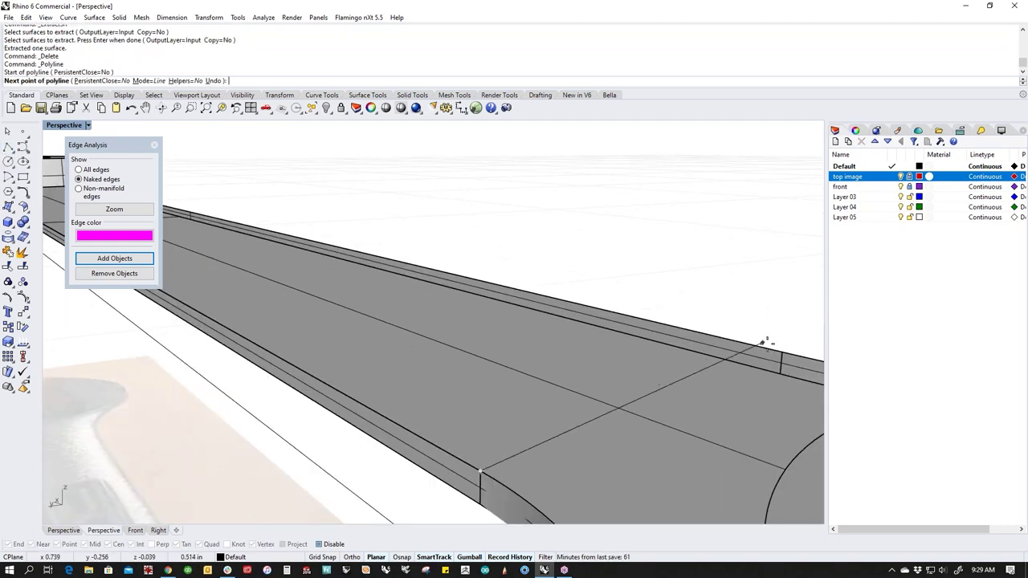
{"action": "left_click", "coordinate": [777, 353]}
{"action": "key", "text": "Return"}
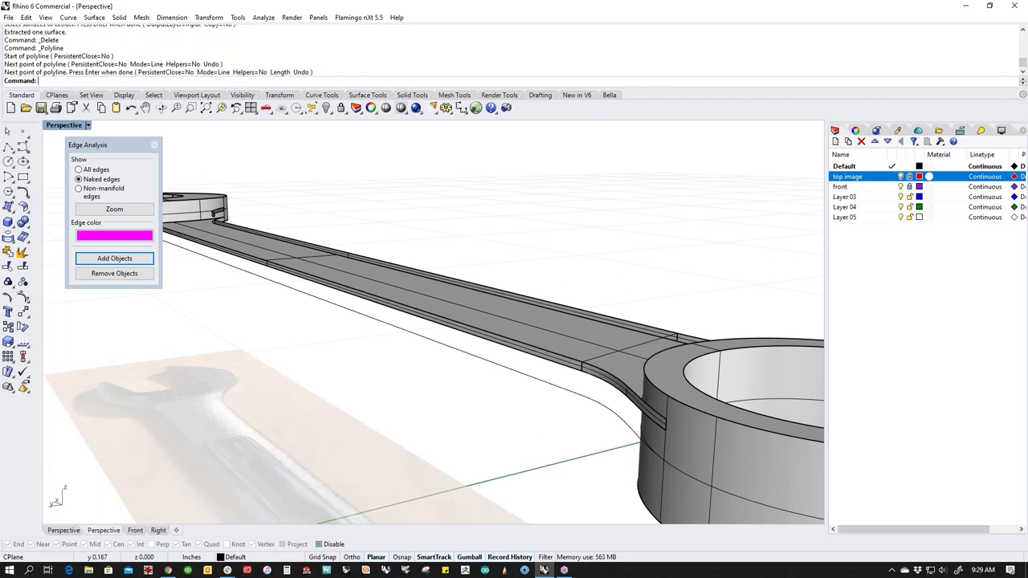
Step: Change the cross line's degree to 3
{"action": "right_click_drag", "start_coordinate": [653, 353], "coordinate": [532, 371], "text": "shift"}
{"action": "left_click", "coordinate": [536, 361]}
{"action": "scroll", "coordinate": [536, 363], "scroll_direction": "up", "scroll_amount": 10}
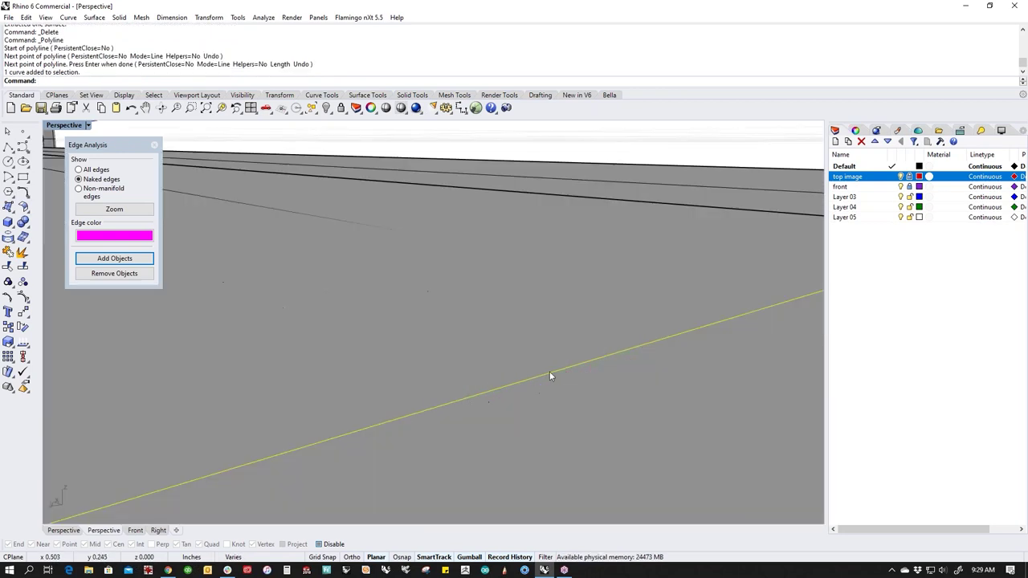
{"action": "scroll", "coordinate": [589, 361], "scroll_direction": "down", "scroll_amount": 10}
{"action": "scroll", "coordinate": [604, 367], "scroll_direction": "up", "scroll_amount": 1}
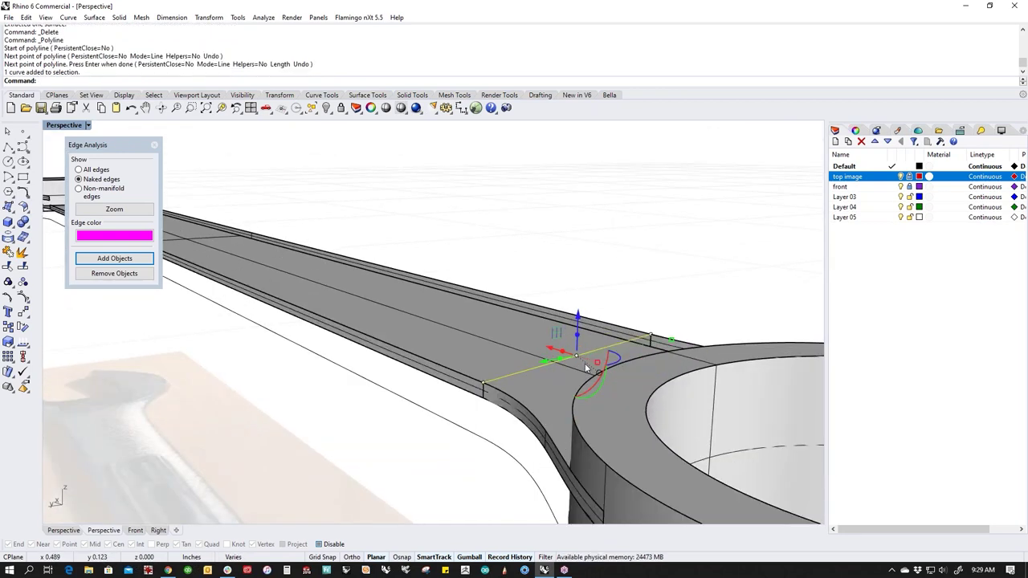
{"action": "type", "text": "cd"}
{"action": "key", "text": "Return"}
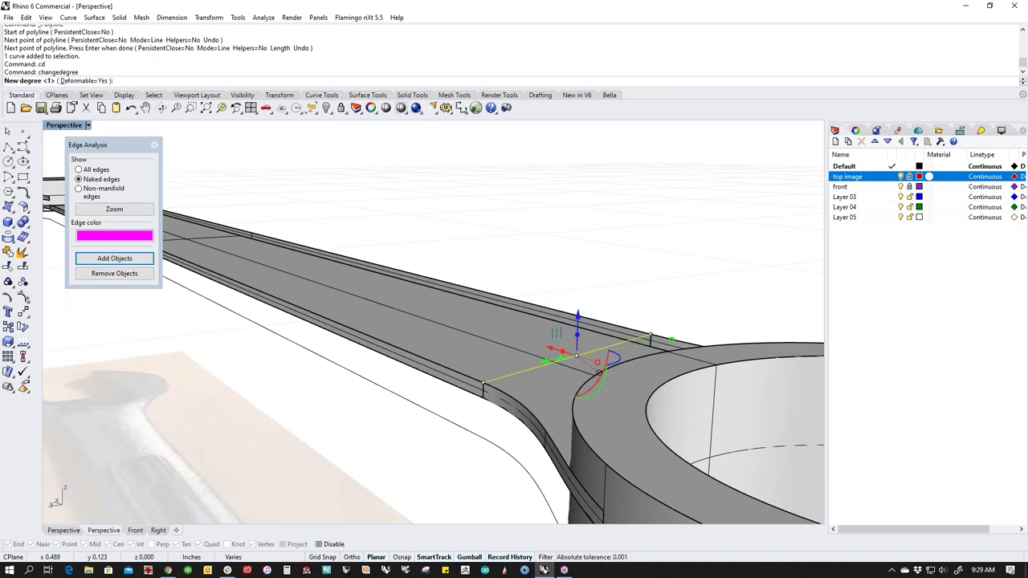
{"action": "type", "text": "3"}
{"action": "key", "text": "Return"}
{"action": "key", "text": "Escape"}
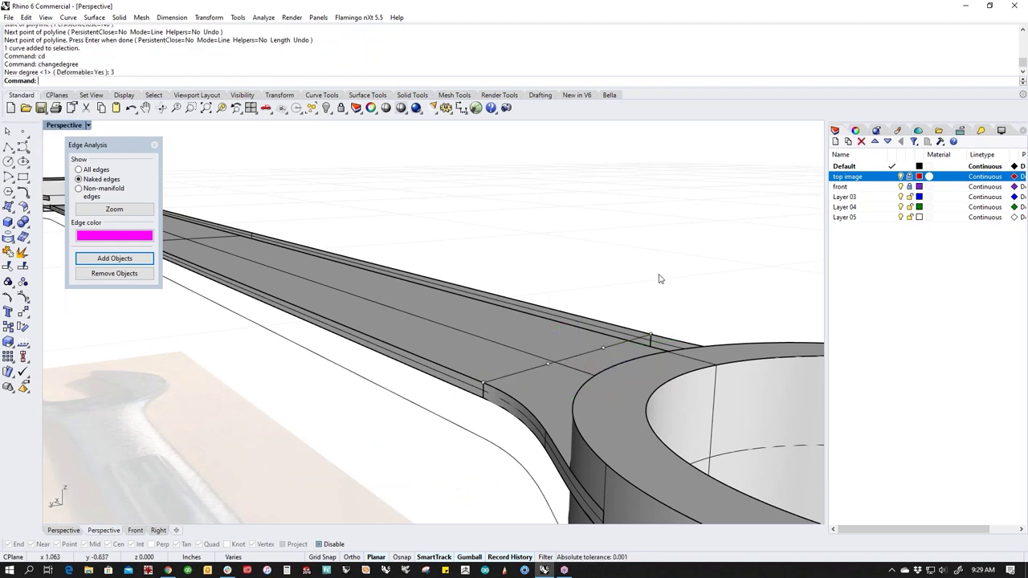
Step: Turn on the cross line's control points and raise its two middle points slightly to bow it upward
{"action": "left_click", "coordinate": [592, 354]}
{"action": "key", "text": "Escape"}
{"action": "left_click", "coordinate": [575, 358]}
{"action": "left_click", "coordinate": [577, 356]}
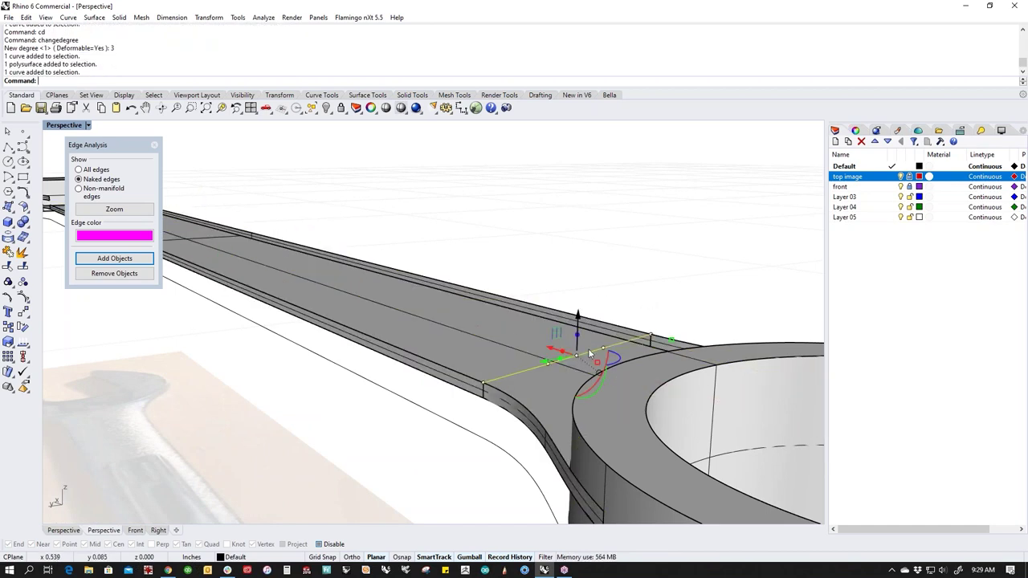
{"action": "middle_click", "coordinate": [610, 330]}
{"action": "left_click", "coordinate": [639, 340]}
{"action": "right_click_drag", "start_coordinate": [648, 305], "coordinate": [607, 339]}
{"action": "left_click", "coordinate": [578, 371]}
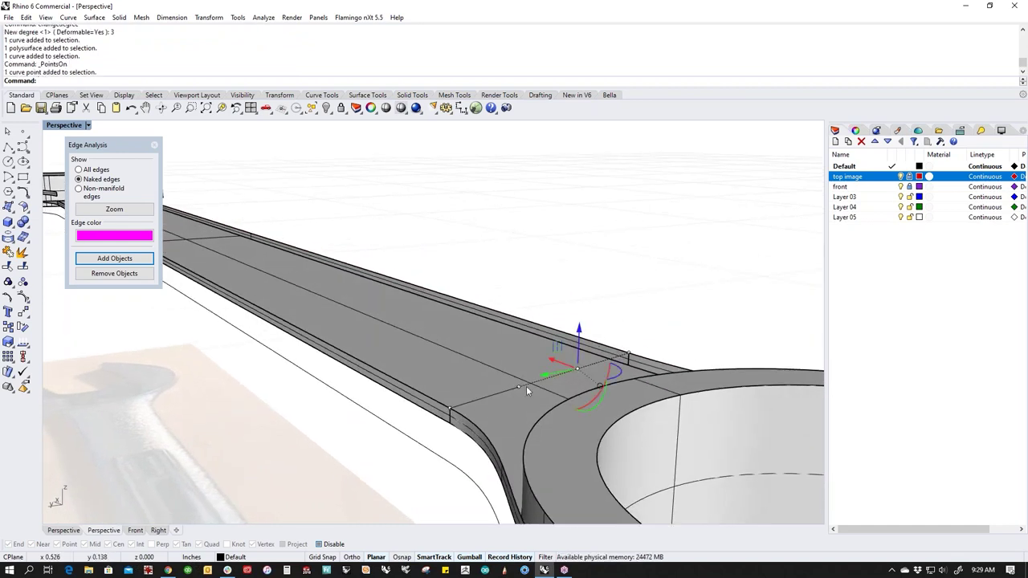
{"action": "left_click_drag", "start_coordinate": [517, 385], "coordinate": [549, 365]}
{"action": "left_click", "coordinate": [620, 310]}
{"action": "mouse_move", "coordinate": [604, 334]}
{"action": "right_mouse_down"}
{"action": "mouse_move", "coordinate": [622, 344]}
{"action": "mouse_move", "coordinate": [598, 351]}
{"action": "right_mouse_up"}
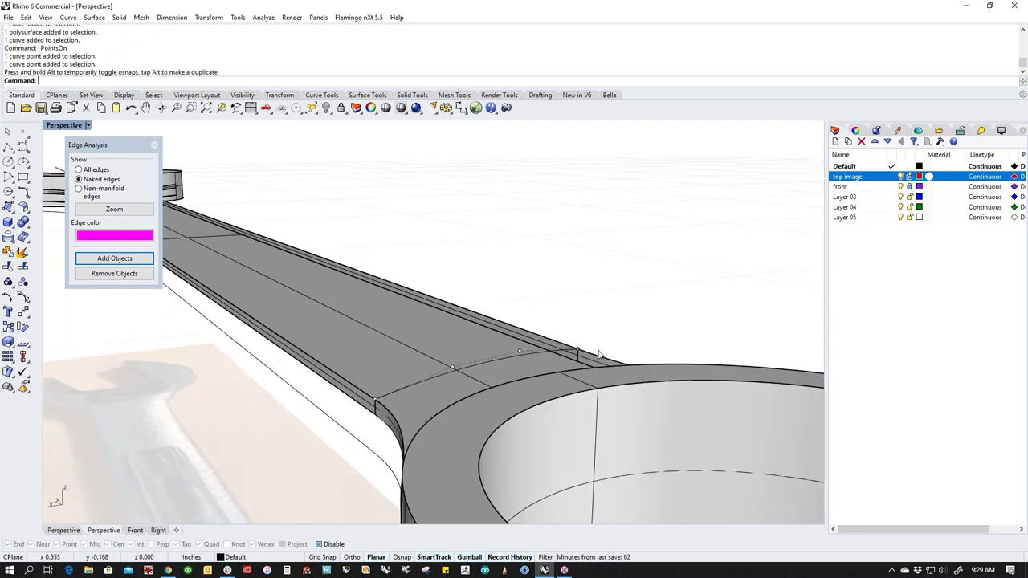
{"action": "right_click_drag", "start_coordinate": [495, 336], "coordinate": [553, 334]}
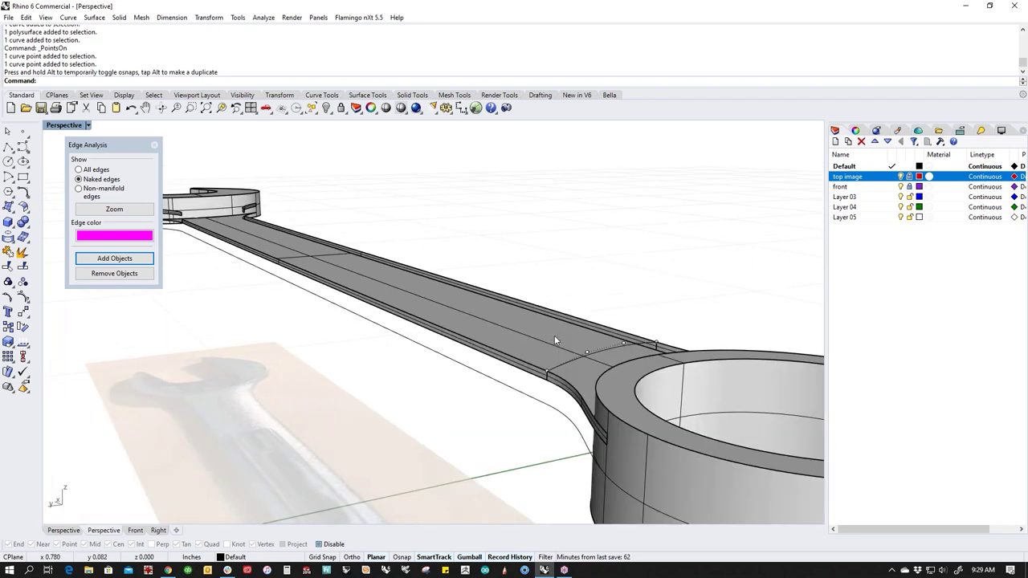
Step: Sweep the bowed cross curve along the handle's two upper side edges with a two-rail sweep
{"action": "middle_click", "coordinate": [530, 331]}
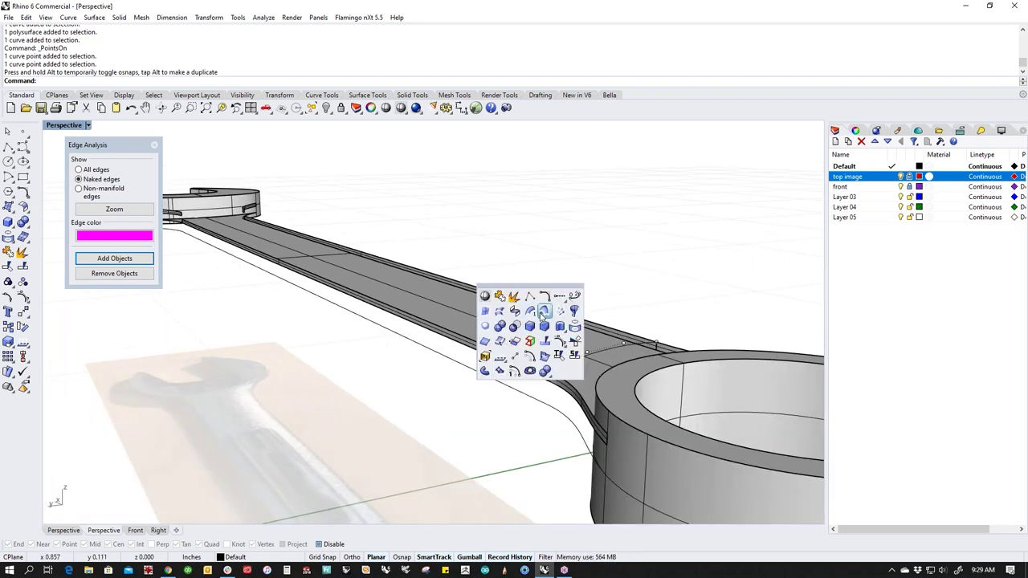
{"action": "left_click", "coordinate": [536, 309]}
{"action": "left_click", "coordinate": [549, 360]}
{"action": "left_click", "coordinate": [625, 338]}
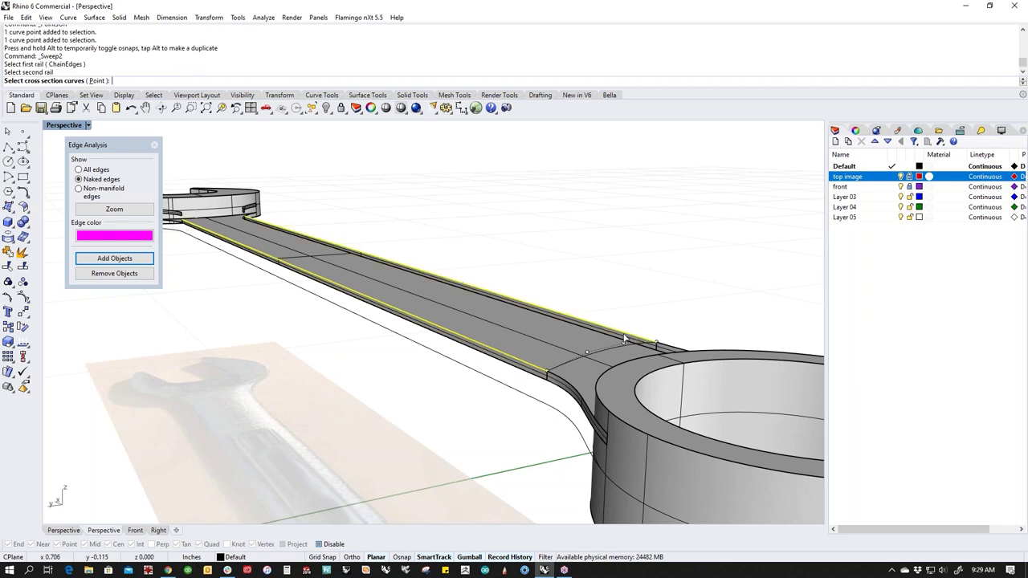
{"action": "left_click", "coordinate": [631, 346]}
{"action": "left_click", "coordinate": [670, 373]}
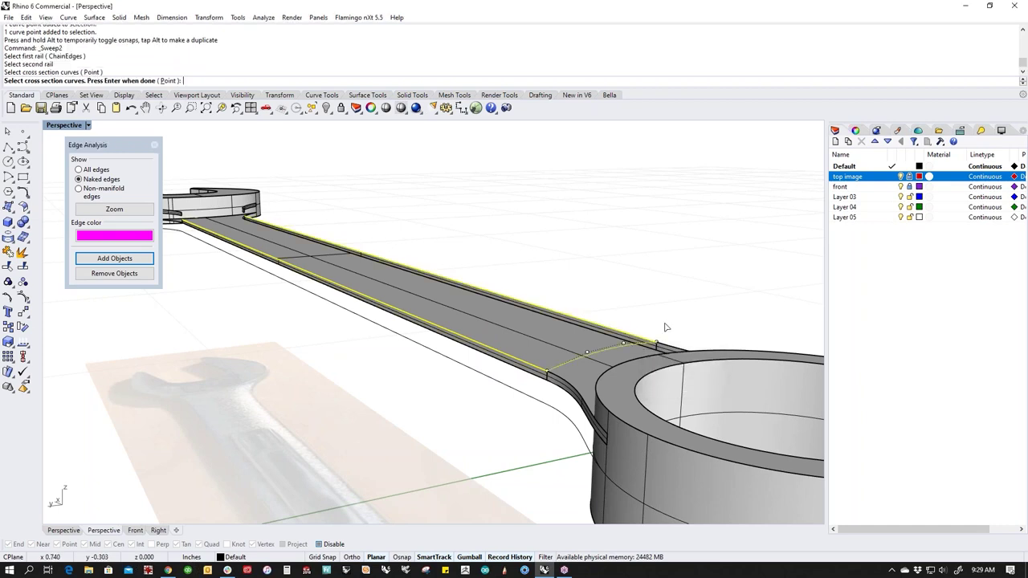
{"action": "right_click", "coordinate": [667, 328]}
{"action": "left_click", "coordinate": [804, 324]}
Step: Raise the cross curve's two middle control points further to give the swept handle surface a stronger crown
{"action": "right_click_drag", "start_coordinate": [273, 309], "coordinate": [471, 337]}
{"action": "scroll", "coordinate": [505, 382], "scroll_direction": "down", "scroll_amount": 6}
{"action": "right_click_drag", "start_coordinate": [505, 383], "coordinate": [356, 364]}
{"action": "scroll", "coordinate": [355, 364], "scroll_direction": "up", "scroll_amount": 4}
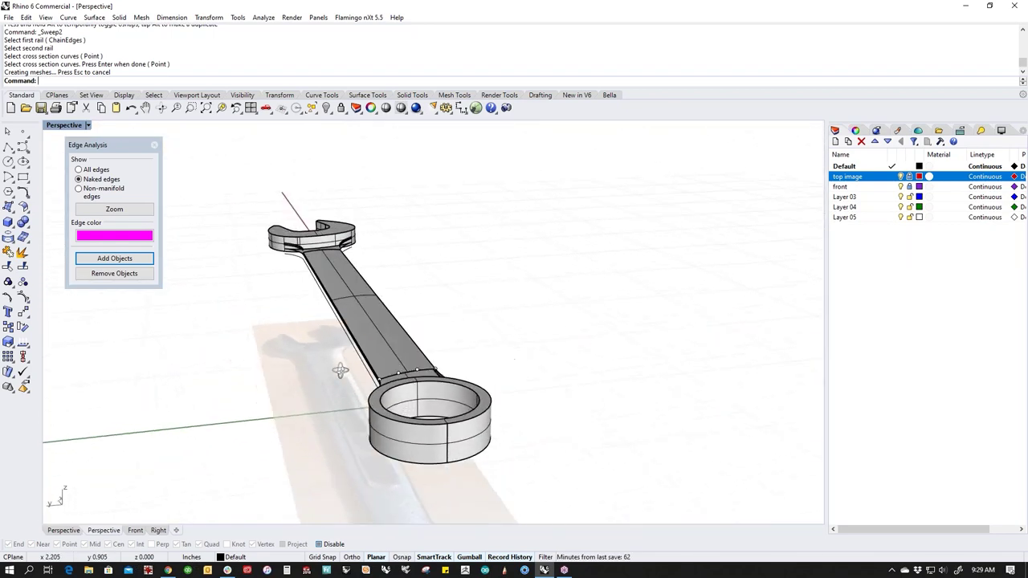
{"action": "left_click", "coordinate": [394, 367]}
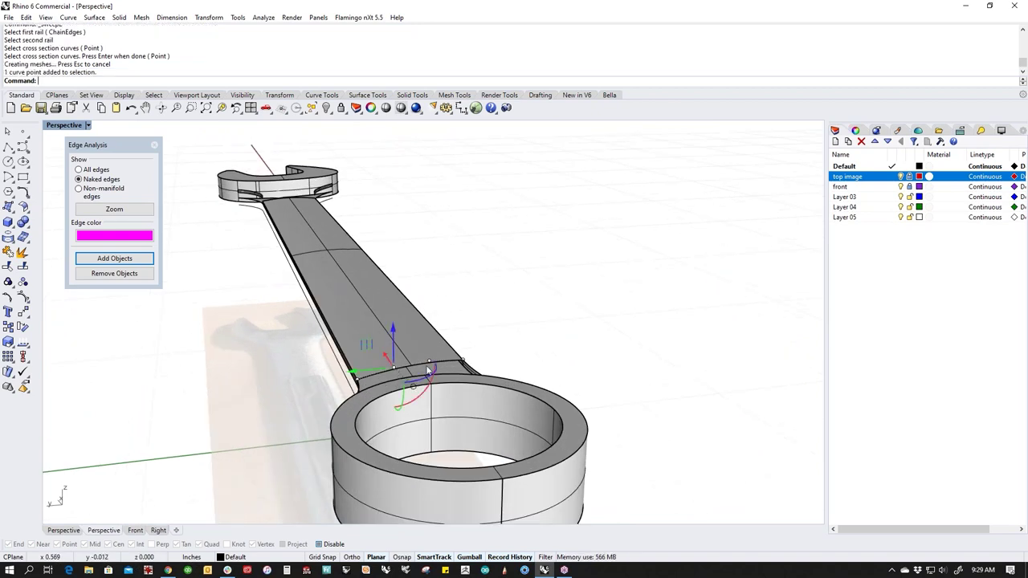
{"action": "left_click", "coordinate": [429, 361], "text": "shift"}
{"action": "mouse_move", "coordinate": [420, 347]}
{"action": "left_mouse_down"}
{"action": "mouse_move", "coordinate": [411, 315]}
{"action": "mouse_move", "coordinate": [411, 353]}
{"action": "left_mouse_up"}
{"action": "right_click_drag", "start_coordinate": [500, 324], "coordinate": [459, 306]}
{"action": "scroll", "coordinate": [613, 213], "scroll_direction": "up", "scroll_amount": 4}
{"action": "right_click_drag", "start_coordinate": [613, 213], "coordinate": [588, 305]}
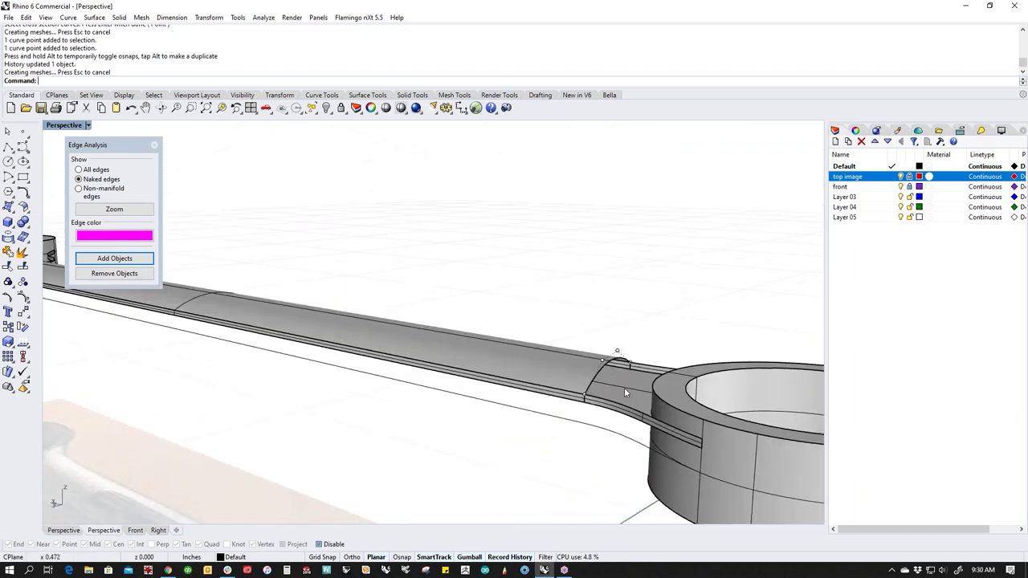
Step: Extract the handle's flat bottom surface from its polysurface and delete it
{"action": "middle_click", "coordinate": [609, 286]}
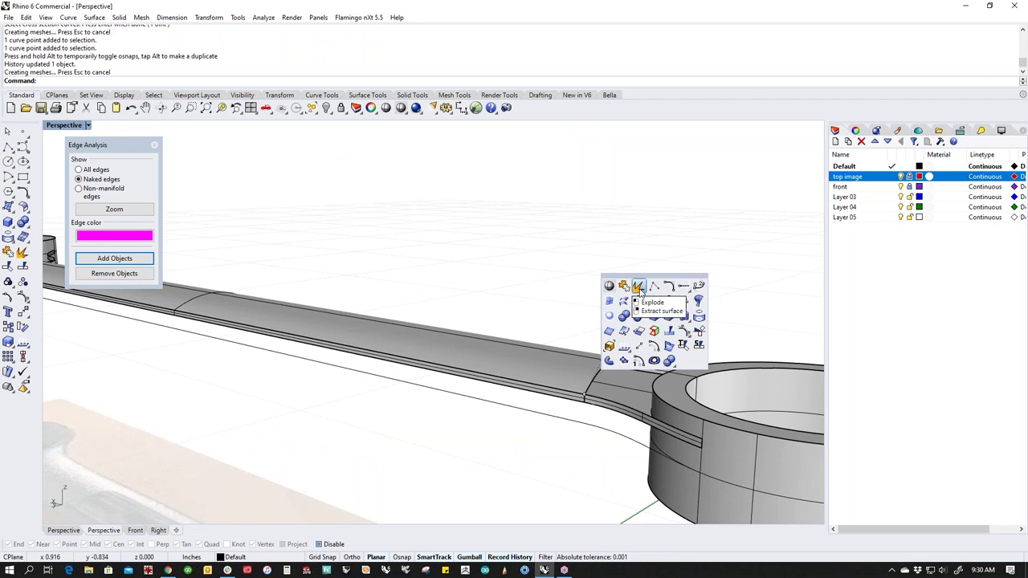
{"action": "right_click", "coordinate": [638, 286]}
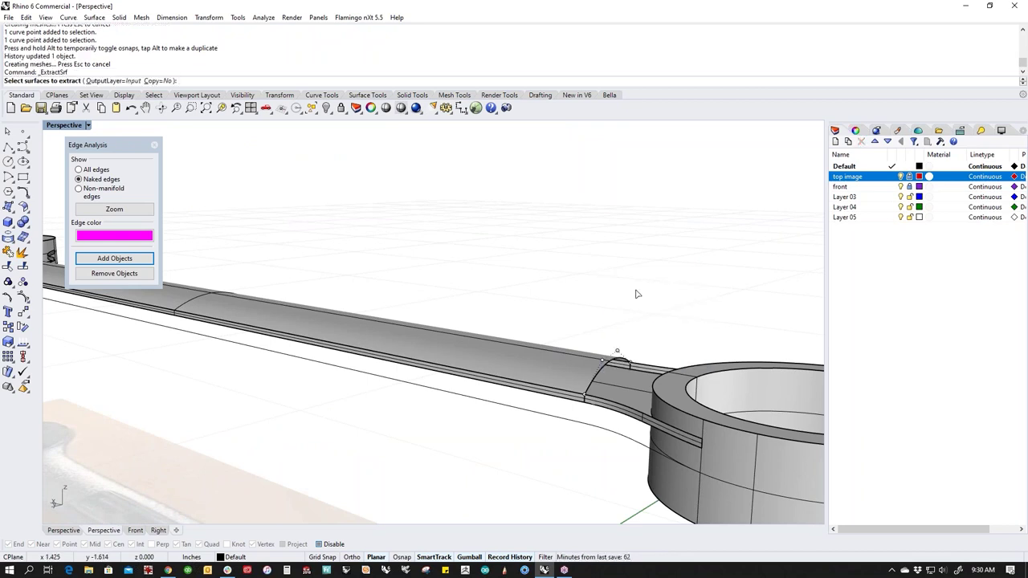
{"action": "left_click", "coordinate": [611, 395]}
{"action": "right_click", "coordinate": [632, 369]}
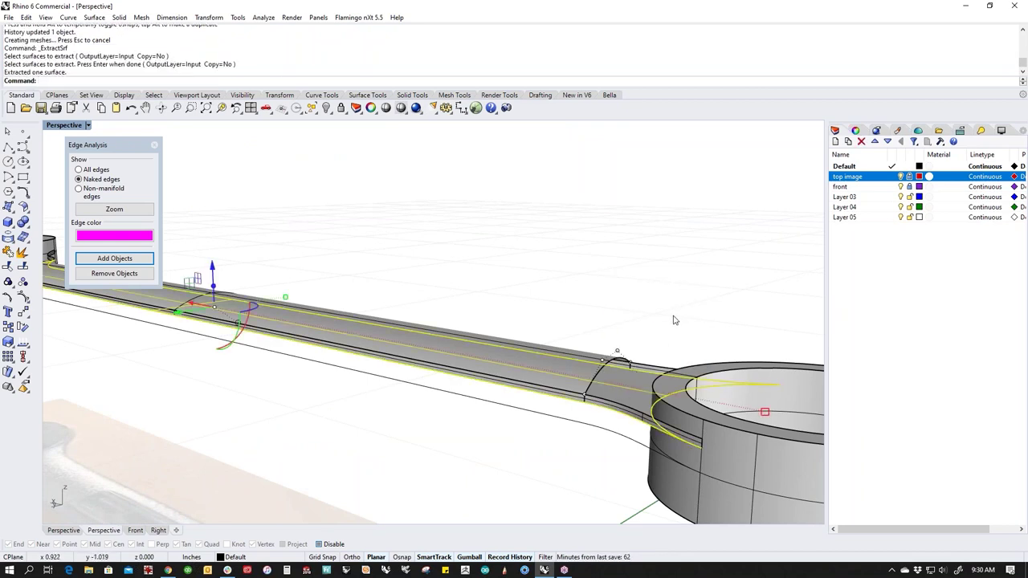
{"action": "key", "text": "Delete"}
Step: Mirror the crowned handle surface in the Front view across the horizontal mid-thickness line of the handle's side
{"action": "left_click", "coordinate": [550, 369]}
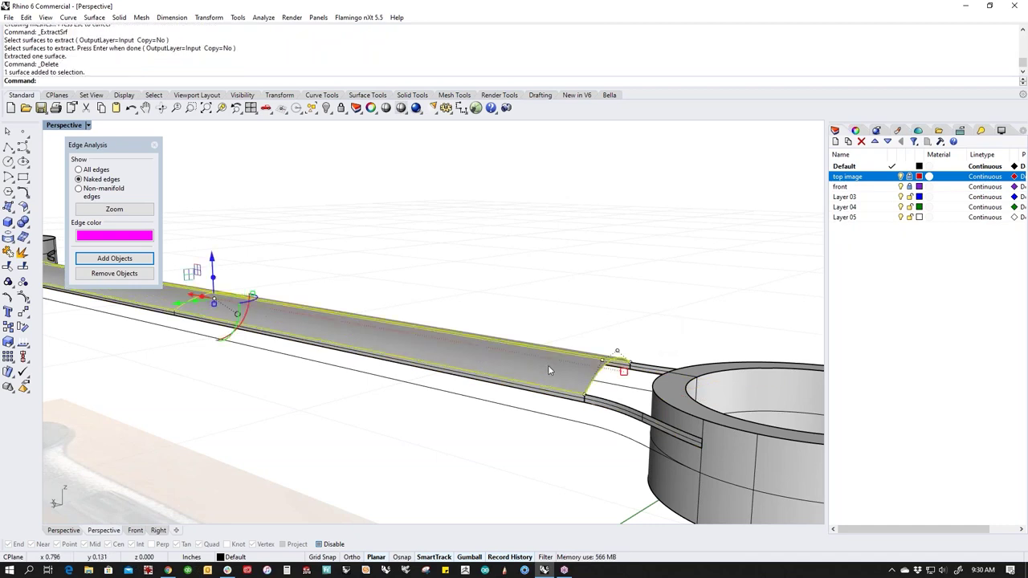
{"action": "type", "text": "f"}
{"action": "key", "text": "Return"}
{"action": "type", "text": "m"}
{"action": "key", "text": "Return"}
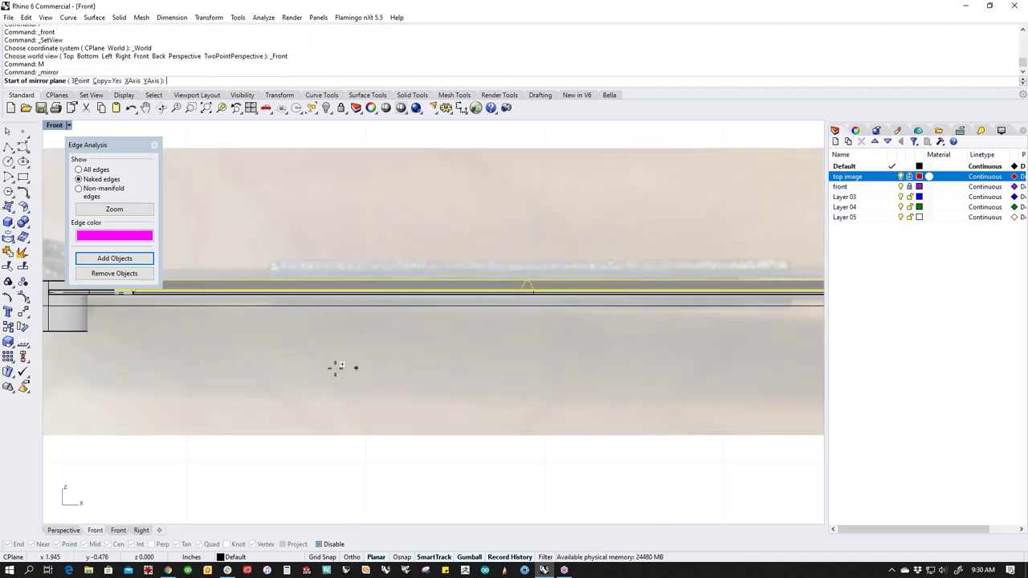
{"action": "scroll", "coordinate": [413, 372], "scroll_direction": "up", "scroll_amount": 8}
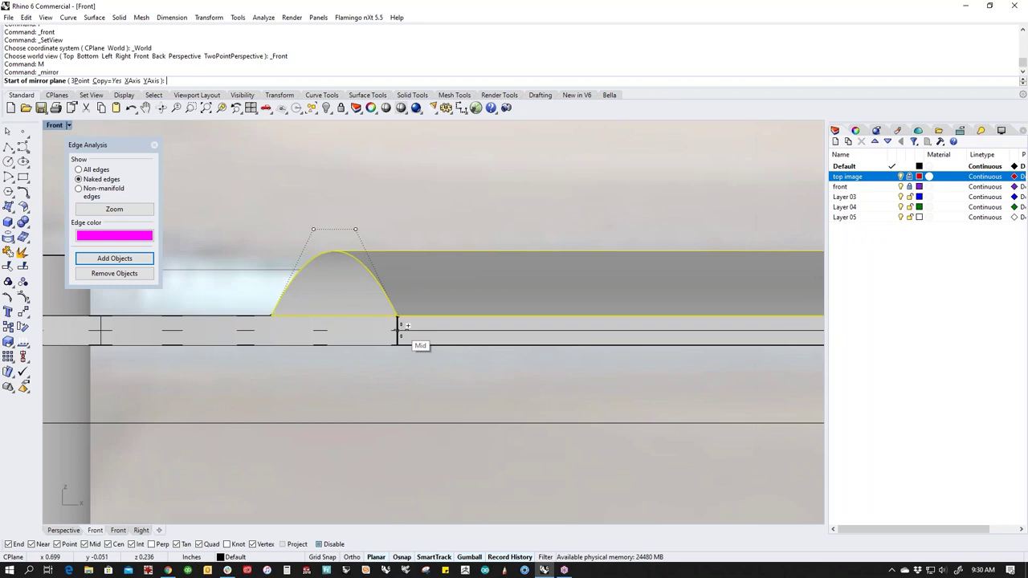
{"action": "left_click", "coordinate": [408, 325]}
{"action": "left_click", "coordinate": [436, 328]}
{"action": "type", "text": "P"}
{"action": "key", "text": "Return"}
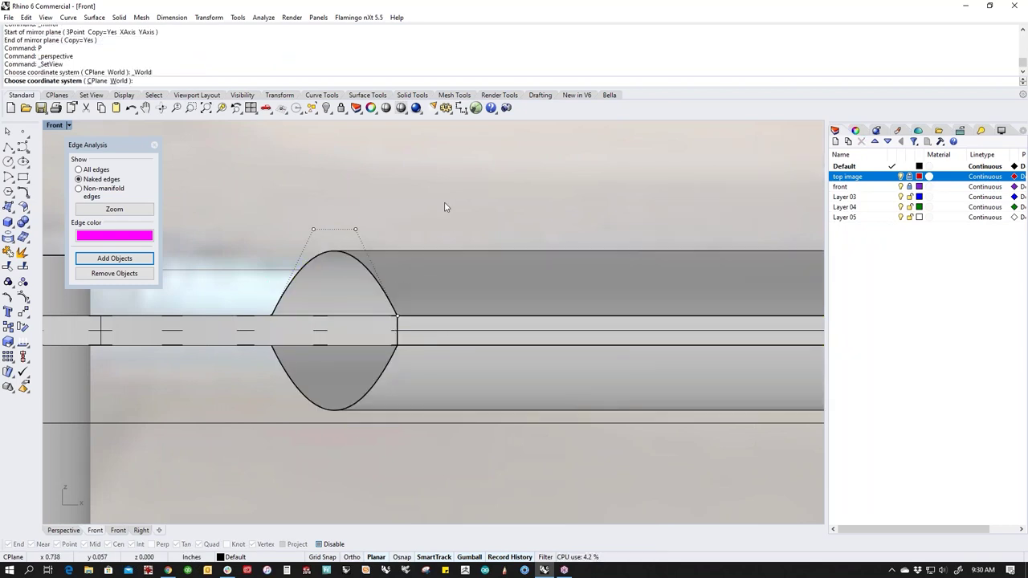
Step: Undo the mirror and the bottom surface deletion to check the handle near the open-end head, and redo both
{"action": "scroll", "coordinate": [348, 301], "scroll_direction": "down", "scroll_amount": 4}
{"action": "right_click_drag", "start_coordinate": [348, 300], "coordinate": [502, 320]}
{"action": "scroll", "coordinate": [518, 325], "scroll_direction": "up", "scroll_amount": 7}
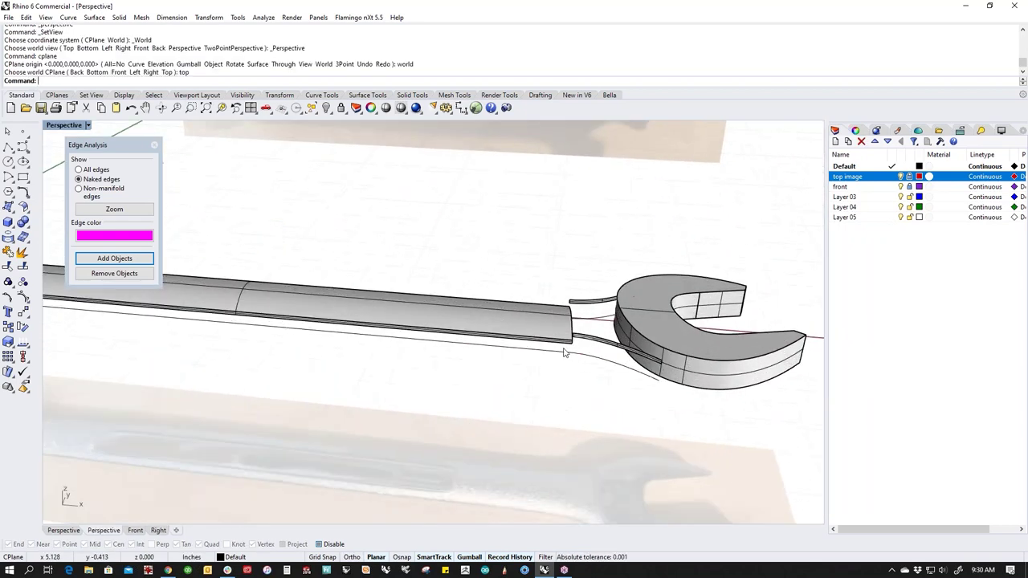
{"action": "scroll", "coordinate": [565, 353], "scroll_direction": "up", "scroll_amount": 6}
{"action": "mouse_move", "coordinate": [534, 320]}
{"action": "right_mouse_down"}
{"action": "mouse_move", "coordinate": [544, 332]}
{"action": "mouse_move", "coordinate": [565, 309]}
{"action": "mouse_move", "coordinate": [559, 317]}
{"action": "mouse_move", "coordinate": [570, 316]}
{"action": "mouse_move", "coordinate": [542, 313]}
{"action": "right_mouse_up"}
{"action": "key", "text": "ctrl+z"}
{"action": "right_click_drag", "start_coordinate": [482, 336], "coordinate": [522, 362], "text": "shift"}
{"action": "key", "text": "ctrl+z"}
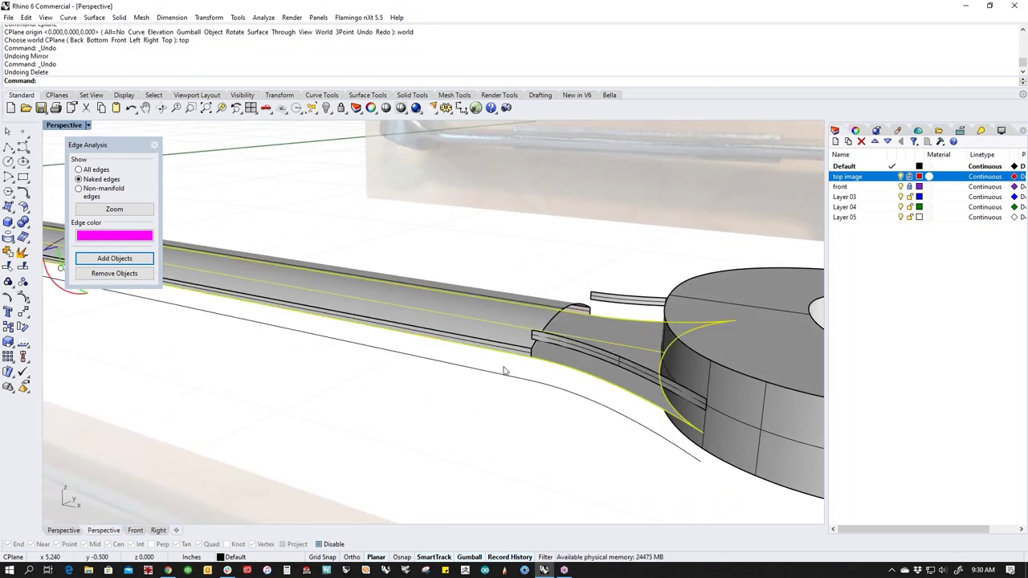
{"action": "right_click_drag", "start_coordinate": [515, 361], "coordinate": [527, 354]}
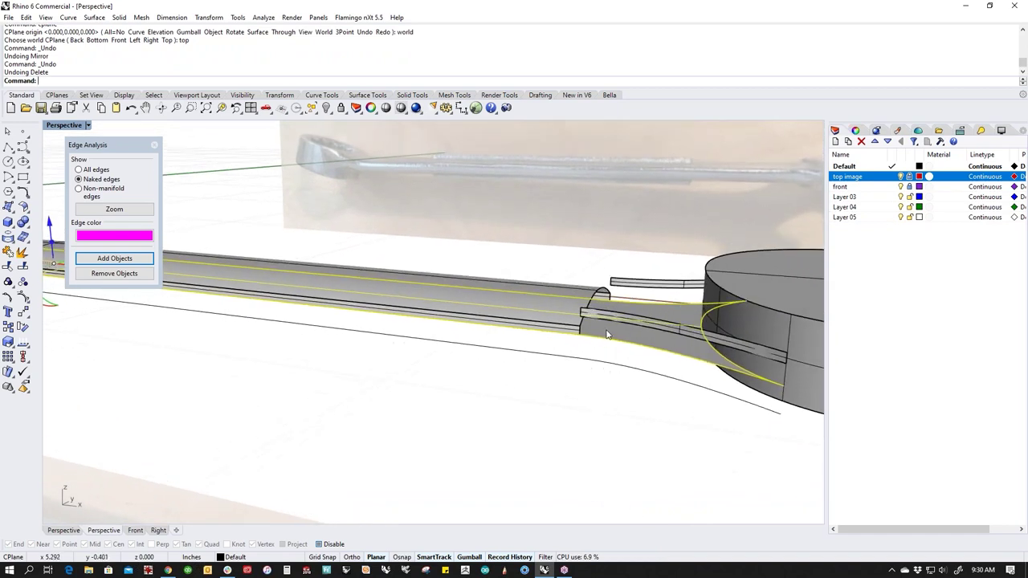
{"action": "key", "text": "ctrl+y"}
{"action": "key", "text": "ctrl+y"}
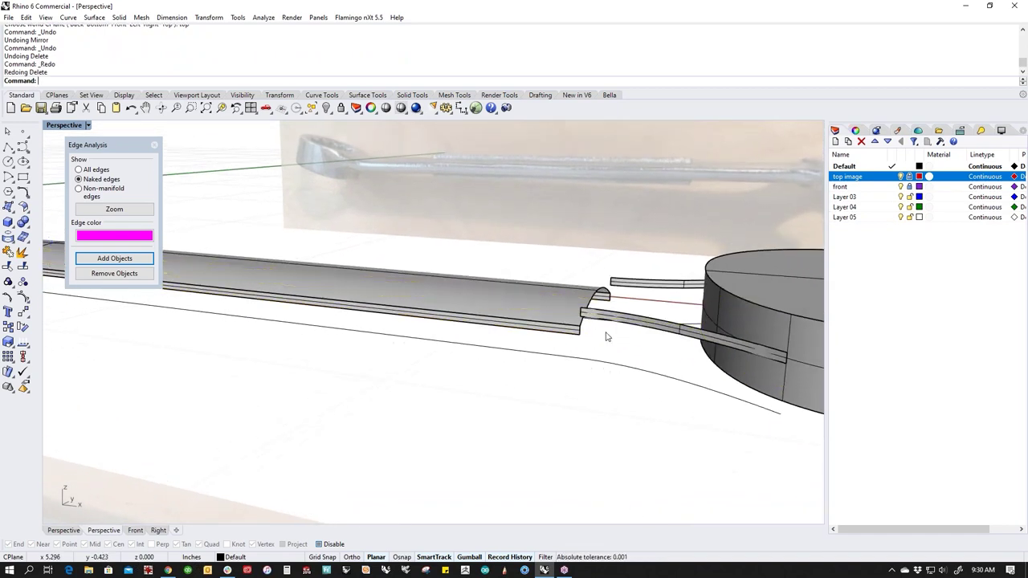
Step: Join the handle's upper and lower crowned surfaces with its side pieces into one polysurface
{"action": "right_click_drag", "start_coordinate": [583, 349], "coordinate": [482, 351]}
{"action": "mouse_move", "coordinate": [538, 347]}
{"action": "left_mouse_down"}
{"action": "mouse_move", "coordinate": [527, 347]}
{"action": "mouse_move", "coordinate": [537, 349]}
{"action": "left_mouse_up"}
{"action": "left_click", "coordinate": [484, 399]}
{"action": "type", "text": "j"}
{"action": "key", "text": "Return"}
Step: Draw a horizontal reference line in the Front view from the ring's upper corner across the handle's crown
{"action": "right_click_drag", "start_coordinate": [573, 361], "coordinate": [469, 396], "text": "shift"}
{"action": "right_click_drag", "start_coordinate": [742, 389], "coordinate": [591, 345]}
{"action": "scroll", "coordinate": [578, 367], "scroll_direction": "up", "scroll_amount": 5}
{"action": "scroll", "coordinate": [524, 340], "scroll_direction": "down", "scroll_amount": 4}
{"action": "right_click_drag", "start_coordinate": [523, 342], "coordinate": [286, 346]}
{"action": "scroll", "coordinate": [297, 353], "scroll_direction": "up", "scroll_amount": 2}
{"action": "type", "text": "f"}
{"action": "key", "text": "Return"}
{"action": "scroll", "coordinate": [233, 347], "scroll_direction": "up", "scroll_amount": 2}
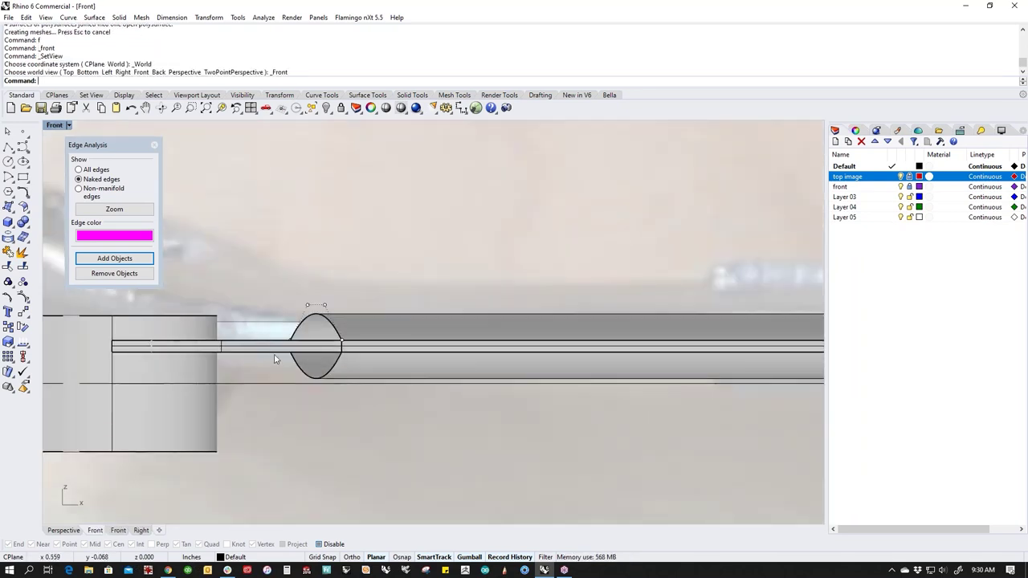
{"action": "left_click", "coordinate": [9, 147]}
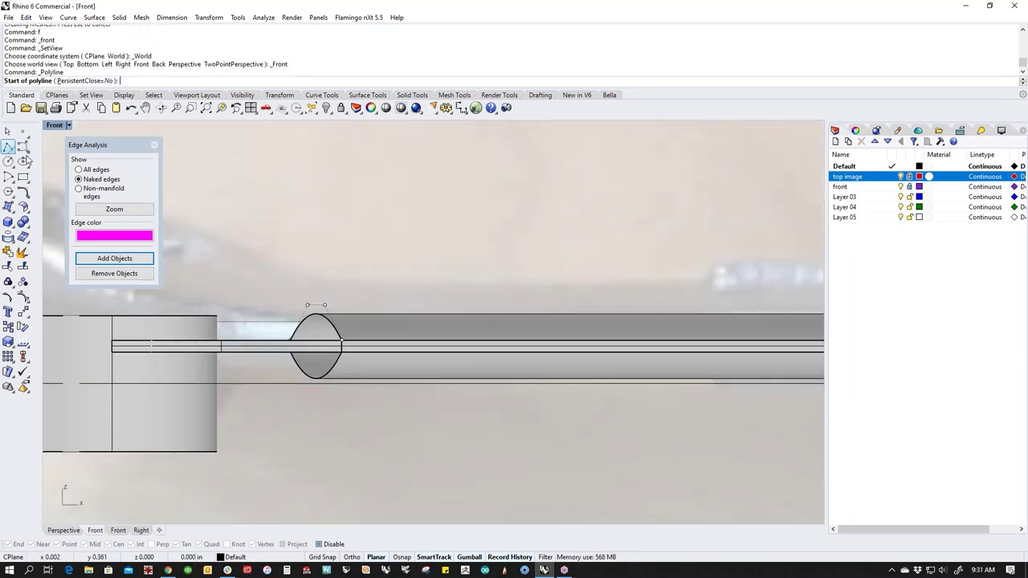
{"action": "left_click", "coordinate": [218, 314]}
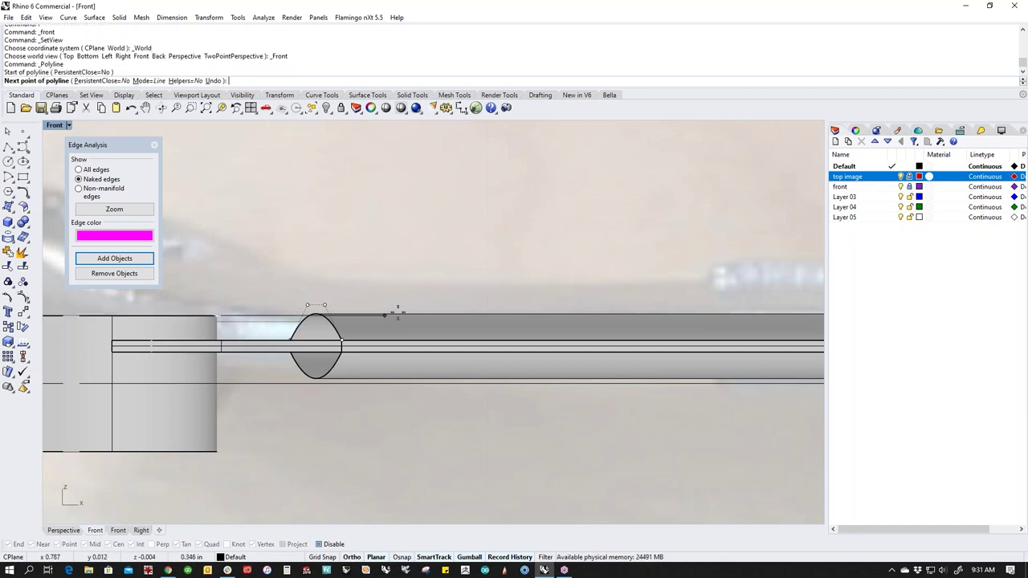
{"action": "left_click", "coordinate": [462, 310], "text": "shift"}
{"action": "right_click", "coordinate": [458, 320]}
Step: Move the joined handle polysurface slightly down so its crown sits just below the reference line
{"action": "scroll", "coordinate": [323, 319], "scroll_direction": "up", "scroll_amount": 6}
{"action": "left_click", "coordinate": [364, 347]}
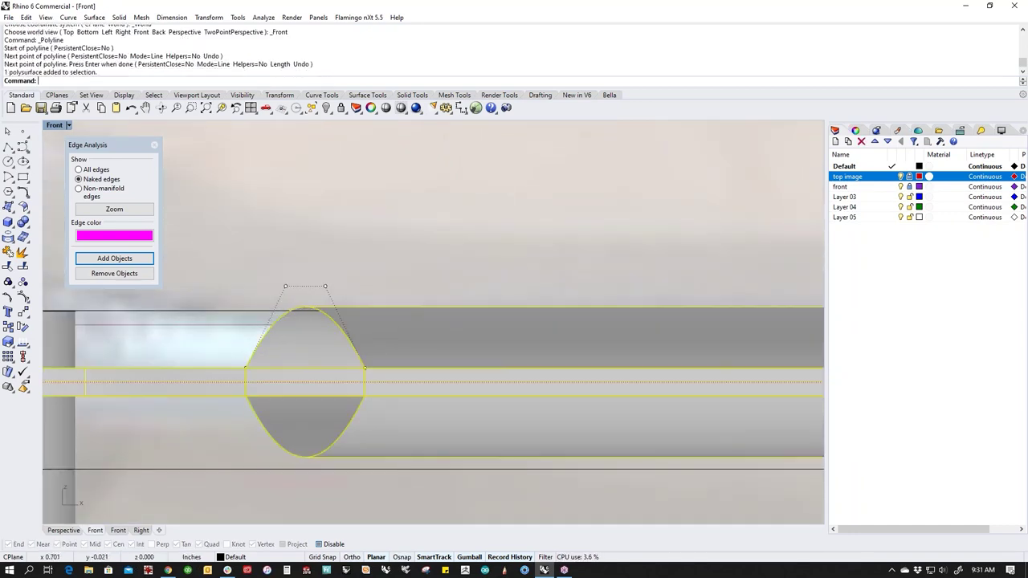
{"action": "scroll", "coordinate": [368, 347], "scroll_direction": "up", "scroll_amount": 1}
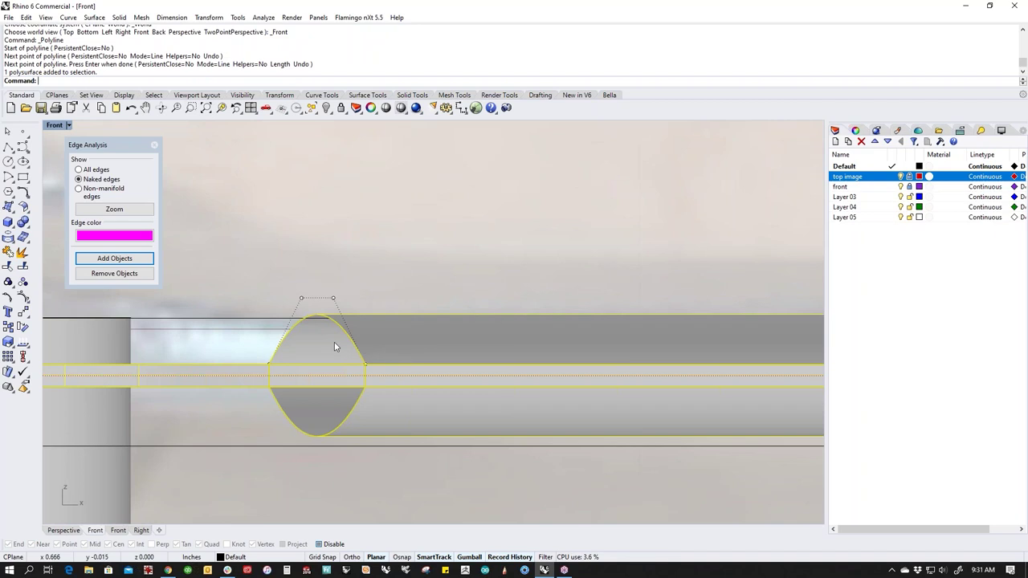
{"action": "scroll", "coordinate": [331, 342], "scroll_direction": "up", "scroll_amount": 1}
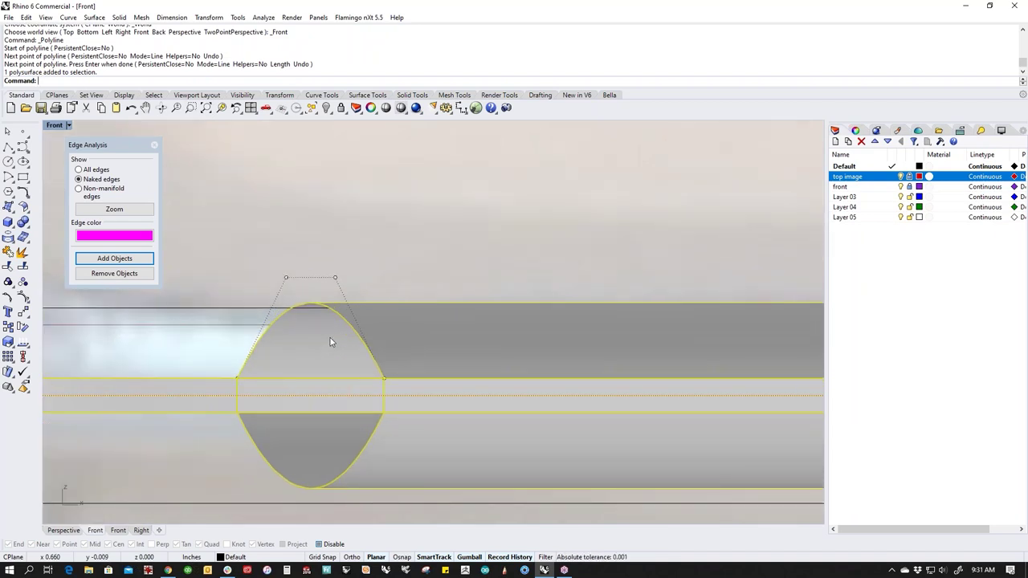
{"action": "key", "text": "Escape"}
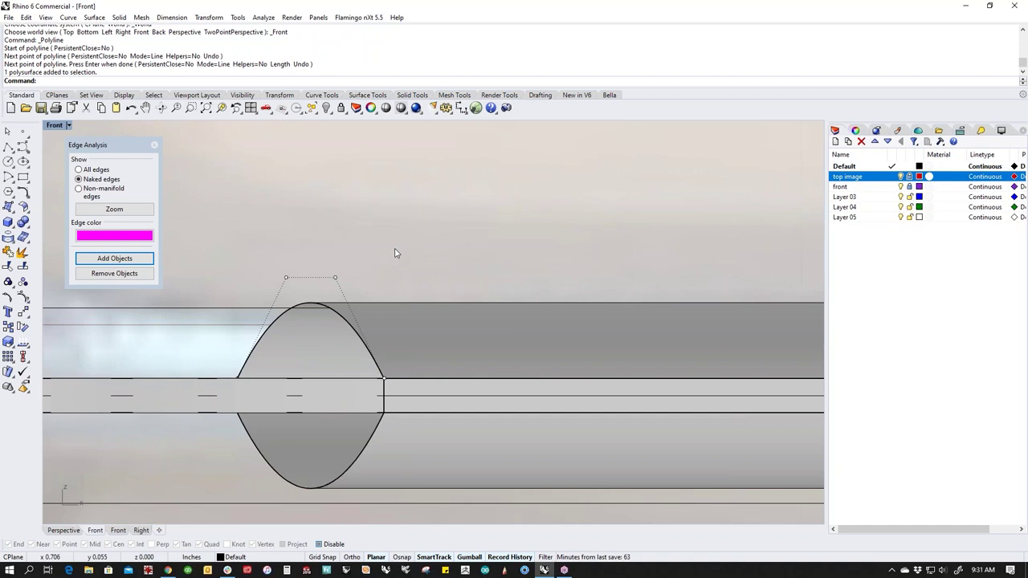
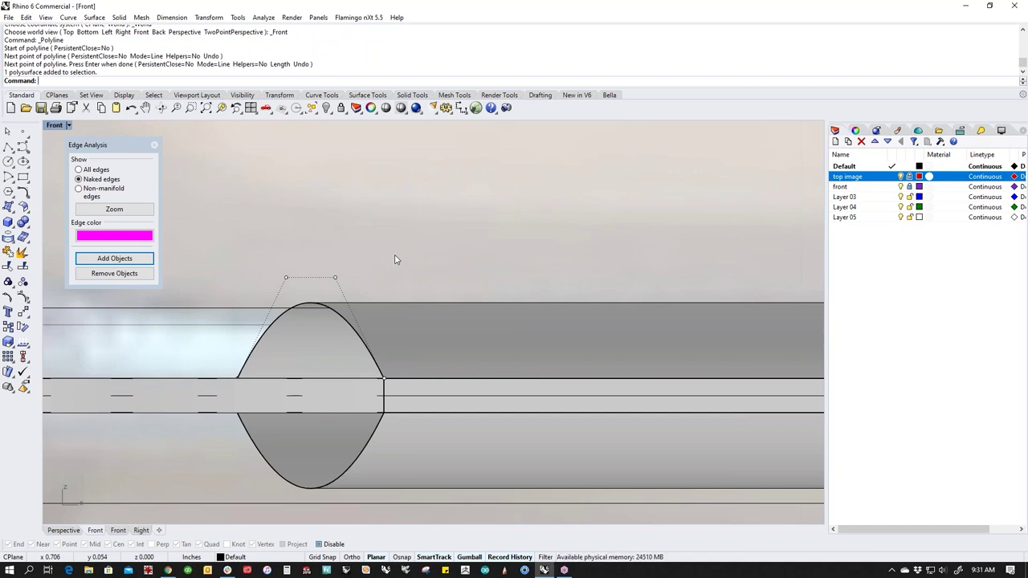
{"action": "left_click", "coordinate": [331, 352]}
{"action": "scroll", "coordinate": [334, 350], "scroll_direction": "down", "scroll_amount": 4}
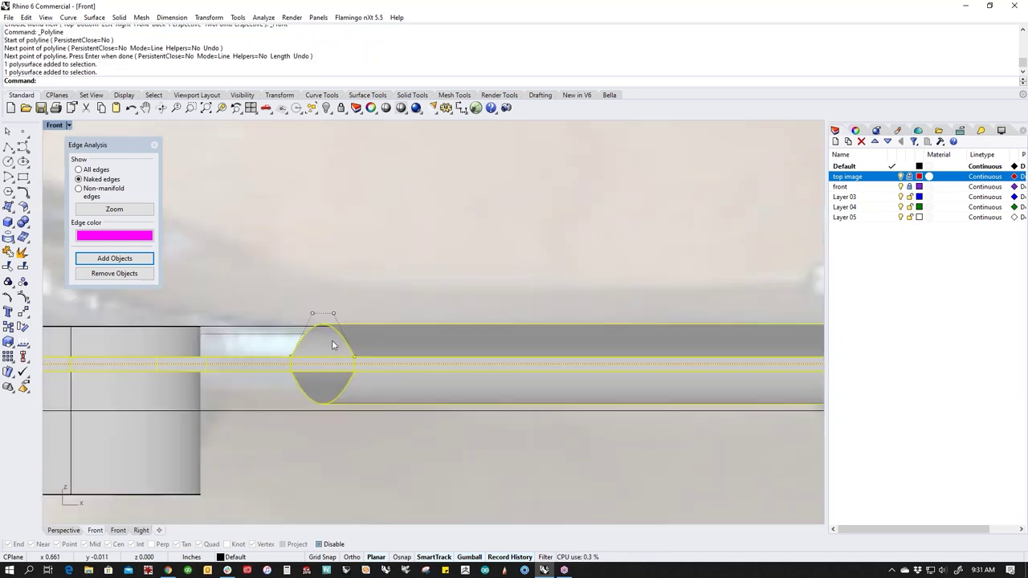
{"action": "scroll", "coordinate": [369, 333], "scroll_direction": "up", "scroll_amount": 6}
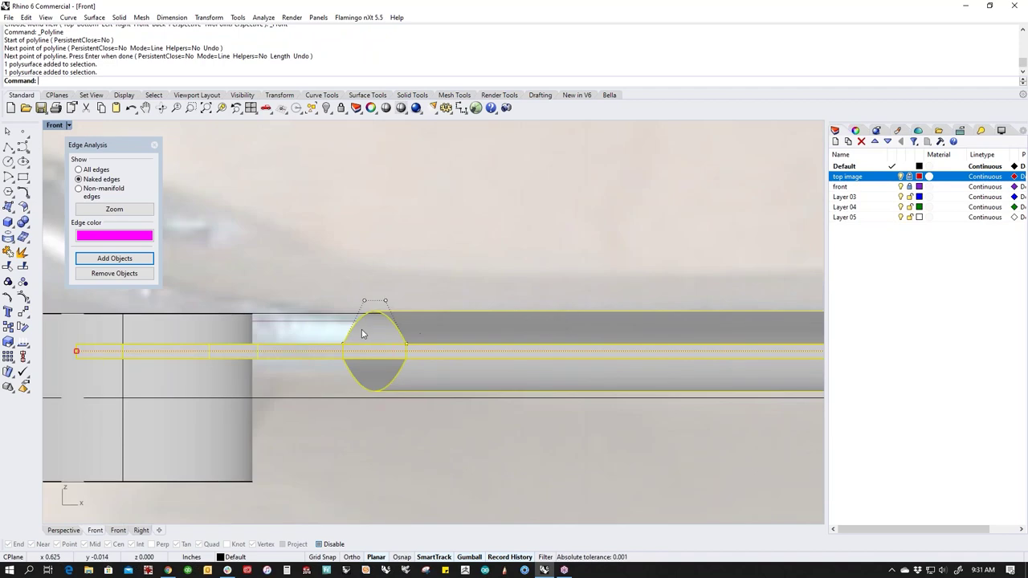
{"action": "left_click_drag", "start_coordinate": [383, 331], "coordinate": [383, 336]}
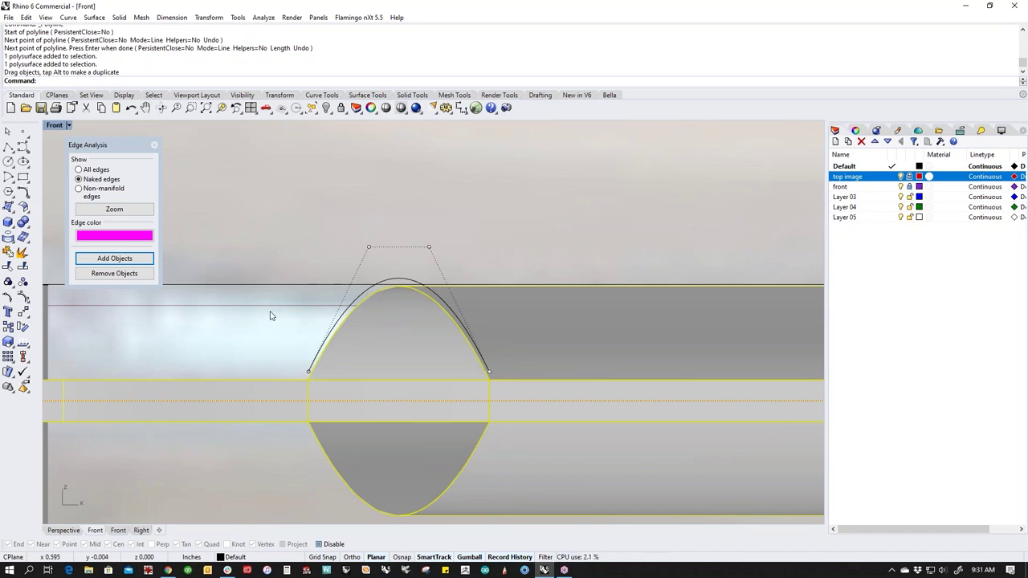
Step: Examine the open gap between the handle's crowned end and the ring in perspective by selecting its curve and edge
{"action": "scroll", "coordinate": [271, 316], "scroll_direction": "down", "scroll_amount": 10}
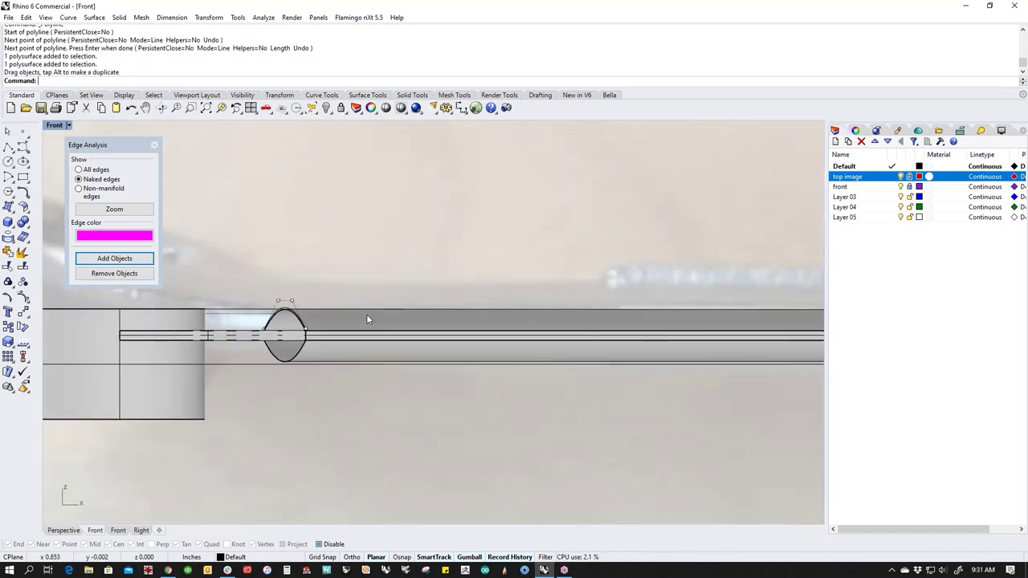
{"action": "key", "text": "ctrl+F4"}
{"action": "right_click_drag", "start_coordinate": [367, 316], "coordinate": [342, 383]}
{"action": "scroll", "coordinate": [320, 365], "scroll_direction": "up", "scroll_amount": 4}
{"action": "scroll", "coordinate": [284, 337], "scroll_direction": "up", "scroll_amount": 4}
{"action": "right_click_drag", "start_coordinate": [266, 318], "coordinate": [362, 379]}
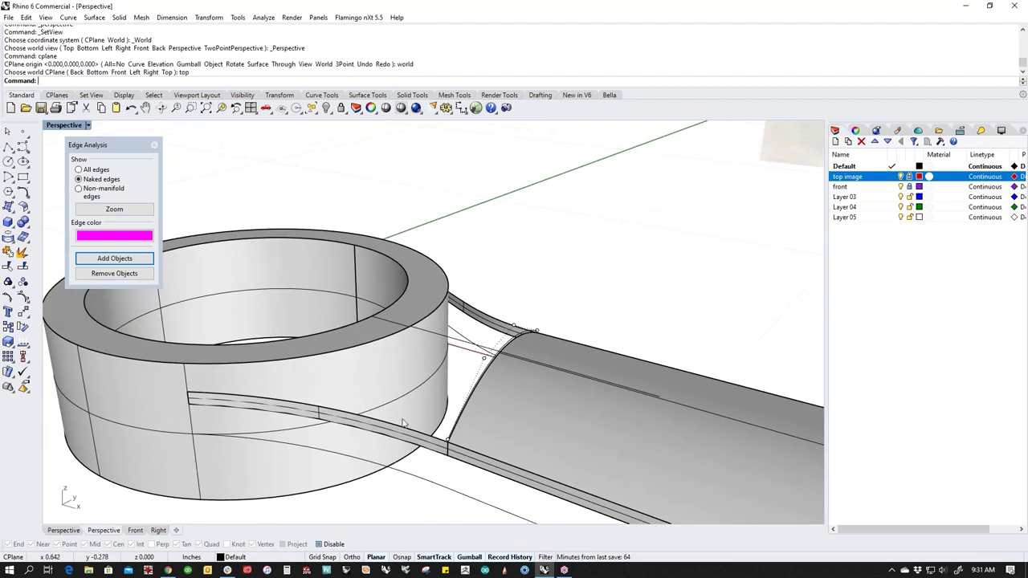
{"action": "left_click", "coordinate": [394, 344]}
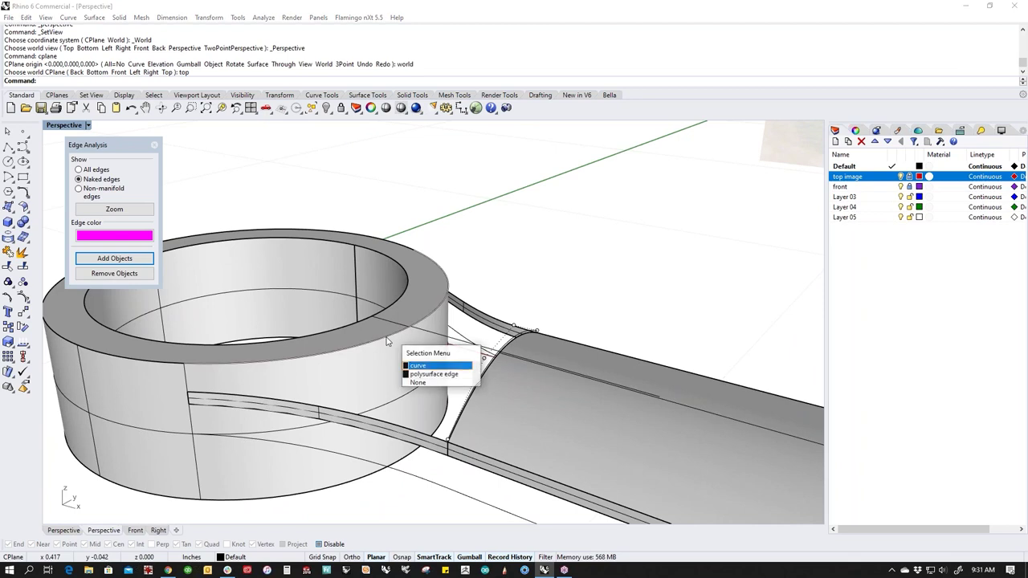
{"action": "left_click", "coordinate": [432, 375]}
{"action": "left_click", "coordinate": [473, 399], "text": "ctrl+shift"}
{"action": "left_click", "coordinate": [548, 273]}
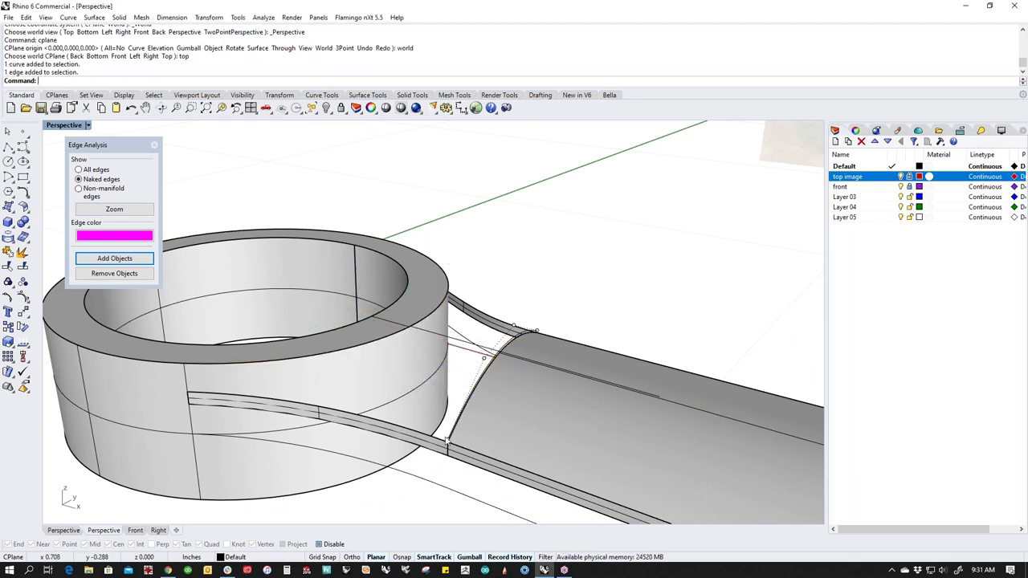
{"action": "right_click_drag", "start_coordinate": [449, 392], "coordinate": [508, 328]}
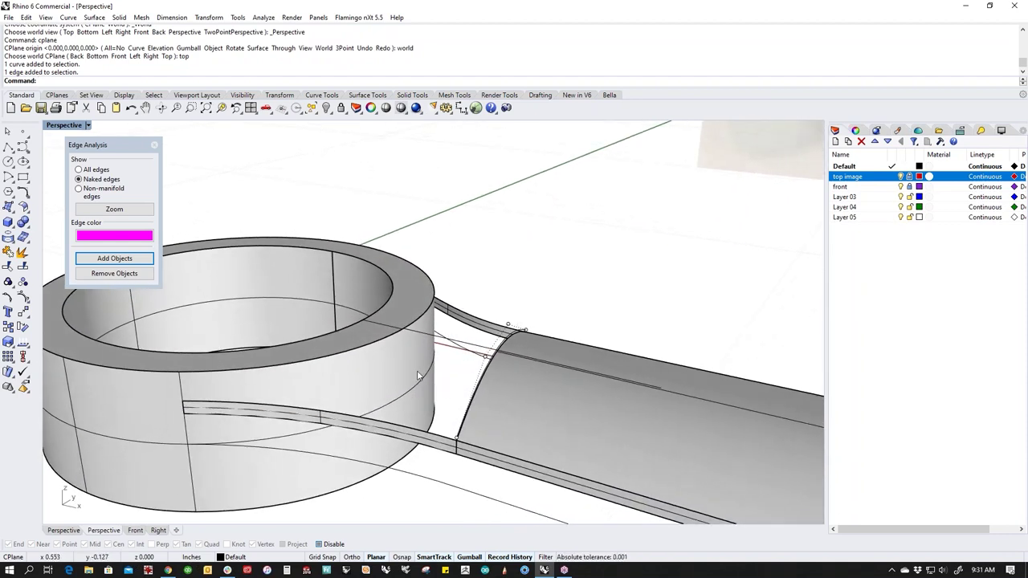
Step: Start a surface blend between the handle's arched end edge and the ring's upper outer edge
{"action": "middle_click", "coordinate": [410, 374]}
{"action": "left_click", "coordinate": [394, 348]}
{"action": "left_click", "coordinate": [359, 354]}
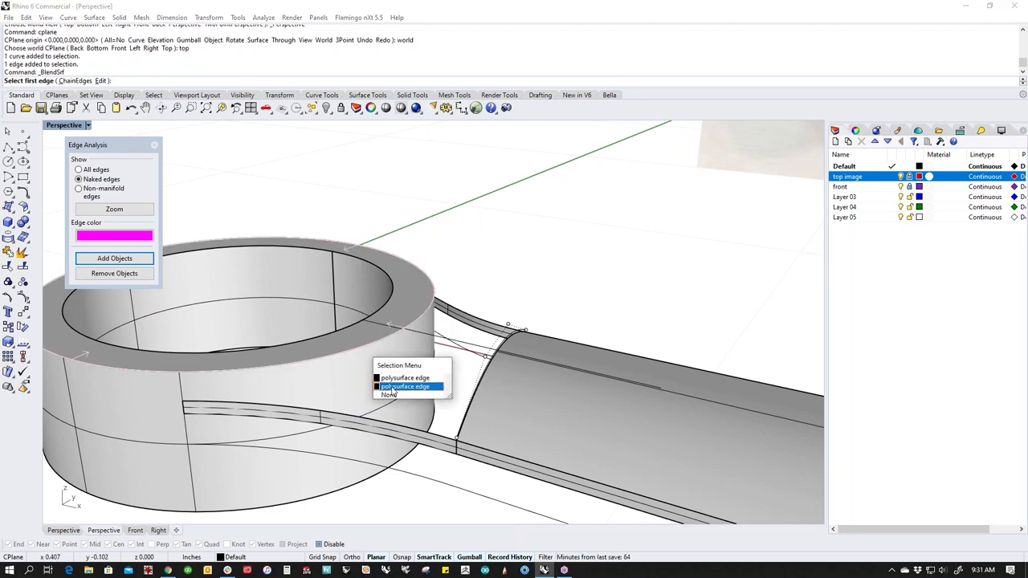
{"action": "left_click", "coordinate": [481, 248]}
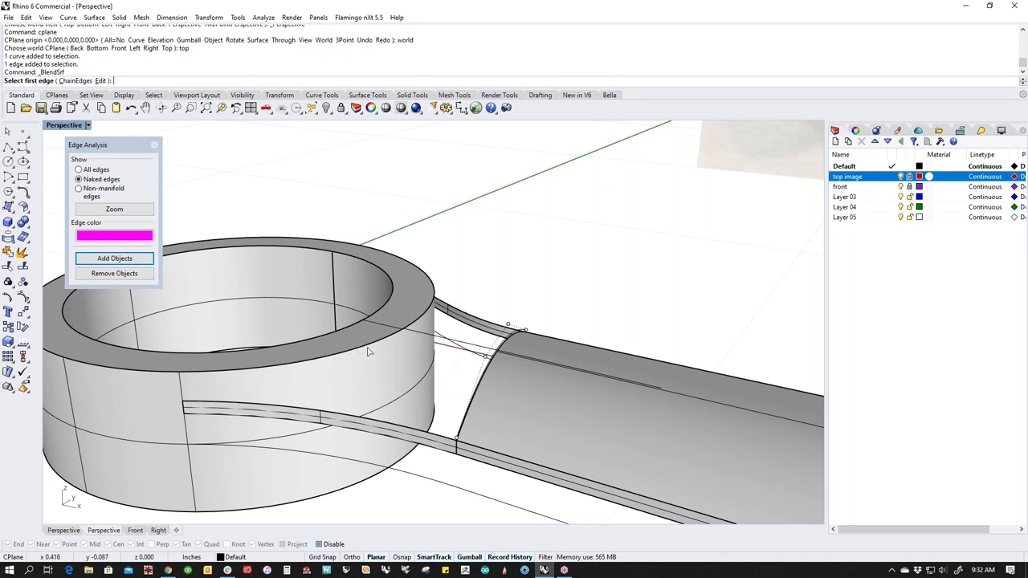
{"action": "right_click_drag", "start_coordinate": [555, 340], "coordinate": [363, 394]}
{"action": "left_click", "coordinate": [359, 394]}
{"action": "left_click", "coordinate": [512, 376]}
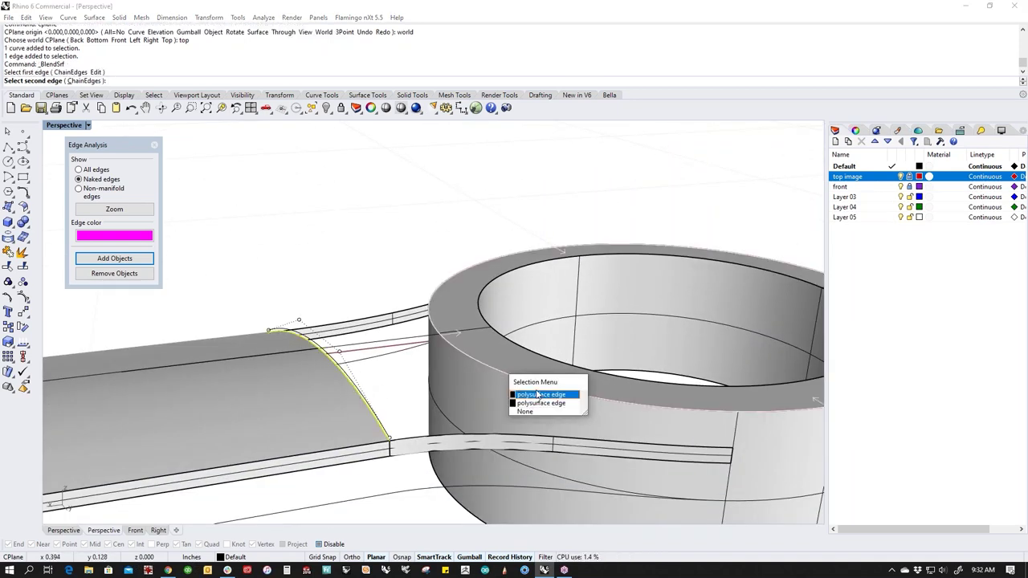
{"action": "left_click", "coordinate": [537, 394]}
Step: Pick start and end points on the ring's closed edge so the blend spans only the portion facing the handle
{"action": "scroll", "coordinate": [532, 393], "scroll_direction": "up", "scroll_amount": 1}
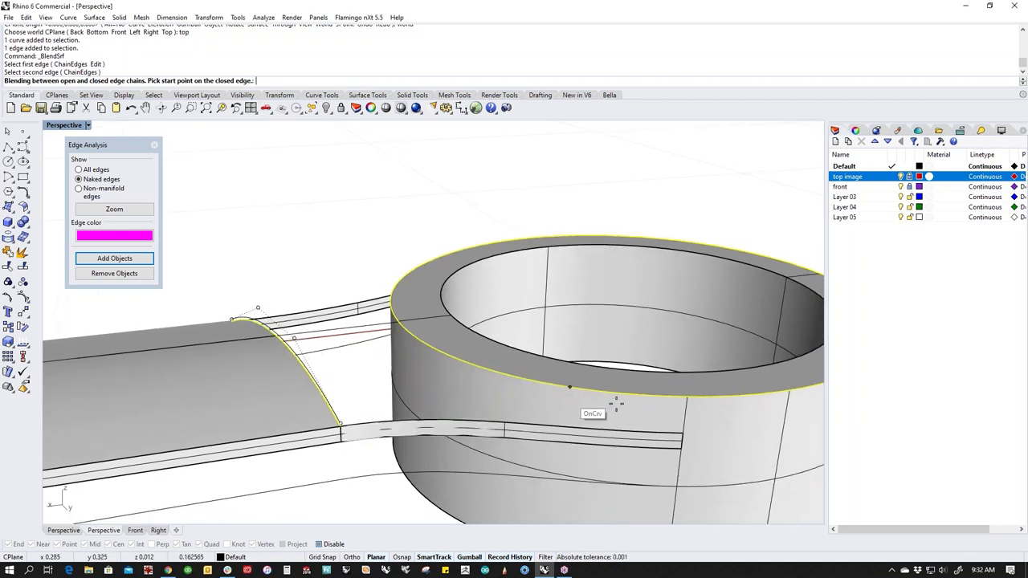
{"action": "left_click", "coordinate": [686, 399]}
{"action": "right_click_drag", "start_coordinate": [603, 394], "coordinate": [743, 408]}
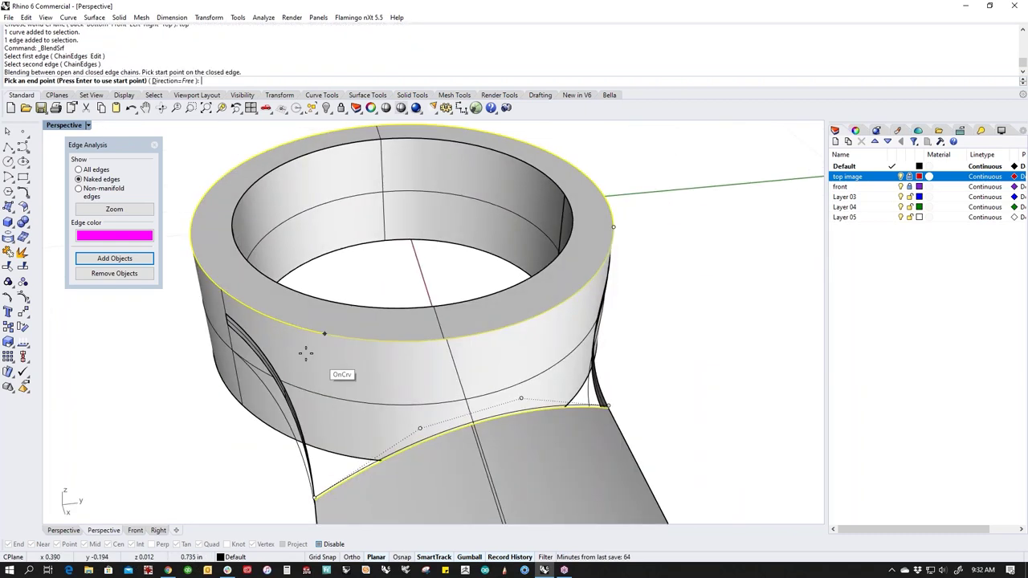
{"action": "left_click", "coordinate": [222, 290]}
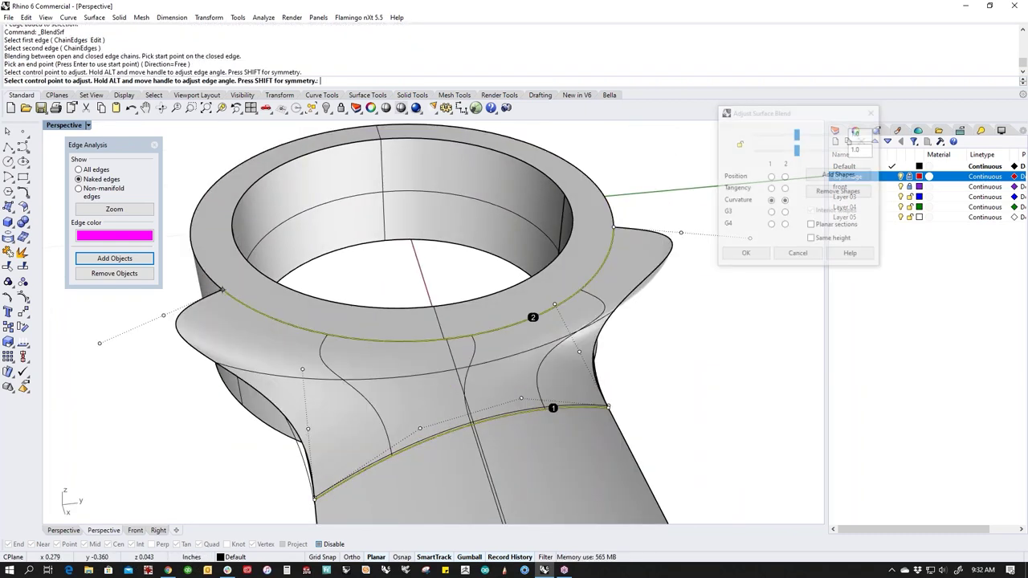
{"action": "right_click_drag", "start_coordinate": [366, 382], "coordinate": [394, 367]}
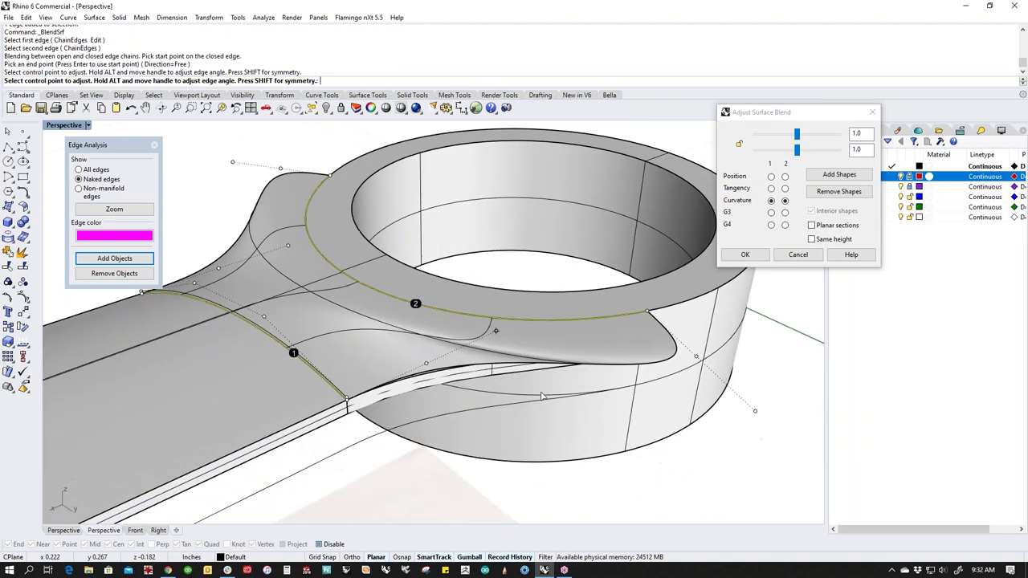
Step: Set the blend continuity to Position at the ring edge and Tangency at the handle edge
{"action": "left_click", "coordinate": [785, 176]}
{"action": "right_click_drag", "start_coordinate": [470, 332], "coordinate": [544, 418]}
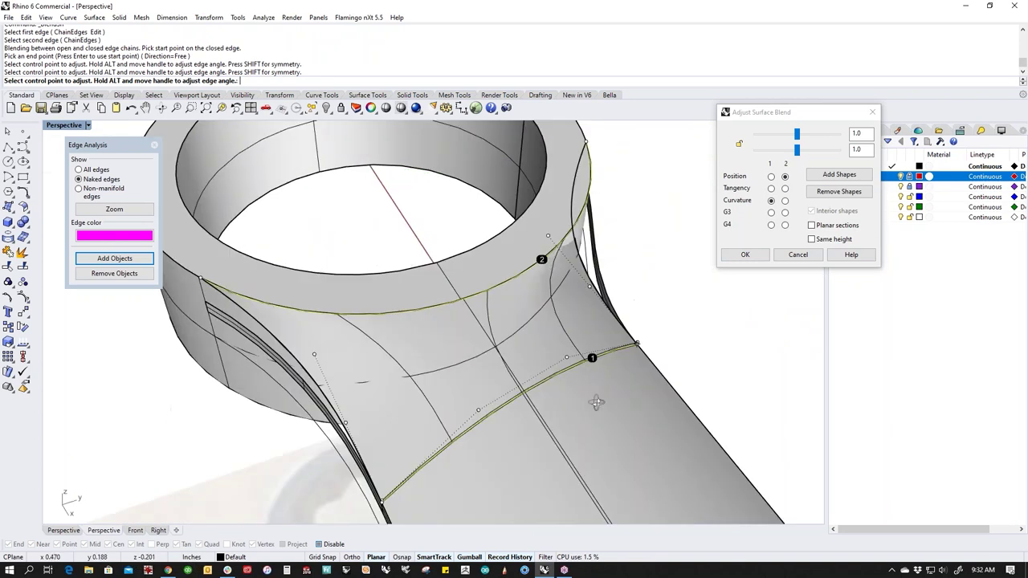
{"action": "left_click", "coordinate": [771, 187]}
{"action": "right_click_drag", "start_coordinate": [562, 369], "coordinate": [529, 256]}
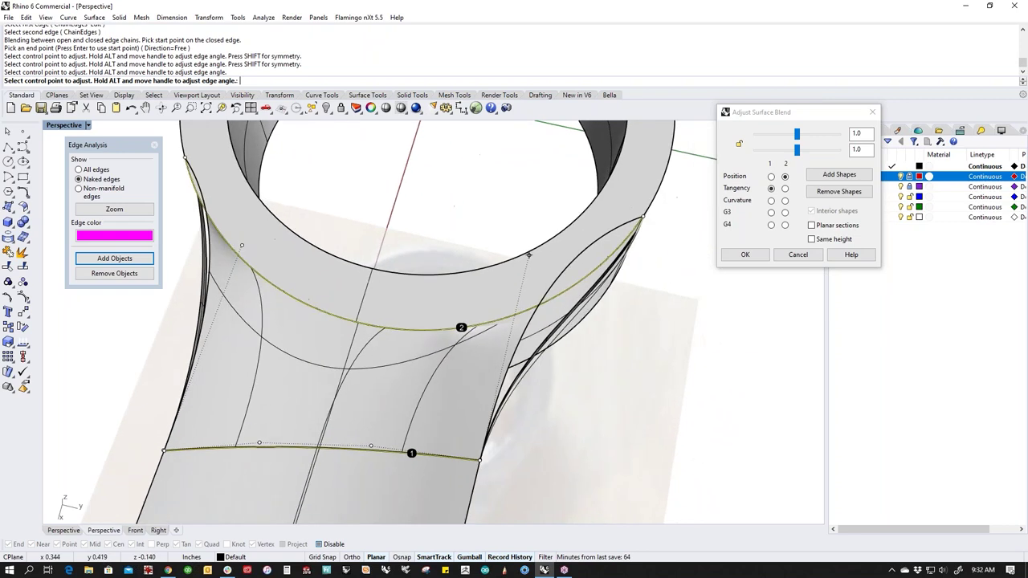
Step: Shorten the blend's control handle on one side and slide its end along the ring edge to the ring's vertical isocurve
{"action": "left_click", "coordinate": [530, 257]}
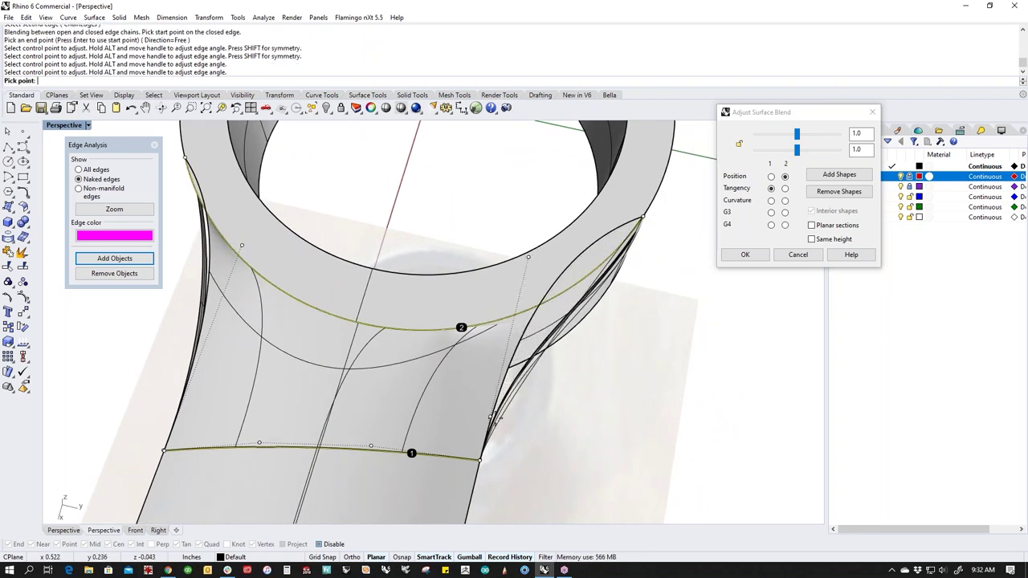
{"action": "left_click", "coordinate": [492, 407]}
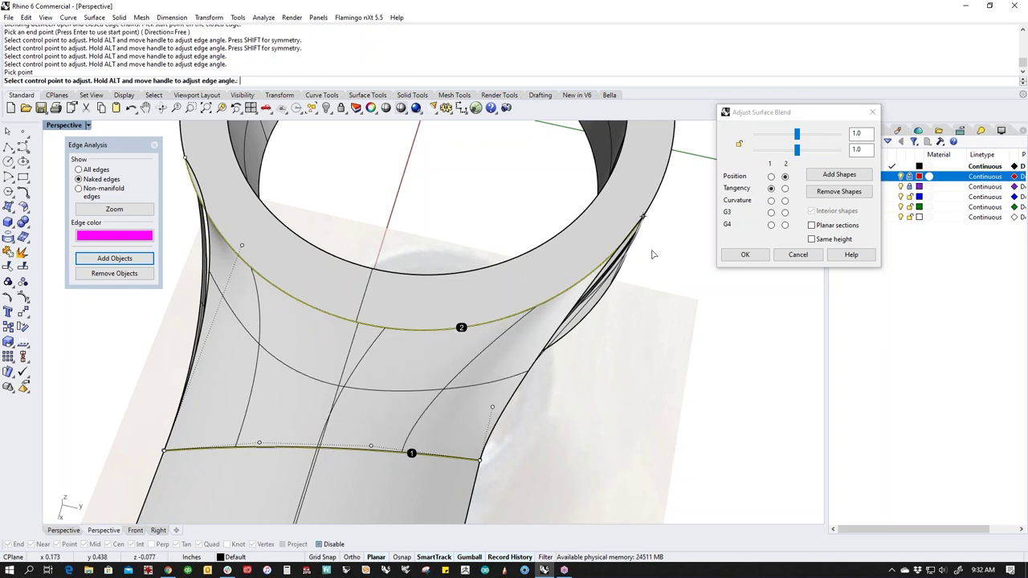
{"action": "left_click", "coordinate": [642, 217]}
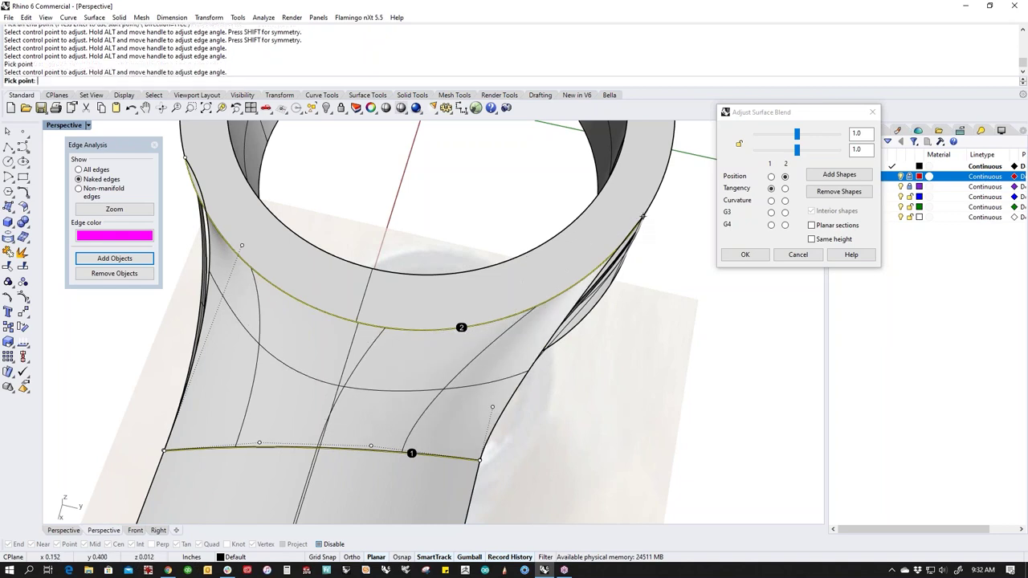
{"action": "left_click", "coordinate": [631, 261]}
{"action": "right_click_drag", "start_coordinate": [614, 335], "coordinate": [537, 296]}
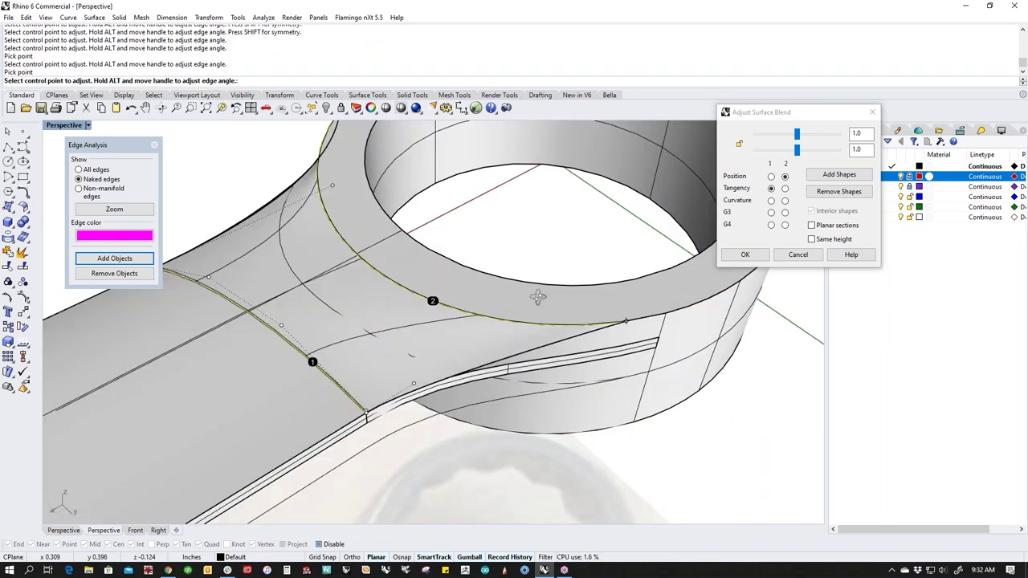
{"action": "scroll", "coordinate": [623, 331], "scroll_direction": "up", "scroll_amount": 5}
{"action": "left_click", "coordinate": [623, 331]}
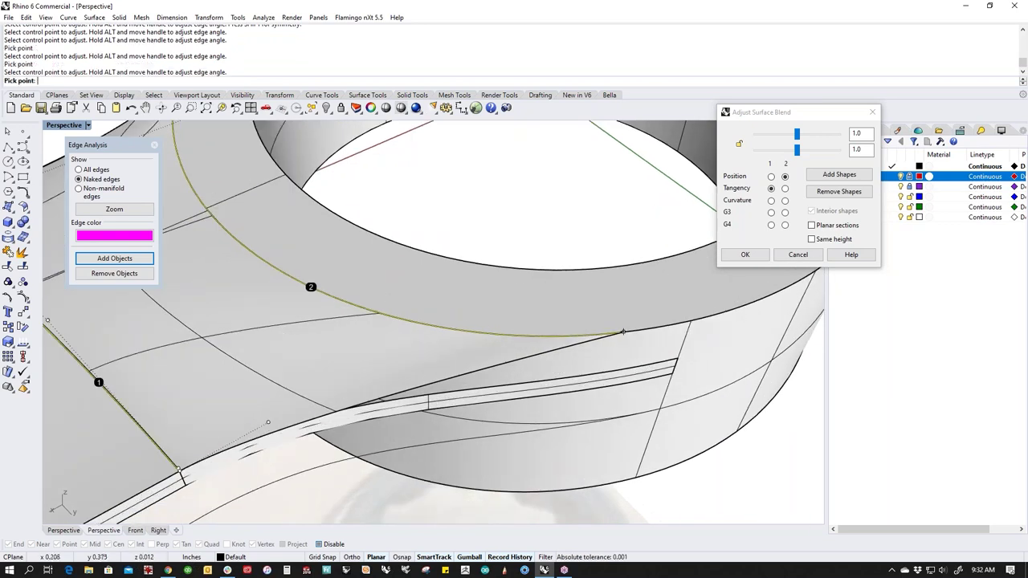
{"action": "left_click", "coordinate": [691, 321]}
Step: Align the blend's opposite end on the ring edge with the vertical isocurve above the other rail's end
{"action": "right_click_drag", "start_coordinate": [581, 364], "coordinate": [267, 318]}
{"action": "scroll", "coordinate": [266, 318], "scroll_direction": "up", "scroll_amount": 3}
{"action": "left_click", "coordinate": [233, 310]}
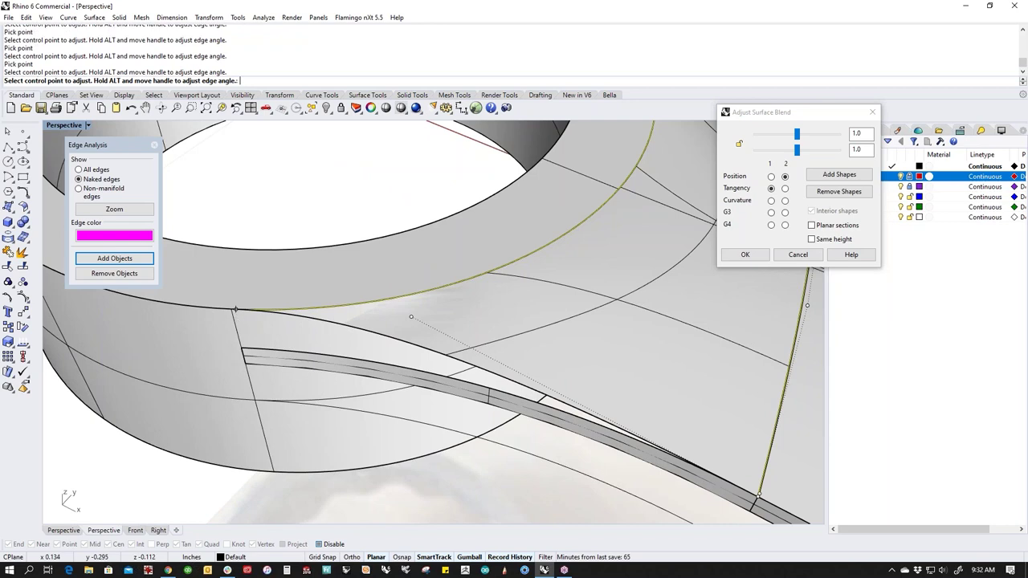
{"action": "left_click", "coordinate": [234, 309]}
{"action": "scroll", "coordinate": [397, 324], "scroll_direction": "down", "scroll_amount": 3}
{"action": "right_click_drag", "start_coordinate": [397, 323], "coordinate": [329, 309]}
Step: Add a cross-section shape along the blend's centerline between both edges and finish the blend surface
{"action": "left_click", "coordinate": [839, 175]}
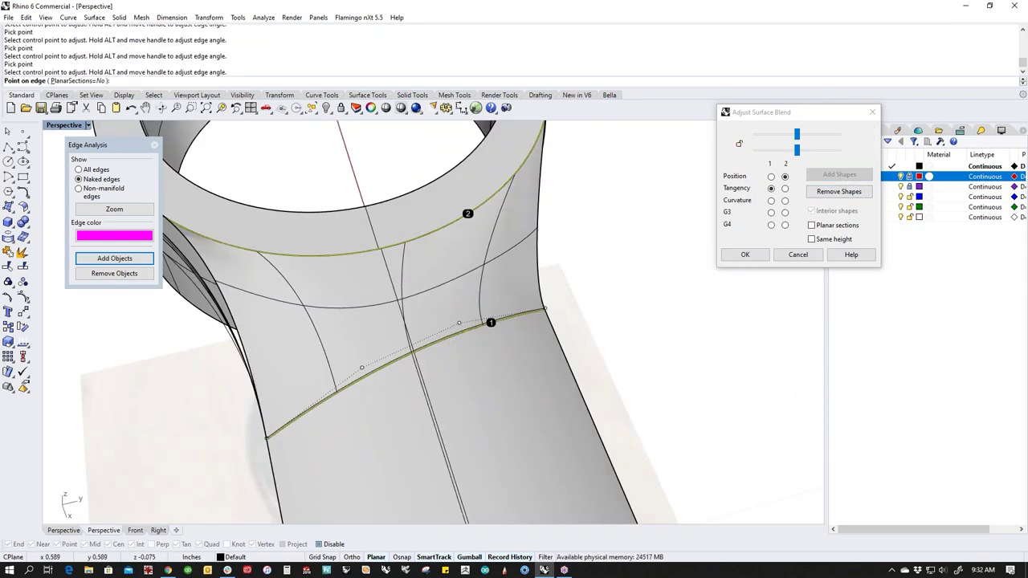
{"action": "left_click", "coordinate": [414, 354]}
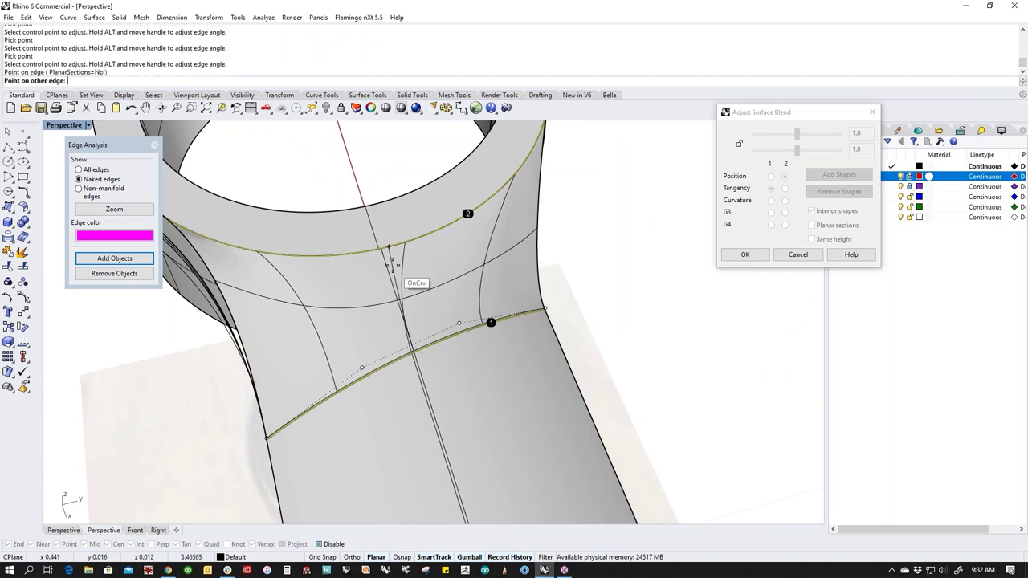
{"action": "left_click", "coordinate": [383, 255]}
{"action": "right_click_drag", "start_coordinate": [424, 293], "coordinate": [429, 404]}
{"action": "right_click", "coordinate": [456, 370]}
{"action": "left_click", "coordinate": [466, 396]}
{"action": "right_click", "coordinate": [465, 393]}
{"action": "scroll", "coordinate": [464, 392], "scroll_direction": "down", "scroll_amount": 5}
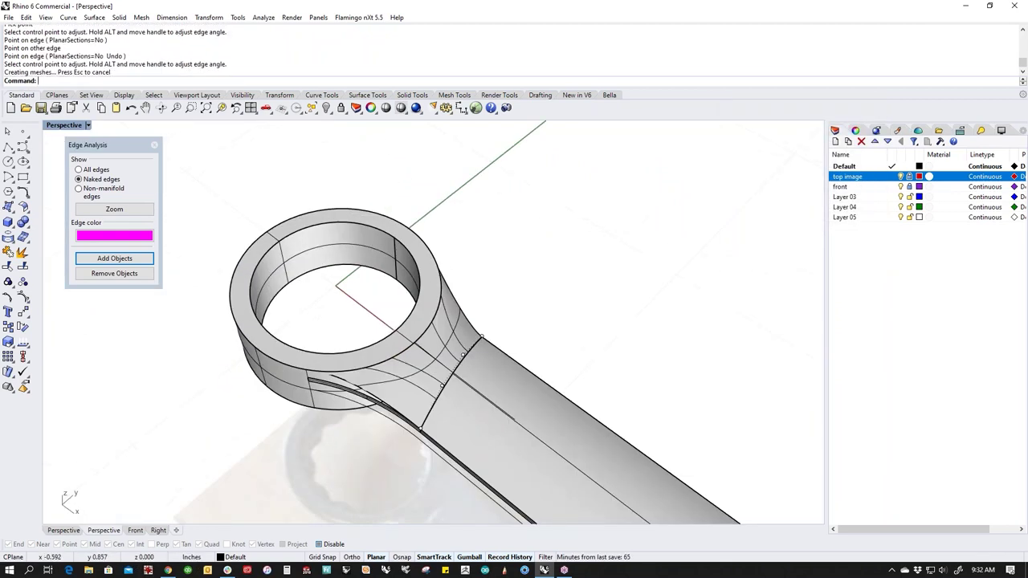
Step: Shade the view and examine the blend surface between the handle and ring from several angles
{"action": "left_click", "coordinate": [386, 107]}
{"action": "mouse_move", "coordinate": [489, 268]}
{"action": "right_mouse_down"}
{"action": "mouse_move", "coordinate": [448, 428]}
{"action": "mouse_move", "coordinate": [544, 259]}
{"action": "mouse_move", "coordinate": [390, 346]}
{"action": "mouse_move", "coordinate": [473, 381]}
{"action": "right_mouse_up"}
{"action": "scroll", "coordinate": [390, 346], "scroll_direction": "up", "scroll_amount": 4}
{"action": "scroll", "coordinate": [562, 346], "scroll_direction": "up", "scroll_amount": 3}
{"action": "right_click_drag", "start_coordinate": [551, 351], "coordinate": [459, 333]}
{"action": "left_click", "coordinate": [494, 227]}
{"action": "right_click_drag", "start_coordinate": [495, 226], "coordinate": [450, 294]}
{"action": "right_click_drag", "start_coordinate": [436, 344], "coordinate": [393, 443]}
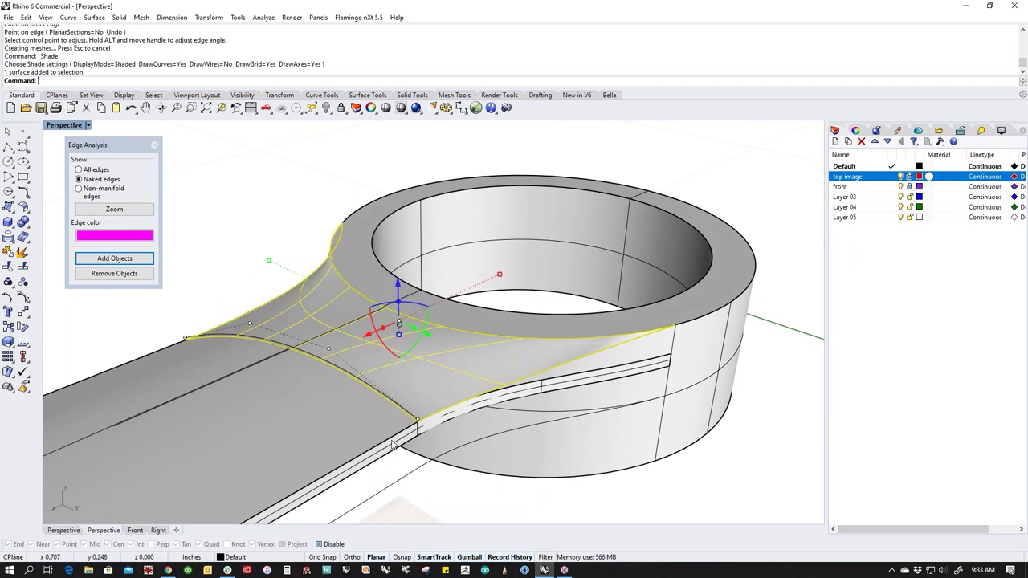
Step: Delete the blend surface between the handle and the ring
{"action": "left_click", "coordinate": [460, 447]}
{"action": "left_click", "coordinate": [318, 313]}
{"action": "left_click", "coordinate": [294, 270]}
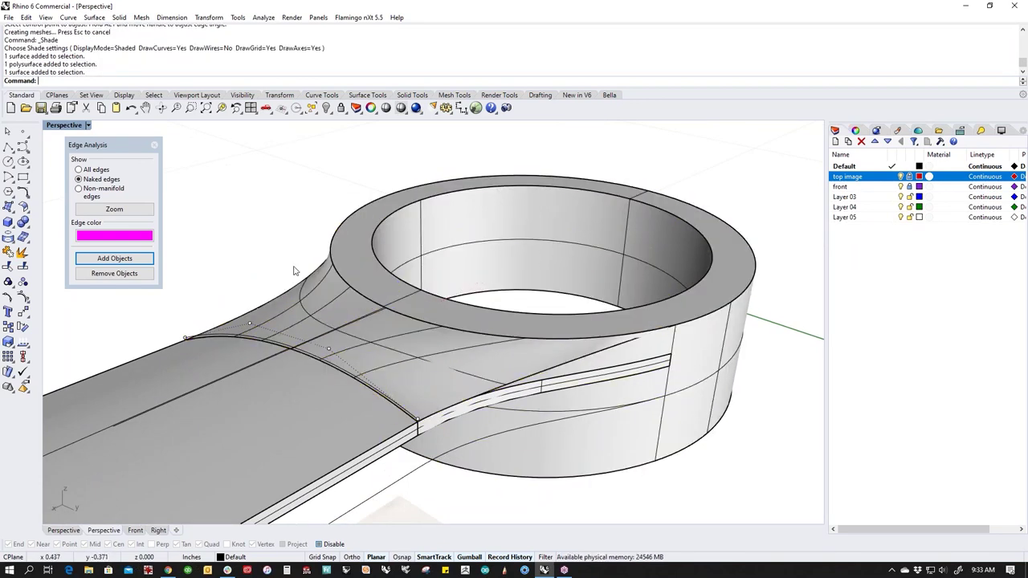
{"action": "left_click", "coordinate": [398, 356]}
{"action": "key", "text": "Delete"}
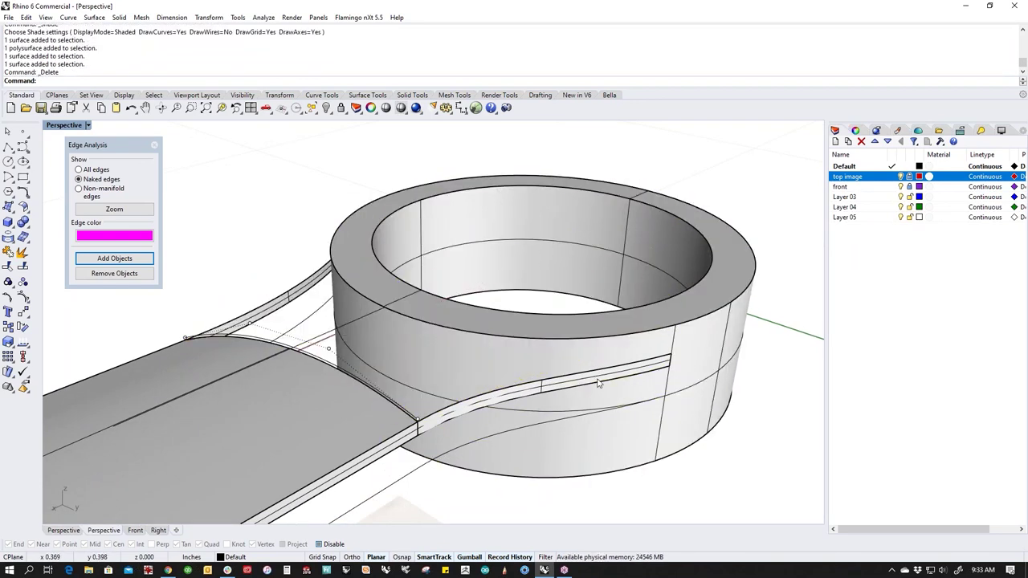
Step: Extract the ring's outer wall as a separate surface
{"action": "middle_click", "coordinate": [570, 386]}
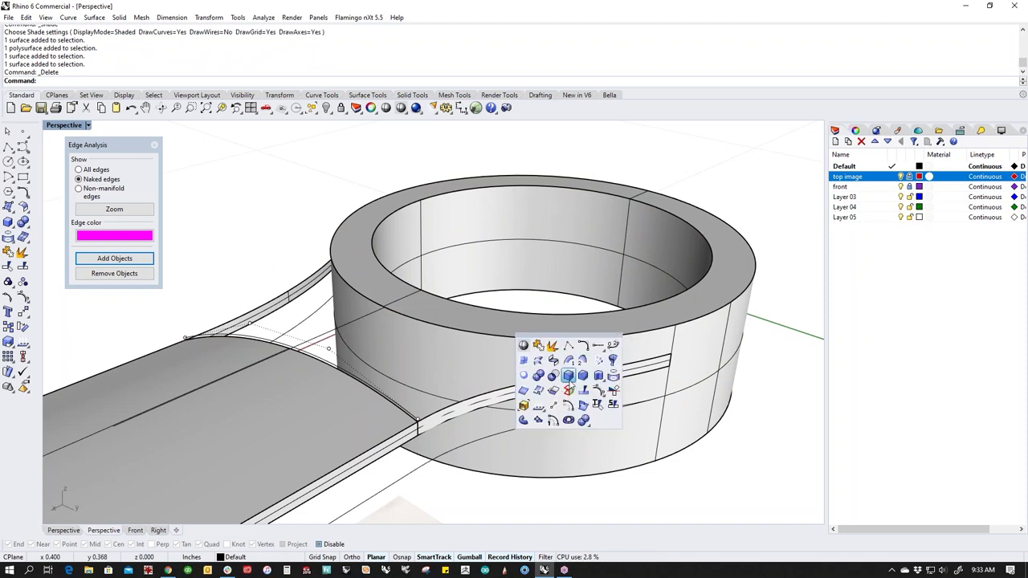
{"action": "right_click", "coordinate": [552, 345]}
{"action": "left_click", "coordinate": [516, 368]}
{"action": "right_click", "coordinate": [517, 369]}
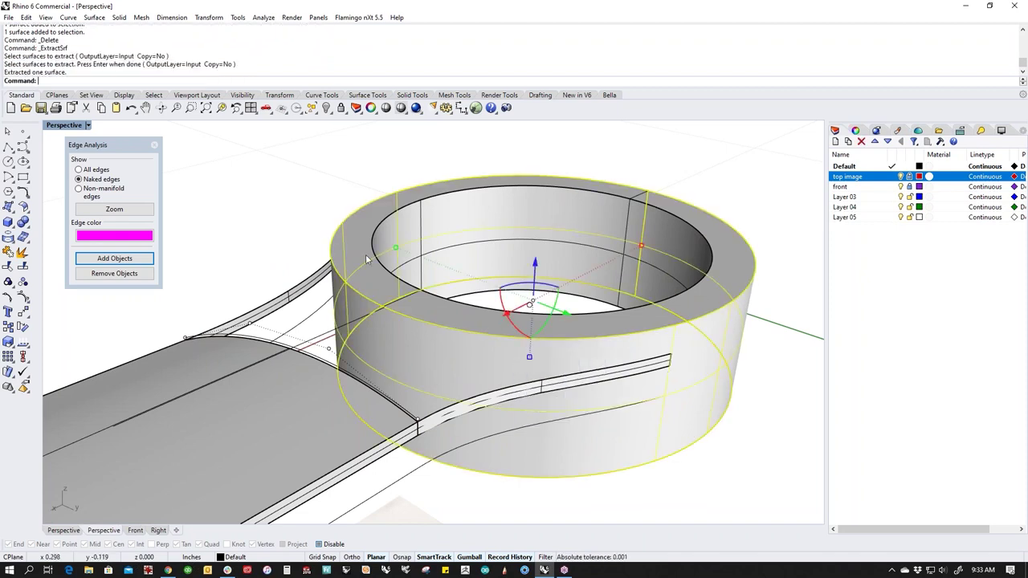
Step: Split the ring's outer wall by isocurves at the ends of both side rails and delete the piece facing the handle
{"action": "left_click", "coordinate": [279, 214]}
{"action": "middle_click", "coordinate": [280, 215]}
{"action": "left_click", "coordinate": [323, 234]}
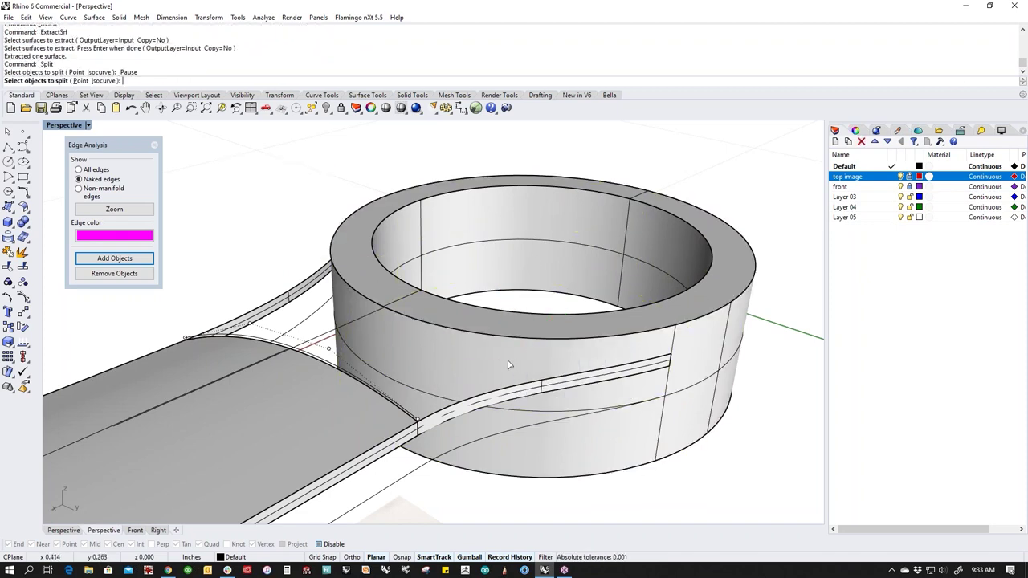
{"action": "left_click", "coordinate": [501, 363]}
{"action": "key", "text": "Return"}
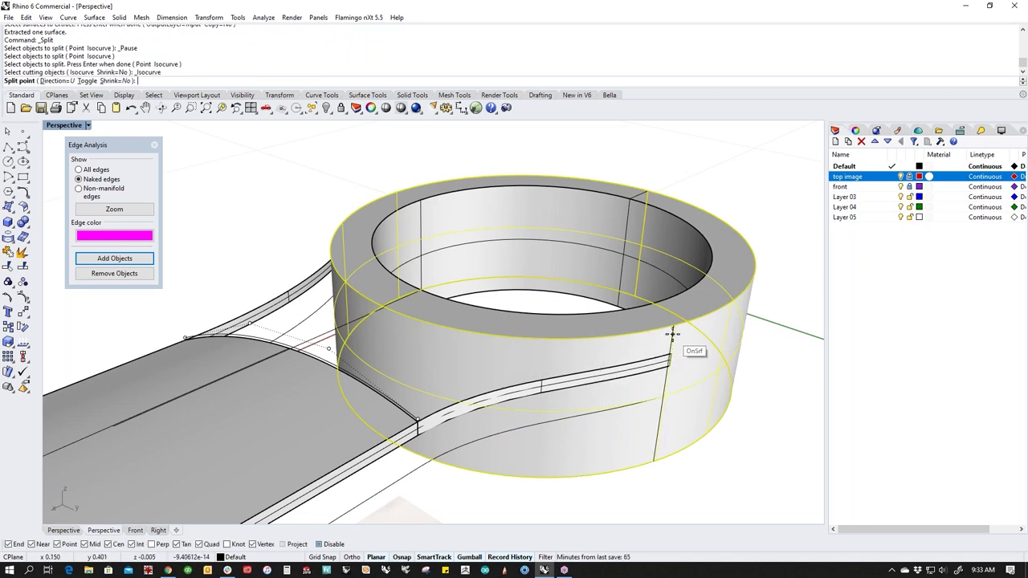
{"action": "left_click", "coordinate": [668, 354]}
{"action": "right_click_drag", "start_coordinate": [668, 354], "coordinate": [482, 419]}
{"action": "left_click", "coordinate": [169, 464]}
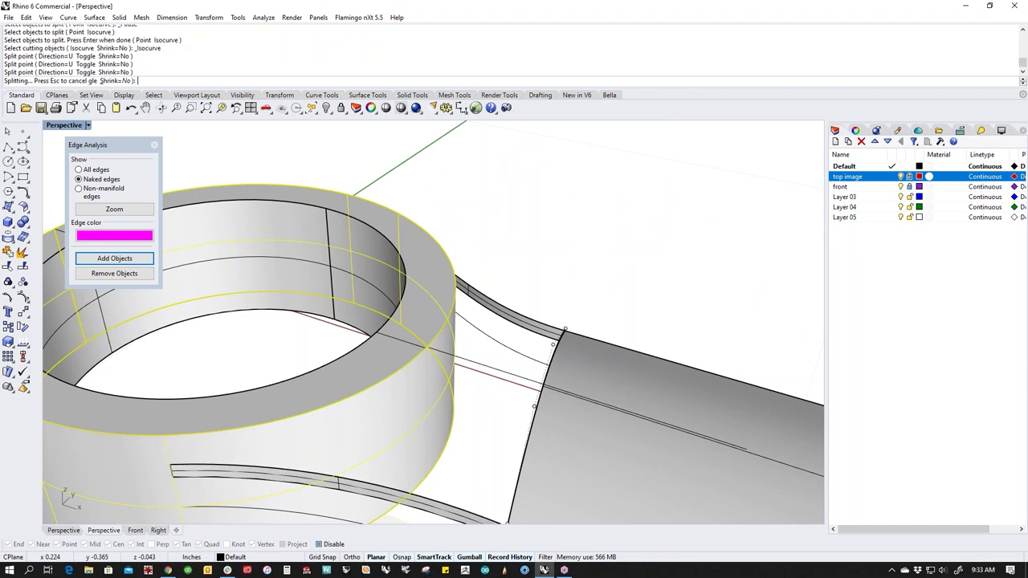
{"action": "key", "text": "Return"}
{"action": "left_click", "coordinate": [344, 434]}
{"action": "key", "text": "Delete"}
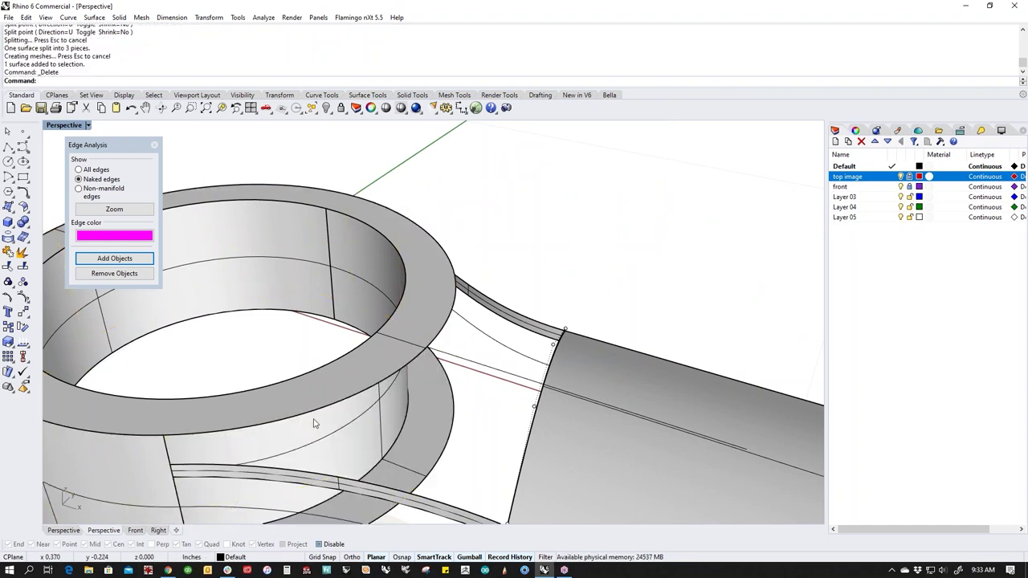
Step: Select all curves in the model and hide them
{"action": "scroll", "coordinate": [317, 423], "scroll_direction": "down", "scroll_amount": 3}
{"action": "type", "text": "cc"}
{"action": "key", "text": "Return"}
{"action": "type", "text": "h"}
{"action": "key", "text": "Return"}
{"action": "scroll", "coordinate": [409, 426], "scroll_direction": "up", "scroll_amount": 2}
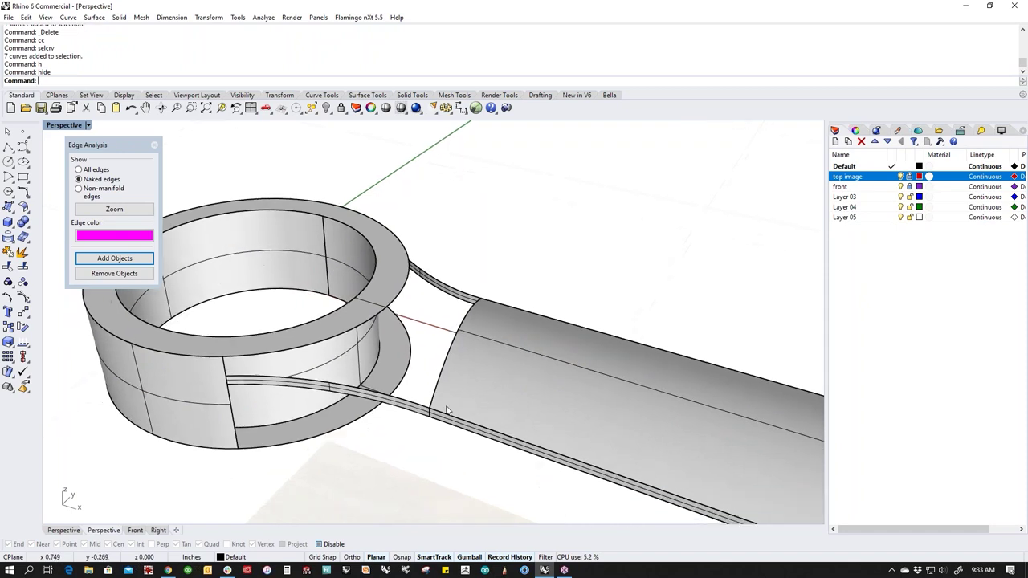
Step: Create a blend curve from the cut ring wall's top edge to the handle's upper side edge on one side
{"action": "left_click", "coordinate": [438, 416], "text": "ctrl+shift"}
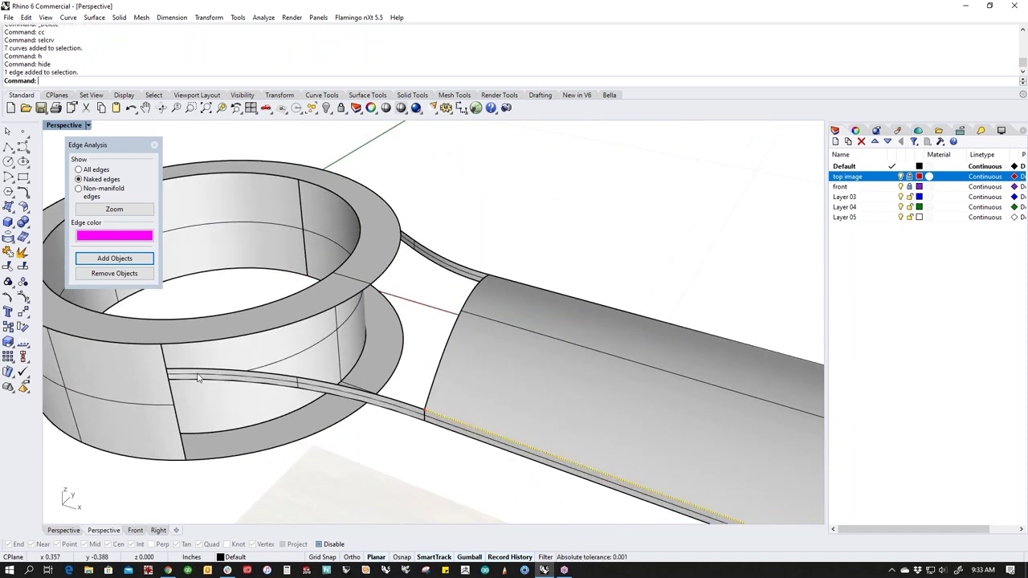
{"action": "left_click", "coordinate": [153, 350], "text": "ctrl+shift"}
{"action": "left_click", "coordinate": [193, 383]}
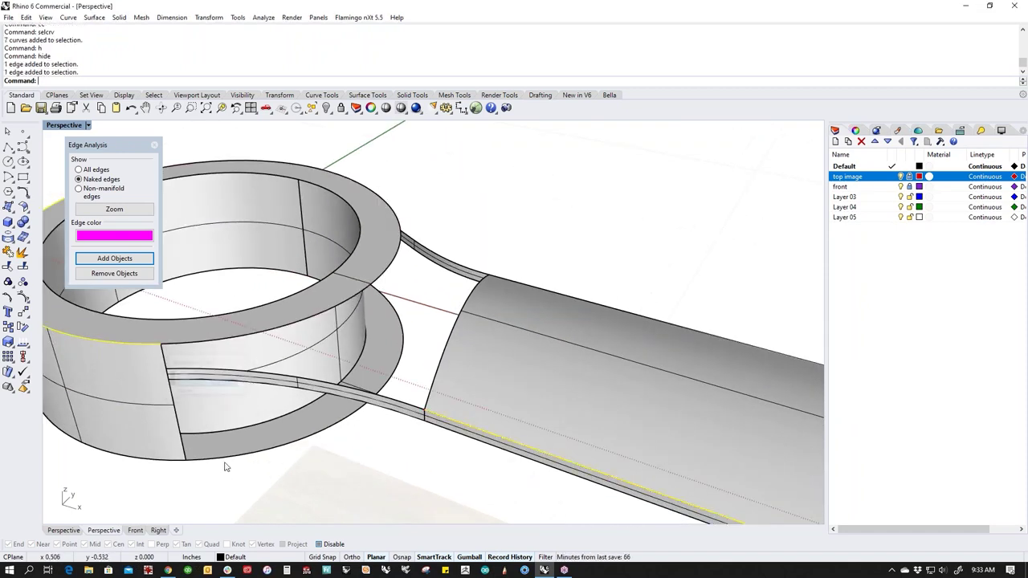
{"action": "left_click", "coordinate": [302, 483]}
{"action": "middle_click", "coordinate": [303, 472]}
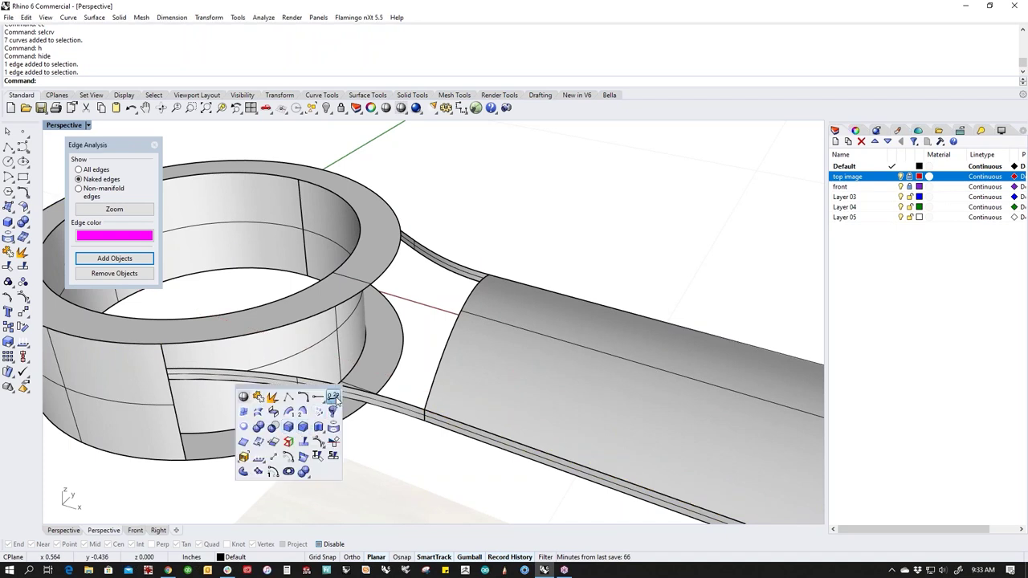
{"action": "left_click", "coordinate": [333, 397]}
{"action": "left_click", "coordinate": [162, 355]}
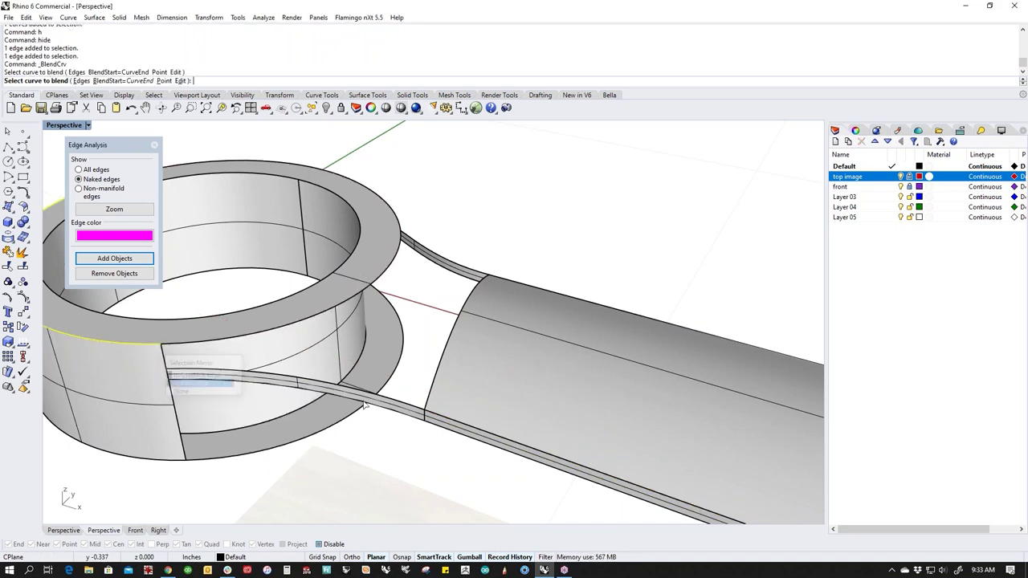
{"action": "left_click", "coordinate": [440, 415]}
{"action": "right_click_drag", "start_coordinate": [439, 415], "coordinate": [192, 460]}
{"action": "right_click", "coordinate": [530, 405]}
Step: Create a matching blend curve on the opposite side, from the handle's upper side edge to the ring wall's top edge
{"action": "right_click_drag", "start_coordinate": [534, 401], "coordinate": [454, 393]}
{"action": "right_click", "coordinate": [455, 393]}
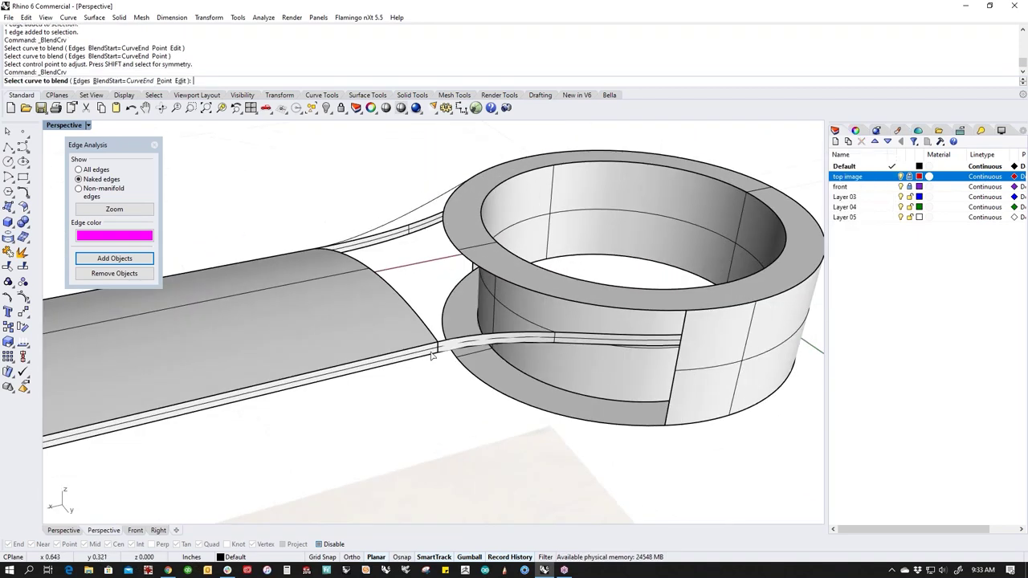
{"action": "left_click", "coordinate": [431, 352]}
{"action": "left_click", "coordinate": [695, 315]}
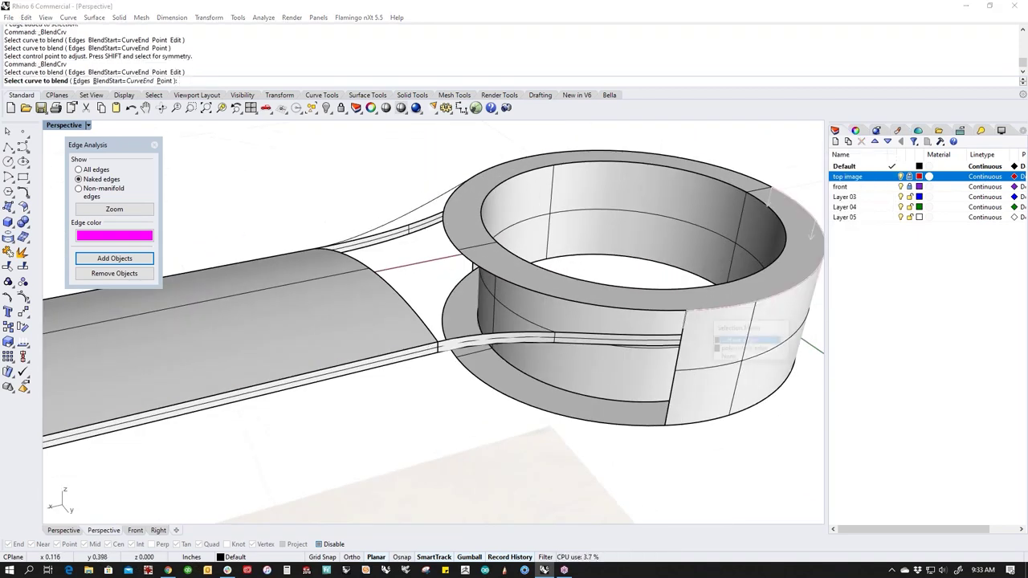
{"action": "left_click", "coordinate": [752, 350]}
{"action": "right_click_drag", "start_coordinate": [578, 440], "coordinate": [530, 458]}
{"action": "key", "text": "Return"}
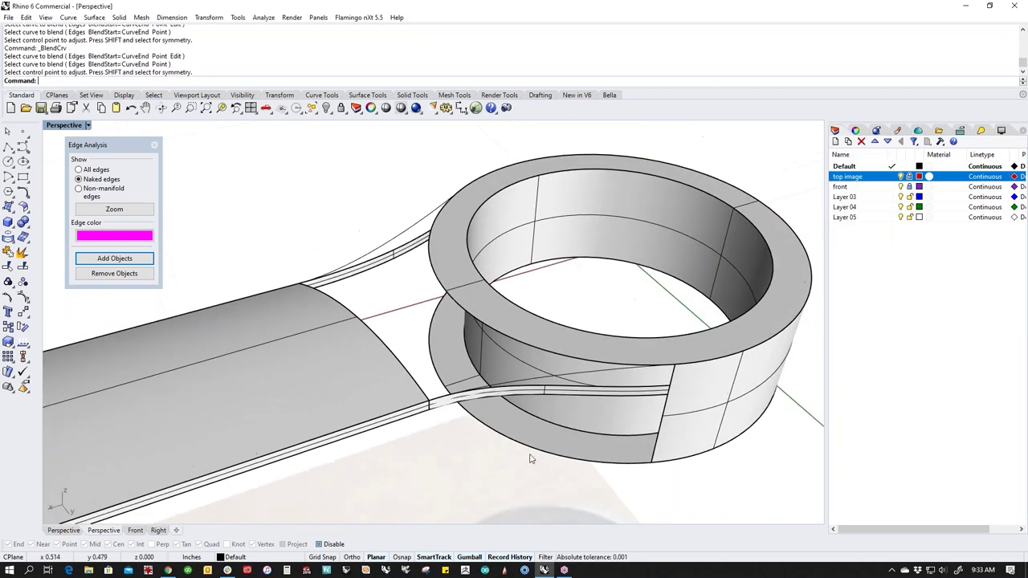
{"action": "right_click_drag", "start_coordinate": [391, 332], "coordinate": [399, 321]}
{"action": "middle_click", "coordinate": [400, 324]}
{"action": "left_click", "coordinate": [411, 300]}
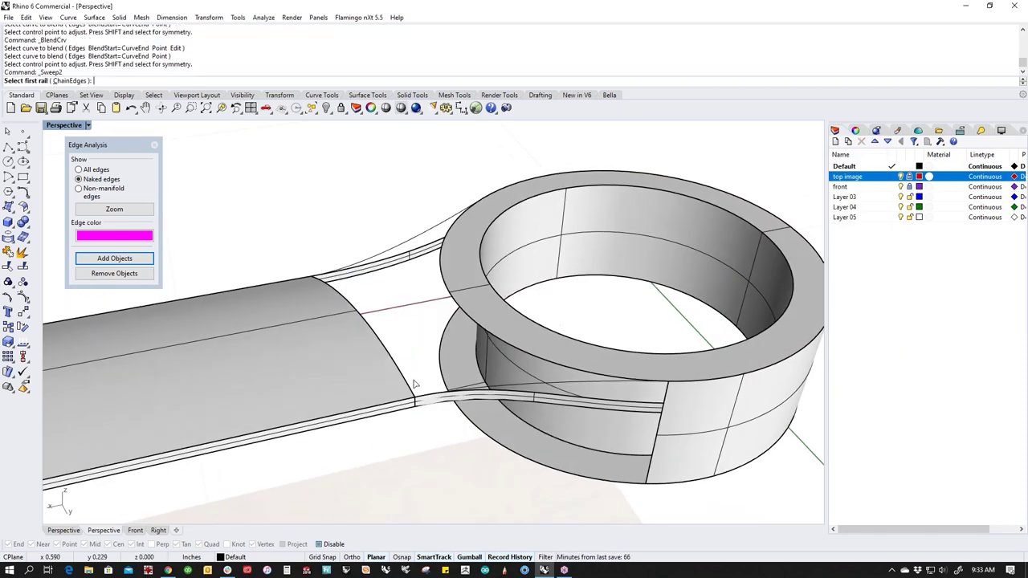
{"action": "left_click", "coordinate": [414, 389]}
{"action": "left_click", "coordinate": [549, 367]}
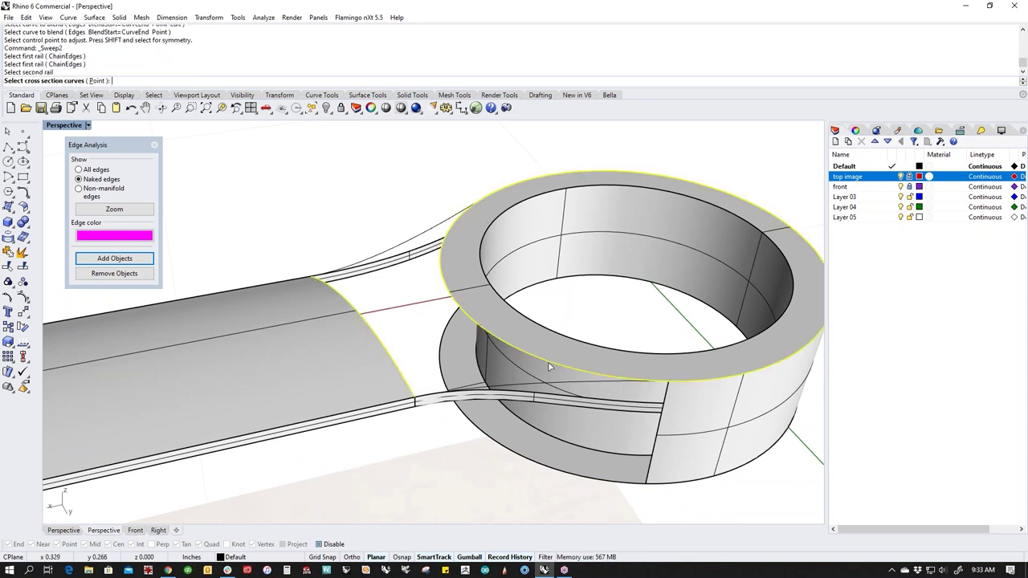
{"action": "key", "text": "Escape"}
{"action": "middle_click", "coordinate": [569, 379]}
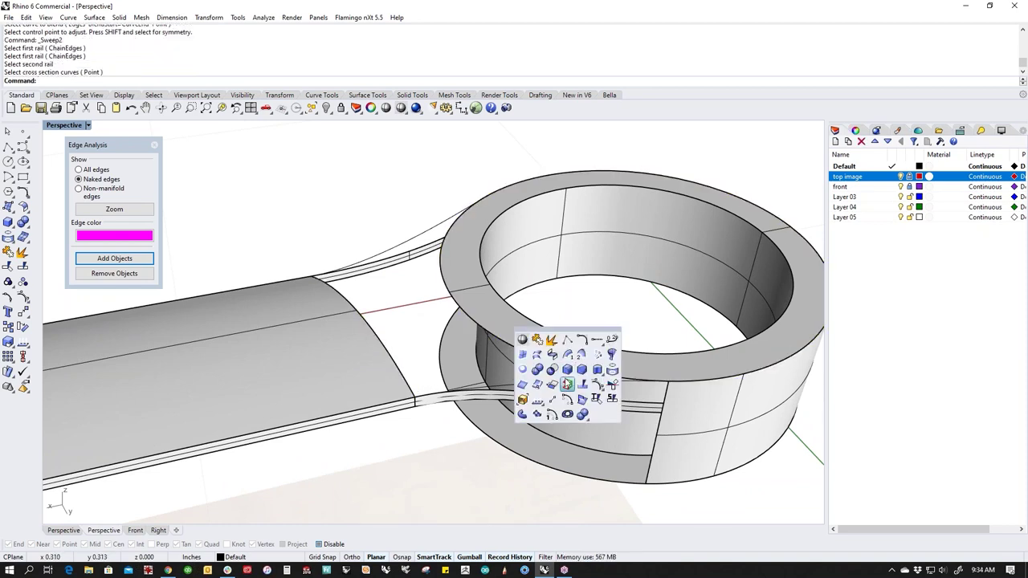
{"action": "left_click", "coordinate": [610, 398]}
{"action": "left_click", "coordinate": [557, 368]}
{"action": "key", "text": "Escape"}
Step: Split the ring's upper outer edge where each of the two upper blend curves meets it
{"action": "middle_click", "coordinate": [548, 374]}
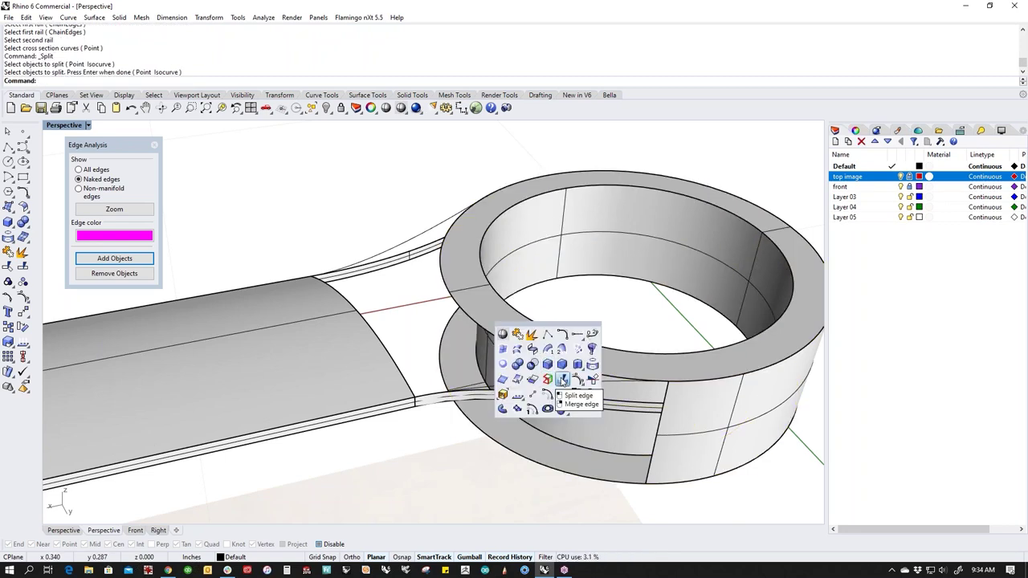
{"action": "left_click", "coordinate": [563, 380]}
{"action": "left_click", "coordinate": [558, 366]}
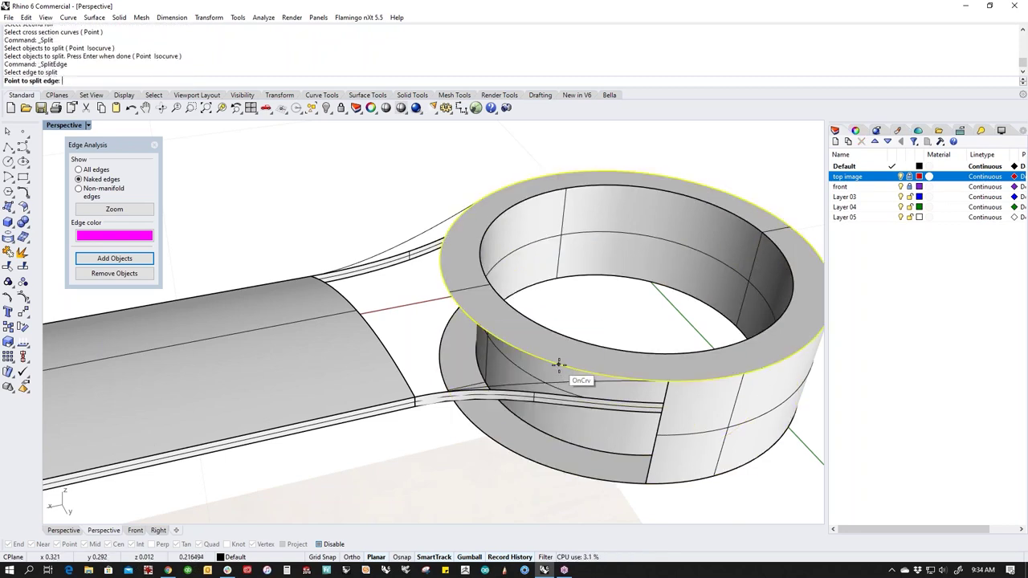
{"action": "left_click", "coordinate": [660, 386]}
{"action": "right_click_drag", "start_coordinate": [660, 386], "coordinate": [405, 322]}
{"action": "right_click_drag", "start_coordinate": [288, 287], "coordinate": [328, 284]}
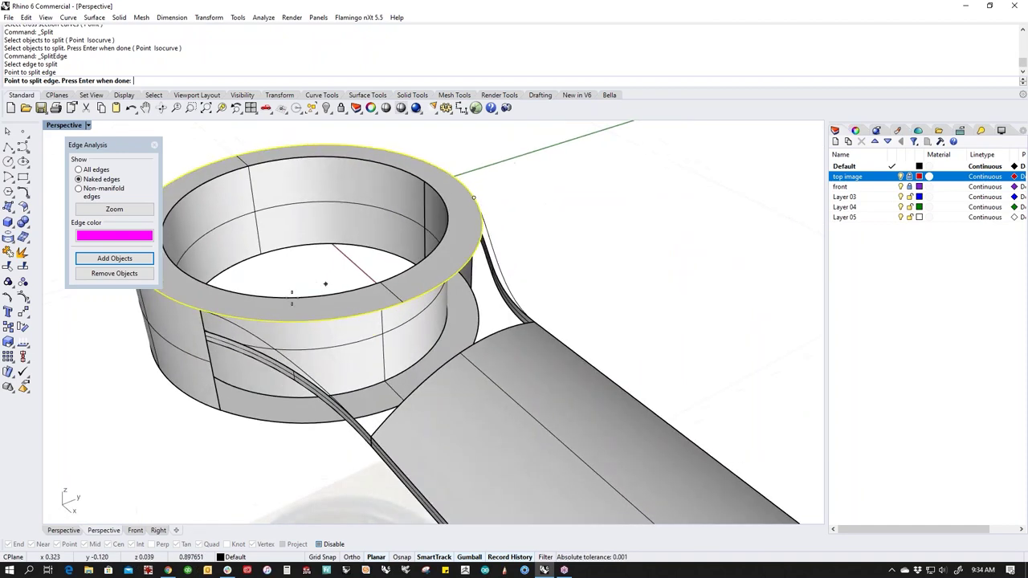
{"action": "left_click", "coordinate": [203, 309]}
{"action": "key", "text": "Return"}
{"action": "left_click", "coordinate": [343, 322], "text": "ctrl+shift"}
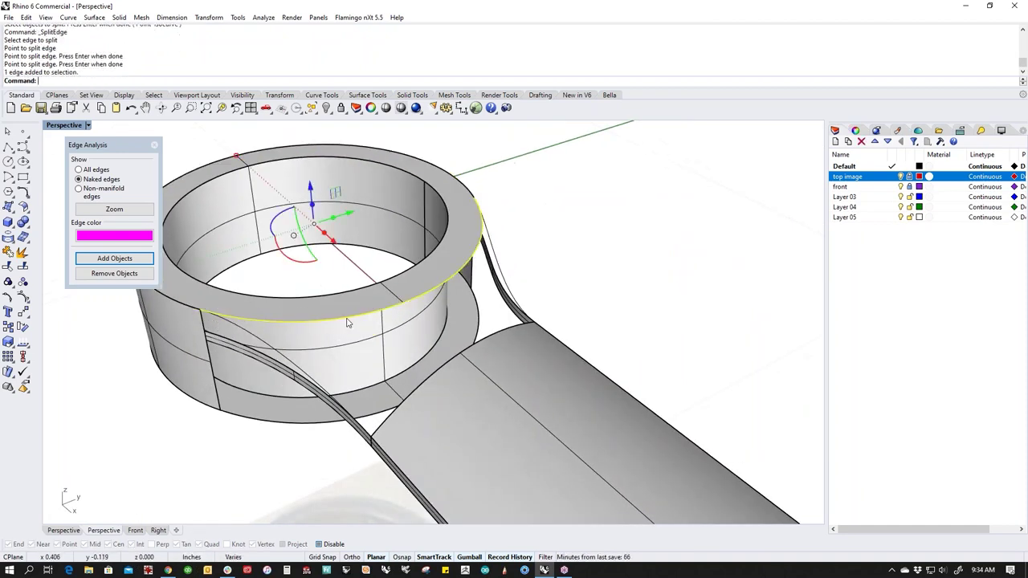
{"action": "key", "text": "Escape"}
Step: Set up a two-rail sweep along the ring's split upper edge and the handle's end edge, using both blend curves as cross sections
{"action": "middle_click", "coordinate": [562, 281]}
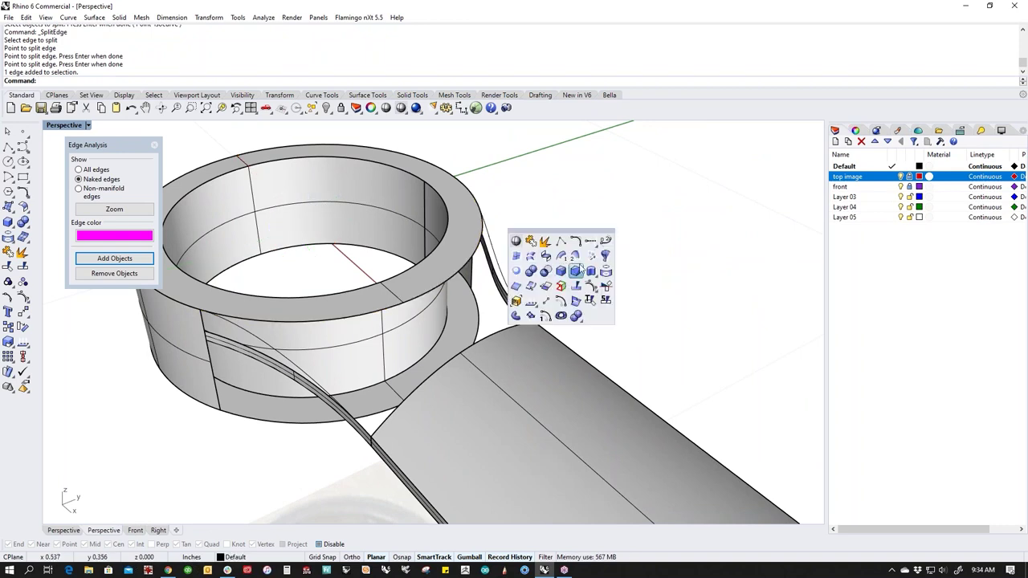
{"action": "left_click", "coordinate": [577, 271]}
{"action": "right_click_drag", "start_coordinate": [603, 291], "coordinate": [504, 323]}
{"action": "left_click", "coordinate": [491, 327]}
{"action": "left_click", "coordinate": [432, 379]}
{"action": "left_click", "coordinate": [545, 366]}
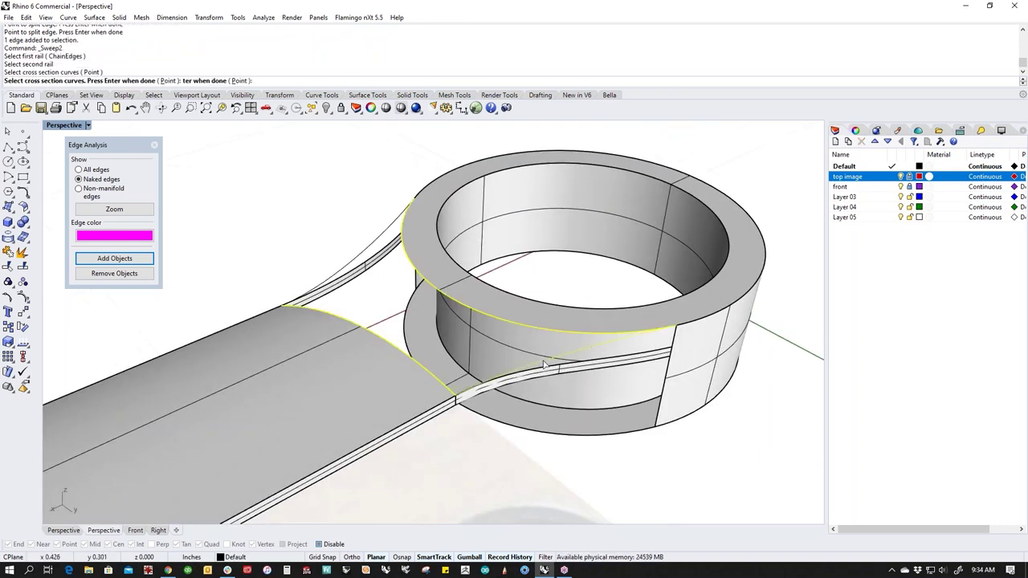
{"action": "left_click", "coordinate": [351, 268]}
{"action": "right_click", "coordinate": [283, 257]}
Step: Set tangency continuity on edge B, add one slash between the rails' midpoints, and create the sweep
{"action": "right_click_drag", "start_coordinate": [300, 326], "coordinate": [546, 313]}
{"action": "left_click", "coordinate": [786, 276]}
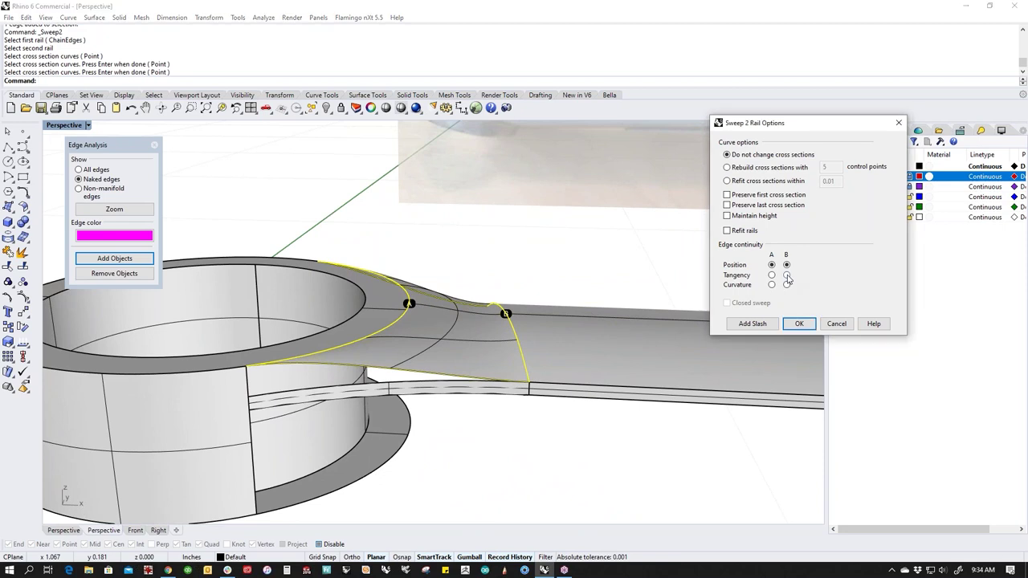
{"action": "right_click_drag", "start_coordinate": [569, 356], "coordinate": [436, 447]}
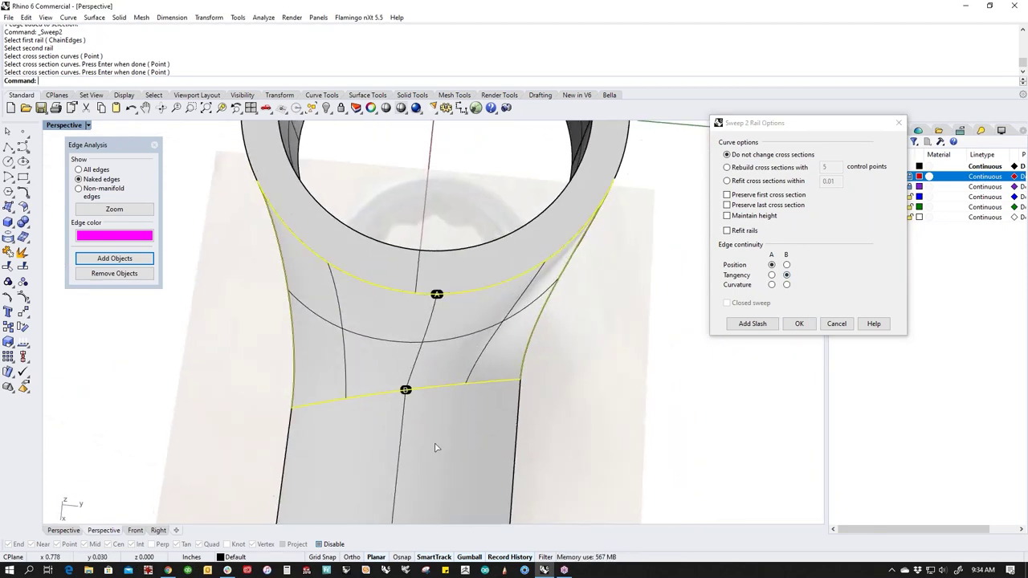
{"action": "left_click", "coordinate": [745, 329]}
{"action": "left_click", "coordinate": [405, 389]}
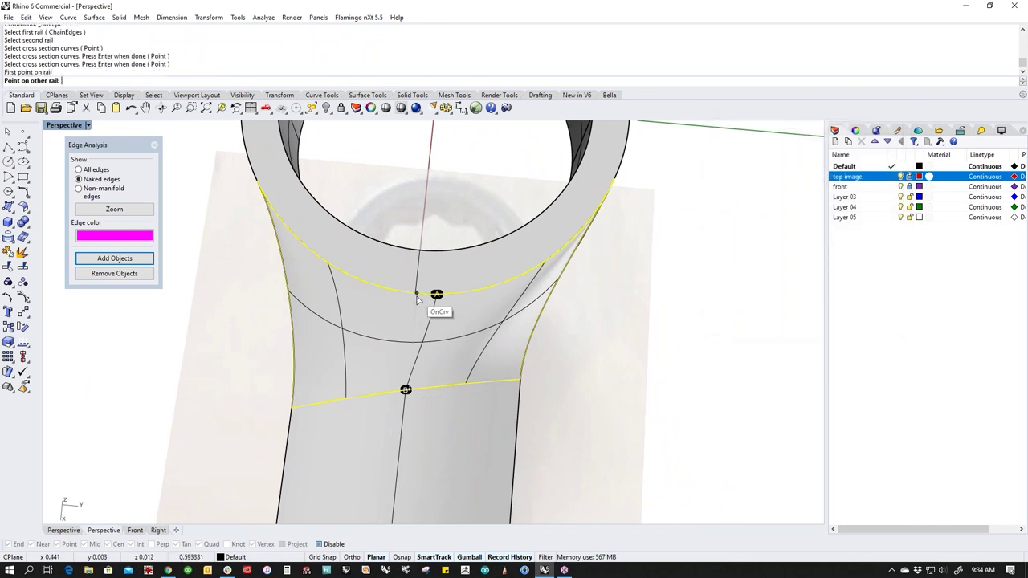
{"action": "left_click", "coordinate": [417, 300]}
{"action": "right_click_drag", "start_coordinate": [482, 367], "coordinate": [533, 257]}
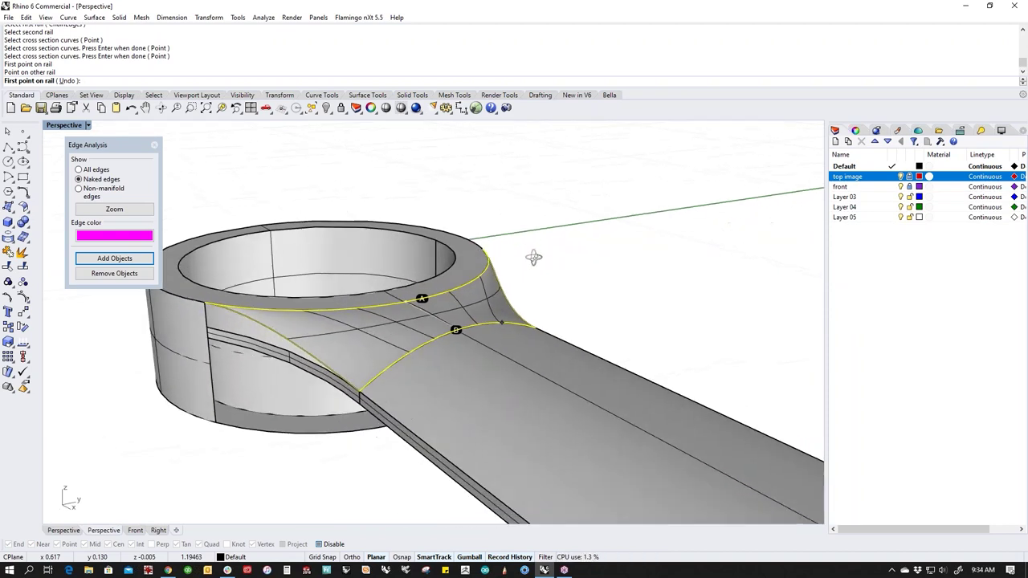
{"action": "right_click", "coordinate": [533, 257]}
{"action": "right_click_drag", "start_coordinate": [468, 321], "coordinate": [474, 434]}
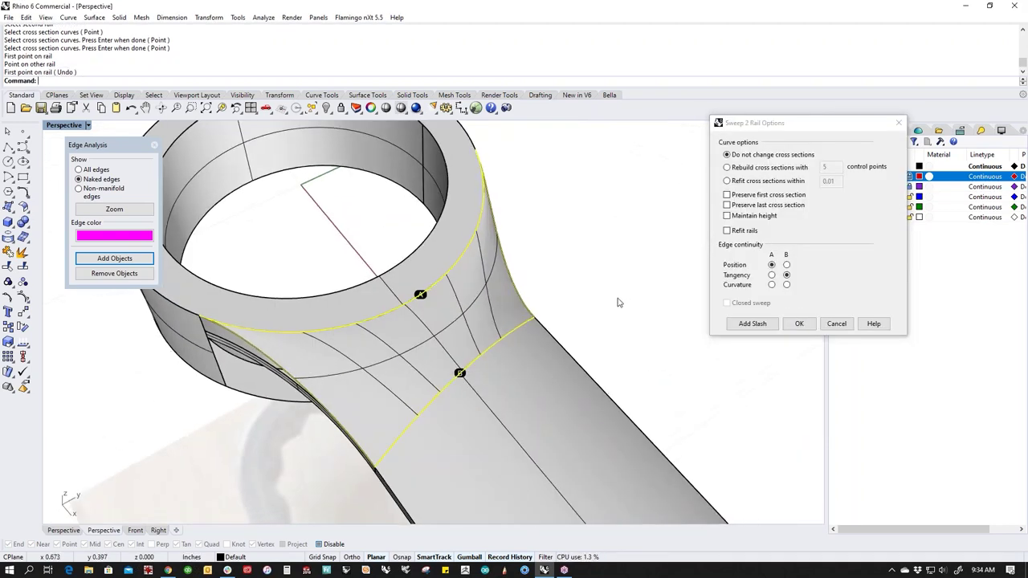
{"action": "key", "text": "Return"}
Step: Try deleting the two narrow side surfaces between the handle and the ring, and undo the deletion
{"action": "right_click_drag", "start_coordinate": [602, 311], "coordinate": [370, 354]}
{"action": "right_click_drag", "start_coordinate": [493, 403], "coordinate": [601, 387]}
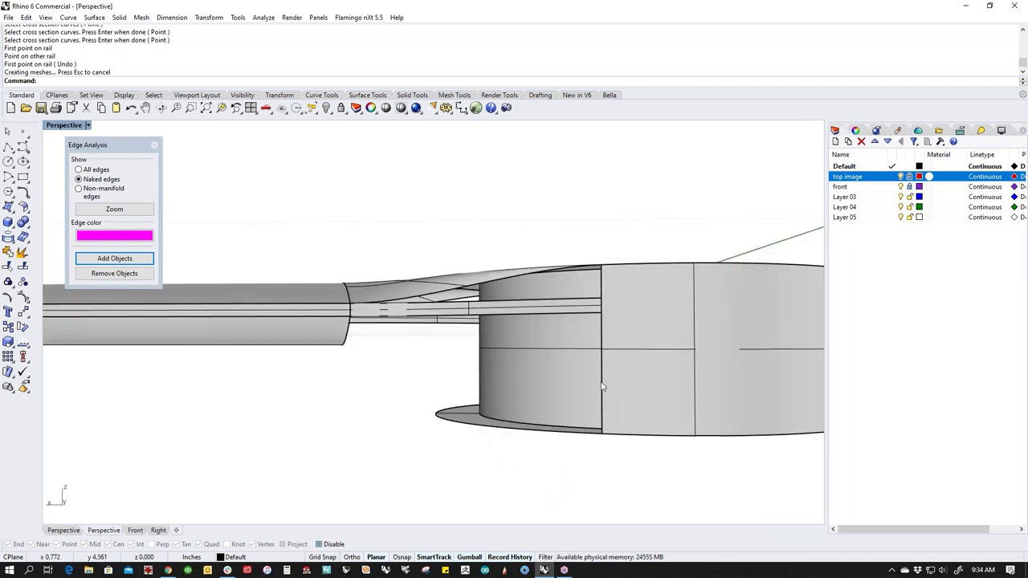
{"action": "right_click_drag", "start_coordinate": [459, 333], "coordinate": [451, 343]}
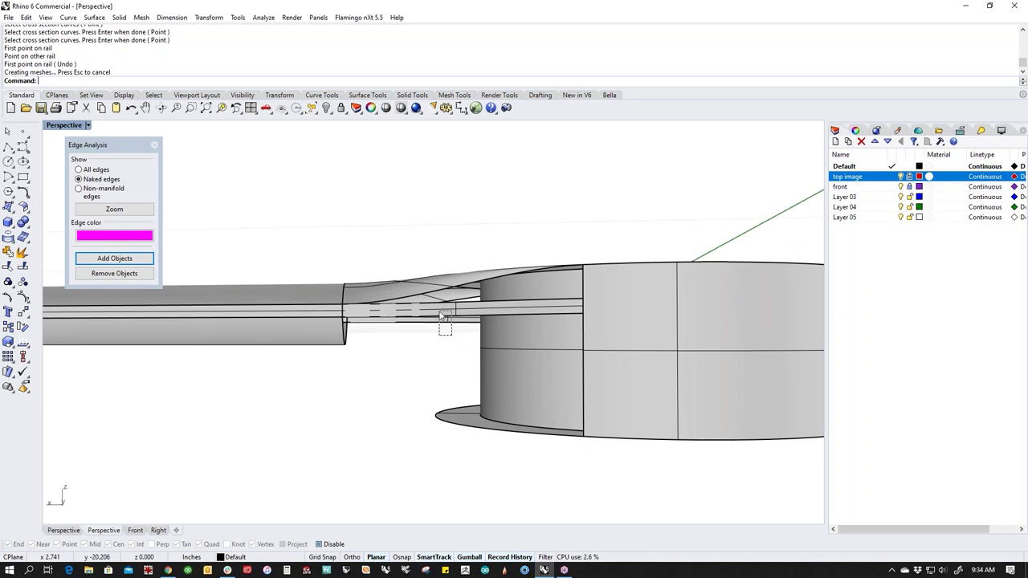
{"action": "left_click", "coordinate": [441, 316]}
{"action": "left_click", "coordinate": [446, 316], "text": "ctrl+shift"}
{"action": "left_click", "coordinate": [420, 347]}
{"action": "scroll", "coordinate": [461, 328], "scroll_direction": "up", "scroll_amount": 4}
{"action": "left_click", "coordinate": [471, 304], "text": "ctrl+shift"}
{"action": "scroll", "coordinate": [461, 336], "scroll_direction": "up", "scroll_amount": 5}
{"action": "left_click", "coordinate": [462, 310], "text": "ctrl+shift"}
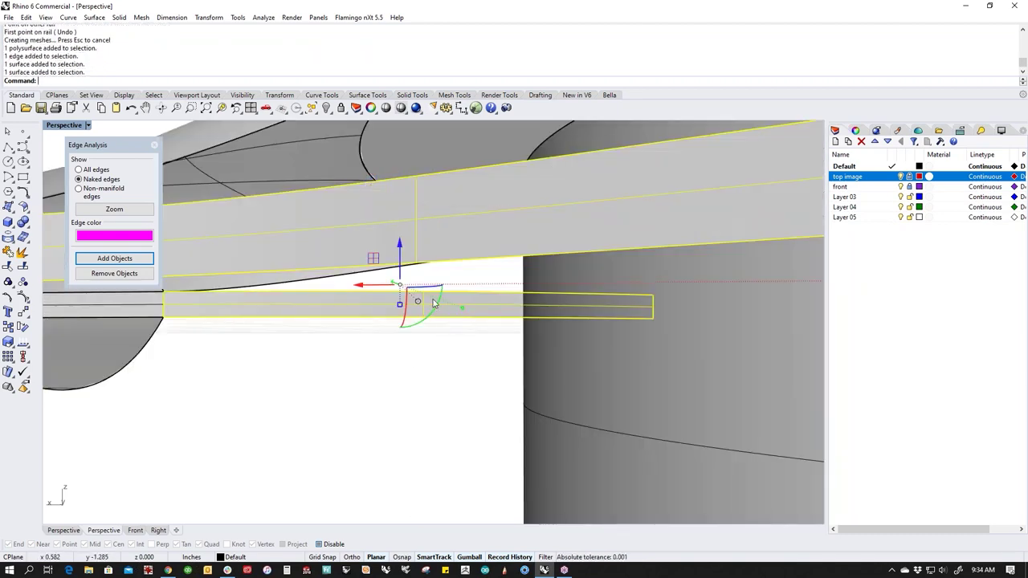
{"action": "key", "text": "Delete"}
{"action": "scroll", "coordinate": [444, 320], "scroll_direction": "down", "scroll_amount": 4}
{"action": "right_click_drag", "start_coordinate": [447, 330], "coordinate": [473, 374]}
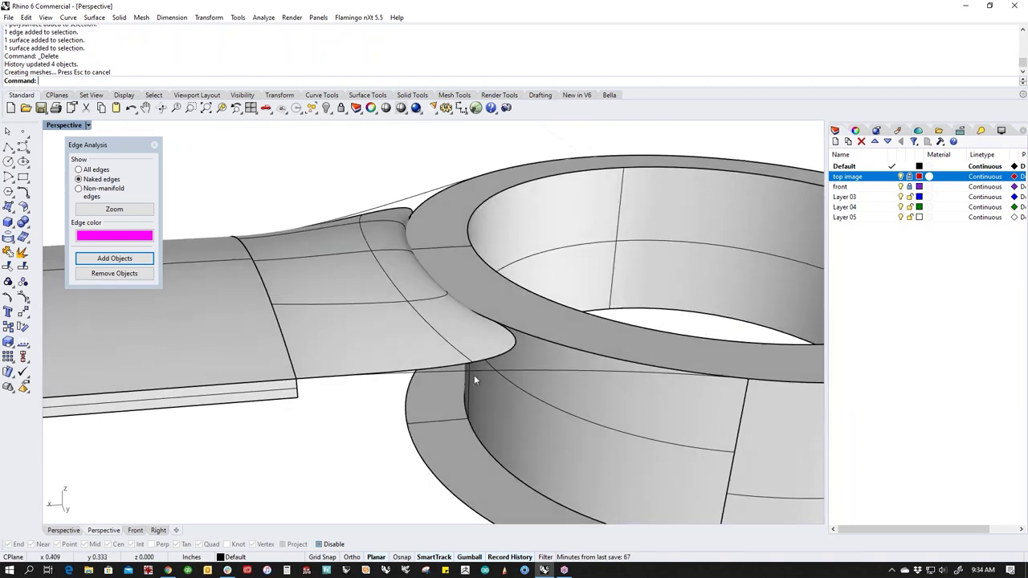
{"action": "key", "text": "ctrl+z"}
Step: Purge the construction history from all objects
{"action": "right_click_drag", "start_coordinate": [453, 419], "coordinate": [442, 375], "text": "shift"}
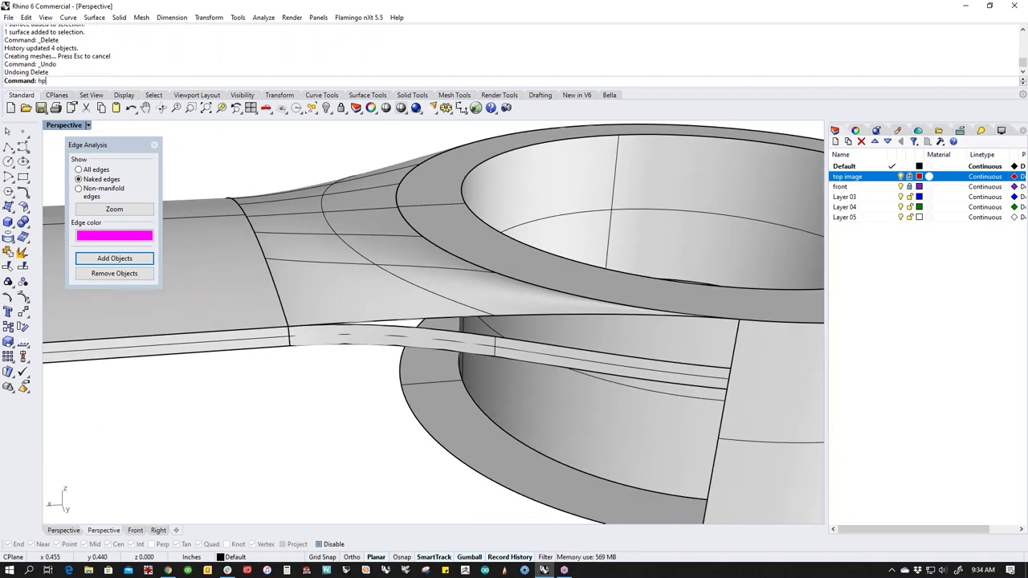
{"action": "type", "text": "hp"}
{"action": "key", "text": "Return"}
Step: Delete the two narrow side surfaces bridging the handle and the ring
{"action": "scroll", "coordinate": [360, 396], "scroll_direction": "up", "scroll_amount": 5}
{"action": "left_click", "coordinate": [410, 293]}
{"action": "right_click_drag", "start_coordinate": [408, 365], "coordinate": [423, 341]}
{"action": "left_click", "coordinate": [408, 297], "text": "shift"}
{"action": "key", "text": "Delete"}
{"action": "scroll", "coordinate": [390, 325], "scroll_direction": "down", "scroll_amount": 5}
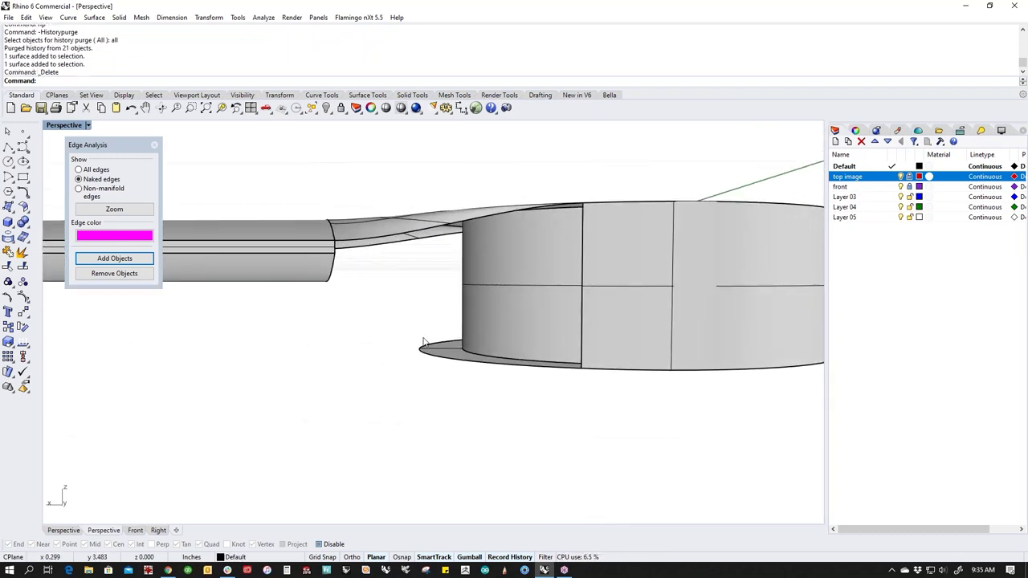
Step: Join the ring's flat faces and wall surfaces into one polysurface
{"action": "right_click_drag", "start_coordinate": [557, 350], "coordinate": [504, 388]}
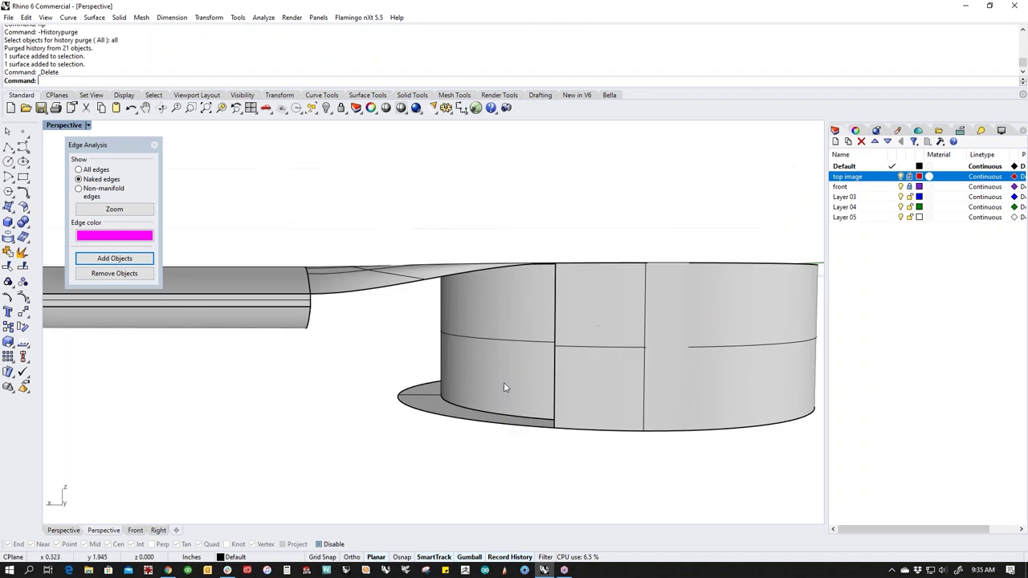
{"action": "left_click", "coordinate": [423, 410], "text": "ctrl+shift"}
{"action": "left_click", "coordinate": [625, 473]}
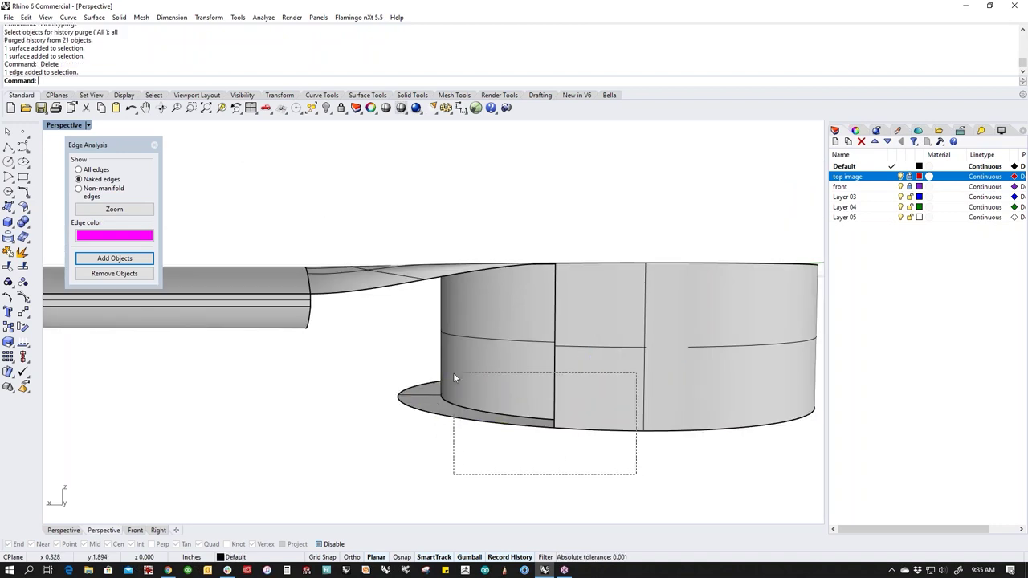
{"action": "left_click_drag", "start_coordinate": [454, 378], "coordinate": [453, 375]}
{"action": "type", "text": "j"}
{"action": "key", "text": "Return"}
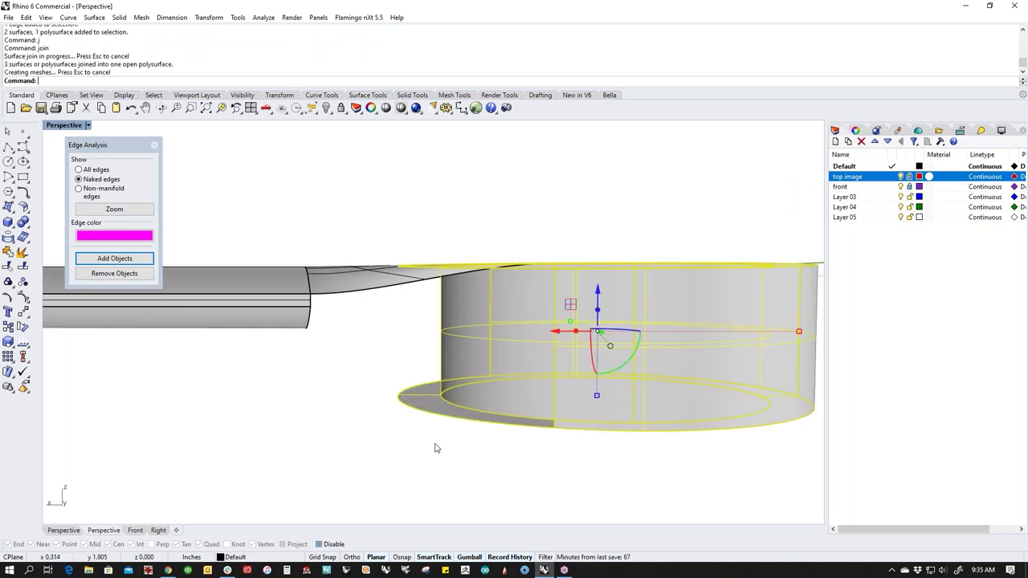
{"action": "left_click", "coordinate": [431, 448]}
Step: Extrude the ring's open lower outer edge upward into a short wall facing the handle
{"action": "left_click", "coordinate": [433, 417], "text": "ctrl+shift"}
{"action": "right_click_drag", "start_coordinate": [461, 420], "coordinate": [452, 392]}
{"action": "left_click_drag", "start_coordinate": [452, 378], "coordinate": [460, 360]}
{"action": "left_click", "coordinate": [361, 436]}
{"action": "mouse_move", "coordinate": [378, 435]}
{"action": "right_mouse_down"}
{"action": "mouse_move", "coordinate": [368, 430]}
{"action": "mouse_move", "coordinate": [382, 428]}
{"action": "right_mouse_up"}
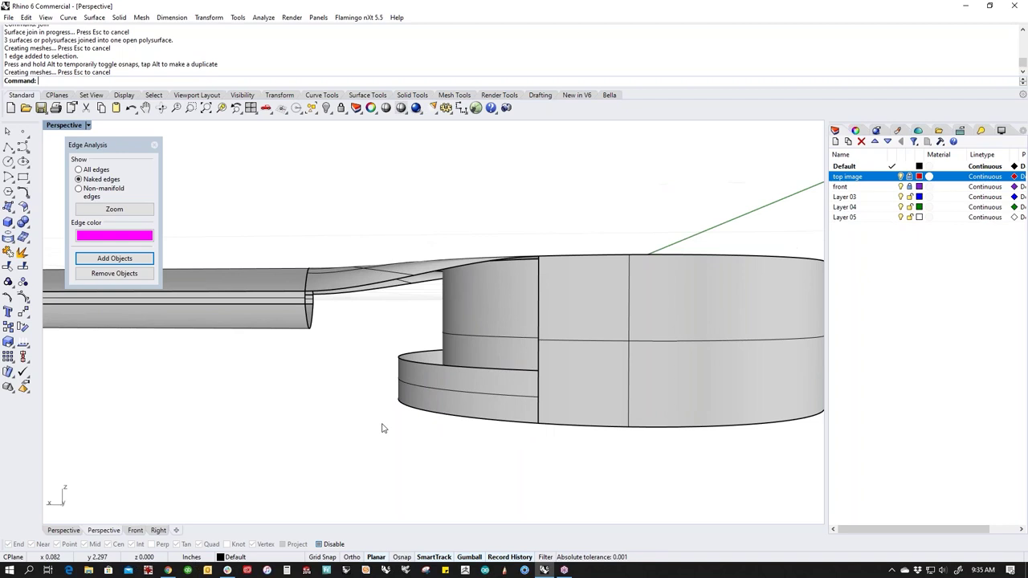
{"action": "left_click", "coordinate": [560, 360], "text": "ctrl+shift"}
{"action": "left_click", "coordinate": [488, 459]}
{"action": "left_click", "coordinate": [539, 395], "text": "ctrl+shift"}
{"action": "left_click", "coordinate": [458, 459]}
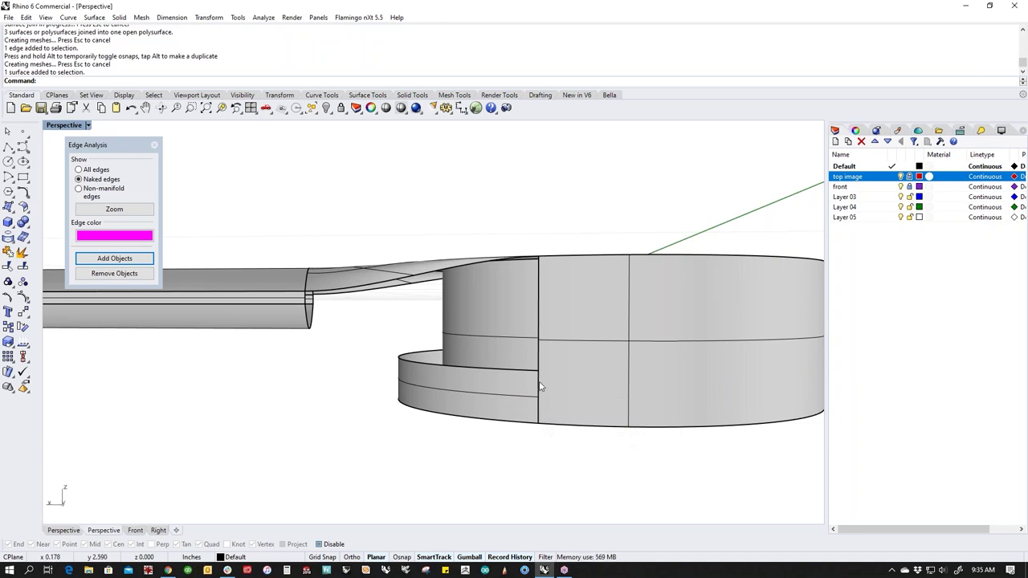
{"action": "left_click", "coordinate": [538, 386], "text": "ctrl+shift"}
{"action": "left_click", "coordinate": [452, 471]}
Step: Extract a V-direction isocurve from the ring's outer wall at the end of the short wall's top edge
{"action": "left_click", "coordinate": [10, 244]}
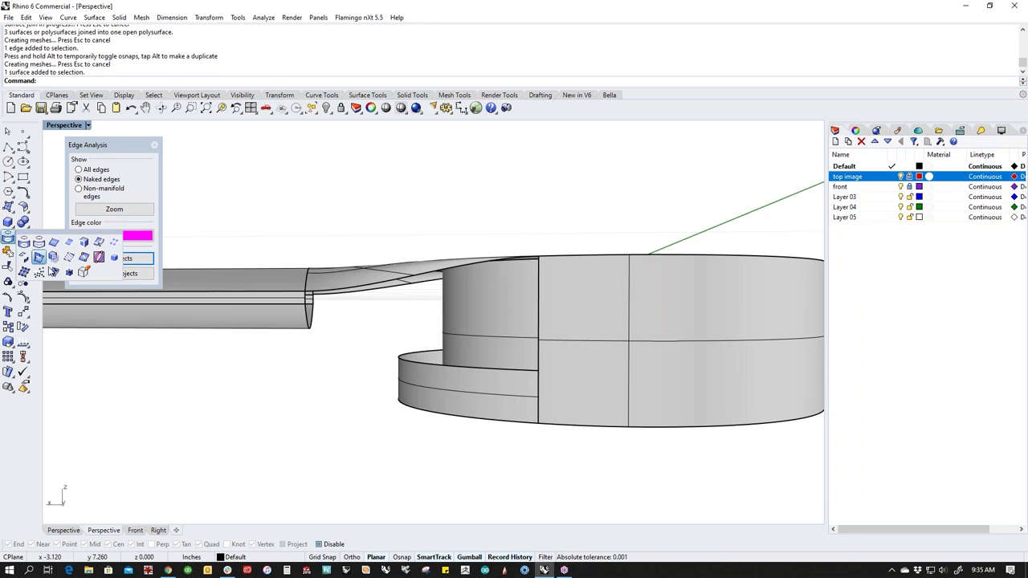
{"action": "left_click", "coordinate": [84, 242]}
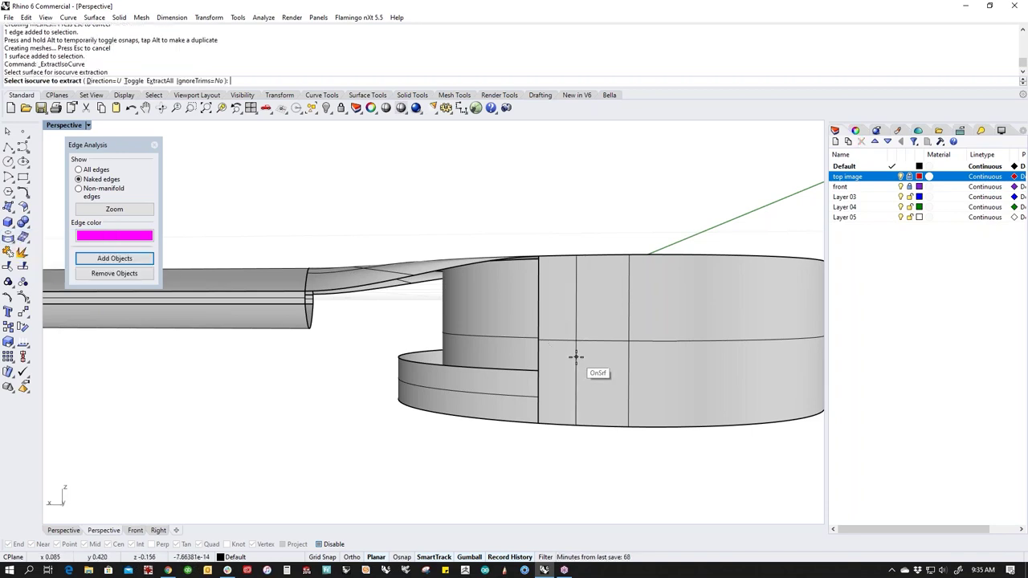
{"action": "type", "text": "t"}
{"action": "key", "text": "Return"}
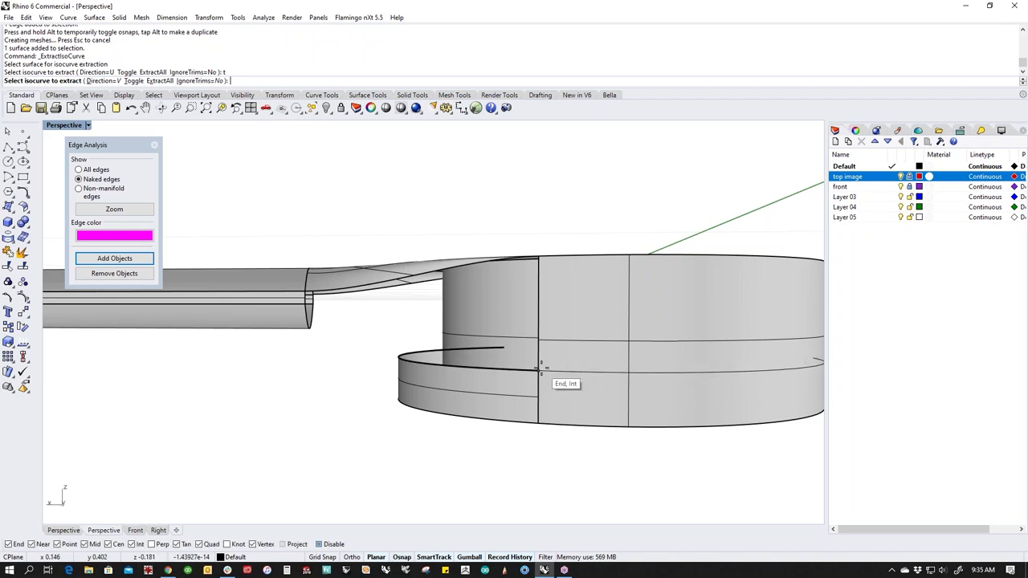
{"action": "left_click", "coordinate": [540, 369]}
{"action": "key", "text": "Return"}
{"action": "left_click", "coordinate": [484, 448]}
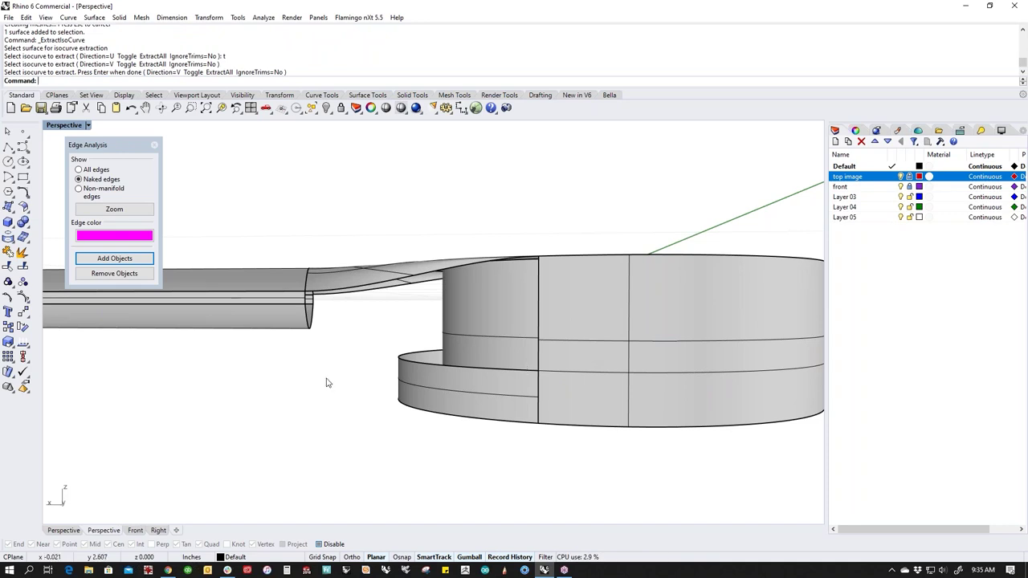
Step: Create a blend curve from the handle's lower side edge to the extracted isocurve on the ring's outer wall
{"action": "right_click_drag", "start_coordinate": [256, 359], "coordinate": [262, 372]}
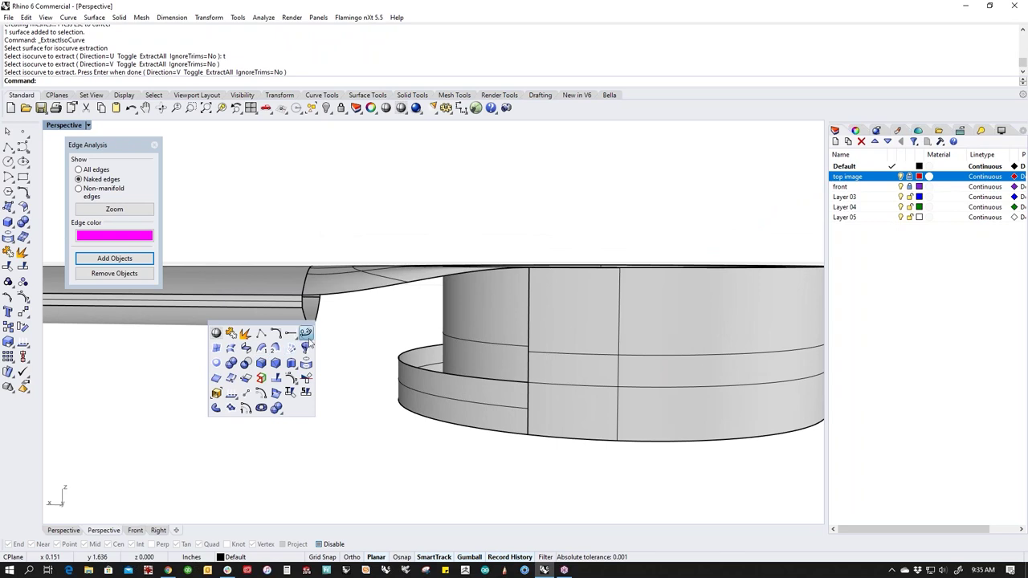
{"action": "left_click", "coordinate": [306, 334]}
{"action": "left_click", "coordinate": [288, 309]}
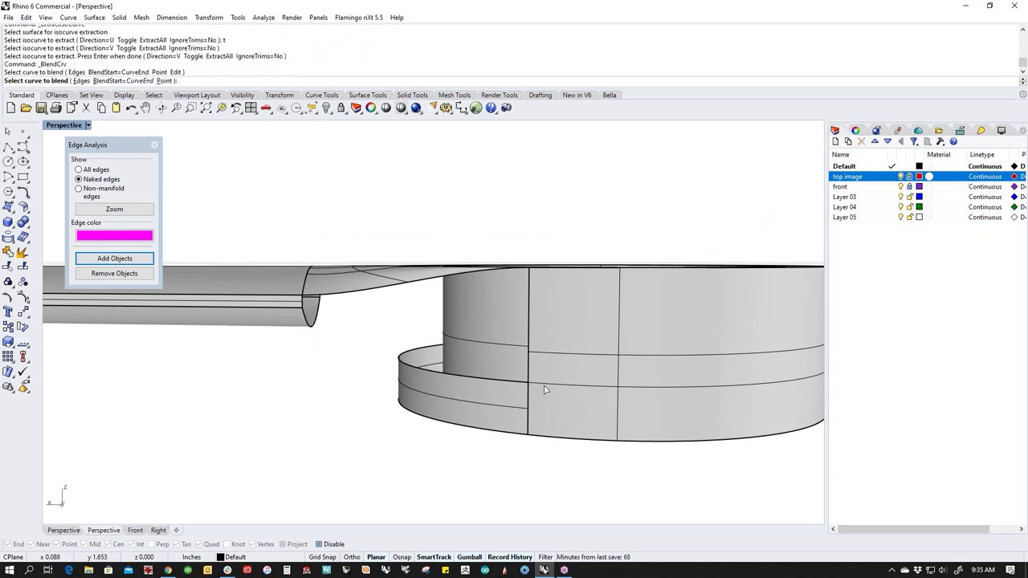
{"action": "left_click", "coordinate": [544, 389]}
{"action": "right_click_drag", "start_coordinate": [345, 441], "coordinate": [574, 416]}
{"action": "right_click", "coordinate": [367, 425]}
{"action": "right_click", "coordinate": [574, 416]}
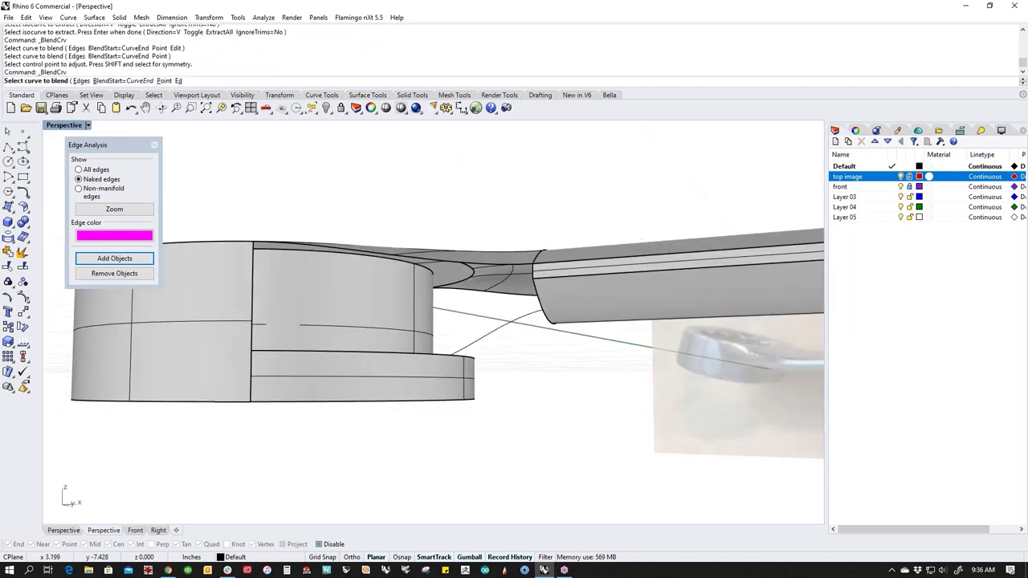
Step: Extract a V-direction isocurve from the ring's outer wall at the opposite end of the short wall's top edge
{"action": "right_click_drag", "start_coordinate": [260, 366], "coordinate": [440, 410]}
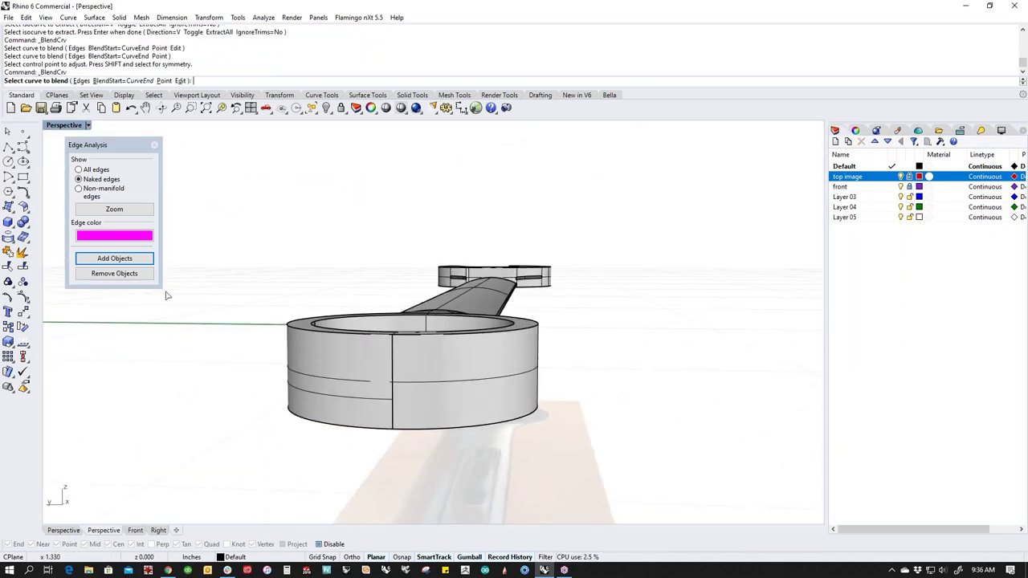
{"action": "left_click", "coordinate": [11, 239]}
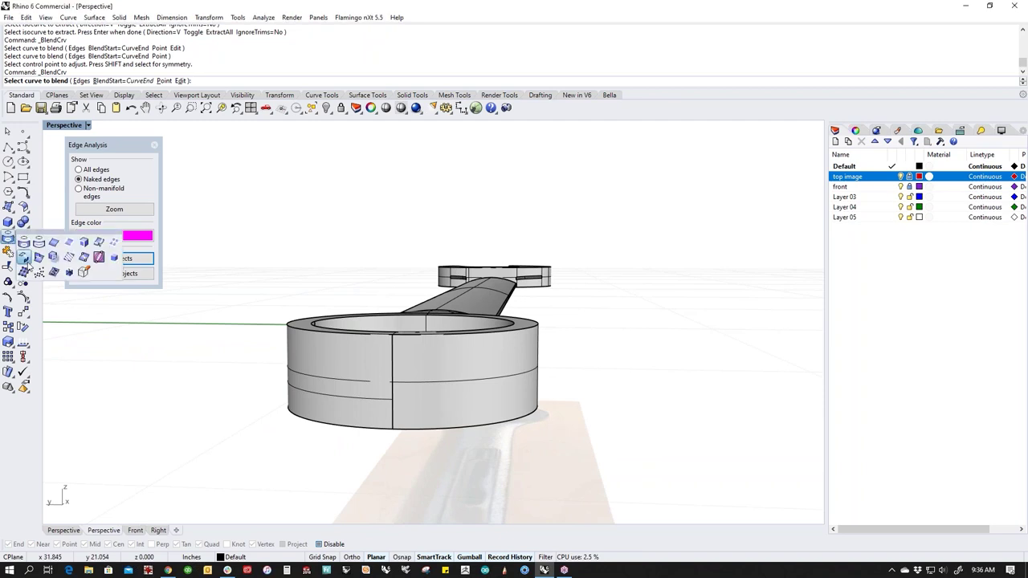
{"action": "left_click", "coordinate": [97, 257]}
{"action": "left_click", "coordinate": [432, 402]}
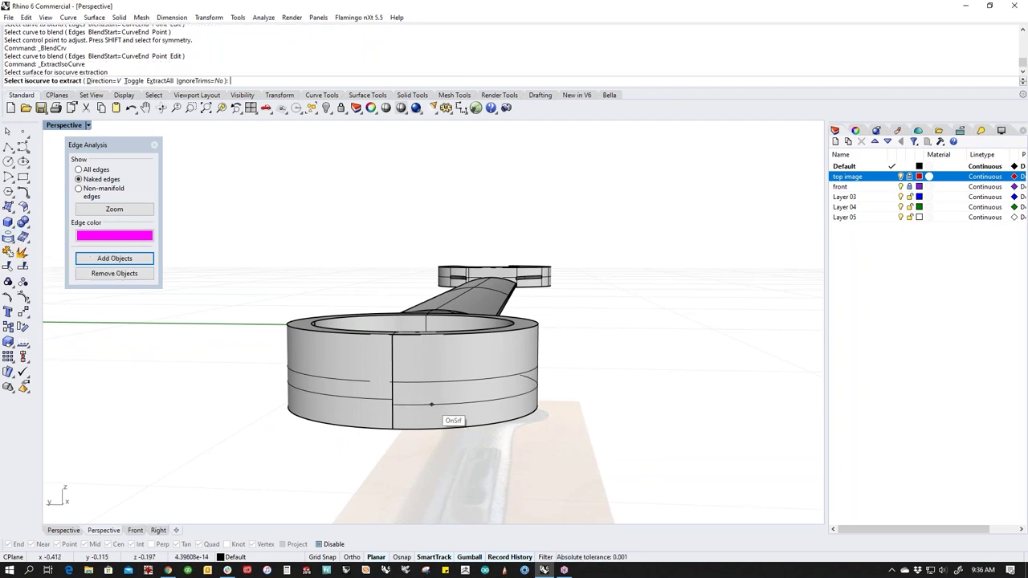
{"action": "left_click", "coordinate": [392, 401]}
{"action": "right_click", "coordinate": [471, 399]}
Step: Create a blend curve from the handle's other lower side edge to the new isocurve on the ring's outer wall
{"action": "right_click_drag", "start_coordinate": [509, 415], "coordinate": [394, 448]}
{"action": "left_click", "coordinate": [394, 448]}
{"action": "scroll", "coordinate": [345, 386], "scroll_direction": "up", "scroll_amount": 2}
{"action": "middle_click", "coordinate": [336, 411]}
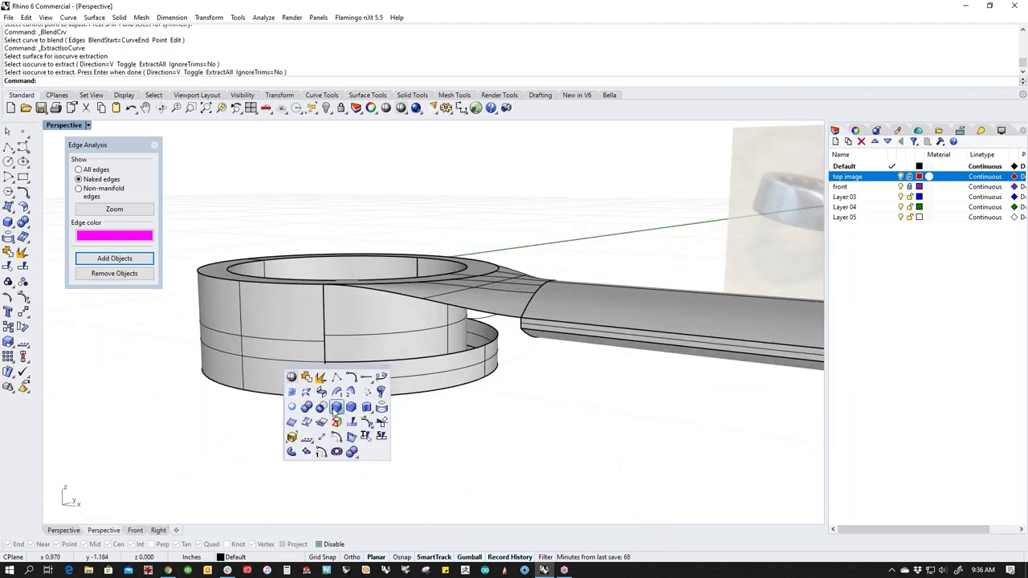
{"action": "left_click", "coordinate": [365, 377]}
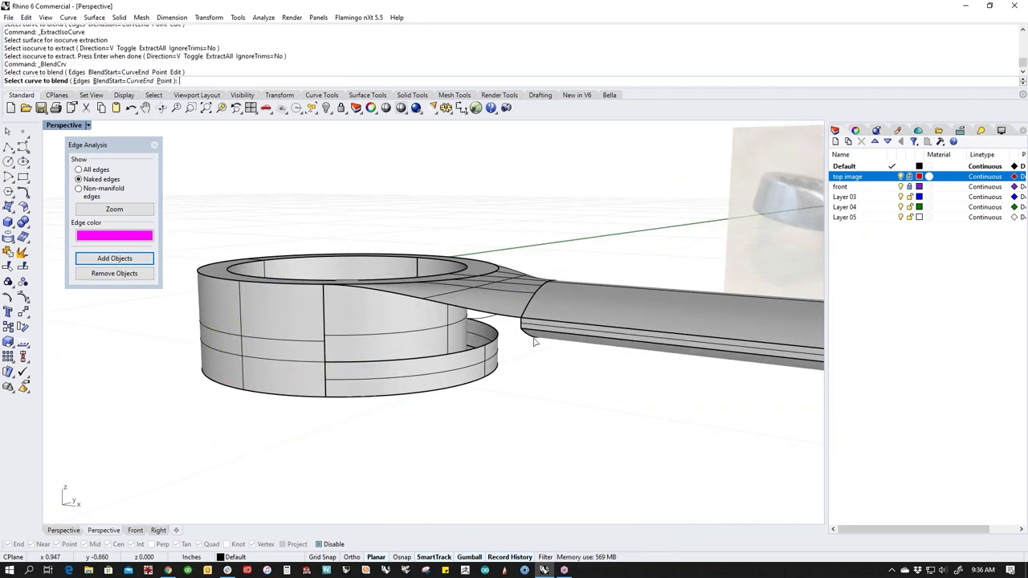
{"action": "left_click", "coordinate": [535, 334]}
{"action": "right_click_drag", "start_coordinate": [519, 390], "coordinate": [315, 403]}
{"action": "right_click", "coordinate": [518, 431]}
{"action": "middle_click", "coordinate": [324, 388]}
{"action": "right_click_drag", "start_coordinate": [455, 431], "coordinate": [496, 418]}
{"action": "scroll", "coordinate": [467, 368], "scroll_direction": "up", "scroll_amount": 3}
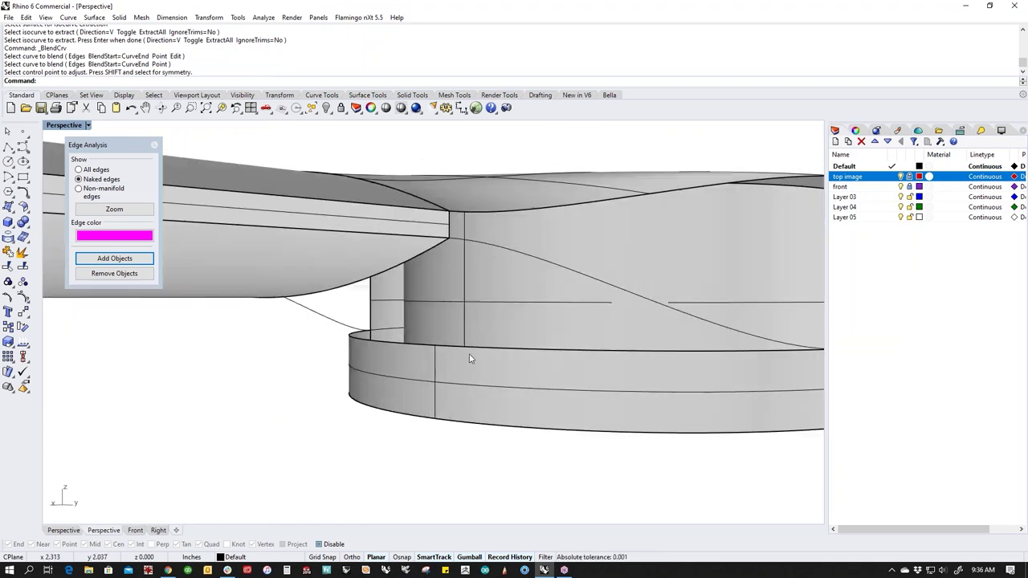
{"action": "left_click", "coordinate": [469, 357]}
{"action": "right_click_drag", "start_coordinate": [470, 357], "coordinate": [243, 213]}
{"action": "middle_click", "coordinate": [314, 382]}
{"action": "left_click", "coordinate": [327, 358]}
{"action": "scroll", "coordinate": [386, 390], "scroll_direction": "up", "scroll_amount": 3}
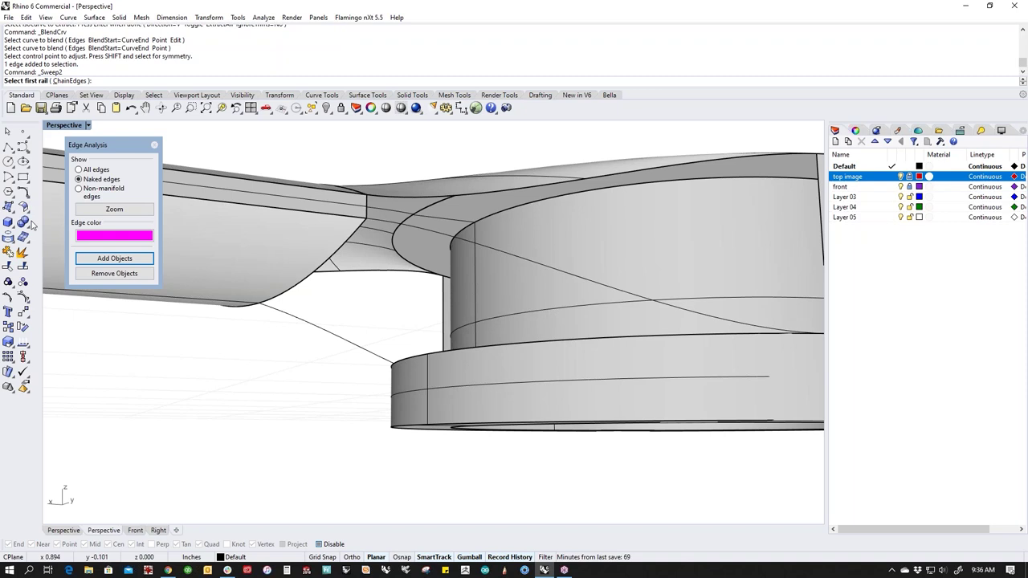
Step: Extract a vertical U-direction isocurve from the short wall at its middle, facing the handle
{"action": "left_click", "coordinate": [14, 244]}
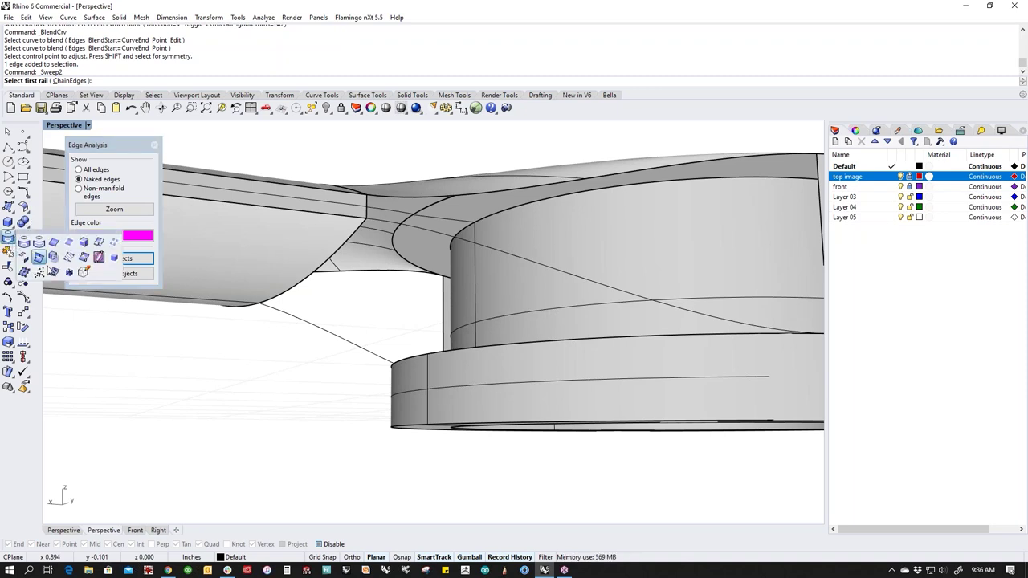
{"action": "left_click", "coordinate": [97, 243]}
{"action": "left_click", "coordinate": [465, 398]}
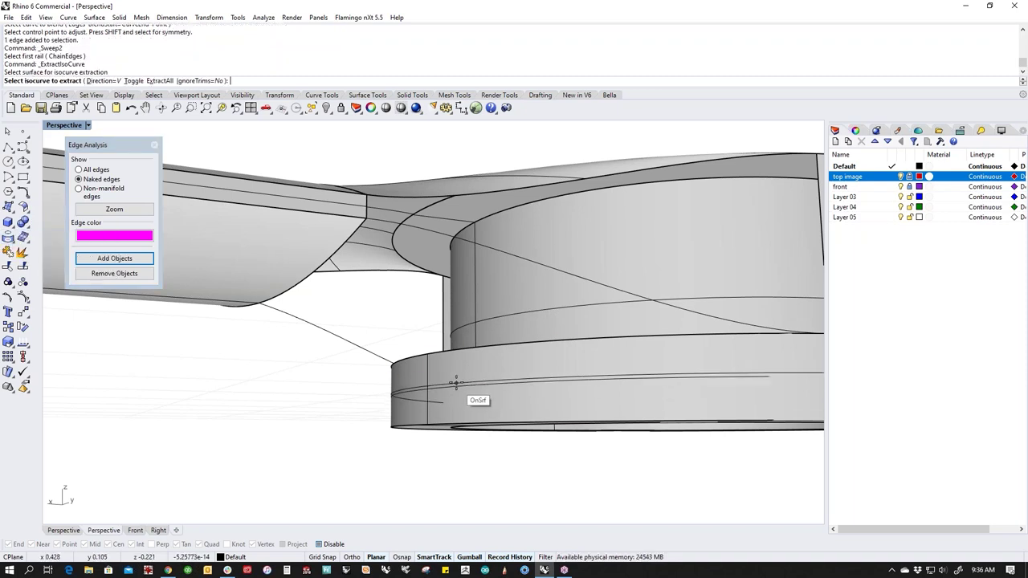
{"action": "type", "text": "t"}
{"action": "key", "text": "Return"}
{"action": "type", "text": "t"}
{"action": "key", "text": "Return"}
{"action": "key", "text": "Return"}
{"action": "right_click_drag", "start_coordinate": [448, 380], "coordinate": [443, 421]}
{"action": "right_click", "coordinate": [444, 423]}
{"action": "left_click", "coordinate": [440, 422]}
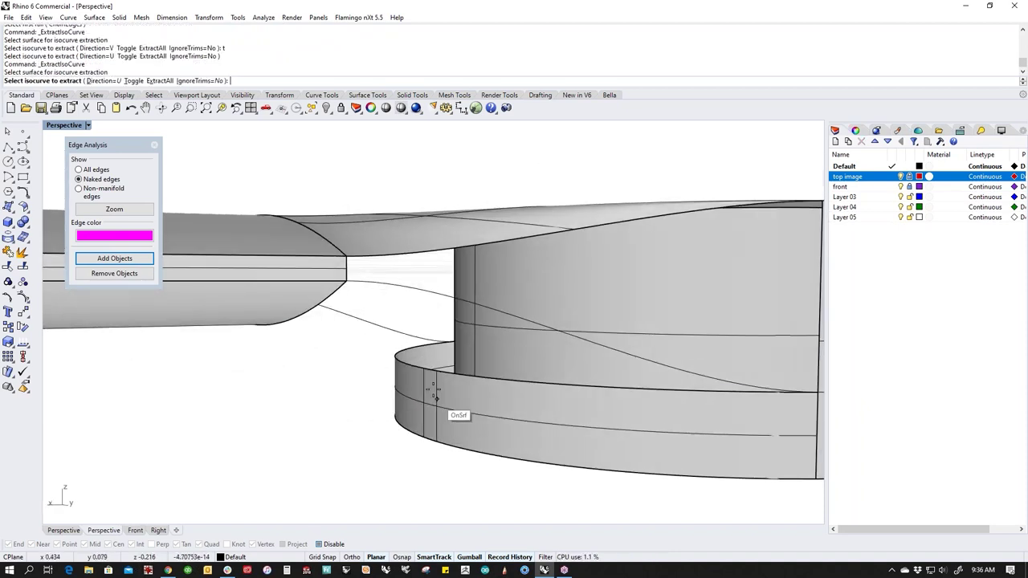
{"action": "left_click", "coordinate": [423, 369]}
{"action": "right_click", "coordinate": [358, 427]}
Step: Extract a lengthwise U-direction isocurve from the handle's curved underside, along its middle
{"action": "right_click_drag", "start_coordinate": [352, 434], "coordinate": [227, 270]}
{"action": "left_click", "coordinate": [225, 271]}
{"action": "right_click", "coordinate": [226, 271]}
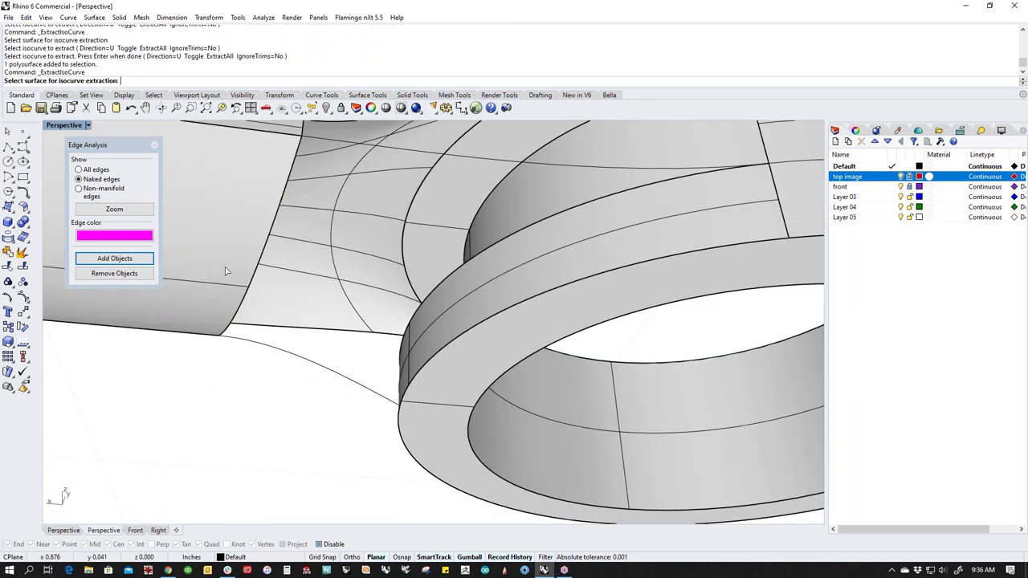
{"action": "left_click", "coordinate": [229, 273]}
{"action": "left_click", "coordinate": [249, 287]}
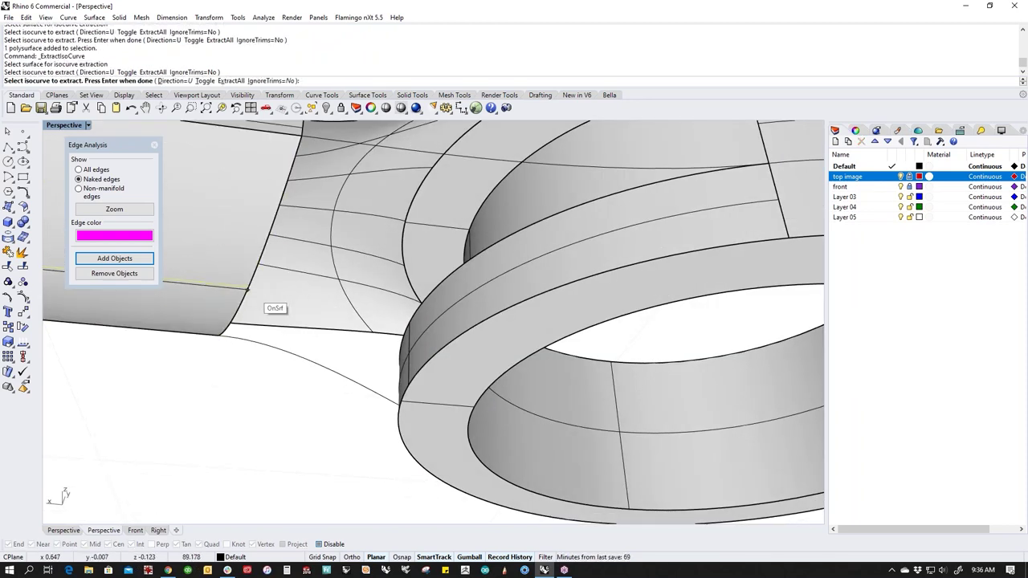
{"action": "key", "text": "Return"}
Step: Blend the handle's underside isocurve to the short wall's vertical isocurve with tangency at both ends
{"action": "middle_click", "coordinate": [250, 393]}
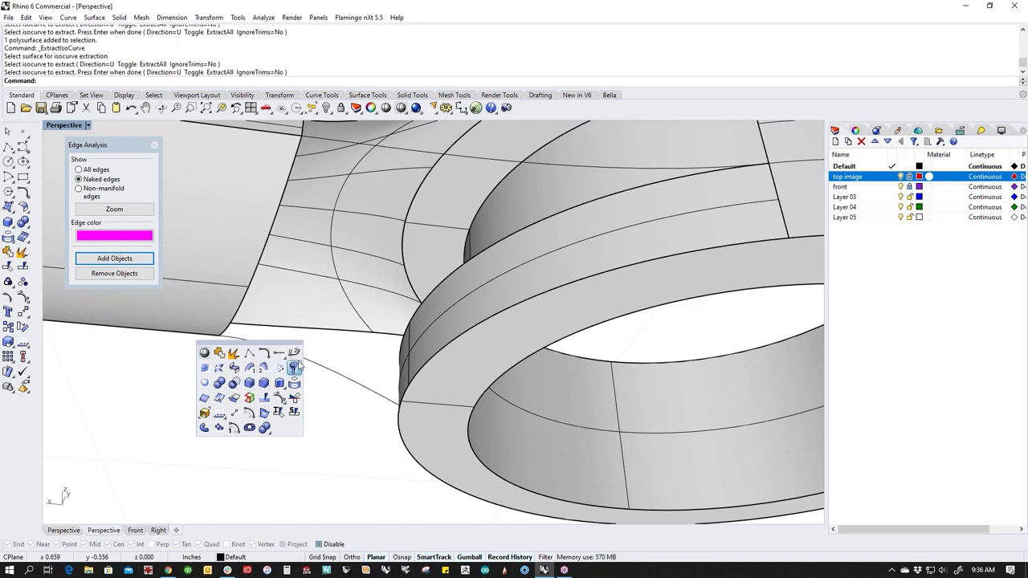
{"action": "left_click", "coordinate": [294, 366]}
{"action": "left_click", "coordinate": [237, 292]}
{"action": "right_click_drag", "start_coordinate": [372, 351], "coordinate": [427, 356]}
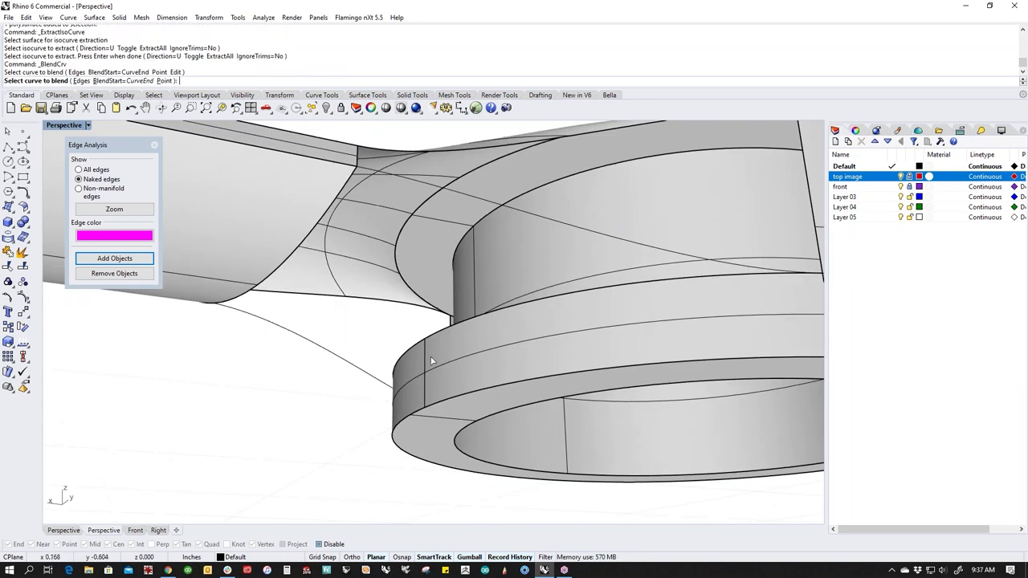
{"action": "left_click", "coordinate": [426, 354]}
Step: Shorten the blend curve's tangent handles at both ends to flatten its bulge, and accept the curve
{"action": "right_click_drag", "start_coordinate": [336, 396], "coordinate": [415, 297]}
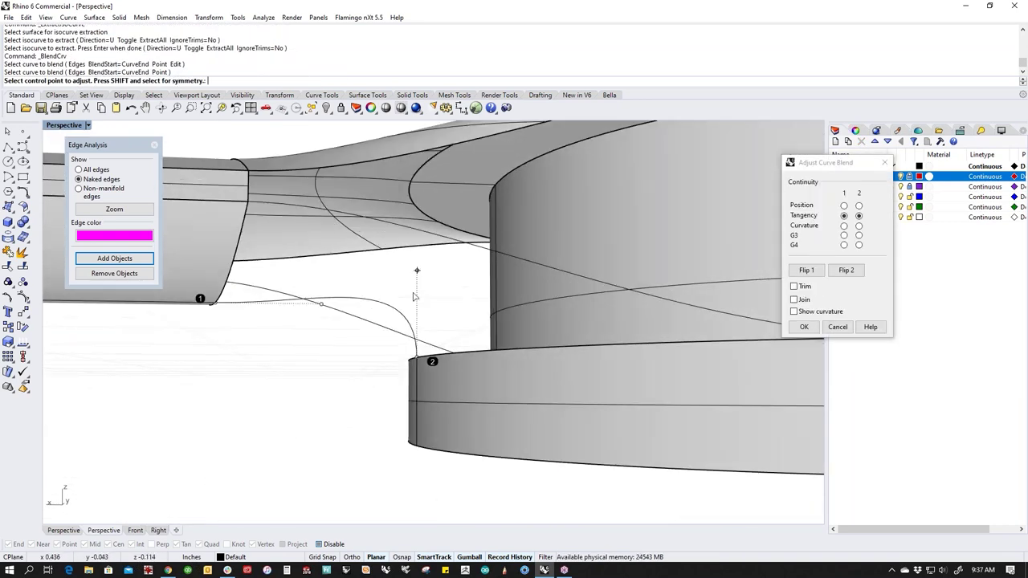
{"action": "left_click", "coordinate": [416, 277]}
{"action": "left_click", "coordinate": [417, 330]}
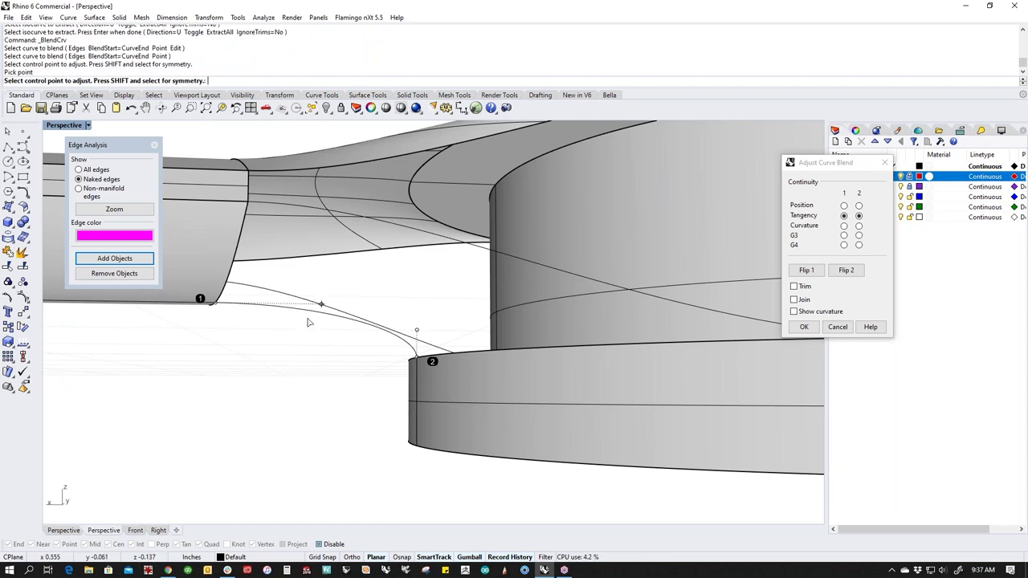
{"action": "left_click", "coordinate": [273, 302]}
{"action": "left_click", "coordinate": [263, 298]}
{"action": "right_click_drag", "start_coordinate": [370, 379], "coordinate": [400, 381]}
{"action": "scroll", "coordinate": [401, 380], "scroll_direction": "down", "scroll_amount": 3}
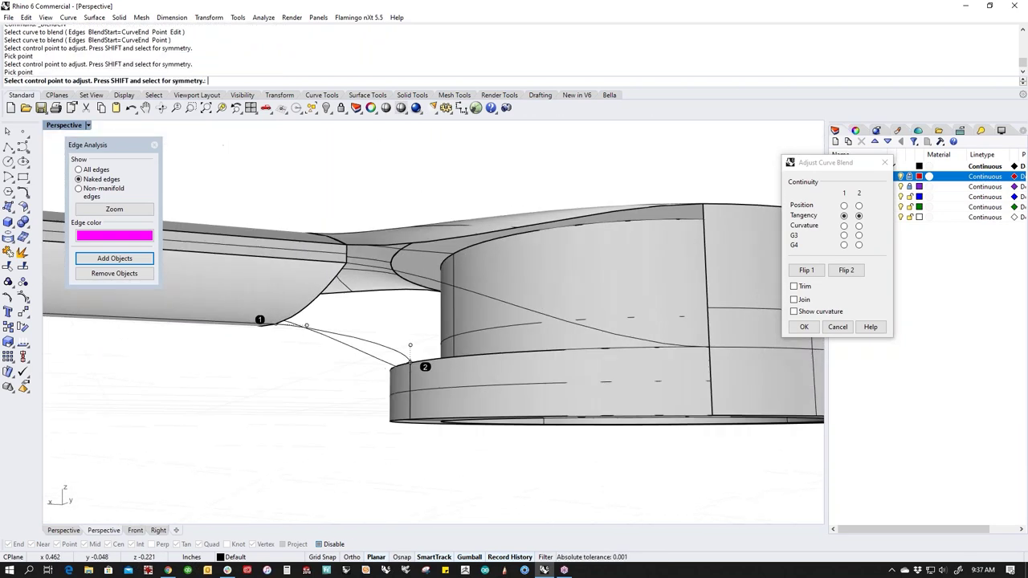
{"action": "right_click", "coordinate": [349, 441]}
{"action": "right_click_drag", "start_coordinate": [349, 441], "coordinate": [358, 415]}
Step: Sweep a two-rail surface between the handle's lower end edge and the short wall's top edge, using the three blend curves as cross sections
{"action": "right_click_drag", "start_coordinate": [496, 300], "coordinate": [416, 419]}
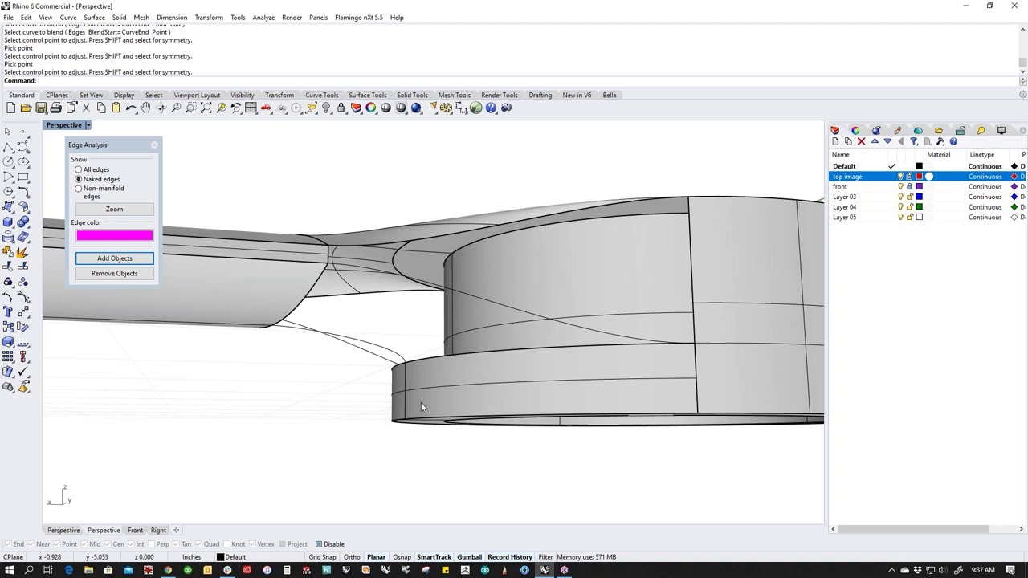
{"action": "middle_click", "coordinate": [307, 400]}
{"action": "left_click", "coordinate": [325, 381]}
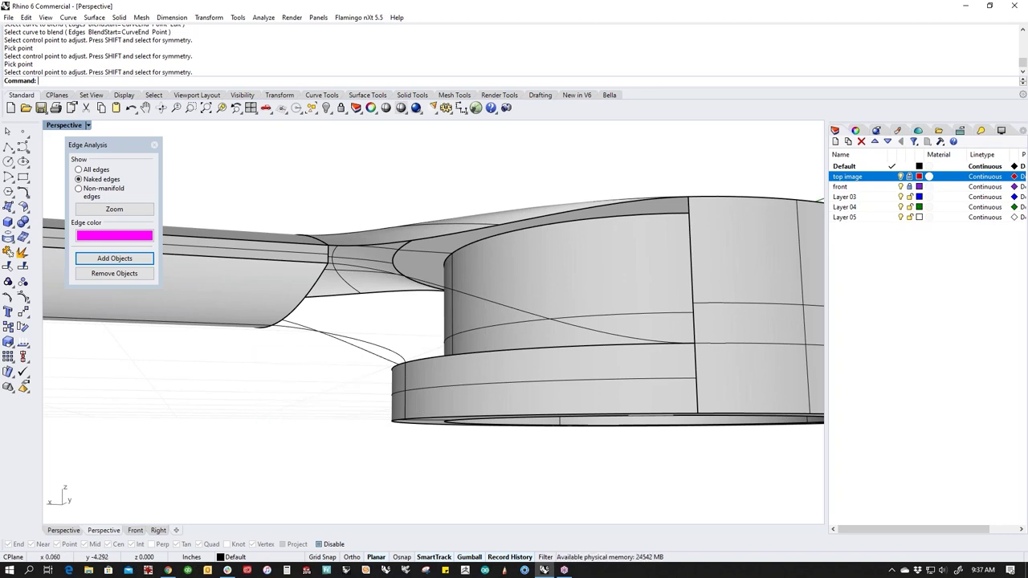
{"action": "left_click", "coordinate": [307, 295]}
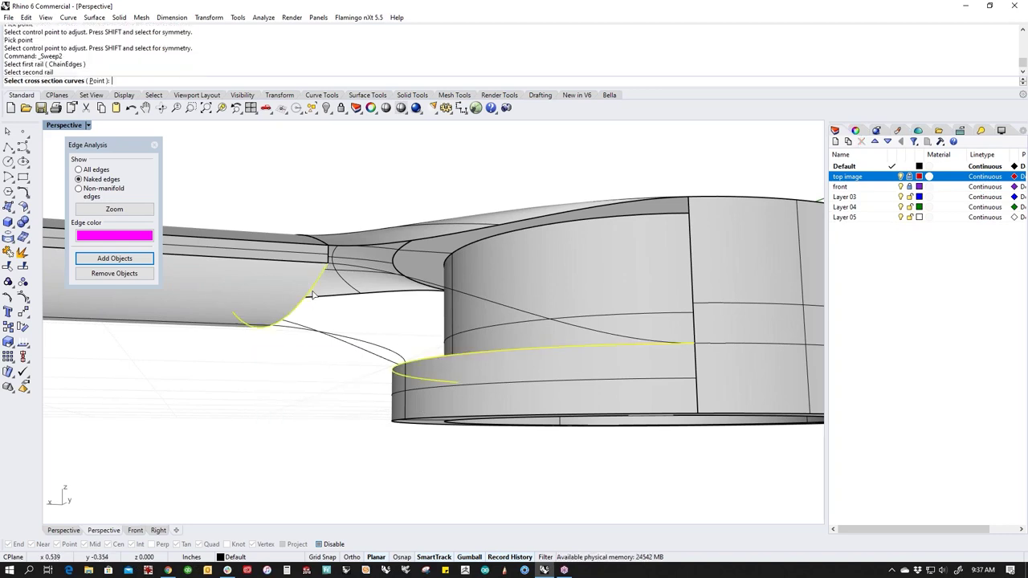
{"action": "left_click", "coordinate": [466, 298]}
{"action": "right_click_drag", "start_coordinate": [400, 356], "coordinate": [413, 334]}
{"action": "left_click", "coordinate": [378, 361]}
{"action": "left_click", "coordinate": [416, 324]}
{"action": "right_click_drag", "start_coordinate": [322, 404], "coordinate": [335, 389]}
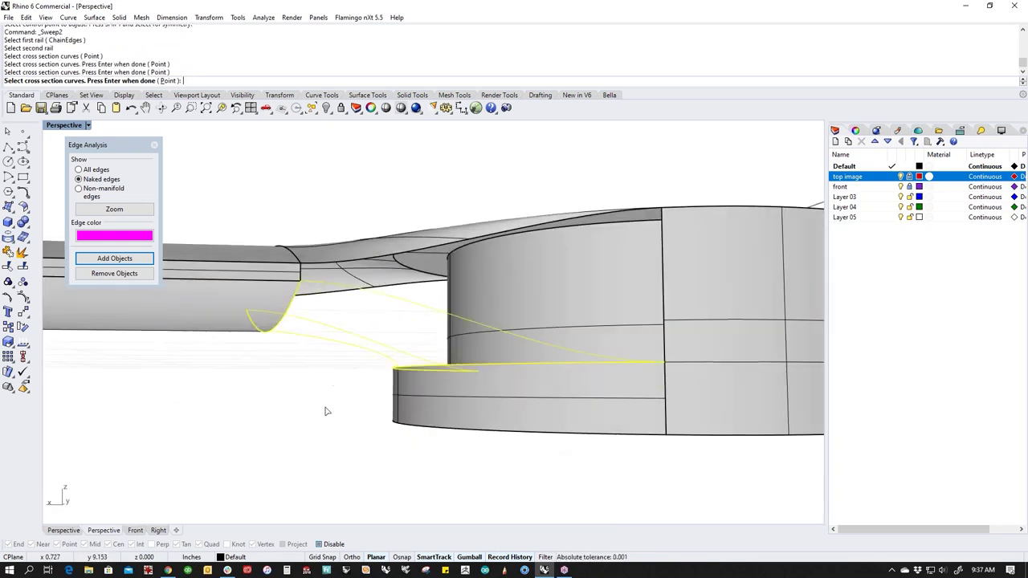
{"action": "right_click", "coordinate": [325, 411]}
{"action": "right_click_drag", "start_coordinate": [361, 422], "coordinate": [487, 395]}
{"action": "left_click", "coordinate": [800, 324]}
{"action": "scroll", "coordinate": [482, 390], "scroll_direction": "up", "scroll_amount": 2}
{"action": "middle_click", "coordinate": [399, 377]}
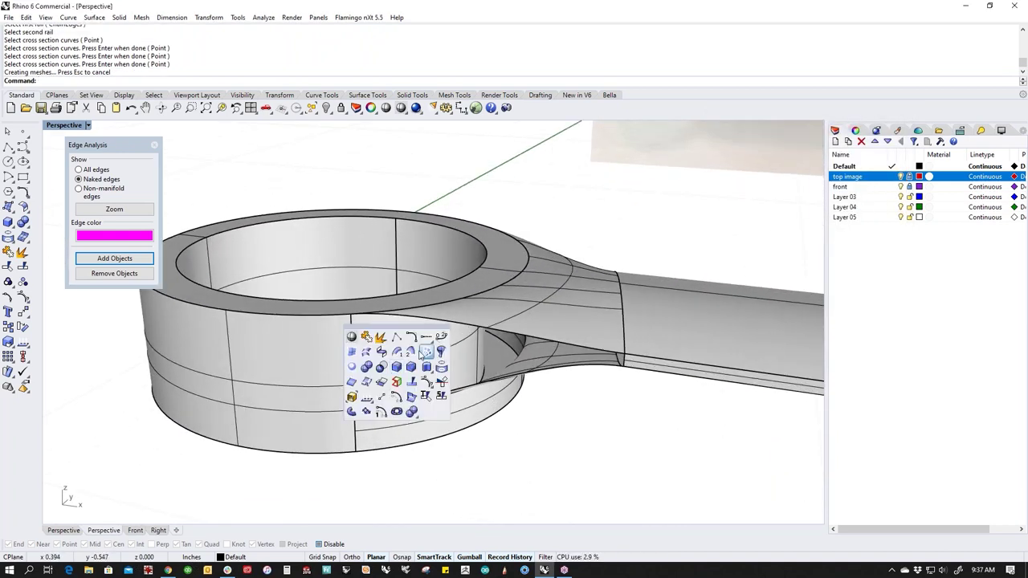
{"action": "left_click", "coordinate": [412, 352]}
{"action": "left_click", "coordinate": [489, 332]}
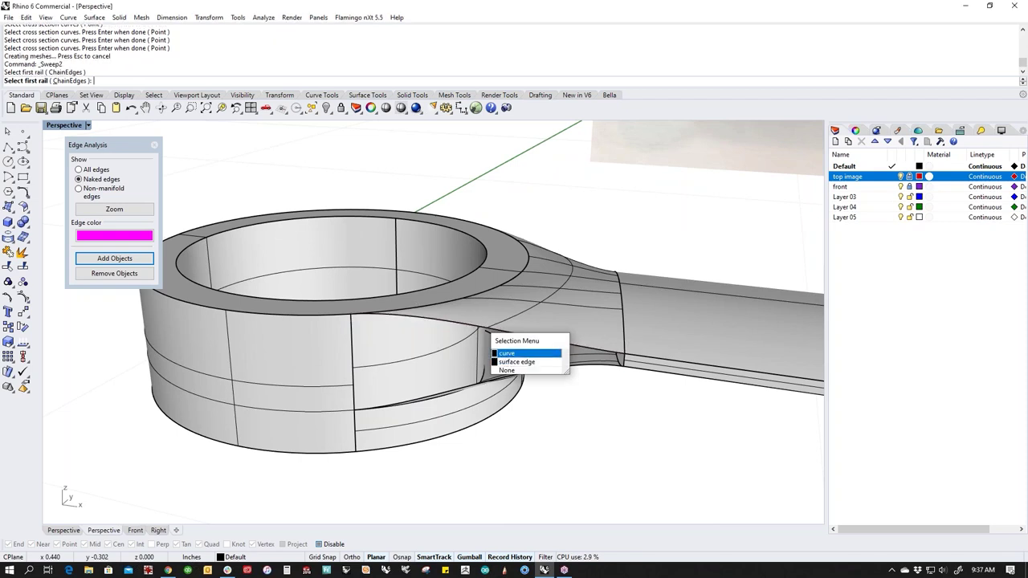
{"action": "left_click", "coordinate": [499, 372]}
{"action": "left_click", "coordinate": [497, 383]}
{"action": "left_click", "coordinate": [530, 413]}
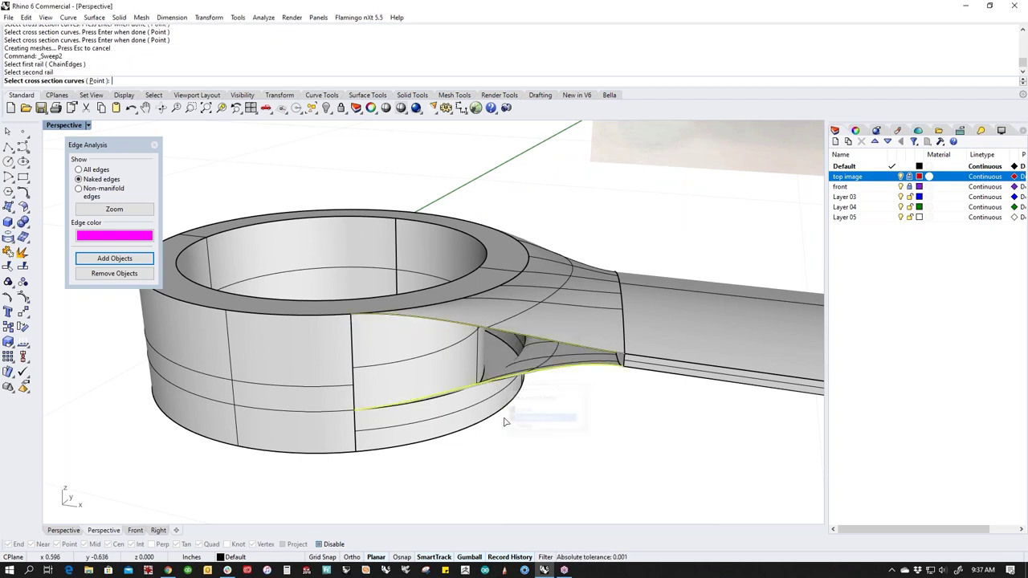
{"action": "right_click_drag", "start_coordinate": [530, 413], "coordinate": [339, 421]}
{"action": "left_click", "coordinate": [349, 415]}
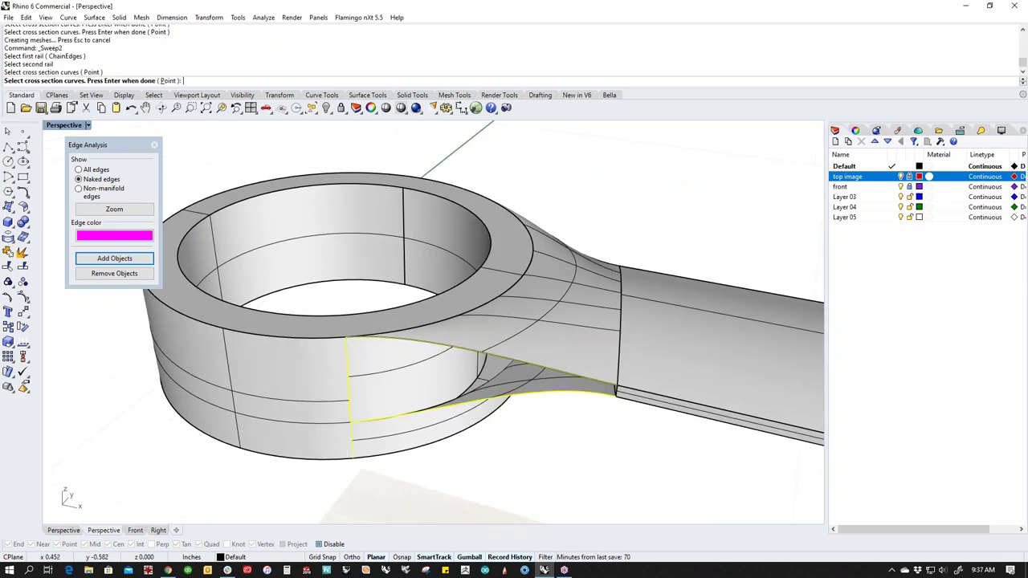
{"action": "key", "text": "Escape"}
Step: Purge the construction history from all objects with the hp alias
{"action": "left_click", "coordinate": [384, 433]}
{"action": "left_click", "coordinate": [329, 433]}
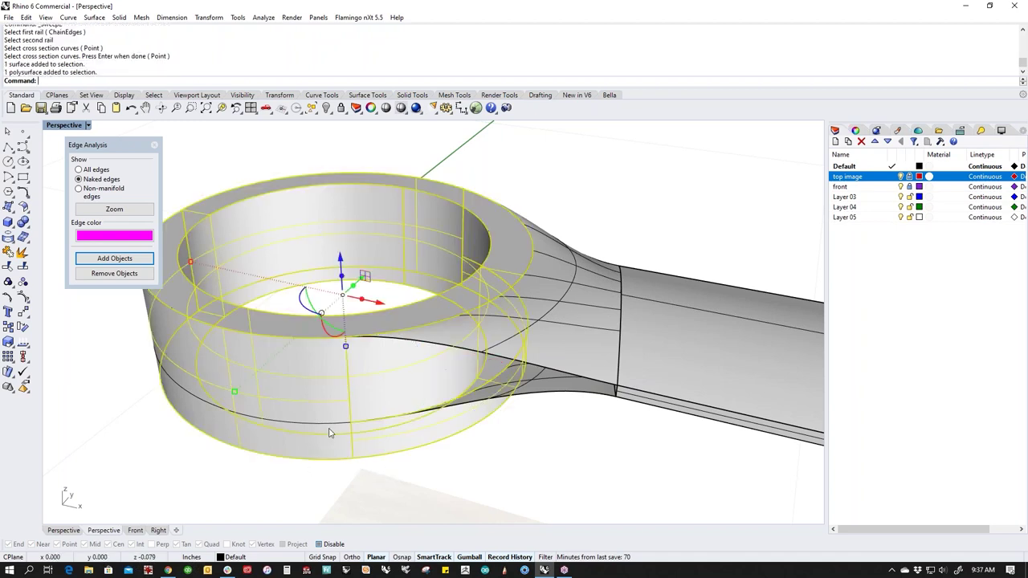
{"action": "key", "text": "Escape"}
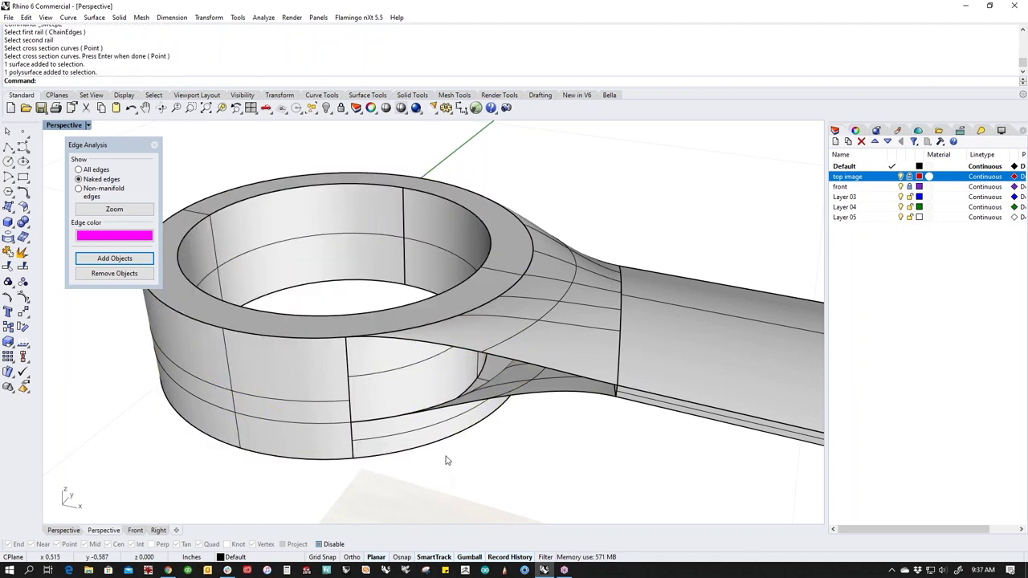
{"action": "type", "text": "hp"}
{"action": "key", "text": "Return"}
Step: Join the short wall surface to the ring polysurface
{"action": "left_click", "coordinate": [401, 446]}
{"action": "left_click", "coordinate": [310, 427]}
{"action": "left_click", "coordinate": [330, 442]}
{"action": "left_click", "coordinate": [329, 467]}
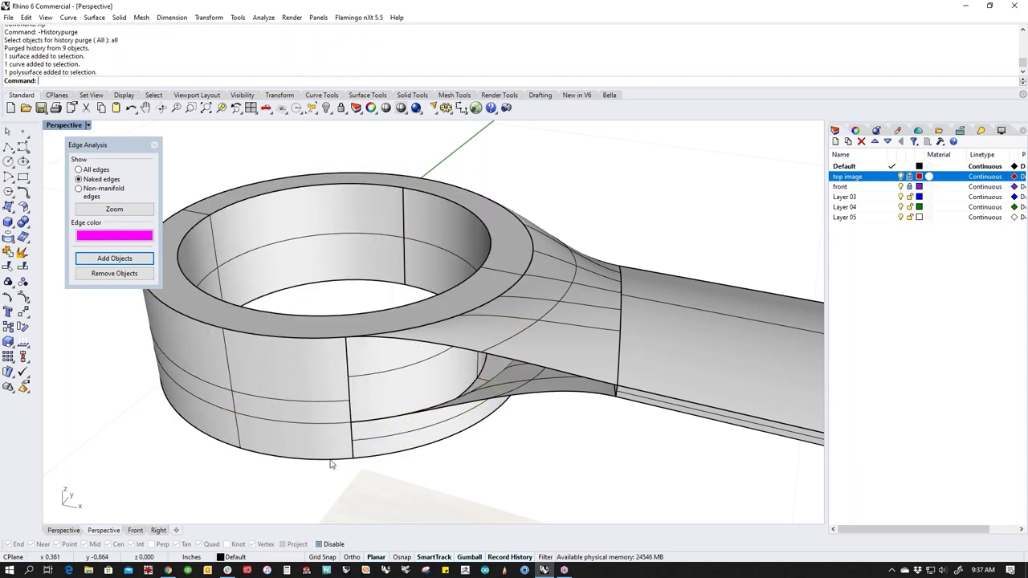
{"action": "left_click", "coordinate": [326, 451]}
{"action": "left_click", "coordinate": [383, 448]}
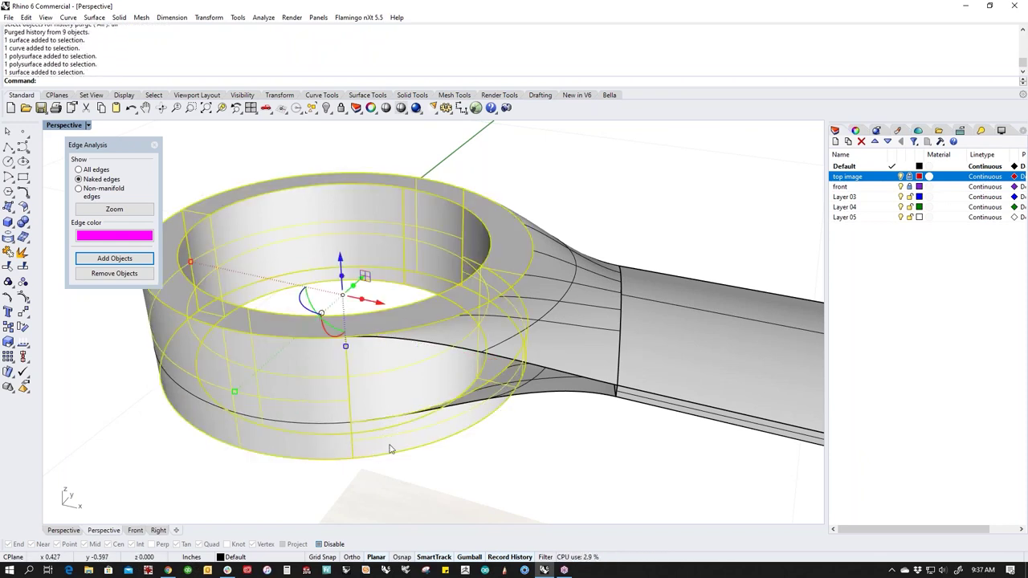
{"action": "type", "text": "j"}
{"action": "key", "text": "Return"}
Step: Look up the hp entry among the command aliases in the options and copy its macro, -Historypurge all
{"action": "right_click_drag", "start_coordinate": [554, 467], "coordinate": [293, 107]}
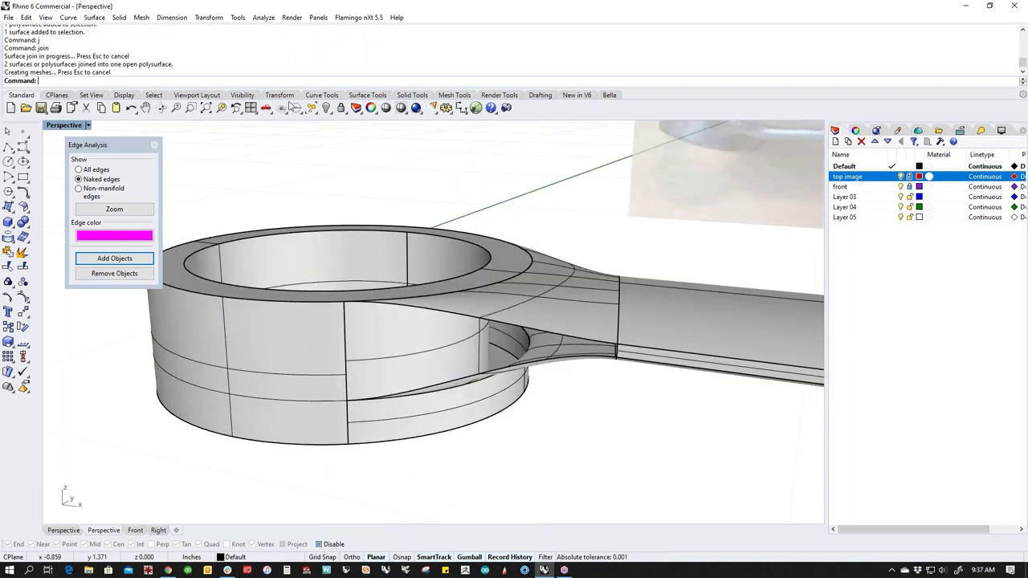
{"action": "left_click", "coordinate": [238, 17]}
{"action": "left_click", "coordinate": [280, 287]}
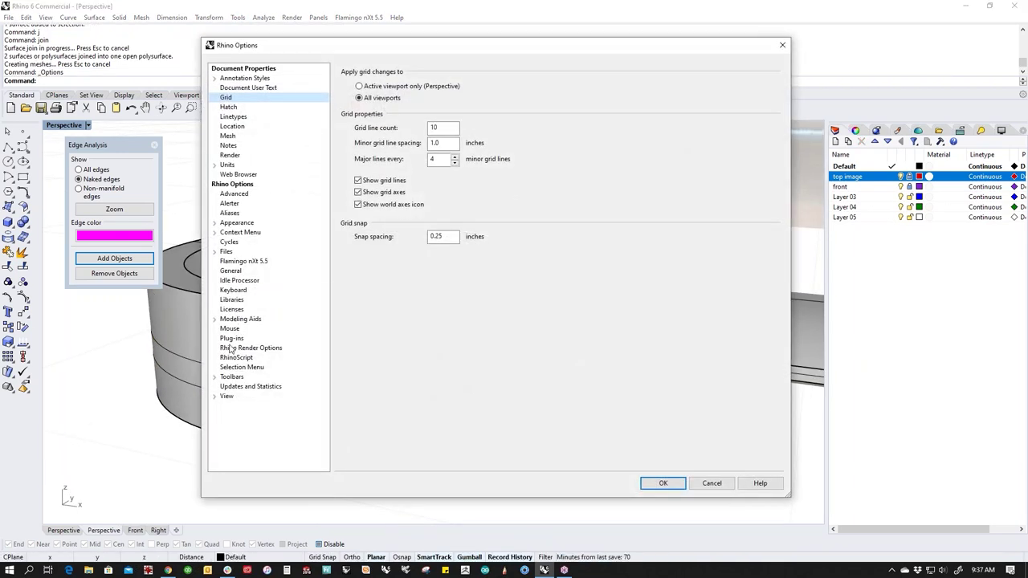
{"action": "left_click", "coordinate": [230, 212]}
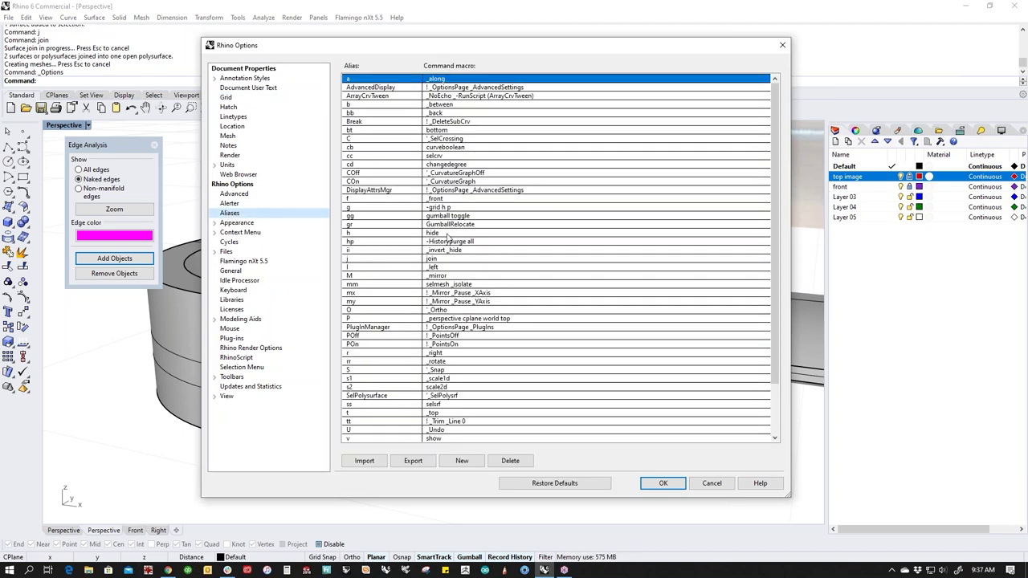
{"action": "double_click", "coordinate": [386, 241]}
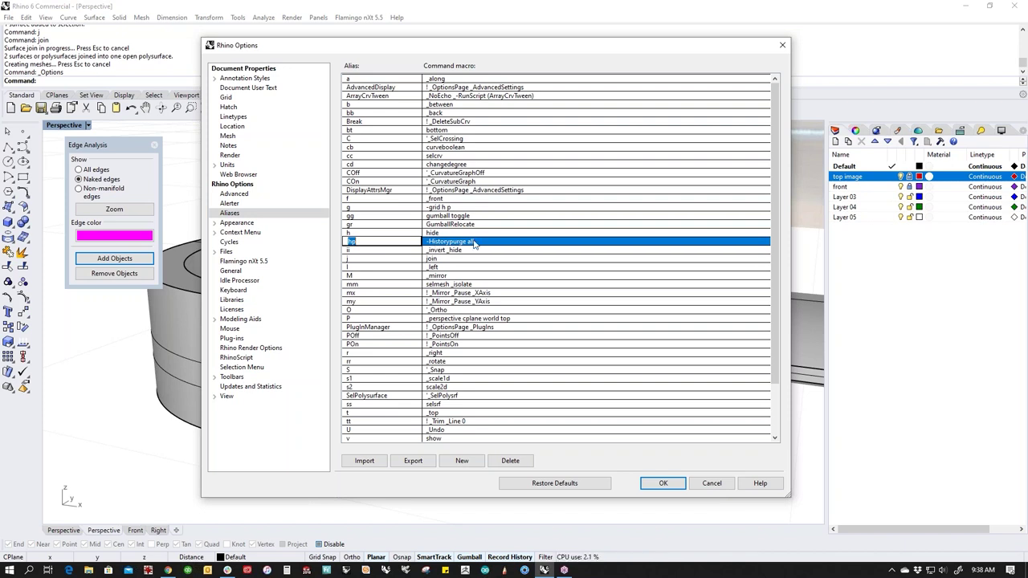
{"action": "key", "text": "Tab"}
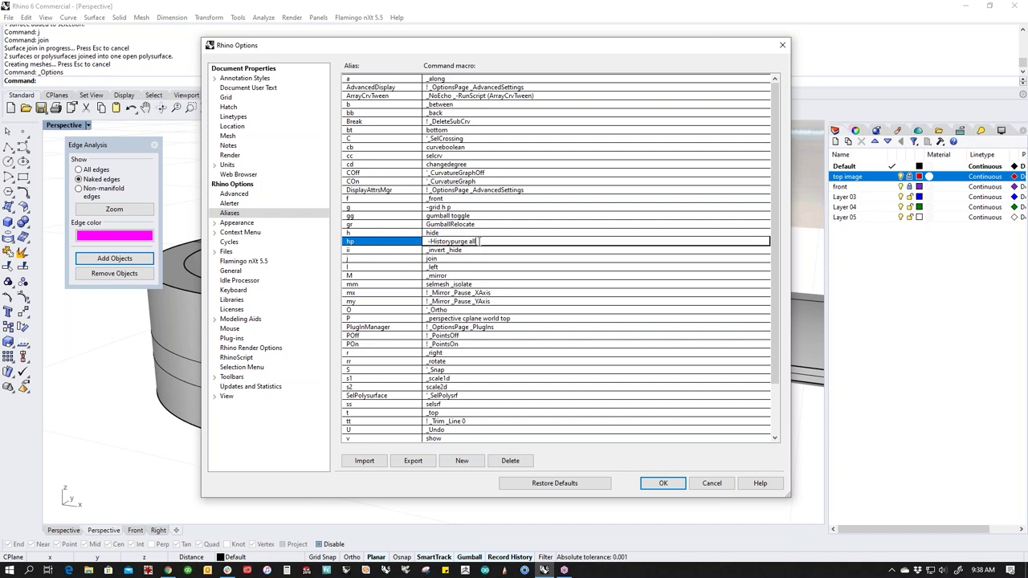
{"action": "right_click", "coordinate": [452, 240]}
{"action": "left_click", "coordinate": [394, 278]}
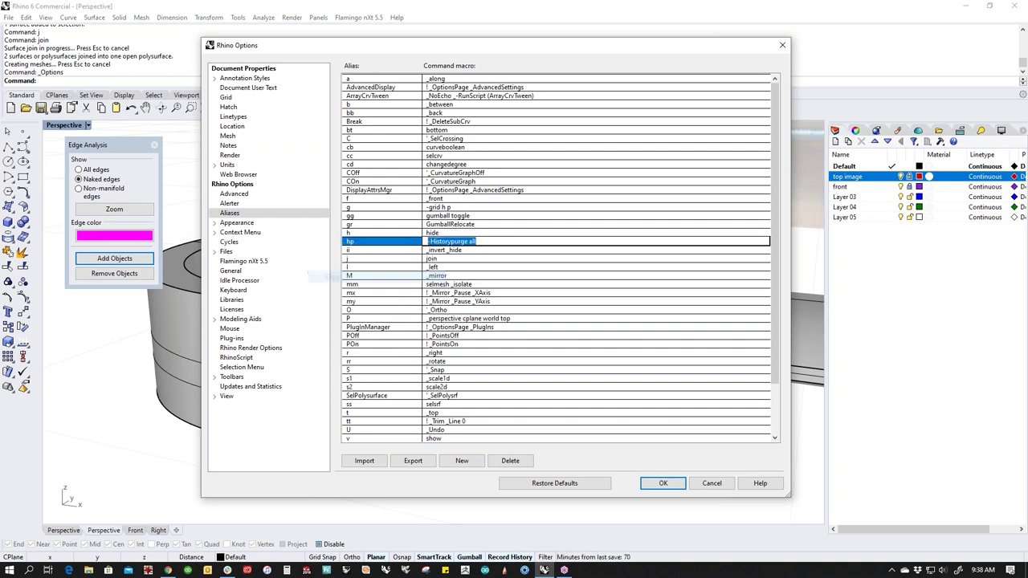
{"action": "key", "text": "alt+Tab"}
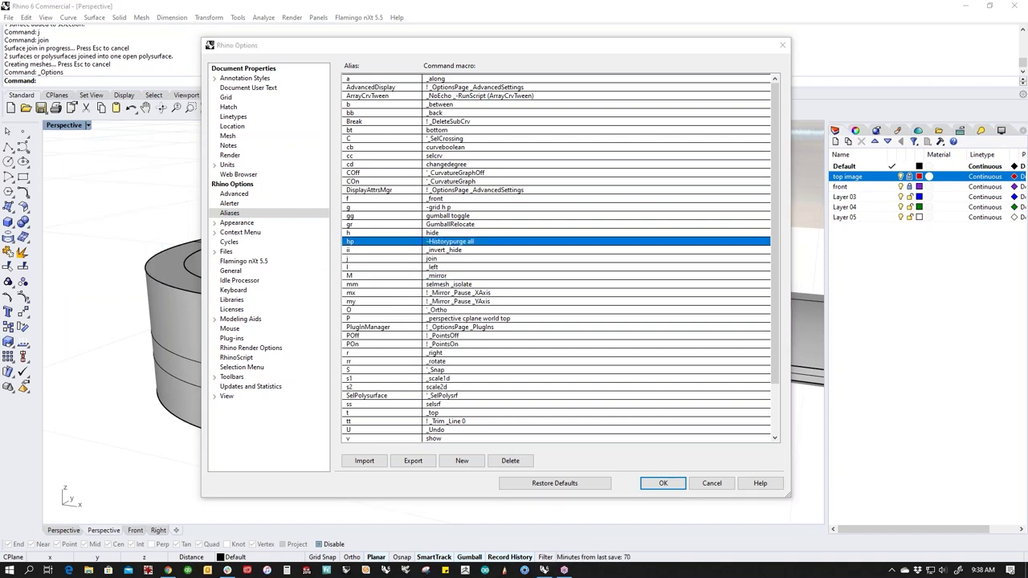
{"action": "left_click", "coordinate": [729, 485]}
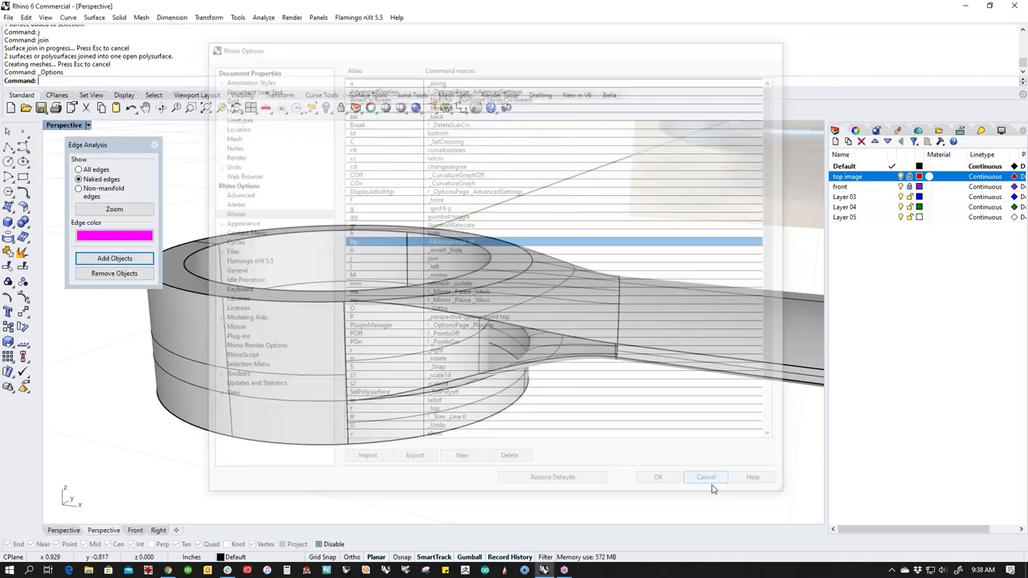
Step: Join the transition surfaces with the handle and the ring head into one polysurface
{"action": "right_click_drag", "start_coordinate": [549, 440], "coordinate": [484, 406]}
{"action": "left_click", "coordinate": [485, 403]}
{"action": "left_click", "coordinate": [543, 343], "text": "shift"}
{"action": "left_click", "coordinate": [622, 399]}
{"action": "left_click_drag", "start_coordinate": [678, 464], "coordinate": [350, 274]}
{"action": "type", "text": "oin"}
{"action": "key", "text": "Return"}
{"action": "left_click", "coordinate": [545, 413]}
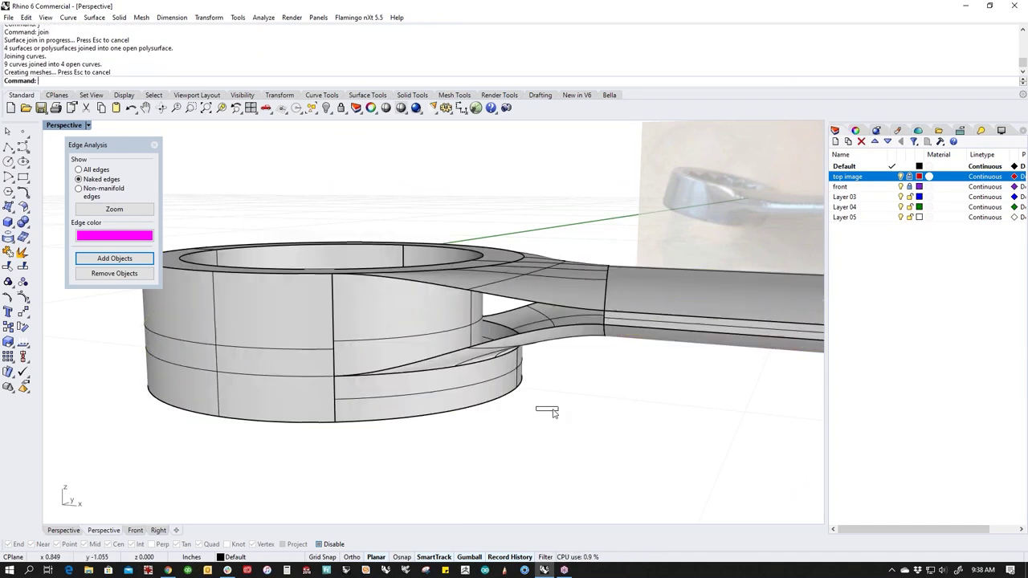
{"action": "right_click_drag", "start_coordinate": [546, 412], "coordinate": [546, 383]}
{"action": "left_click", "coordinate": [531, 366]}
{"action": "left_click", "coordinate": [525, 412]}
{"action": "middle_click", "coordinate": [525, 413]}
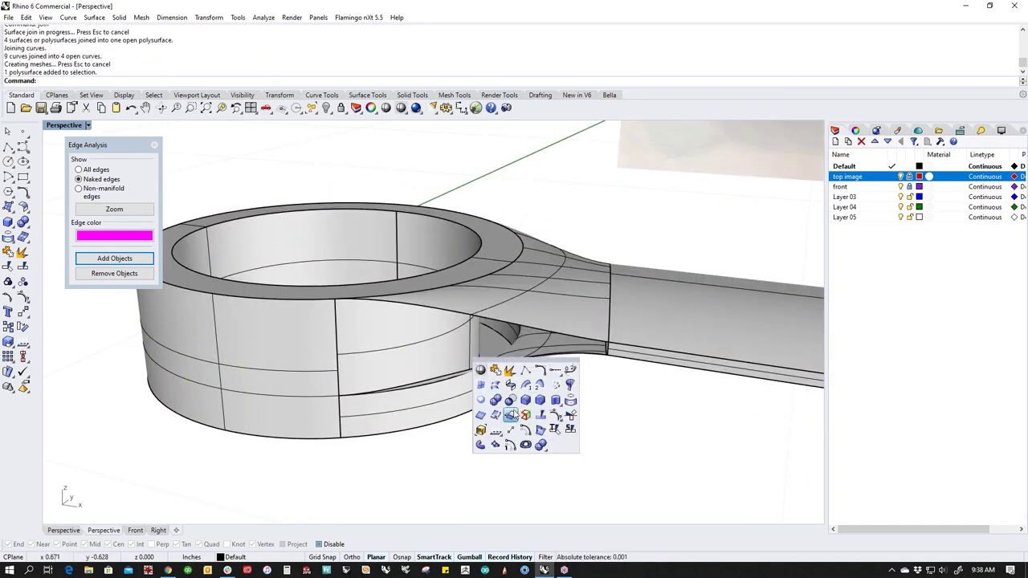
{"action": "left_click", "coordinate": [494, 387]}
{"action": "left_click", "coordinate": [475, 321]}
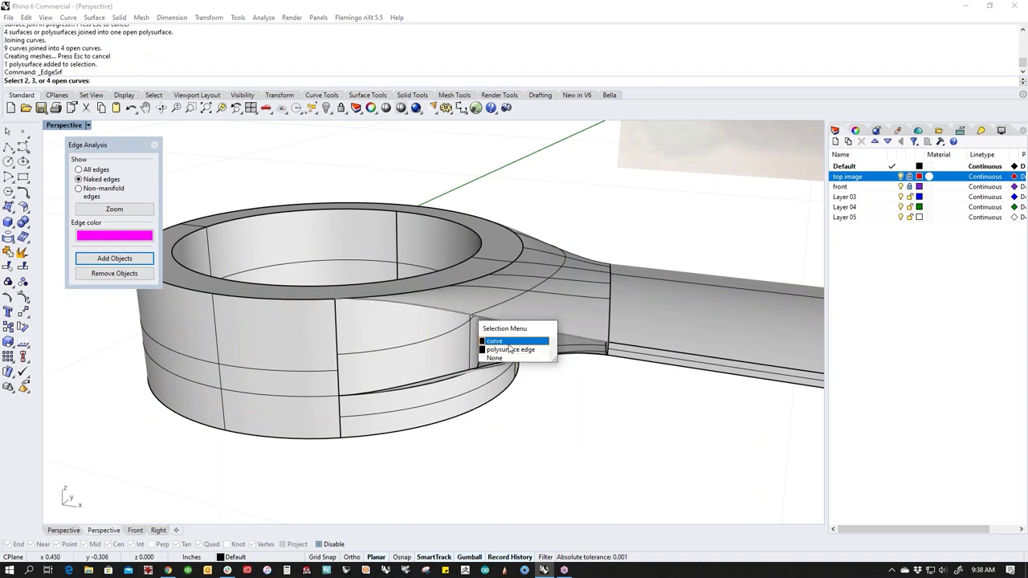
{"action": "left_click", "coordinate": [505, 352]}
{"action": "right_click", "coordinate": [555, 427]}
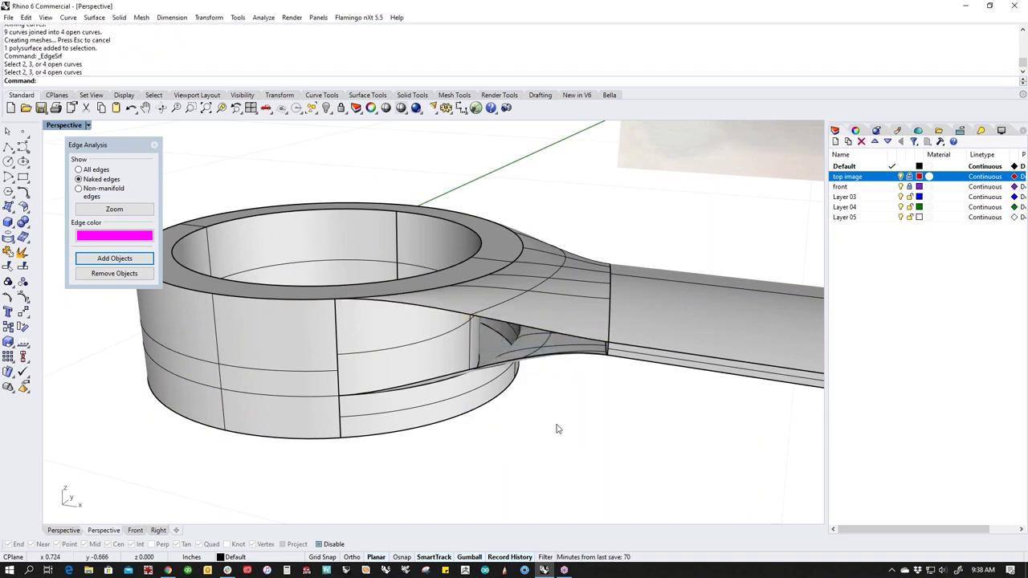
Step: Select all curves with the cc alias and hide them with the h alias
{"action": "type", "text": "cc"}
{"action": "key", "text": "Return"}
{"action": "type", "text": "h"}
{"action": "key", "text": "Return"}
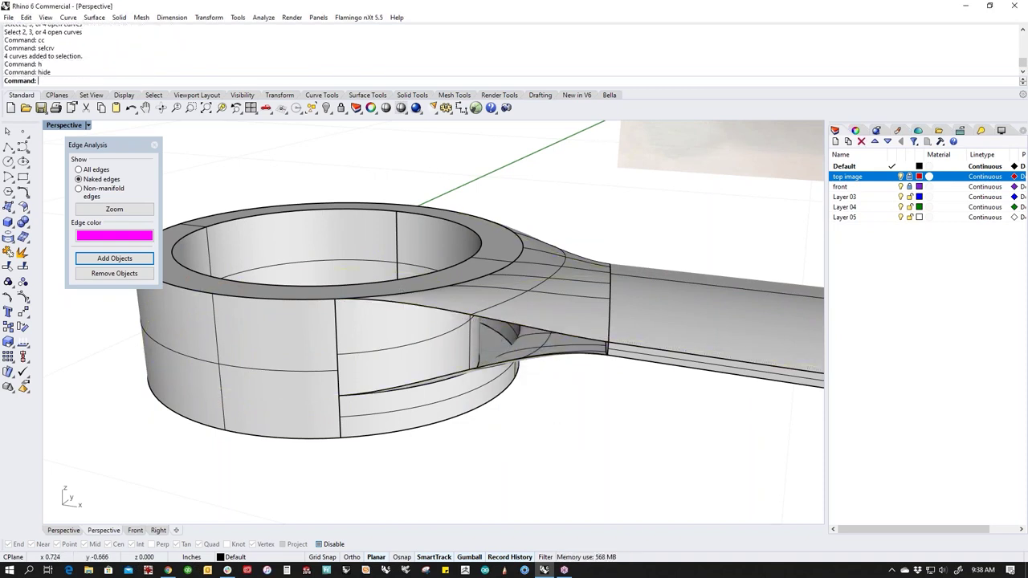
Step: Close the side opening between ring and handle with an edge surface built from its four surrounding edges
{"action": "middle_click", "coordinate": [542, 437]}
{"action": "left_click", "coordinate": [493, 419]}
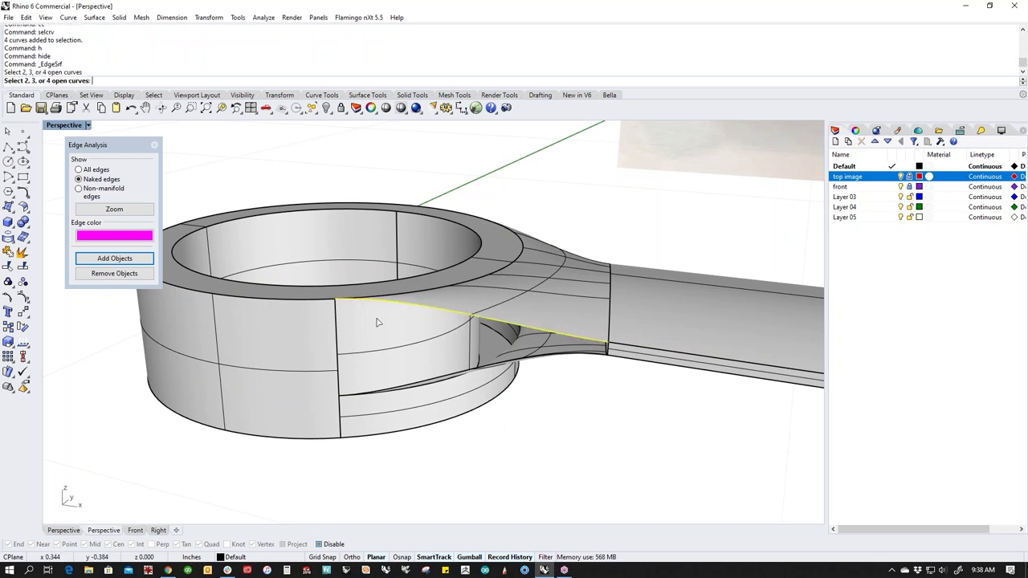
{"action": "left_click", "coordinate": [337, 341]}
{"action": "left_click", "coordinate": [499, 368]}
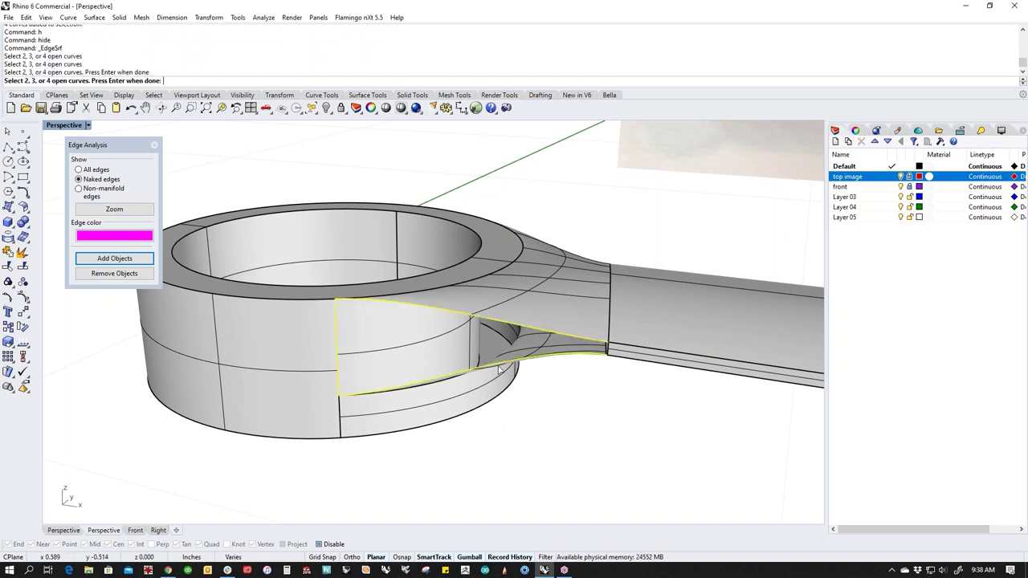
{"action": "left_click", "coordinate": [608, 353]}
Step: Build the matching four-edge surface over the side opening on the opposite side of the ring transition
{"action": "right_click_drag", "start_coordinate": [544, 392], "coordinate": [492, 435]}
{"action": "key", "text": "Return"}
{"action": "left_click", "coordinate": [466, 388]}
{"action": "left_click", "coordinate": [441, 403]}
{"action": "left_click", "coordinate": [458, 404]}
{"action": "left_click", "coordinate": [672, 393]}
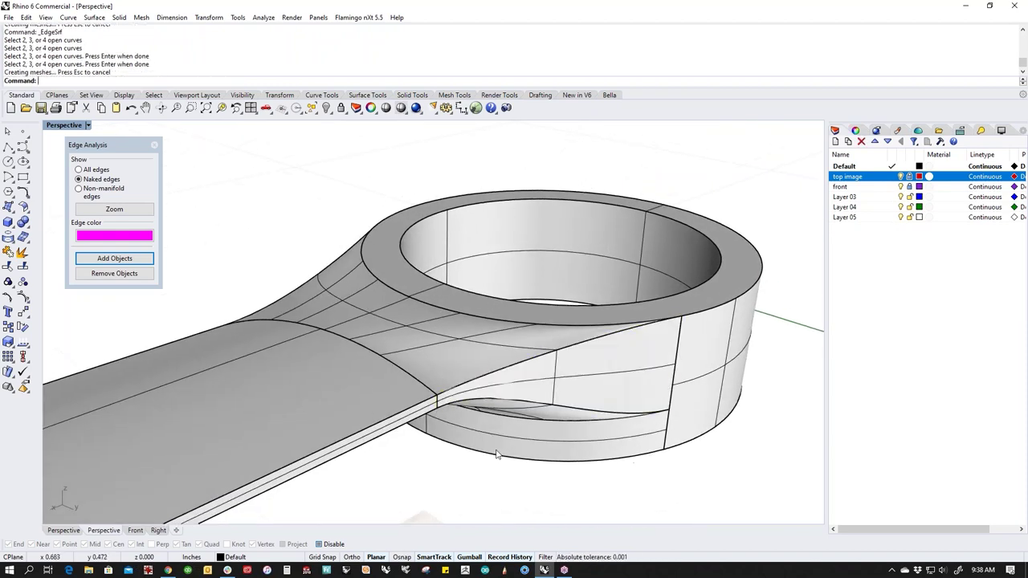
Step: Join the two new side surfaces to the handle and ring polysurface
{"action": "scroll", "coordinate": [451, 417], "scroll_direction": "down", "scroll_amount": 5}
{"action": "right_click_drag", "start_coordinate": [546, 419], "coordinate": [454, 427]}
{"action": "left_click_drag", "start_coordinate": [504, 486], "coordinate": [287, 269]}
{"action": "type", "text": "j"}
{"action": "key", "text": "Return"}
{"action": "right_click_drag", "start_coordinate": [365, 273], "coordinate": [562, 401]}
Step: Set the perspective viewport to the Rendered display mode and inspect the wrench
{"action": "left_click", "coordinate": [62, 125]}
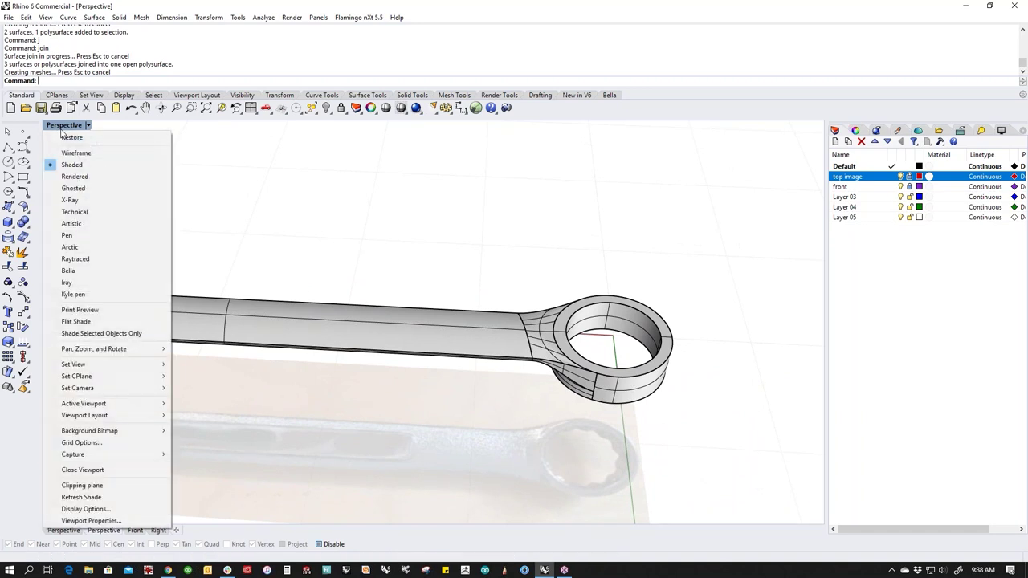
{"action": "left_click", "coordinate": [72, 179]}
{"action": "right_click_drag", "start_coordinate": [500, 382], "coordinate": [586, 327]}
{"action": "right_click_drag", "start_coordinate": [547, 288], "coordinate": [452, 334]}
{"action": "scroll", "coordinate": [434, 329], "scroll_direction": "up", "scroll_amount": 5}
Step: Switch to the front view and examine how the handle and both heads line up with the reference photo
{"action": "type", "text": "f"}
{"action": "key", "text": "Return"}
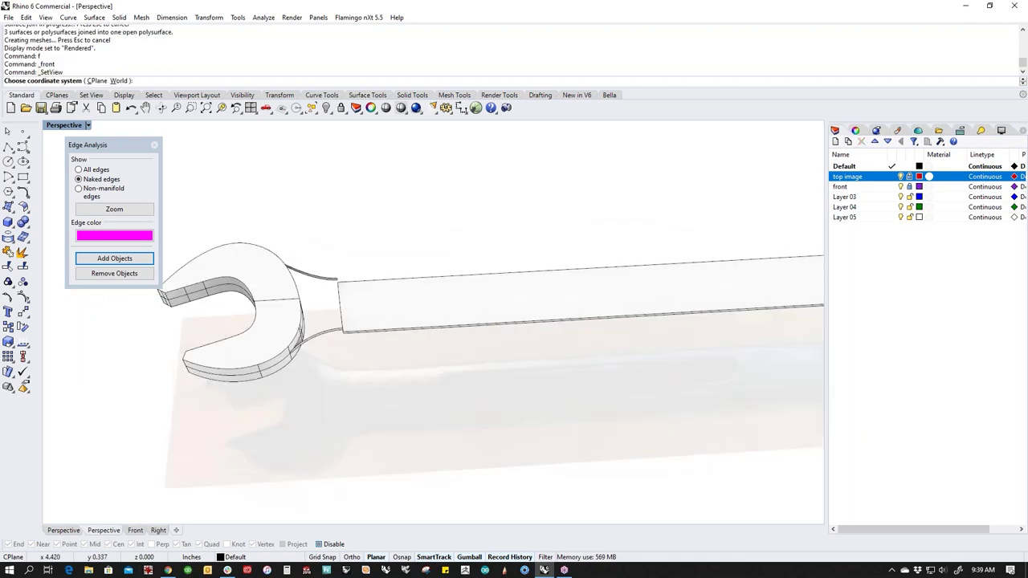
{"action": "scroll", "coordinate": [495, 361], "scroll_direction": "down", "scroll_amount": 3}
{"action": "right_click_drag", "start_coordinate": [495, 361], "coordinate": [597, 352]}
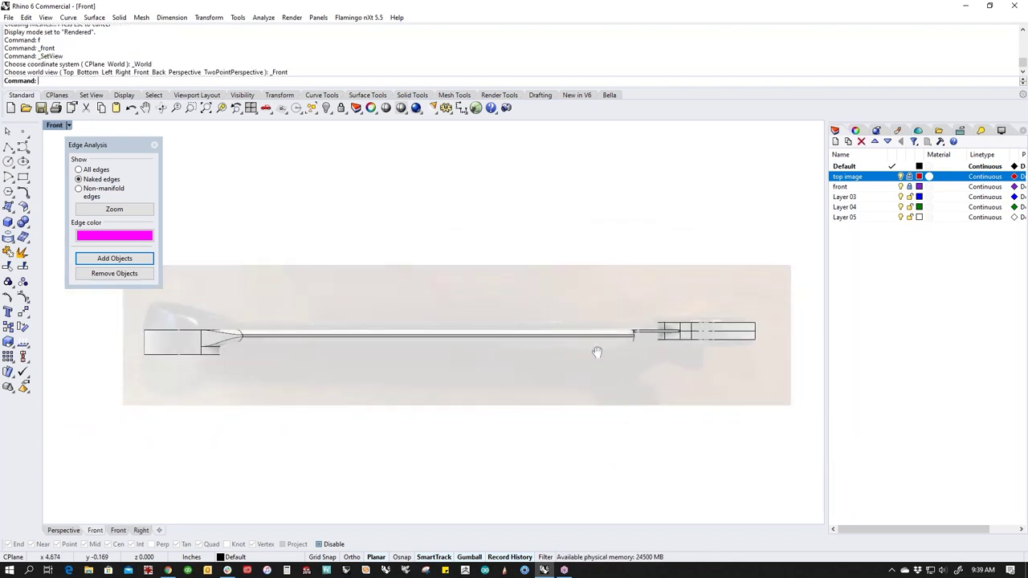
{"action": "scroll", "coordinate": [226, 340], "scroll_direction": "up", "scroll_amount": 2}
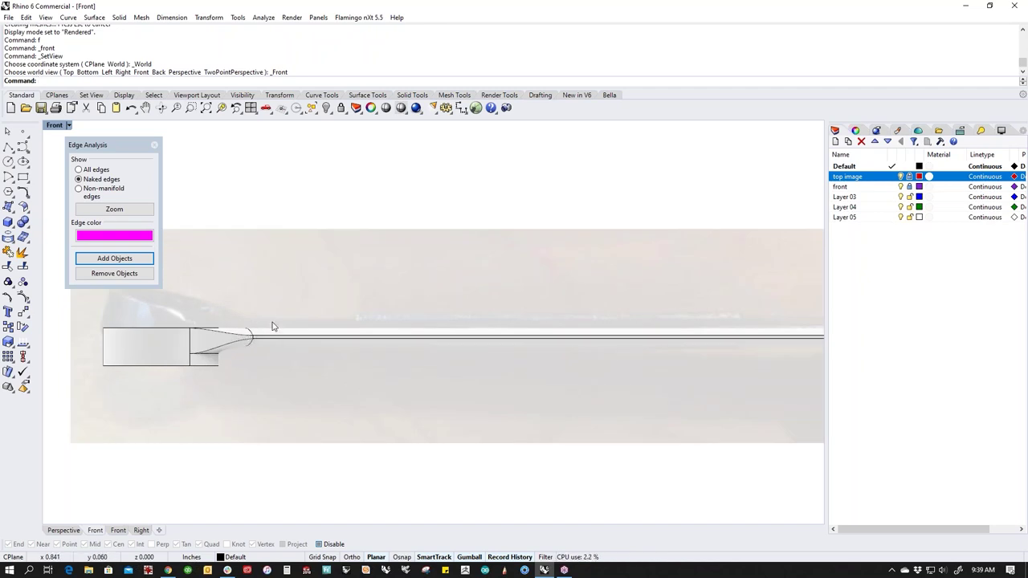
{"action": "scroll", "coordinate": [281, 347], "scroll_direction": "down", "scroll_amount": 3}
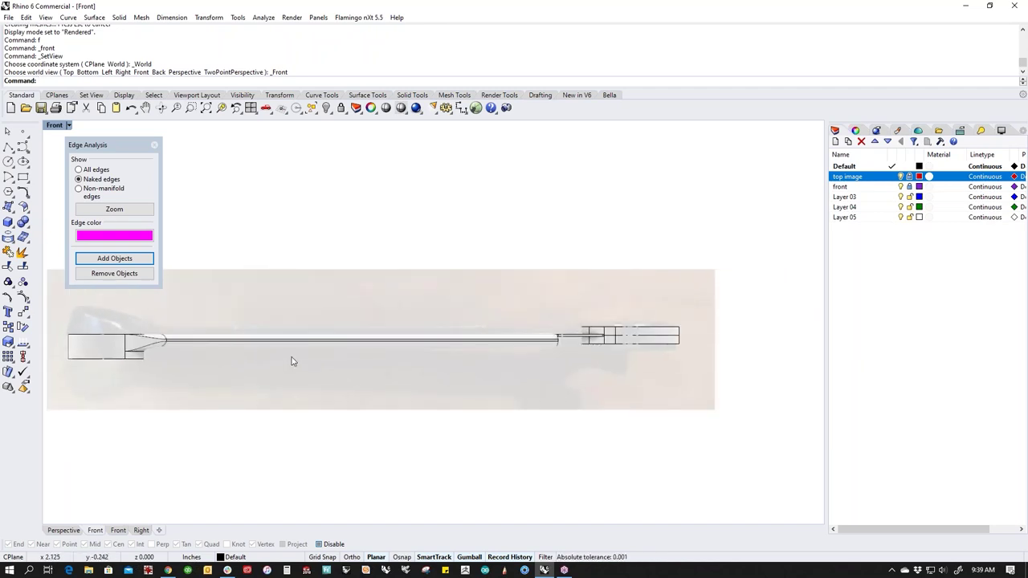
{"action": "scroll", "coordinate": [584, 341], "scroll_direction": "up", "scroll_amount": 4}
{"action": "right_click_drag", "start_coordinate": [526, 372], "coordinate": [439, 351]}
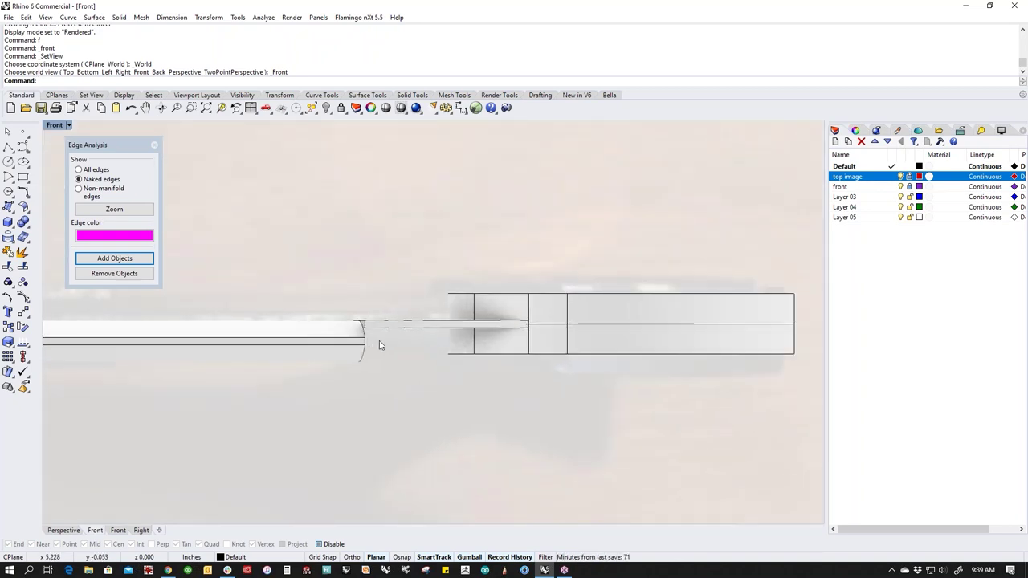
{"action": "right_click_drag", "start_coordinate": [401, 350], "coordinate": [463, 342]}
Step: Relocate the gumball to the end midpoint of the open-end side strips, and move head and strips down to align with the handle's side faces
{"action": "left_click_drag", "start_coordinate": [633, 243], "coordinate": [528, 389]}
{"action": "scroll", "coordinate": [448, 326], "scroll_direction": "up", "scroll_amount": 5}
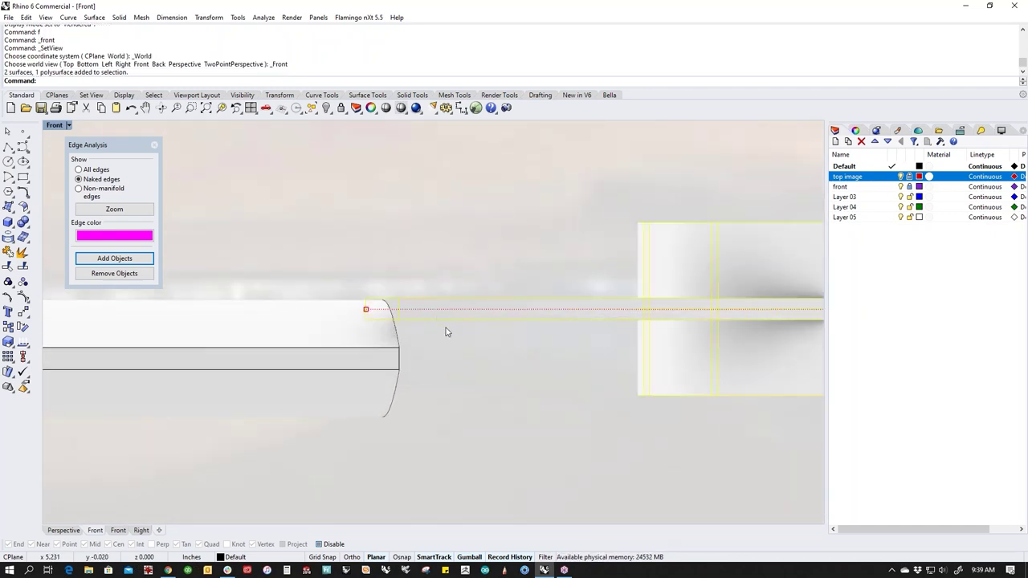
{"action": "type", "text": "gr"}
{"action": "key", "text": "Return"}
{"action": "scroll", "coordinate": [376, 316], "scroll_direction": "up", "scroll_amount": 2}
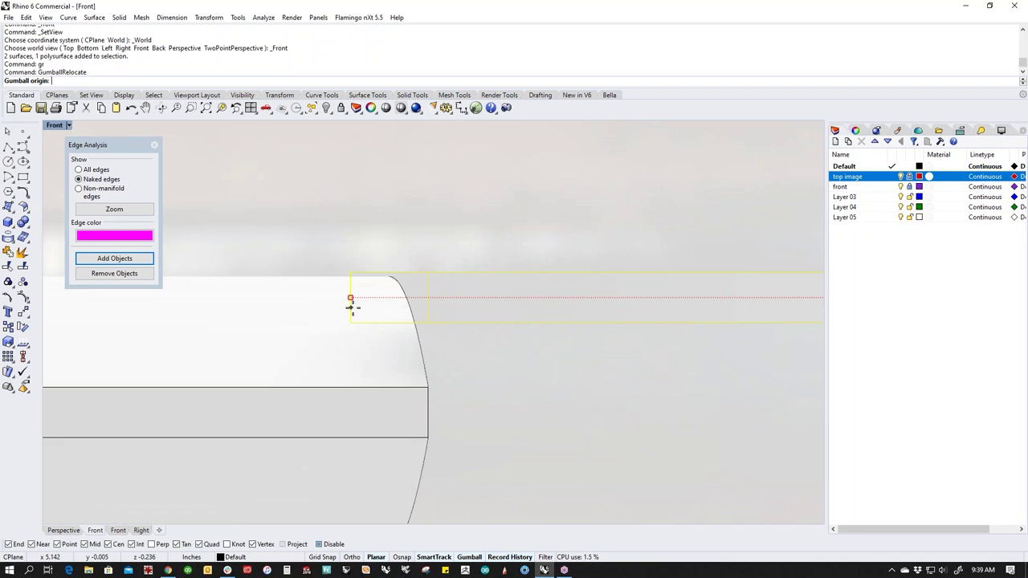
{"action": "left_click", "coordinate": [351, 299]}
{"action": "key", "text": "Return"}
{"action": "scroll", "coordinate": [363, 305], "scroll_direction": "down", "scroll_amount": 2}
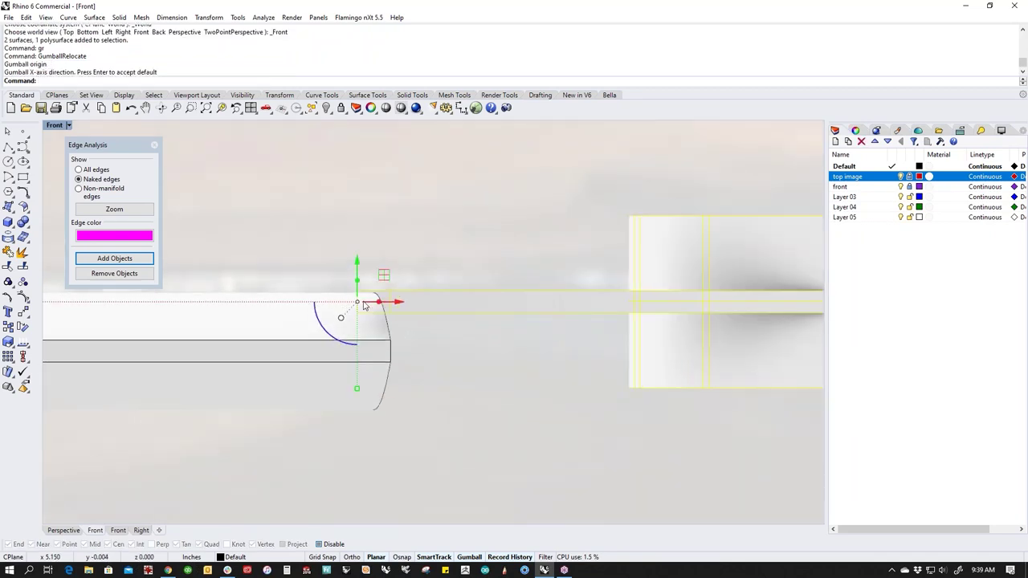
{"action": "left_click_drag", "start_coordinate": [359, 267], "coordinate": [390, 351]}
{"action": "key", "text": "Escape"}
{"action": "scroll", "coordinate": [436, 290], "scroll_direction": "down", "scroll_amount": 7}
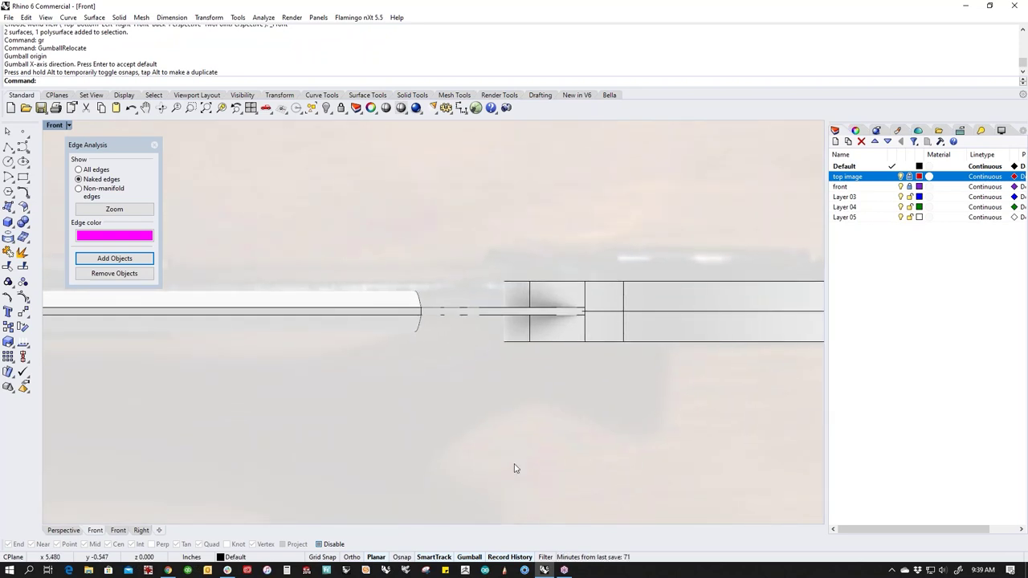
{"action": "right_click", "coordinate": [468, 556]}
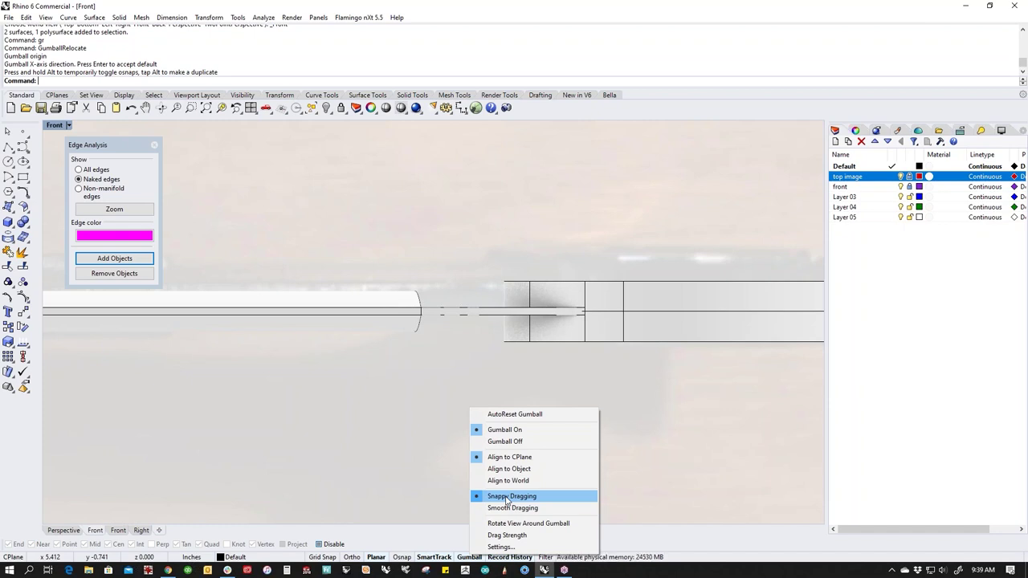
{"action": "left_click", "coordinate": [414, 409]}
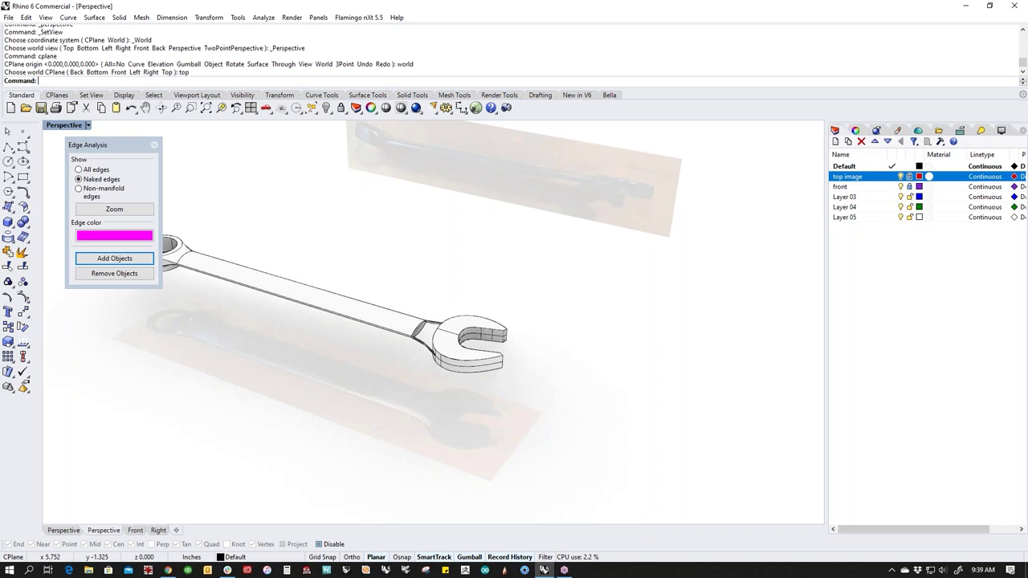
Step: Examine the gap between the handle and the open-end head in perspective, and compare it with the finished ring end
{"action": "right_click_drag", "start_coordinate": [402, 406], "coordinate": [474, 326]}
{"action": "scroll", "coordinate": [449, 366], "scroll_direction": "up", "scroll_amount": 4}
{"action": "scroll", "coordinate": [474, 325], "scroll_direction": "up", "scroll_amount": 5}
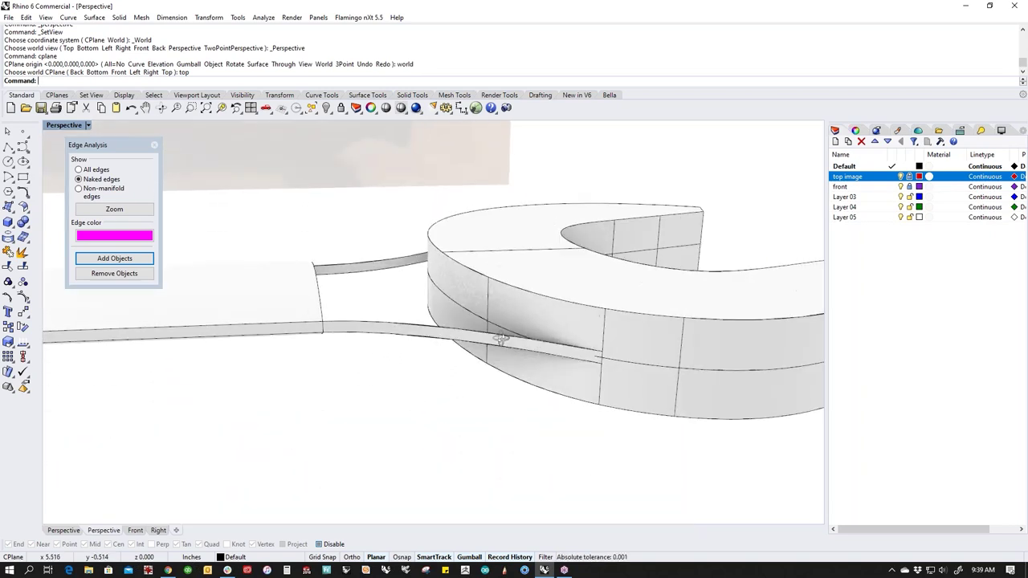
{"action": "middle_click", "coordinate": [548, 346]}
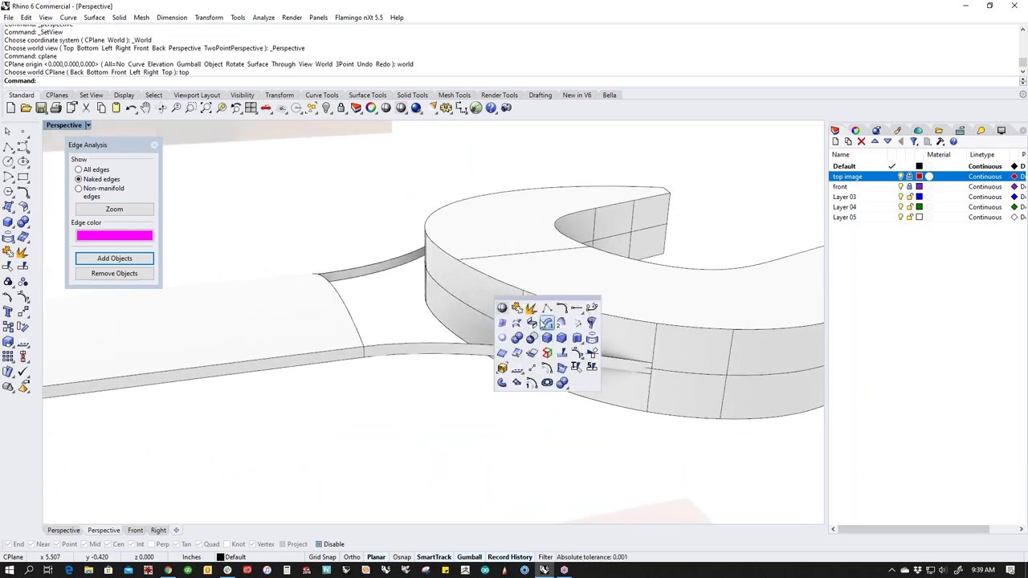
{"action": "right_click_drag", "start_coordinate": [460, 401], "coordinate": [689, 376]}
{"action": "scroll", "coordinate": [466, 394], "scroll_direction": "down", "scroll_amount": 5}
{"action": "scroll", "coordinate": [602, 375], "scroll_direction": "down", "scroll_amount": 6}
{"action": "right_click_drag", "start_coordinate": [447, 397], "coordinate": [612, 400], "text": "shift"}
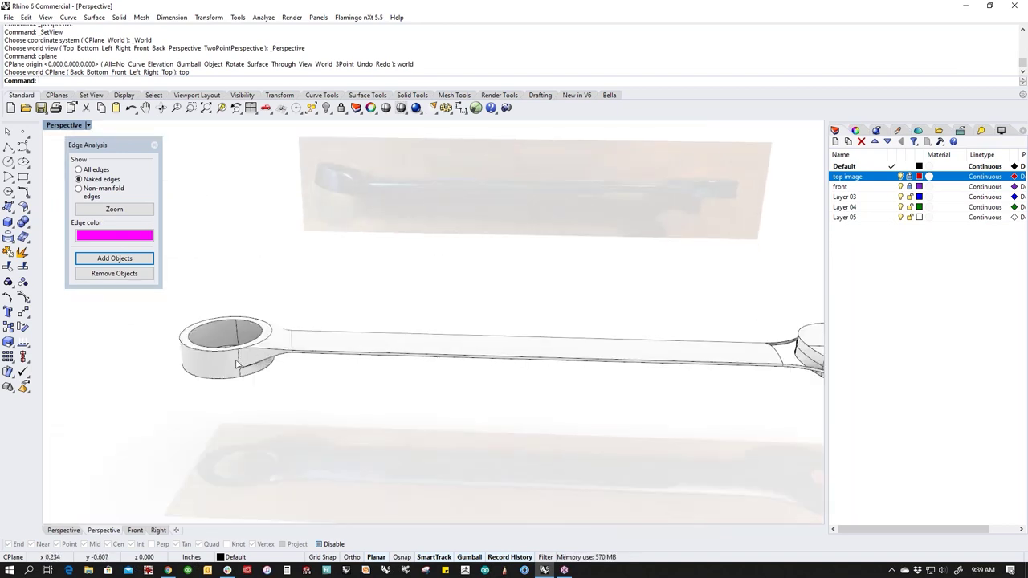
{"action": "right_click_drag", "start_coordinate": [558, 378], "coordinate": [287, 393], "text": "shift"}
{"action": "scroll", "coordinate": [544, 385], "scroll_direction": "up", "scroll_amount": 6}
{"action": "right_click_drag", "start_coordinate": [546, 399], "coordinate": [566, 392]}
Step: Extract the outer side wall surface from the open-end head polysurface
{"action": "middle_click", "coordinate": [598, 399]}
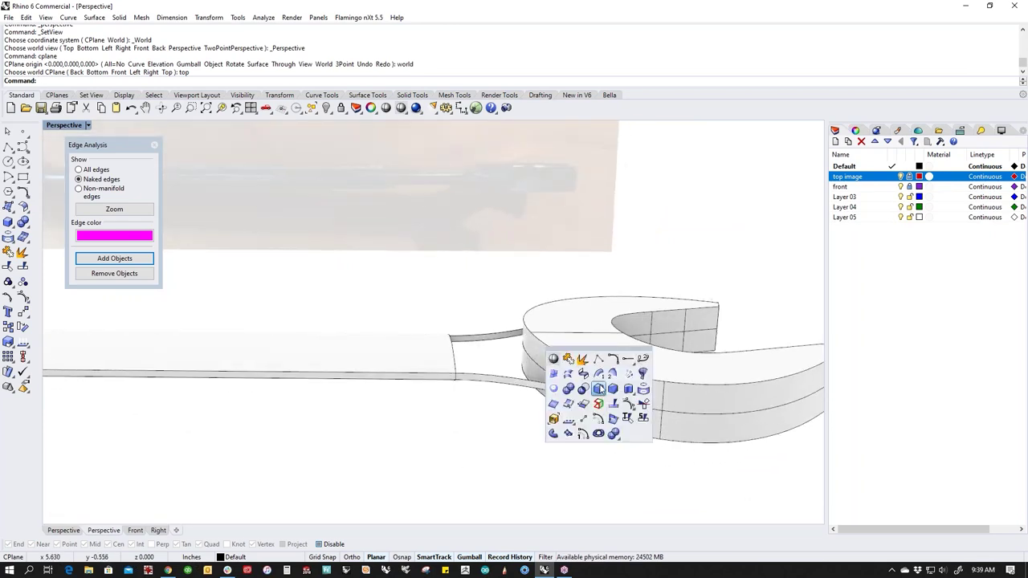
{"action": "left_click", "coordinate": [580, 355]}
{"action": "left_click", "coordinate": [574, 378]}
{"action": "right_click", "coordinate": [575, 398]}
Step: Split the extracted side wall along an isocurve through the end of the side strip
{"action": "middle_click", "coordinate": [576, 412]}
{"action": "right_click", "coordinate": [619, 427]}
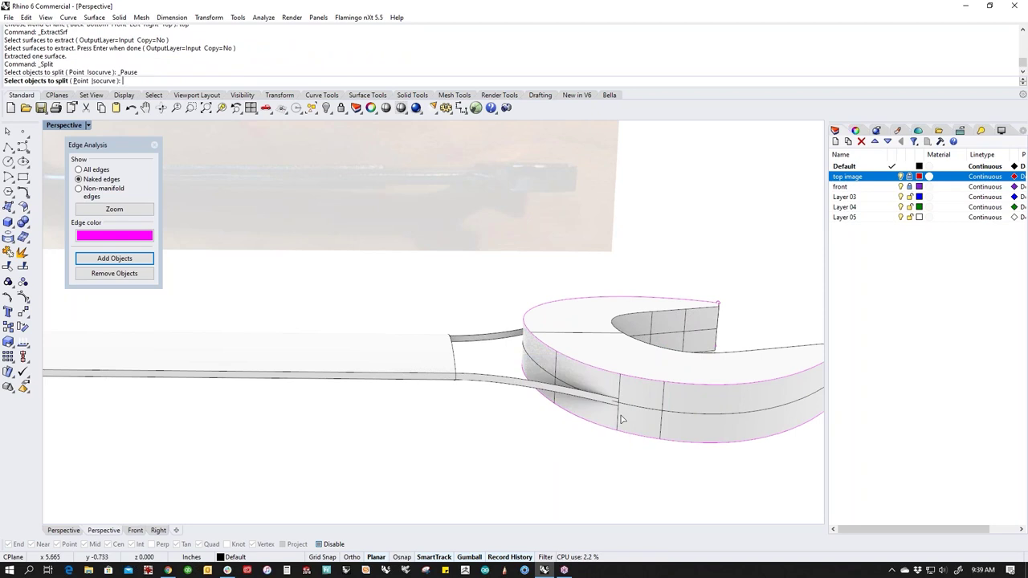
{"action": "scroll", "coordinate": [622, 413], "scroll_direction": "up", "scroll_amount": 4}
{"action": "left_click", "coordinate": [633, 423]}
{"action": "right_click", "coordinate": [633, 423]}
{"action": "left_click", "coordinate": [618, 399]}
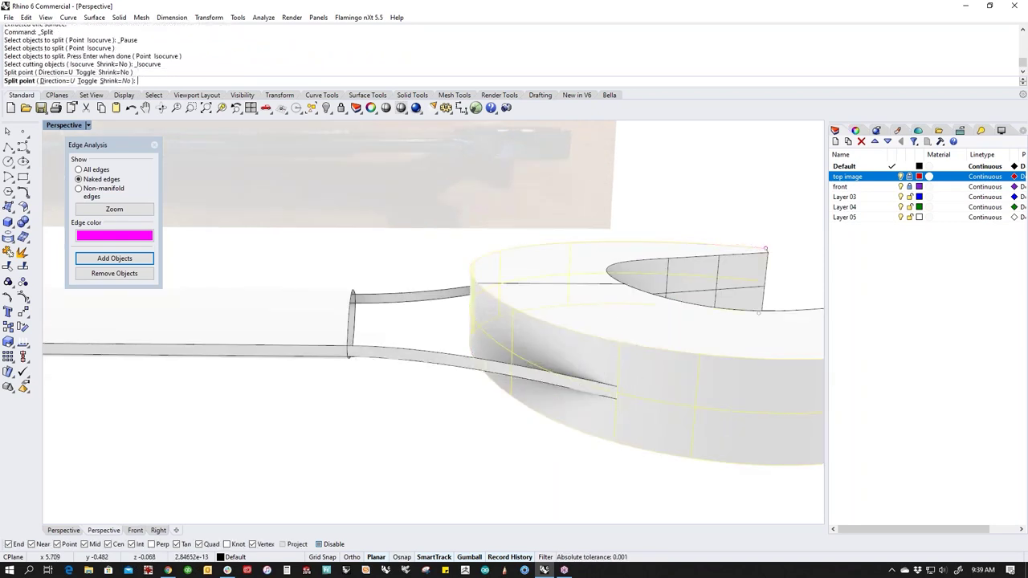
{"action": "right_click", "coordinate": [619, 402]}
{"action": "right_click_drag", "start_coordinate": [549, 395], "coordinate": [763, 426]}
{"action": "right_click_drag", "start_coordinate": [376, 368], "coordinate": [383, 369]}
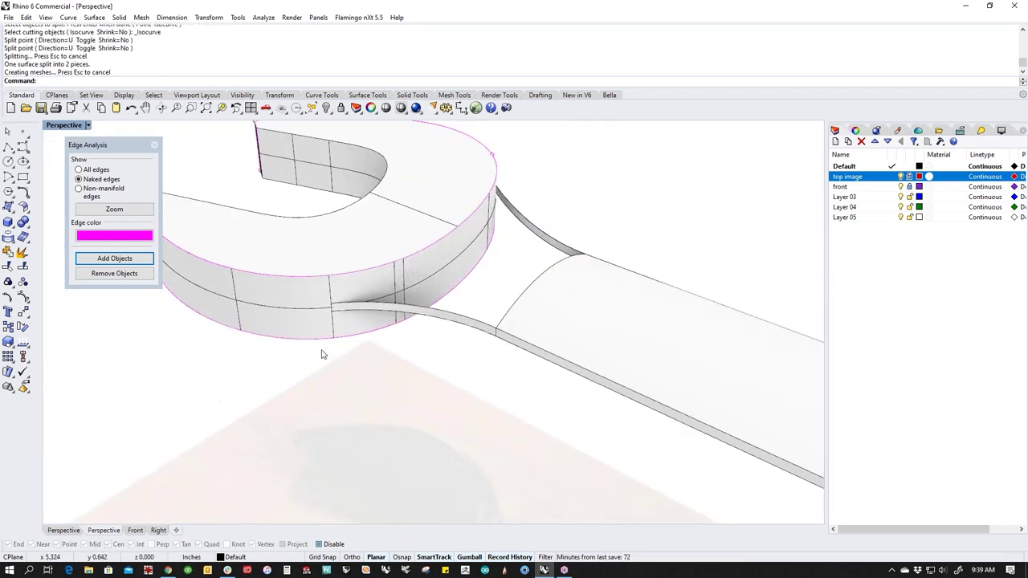
Step: Split the outer side wall along an isocurve through the other side strip's end, and delete the wall piece between the strips
{"action": "right_click", "coordinate": [323, 352]}
{"action": "left_click", "coordinate": [305, 327]}
{"action": "right_click", "coordinate": [312, 323]}
{"action": "left_click", "coordinate": [330, 313]}
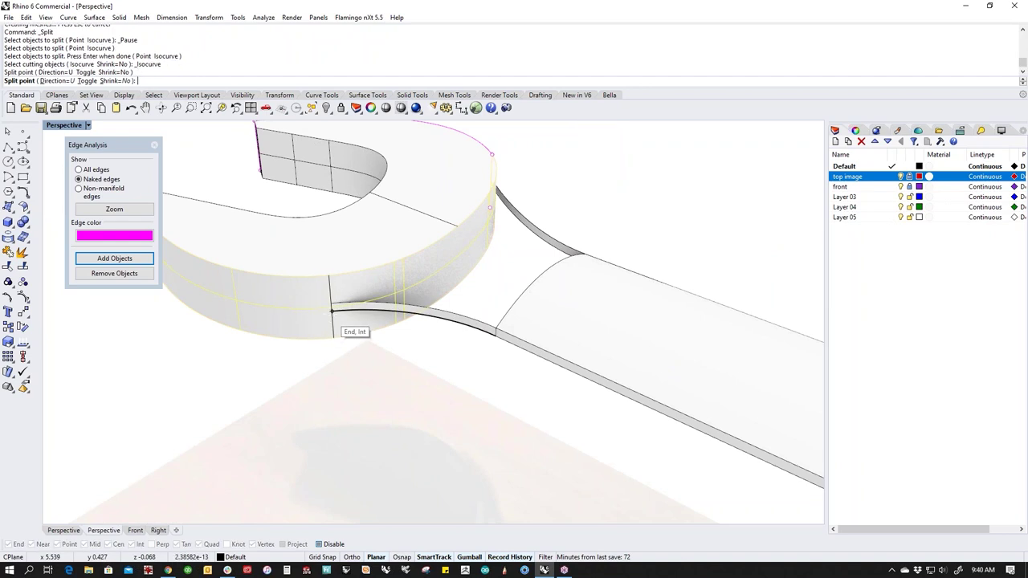
{"action": "right_click", "coordinate": [421, 285]}
{"action": "left_click", "coordinate": [423, 282]}
{"action": "key", "text": "Delete"}
{"action": "right_click_drag", "start_coordinate": [438, 277], "coordinate": [426, 401]}
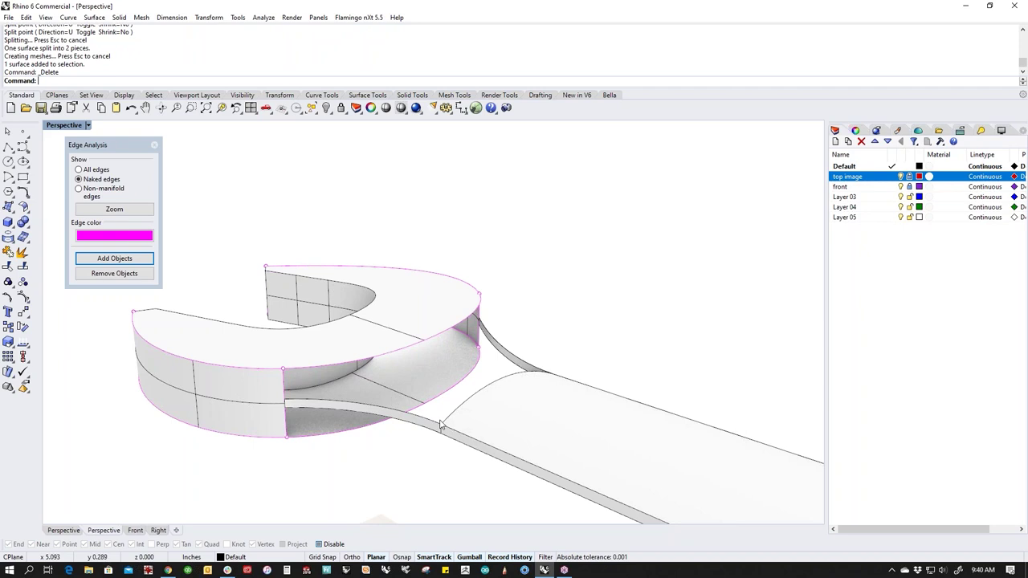
{"action": "left_click", "coordinate": [394, 423]}
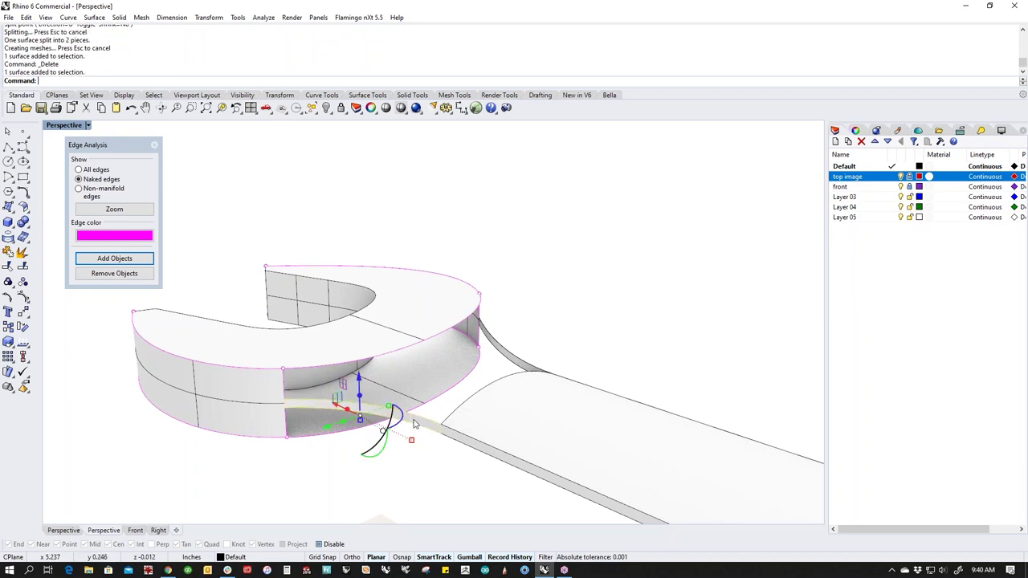
{"action": "left_click", "coordinate": [444, 458]}
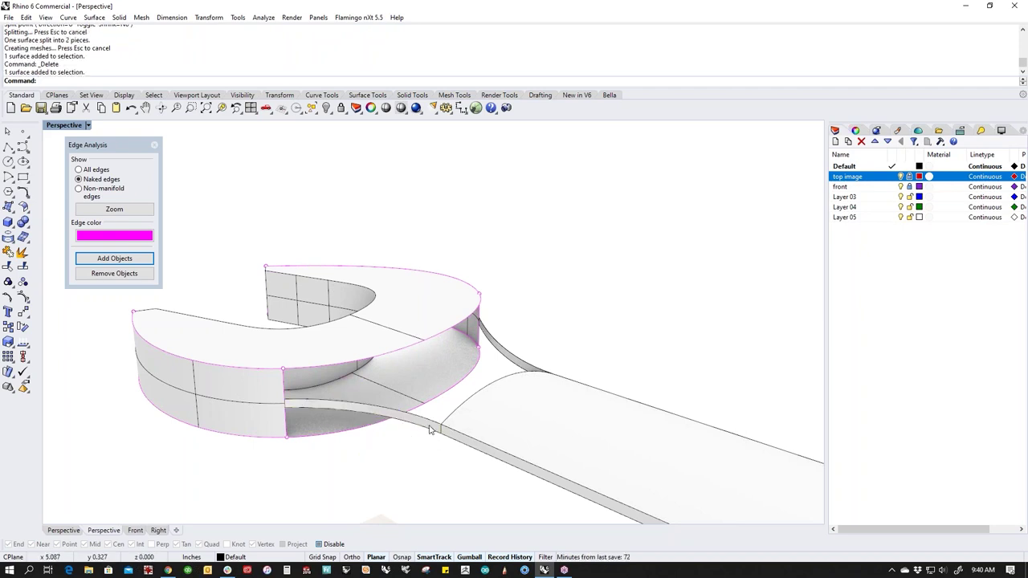
{"action": "left_click", "coordinate": [429, 430], "text": "ctrl+shift"}
{"action": "left_click_drag", "start_coordinate": [411, 444], "coordinate": [419, 448]}
{"action": "key", "text": "ctrl+z"}
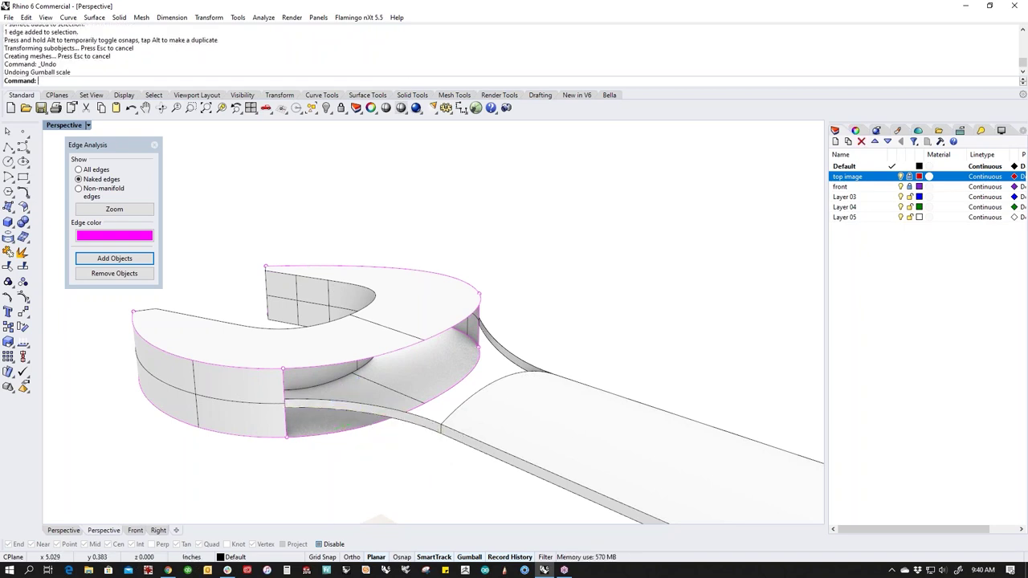
Step: Create a blend curve from the head's upper outer edge to the handle's upper side edge along the first side strip
{"action": "right_click_drag", "start_coordinate": [377, 518], "coordinate": [334, 419]}
{"action": "middle_click", "coordinate": [334, 419]}
{"action": "left_click", "coordinate": [370, 387]}
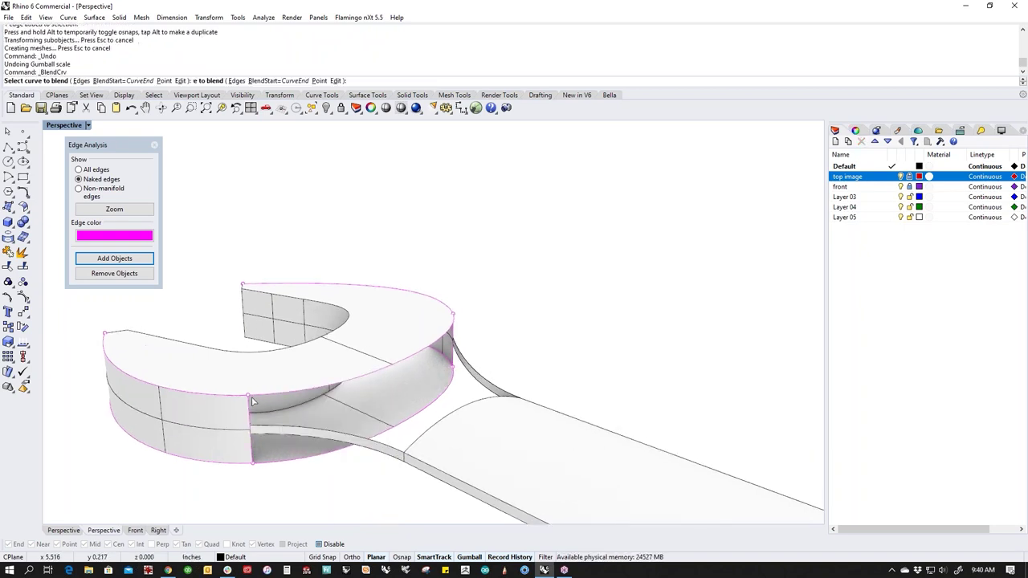
{"action": "left_click", "coordinate": [230, 398]}
{"action": "left_click", "coordinate": [257, 421]}
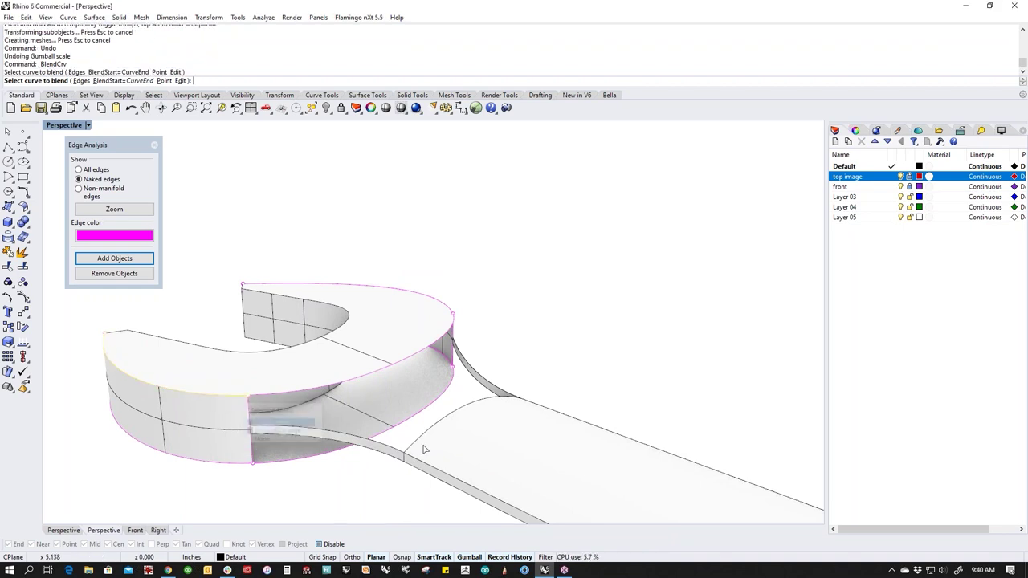
{"action": "left_click", "coordinate": [420, 455]}
{"action": "right_click_drag", "start_coordinate": [420, 454], "coordinate": [353, 466]}
{"action": "right_click", "coordinate": [431, 433]}
Step: Create a matching blend curve between the handle's upper side edge and the head's upper surface edge on the opposite side
{"action": "right_click_drag", "start_coordinate": [431, 434], "coordinate": [502, 422]}
{"action": "right_click", "coordinate": [502, 422]}
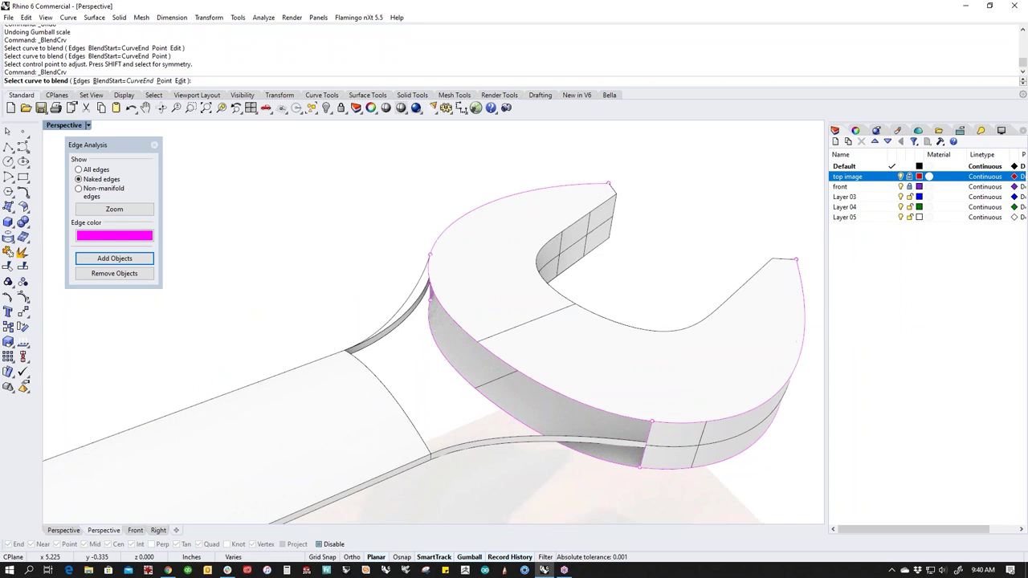
{"action": "left_click", "coordinate": [422, 459]}
{"action": "left_click", "coordinate": [670, 429]}
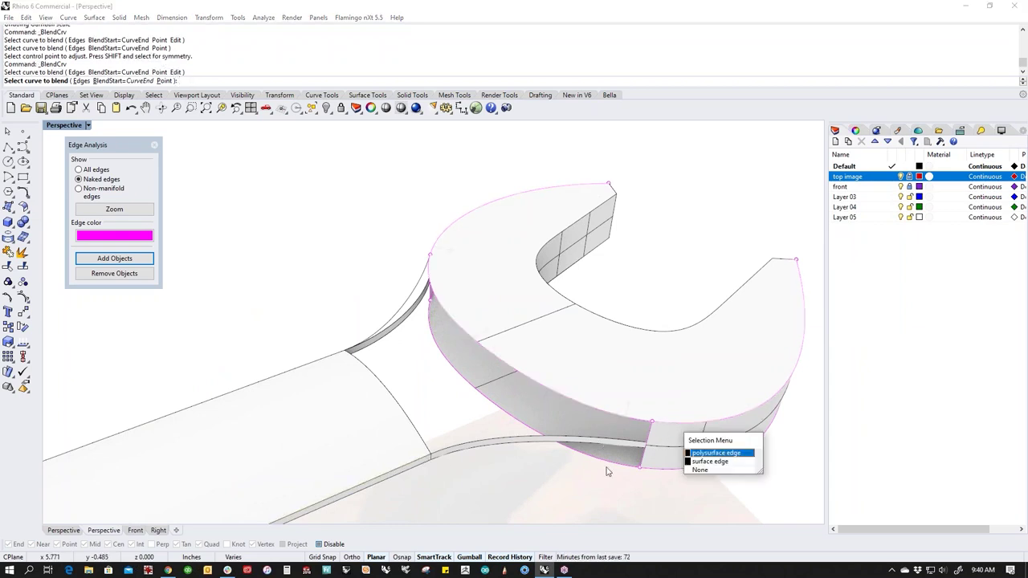
{"action": "left_click", "coordinate": [710, 461]}
{"action": "right_click", "coordinate": [553, 497]}
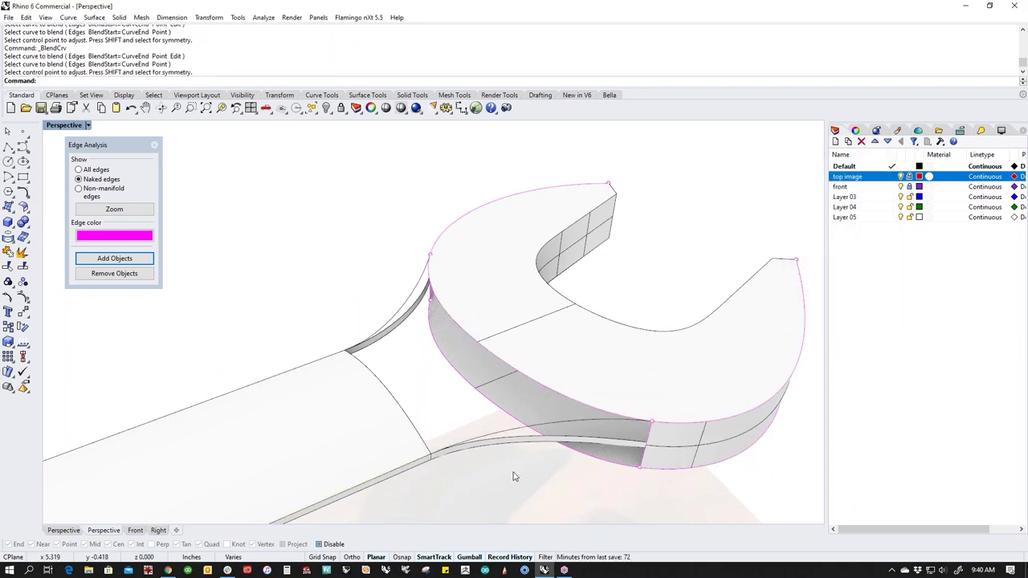
{"action": "middle_click", "coordinate": [513, 474]}
{"action": "left_click", "coordinate": [526, 452]}
{"action": "left_click", "coordinate": [565, 414]}
{"action": "key", "text": "Escape"}
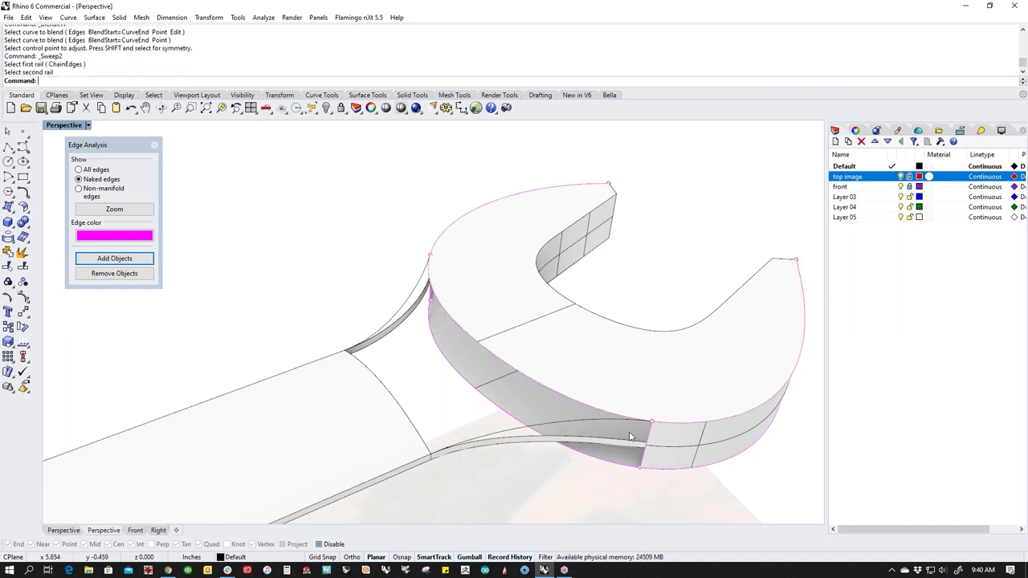
{"action": "left_click", "coordinate": [565, 399], "text": "ctrl+shift"}
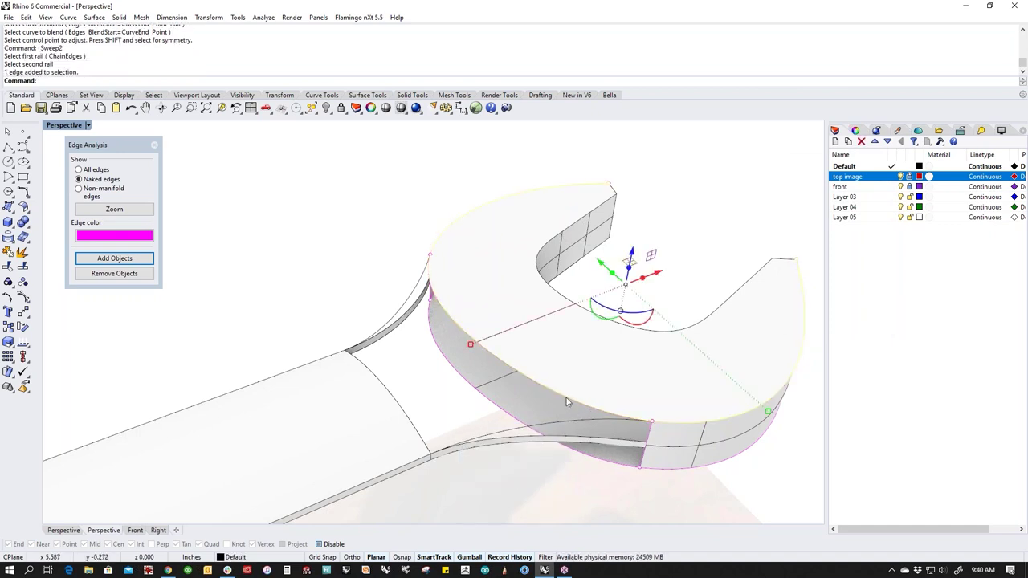
{"action": "key", "text": "Escape"}
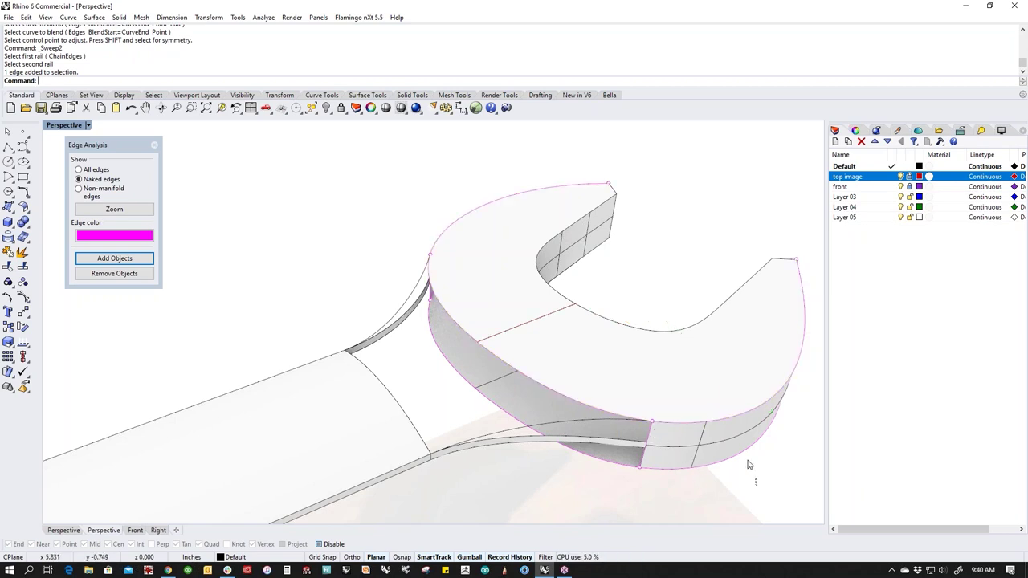
Step: Join the remaining side wall pieces to the open-end head polysurface, and check the head's upper edge along the opening
{"action": "left_click_drag", "start_coordinate": [748, 464], "coordinate": [664, 409]}
{"action": "right_click_drag", "start_coordinate": [388, 290], "coordinate": [562, 285]}
{"action": "left_click_drag", "start_coordinate": [282, 169], "coordinate": [208, 270], "text": "shift"}
{"action": "type", "text": "j"}
{"action": "key", "text": "Return"}
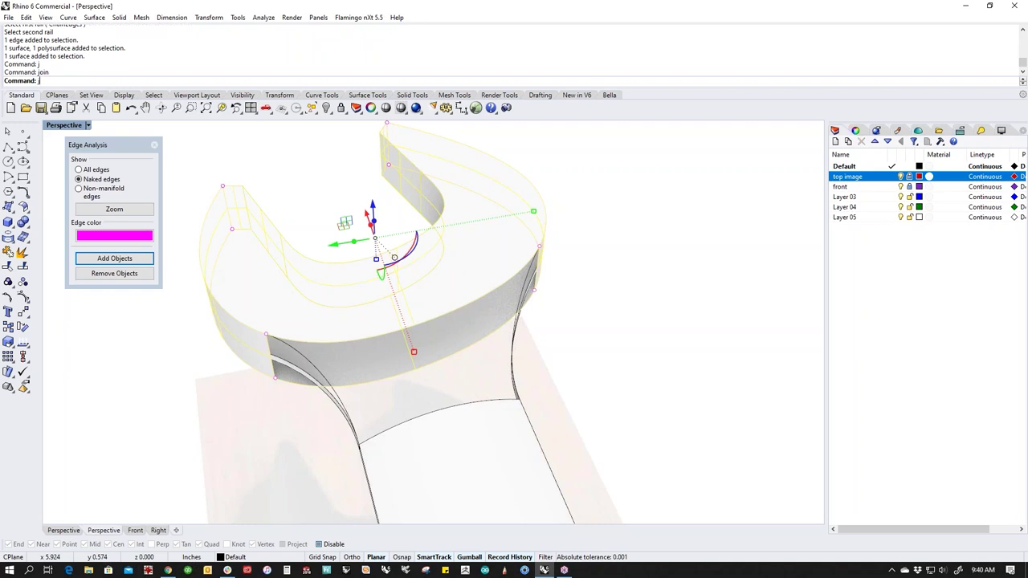
{"action": "left_click", "coordinate": [356, 340], "text": "ctrl+shift"}
{"action": "left_click", "coordinate": [354, 342], "text": "ctrl+shift"}
{"action": "key", "text": "Escape"}
{"action": "left_click", "coordinate": [357, 343], "text": "ctrl+shift"}
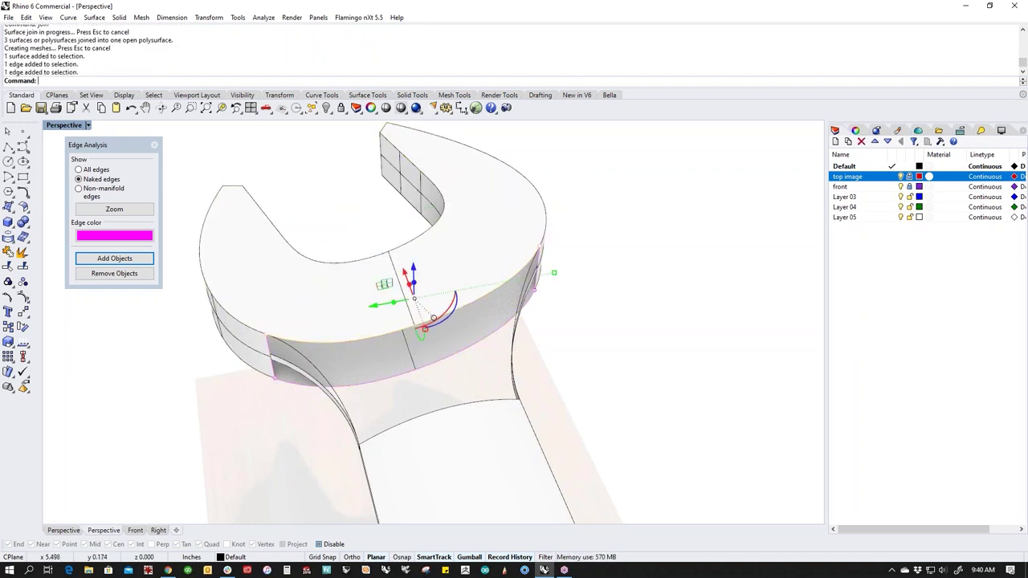
{"action": "key", "text": "Escape"}
Step: Set up a two-rail sweep from the head's upper opening edge to the handle's end edge, with both blend curves as cross sections
{"action": "right_click_drag", "start_coordinate": [356, 341], "coordinate": [436, 378]}
{"action": "middle_click", "coordinate": [435, 377]}
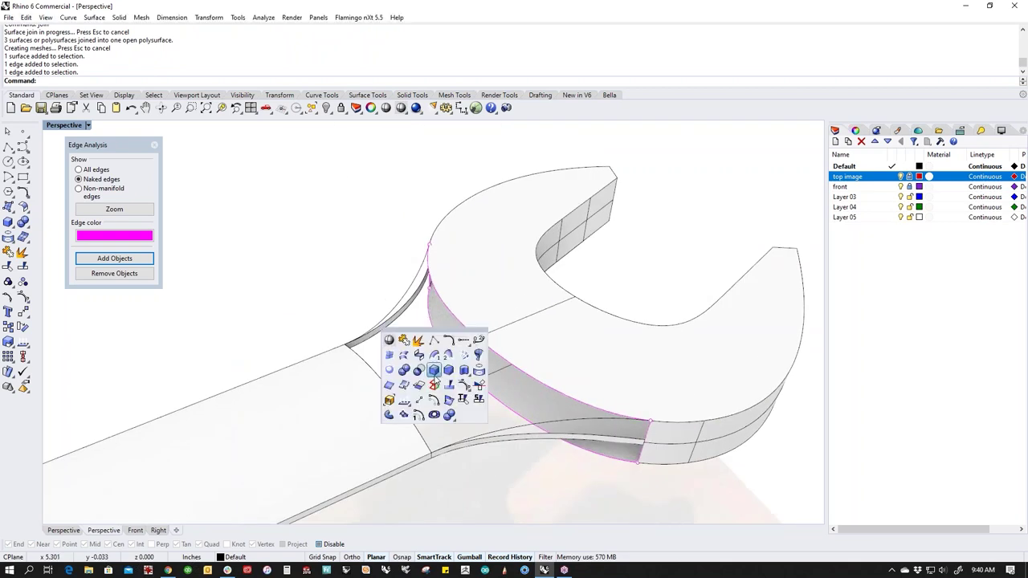
{"action": "left_click", "coordinate": [447, 357]}
{"action": "left_click", "coordinate": [562, 414]}
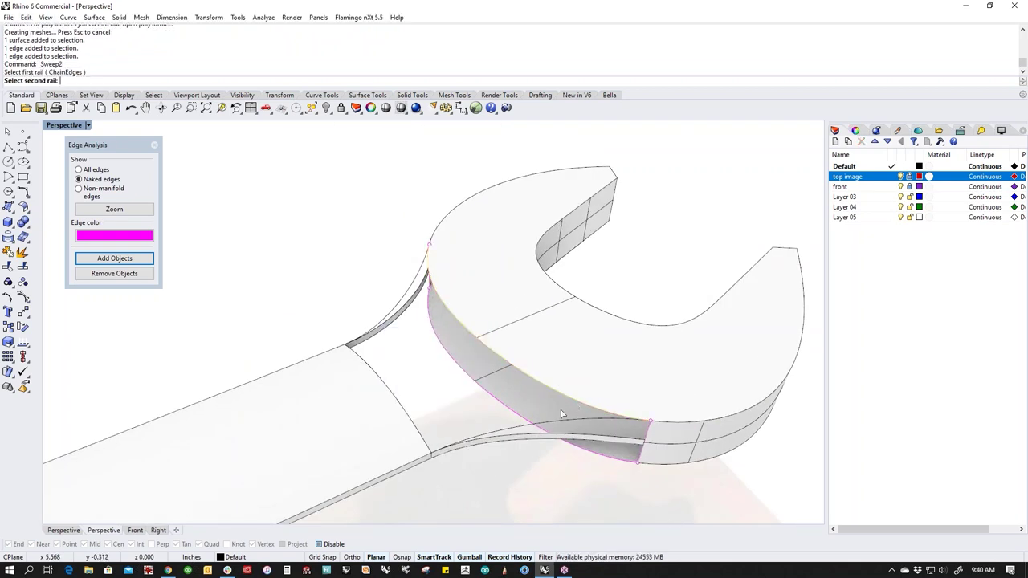
{"action": "left_click", "coordinate": [423, 445]}
{"action": "left_click", "coordinate": [512, 432]}
{"action": "left_click", "coordinate": [398, 308]}
{"action": "key", "text": "Return"}
Step: Add a slash between the midpoints of the two rails and create the sweep with tangency at the handle edge
{"action": "right_click_drag", "start_coordinate": [344, 294], "coordinate": [463, 403]}
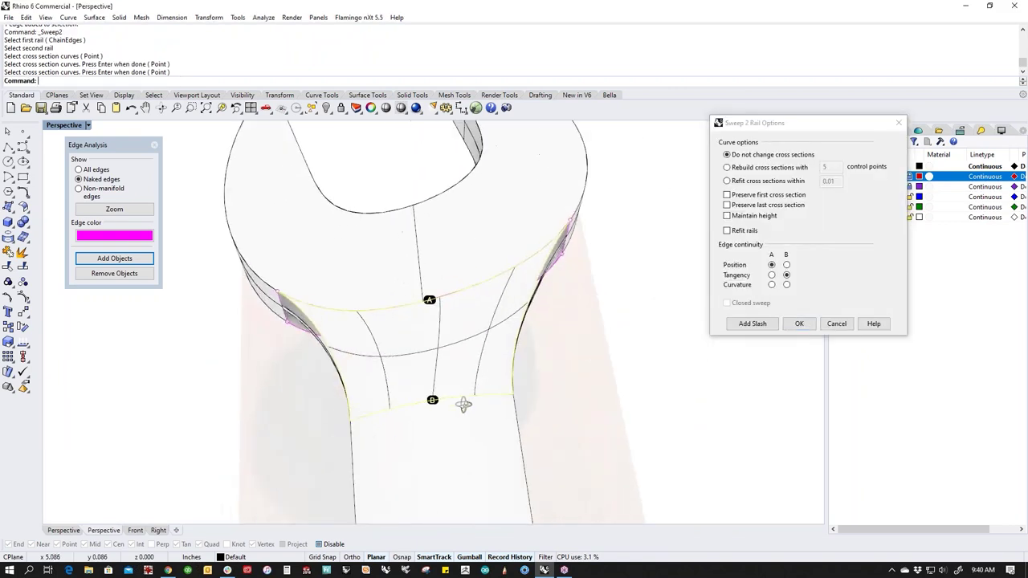
{"action": "left_click", "coordinate": [751, 323]}
{"action": "left_click", "coordinate": [437, 405]}
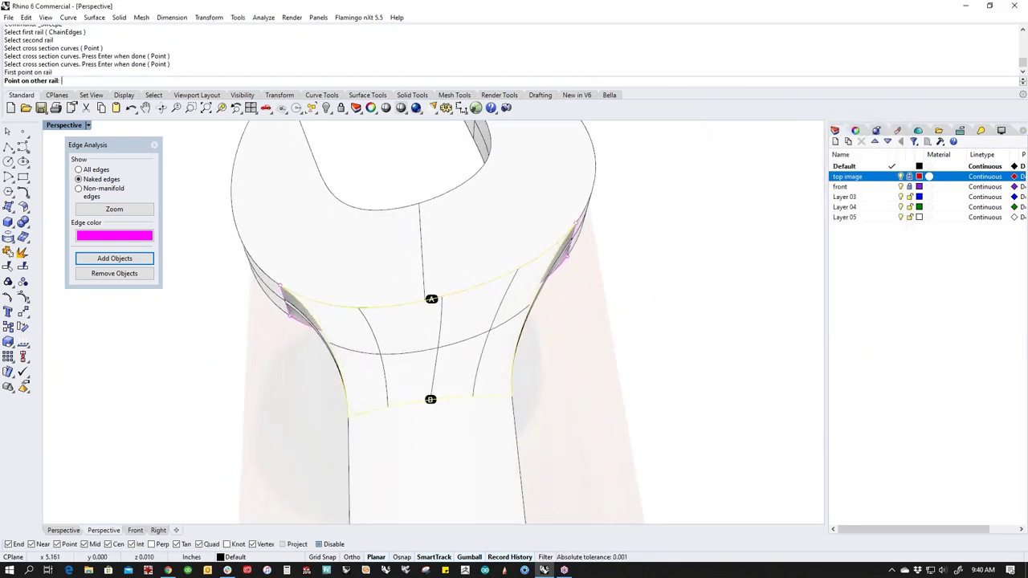
{"action": "left_click", "coordinate": [431, 301]}
{"action": "right_click_drag", "start_coordinate": [431, 301], "coordinate": [458, 346]}
{"action": "right_click", "coordinate": [459, 346]}
{"action": "left_click", "coordinate": [800, 323]}
Step: Mirror the swept transition surface in the Front view about the handle's horizontal midline, and return to the Perspective view
{"action": "right_click_drag", "start_coordinate": [452, 458], "coordinate": [514, 424]}
{"action": "left_click", "coordinate": [451, 330]}
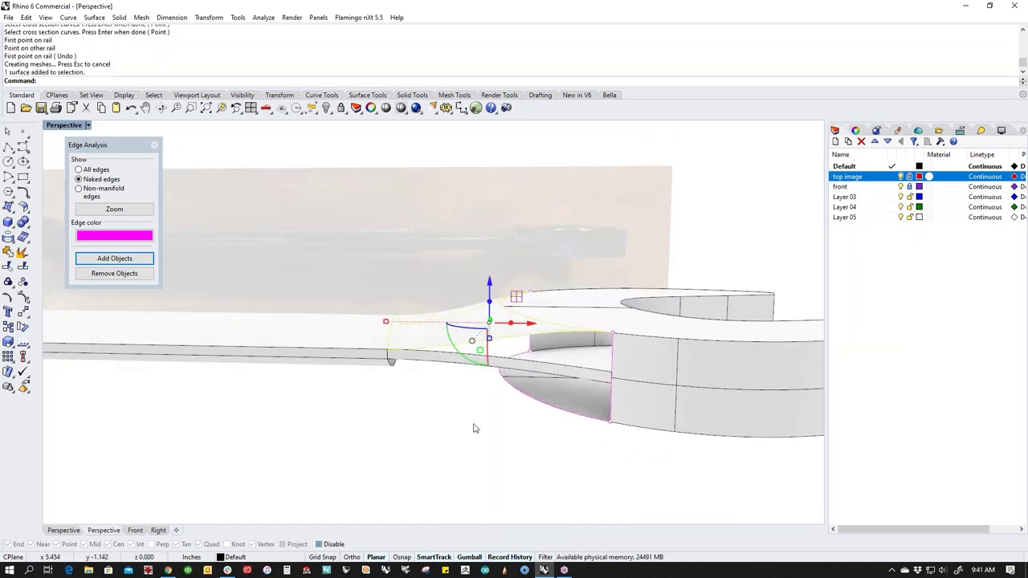
{"action": "type", "text": "f"}
{"action": "key", "text": "Return"}
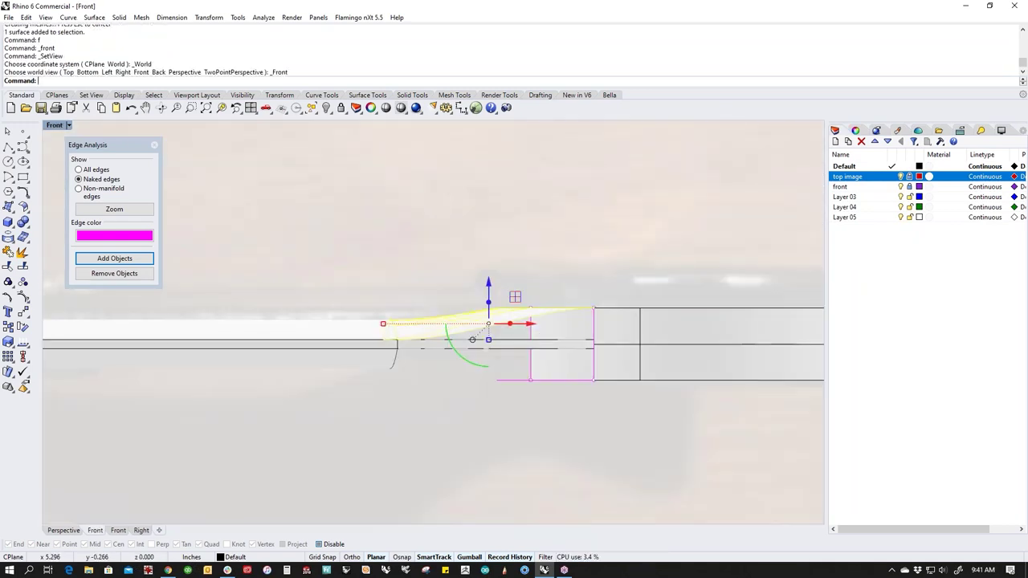
{"action": "type", "text": "M"}
{"action": "key", "text": "Return"}
{"action": "scroll", "coordinate": [399, 362], "scroll_direction": "up", "scroll_amount": 2}
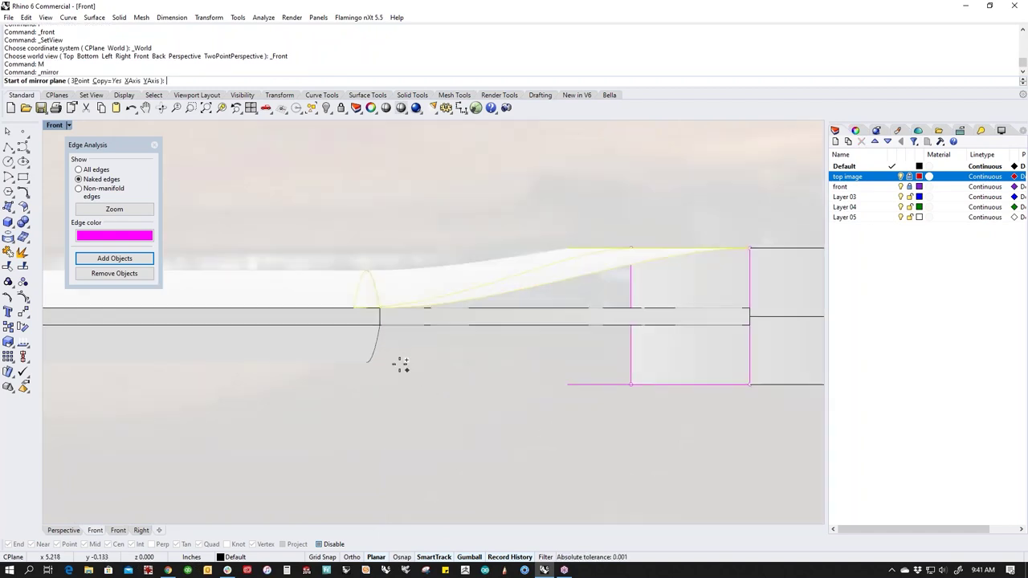
{"action": "left_click", "coordinate": [381, 316]}
{"action": "left_click", "coordinate": [460, 439]}
{"action": "type", "text": "p"}
{"action": "key", "text": "Return"}
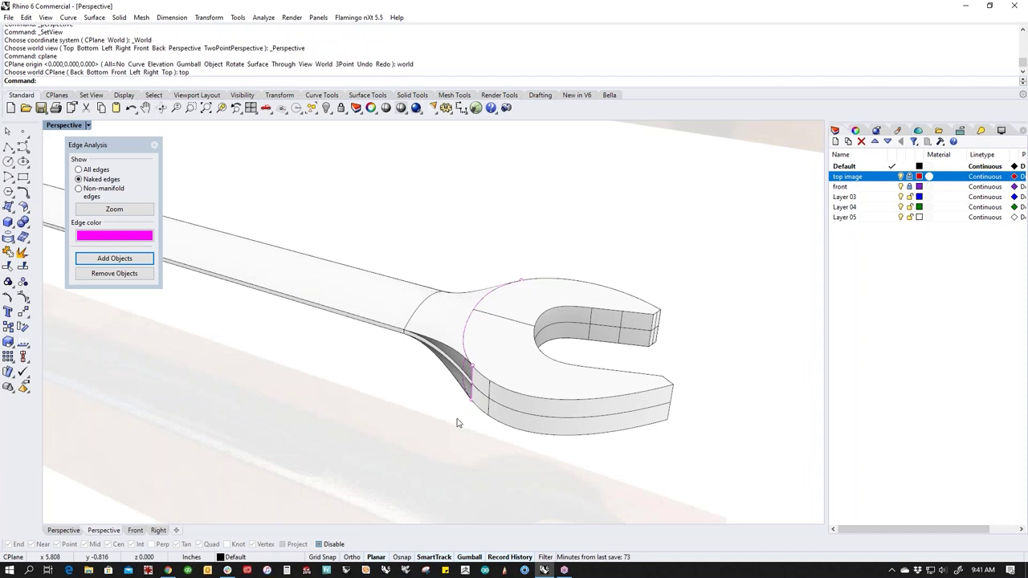
Step: Join the handle, open-end head and transition surfaces, and add the resulting polysurface to the naked-edge analysis
{"action": "right_click_drag", "start_coordinate": [458, 423], "coordinate": [473, 345]}
{"action": "left_click_drag", "start_coordinate": [803, 156], "coordinate": [361, 403]}
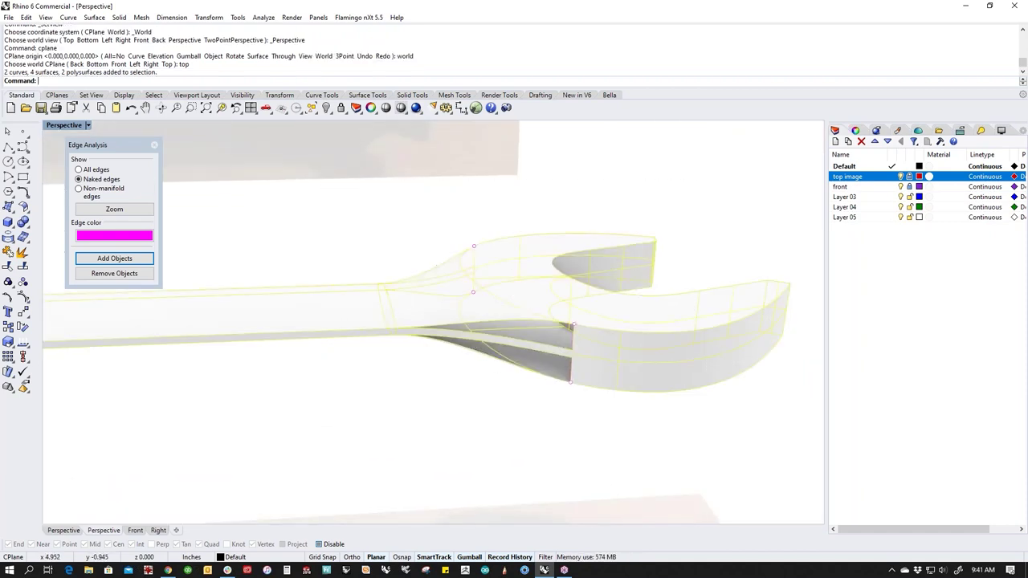
{"action": "type", "text": "join"}
{"action": "key", "text": "Return"}
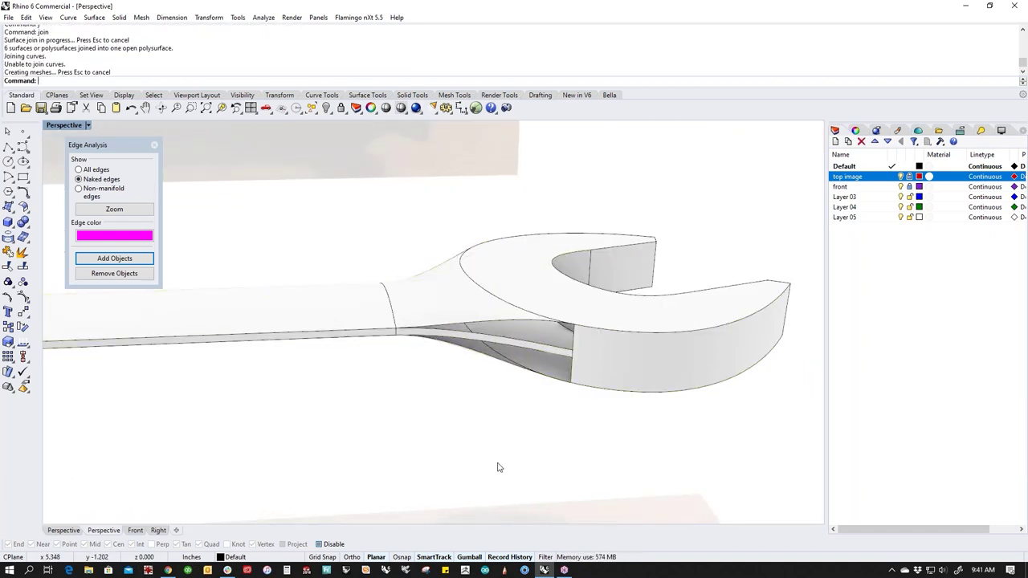
{"action": "right_click_drag", "start_coordinate": [498, 465], "coordinate": [500, 328]}
{"action": "left_click", "coordinate": [114, 257]}
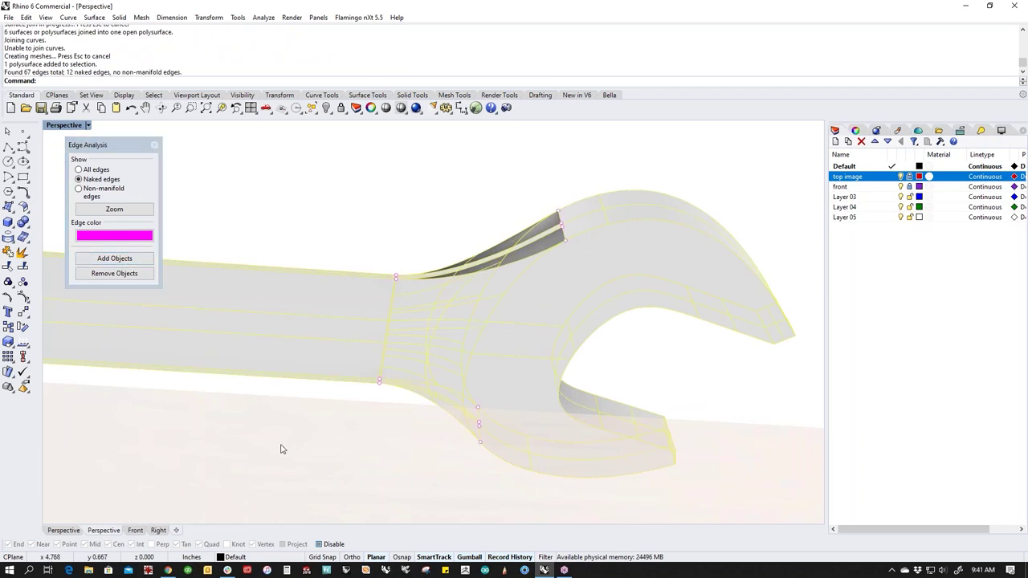
Step: Extract one side strip of the open-end transition from the polysurface and delete it, along with the strip on the opposite side
{"action": "right_click_drag", "start_coordinate": [432, 455], "coordinate": [523, 395]}
{"action": "middle_click", "coordinate": [505, 393]}
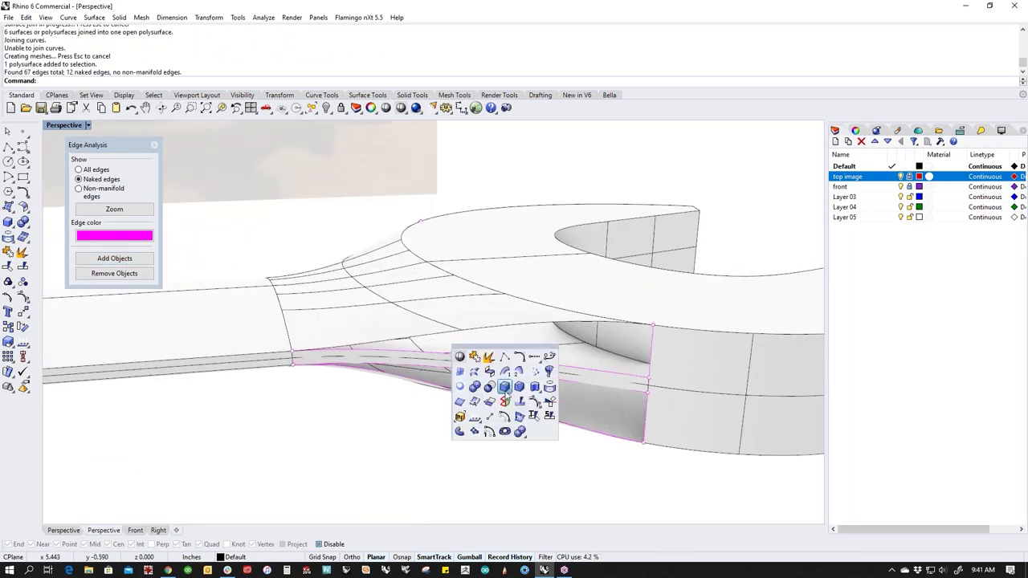
{"action": "left_click", "coordinate": [488, 358]}
{"action": "left_click", "coordinate": [493, 359]}
{"action": "right_click", "coordinate": [495, 359]}
{"action": "key", "text": "Return"}
{"action": "key", "text": "Delete"}
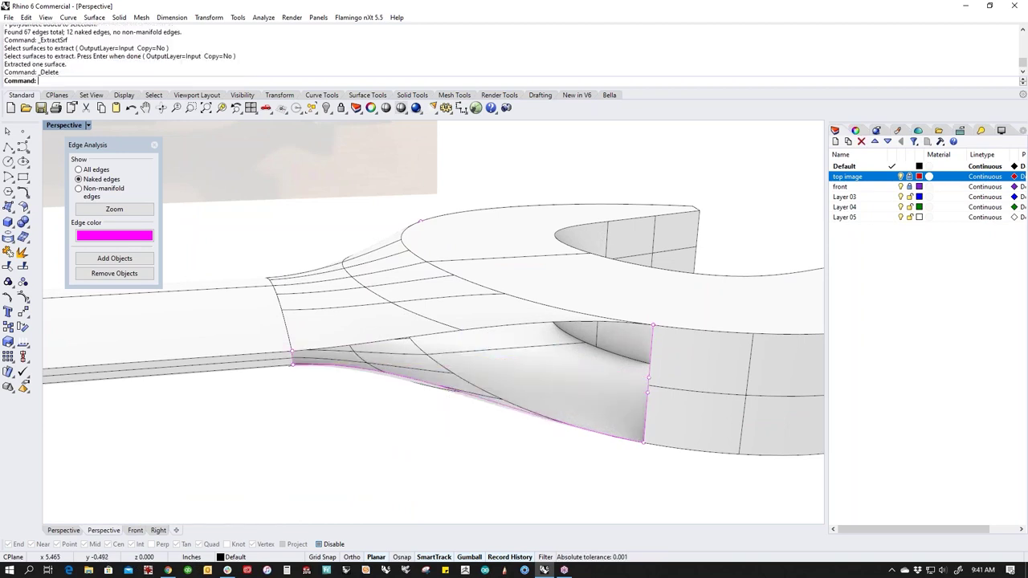
{"action": "right_click_drag", "start_coordinate": [345, 383], "coordinate": [397, 433]}
{"action": "left_click", "coordinate": [244, 424]}
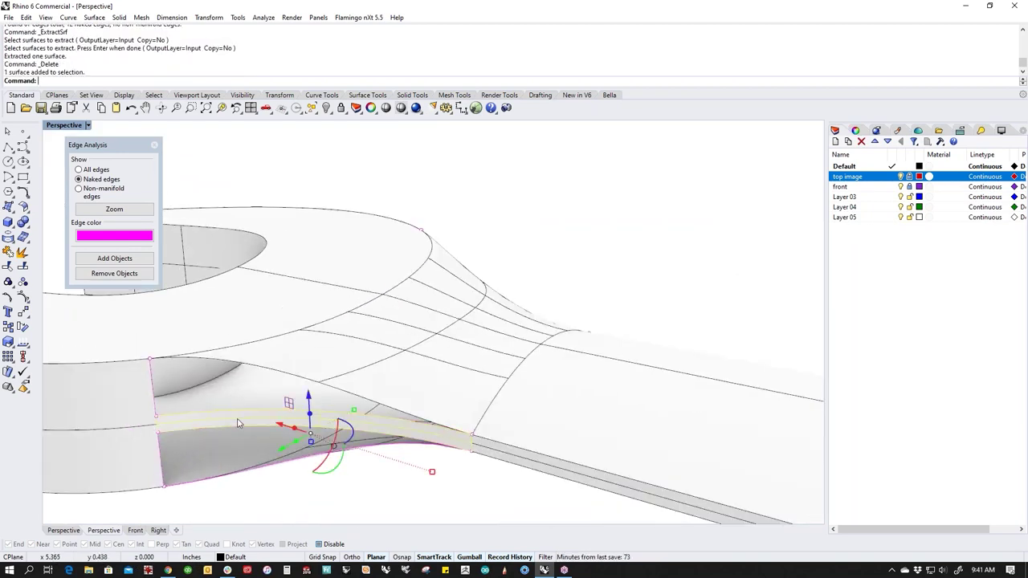
{"action": "key", "text": "Delete"}
Step: Merge all segments of the vertical naked edge where the head's side wall meets the opening, on both sides of the head
{"action": "right_click_drag", "start_coordinate": [241, 423], "coordinate": [435, 399]}
{"action": "middle_click", "coordinate": [434, 399]}
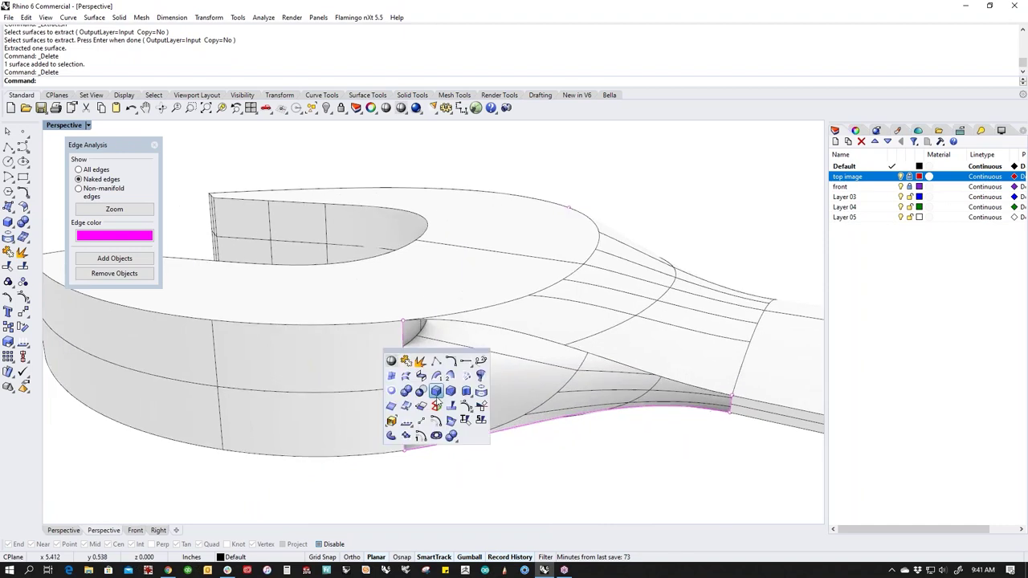
{"action": "left_click", "coordinate": [450, 406]}
{"action": "left_click", "coordinate": [405, 417]}
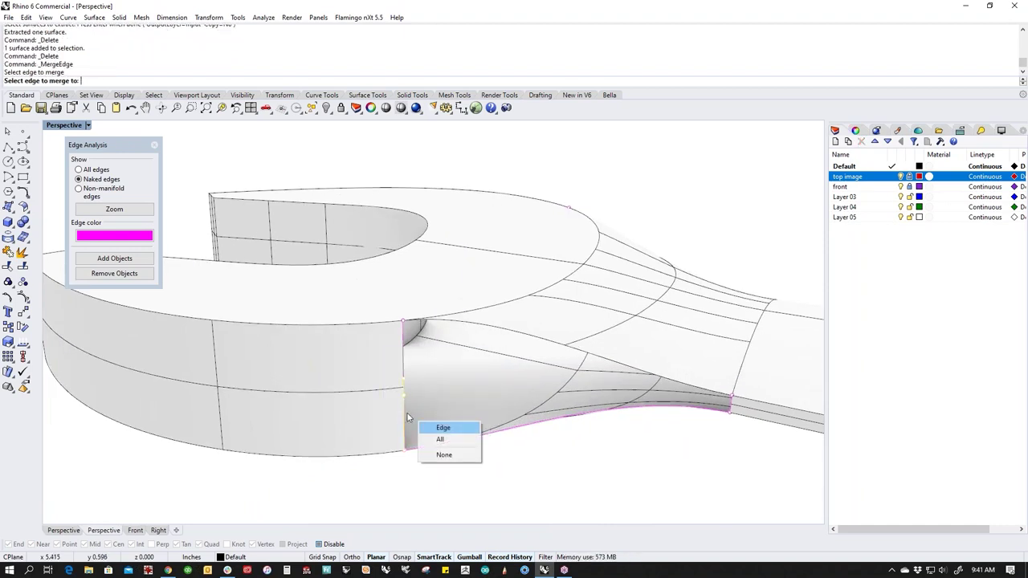
{"action": "left_click", "coordinate": [440, 439]}
{"action": "right_click_drag", "start_coordinate": [544, 444], "coordinate": [427, 456]}
{"action": "key", "text": "Return"}
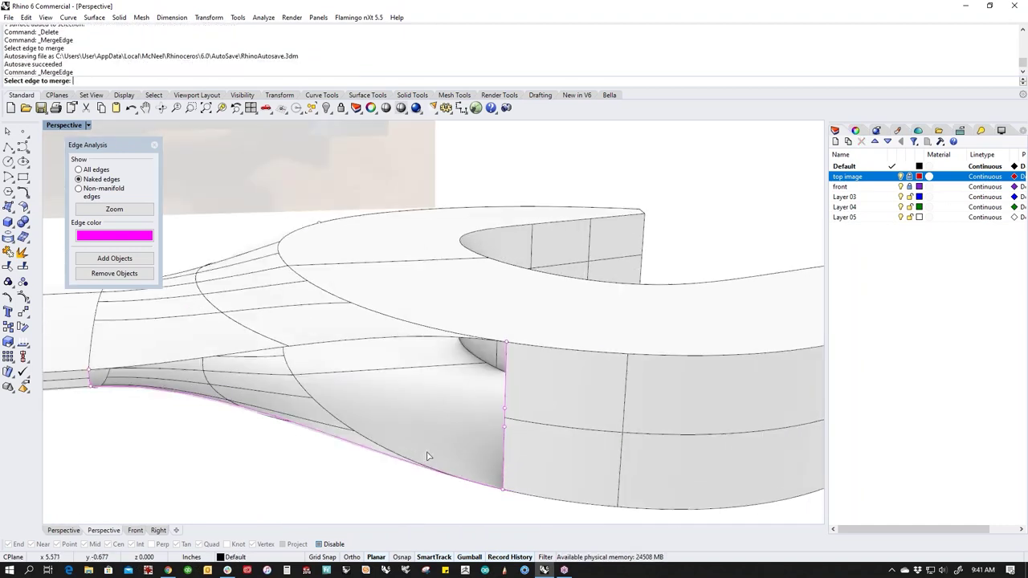
{"action": "left_click", "coordinate": [502, 461]}
{"action": "left_click", "coordinate": [537, 483]}
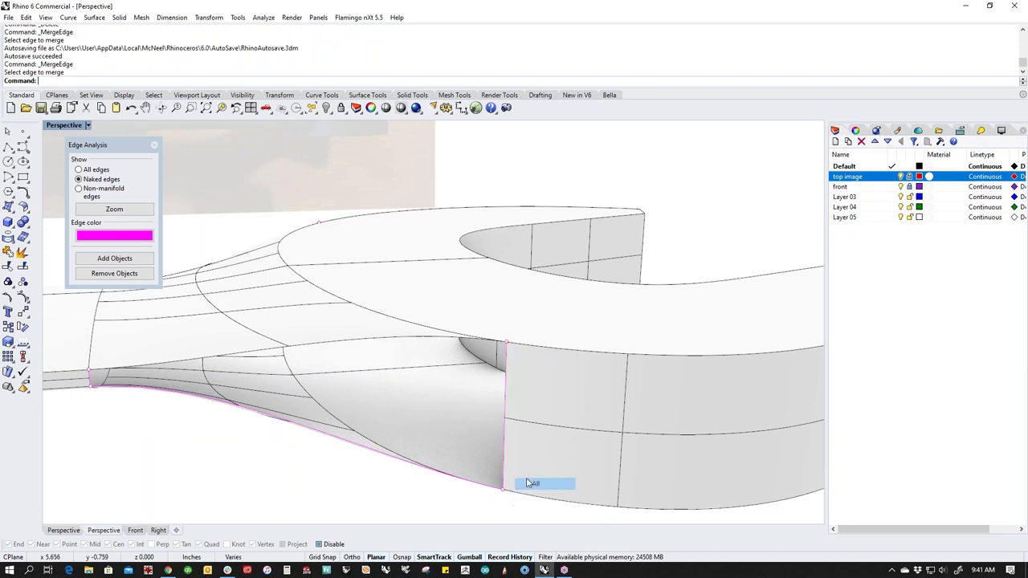
Step: Select all the curves in the model and hide them
{"action": "scroll", "coordinate": [434, 361], "scroll_direction": "down", "scroll_amount": 5}
{"action": "type", "text": "cc"}
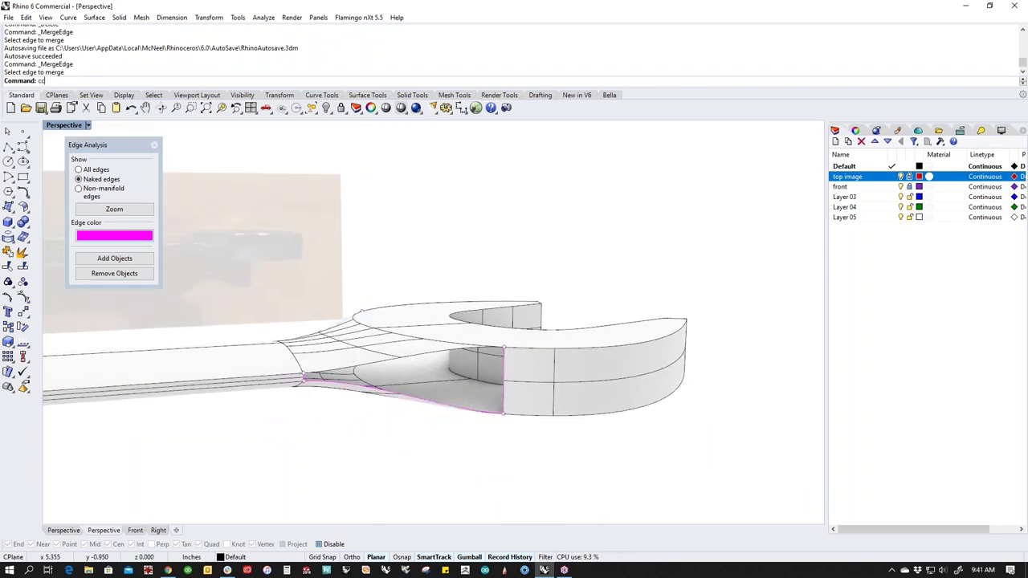
{"action": "key", "text": "Return"}
{"action": "type", "text": "h"}
{"action": "key", "text": "Return"}
{"action": "right_click_drag", "start_coordinate": [450, 446], "coordinate": [479, 442]}
{"action": "middle_click", "coordinate": [492, 440]}
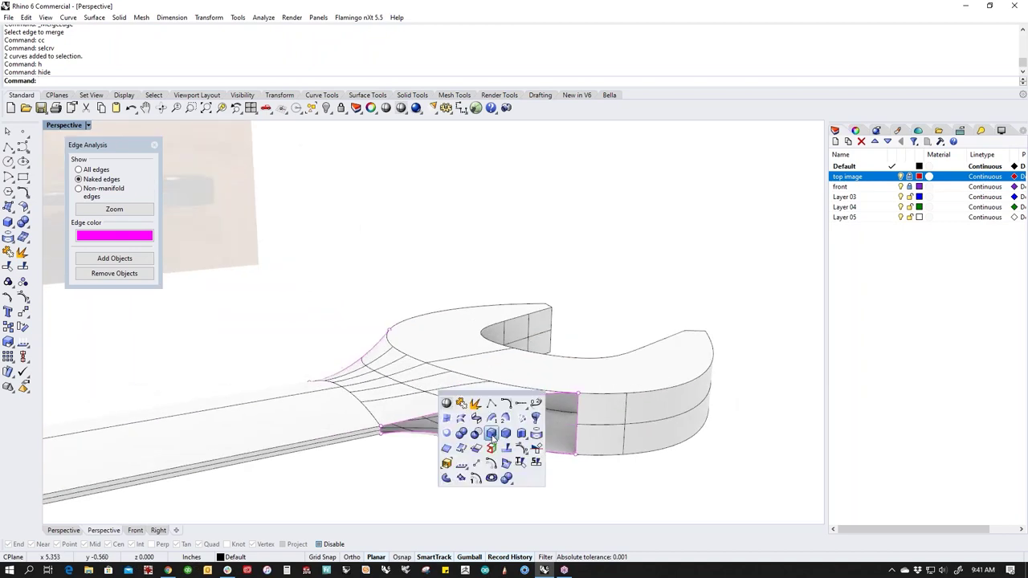
Step: Close the open side gap between the open-end head and the handle with an edge surface from its four bounding edges
{"action": "left_click", "coordinate": [447, 418]}
{"action": "scroll", "coordinate": [433, 425], "scroll_direction": "up", "scroll_amount": 3}
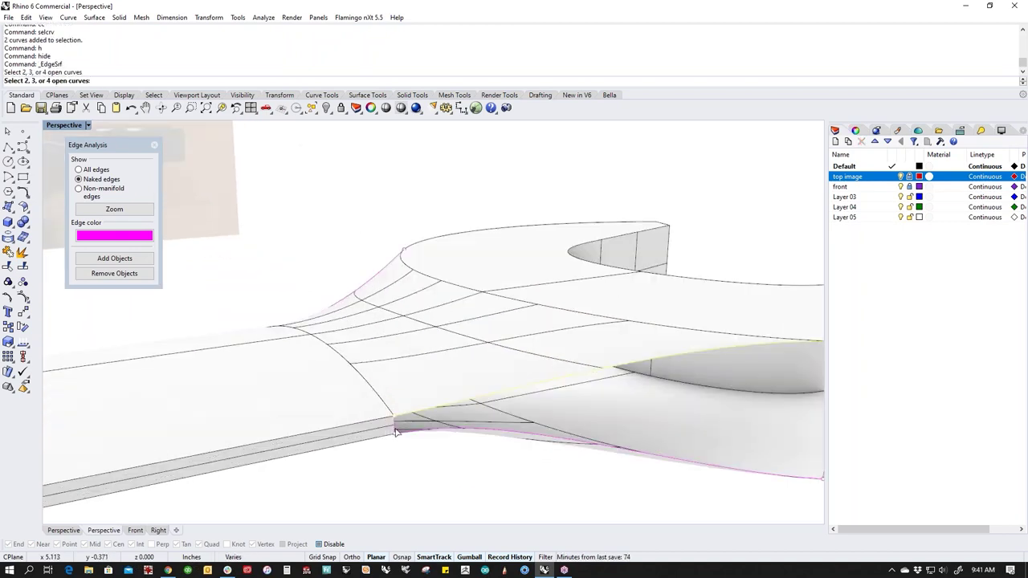
{"action": "left_click", "coordinate": [439, 432]}
{"action": "scroll", "coordinate": [678, 446], "scroll_direction": "down", "scroll_amount": 3}
{"action": "left_click", "coordinate": [619, 439]}
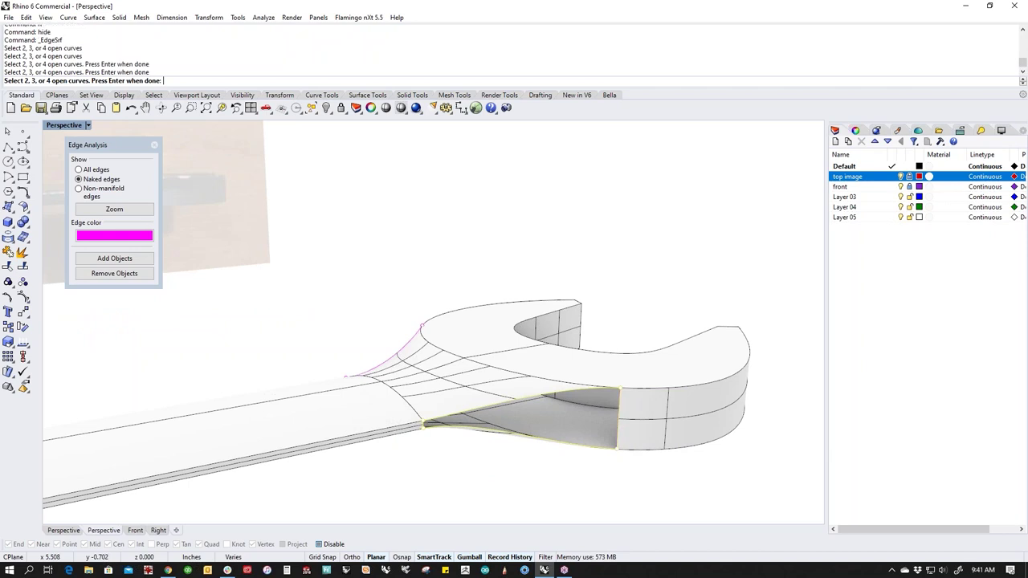
{"action": "right_click_drag", "start_coordinate": [431, 442], "coordinate": [578, 443]}
{"action": "right_click", "coordinate": [449, 420]}
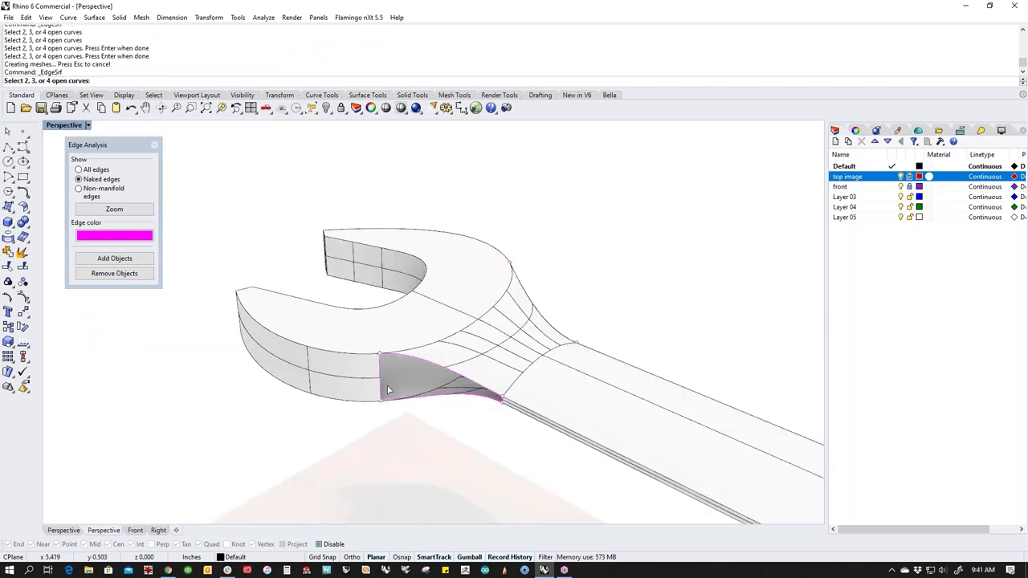
Step: Close the matching gap on the opposite side of the open-end transition with another edge surface
{"action": "key", "text": "Return"}
{"action": "key", "text": "Return"}
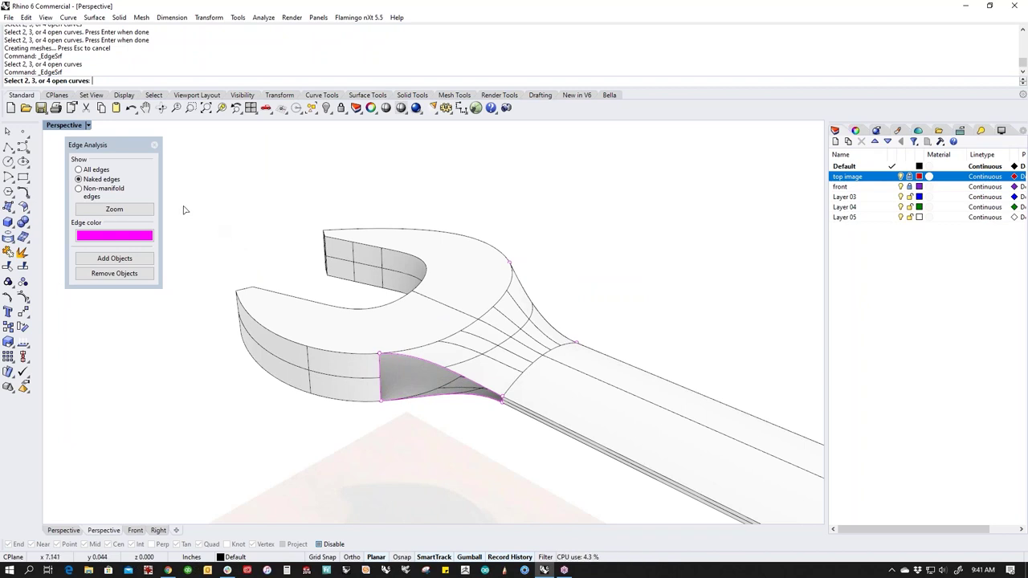
{"action": "left_click", "coordinate": [378, 382]}
{"action": "left_click", "coordinate": [412, 361]}
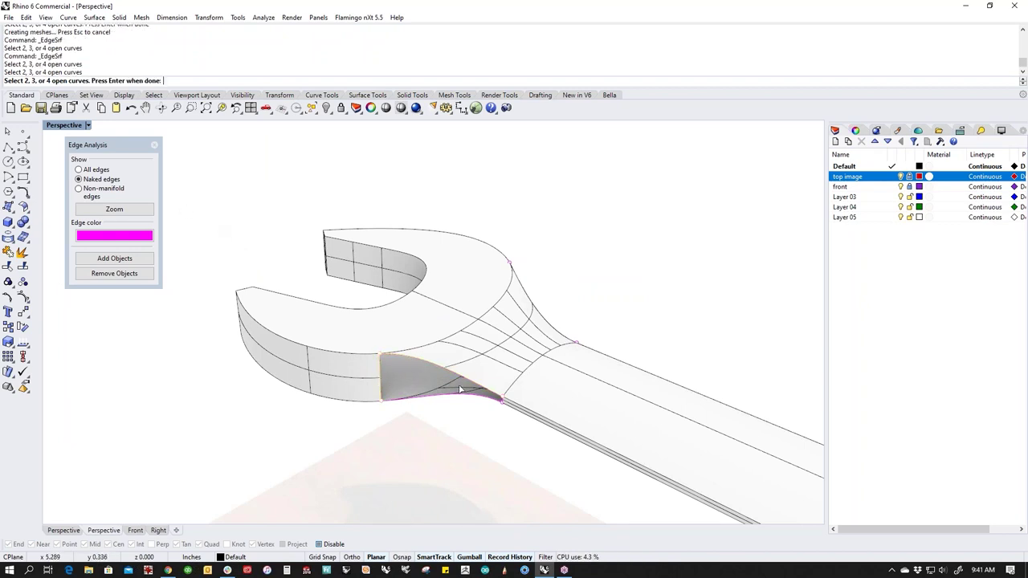
{"action": "scroll", "coordinate": [490, 397], "scroll_direction": "up", "scroll_amount": 3}
{"action": "left_click", "coordinate": [479, 388]}
{"action": "key", "text": "Return"}
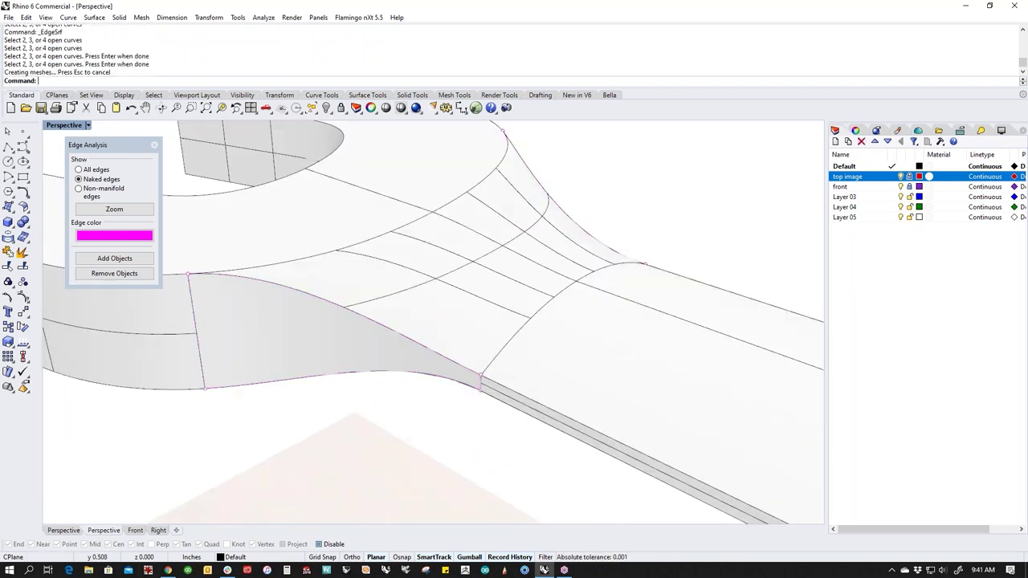
Step: Join the two new side surfaces with the wrench polysurface
{"action": "left_click", "coordinate": [14, 214]}
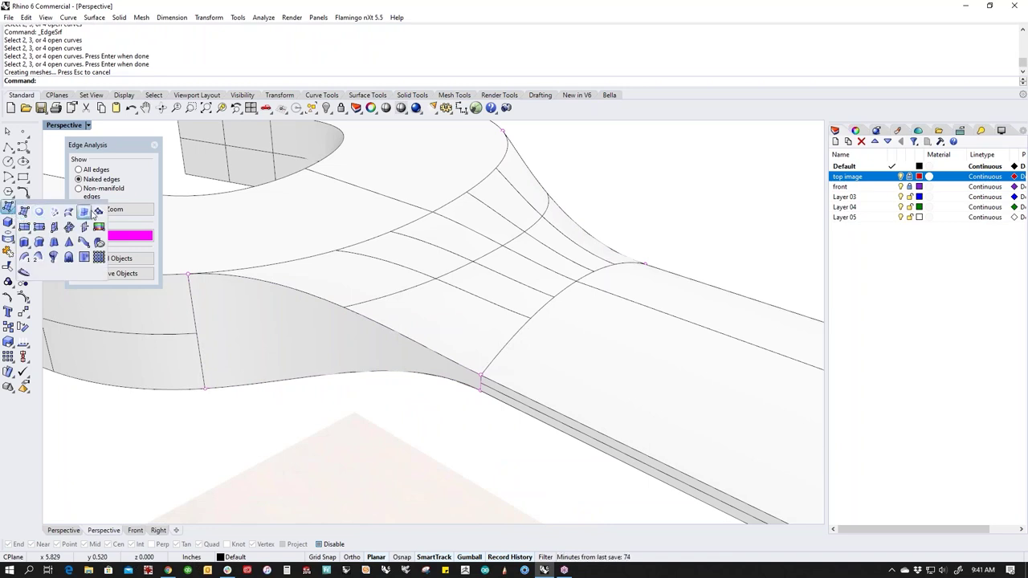
{"action": "scroll", "coordinate": [348, 386], "scroll_direction": "down", "scroll_amount": 5}
{"action": "left_click_drag", "start_coordinate": [552, 245], "coordinate": [231, 472]}
{"action": "type", "text": "j"}
{"action": "key", "text": "Return"}
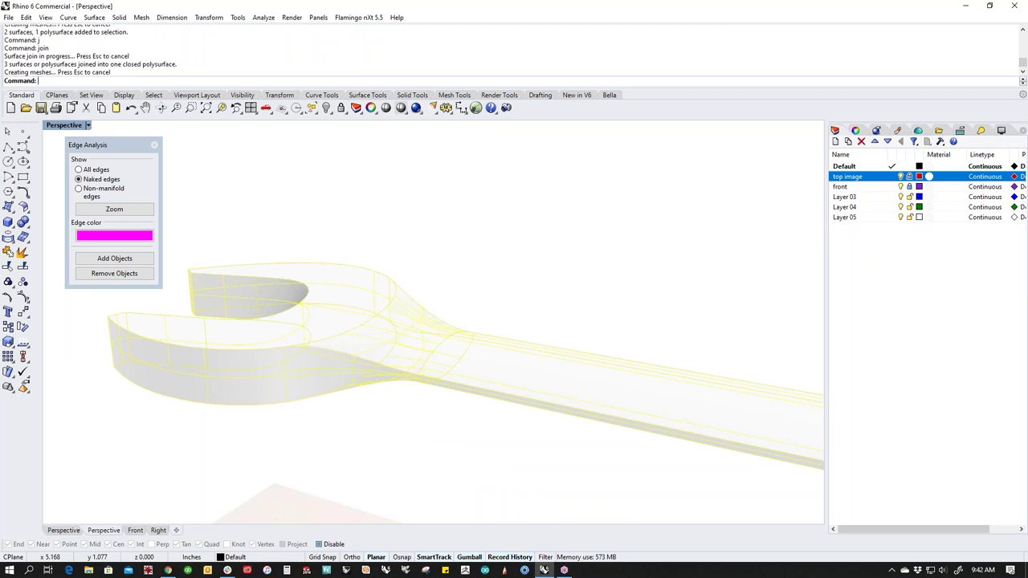
Step: Check the join result in the command history and inspect the whole wrench from above
{"action": "scroll", "coordinate": [402, 436], "scroll_direction": "down", "scroll_amount": 5}
{"action": "right_click_drag", "start_coordinate": [409, 421], "coordinate": [340, 387], "text": "shift"}
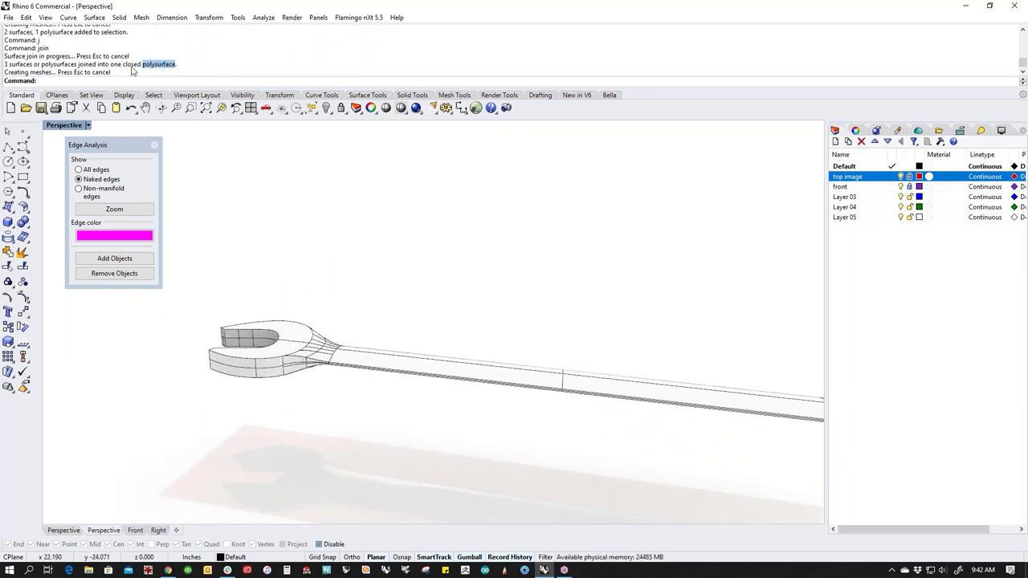
{"action": "left_click_drag", "start_coordinate": [132, 70], "coordinate": [123, 66]}
{"action": "right_click_drag", "start_coordinate": [307, 257], "coordinate": [249, 426]}
{"action": "scroll", "coordinate": [262, 355], "scroll_direction": "up", "scroll_amount": 6}
{"action": "left_click", "coordinate": [88, 124]}
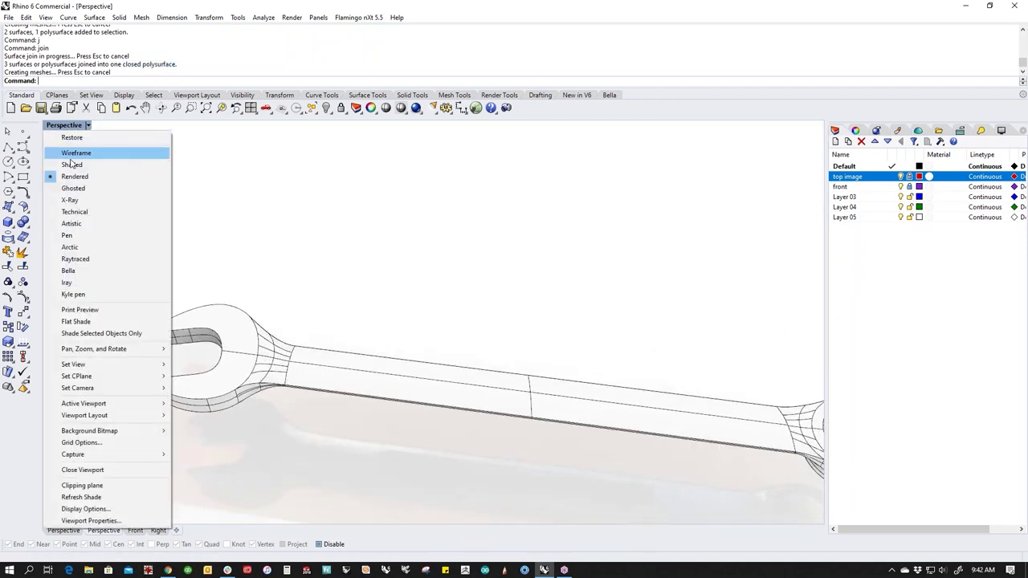
{"action": "left_click", "coordinate": [472, 237]}
{"action": "right_click_drag", "start_coordinate": [775, 193], "coordinate": [729, 187], "text": "shift"}
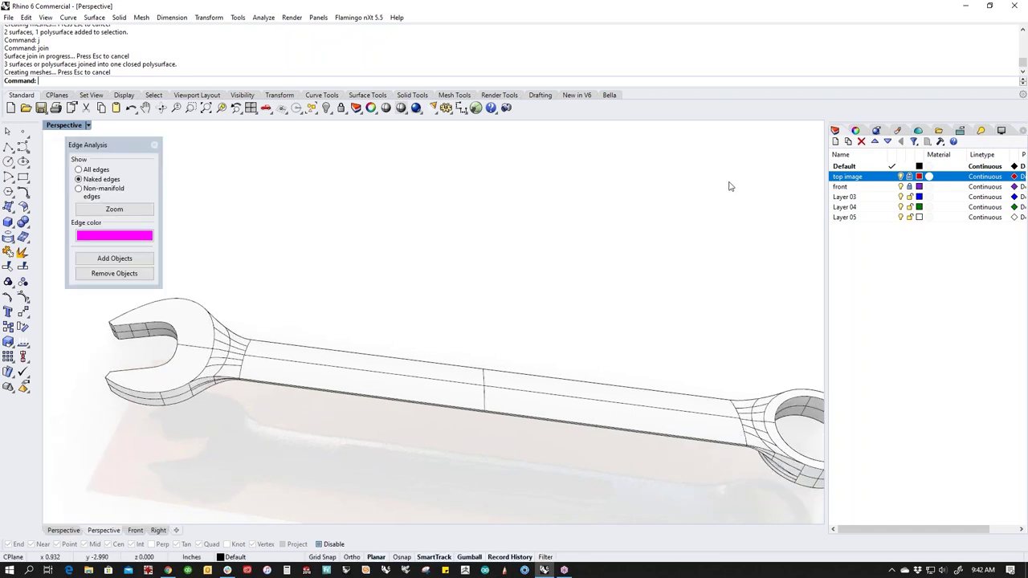
Step: Create a new Metal material and assign it to the wrench
{"action": "left_click", "coordinate": [898, 131]}
{"action": "left_click", "coordinate": [879, 186]}
{"action": "left_click", "coordinate": [900, 164]}
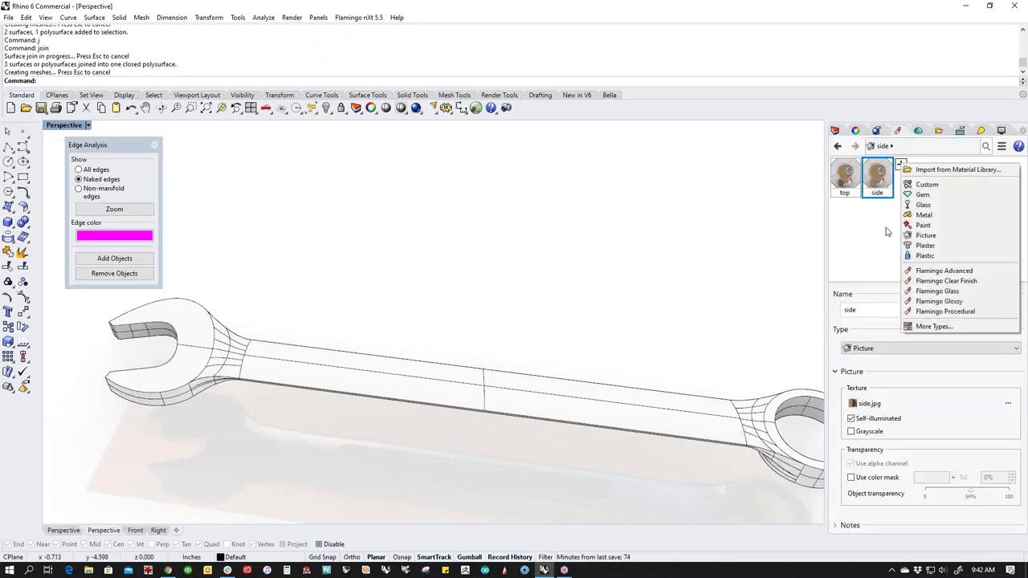
{"action": "left_click", "coordinate": [925, 215]}
{"action": "mouse_move", "coordinate": [910, 175]}
{"action": "left_mouse_down"}
{"action": "mouse_move", "coordinate": [769, 298]}
{"action": "mouse_move", "coordinate": [430, 406]}
{"action": "left_mouse_up"}
{"action": "right_click_drag", "start_coordinate": [390, 320], "coordinate": [388, 314]}
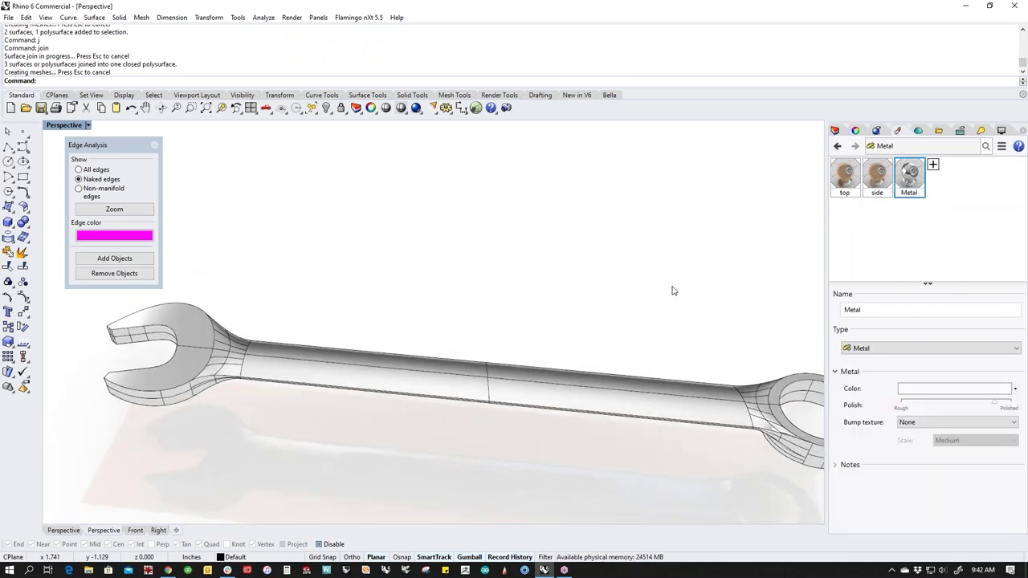
Step: Turn off surface isocurves and surface edges in the Rendered display mode and restore that mode's default settings
{"action": "left_click", "coordinate": [1001, 131]}
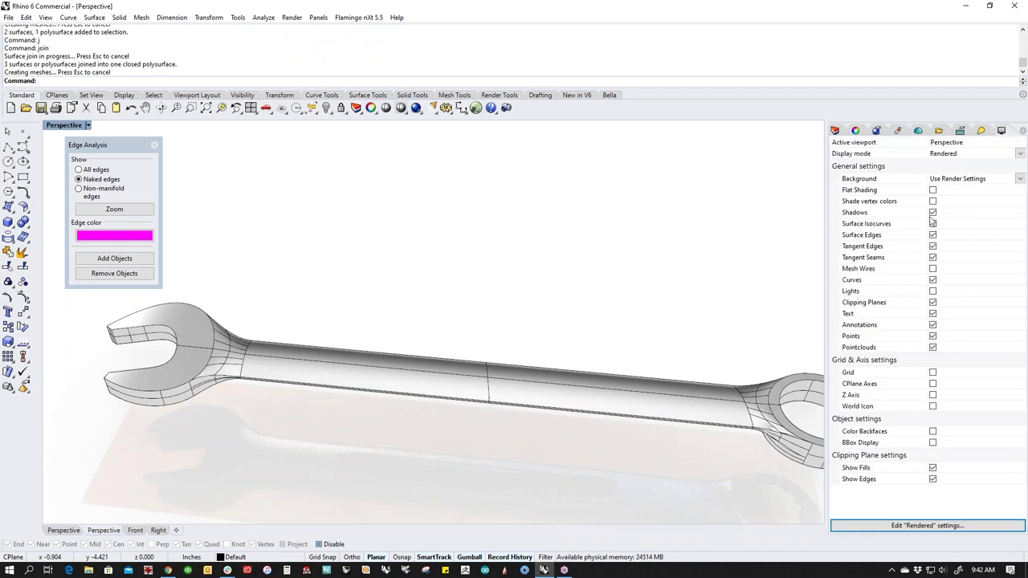
{"action": "left_click", "coordinate": [933, 236]}
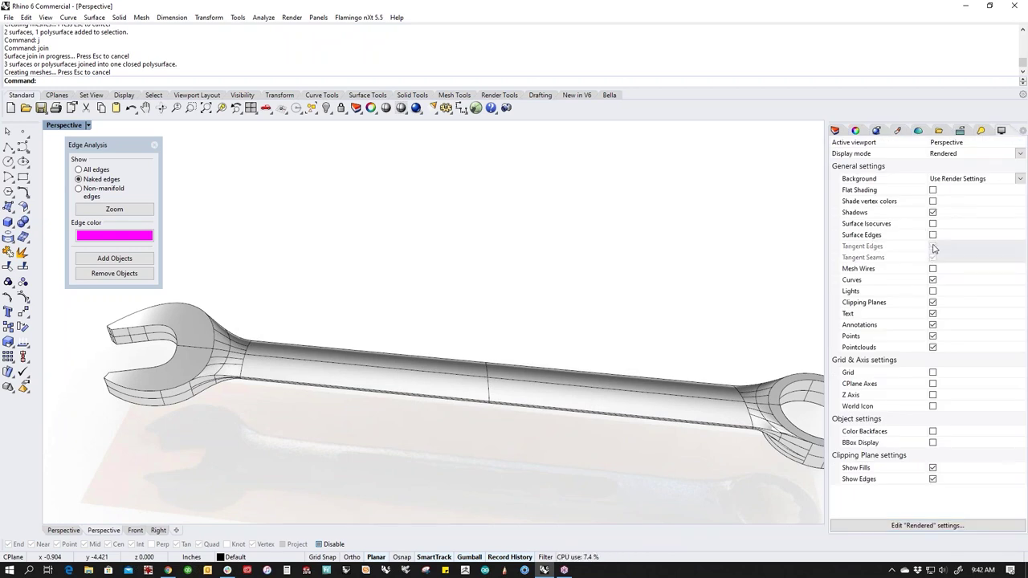
{"action": "right_click_drag", "start_coordinate": [693, 298], "coordinate": [803, 482]}
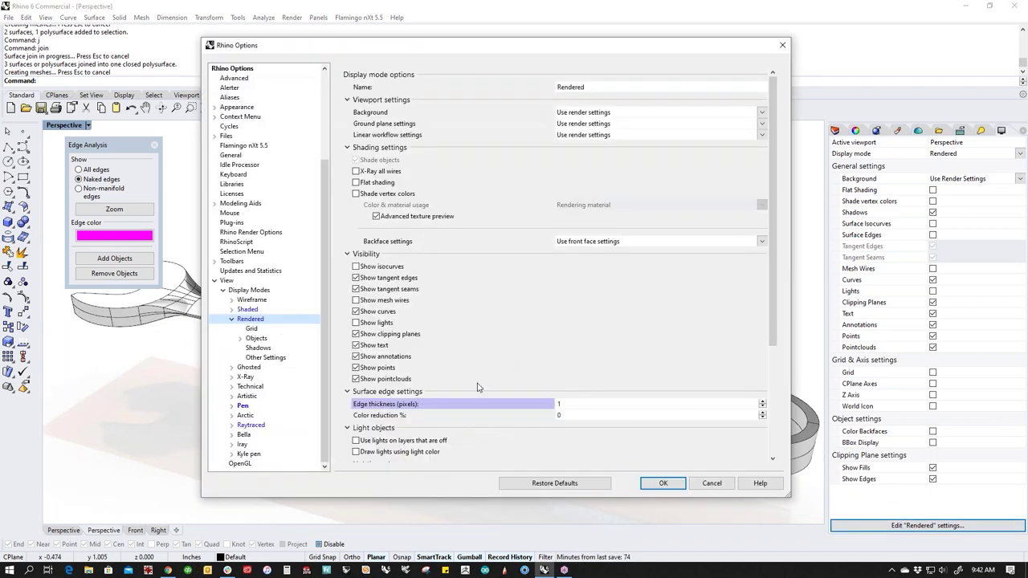
{"action": "left_click", "coordinate": [575, 485]}
{"action": "left_click", "coordinate": [663, 484]}
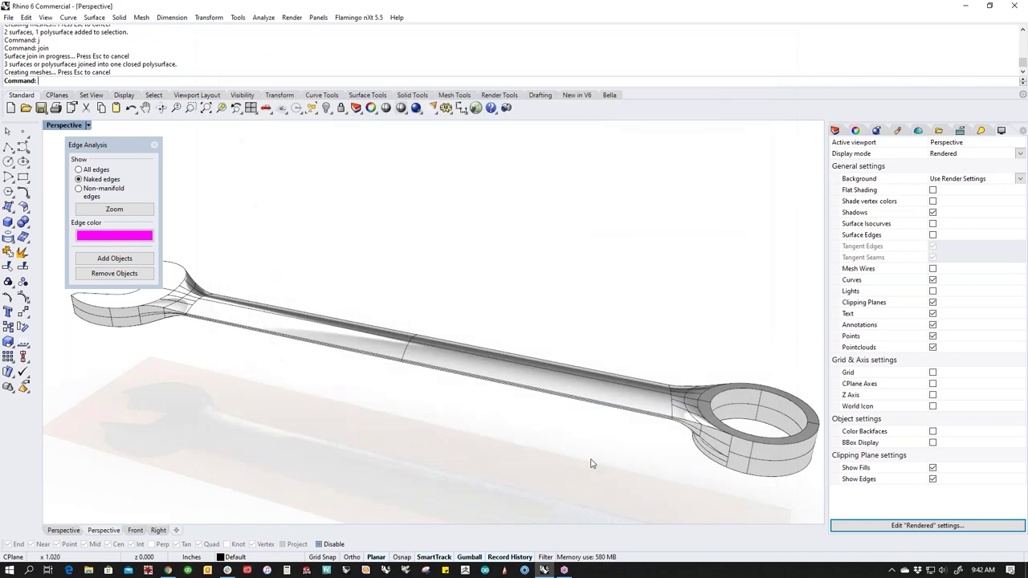
{"action": "right_click_drag", "start_coordinate": [419, 334], "coordinate": [792, 335]}
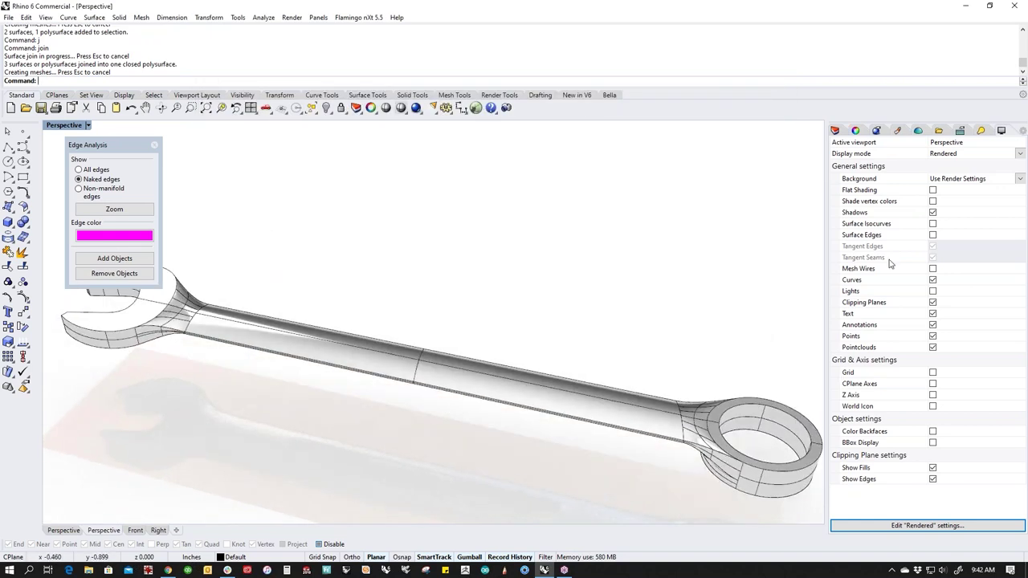
Step: Turn off tangent edges, tangent seams and curves in the Rendered display mode's settings
{"action": "left_click", "coordinate": [923, 525]}
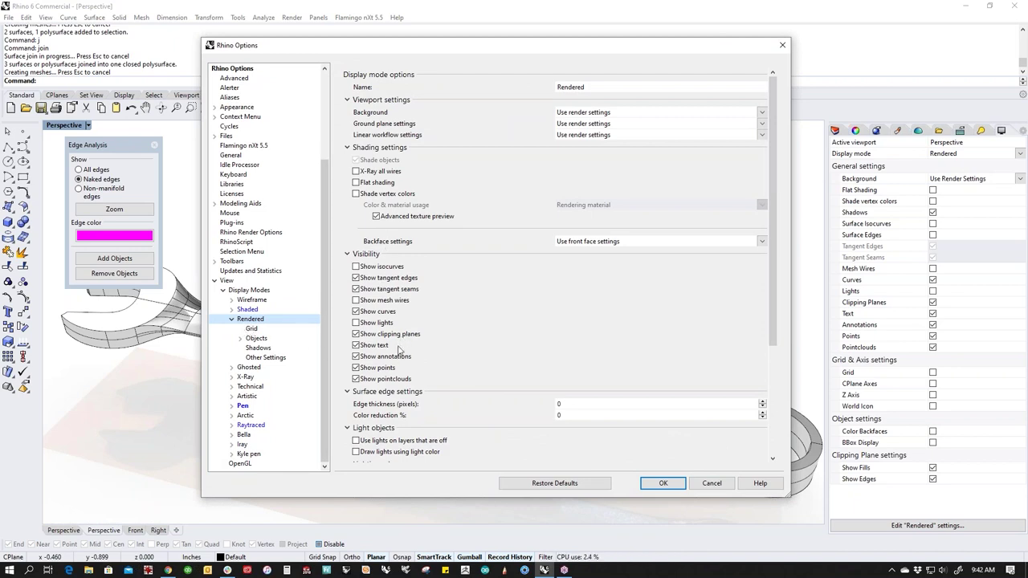
{"action": "left_click", "coordinate": [355, 278]}
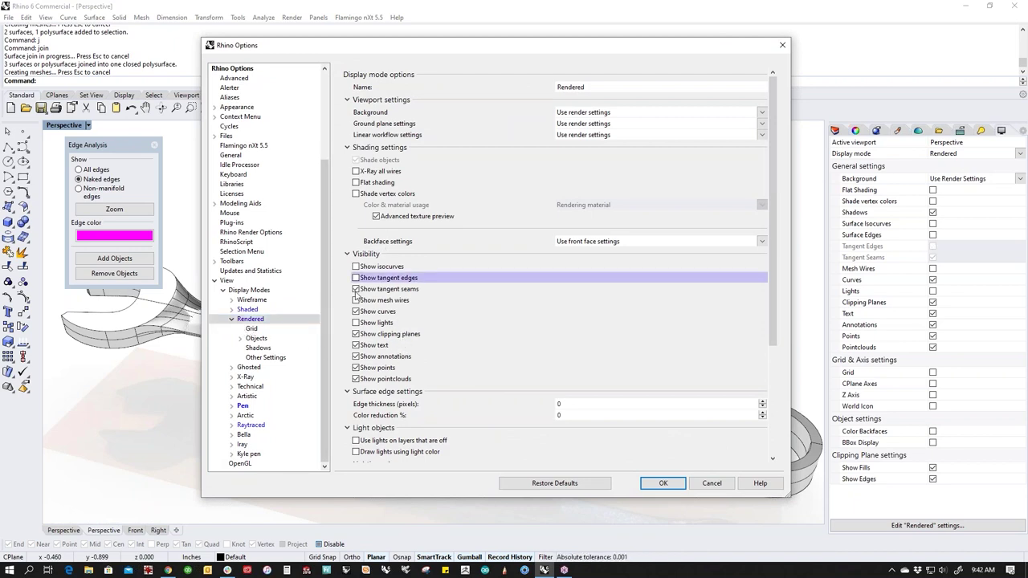
{"action": "left_click", "coordinate": [356, 312]}
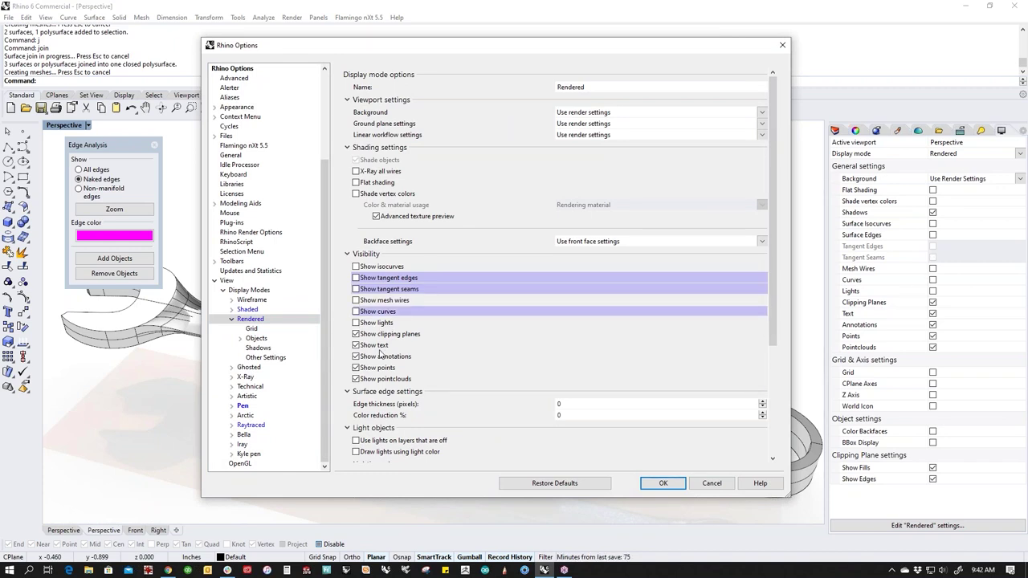
{"action": "left_click", "coordinate": [662, 484]}
{"action": "right_click_drag", "start_coordinate": [368, 452], "coordinate": [454, 406]}
Step: Turn off the surface isocurve display in the wrench polysurface's object properties
{"action": "left_click", "coordinate": [514, 388]}
{"action": "left_click", "coordinate": [720, 252]}
{"action": "left_click", "coordinate": [648, 422]}
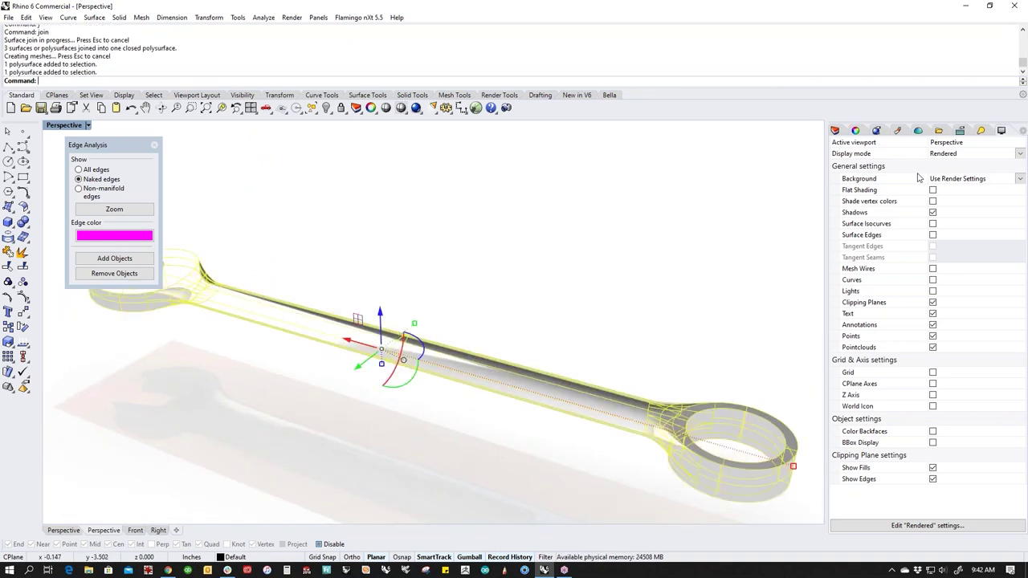
{"action": "left_click", "coordinate": [835, 132]}
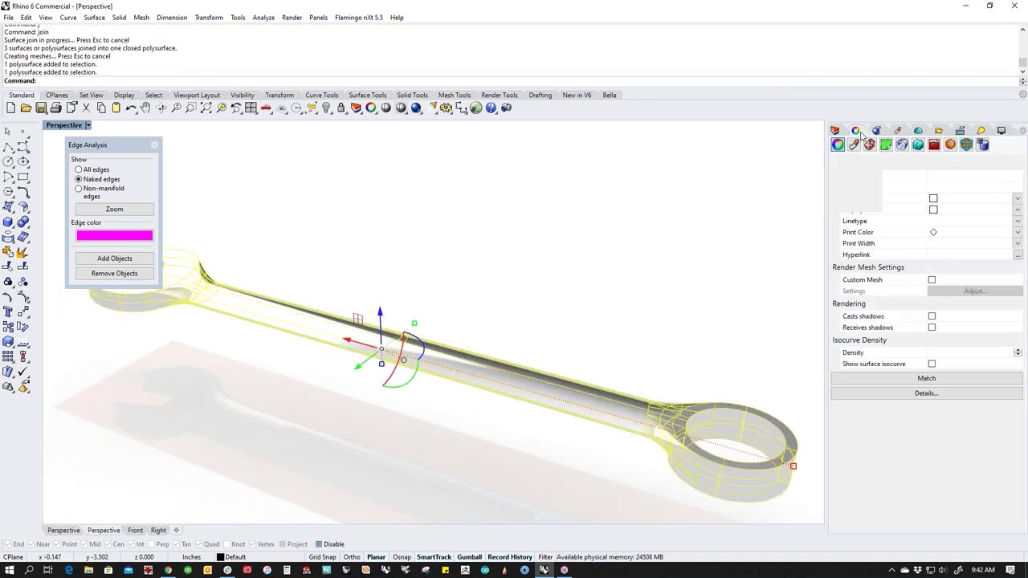
{"action": "left_click", "coordinate": [932, 363]}
{"action": "left_click", "coordinate": [560, 313]}
{"action": "right_click_drag", "start_coordinate": [560, 313], "coordinate": [518, 313]}
{"action": "left_click", "coordinate": [620, 401]}
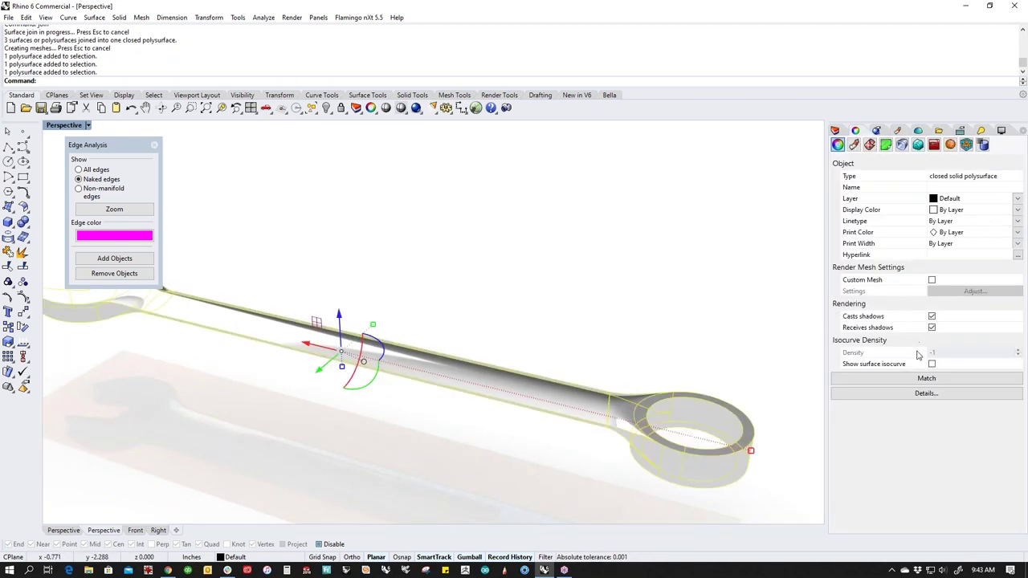
Step: Try toggling surface isocurves and surface edges on and off in the Rendered display mode
{"action": "left_click", "coordinate": [1004, 130]}
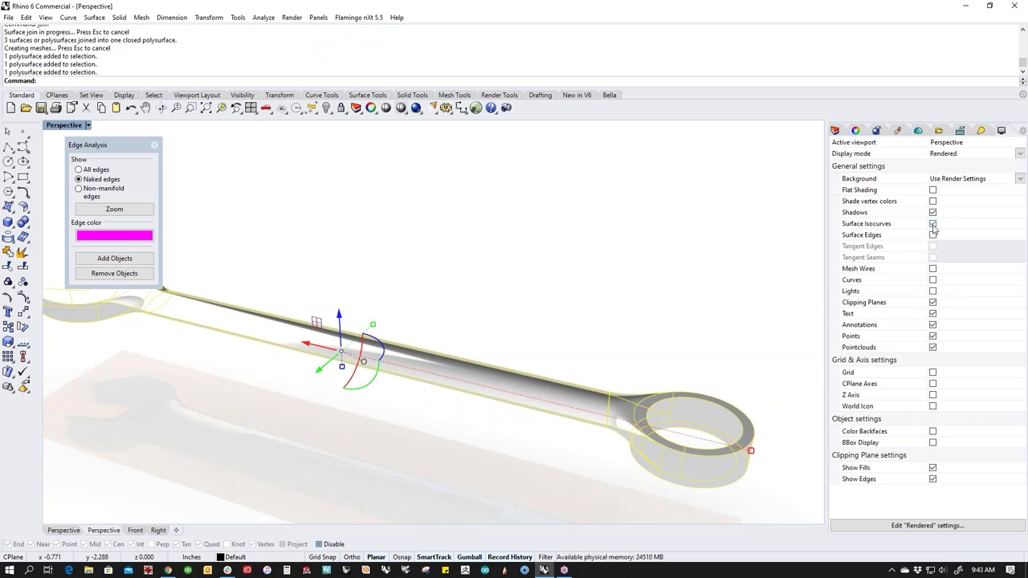
{"action": "left_click", "coordinate": [933, 237]}
{"action": "left_click", "coordinate": [933, 237]}
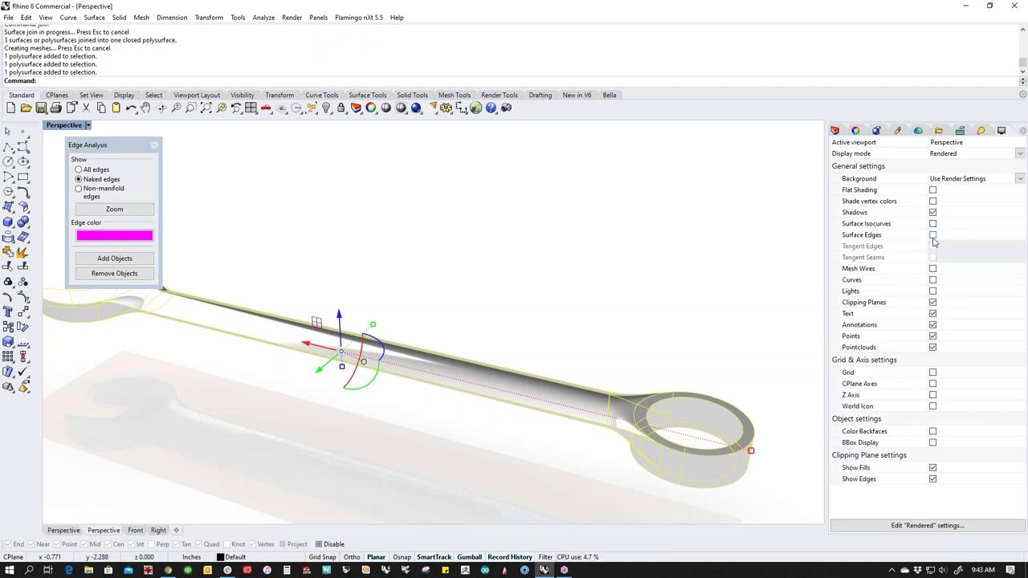
{"action": "left_click", "coordinate": [933, 236]}
{"action": "left_click", "coordinate": [932, 258]}
{"action": "left_click", "coordinate": [933, 236]}
Step: Inspect the metal wrench in the rendered view, examining both heads, the box-end transition and the underside
{"action": "right_click_drag", "start_coordinate": [657, 270], "coordinate": [522, 398]}
{"action": "left_click", "coordinate": [583, 282]}
{"action": "scroll", "coordinate": [582, 282], "scroll_direction": "down", "scroll_amount": 5}
{"action": "scroll", "coordinate": [289, 395], "scroll_direction": "up", "scroll_amount": 5}
{"action": "right_click_drag", "start_coordinate": [276, 397], "coordinate": [428, 386]}
{"action": "scroll", "coordinate": [370, 385], "scroll_direction": "down", "scroll_amount": 4}
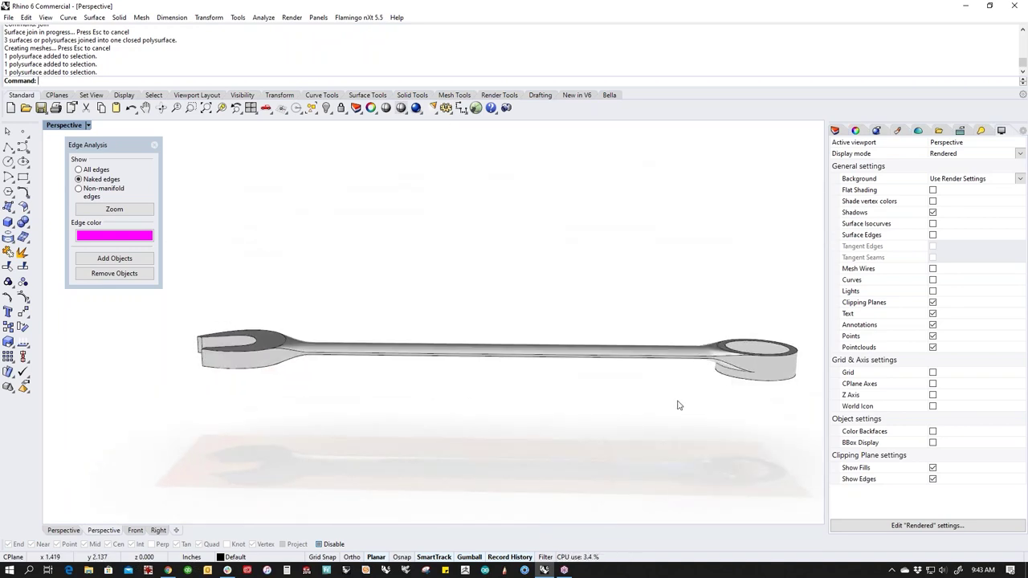
{"action": "right_click_drag", "start_coordinate": [465, 433], "coordinate": [459, 342]}
{"action": "scroll", "coordinate": [699, 358], "scroll_direction": "up", "scroll_amount": 4}
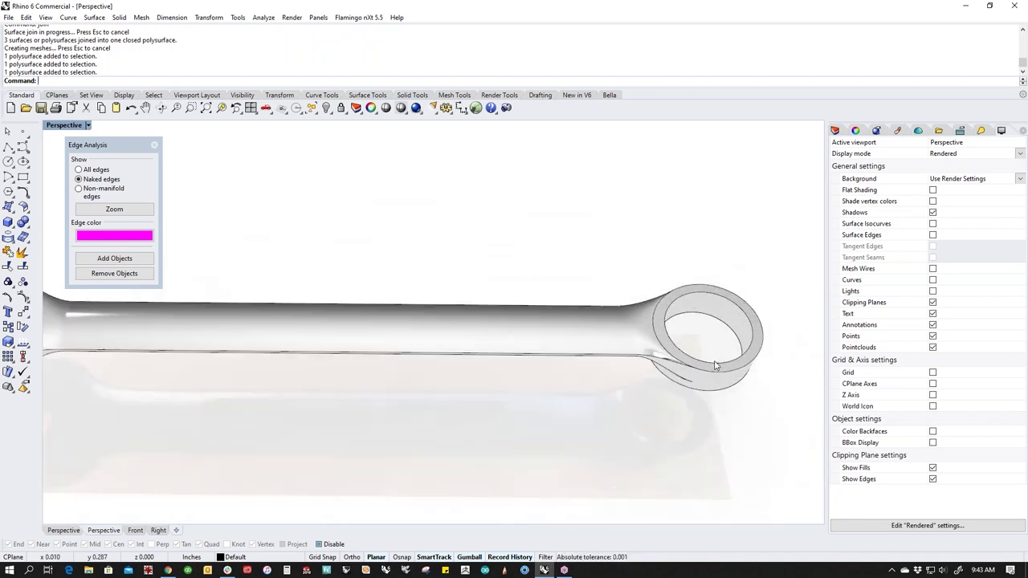
{"action": "right_click_drag", "start_coordinate": [700, 358], "coordinate": [708, 392]}
{"action": "scroll", "coordinate": [708, 392], "scroll_direction": "up", "scroll_amount": 4}
{"action": "scroll", "coordinate": [709, 393], "scroll_direction": "down", "scroll_amount": 3}
{"action": "right_click_drag", "start_coordinate": [603, 445], "coordinate": [555, 312]}
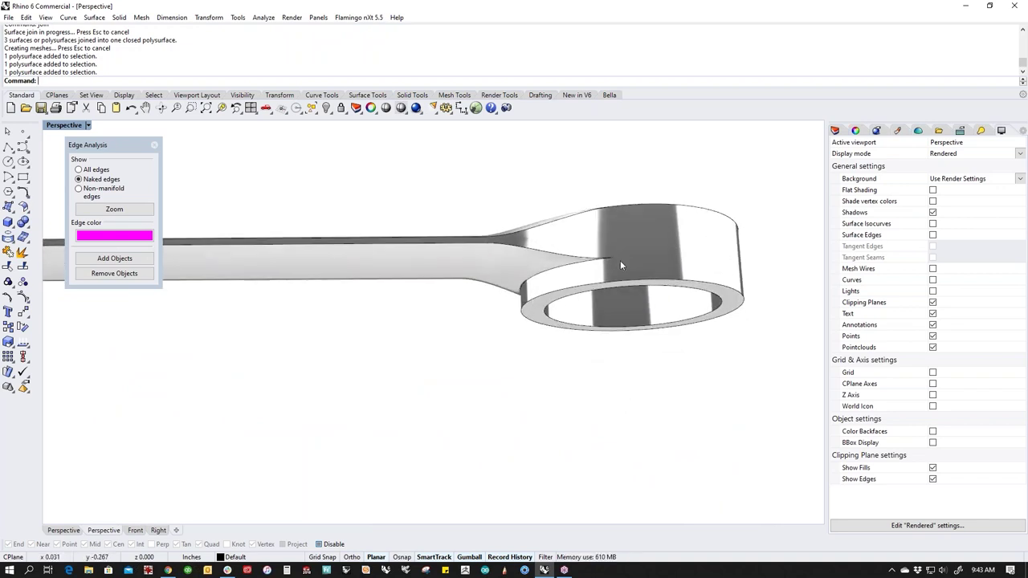
{"action": "right_click_drag", "start_coordinate": [516, 230], "coordinate": [523, 397]}
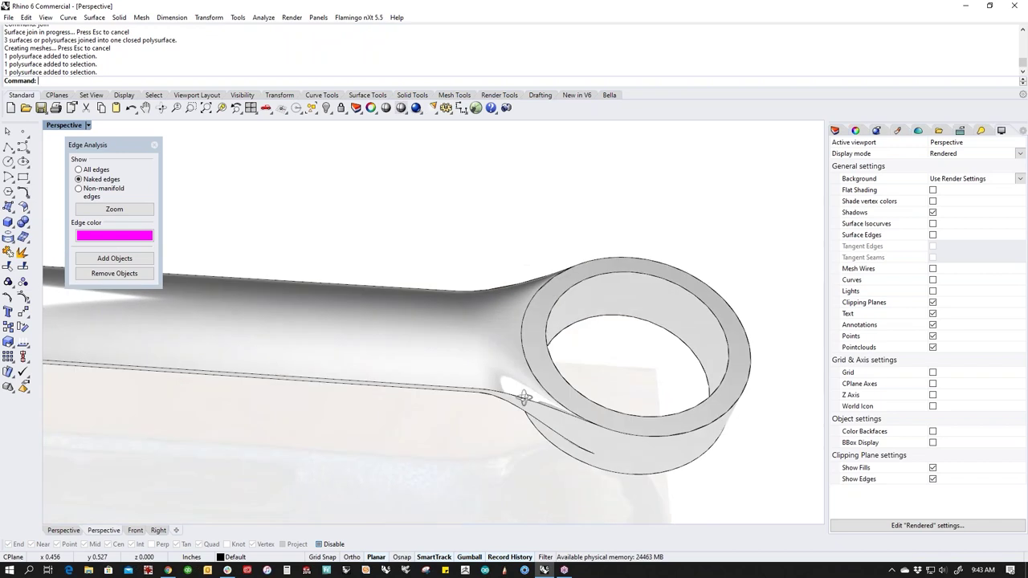
{"action": "scroll", "coordinate": [618, 370], "scroll_direction": "down", "scroll_amount": 3}
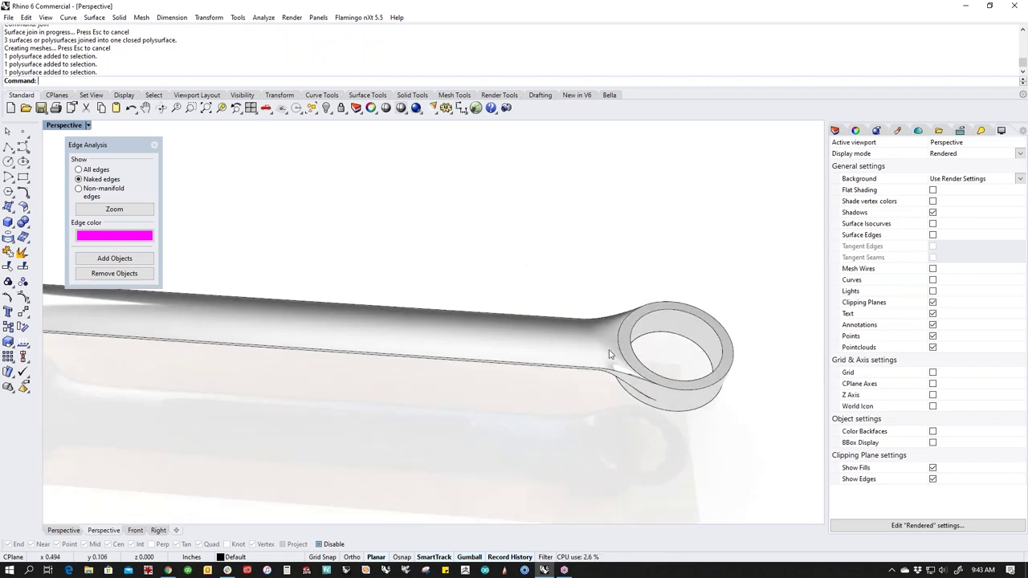
{"action": "right_click_drag", "start_coordinate": [610, 351], "coordinate": [592, 385], "text": "shift"}
Step: Try to bend the wrench's box end upward in the front view to match the side image, with a short spine on the handle near the head
{"action": "type", "text": "f"}
{"action": "key", "text": "Return"}
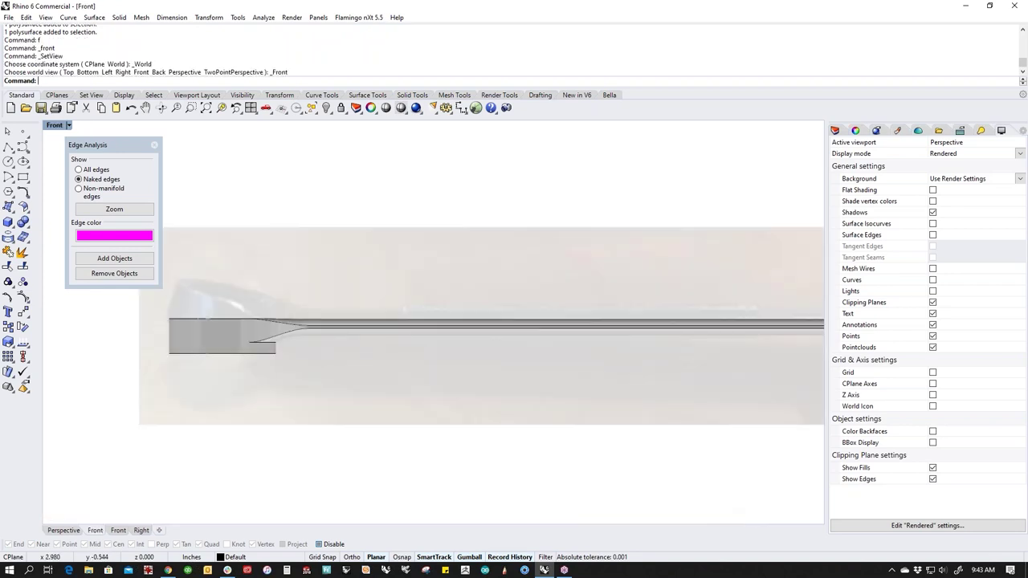
{"action": "scroll", "coordinate": [506, 395], "scroll_direction": "up", "scroll_amount": 2}
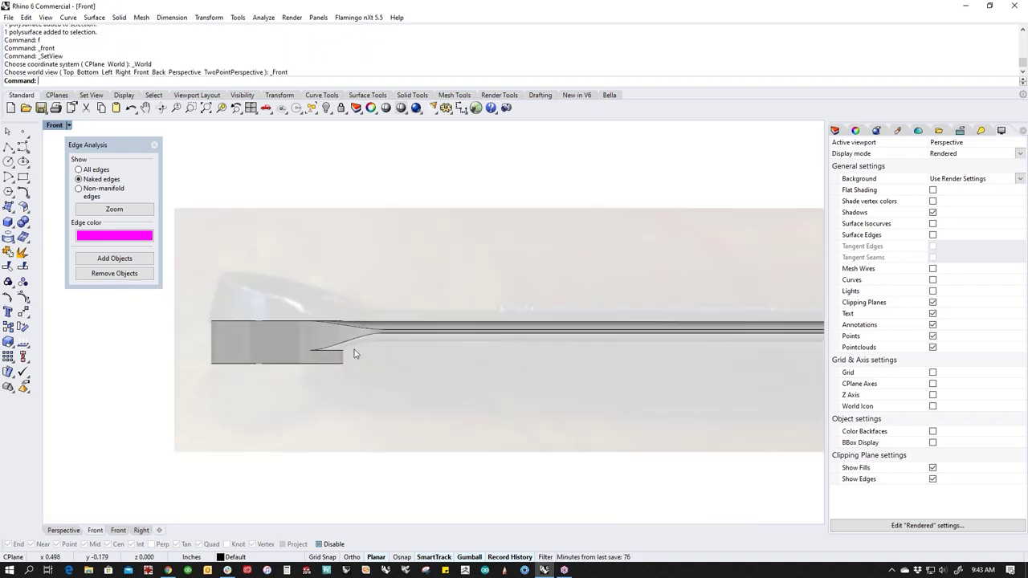
{"action": "left_click", "coordinate": [351, 343]}
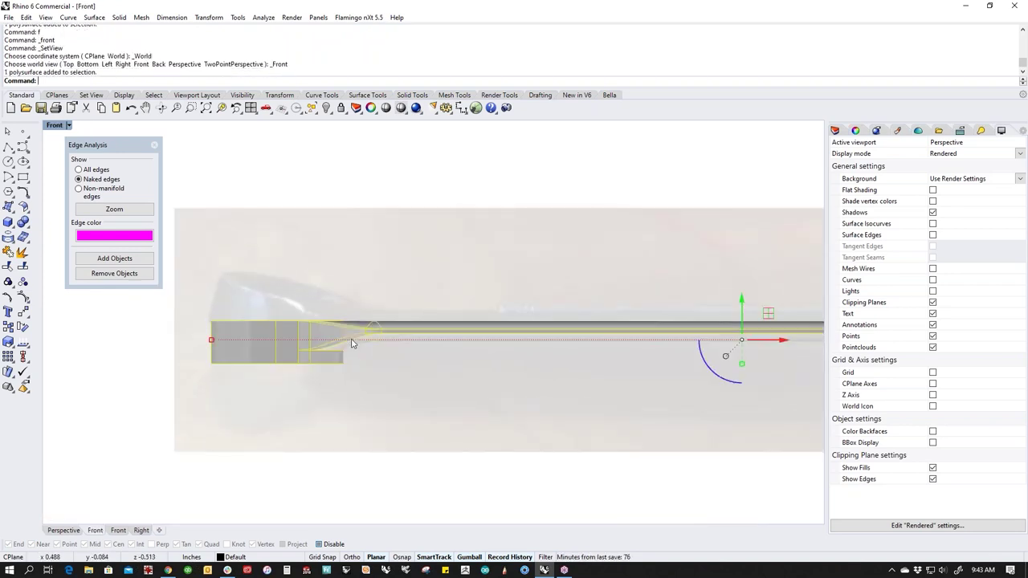
{"action": "left_click", "coordinate": [404, 373]}
{"action": "left_click_drag", "start_coordinate": [489, 369], "coordinate": [477, 336]}
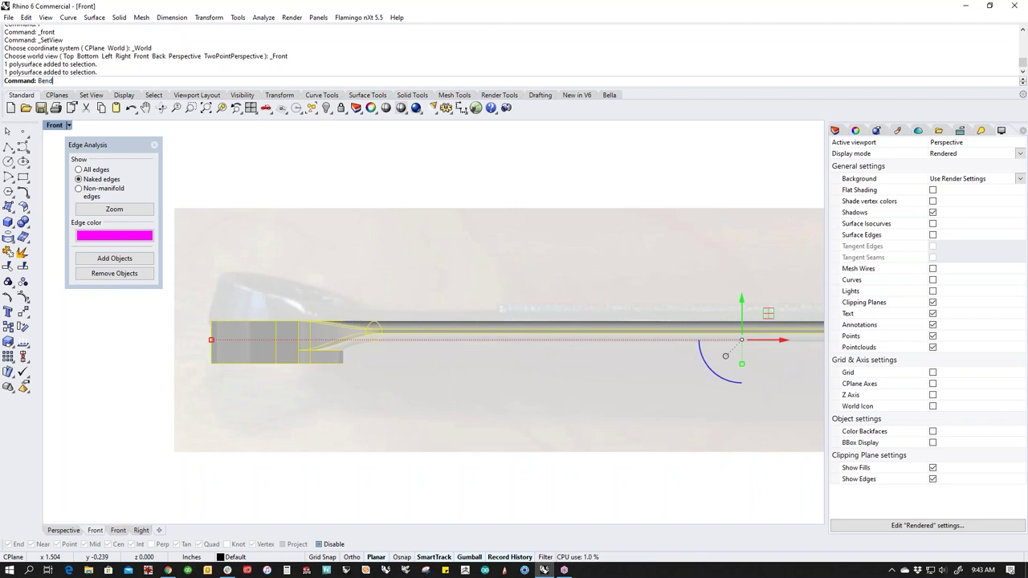
{"action": "key", "text": "Return"}
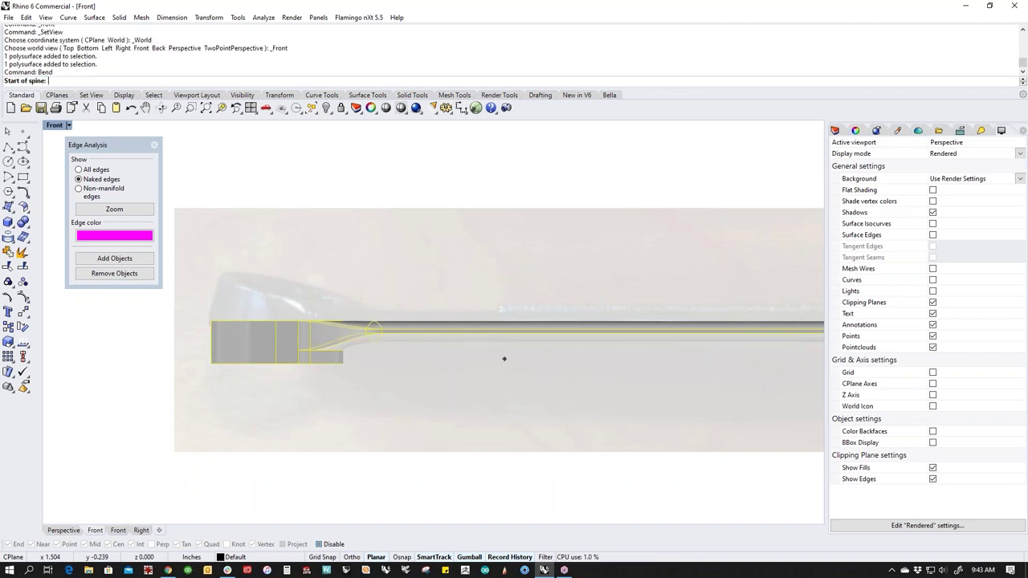
{"action": "left_click", "coordinate": [410, 328]}
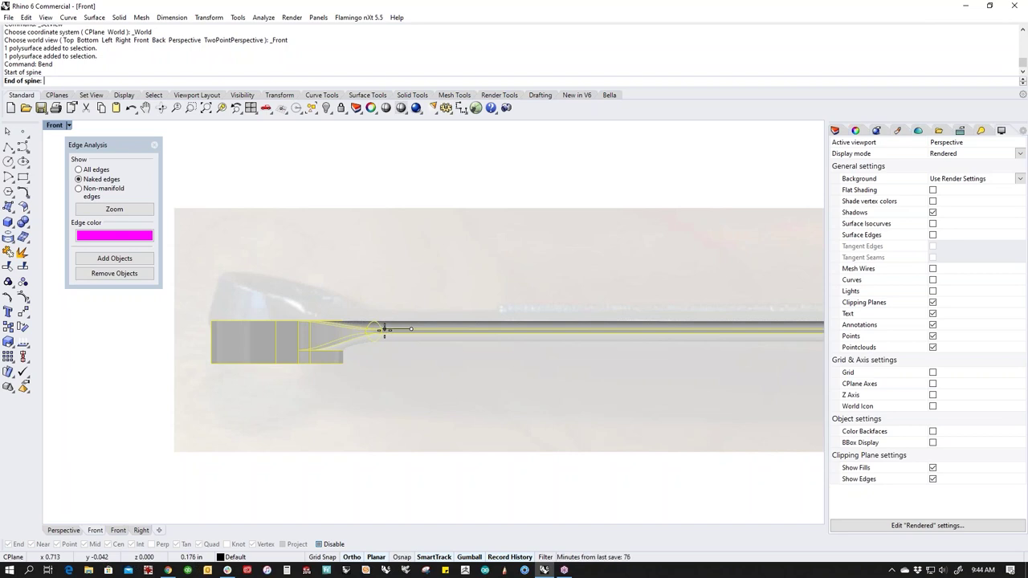
{"action": "left_click", "coordinate": [384, 329]}
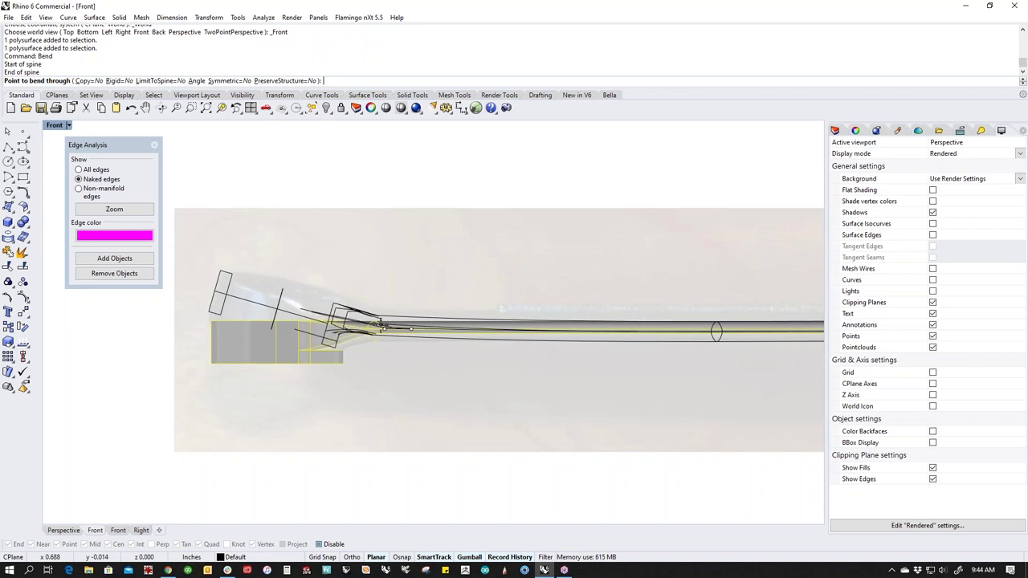
{"action": "left_click", "coordinate": [382, 324]}
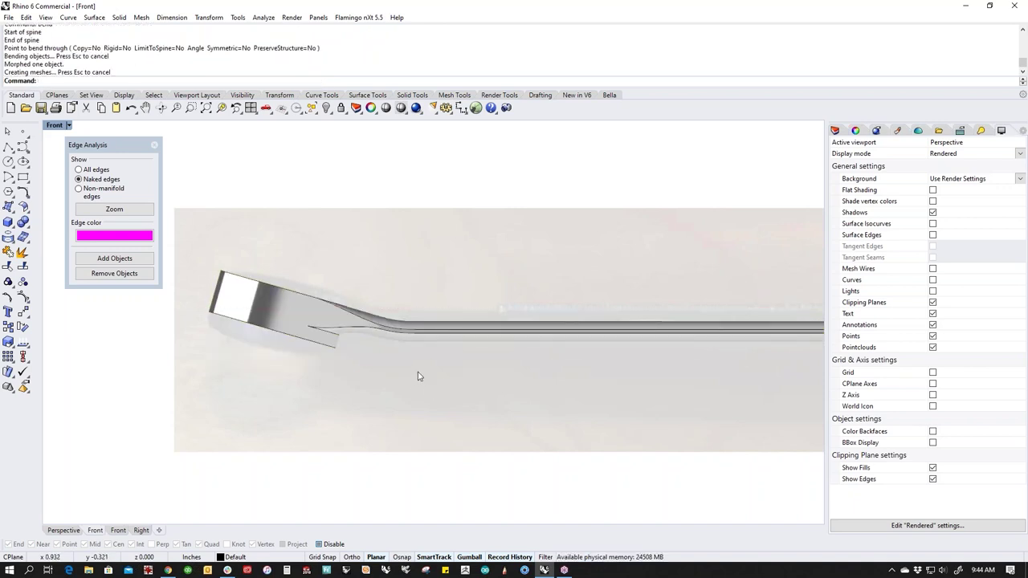
Step: Inspect the bent box end in perspective and undo the bend
{"action": "key", "text": "Return"}
{"action": "scroll", "coordinate": [406, 382], "scroll_direction": "up", "scroll_amount": 5}
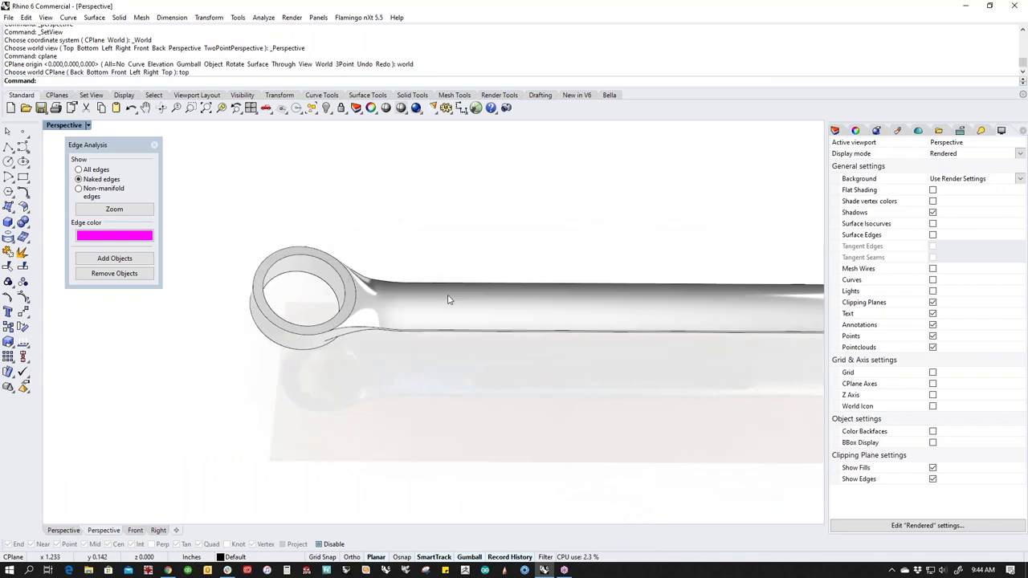
{"action": "right_click_drag", "start_coordinate": [407, 382], "coordinate": [424, 329]}
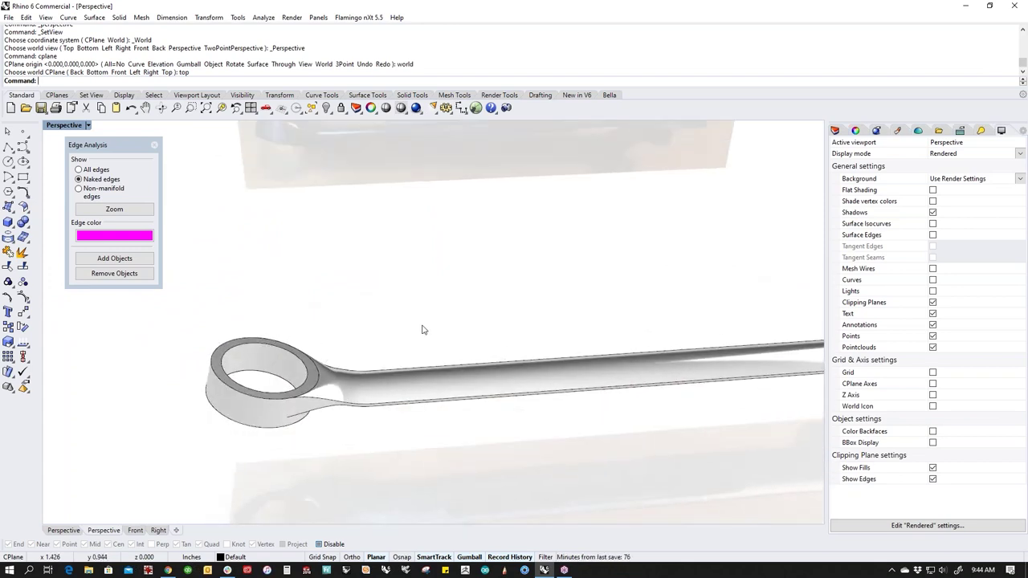
{"action": "key", "text": "ctrl+z"}
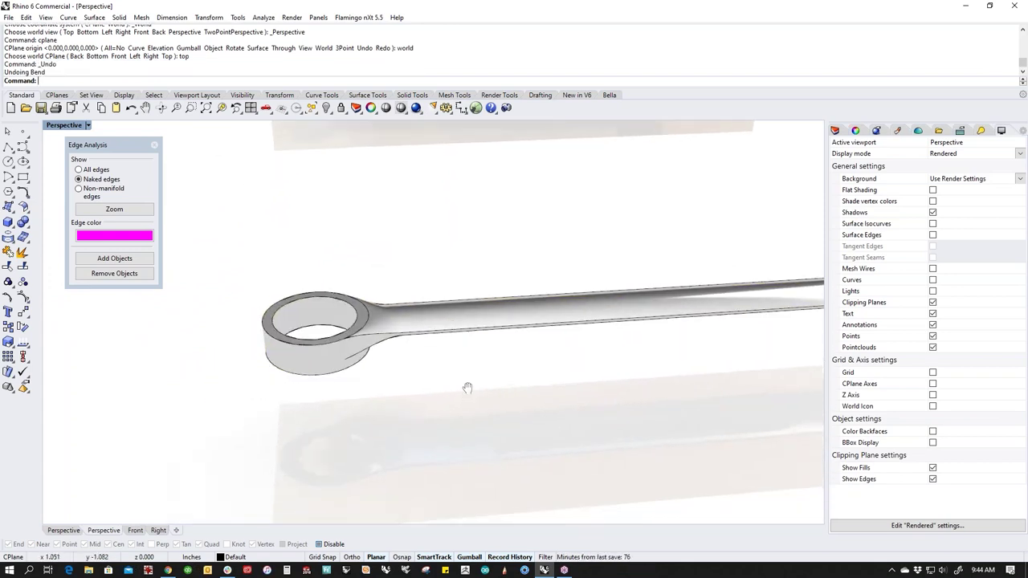
Step: Try a 12-sided inscribed polygon centred on the box-end hole in the top view, sized to about the hole's edge, and undo it
{"action": "type", "text": "t"}
{"action": "key", "text": "Return"}
{"action": "scroll", "coordinate": [455, 358], "scroll_direction": "up", "scroll_amount": 5}
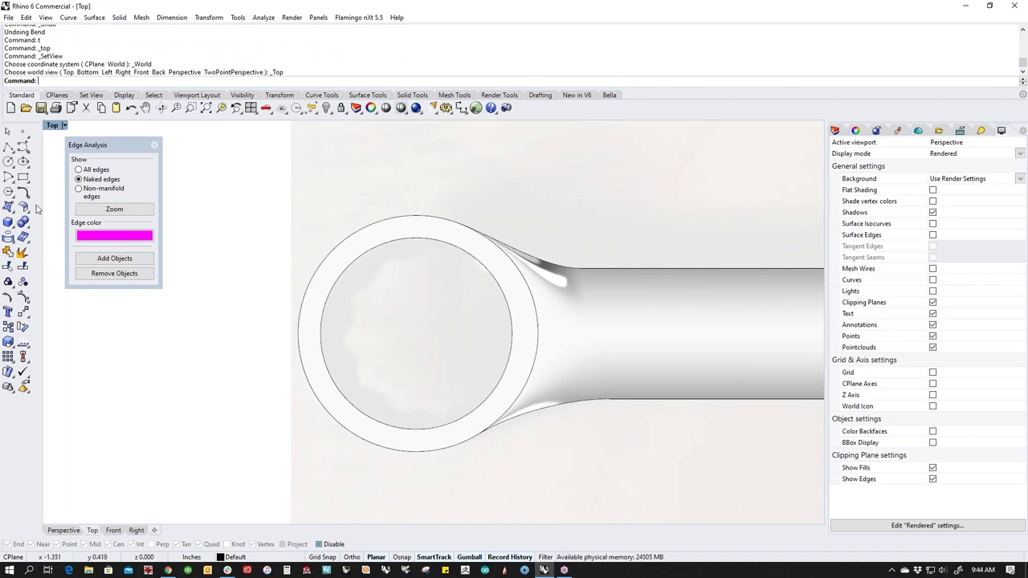
{"action": "left_click", "coordinate": [8, 194]}
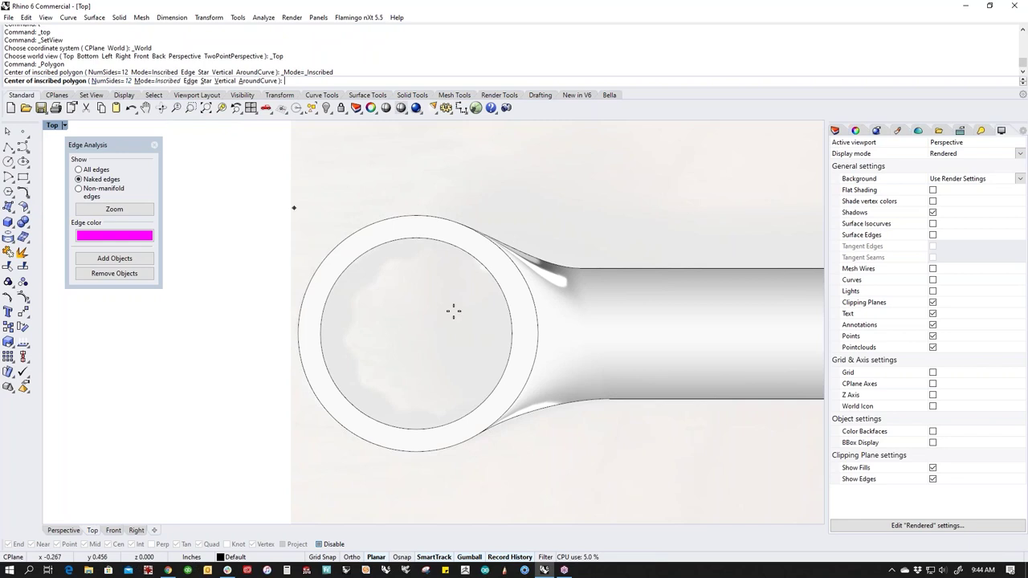
{"action": "left_click", "coordinate": [416, 333]}
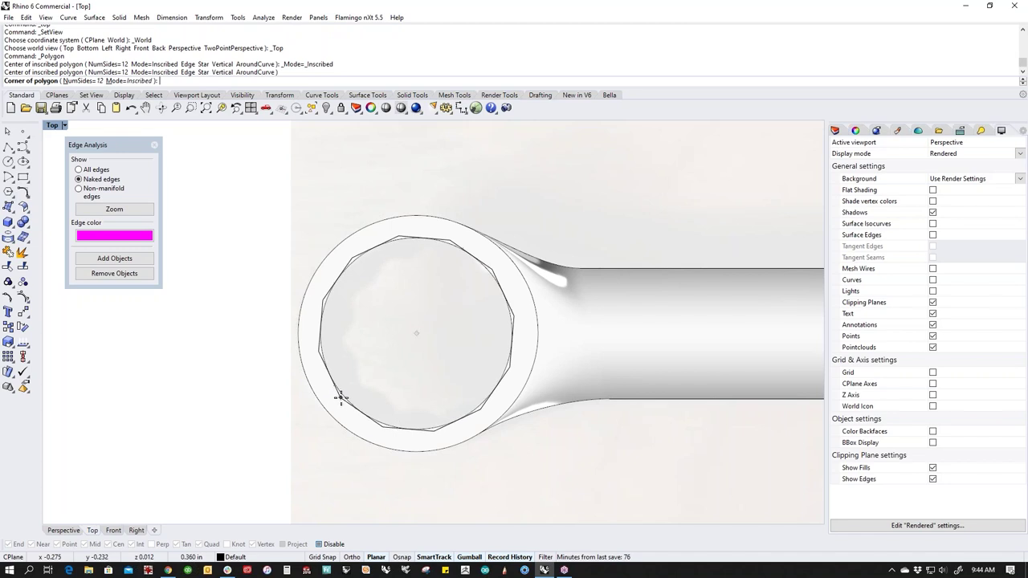
{"action": "key", "text": "Escape"}
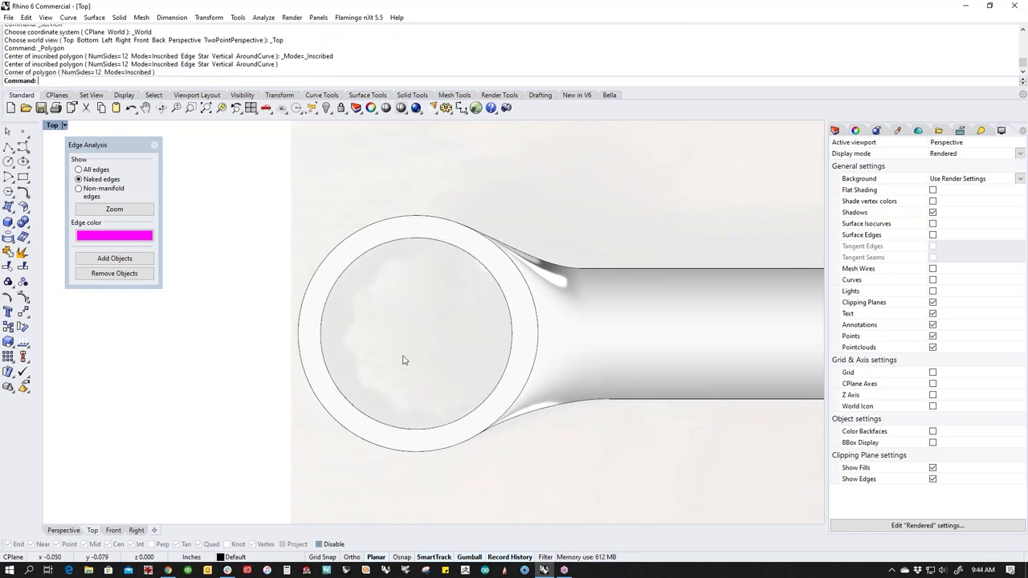
{"action": "key", "text": "ctrl+z"}
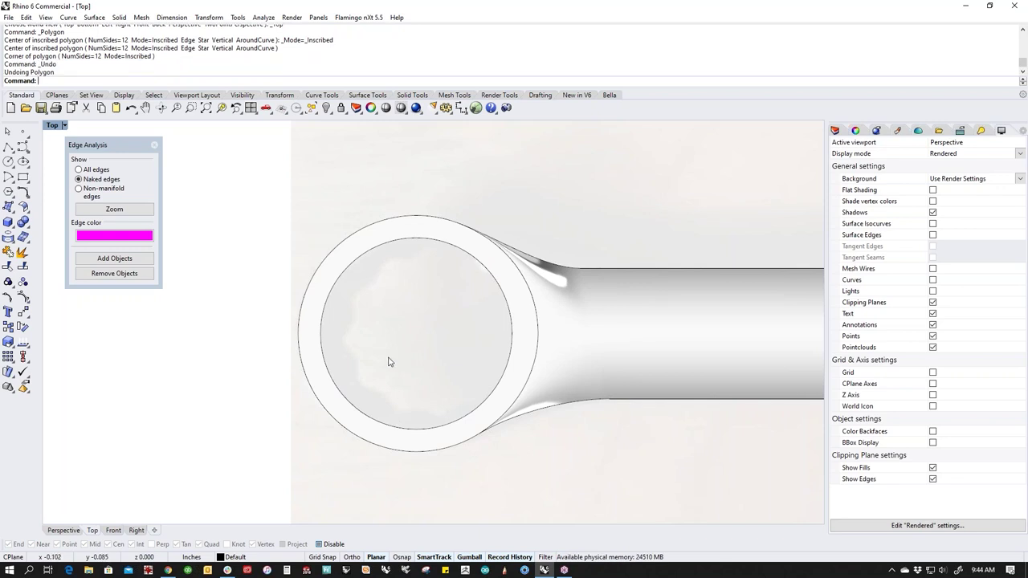
Step: Draw a 24-sided inscribed polygon centred on the box-end hole, with a radius of about 0.3 inches
{"action": "key", "text": "Return"}
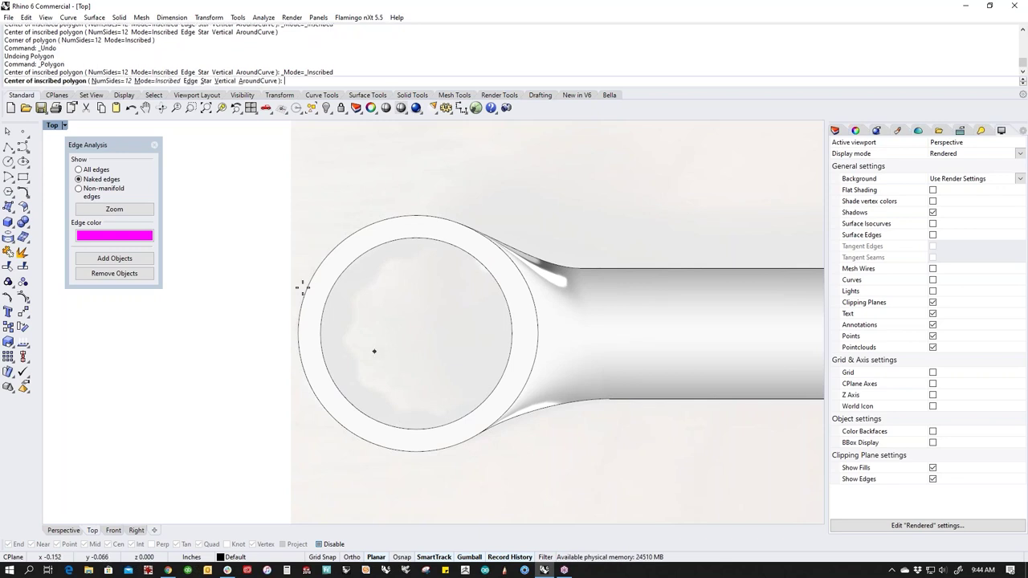
{"action": "left_click", "coordinate": [121, 81]}
{"action": "type", "text": "24"}
{"action": "key", "text": "Return"}
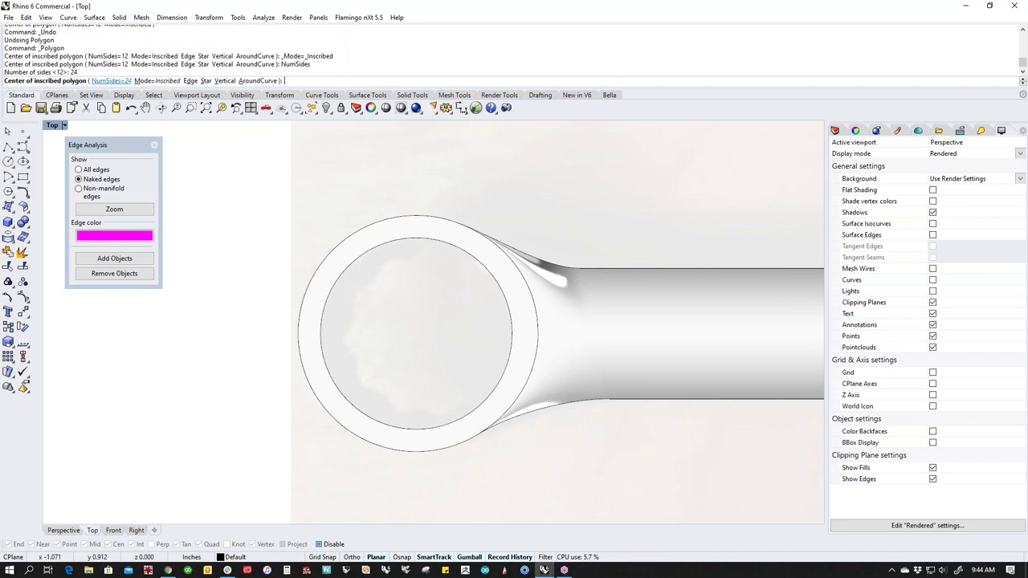
{"action": "left_click", "coordinate": [361, 402]}
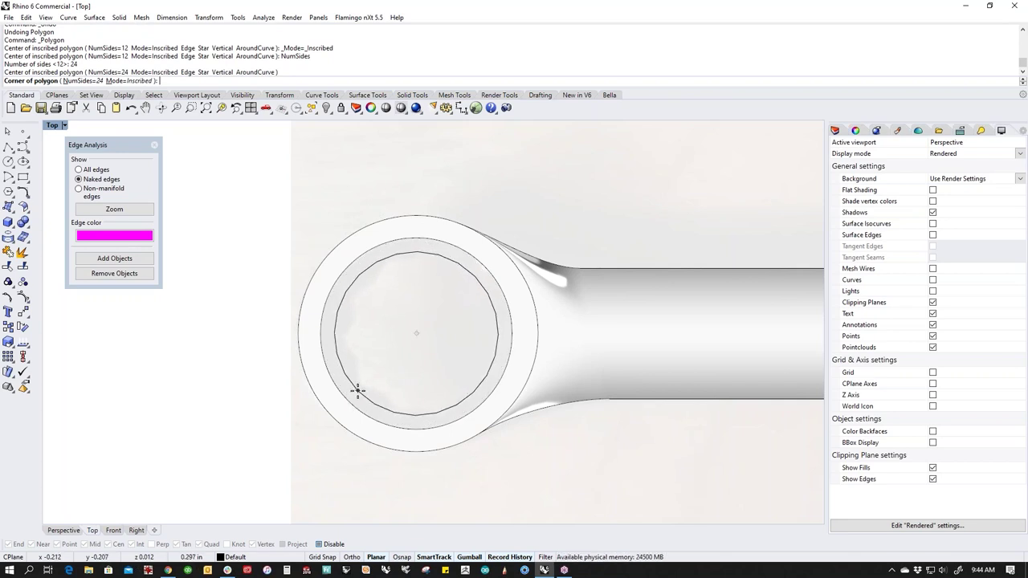
{"action": "key", "text": "Escape"}
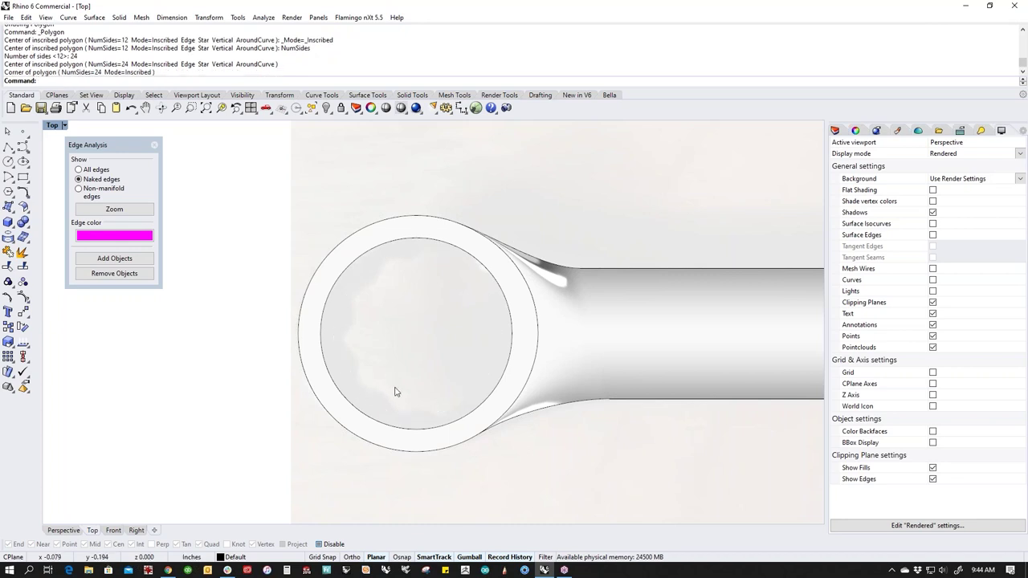
Step: Set the top view to Wireframe display and turn on the 24-sided polygon's control points
{"action": "middle_click", "coordinate": [393, 371]}
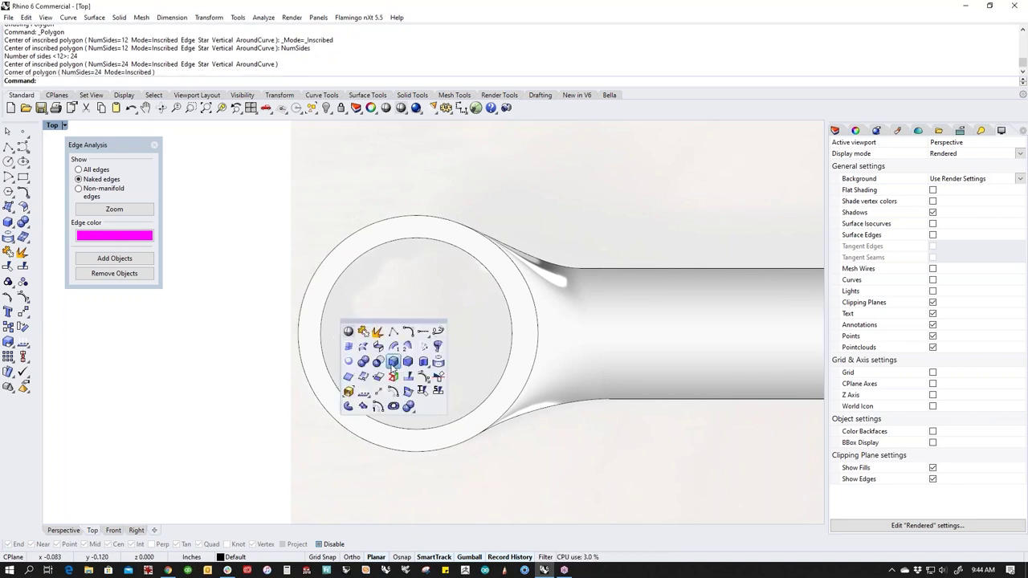
{"action": "left_click", "coordinate": [351, 333]}
{"action": "scroll", "coordinate": [404, 401], "scroll_direction": "up", "scroll_amount": 1}
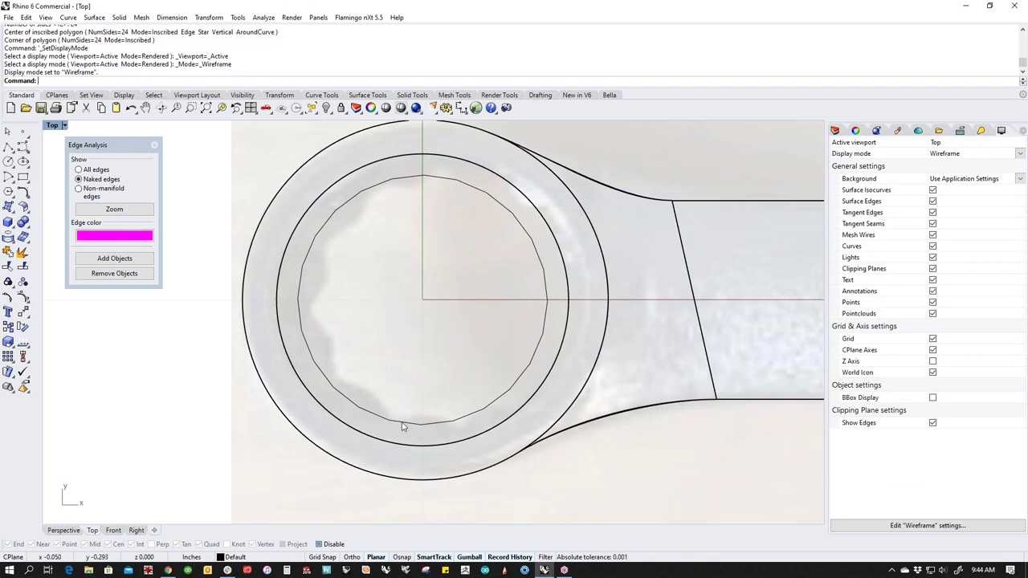
{"action": "left_click", "coordinate": [402, 423]}
{"action": "key", "text": "Escape"}
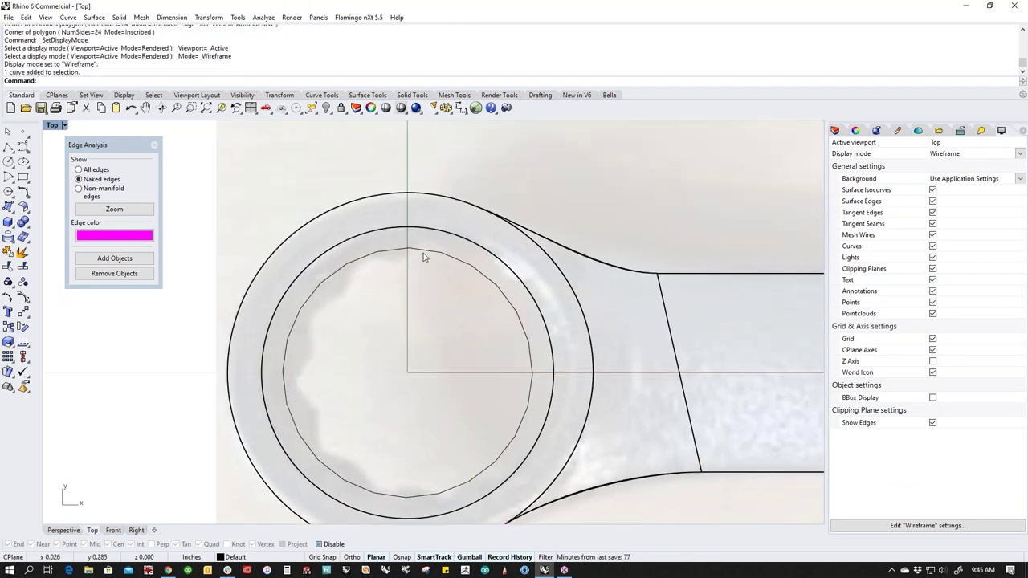
{"action": "left_click", "coordinate": [423, 252]}
{"action": "middle_click", "coordinate": [426, 287]}
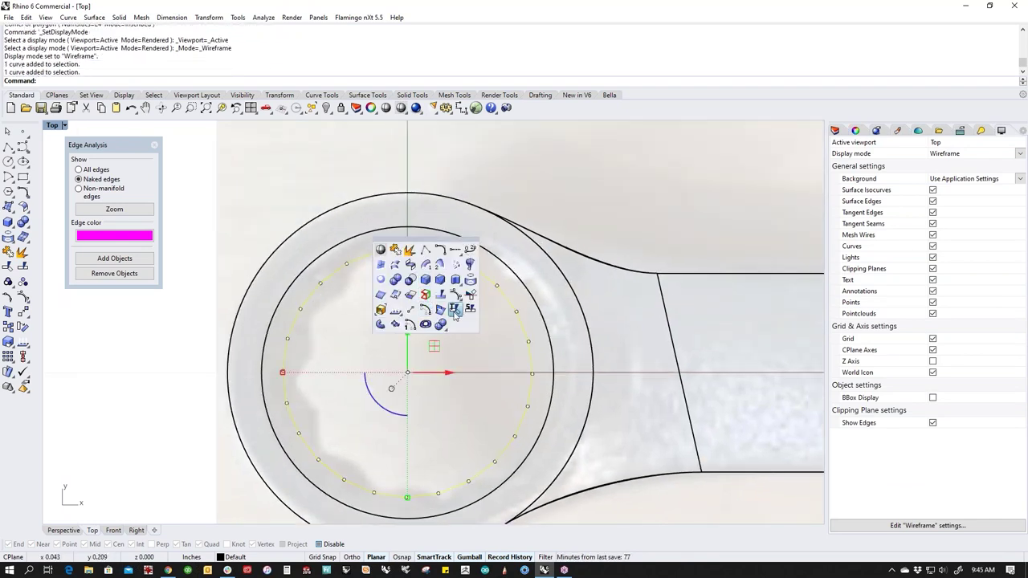
{"action": "left_click", "coordinate": [454, 296]}
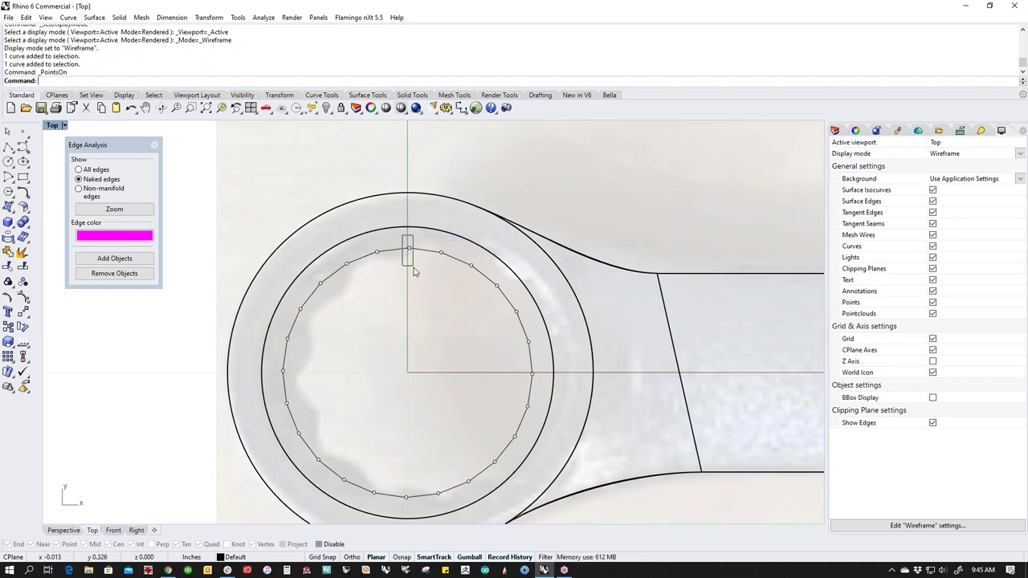
Step: Select every second control point of the polygon and scale them outward to just inside the hole's circle, forming a 12-pointed star
{"action": "left_click", "coordinate": [409, 248]}
{"action": "left_click", "coordinate": [472, 267], "text": "shift"}
{"action": "left_click_drag", "start_coordinate": [528, 305], "coordinate": [527, 307], "text": "shift"}
{"action": "left_click_drag", "start_coordinate": [511, 364], "coordinate": [543, 381], "text": "shift"}
{"action": "left_click_drag", "start_coordinate": [493, 423], "coordinate": [522, 446], "text": "shift"}
{"action": "left_click_drag", "start_coordinate": [459, 476], "coordinate": [470, 490], "text": "shift"}
{"action": "left_click_drag", "start_coordinate": [399, 495], "coordinate": [409, 502], "text": "shift"}
{"action": "left_click_drag", "start_coordinate": [340, 472], "coordinate": [358, 496], "text": "shift"}
{"action": "left_click_drag", "start_coordinate": [285, 431], "coordinate": [311, 443], "text": "shift"}
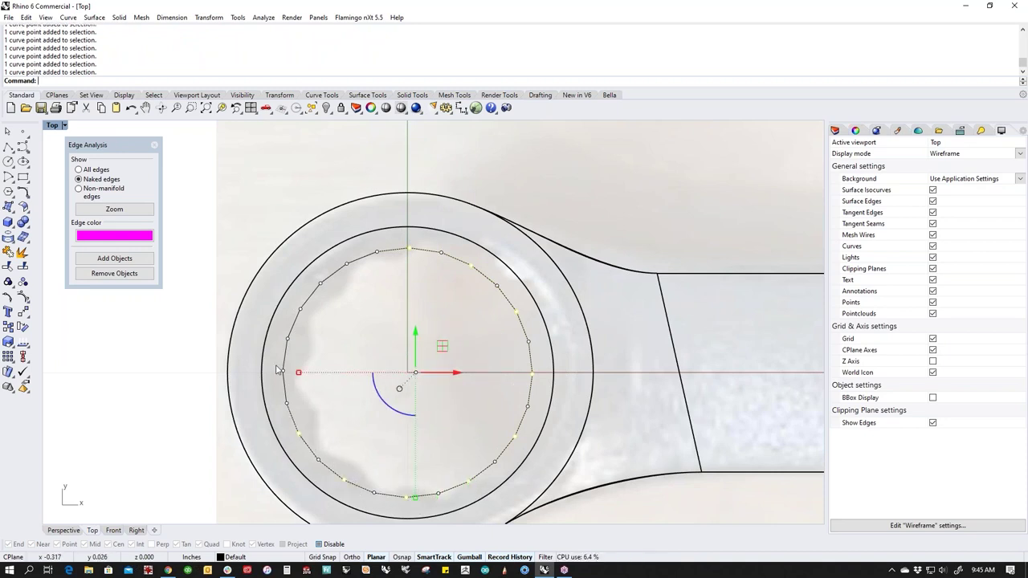
{"action": "left_click_drag", "start_coordinate": [277, 368], "coordinate": [290, 381], "text": "shift"}
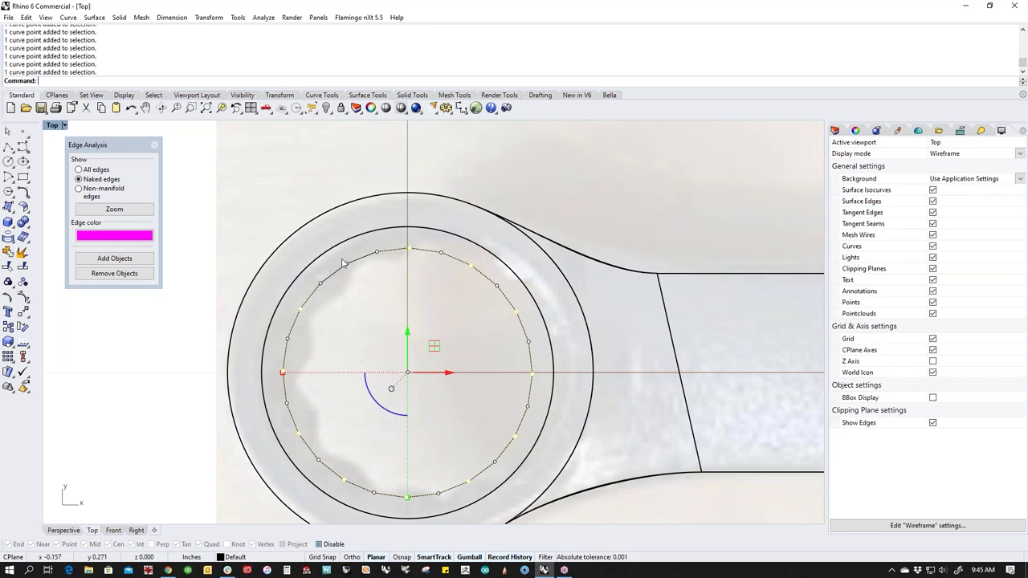
{"action": "left_click_drag", "start_coordinate": [354, 281], "coordinate": [354, 279], "text": "shift"}
{"action": "left_click_drag", "start_coordinate": [284, 373], "coordinate": [265, 377]}
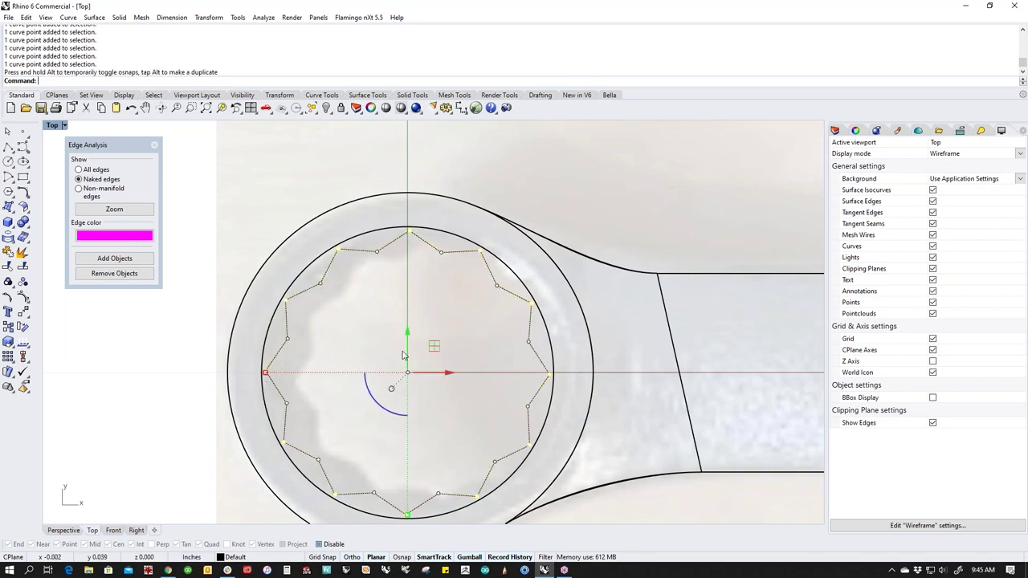
{"action": "key", "text": "Escape"}
{"action": "scroll", "coordinate": [339, 356], "scroll_direction": "down", "scroll_amount": 3}
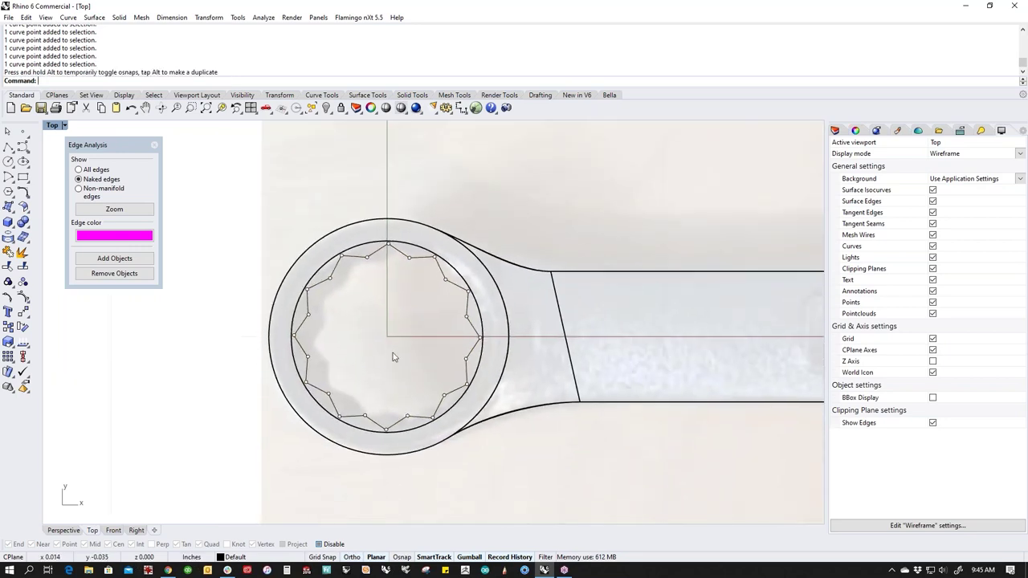
Step: Extrude the 12-pointed star curve downward through the height of the box-end head in the front view
{"action": "left_click", "coordinate": [459, 383]}
{"action": "key", "text": "ctrl+F4"}
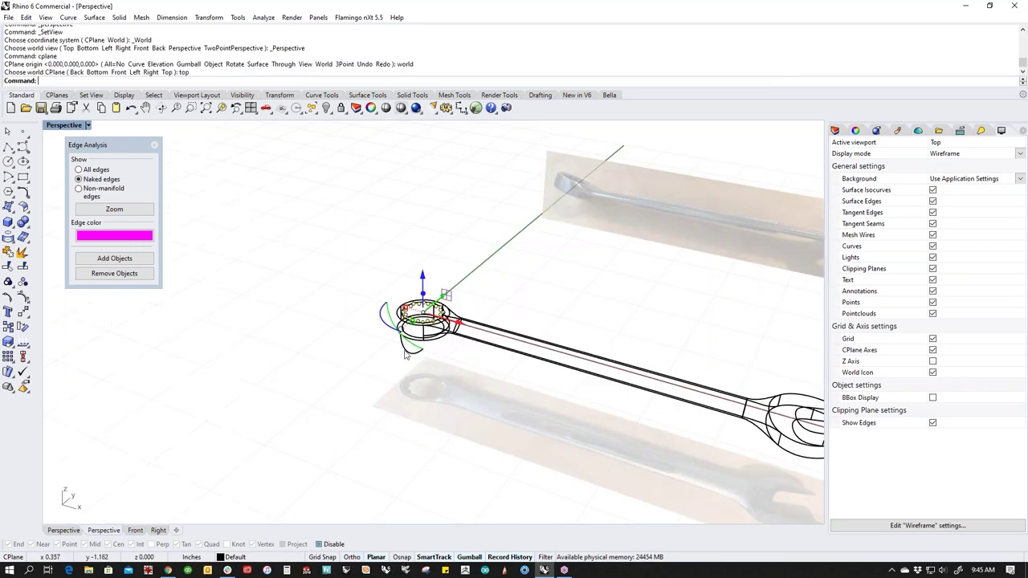
{"action": "scroll", "coordinate": [424, 314], "scroll_direction": "up", "scroll_amount": 8}
{"action": "right_click_drag", "start_coordinate": [422, 328], "coordinate": [475, 318]}
{"action": "type", "text": "f"}
{"action": "key", "text": "Return"}
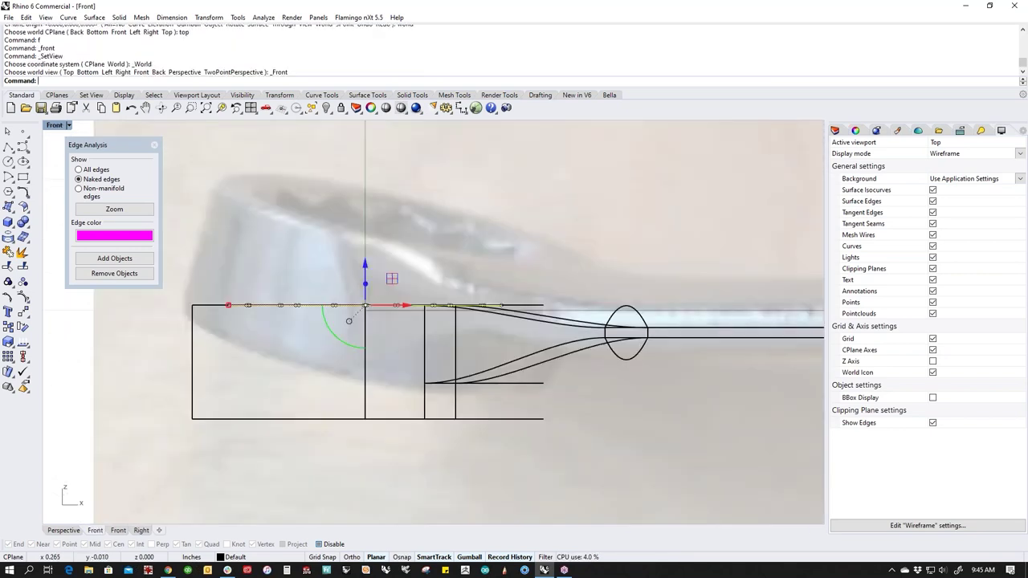
{"action": "left_click_drag", "start_coordinate": [365, 272], "coordinate": [353, 412]}
{"action": "key", "text": "ctrl+a"}
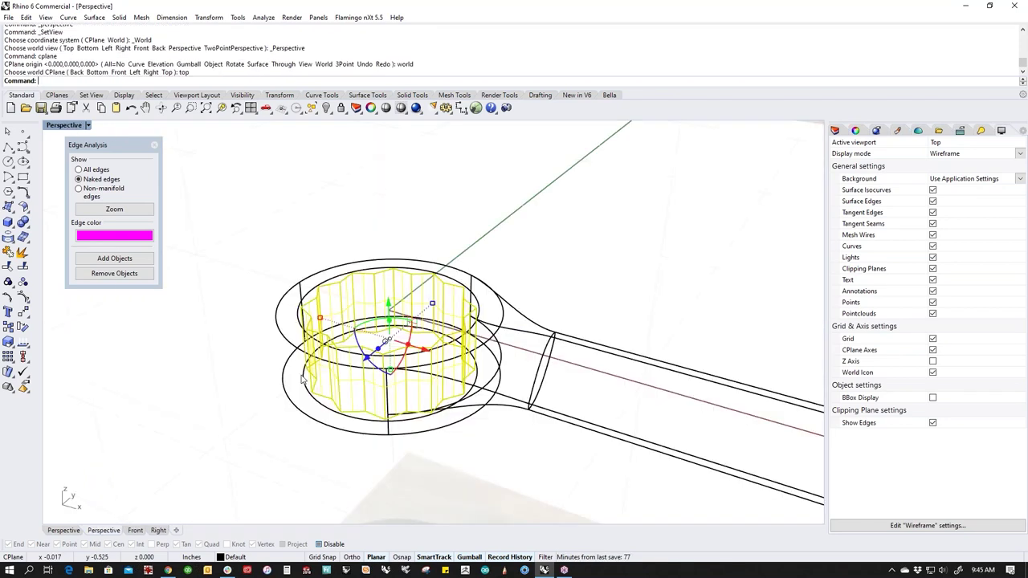
Step: Draw a solid vertical cone centred at the origin in the box-end hole, with a radius of about 0.315 inches and its apex pointing down
{"action": "left_click", "coordinate": [388, 231]}
{"action": "scroll", "coordinate": [399, 381], "scroll_direction": "up", "scroll_amount": 5}
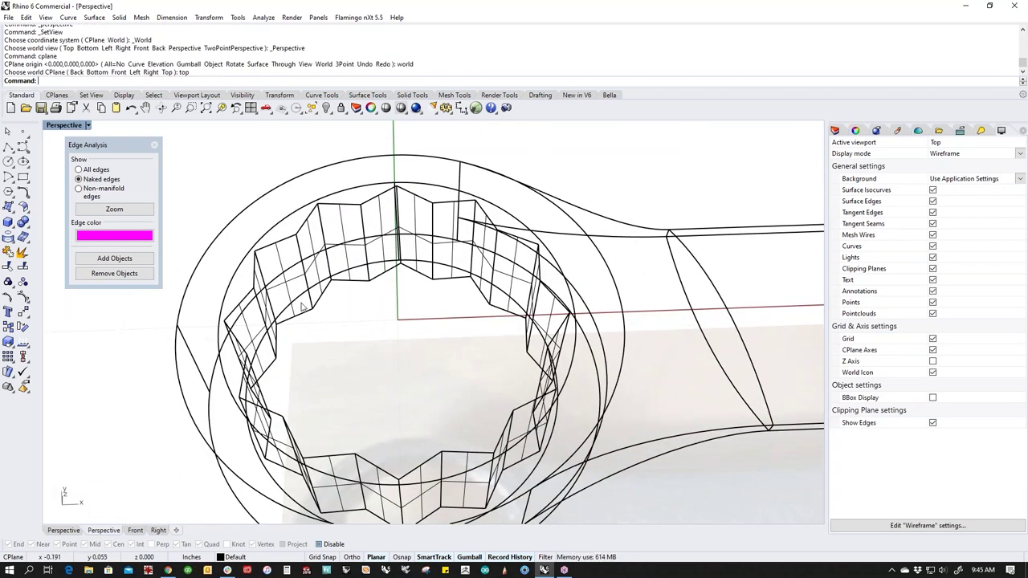
{"action": "left_click", "coordinate": [304, 307]}
{"action": "right_click_drag", "start_coordinate": [325, 335], "coordinate": [401, 317]}
{"action": "left_click", "coordinate": [452, 211]}
{"action": "right_click_drag", "start_coordinate": [451, 211], "coordinate": [373, 317]}
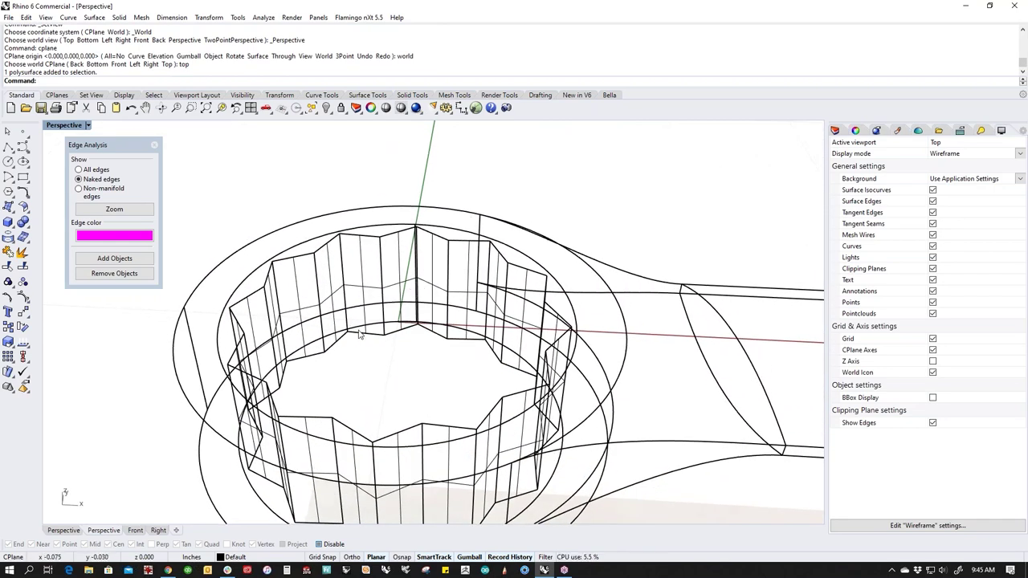
{"action": "left_click", "coordinate": [13, 230]}
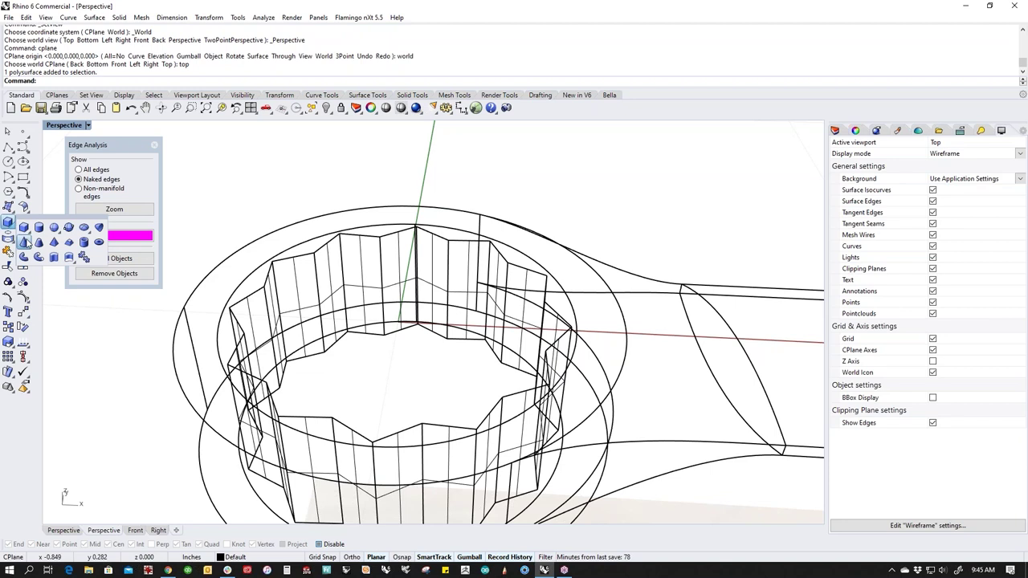
{"action": "left_click", "coordinate": [24, 242]}
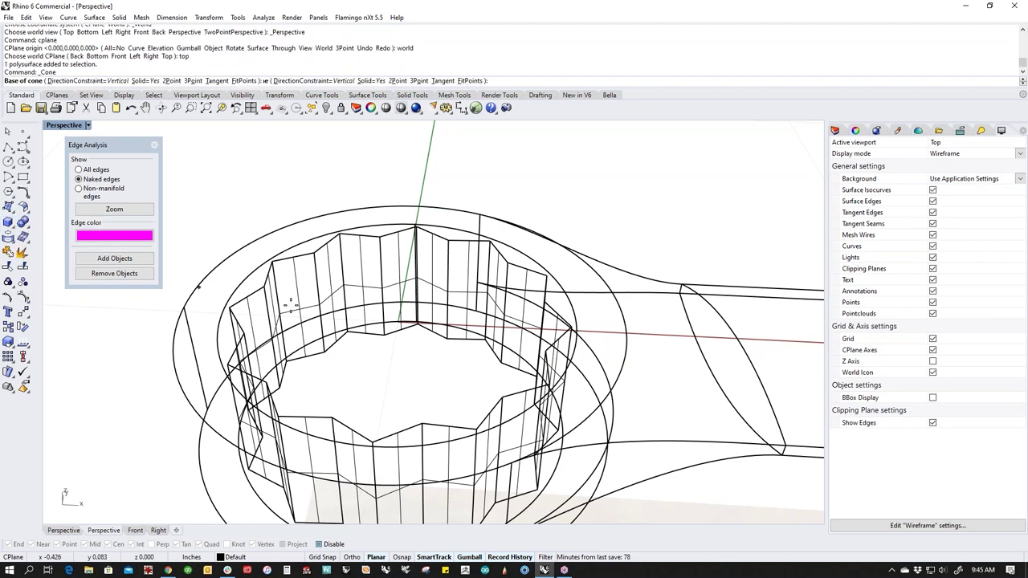
{"action": "left_click", "coordinate": [225, 345]}
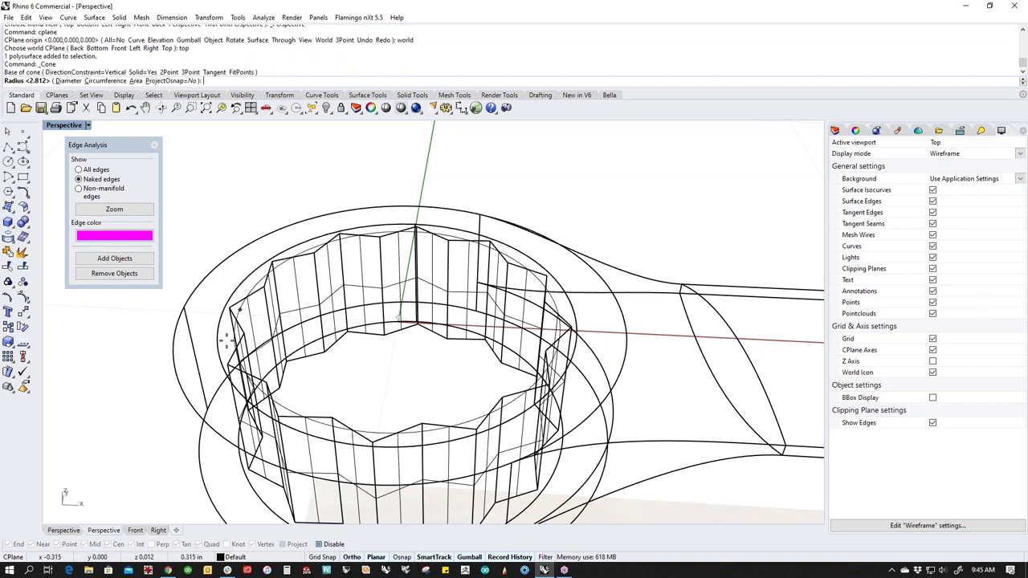
{"action": "left_click", "coordinate": [226, 310]}
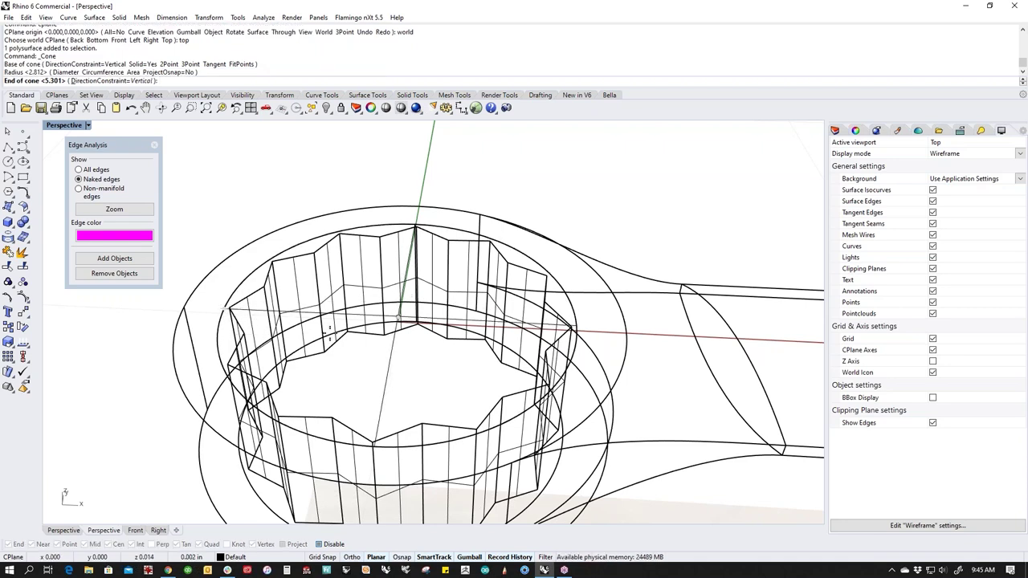
{"action": "right_click_drag", "start_coordinate": [370, 344], "coordinate": [346, 313]}
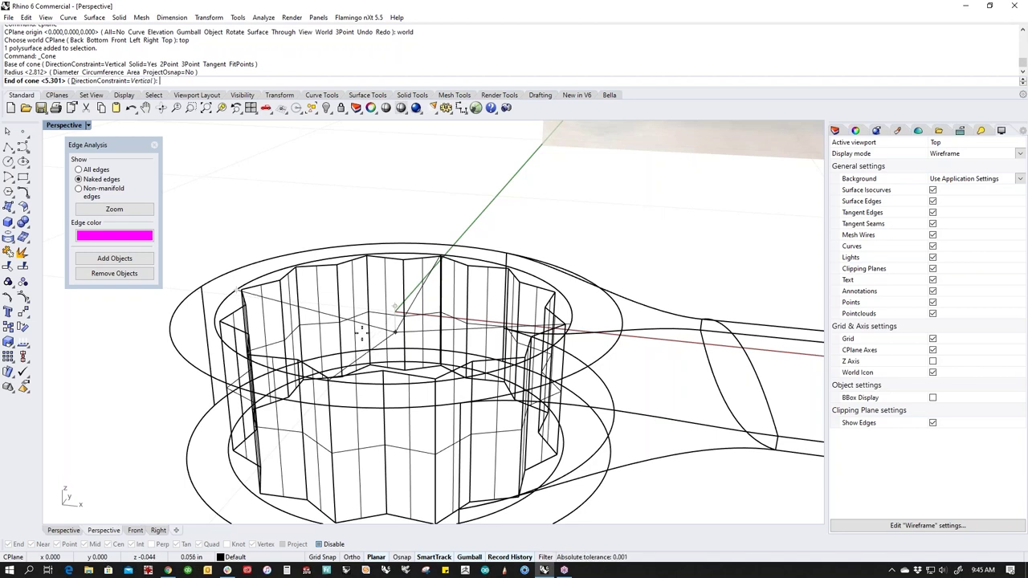
{"action": "left_click", "coordinate": [362, 330]}
Step: Set the perspective view to Shaded display and delete the flat cap covering the cone
{"action": "middle_click", "coordinate": [376, 209]}
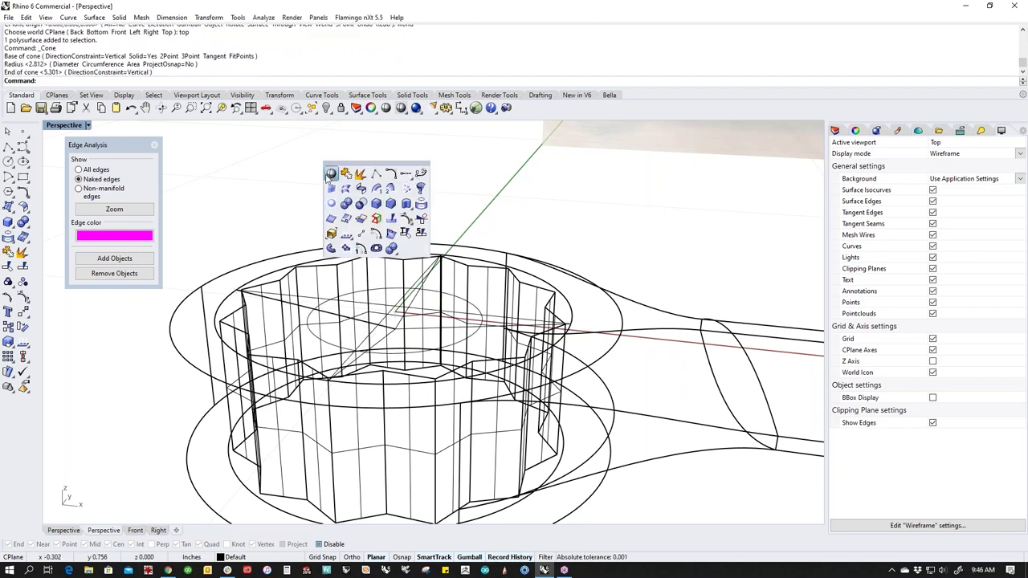
{"action": "left_click", "coordinate": [332, 175]}
{"action": "right_click_drag", "start_coordinate": [358, 272], "coordinate": [369, 339]}
{"action": "left_click", "coordinate": [348, 332]}
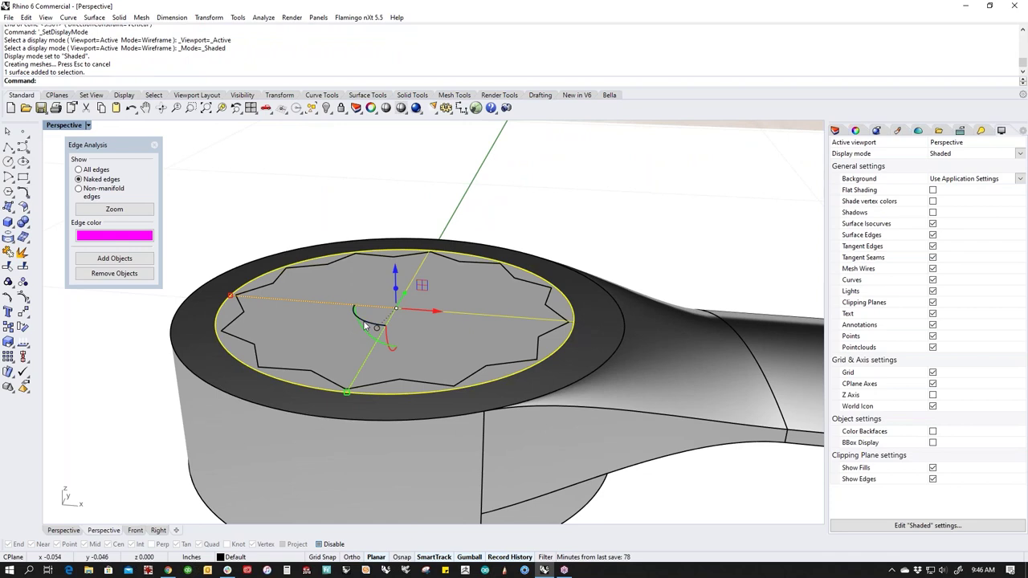
{"action": "key", "text": "Delete"}
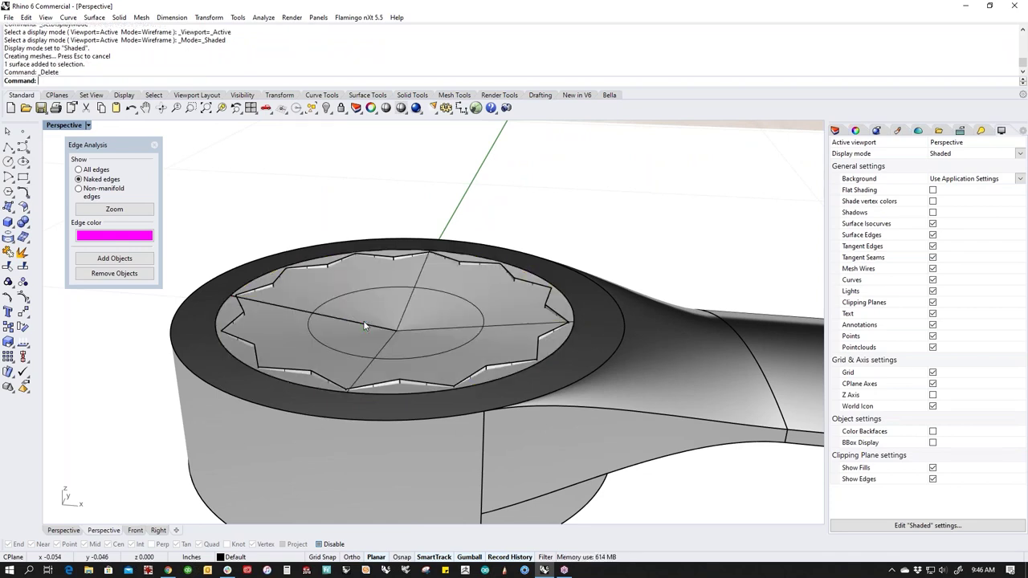
Step: Try to move the cone's apex vertex downward as a sub-object, and undo the move
{"action": "right_click_drag", "start_coordinate": [364, 321], "coordinate": [426, 350]}
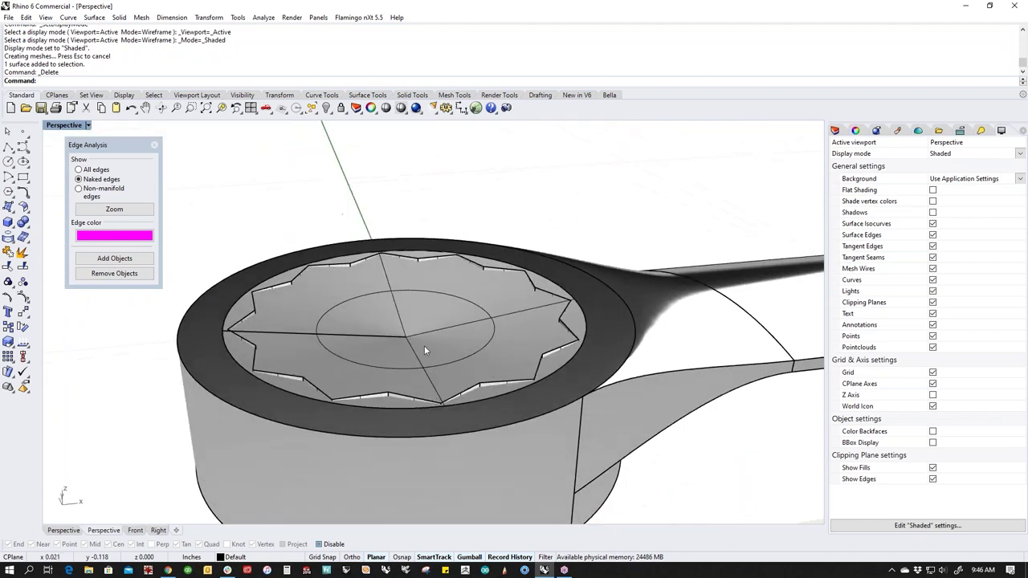
{"action": "left_click", "coordinate": [405, 337], "text": "ctrl+shift"}
{"action": "left_click", "coordinate": [405, 337], "text": "ctrl+shift"}
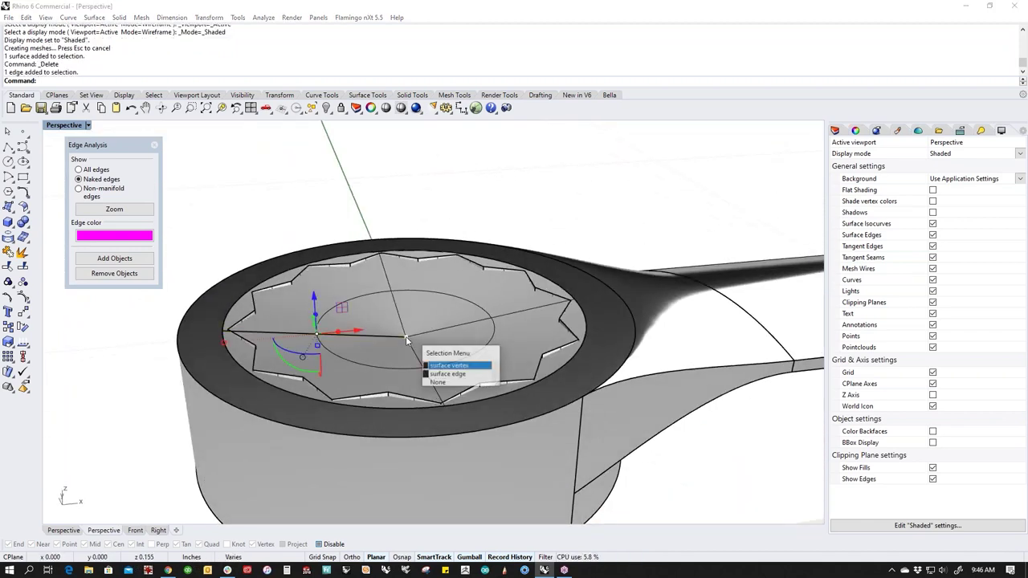
{"action": "left_click", "coordinate": [449, 366]}
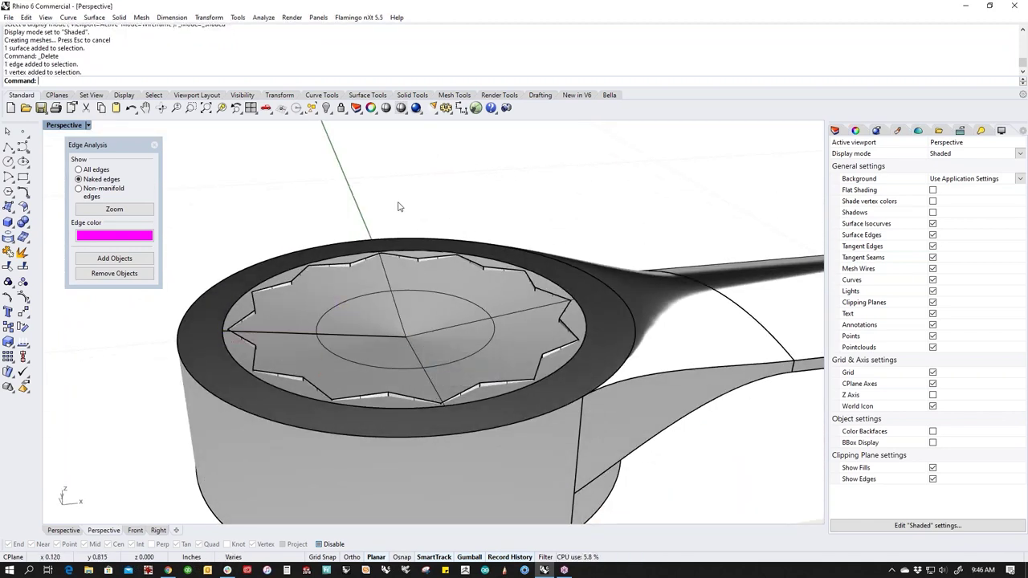
{"action": "left_click", "coordinate": [405, 337], "text": "ctrl+shift"}
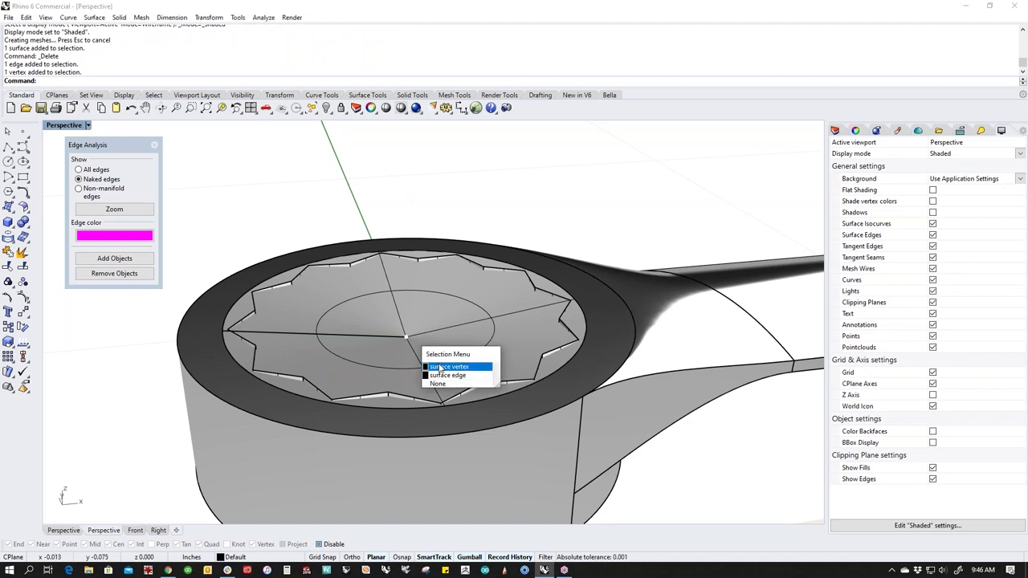
{"action": "left_click", "coordinate": [446, 367]}
{"action": "left_click_drag", "start_coordinate": [405, 305], "coordinate": [405, 338]}
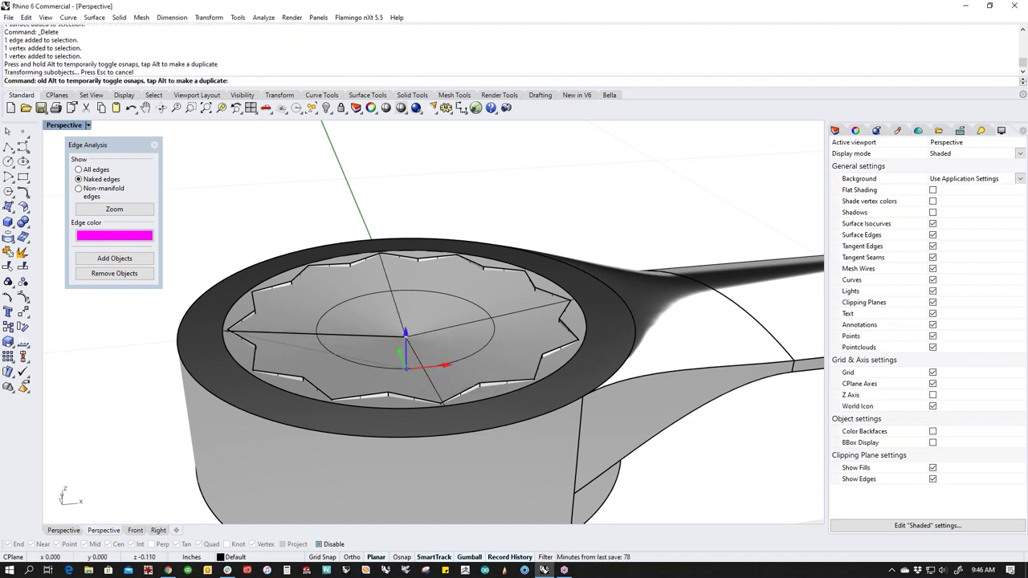
{"action": "key", "text": "ctrl+z"}
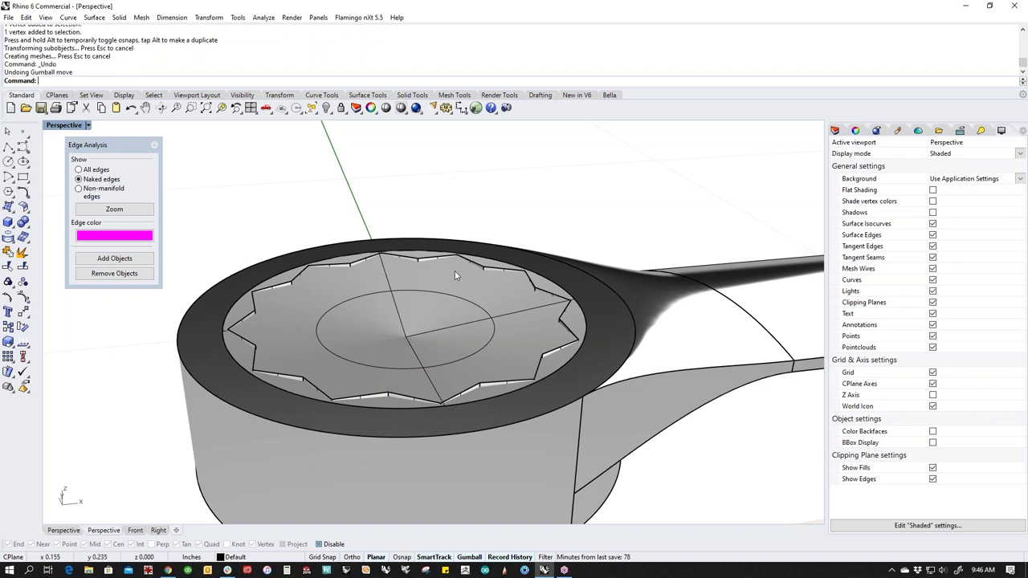
Step: Turn on the cone surface's control points and move the apex points downward to deepen the cone
{"action": "left_click", "coordinate": [450, 339]}
{"action": "middle_click", "coordinate": [455, 326]}
{"action": "left_click", "coordinate": [484, 334]}
{"action": "left_click", "coordinate": [406, 335]}
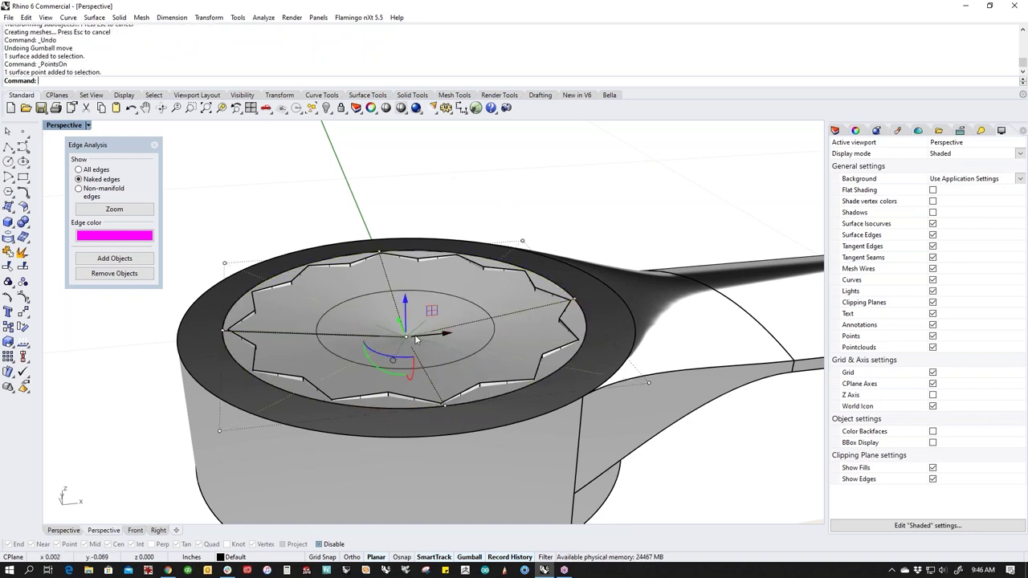
{"action": "left_click", "coordinate": [403, 184]}
{"action": "left_click_drag", "start_coordinate": [389, 183], "coordinate": [445, 350]}
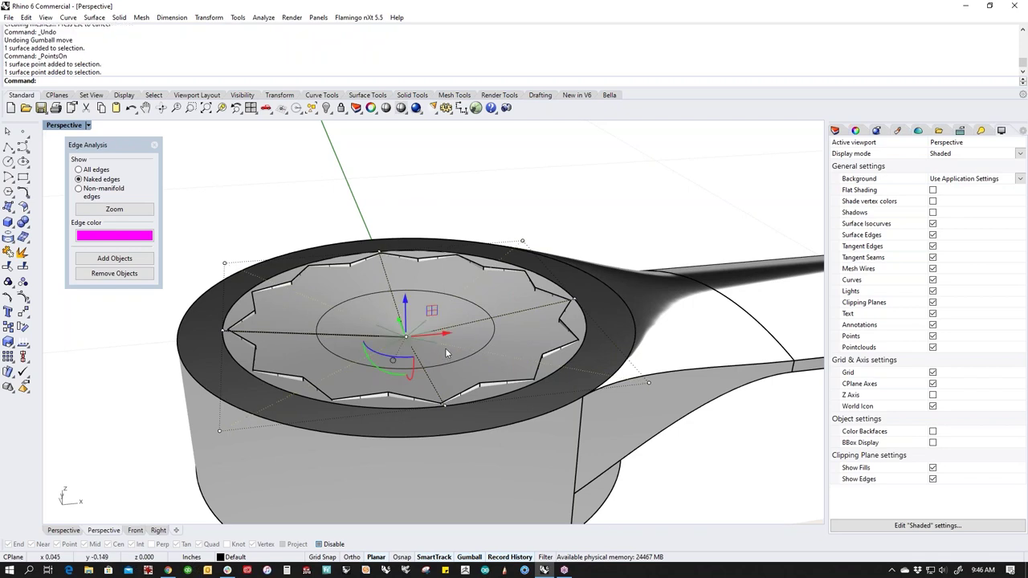
{"action": "left_click_drag", "start_coordinate": [406, 304], "coordinate": [325, 289]}
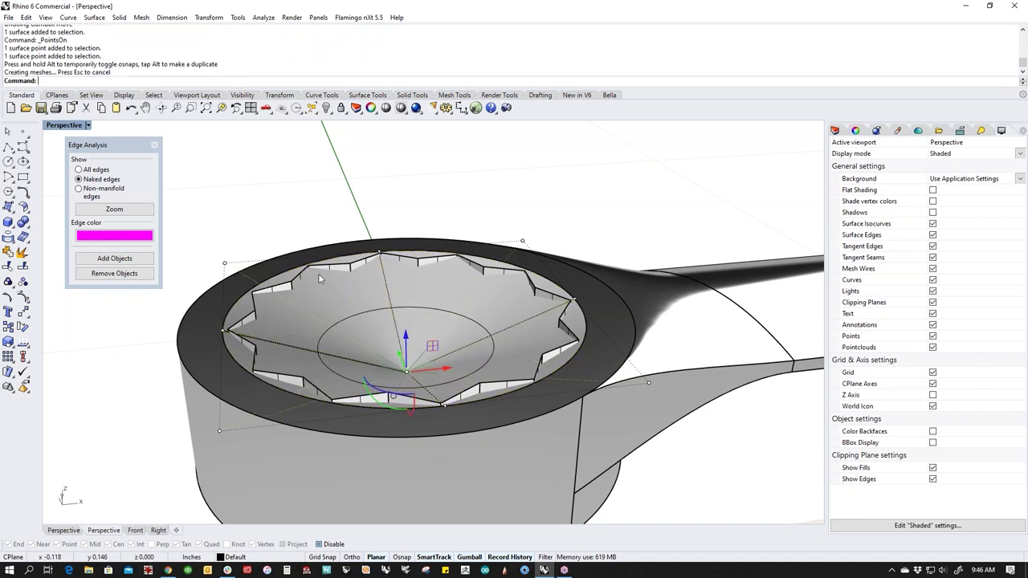
Step: Mirror a copy of the cone in the front view about a vertical line through the origin
{"action": "left_click", "coordinate": [399, 323]}
{"action": "left_click", "coordinate": [399, 323]}
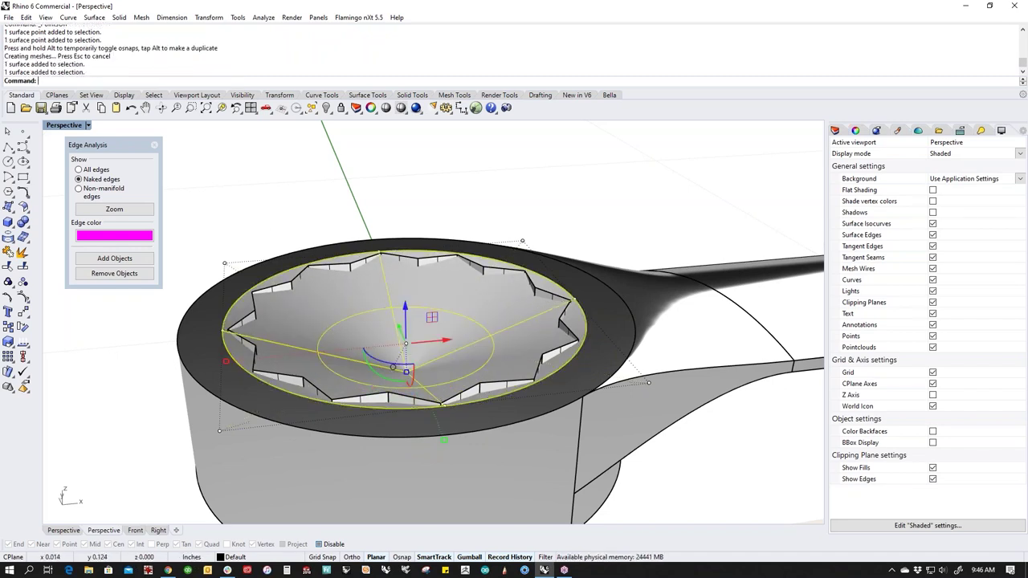
{"action": "type", "text": "f"}
{"action": "key", "text": "Return"}
{"action": "type", "text": "M"}
{"action": "key", "text": "Return"}
{"action": "type", "text": "0"}
{"action": "key", "text": "Return"}
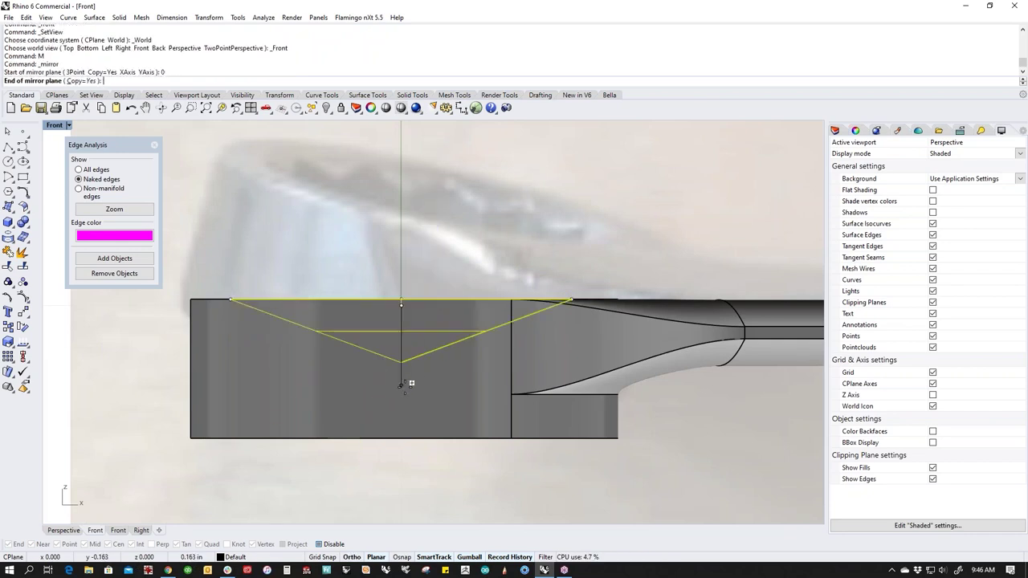
{"action": "left_click", "coordinate": [402, 387]}
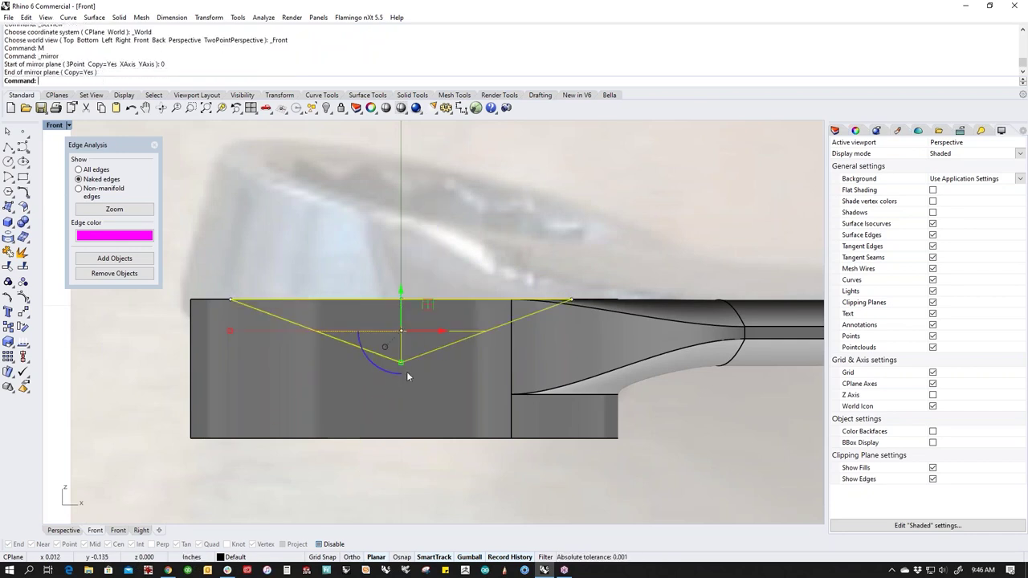
Step: Set the front view to Wireframe display
{"action": "middle_click", "coordinate": [406, 371]}
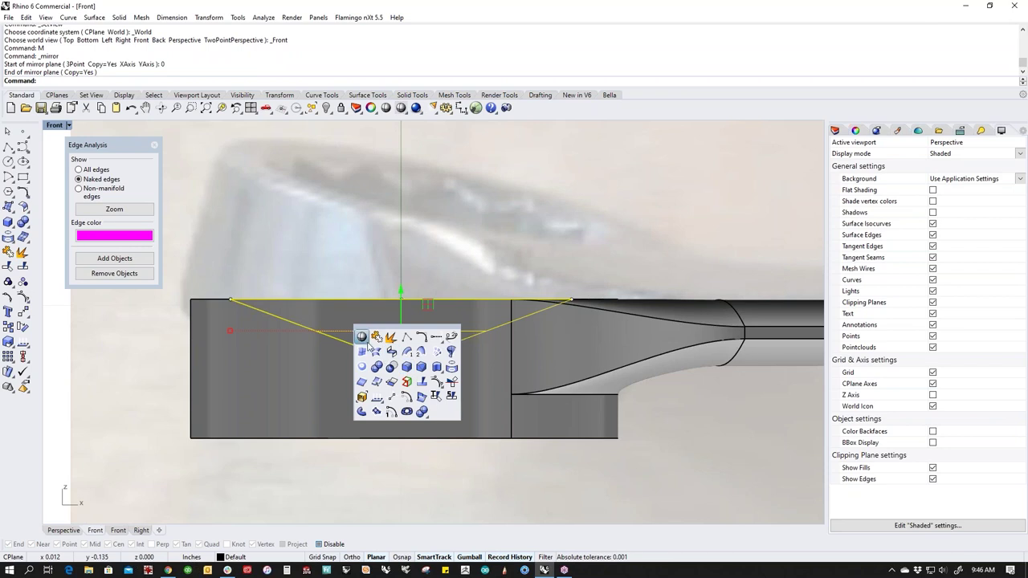
{"action": "left_click", "coordinate": [451, 260]}
{"action": "middle_click", "coordinate": [450, 267]}
{"action": "left_click", "coordinate": [398, 231]}
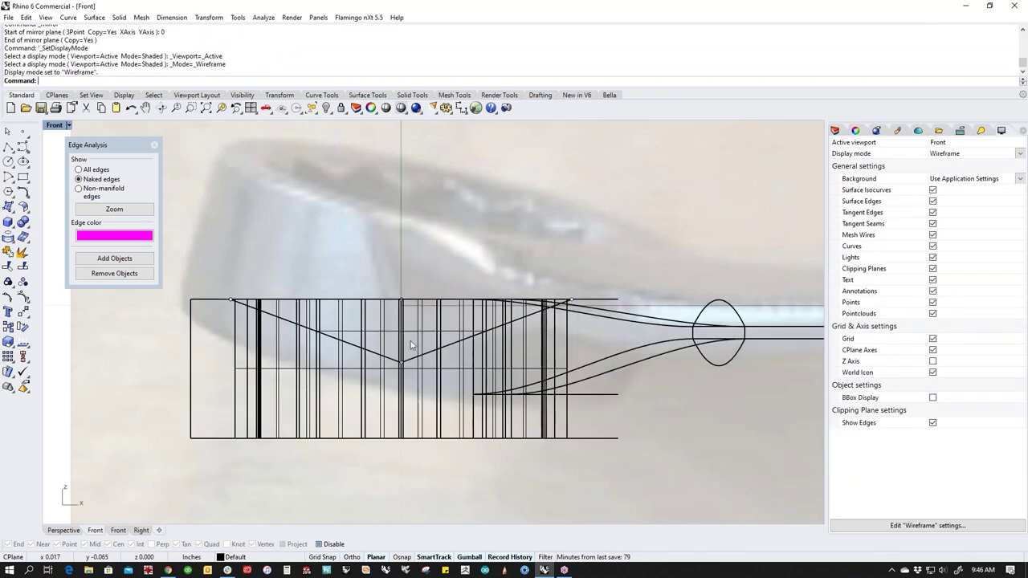
Step: Rotate one of the two overlapping cones 180 degrees and move it down toward the underside of the box-end head
{"action": "left_click", "coordinate": [433, 368]}
{"action": "left_click", "coordinate": [450, 384]}
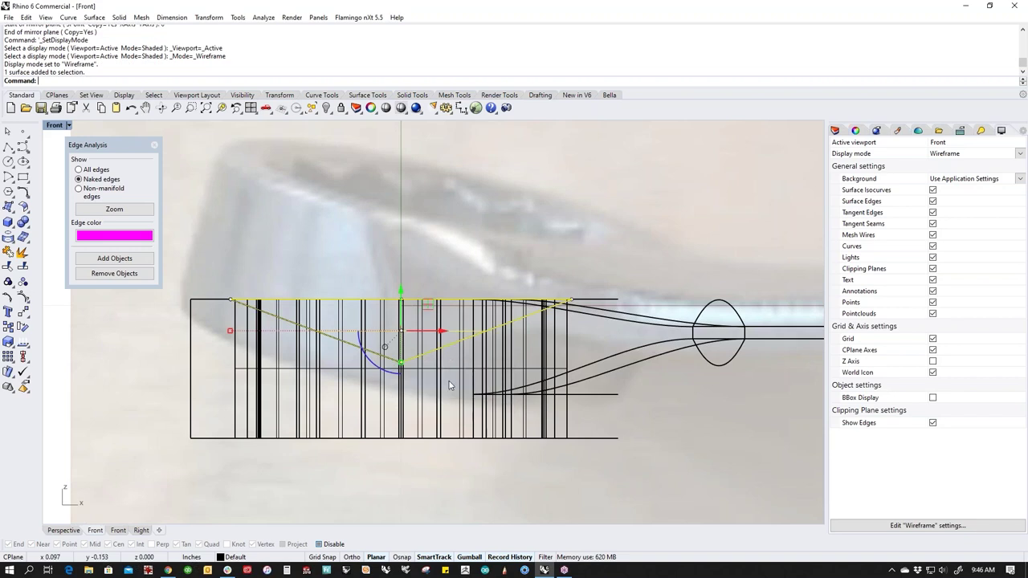
{"action": "left_click", "coordinate": [352, 368]}
{"action": "type", "text": "180"}
{"action": "key", "text": "Return"}
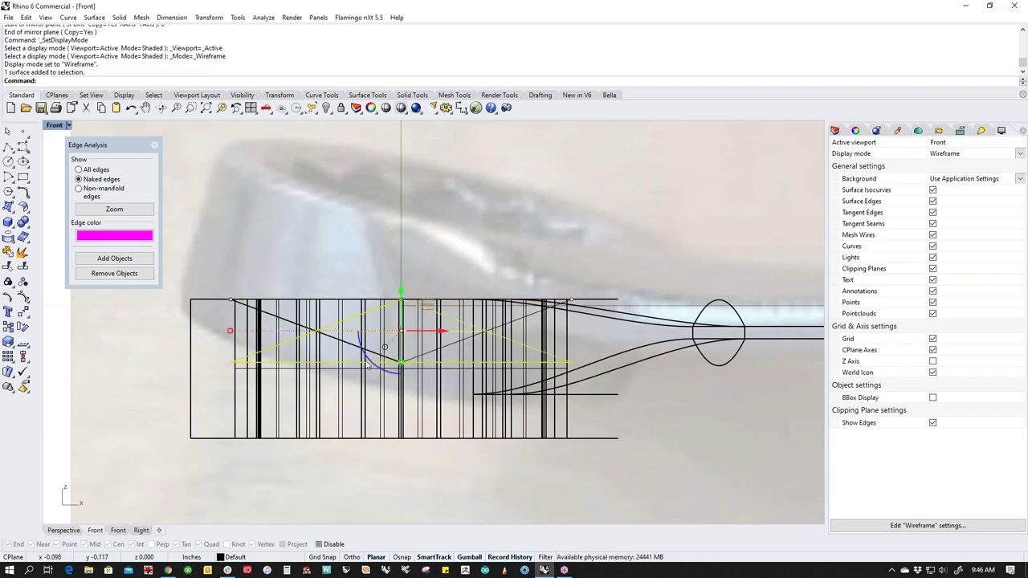
{"action": "left_click_drag", "start_coordinate": [400, 291], "coordinate": [401, 342]}
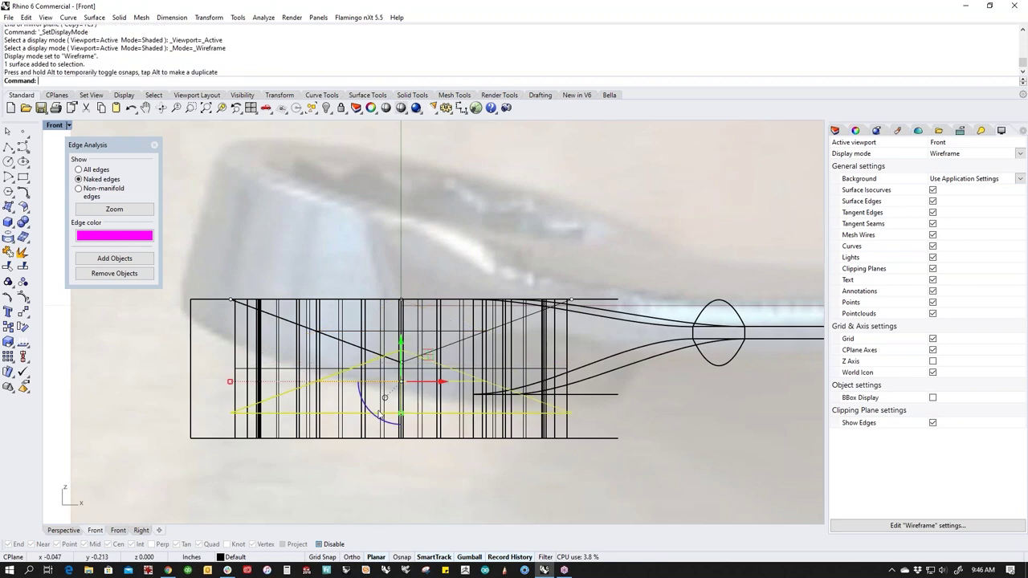
{"action": "type", "text": "gr"}
{"action": "key", "text": "Return"}
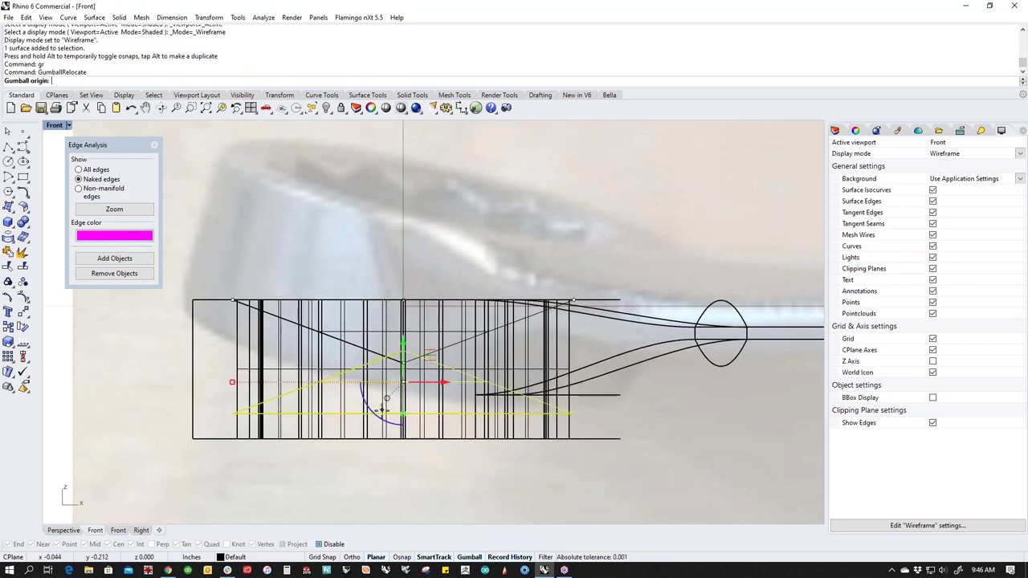
{"action": "key", "text": "Escape"}
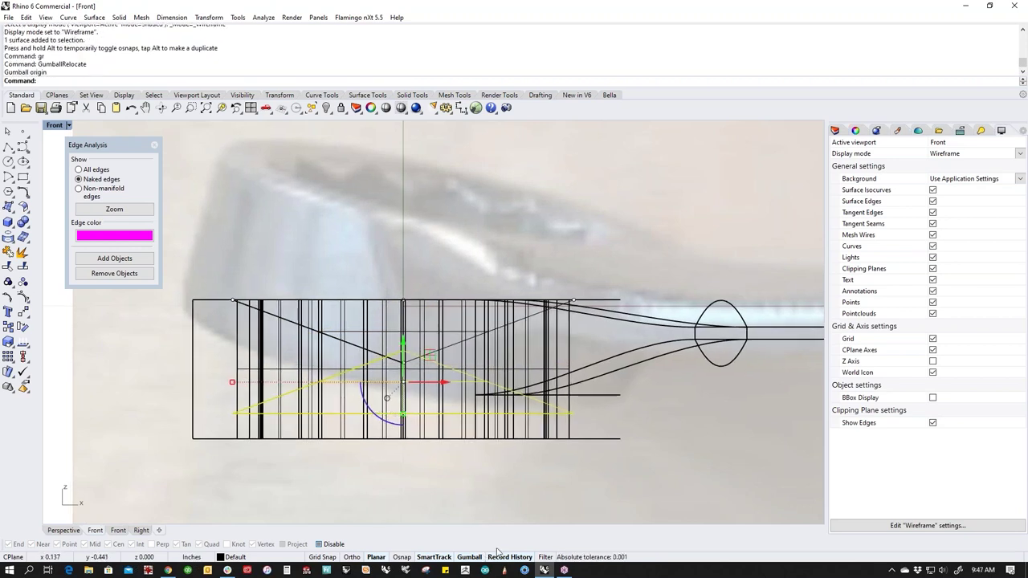
{"action": "right_click", "coordinate": [472, 557]}
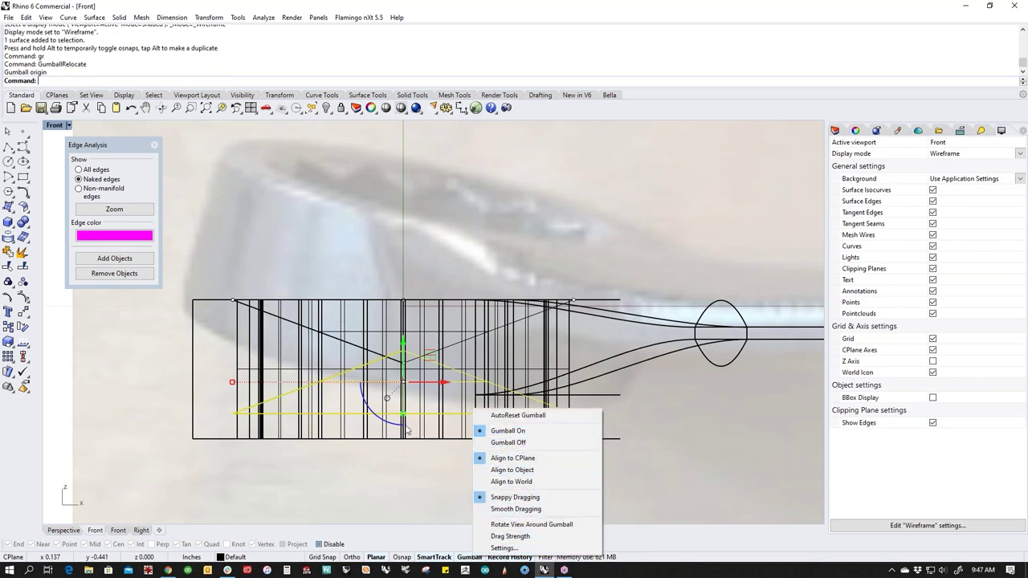
{"action": "left_click", "coordinate": [386, 402]}
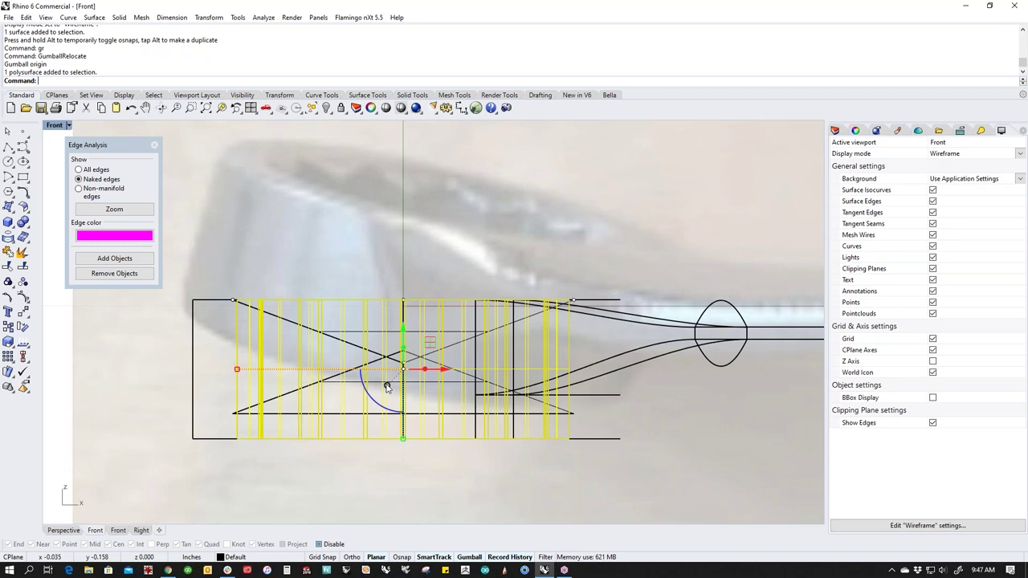
{"action": "left_click", "coordinate": [387, 387]}
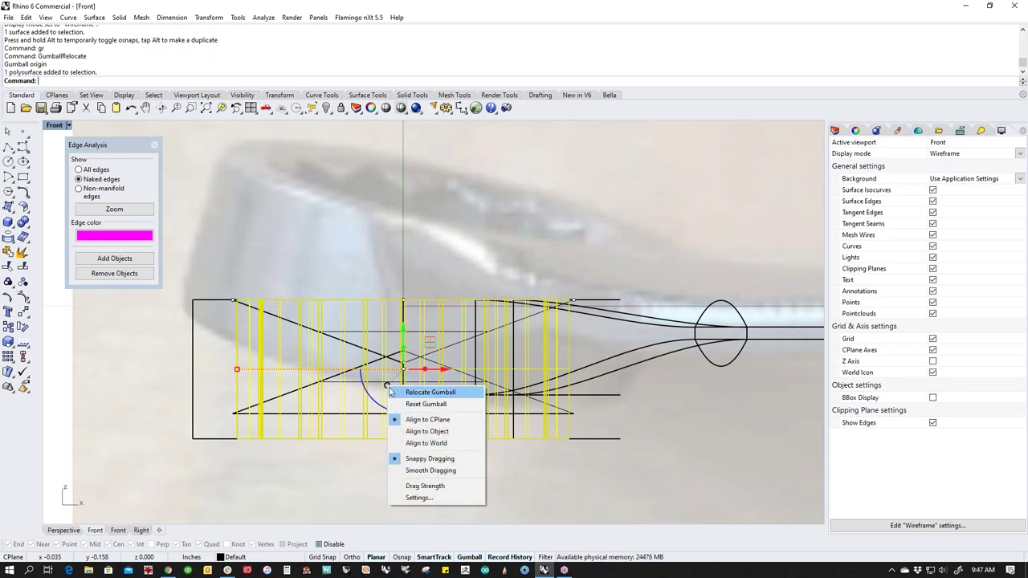
{"action": "left_click", "coordinate": [388, 248]}
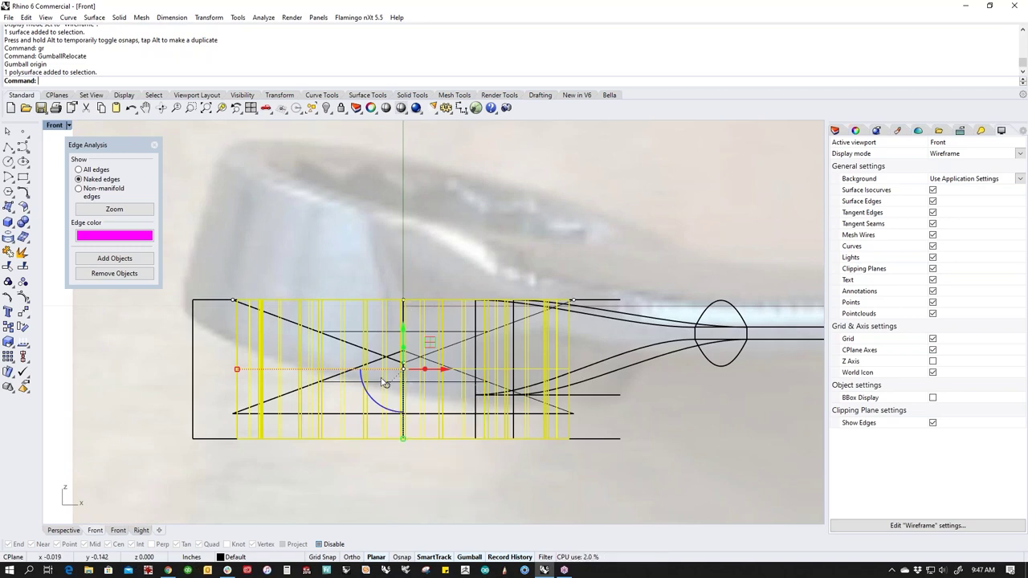
{"action": "key", "text": "Escape"}
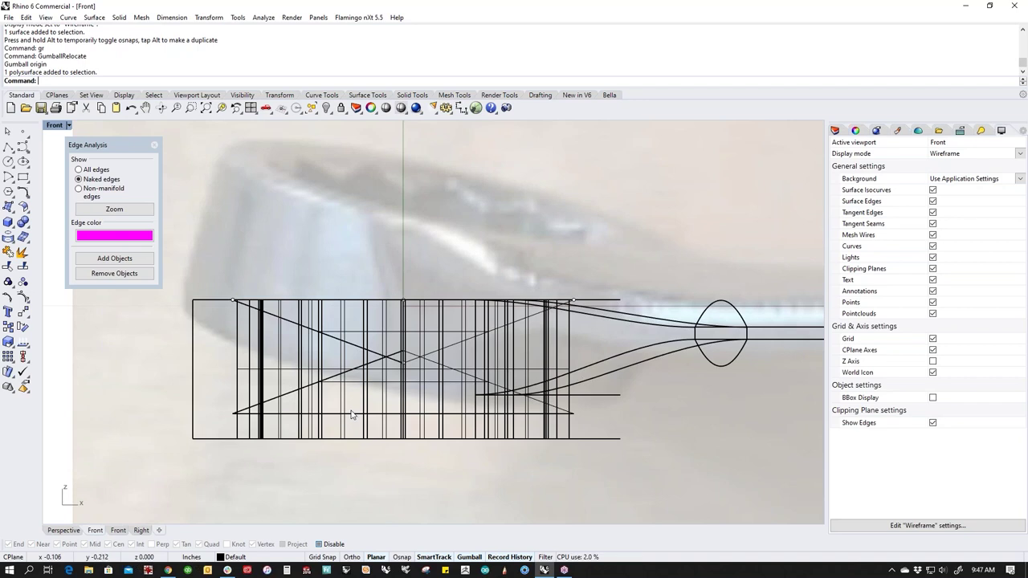
Step: Look up the gr alias and its GumballRelocate macro in the command alias settings, and close the options without changing anything
{"action": "left_click", "coordinate": [241, 17]}
{"action": "left_click", "coordinate": [304, 279]}
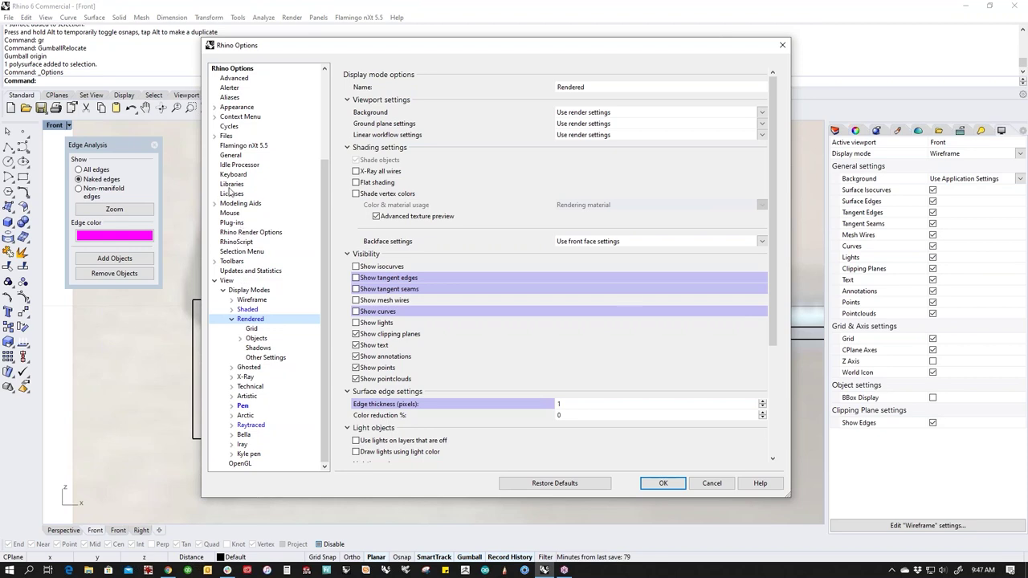
{"action": "scroll", "coordinate": [241, 201], "scroll_direction": "up", "scroll_amount": 3}
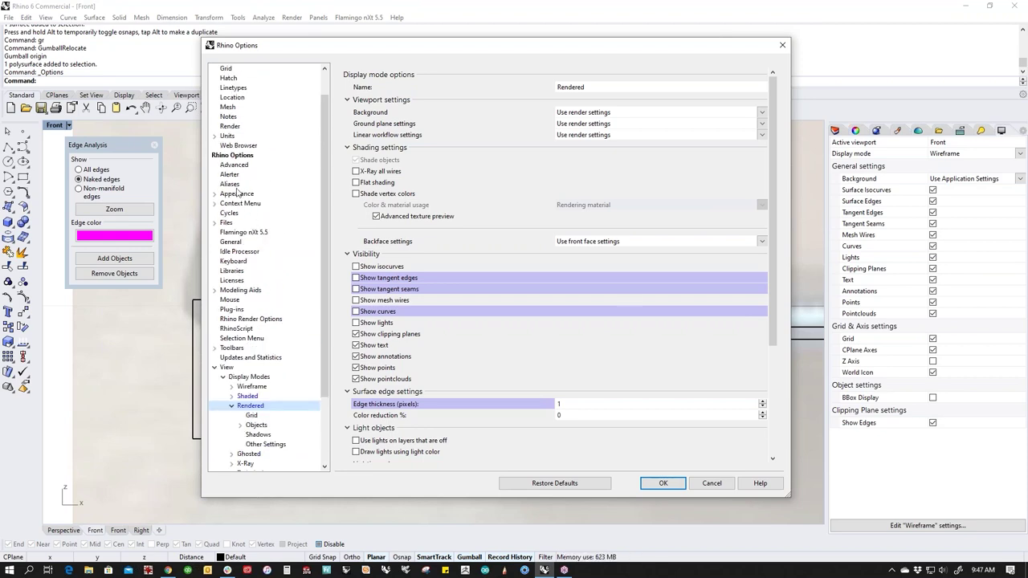
{"action": "left_click", "coordinate": [233, 184]}
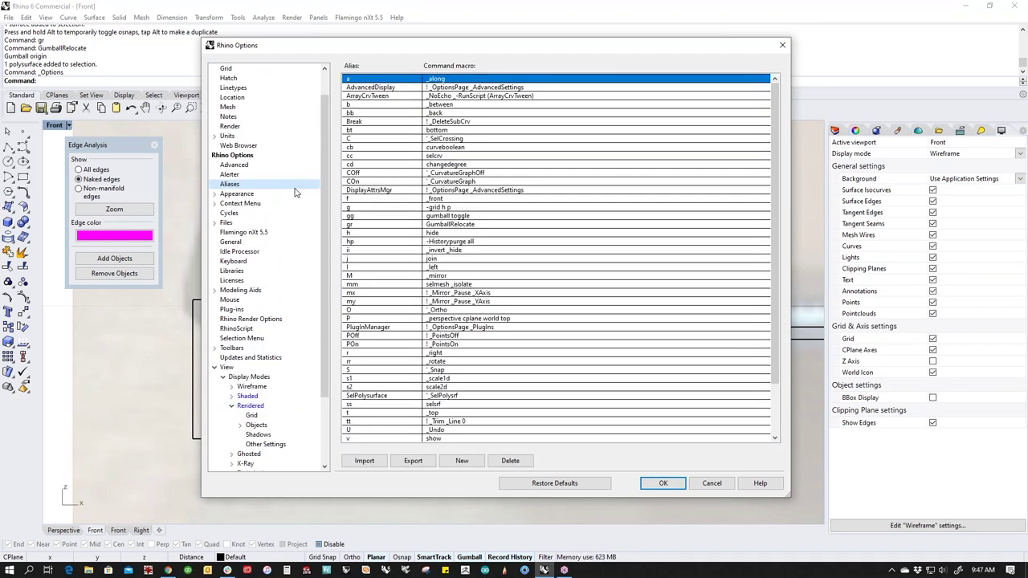
{"action": "left_click", "coordinate": [379, 225]}
{"action": "left_click", "coordinate": [480, 226]}
{"action": "left_click", "coordinate": [480, 225]}
{"action": "left_click_drag", "start_coordinate": [480, 225], "coordinate": [428, 224]}
{"action": "key", "text": "shift+Home"}
{"action": "key", "text": "ctrl+c"}
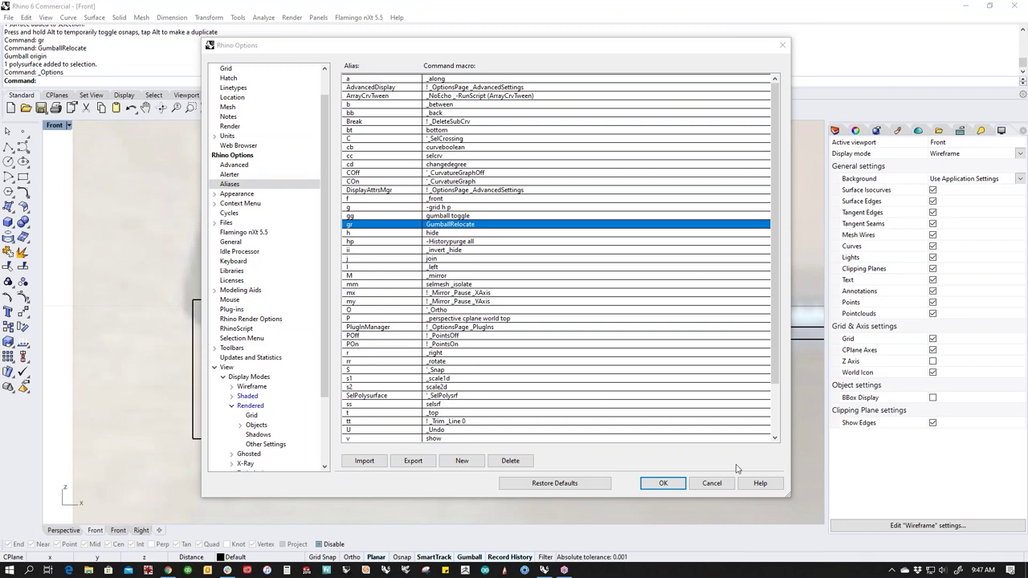
{"action": "left_click", "coordinate": [711, 482]}
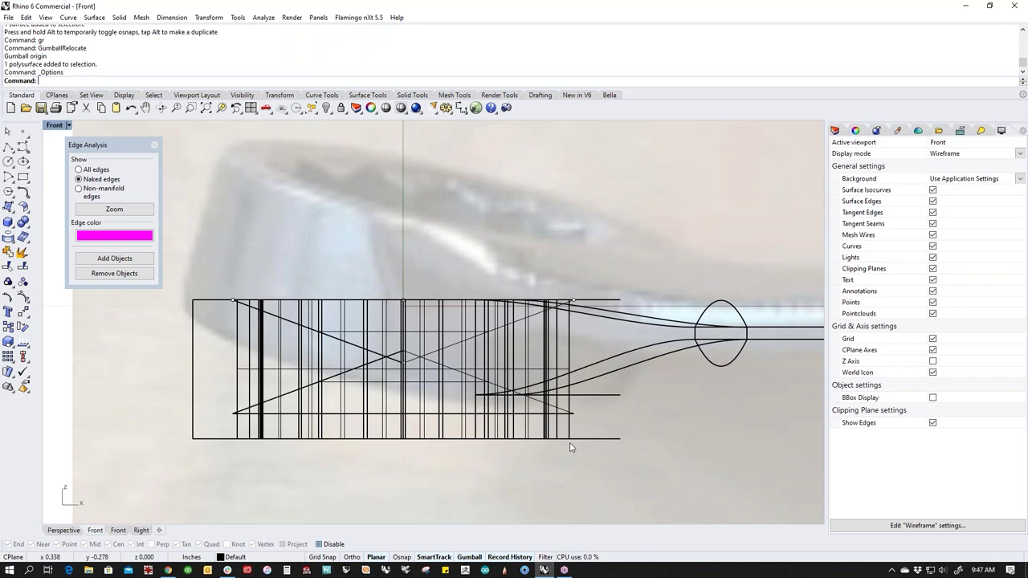
Step: Relocate the lower cone's gumball to its base edge and move the cone down until its base meets the box-end head's underside
{"action": "scroll", "coordinate": [335, 458], "scroll_direction": "up", "scroll_amount": 5}
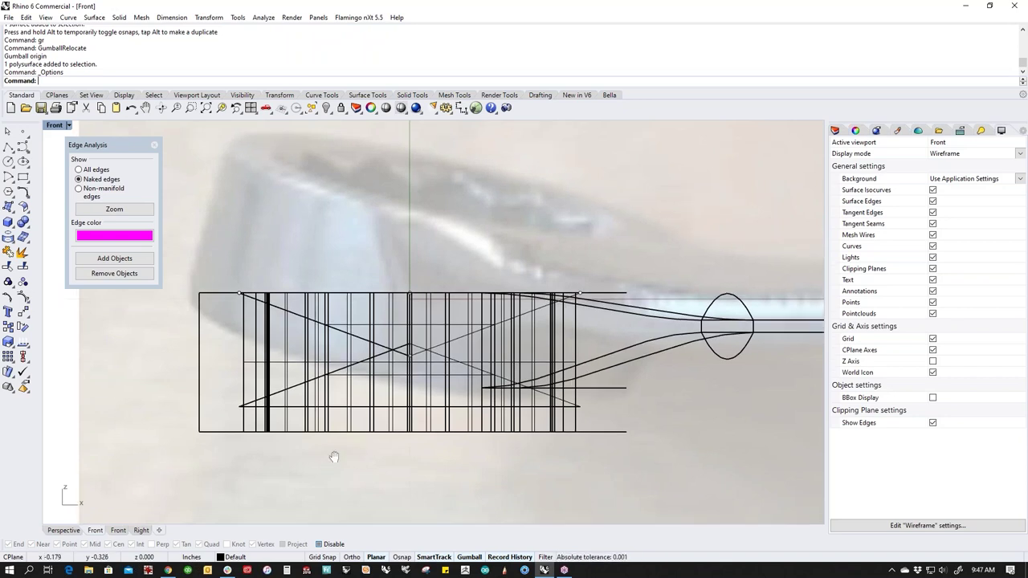
{"action": "left_click", "coordinate": [315, 365]}
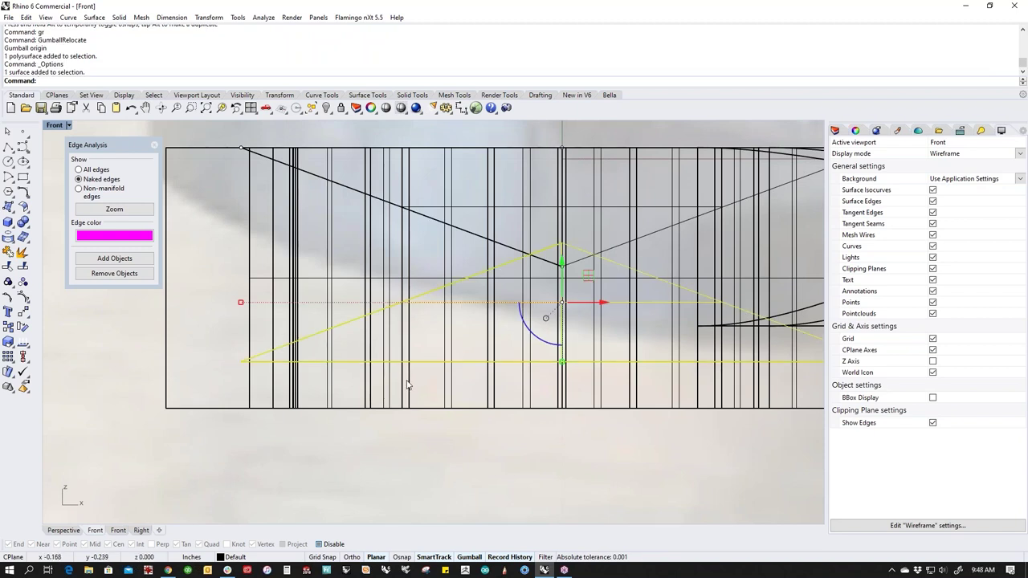
{"action": "type", "text": "gr"}
{"action": "key", "text": "Return"}
{"action": "left_click", "coordinate": [345, 361]}
{"action": "key", "text": "Return"}
{"action": "left_click_drag", "start_coordinate": [562, 329], "coordinate": [562, 375]}
{"action": "left_click", "coordinate": [426, 467]}
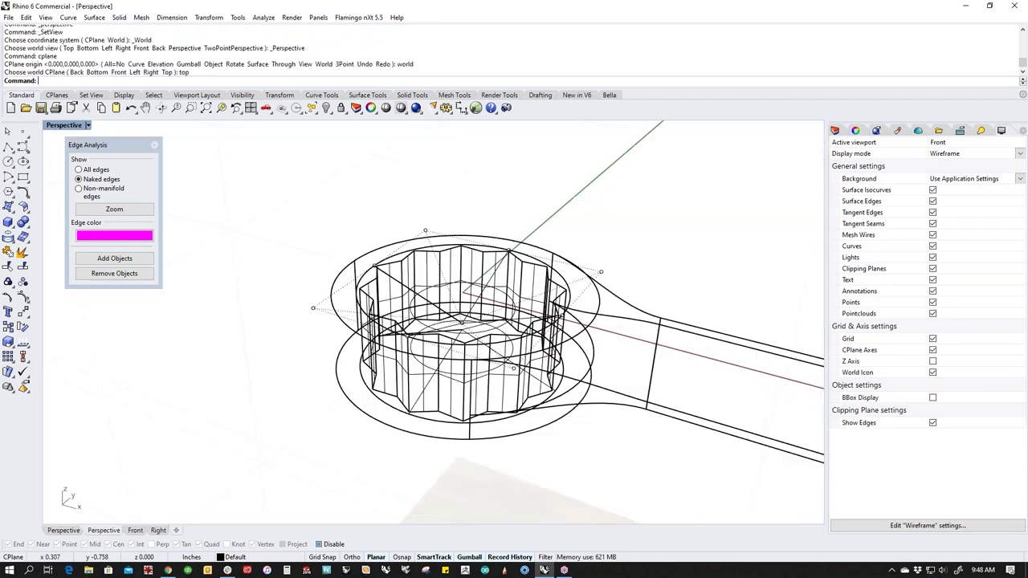
Step: Set the perspective view to Shaded display and select the upper cone in the box-end socket
{"action": "middle_click", "coordinate": [337, 350]}
{"action": "left_click", "coordinate": [357, 365]}
{"action": "scroll", "coordinate": [465, 345], "scroll_direction": "up", "scroll_amount": 5}
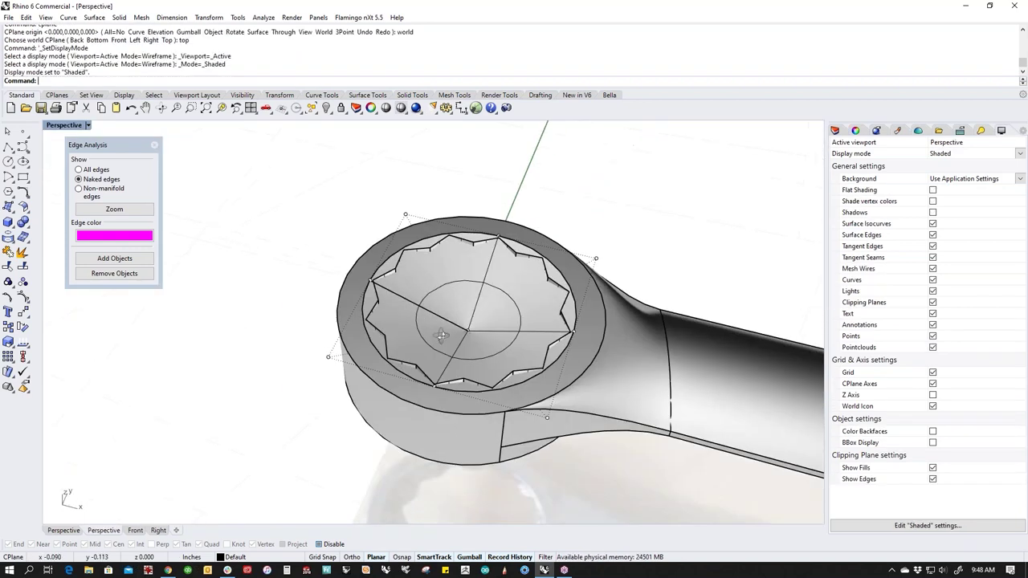
{"action": "right_click_drag", "start_coordinate": [439, 395], "coordinate": [424, 368]}
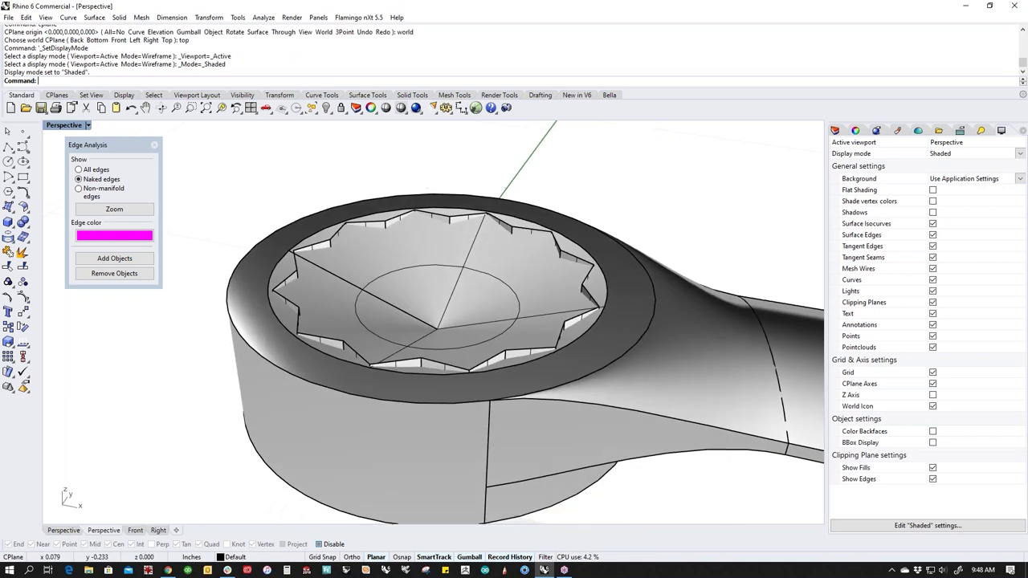
{"action": "left_click", "coordinate": [443, 351]}
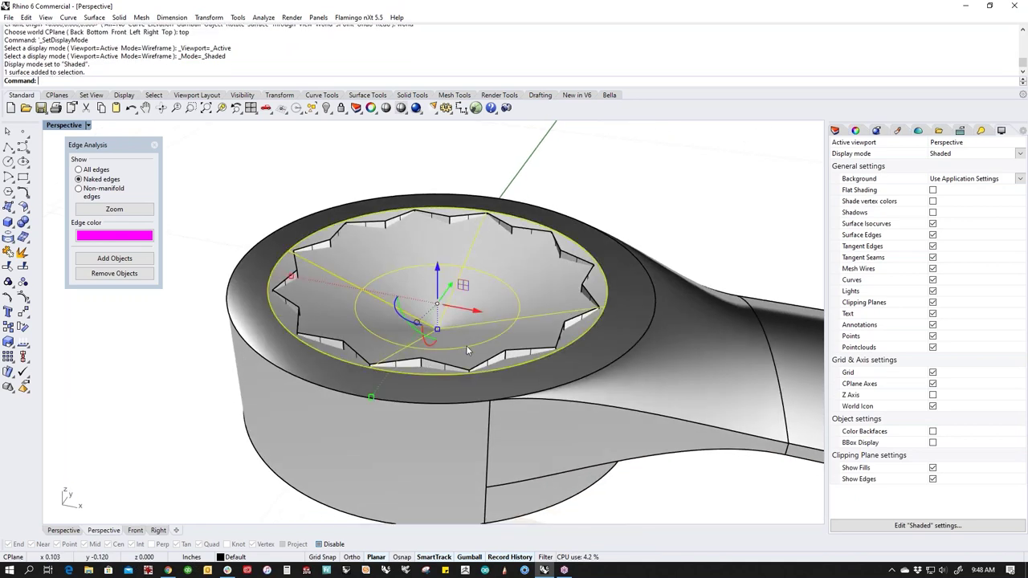
Step: Mutually trim the twelve-point socket wall and upper conical surface, removing the protruding tips and the surface's middle
{"action": "scroll", "coordinate": [446, 359], "scroll_direction": "up", "scroll_amount": 3}
{"action": "left_click", "coordinate": [447, 370]}
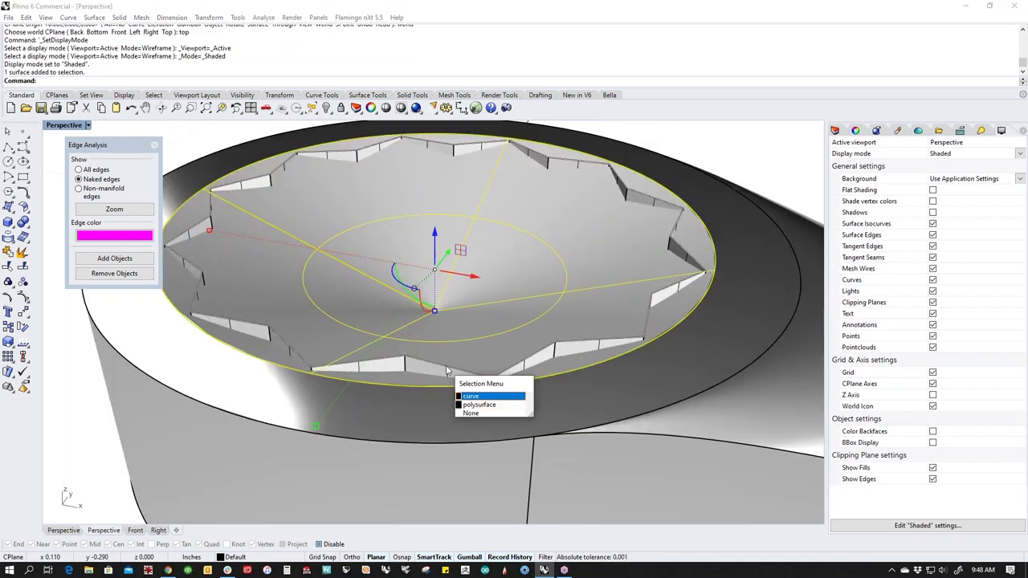
{"action": "left_click", "coordinate": [479, 405]}
{"action": "key", "text": "ctrl+t"}
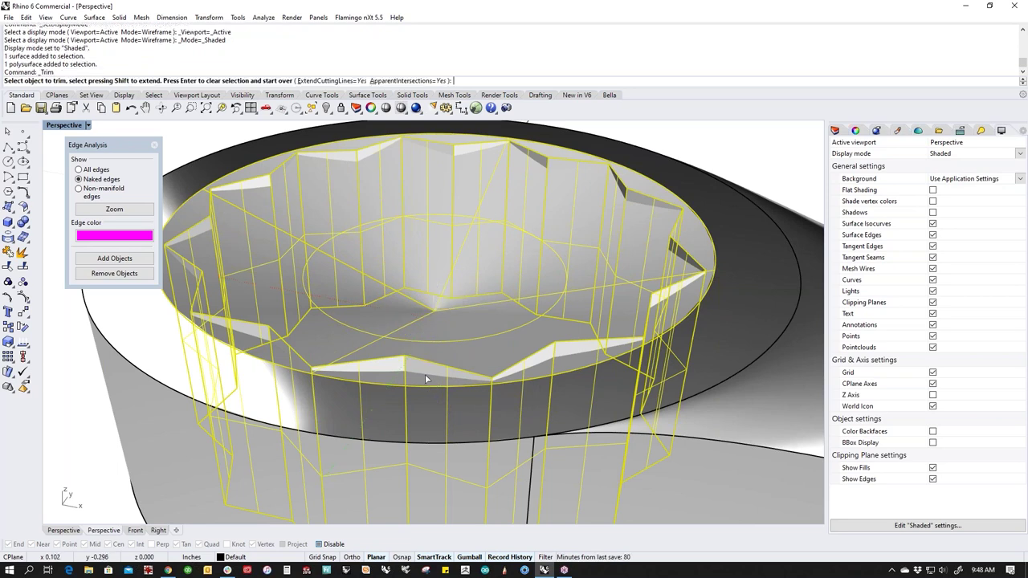
{"action": "left_click", "coordinate": [431, 373]}
{"action": "left_click", "coordinate": [436, 367]}
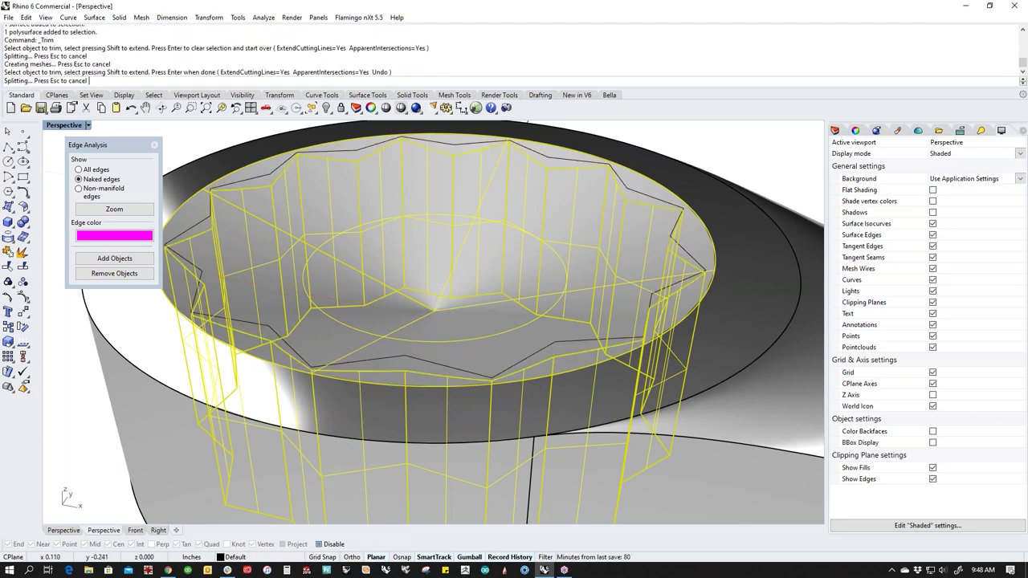
{"action": "key", "text": "Return"}
Step: Trim away the middle of the lower conical surface, using the twelve-point socket wall as the cutter
{"action": "scroll", "coordinate": [448, 364], "scroll_direction": "down", "scroll_amount": 3}
{"action": "left_click", "coordinate": [467, 303]}
{"action": "key", "text": "ctrl+t"}
{"action": "left_click", "coordinate": [470, 347]}
{"action": "right_click_drag", "start_coordinate": [460, 392], "coordinate": [457, 332]}
{"action": "key", "text": "Return"}
{"action": "key", "text": "Escape"}
{"action": "left_click", "coordinate": [405, 376]}
{"action": "key", "text": "ctrl+t"}
{"action": "scroll", "coordinate": [389, 403], "scroll_direction": "up", "scroll_amount": 2}
{"action": "scroll", "coordinate": [389, 405], "scroll_direction": "up", "scroll_amount": 2}
{"action": "key", "text": "Escape"}
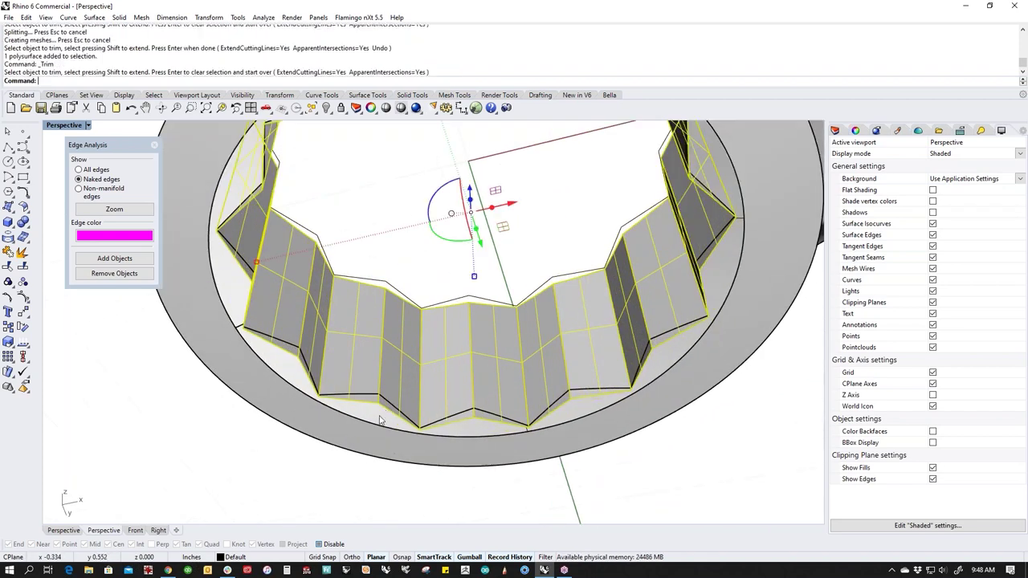
Step: Trim off the socket wall tips that protrude past the lower conical surface, using that surface as the cutter
{"action": "left_click", "coordinate": [381, 417]}
{"action": "key", "text": "ctrl+t"}
{"action": "left_click", "coordinate": [385, 414]}
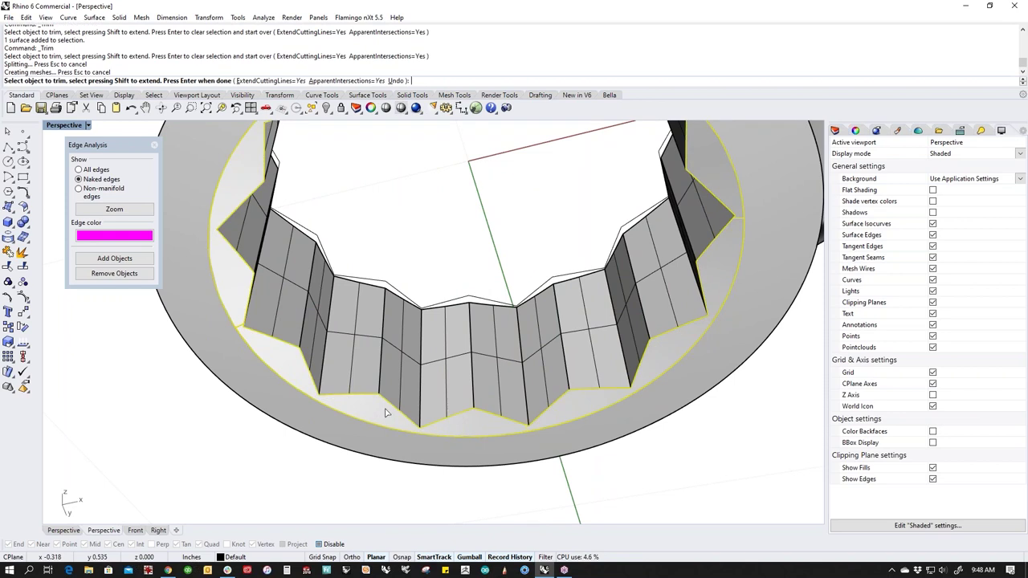
{"action": "key", "text": "Return"}
Step: Join the twelve-point socket wall and both trimmed conical surfaces into one polysurface
{"action": "scroll", "coordinate": [410, 362], "scroll_direction": "down", "scroll_amount": 4}
{"action": "left_click_drag", "start_coordinate": [444, 289], "coordinate": [425, 314]}
{"action": "right_click_drag", "start_coordinate": [425, 314], "coordinate": [395, 320]}
{"action": "left_click_drag", "start_coordinate": [229, 160], "coordinate": [623, 426]}
{"action": "right_click_drag", "start_coordinate": [580, 366], "coordinate": [568, 453]}
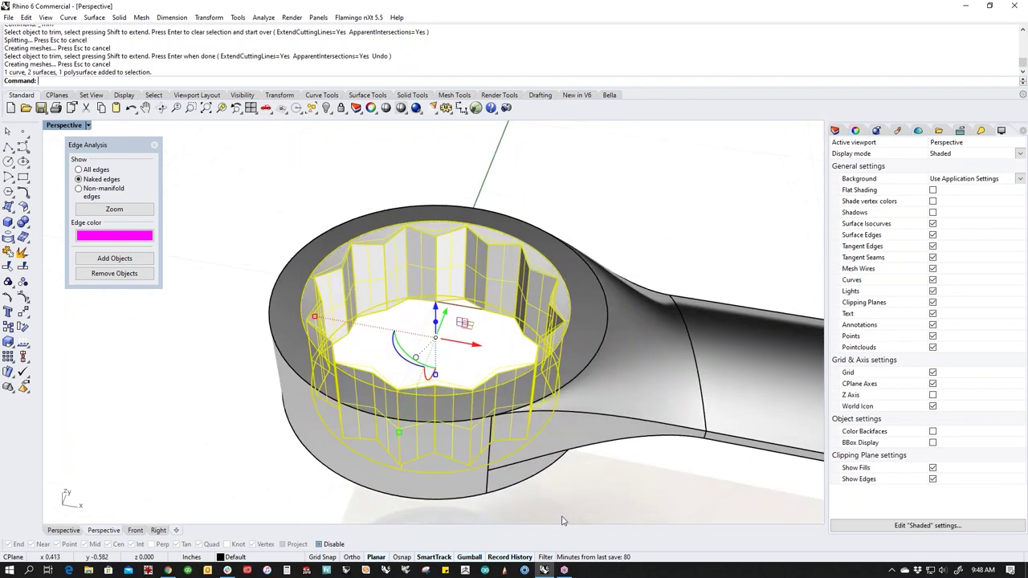
{"action": "type", "text": "j"}
{"action": "key", "text": "Return"}
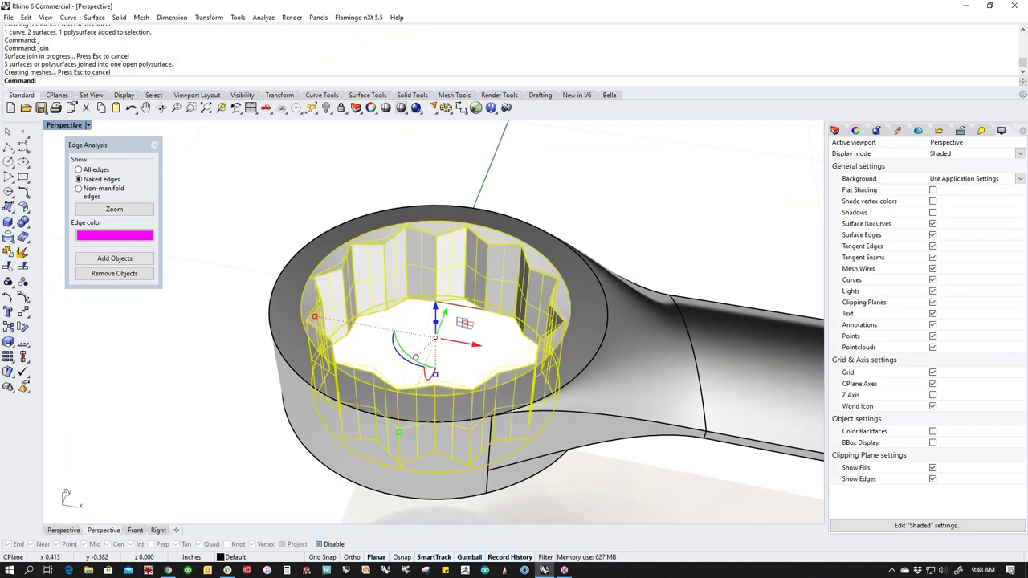
Step: Hide the joined socket insert and delete the plain cylindrical inner wall of the box end
{"action": "type", "text": "h"}
{"action": "key", "text": "Return"}
{"action": "right_click_drag", "start_coordinate": [514, 382], "coordinate": [598, 406]}
{"action": "left_click", "coordinate": [449, 262]}
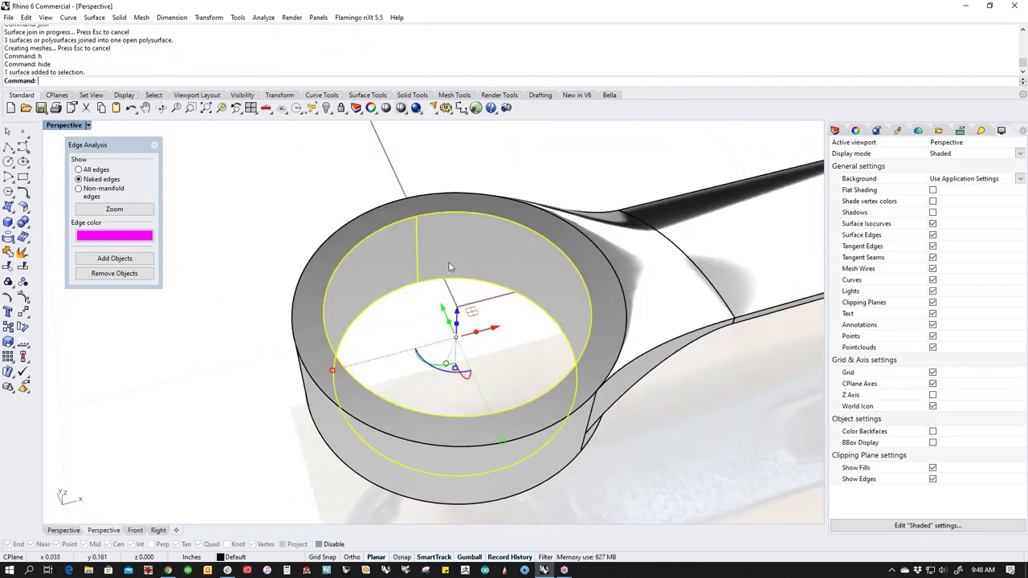
{"action": "key", "text": "Delete"}
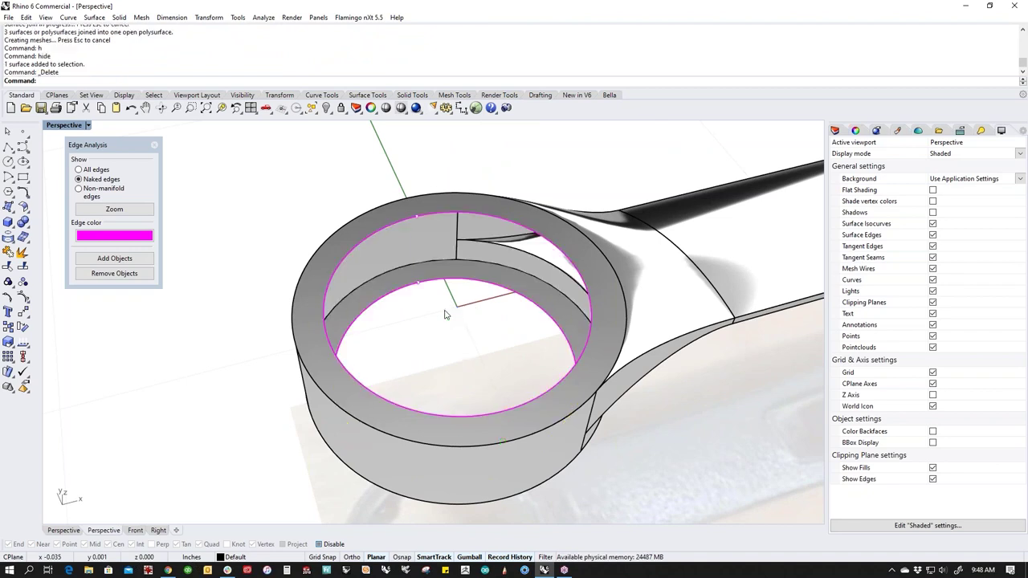
Step: Show all hidden objects and join the twelve-point socket insert with the wrench body
{"action": "type", "text": "v"}
{"action": "key", "text": "Return"}
{"action": "left_click_drag", "start_coordinate": [455, 344], "coordinate": [283, 435]}
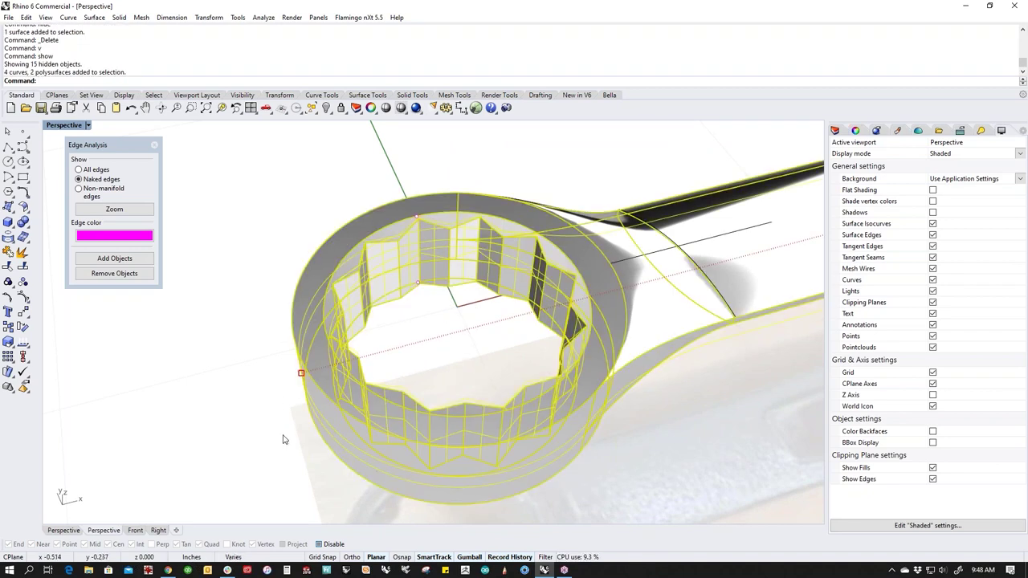
{"action": "type", "text": "j"}
{"action": "key", "text": "Return"}
{"action": "key", "text": "Escape"}
Step: In the front view, bend the wrench's box end upward from a short spine at the neck to follow the photo
{"action": "scroll", "coordinate": [391, 395], "scroll_direction": "down", "scroll_amount": 10}
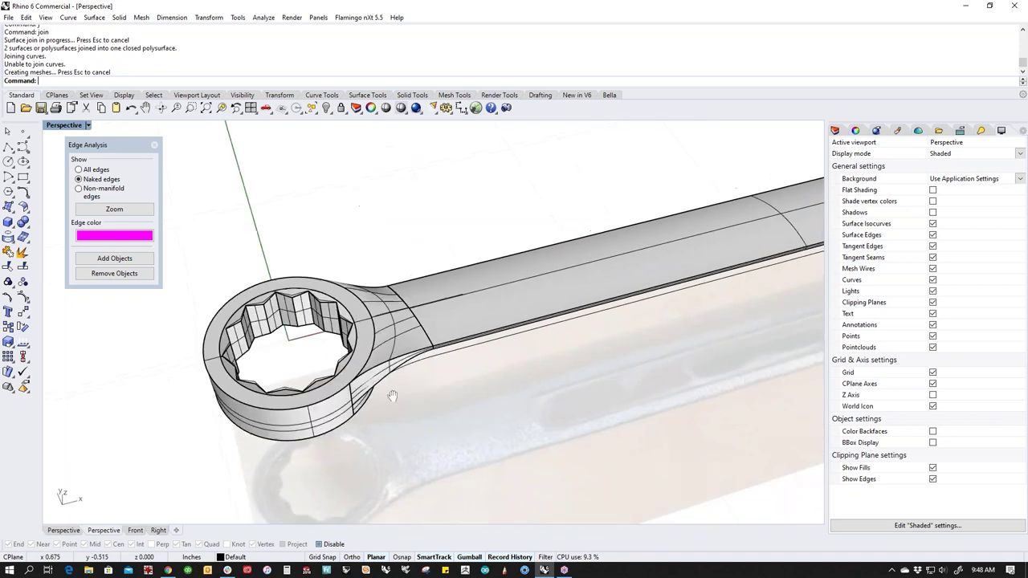
{"action": "right_click_drag", "start_coordinate": [457, 379], "coordinate": [422, 408]}
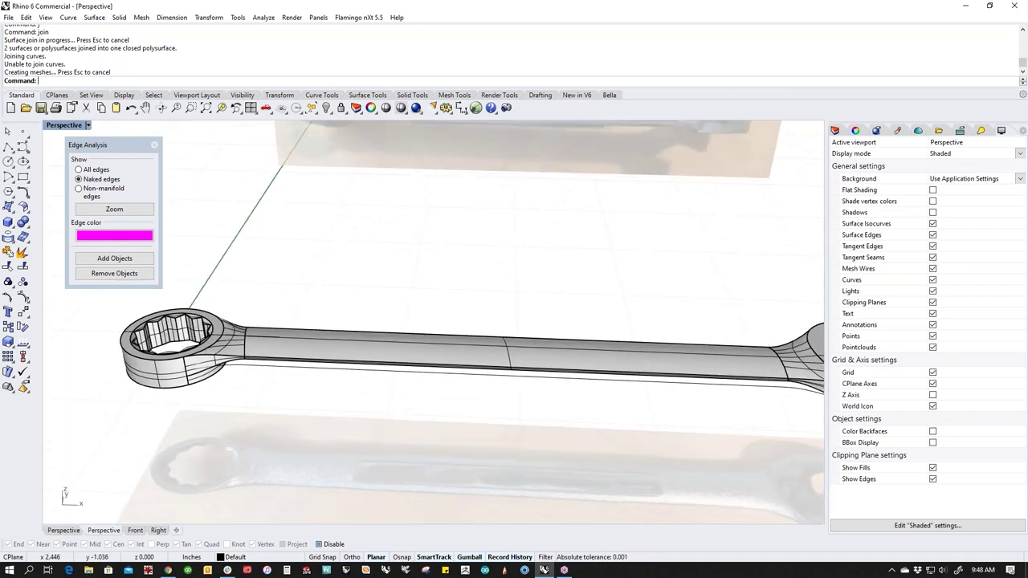
{"action": "type", "text": "f"}
{"action": "key", "text": "Return"}
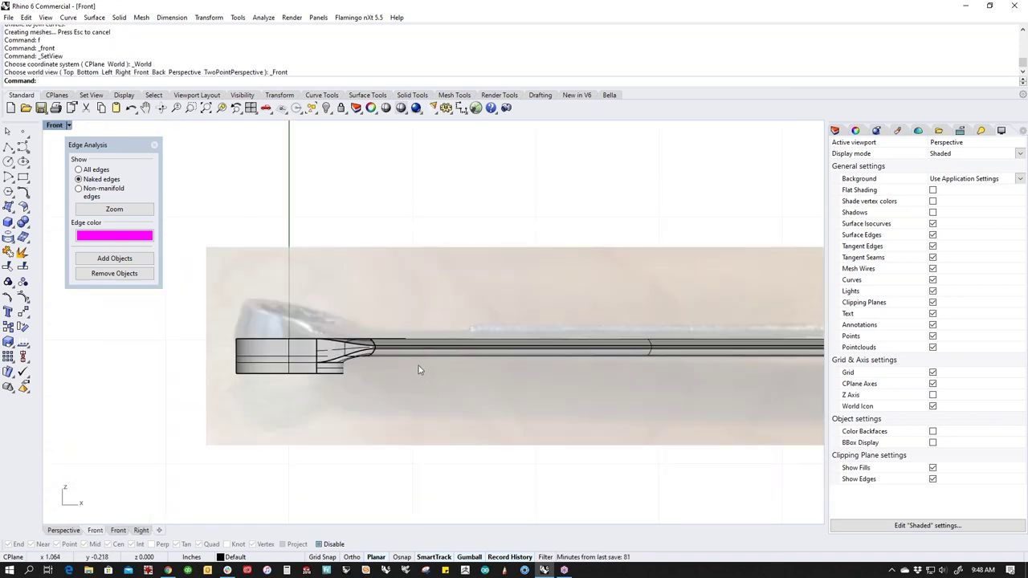
{"action": "left_click", "coordinate": [413, 368]}
{"action": "key", "text": "Return"}
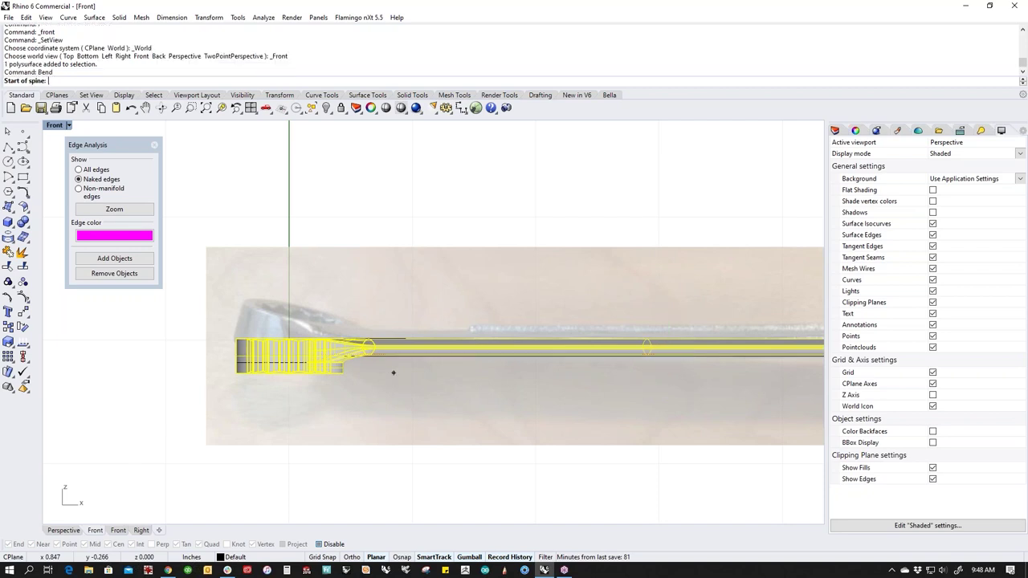
{"action": "scroll", "coordinate": [362, 337], "scroll_direction": "up", "scroll_amount": 3}
{"action": "left_click", "coordinate": [391, 352]}
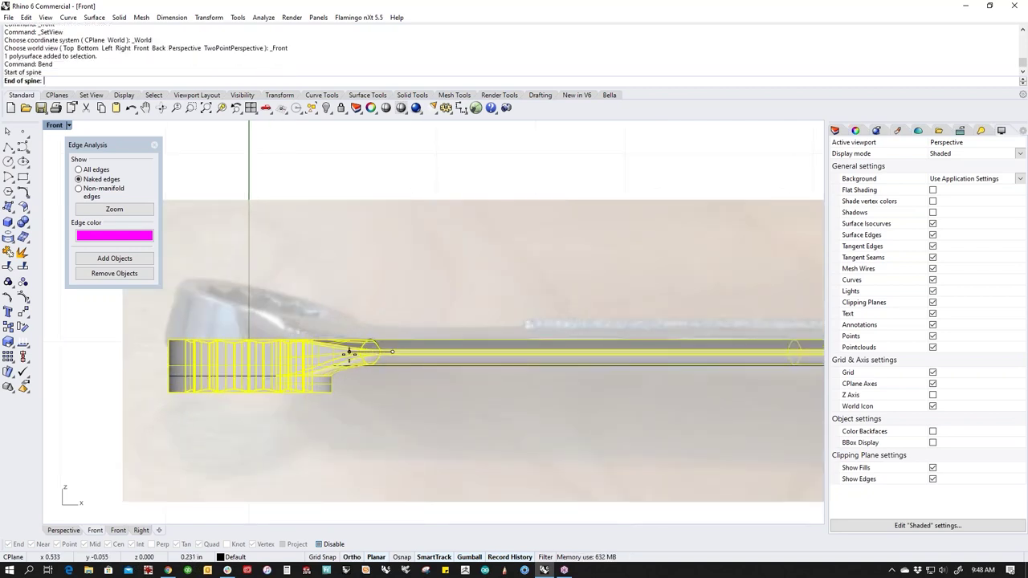
{"action": "left_click", "coordinate": [345, 352]}
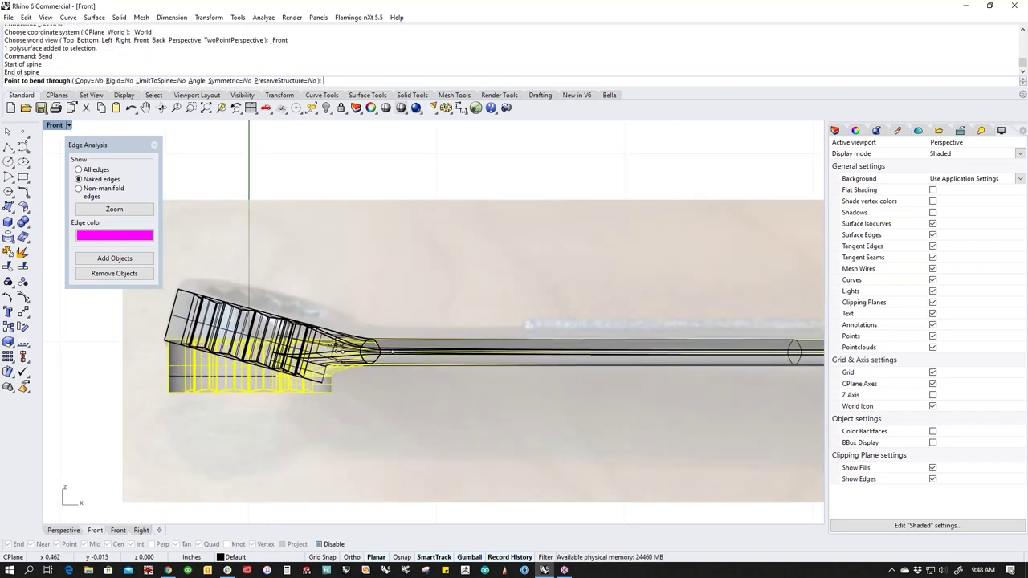
{"action": "left_click", "coordinate": [374, 299]}
{"action": "key", "text": "Escape"}
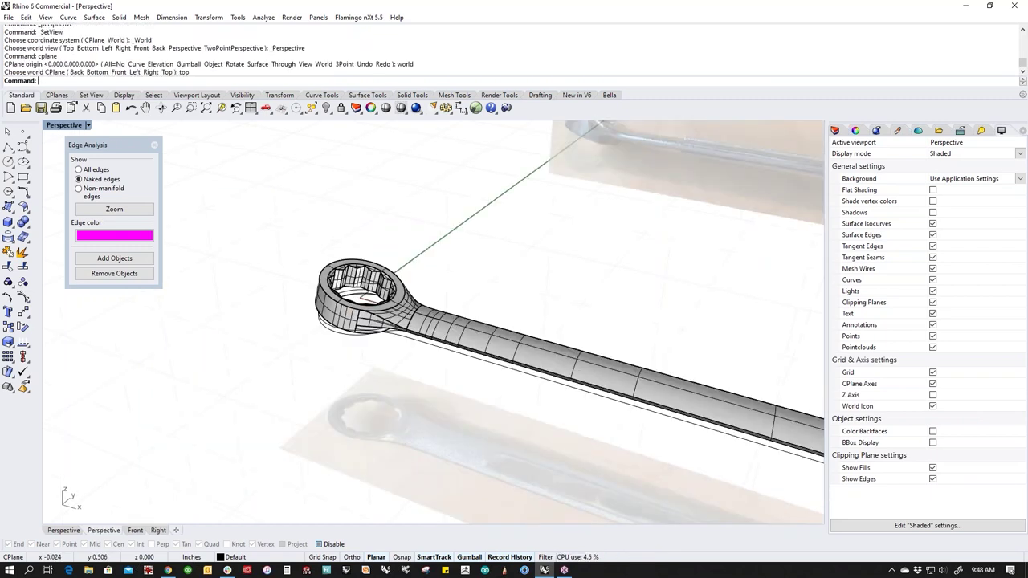
Step: Show the wrench from the top in wireframe display
{"action": "right_click_drag", "start_coordinate": [521, 357], "coordinate": [543, 403]}
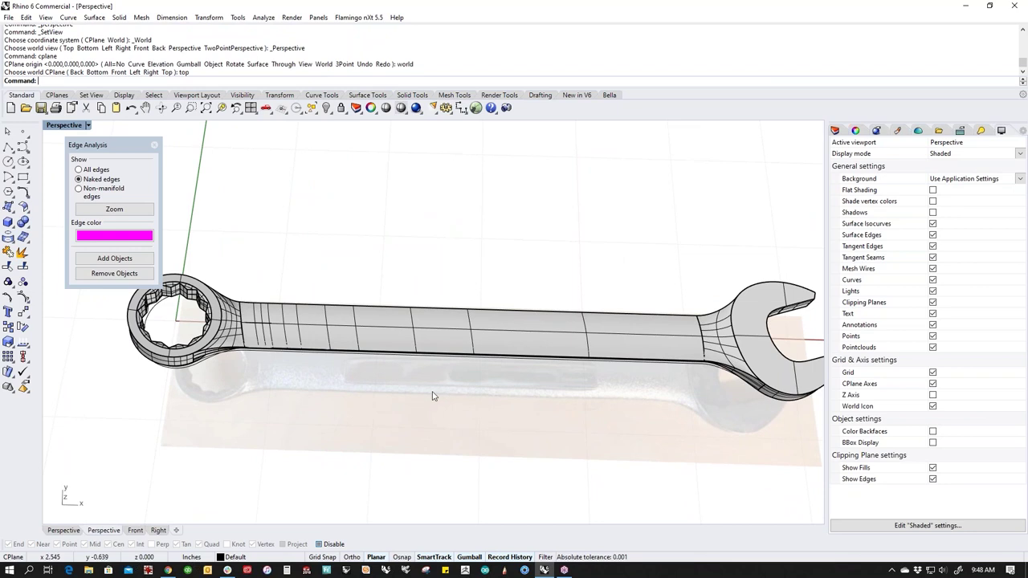
{"action": "type", "text": "t"}
{"action": "key", "text": "Return"}
{"action": "middle_click", "coordinate": [497, 400]}
{"action": "left_click", "coordinate": [468, 364]}
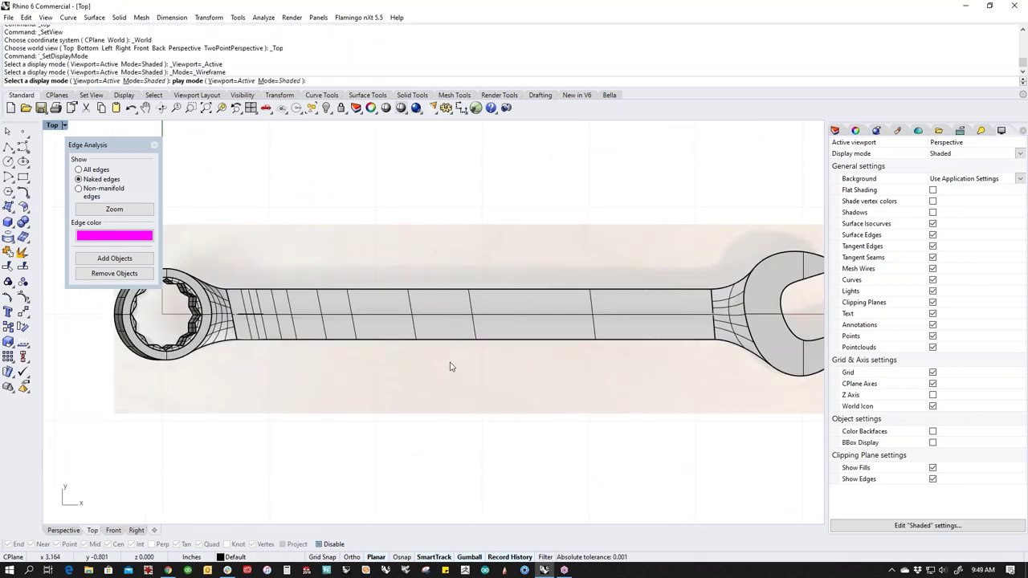
Step: Draw a rounded rectangle on the handle, tracing the long recessed panel in the reference photo
{"action": "scroll", "coordinate": [461, 297], "scroll_direction": "up", "scroll_amount": 3}
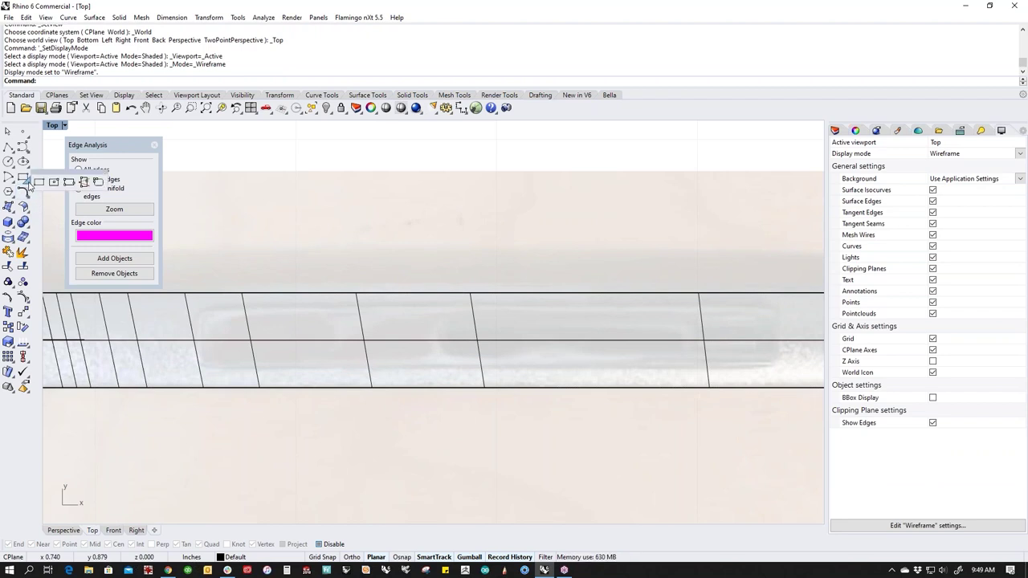
{"action": "left_click", "coordinate": [24, 179]}
{"action": "left_click", "coordinate": [203, 81]}
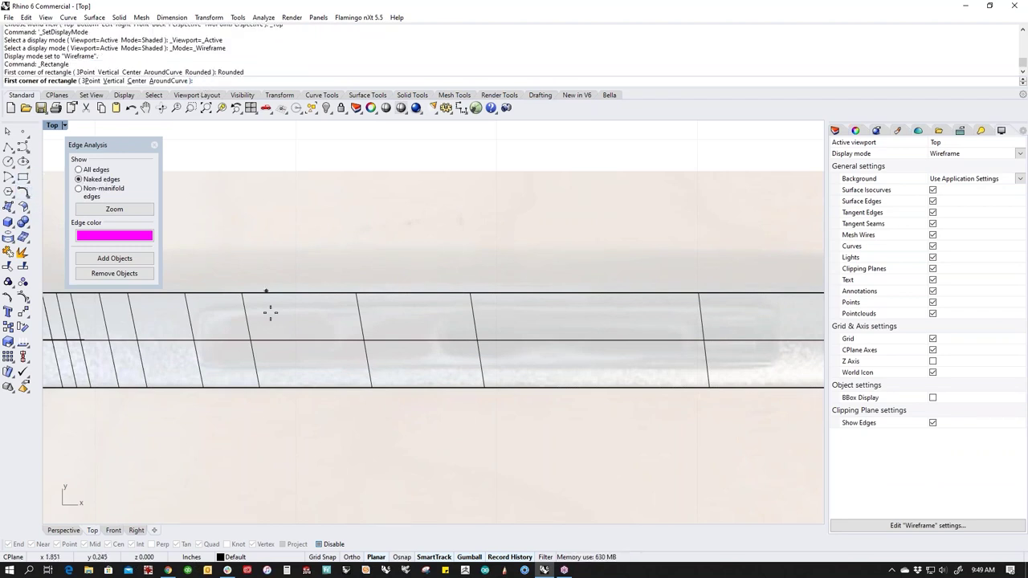
{"action": "left_click", "coordinate": [198, 307]}
{"action": "scroll", "coordinate": [200, 306], "scroll_direction": "down", "scroll_amount": 5}
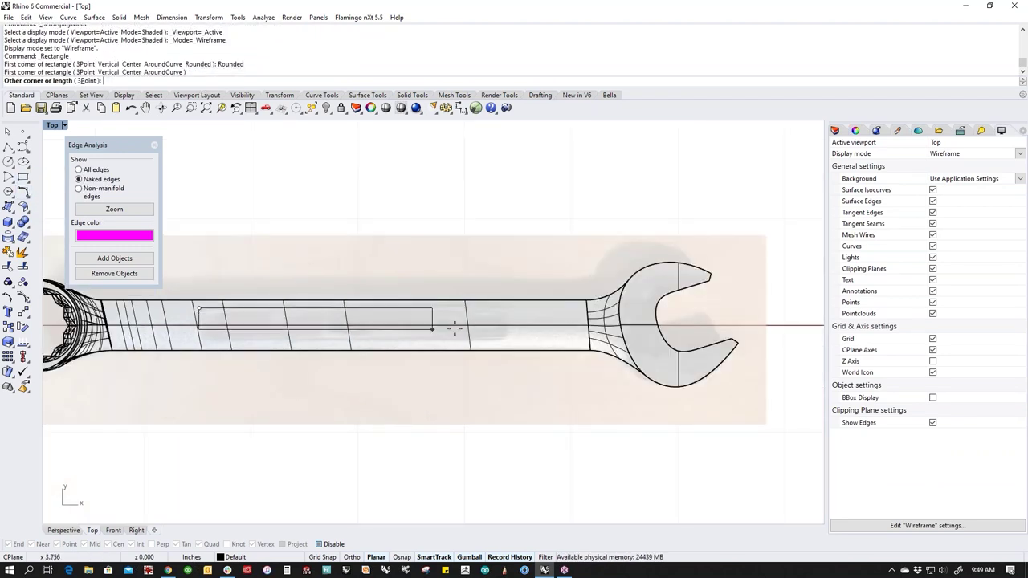
{"action": "left_click", "coordinate": [507, 341]}
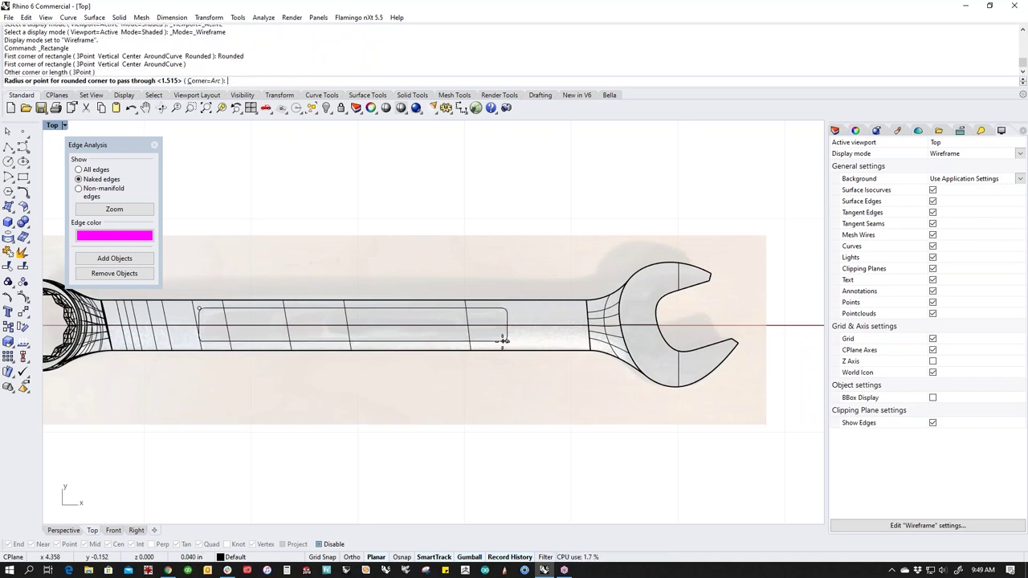
{"action": "left_click", "coordinate": [500, 341]}
Step: In the front view, move the rounded rectangle vertically down to roughly the middle of the handle's thickness
{"action": "type", "text": "f"}
{"action": "key", "text": "Return"}
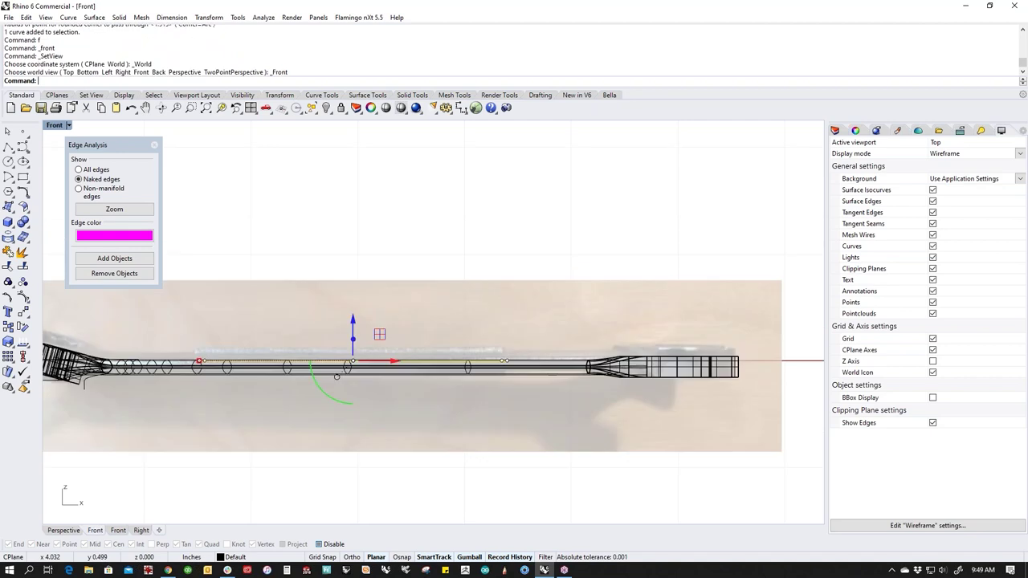
{"action": "right_click_drag", "start_coordinate": [388, 376], "coordinate": [485, 335]}
{"action": "scroll", "coordinate": [443, 307], "scroll_direction": "up", "scroll_amount": 6}
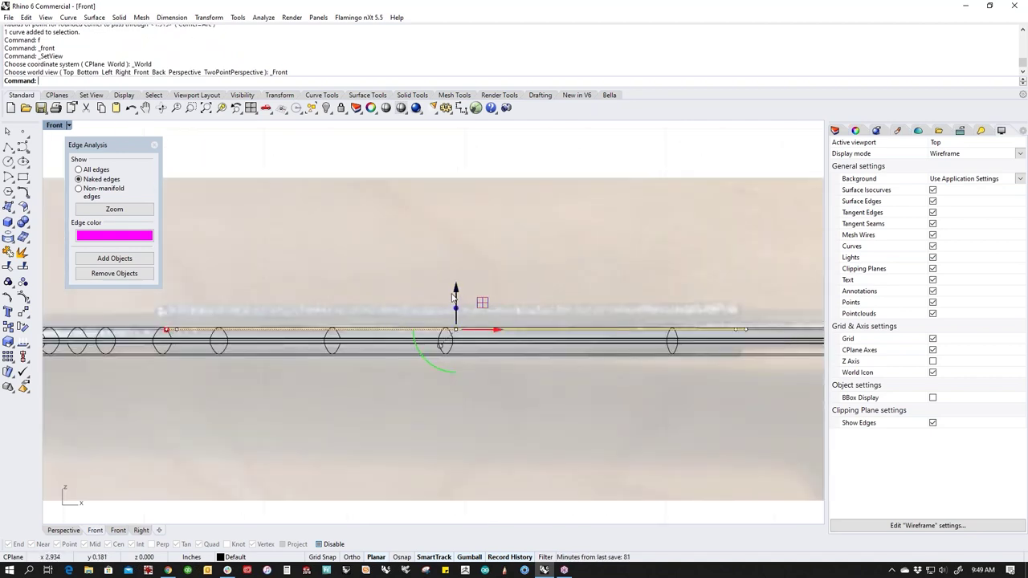
{"action": "left_click_drag", "start_coordinate": [456, 297], "coordinate": [456, 299]}
{"action": "left_click_drag", "start_coordinate": [320, 328], "coordinate": [212, 352]}
{"action": "scroll", "coordinate": [197, 332], "scroll_direction": "up", "scroll_amount": 6}
{"action": "scroll", "coordinate": [223, 378], "scroll_direction": "down", "scroll_amount": 8}
{"action": "right_click_drag", "start_coordinate": [223, 380], "coordinate": [590, 389]}
{"action": "scroll", "coordinate": [668, 376], "scroll_direction": "up", "scroll_amount": 2}
{"action": "right_click_drag", "start_coordinate": [688, 364], "coordinate": [584, 355]}
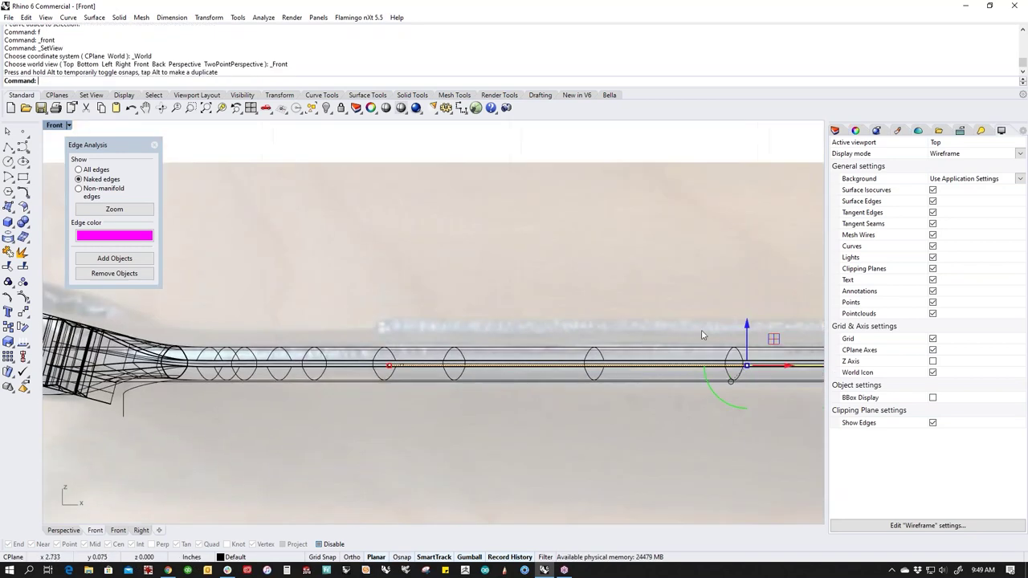
Step: Align the rounded rectangle vertically with the handle's mid-height by snapping to the midpoint of the neck edge
{"action": "left_click_drag", "start_coordinate": [746, 329], "coordinate": [190, 352]}
{"action": "scroll", "coordinate": [163, 374], "scroll_direction": "up", "scroll_amount": 8}
{"action": "scroll", "coordinate": [191, 351], "scroll_direction": "up", "scroll_amount": 2}
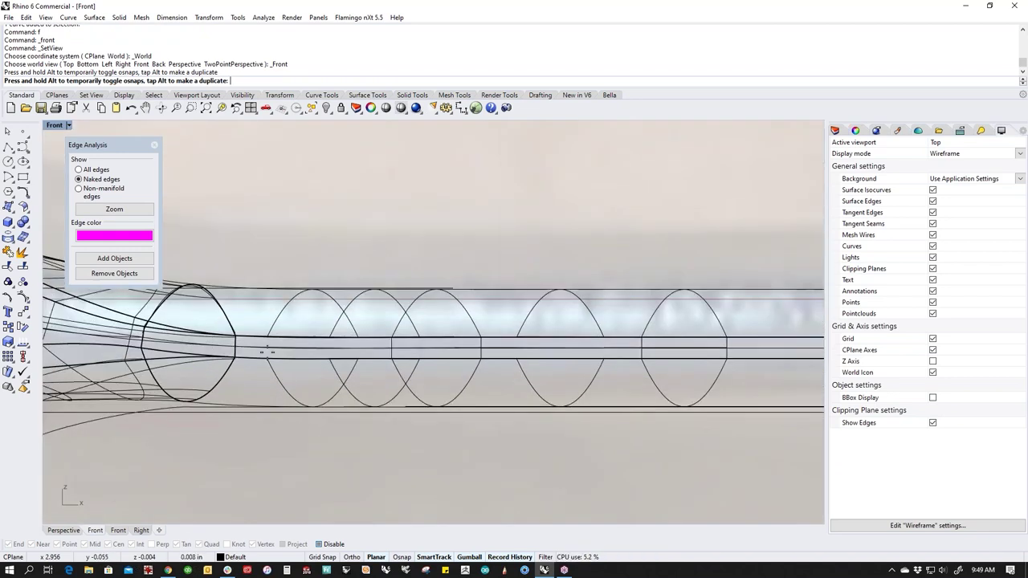
{"action": "scroll", "coordinate": [245, 350], "scroll_direction": "down", "scroll_amount": 6}
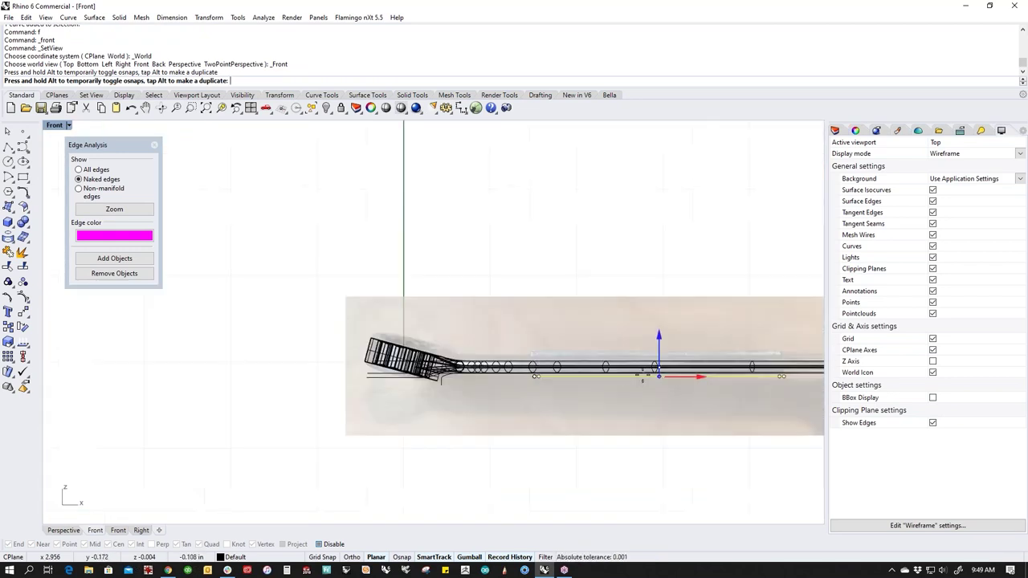
{"action": "scroll", "coordinate": [412, 321], "scroll_direction": "up", "scroll_amount": 6}
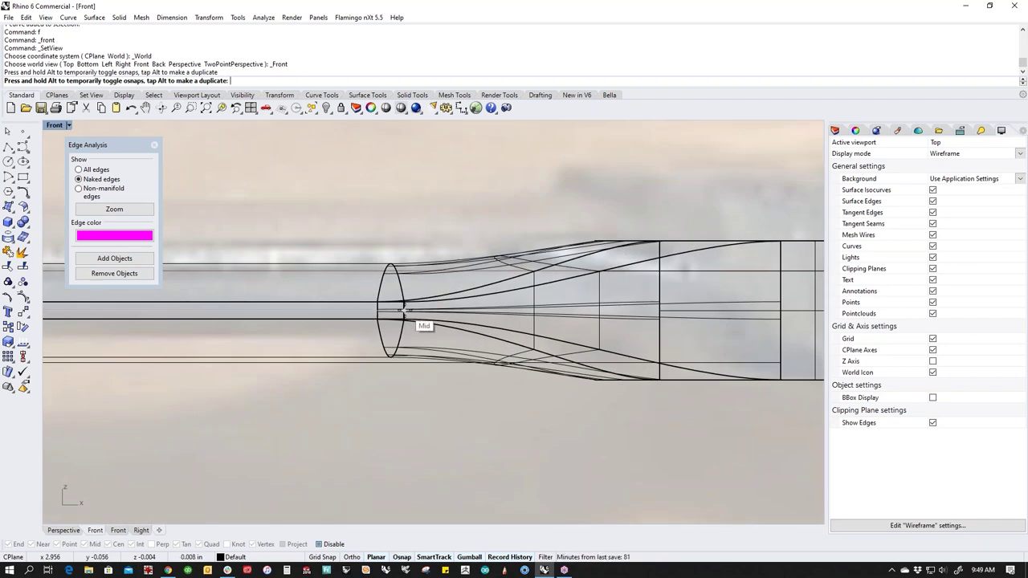
{"action": "left_click_drag", "start_coordinate": [404, 311], "coordinate": [404, 312]}
{"action": "scroll", "coordinate": [412, 321], "scroll_direction": "down", "scroll_amount": 4}
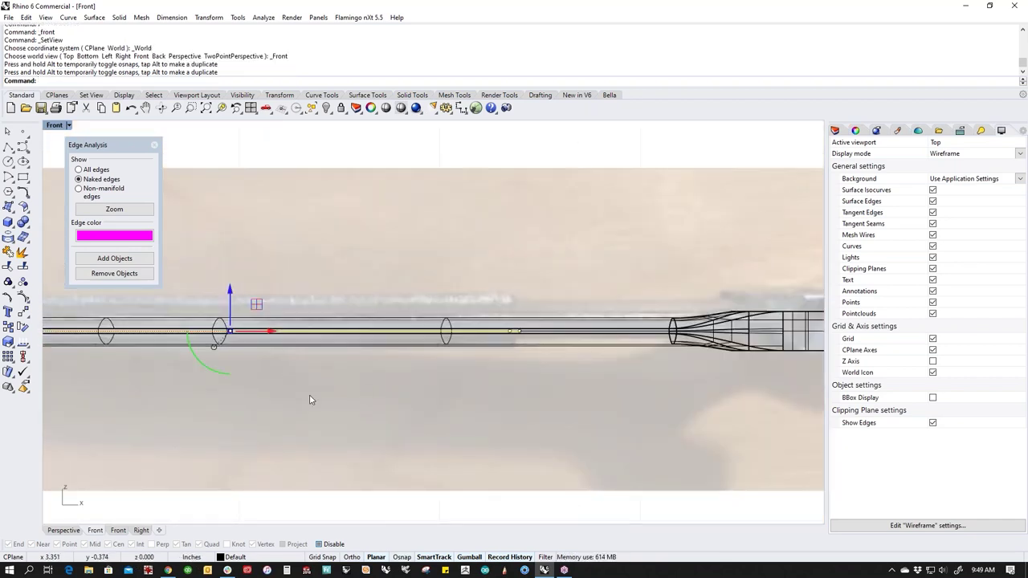
{"action": "key", "text": "Escape"}
Step: Try raising the rounded rectangle to the raised panel edge in the side photo, and undo the move
{"action": "scroll", "coordinate": [490, 341], "scroll_direction": "up", "scroll_amount": 3}
{"action": "left_click", "coordinate": [482, 335]}
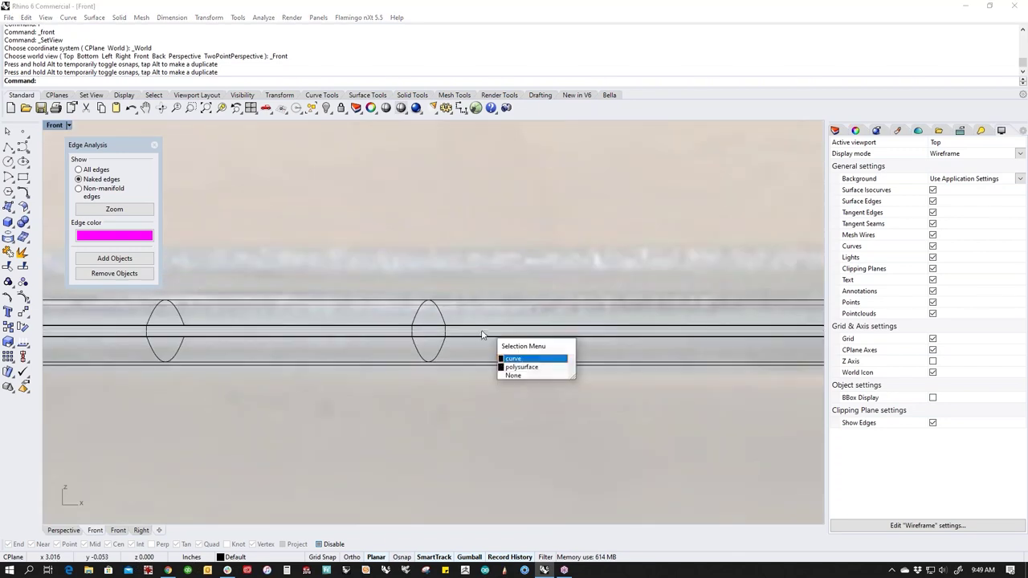
{"action": "left_click", "coordinate": [514, 358]}
{"action": "scroll", "coordinate": [482, 337], "scroll_direction": "down", "scroll_amount": 3}
{"action": "left_click_drag", "start_coordinate": [464, 302], "coordinate": [459, 318]}
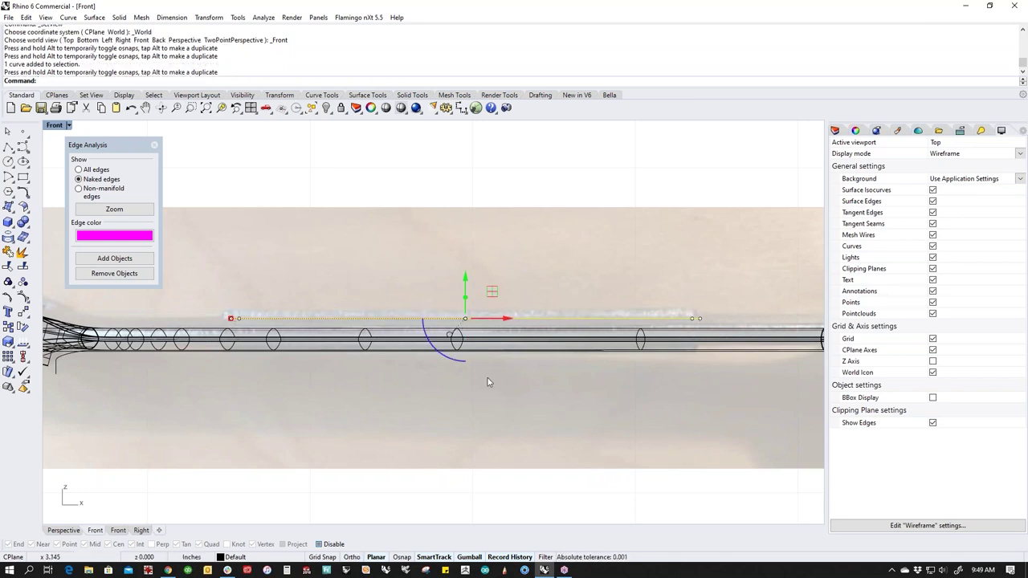
{"action": "key", "text": "ctrl+z"}
Step: Extrude the rounded rectangle vertically in both directions so its walls pass above and below the handle
{"action": "scroll", "coordinate": [473, 344], "scroll_direction": "up", "scroll_amount": 2}
{"action": "left_click_drag", "start_coordinate": [475, 325], "coordinate": [475, 313]}
{"action": "left_click", "coordinate": [484, 259]}
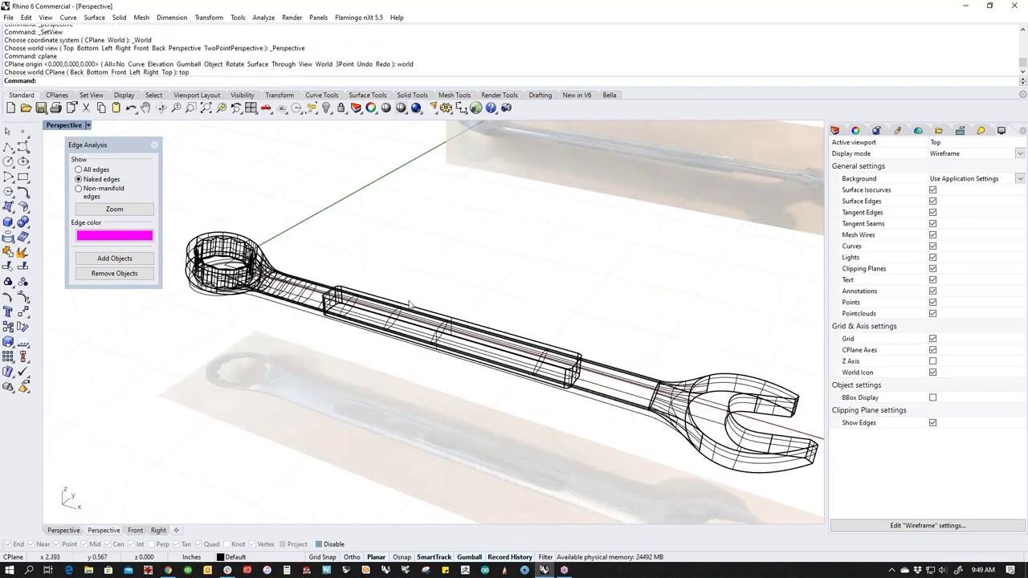
Step: Set the perspective view to shaded display and get a close view of the extruded walls around the handle
{"action": "right_click_drag", "start_coordinate": [409, 304], "coordinate": [358, 295]}
{"action": "middle_click", "coordinate": [359, 295]}
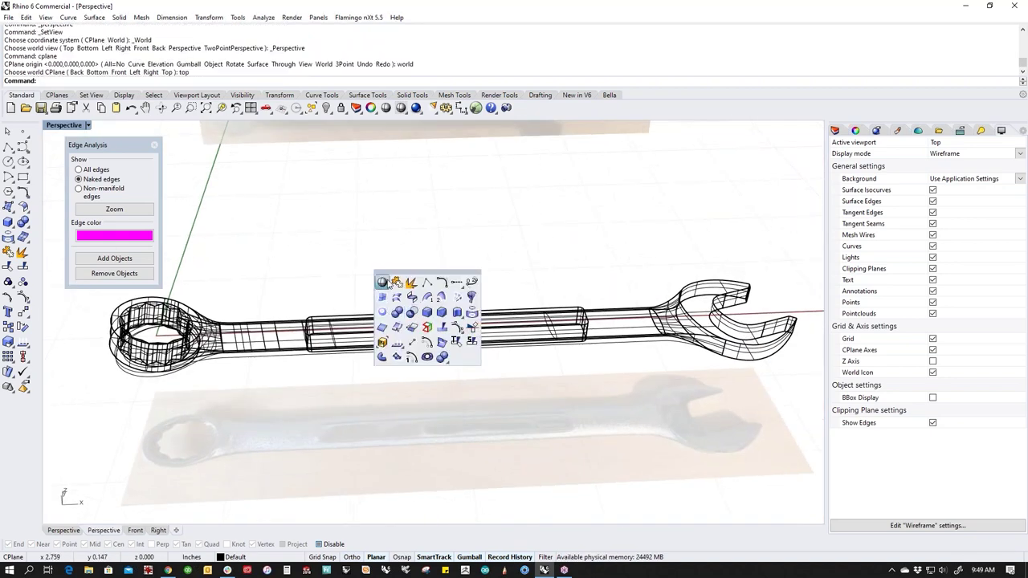
{"action": "left_click", "coordinate": [383, 283]}
{"action": "scroll", "coordinate": [371, 346], "scroll_direction": "up", "scroll_amount": 4}
{"action": "scroll", "coordinate": [372, 345], "scroll_direction": "up", "scroll_amount": 3}
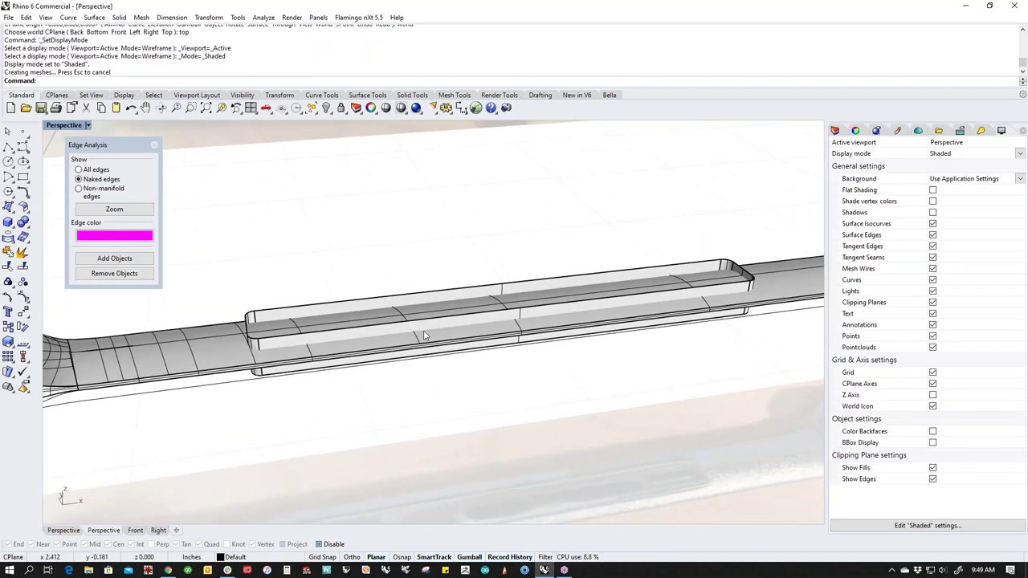
Step: Cap the open ends of the extruded rounded-rectangle walls to make a closed solid
{"action": "left_click", "coordinate": [406, 299]}
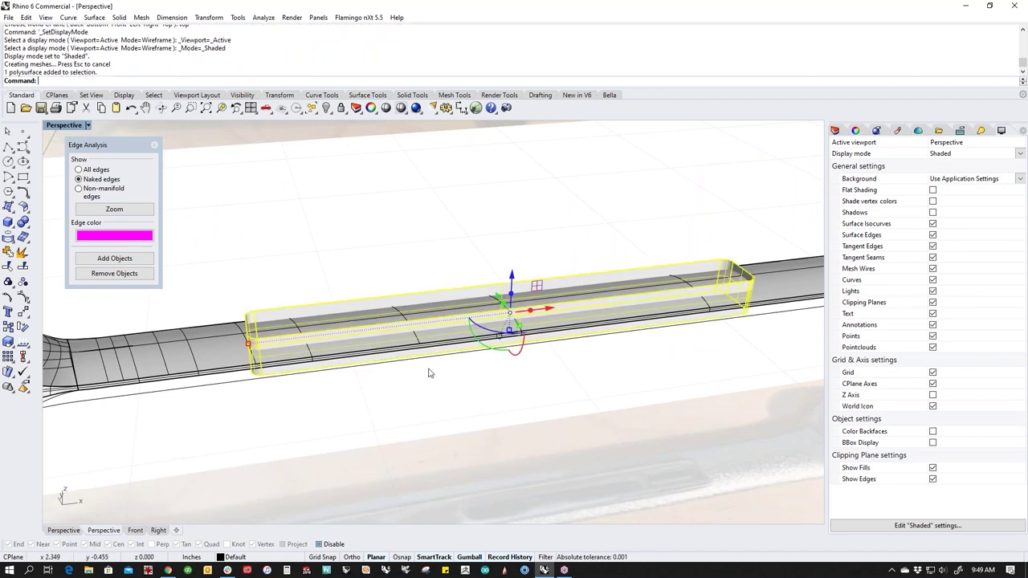
{"action": "type", "text": "Cap"}
{"action": "key", "text": "Return"}
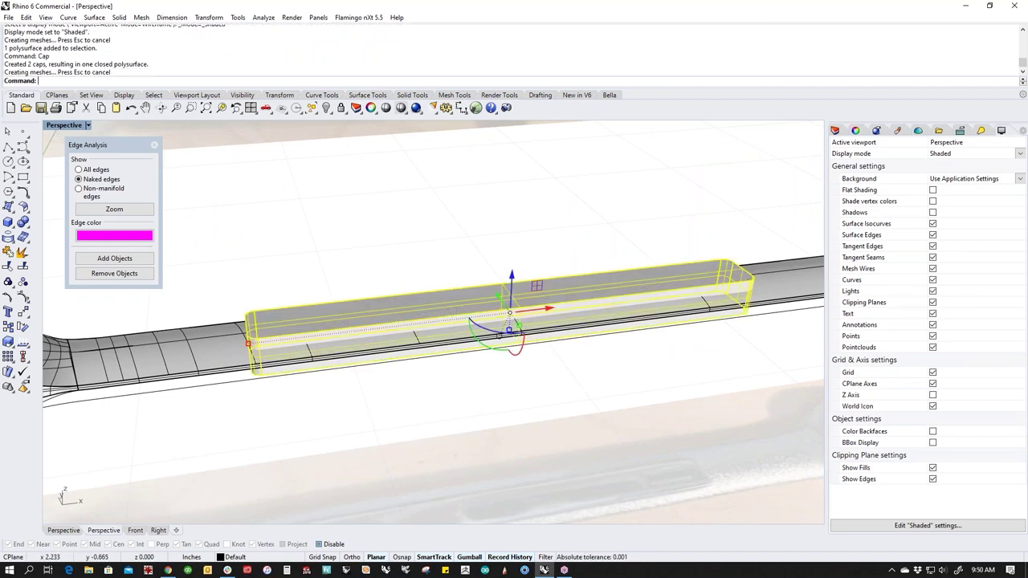
{"action": "right_click_drag", "start_coordinate": [425, 413], "coordinate": [451, 395]}
{"action": "right_click_drag", "start_coordinate": [623, 367], "coordinate": [634, 327]}
Step: Scale the capped solid down vertically so it protrudes less above and below the handle
{"action": "left_click", "coordinate": [620, 330]}
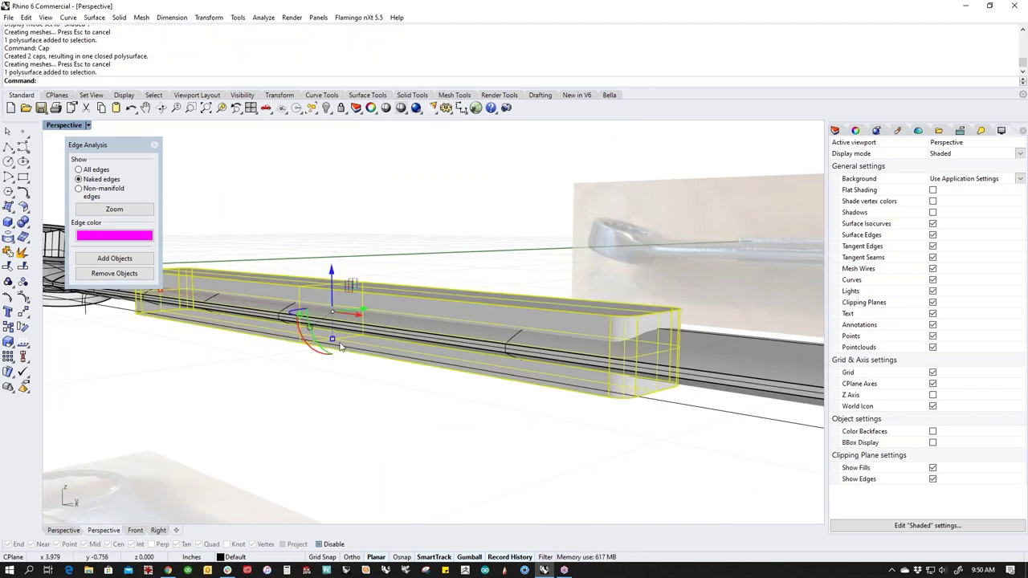
{"action": "left_click_drag", "start_coordinate": [338, 342], "coordinate": [332, 330]}
{"action": "right_click_drag", "start_coordinate": [466, 401], "coordinate": [462, 416], "text": "shift"}
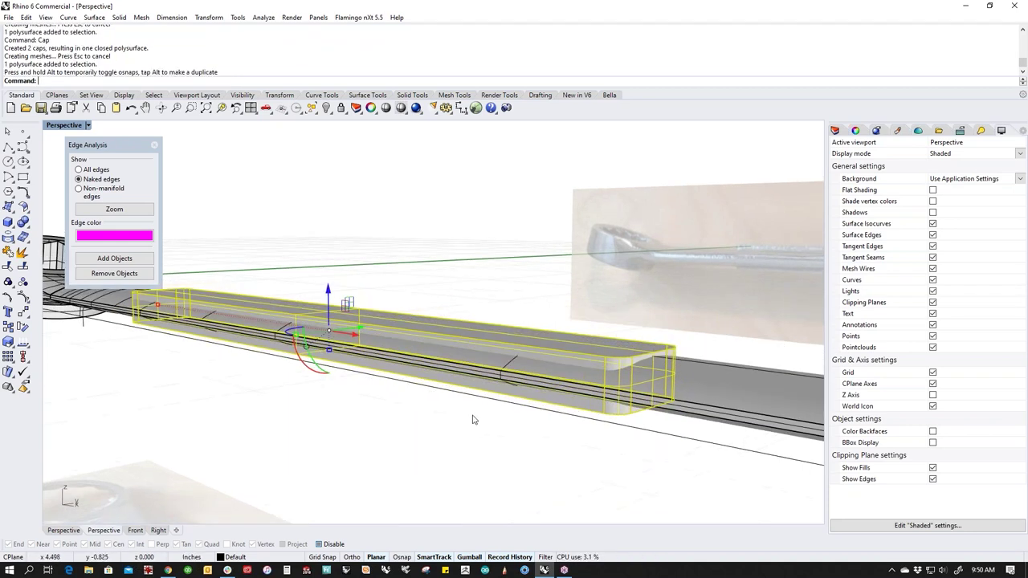
Step: Boolean-union the rounded panel solid with the wrench body
{"action": "left_click", "coordinate": [573, 423]}
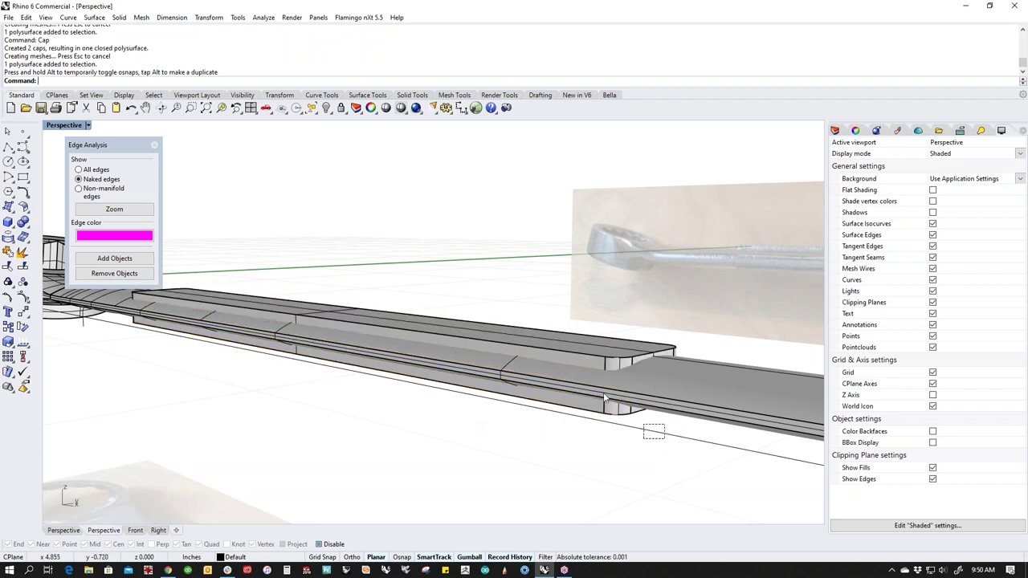
{"action": "left_click_drag", "start_coordinate": [667, 438], "coordinate": [549, 322]}
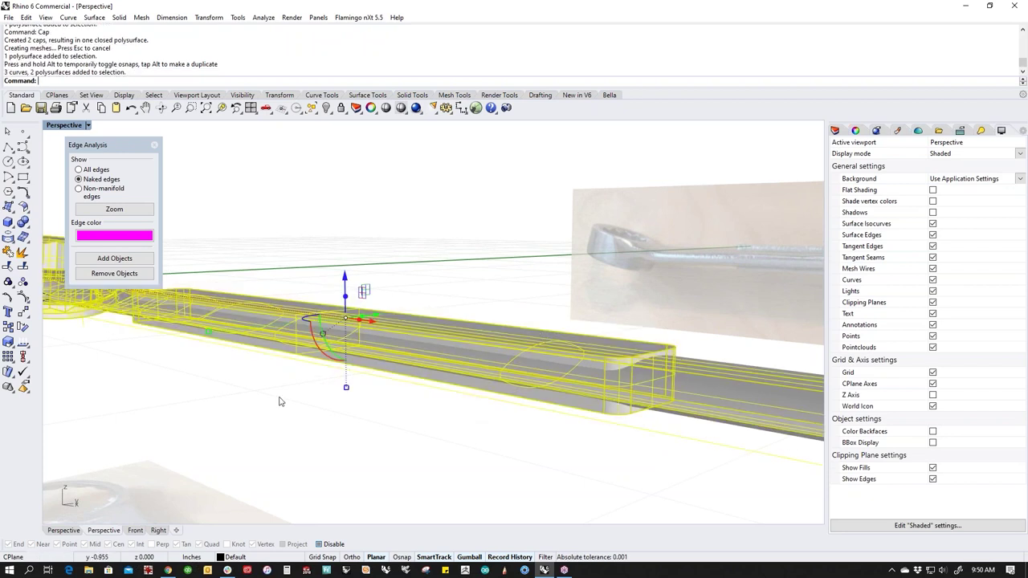
{"action": "left_click", "coordinate": [23, 222]}
Step: Start an edge blend on the chained tangent edges around the upper outline of the raised panel
{"action": "scroll", "coordinate": [534, 350], "scroll_direction": "down", "scroll_amount": 2}
{"action": "right_click_drag", "start_coordinate": [533, 350], "coordinate": [435, 409]}
{"action": "middle_click", "coordinate": [435, 410]}
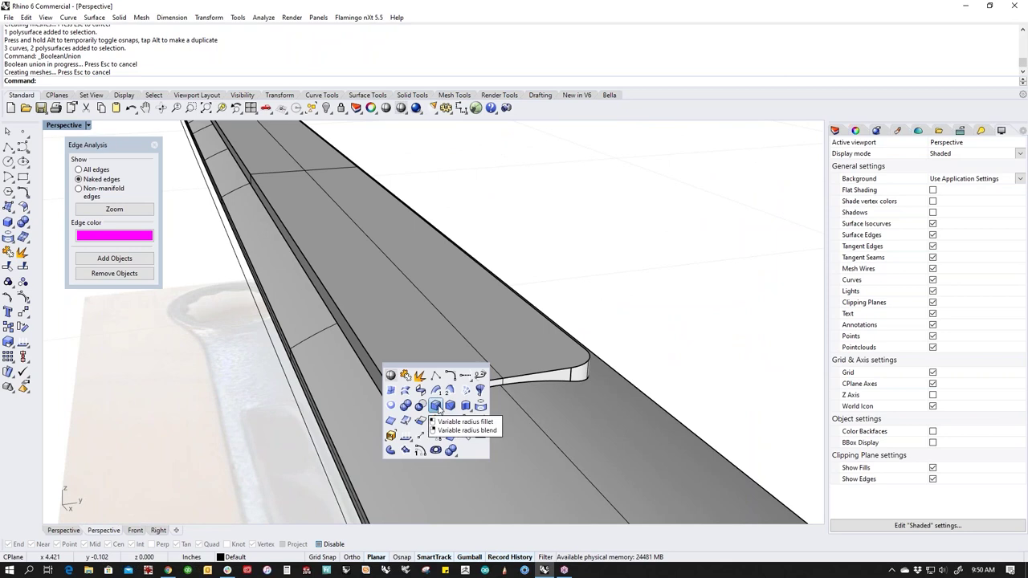
{"action": "right_click", "coordinate": [436, 407]}
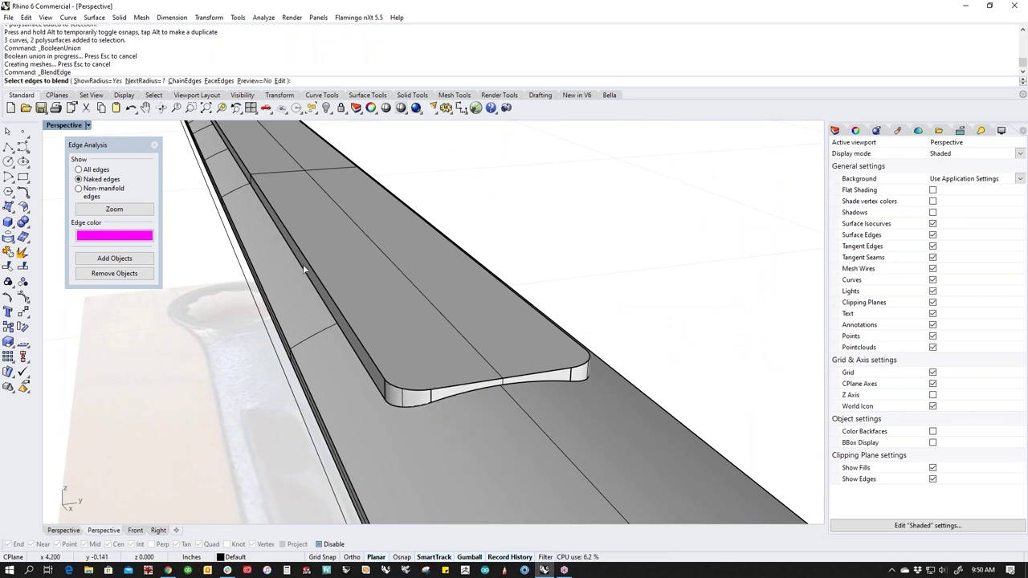
{"action": "left_click", "coordinate": [184, 81]}
{"action": "left_click", "coordinate": [406, 394]}
{"action": "right_click", "coordinate": [406, 394]}
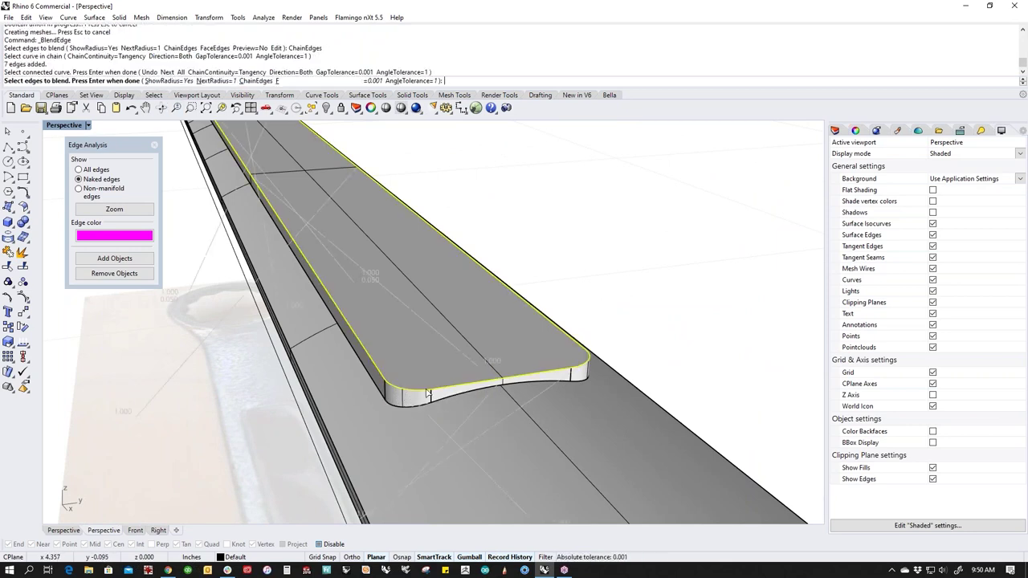
{"action": "right_click_drag", "start_coordinate": [447, 399], "coordinate": [425, 382]}
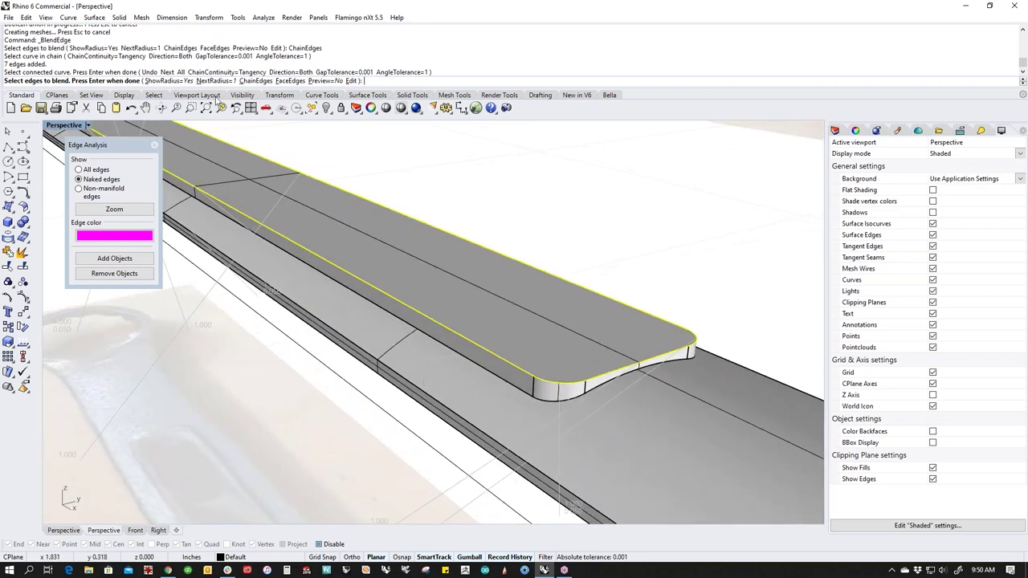
{"action": "right_click", "coordinate": [480, 259]}
Step: Set a small blend radius by eye at the panel's corner and apply the blend to the upper outline
{"action": "scroll", "coordinate": [483, 321], "scroll_direction": "down", "scroll_amount": 2}
{"action": "scroll", "coordinate": [507, 351], "scroll_direction": "down", "scroll_amount": 8}
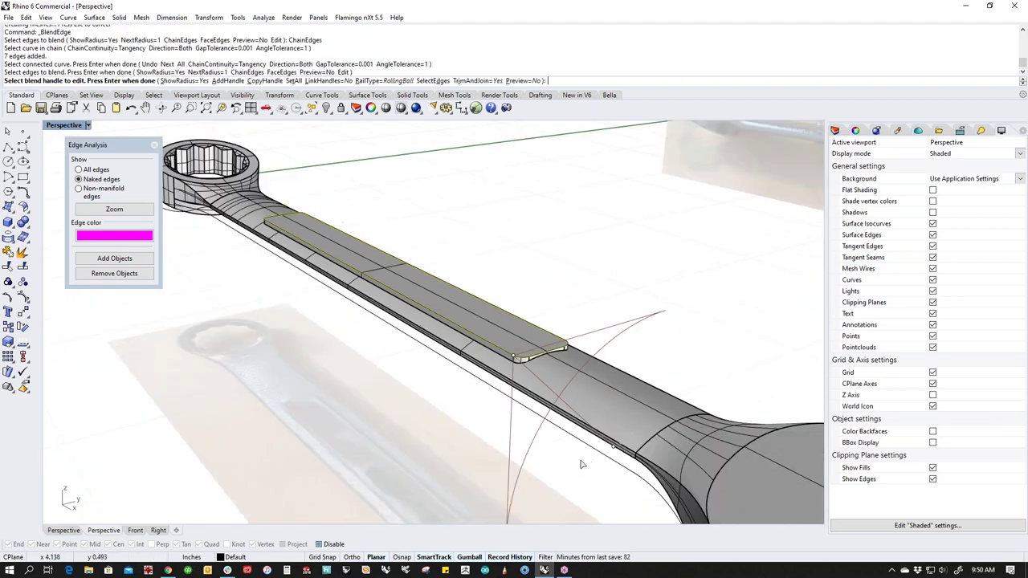
{"action": "left_click", "coordinate": [613, 454]}
{"action": "scroll", "coordinate": [562, 394], "scroll_direction": "up", "scroll_amount": 8}
{"action": "scroll", "coordinate": [472, 339], "scroll_direction": "up", "scroll_amount": 2}
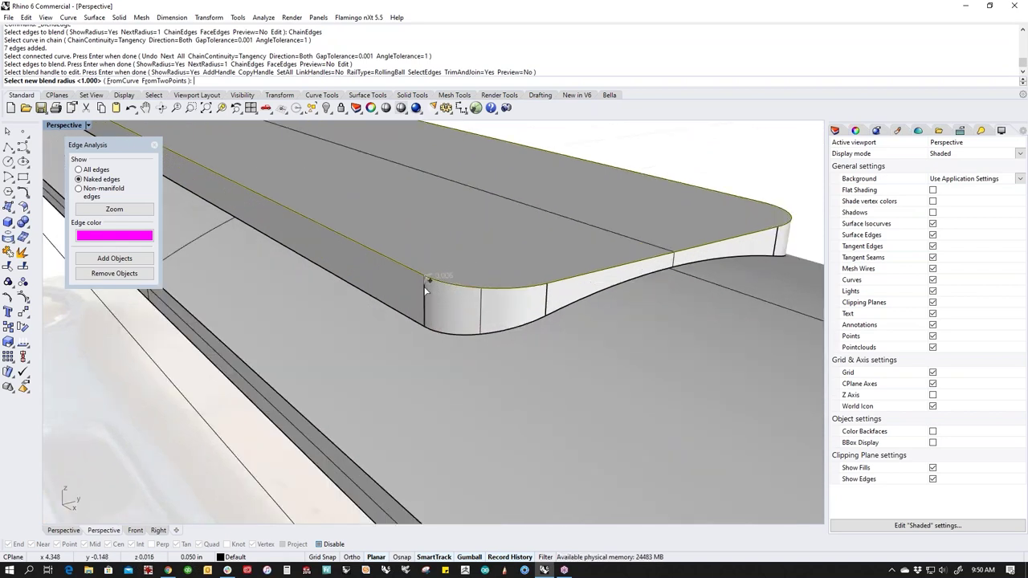
{"action": "left_click", "coordinate": [426, 291]}
{"action": "key", "text": "Return"}
Step: Start an edge blend on the chained tangent edges around the panel's outline on the handle's underside
{"action": "right_click_drag", "start_coordinate": [454, 322], "coordinate": [461, 351]}
{"action": "right_click", "coordinate": [461, 351]}
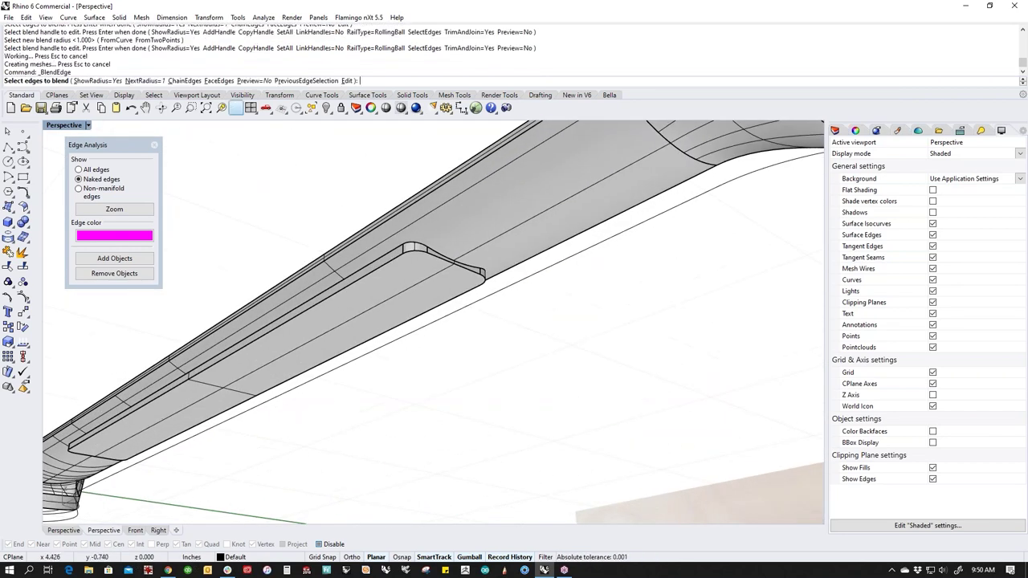
{"action": "left_click", "coordinate": [183, 82]}
{"action": "left_click", "coordinate": [411, 254]}
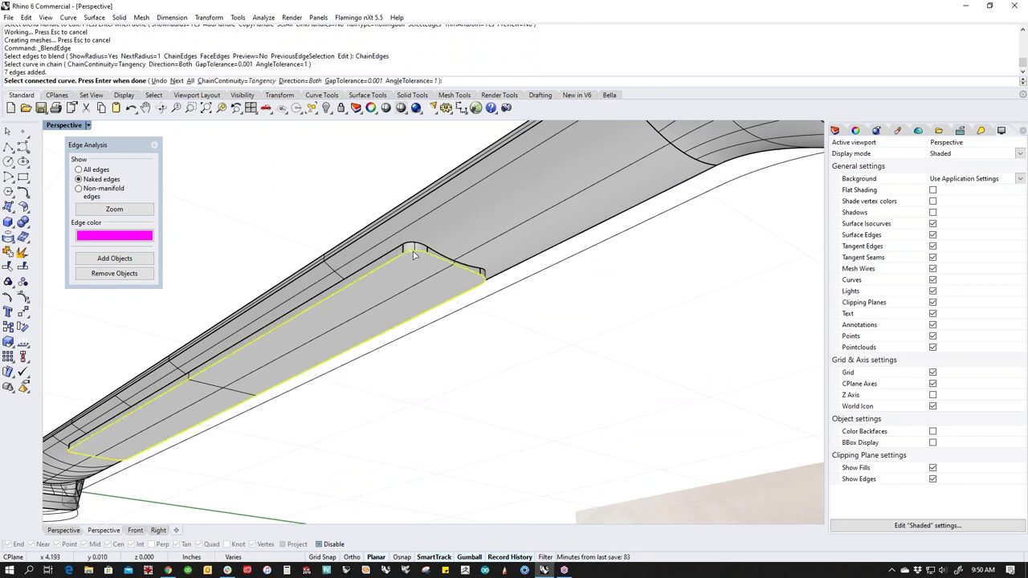
{"action": "right_click", "coordinate": [413, 255]}
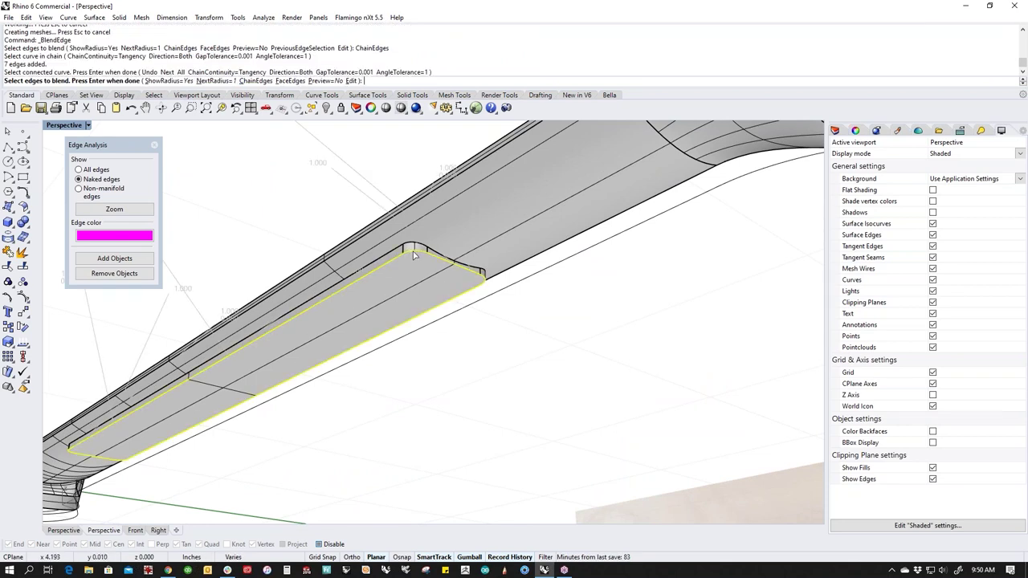
{"action": "right_click", "coordinate": [228, 141]}
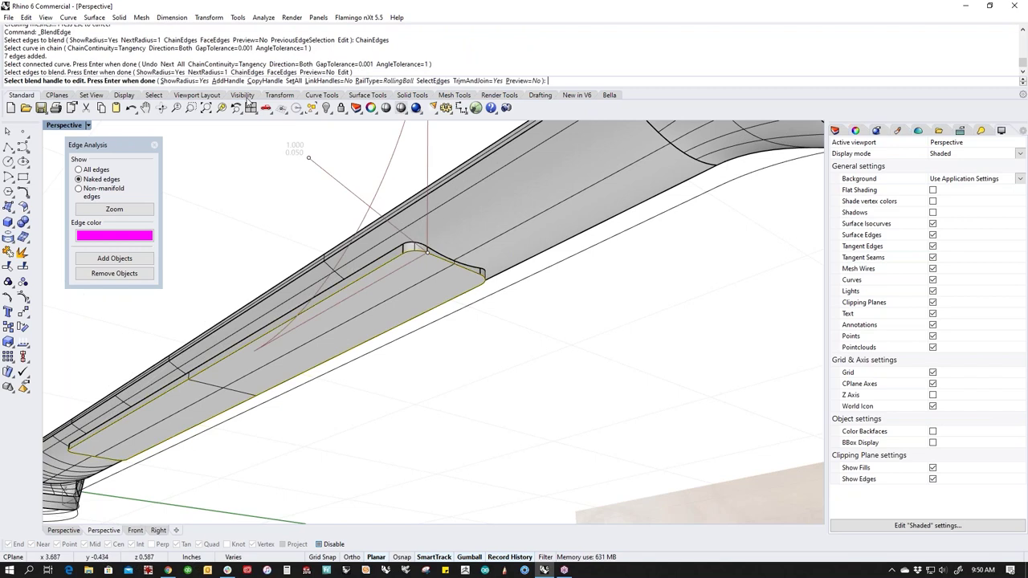
Step: Set all blend handles on the underside panel to a radius of .006 and apply the blend
{"action": "left_click", "coordinate": [286, 80]}
{"action": "type", "text": ".006"}
{"action": "key", "text": "Return"}
{"action": "key", "text": "Return"}
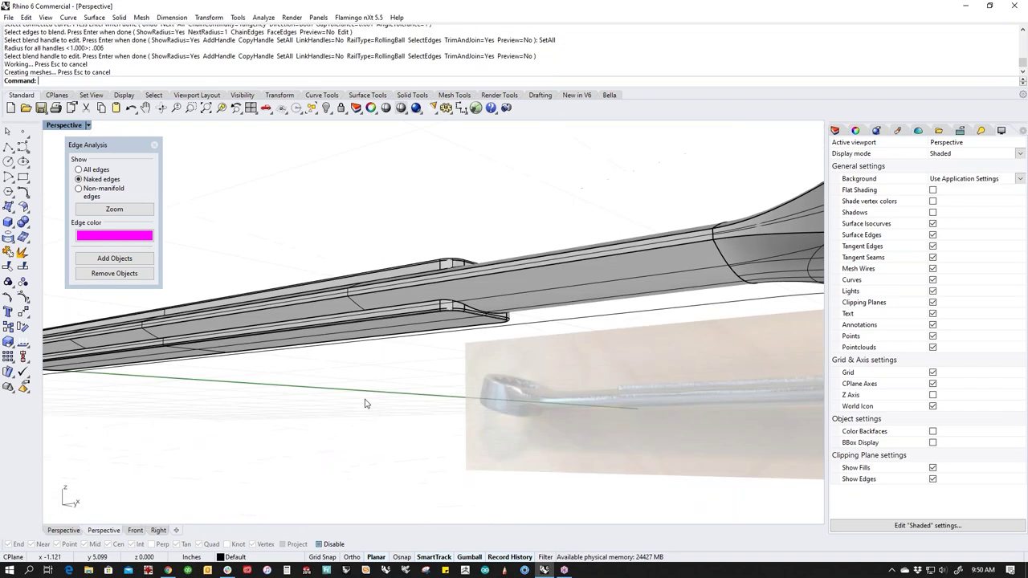
Step: Chain-select the edges where the upper panel's walls meet the handle for a 0.006 edge blend
{"action": "scroll", "coordinate": [457, 348], "scroll_direction": "up", "scroll_amount": 6}
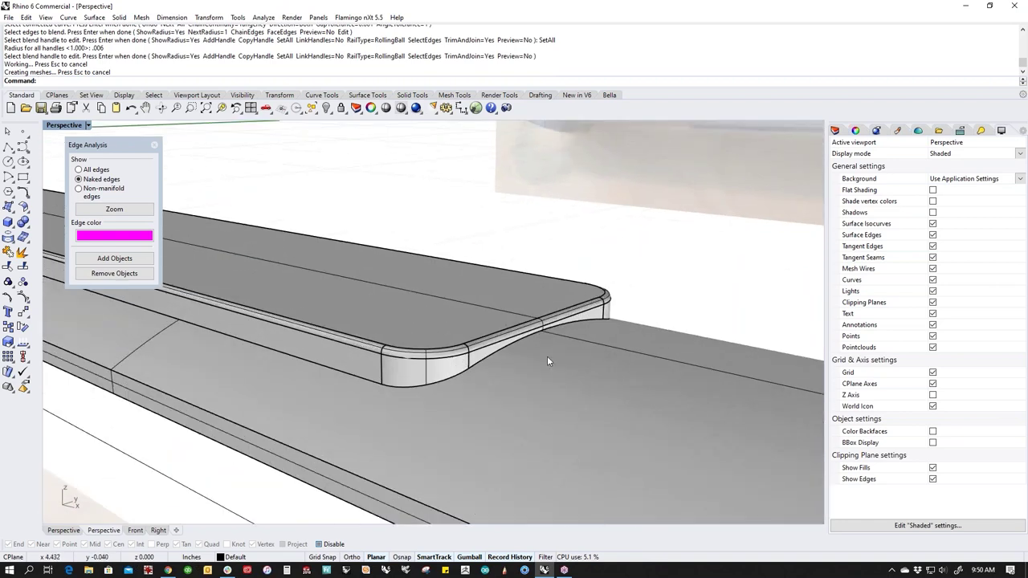
{"action": "scroll", "coordinate": [550, 338], "scroll_direction": "up", "scroll_amount": 4}
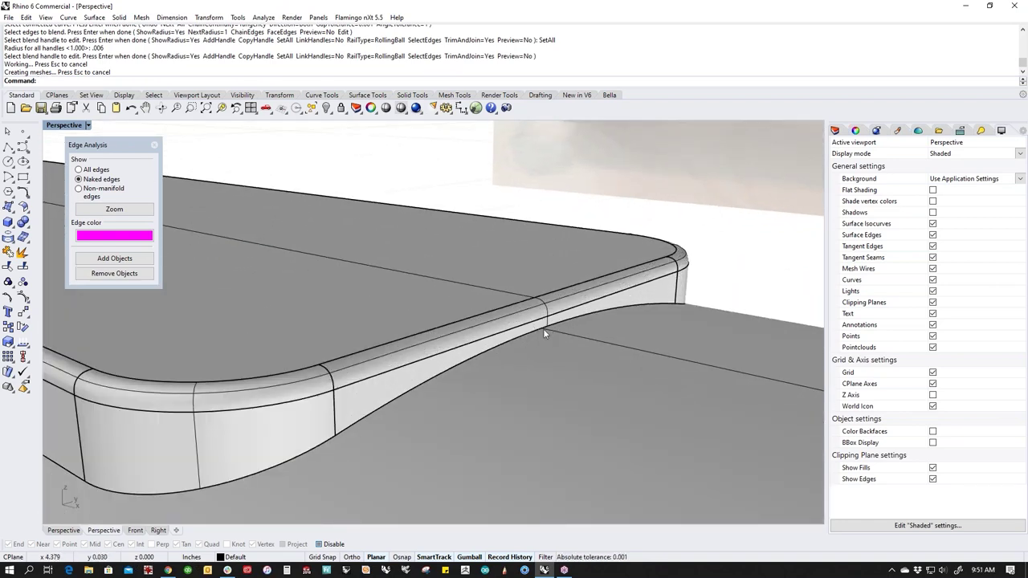
{"action": "scroll", "coordinate": [545, 329], "scroll_direction": "up", "scroll_amount": 5}
{"action": "scroll", "coordinate": [555, 309], "scroll_direction": "down", "scroll_amount": 5}
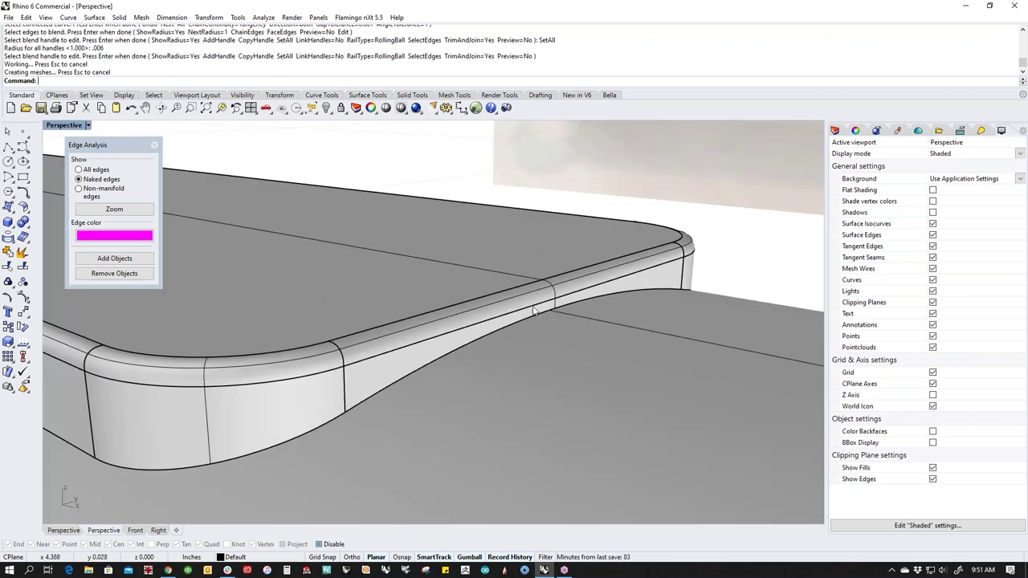
{"action": "right_click", "coordinate": [490, 343]}
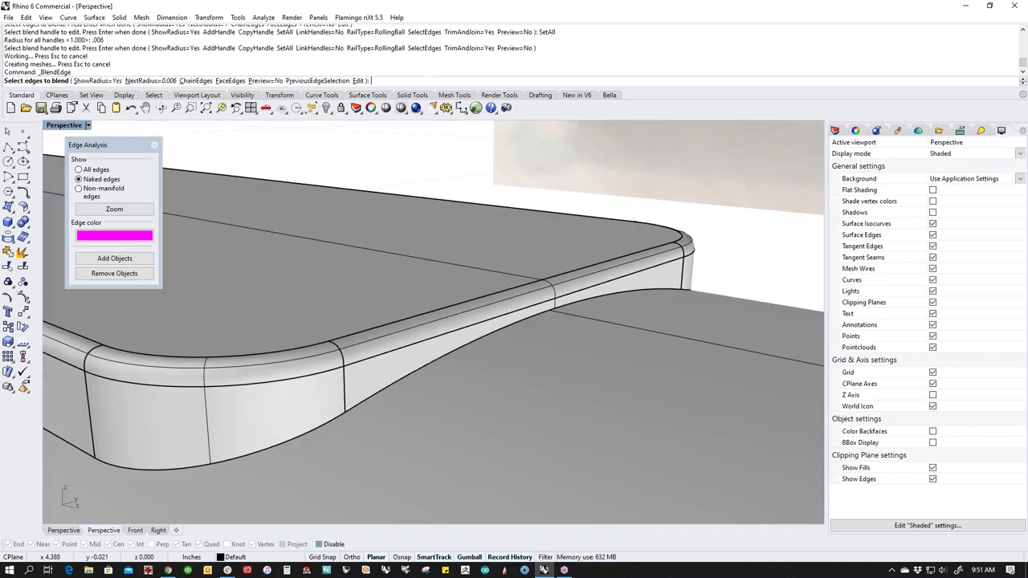
{"action": "left_click", "coordinate": [195, 81]}
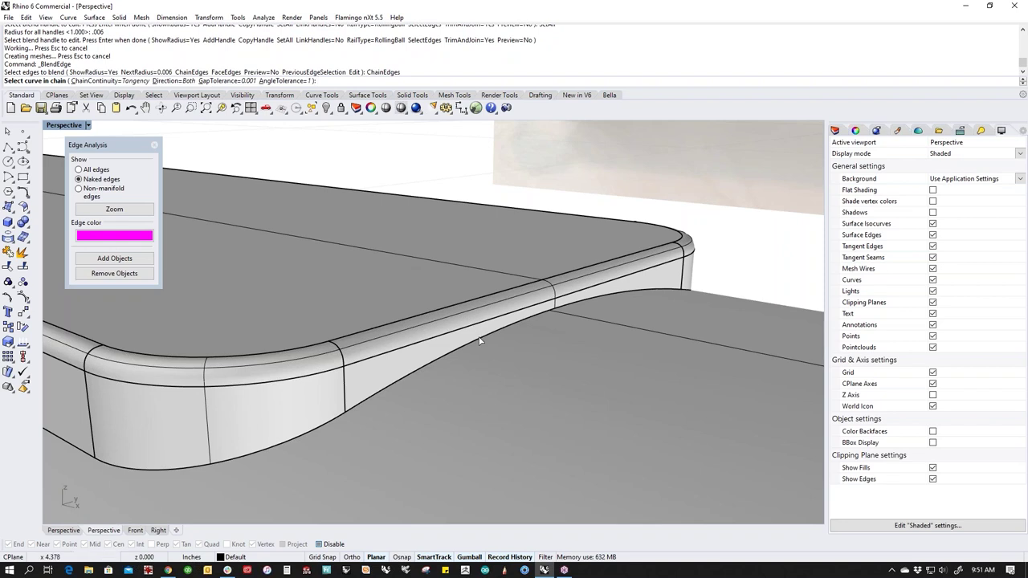
{"action": "left_click", "coordinate": [479, 342]}
{"action": "key", "text": "Return"}
{"action": "scroll", "coordinate": [569, 312], "scroll_direction": "up", "scroll_amount": 3}
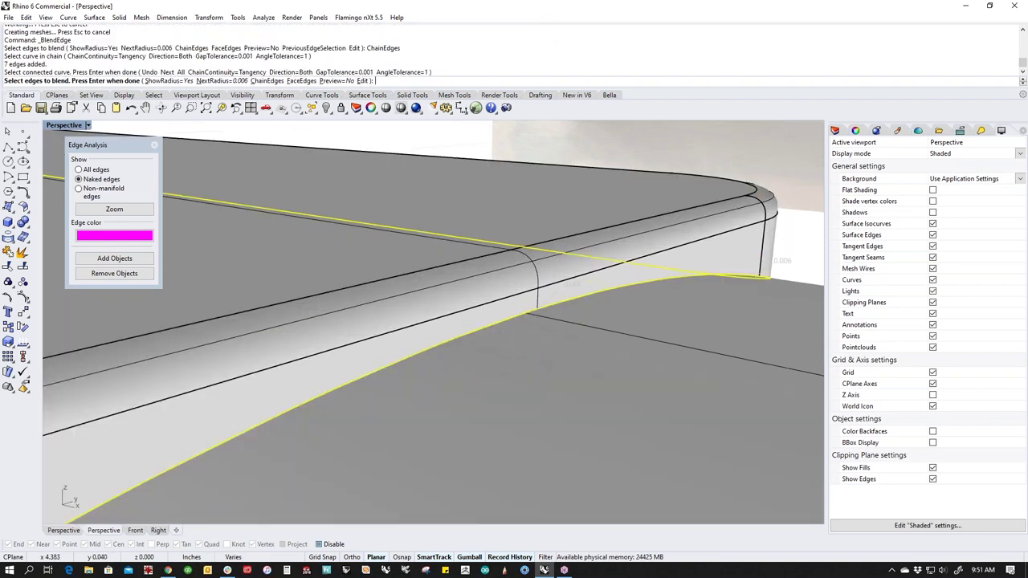
{"action": "right_click_drag", "start_coordinate": [572, 310], "coordinate": [602, 321]}
{"action": "key", "text": "Return"}
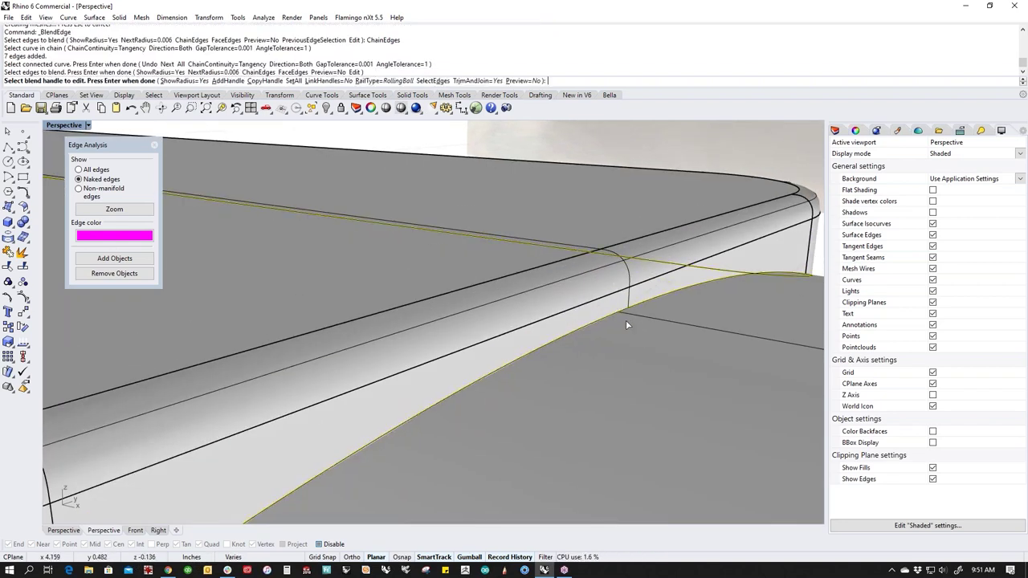
Step: Preview the 0.006 blend around the upper panel's base and examine it at the end of the panel
{"action": "scroll", "coordinate": [625, 319], "scroll_direction": "down", "scroll_amount": 5}
{"action": "left_click", "coordinate": [525, 80]}
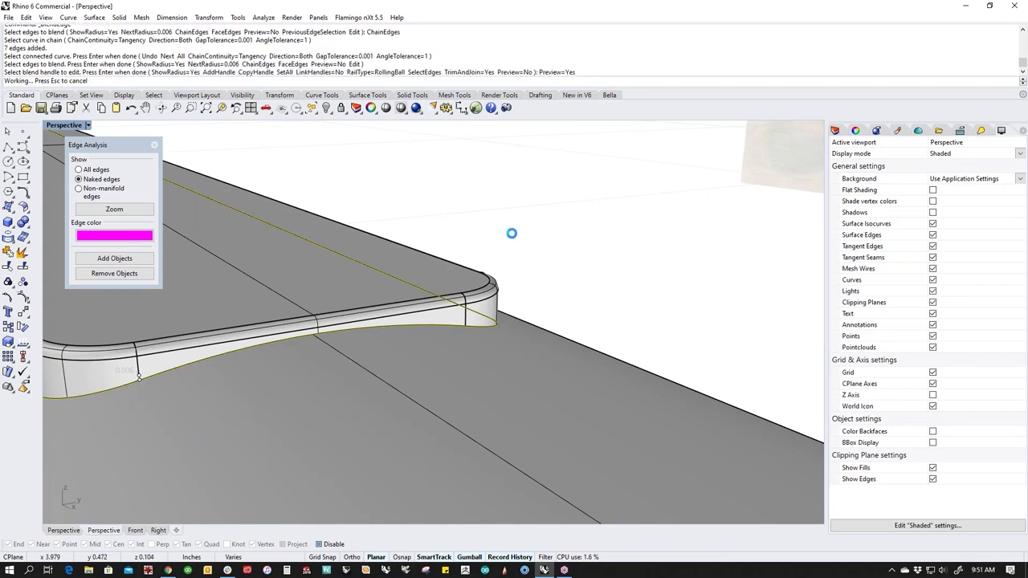
{"action": "right_click_drag", "start_coordinate": [439, 334], "coordinate": [335, 347]}
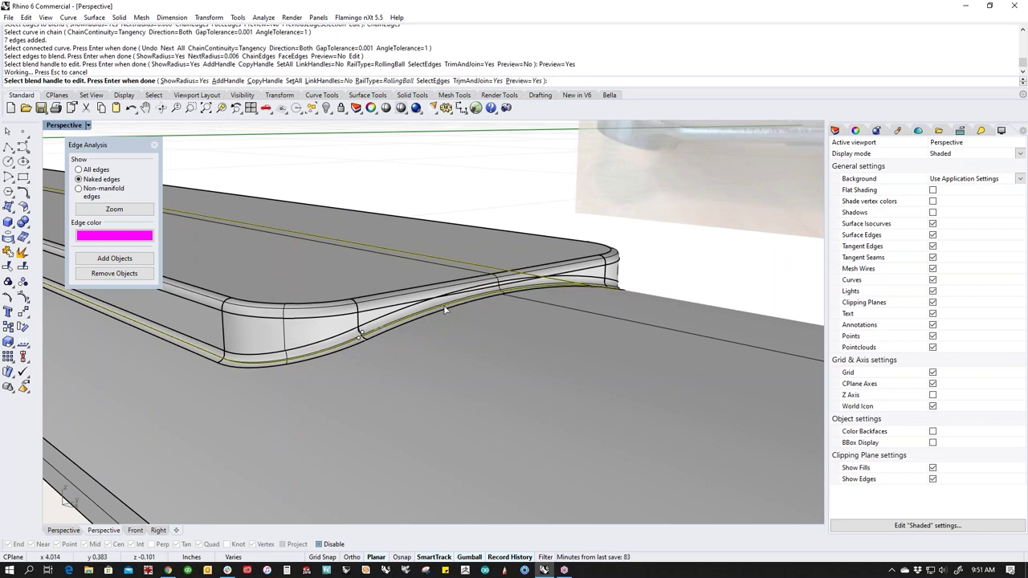
{"action": "scroll", "coordinate": [467, 298], "scroll_direction": "up", "scroll_amount": 2}
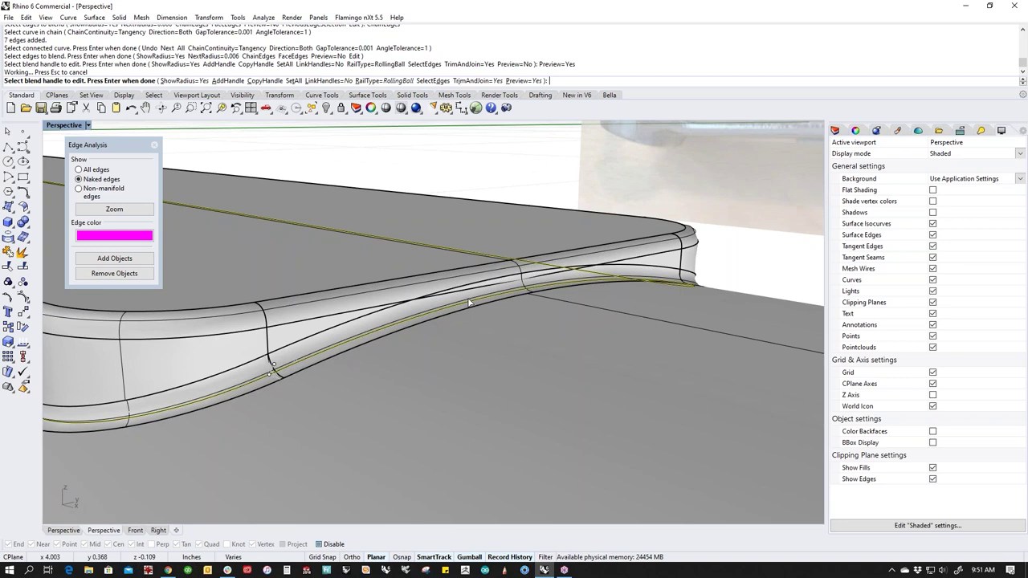
{"action": "left_click", "coordinate": [734, 239]}
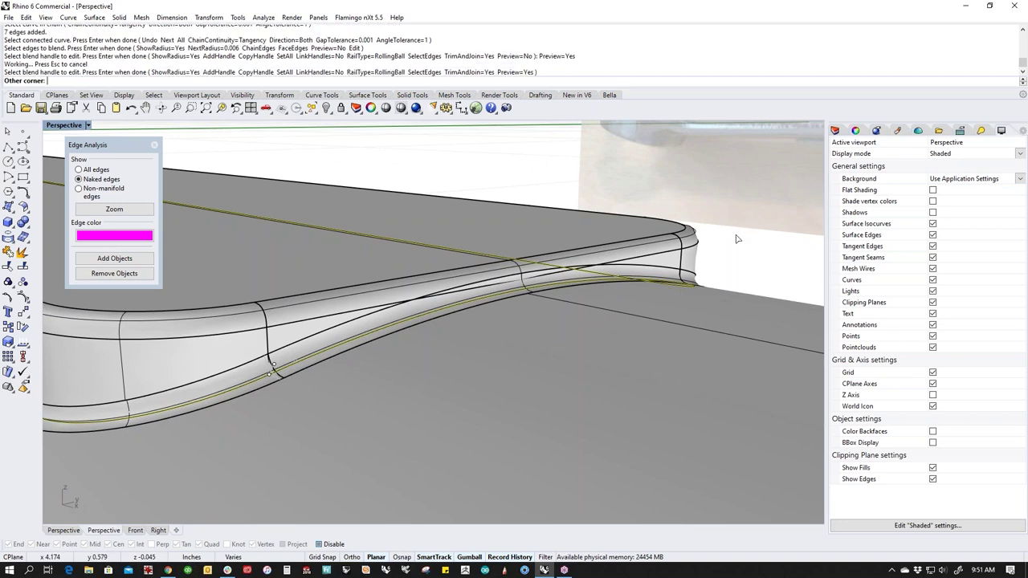
{"action": "left_click", "coordinate": [737, 244]}
Step: Abandon the base blend and undo the two earlier edge blends on the upper and underside panels
{"action": "key", "text": "ctrl+z"}
{"action": "key", "text": "Return"}
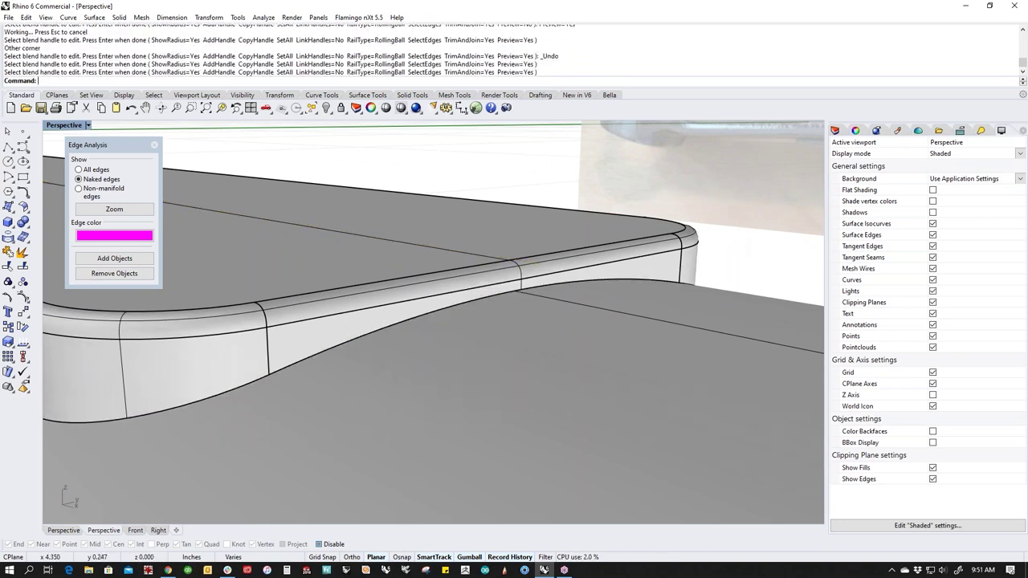
{"action": "key", "text": "ctrl+z"}
{"action": "key", "text": "ctrl+z"}
Step: Start a new 0.006 edge blend and chain-select the edges around the panel's upper outline
{"action": "key", "text": "Return"}
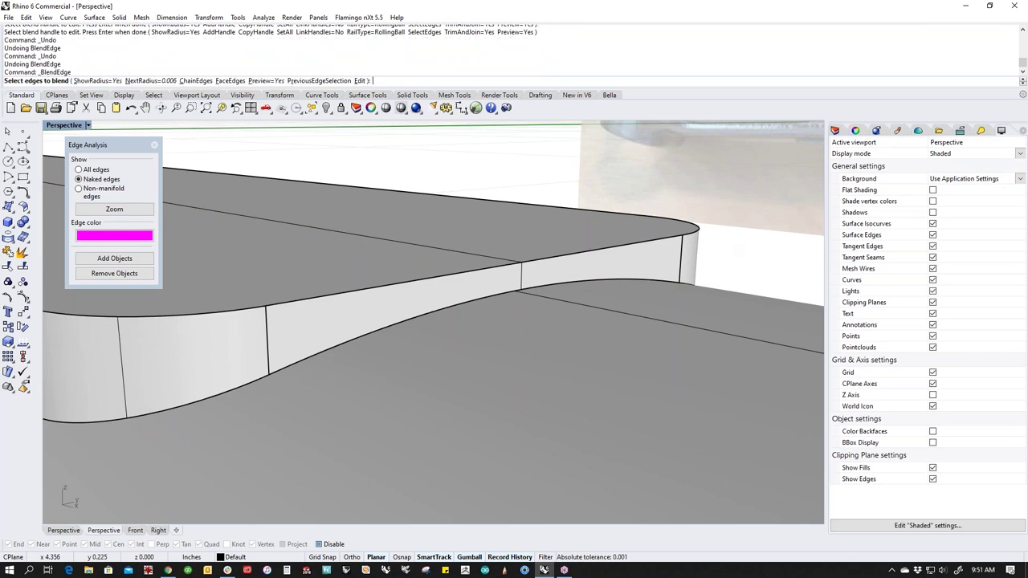
{"action": "left_click", "coordinate": [206, 81]}
{"action": "left_click", "coordinate": [404, 283]}
{"action": "left_click", "coordinate": [432, 314]}
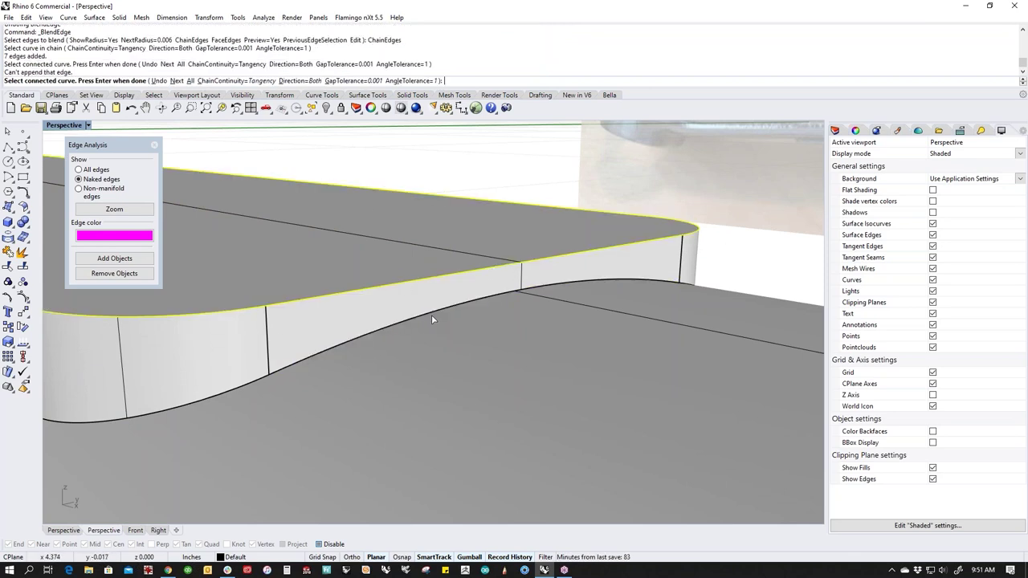
{"action": "right_click_drag", "start_coordinate": [333, 324], "coordinate": [402, 338]}
{"action": "key", "text": "Return"}
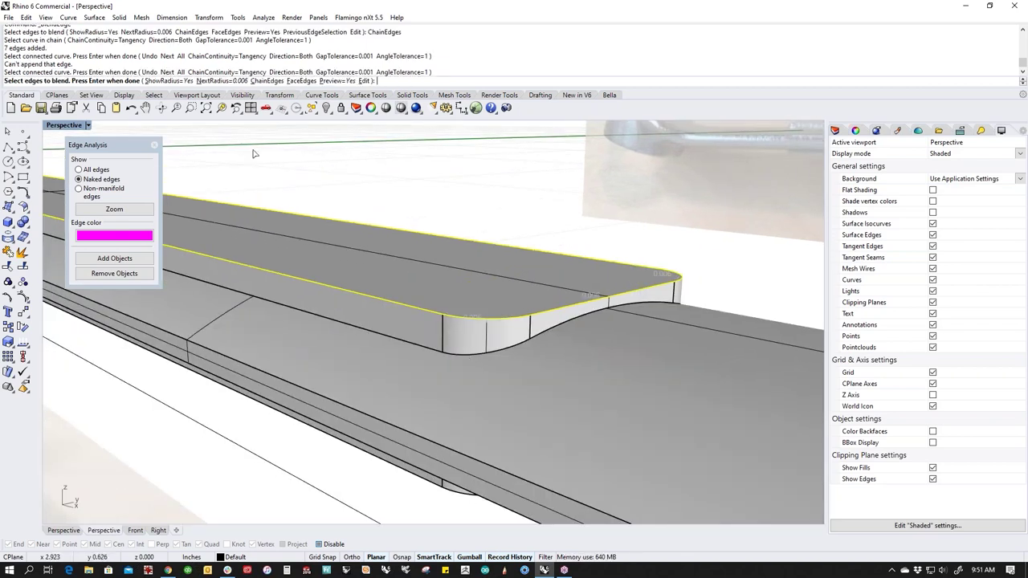
Step: Add the chained edges around the upper panel's base to the selection and apply the 0.006 edge blend to both outlines
{"action": "left_click", "coordinate": [271, 81]}
{"action": "left_click", "coordinate": [505, 353]}
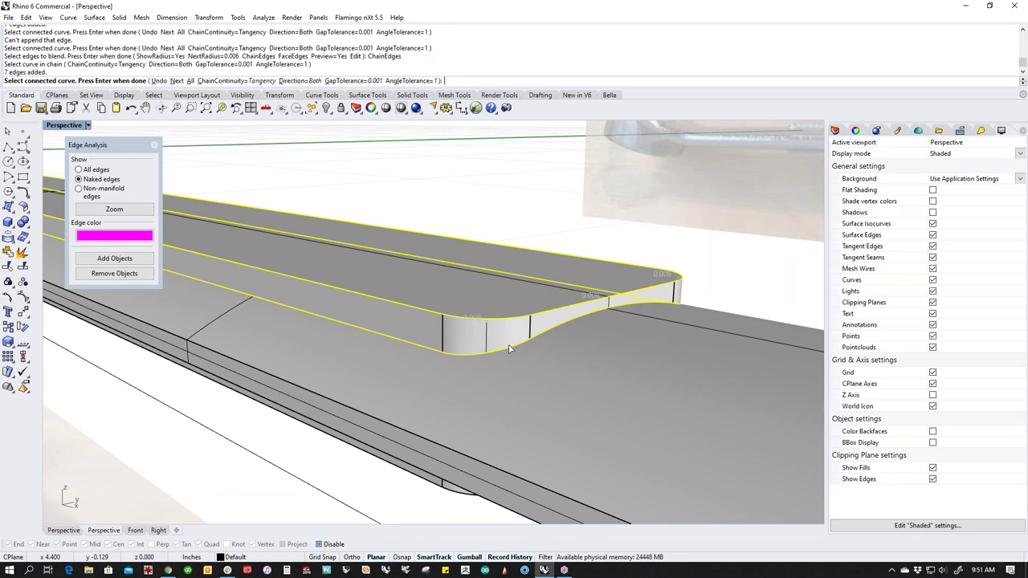
{"action": "key", "text": "Return"}
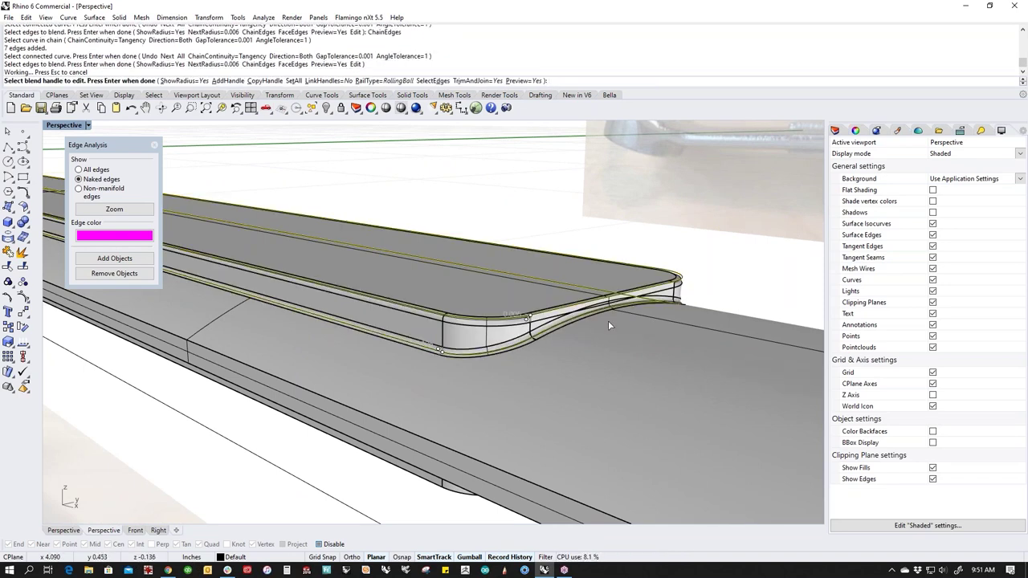
{"action": "scroll", "coordinate": [600, 313], "scroll_direction": "up", "scroll_amount": 3}
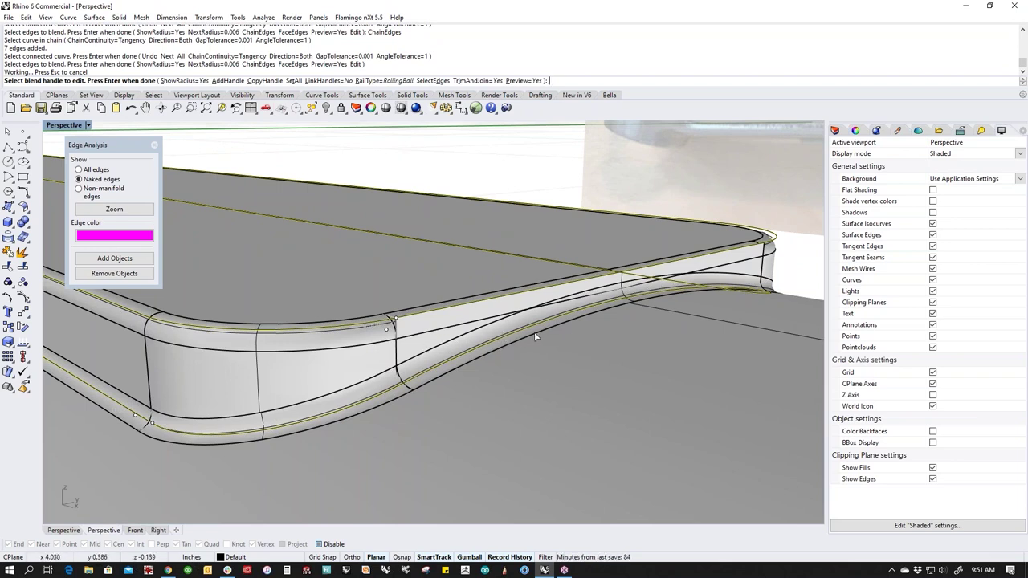
{"action": "key", "text": "Return"}
{"action": "scroll", "coordinate": [452, 336], "scroll_direction": "down", "scroll_amount": 2}
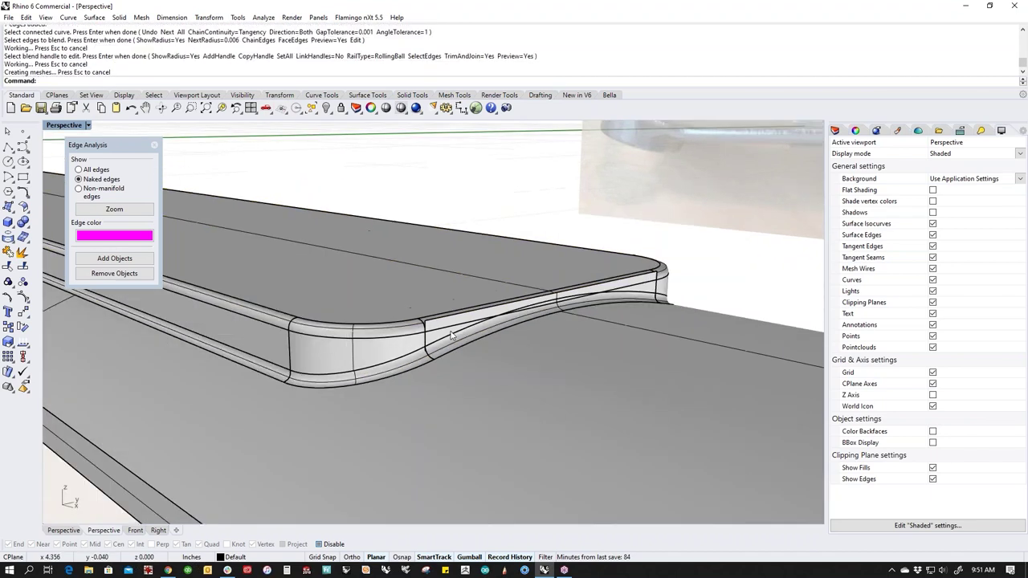
{"action": "right_click_drag", "start_coordinate": [452, 336], "coordinate": [447, 446]}
{"action": "left_click", "coordinate": [418, 440]}
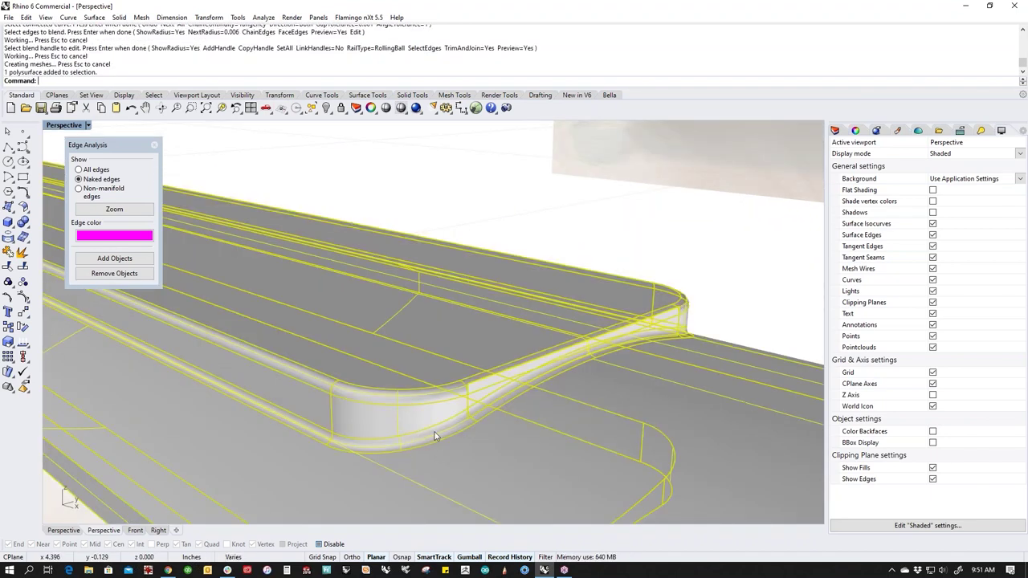
{"action": "middle_click", "coordinate": [608, 297]}
{"action": "left_click", "coordinate": [591, 258]}
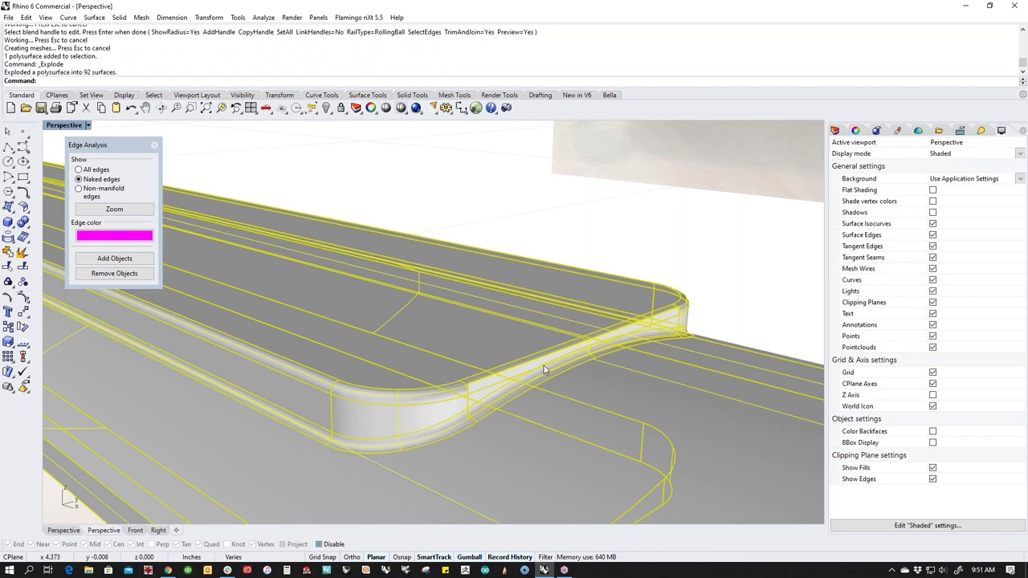
{"action": "key", "text": "ctrl+z"}
Step: Show the polysurface's naked edges and examine them on the wall at the end of the upper panel
{"action": "left_click", "coordinate": [551, 366]}
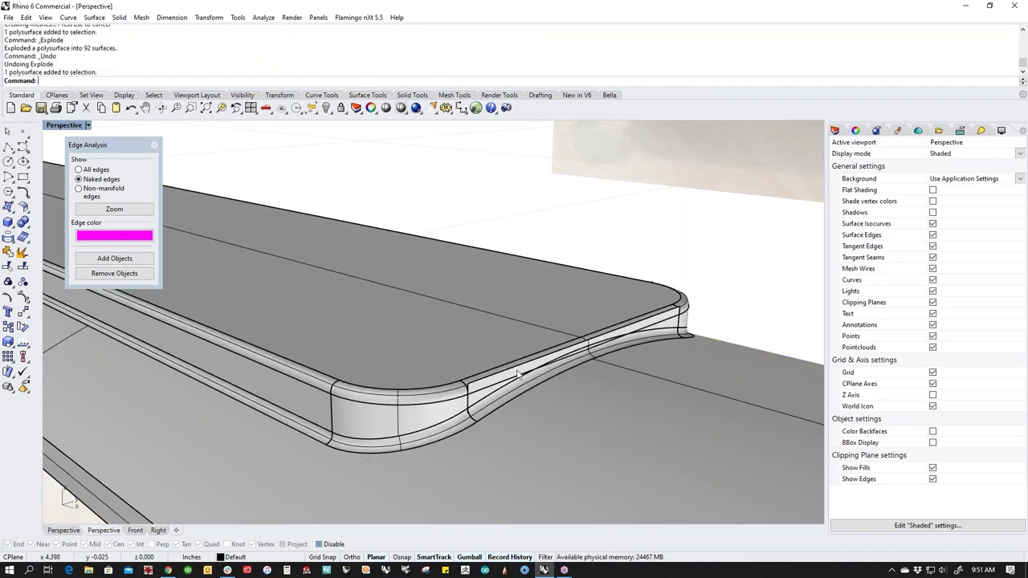
{"action": "middle_click", "coordinate": [551, 367]}
{"action": "left_click", "coordinate": [524, 377]}
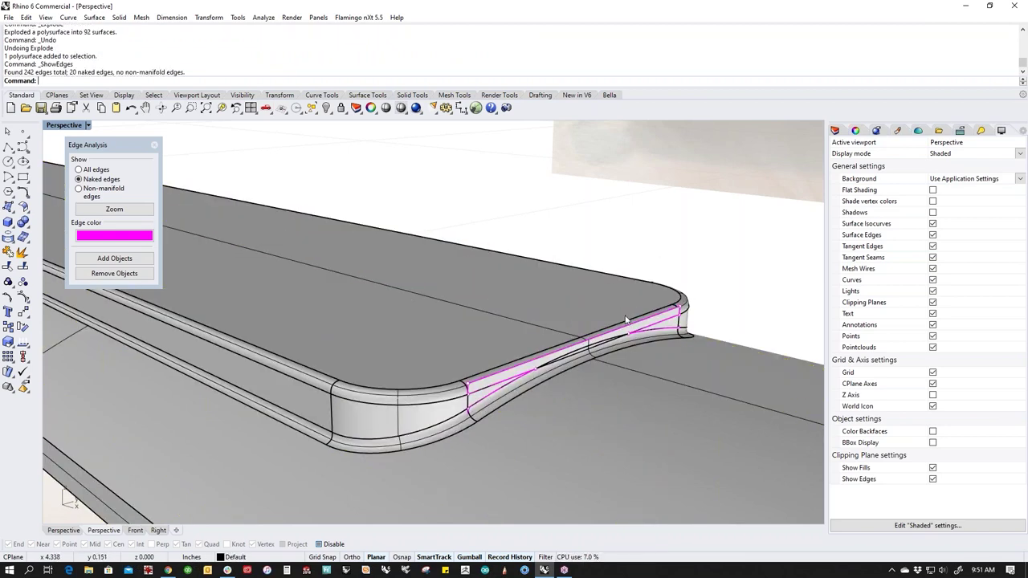
{"action": "scroll", "coordinate": [705, 366], "scroll_direction": "up", "scroll_amount": 3}
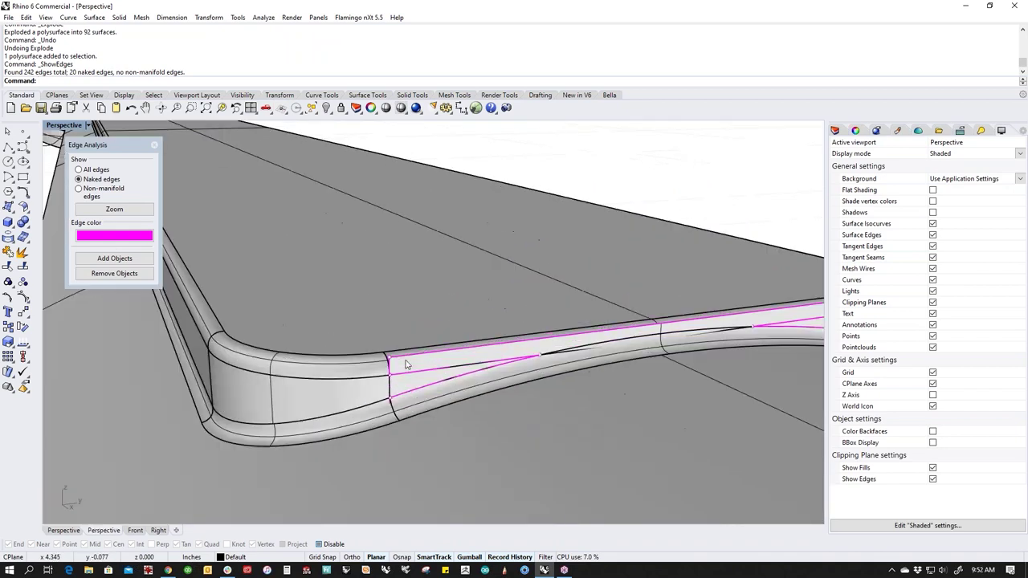
Step: Extract the wall surface at the end of the upper panel from the polysurface and delete it
{"action": "right_click_drag", "start_coordinate": [437, 377], "coordinate": [525, 347], "text": "shift"}
{"action": "middle_click", "coordinate": [525, 347]}
{"action": "right_click", "coordinate": [512, 311]}
{"action": "scroll", "coordinate": [462, 361], "scroll_direction": "down", "scroll_amount": 7}
{"action": "right_click_drag", "start_coordinate": [378, 361], "coordinate": [494, 346]}
{"action": "scroll", "coordinate": [462, 365], "scroll_direction": "up", "scroll_amount": 4}
{"action": "scroll", "coordinate": [462, 364], "scroll_direction": "up", "scroll_amount": 2}
{"action": "scroll", "coordinate": [388, 313], "scroll_direction": "down", "scroll_amount": 5}
{"action": "right_click_drag", "start_coordinate": [706, 321], "coordinate": [597, 249]}
{"action": "scroll", "coordinate": [480, 340], "scroll_direction": "up", "scroll_amount": 10}
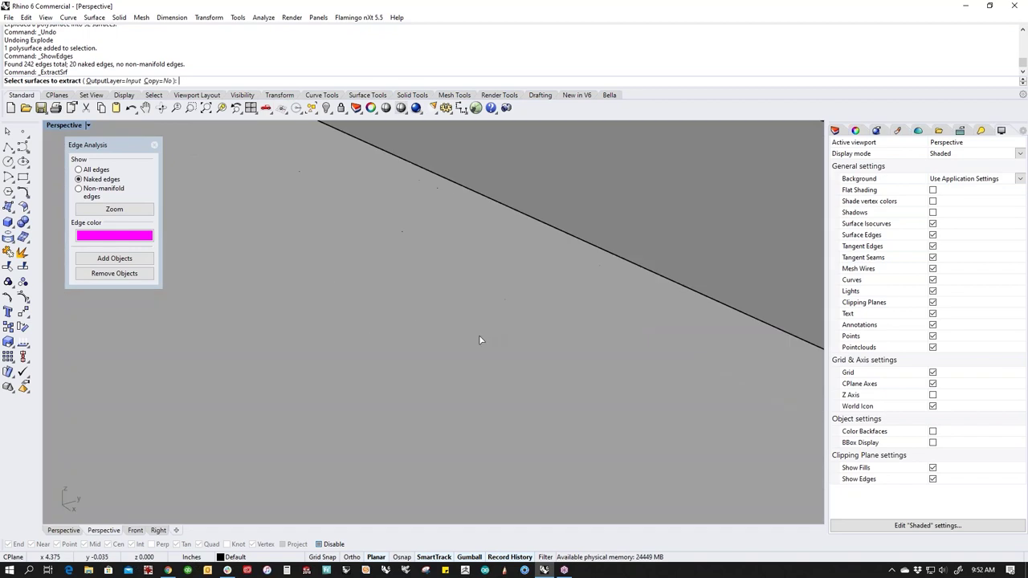
{"action": "scroll", "coordinate": [480, 340], "scroll_direction": "down", "scroll_amount": 5}
{"action": "left_click", "coordinate": [308, 394]}
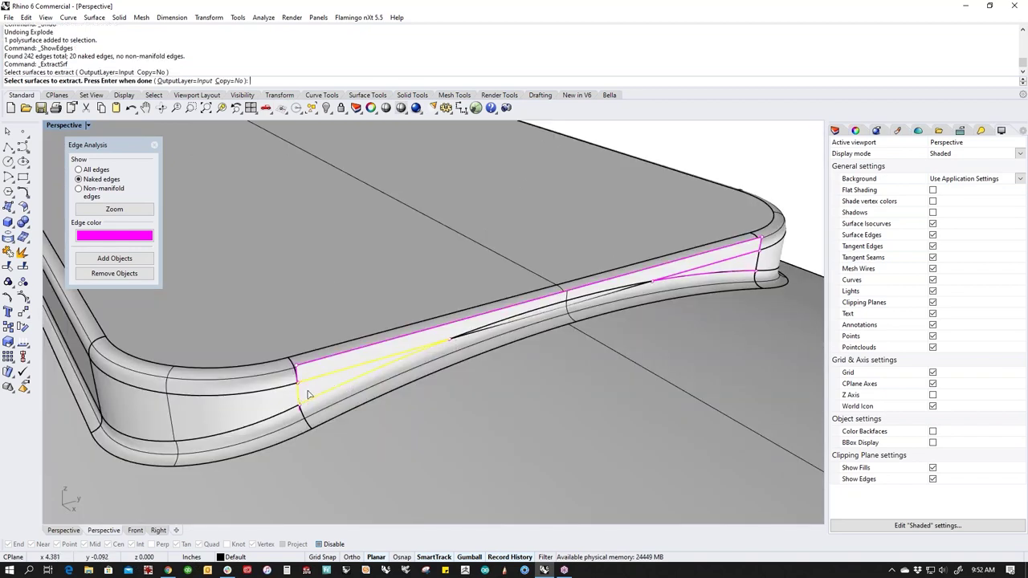
{"action": "key", "text": "Return"}
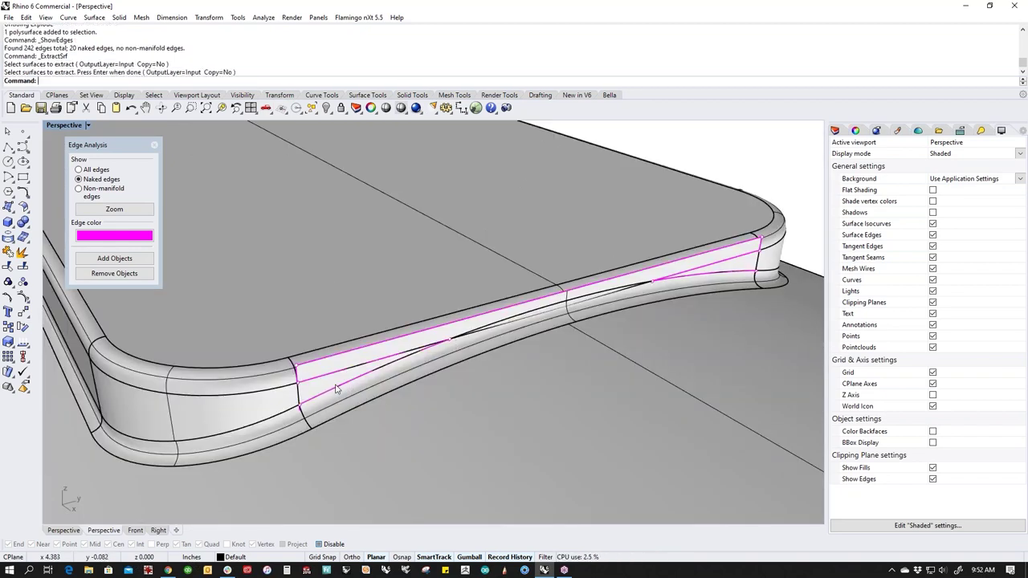
{"action": "left_click", "coordinate": [319, 369]}
{"action": "key", "text": "Delete"}
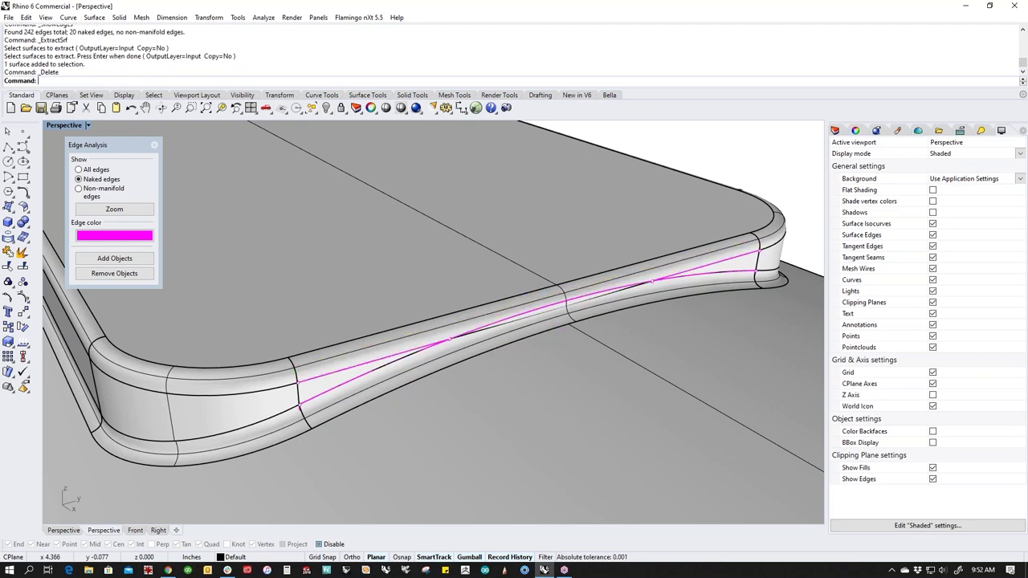
Step: Switch to wireframe display, then extract the leftover surface behind the lower blend at the panel's end and delete it
{"action": "middle_click", "coordinate": [425, 383]}
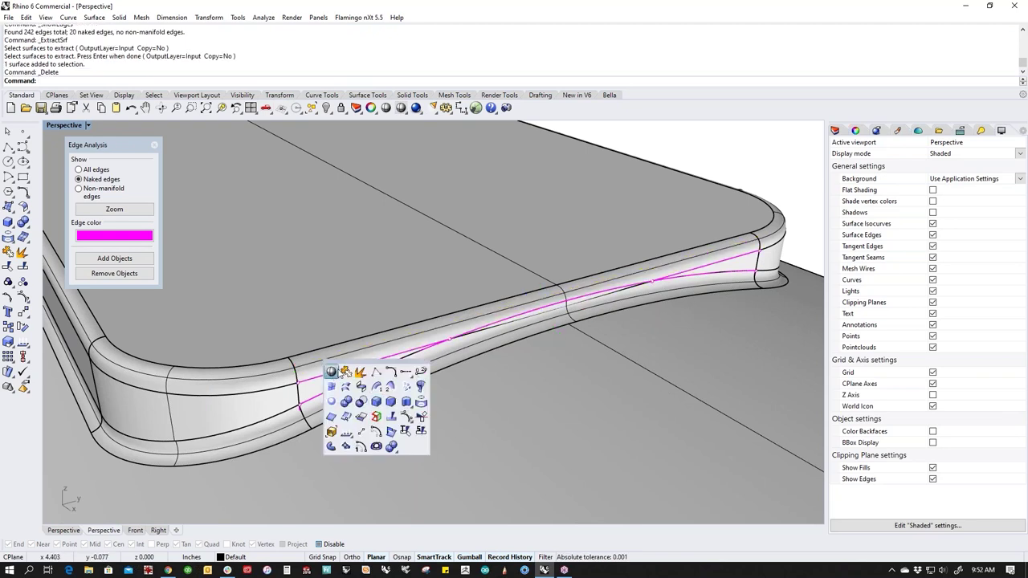
{"action": "left_click", "coordinate": [337, 374]}
{"action": "scroll", "coordinate": [305, 421], "scroll_direction": "down", "scroll_amount": 4}
{"action": "scroll", "coordinate": [308, 416], "scroll_direction": "up", "scroll_amount": 4}
{"action": "scroll", "coordinate": [309, 408], "scroll_direction": "down", "scroll_amount": 2}
{"action": "right_click", "coordinate": [298, 424]}
{"action": "middle_click", "coordinate": [296, 381]}
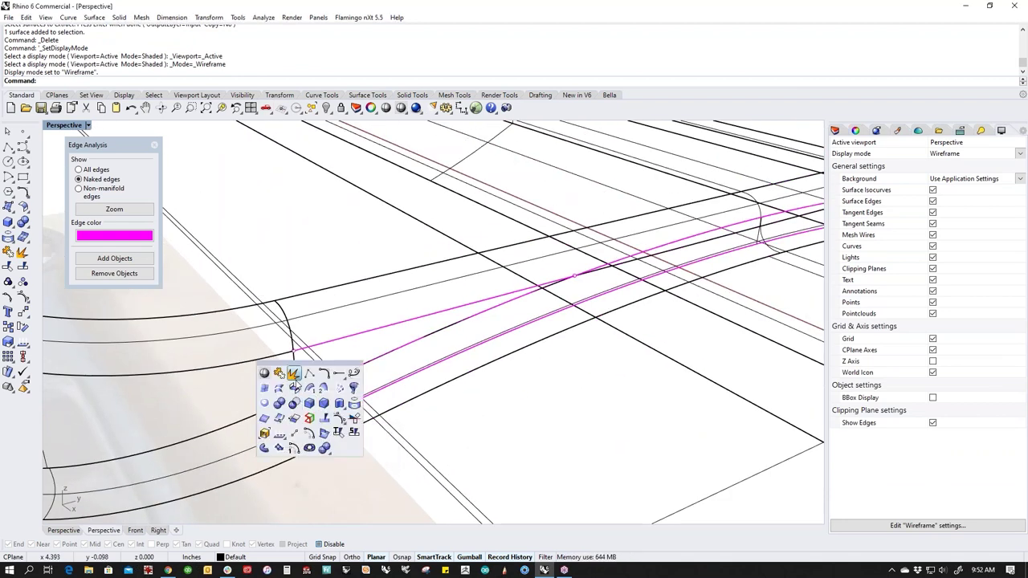
{"action": "left_click", "coordinate": [294, 374]}
{"action": "left_click", "coordinate": [302, 421]}
{"action": "key", "text": "Return"}
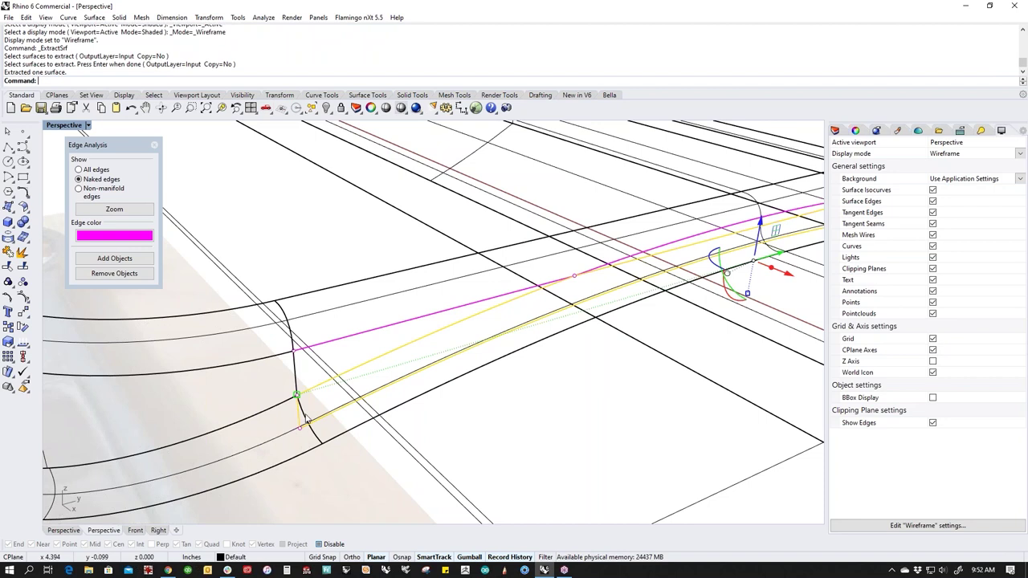
{"action": "key", "text": "Delete"}
Step: Return to shaded display and examine where the upper and lower blend edges cross at the panel's end
{"action": "scroll", "coordinate": [381, 346], "scroll_direction": "down", "scroll_amount": 5}
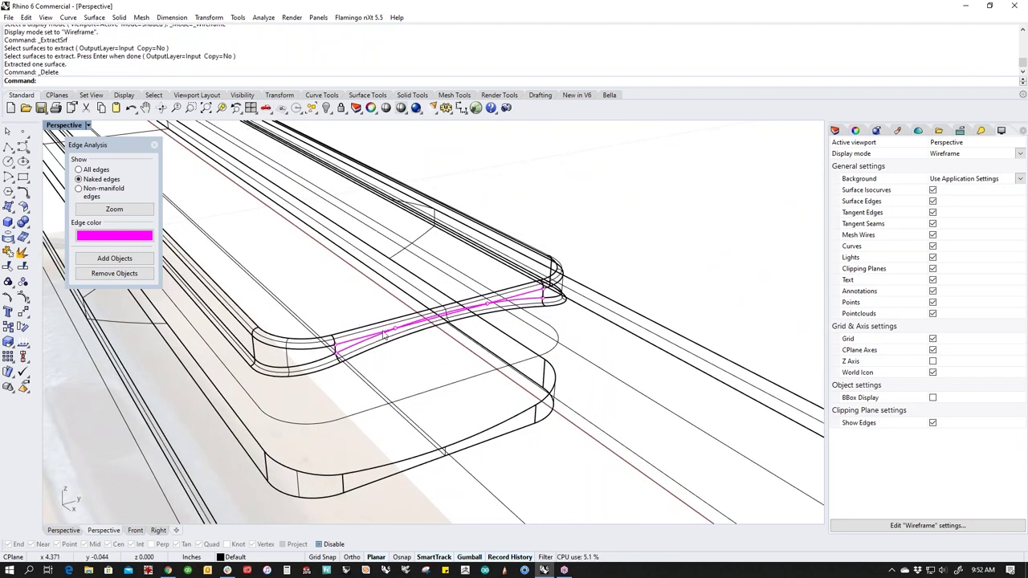
{"action": "scroll", "coordinate": [383, 336], "scroll_direction": "up", "scroll_amount": 5}
{"action": "mouse_move", "coordinate": [511, 326]}
{"action": "right_mouse_down", "text": "shift"}
{"action": "mouse_move", "coordinate": [477, 334]}
{"action": "mouse_move", "coordinate": [491, 340]}
{"action": "mouse_move", "coordinate": [504, 307]}
{"action": "right_mouse_up", "text": "shift"}
{"action": "right_click_drag", "start_coordinate": [388, 321], "coordinate": [440, 309], "text": "shift"}
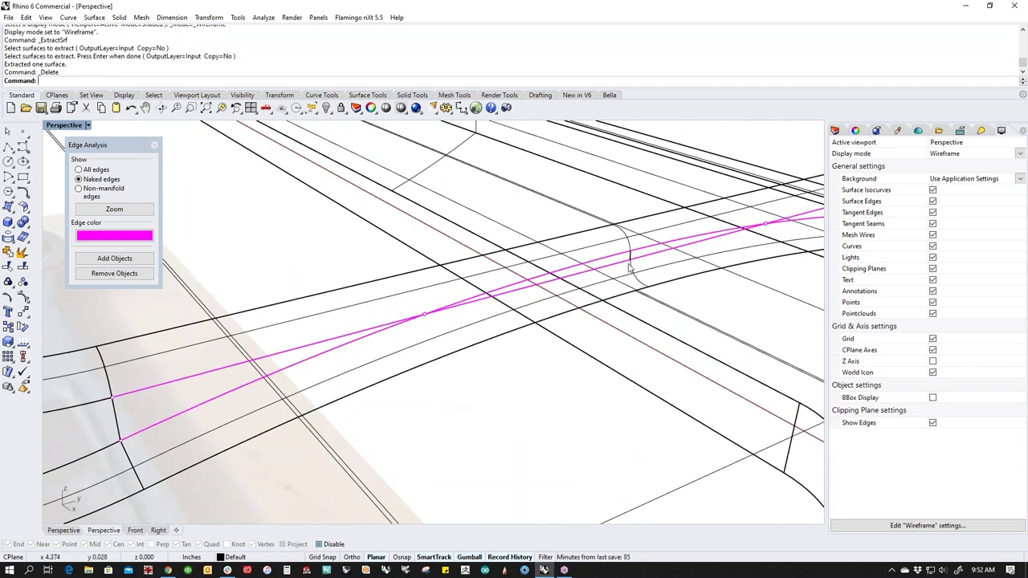
{"action": "middle_click", "coordinate": [569, 269]}
{"action": "left_click", "coordinate": [522, 241]}
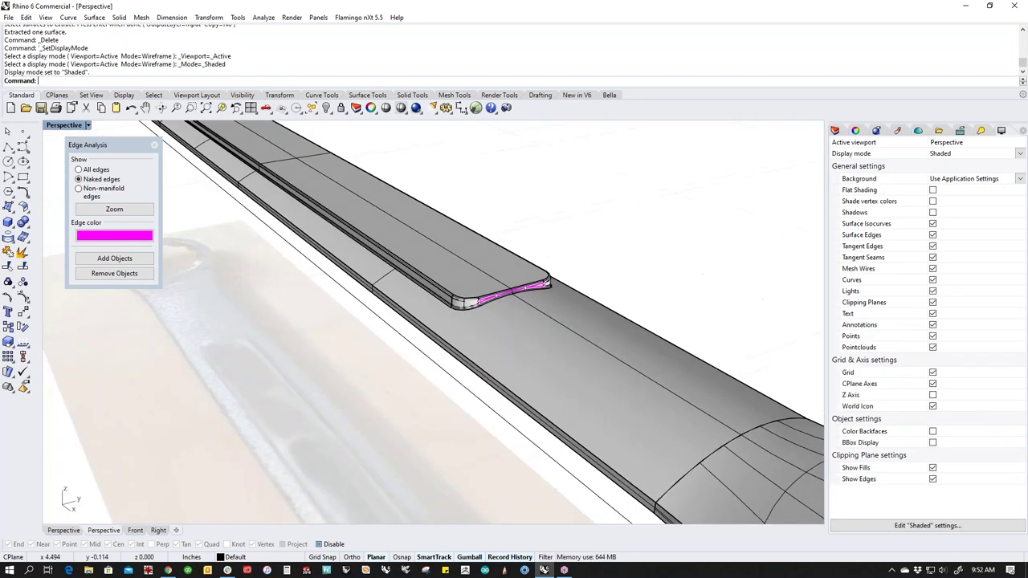
{"action": "scroll", "coordinate": [426, 405], "scroll_direction": "up", "scroll_amount": 6}
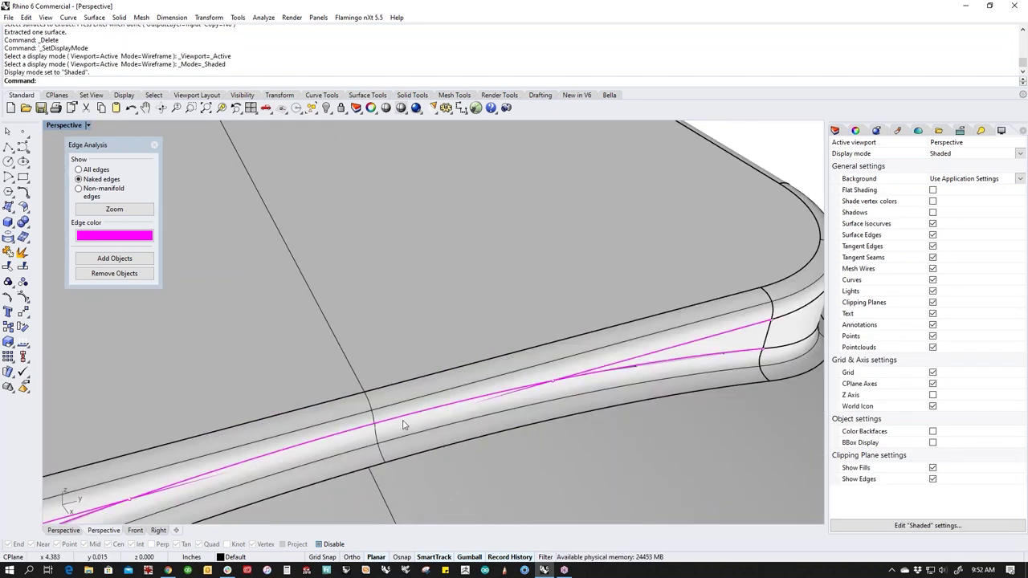
{"action": "scroll", "coordinate": [408, 418], "scroll_direction": "down", "scroll_amount": 3}
{"action": "scroll", "coordinate": [445, 337], "scroll_direction": "down", "scroll_amount": 5}
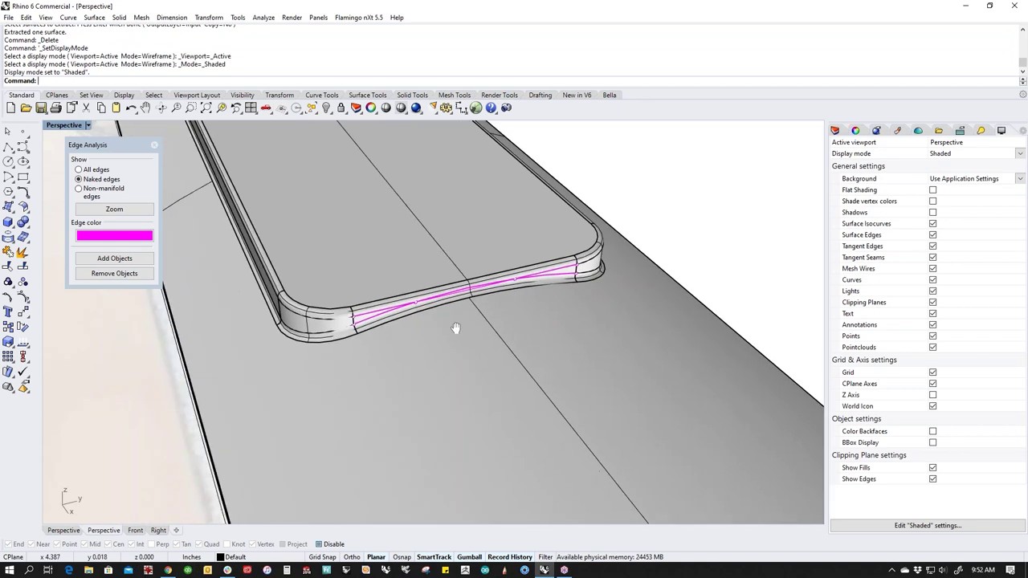
{"action": "scroll", "coordinate": [450, 323], "scroll_direction": "up", "scroll_amount": 5}
{"action": "scroll", "coordinate": [436, 312], "scroll_direction": "down", "scroll_amount": 5}
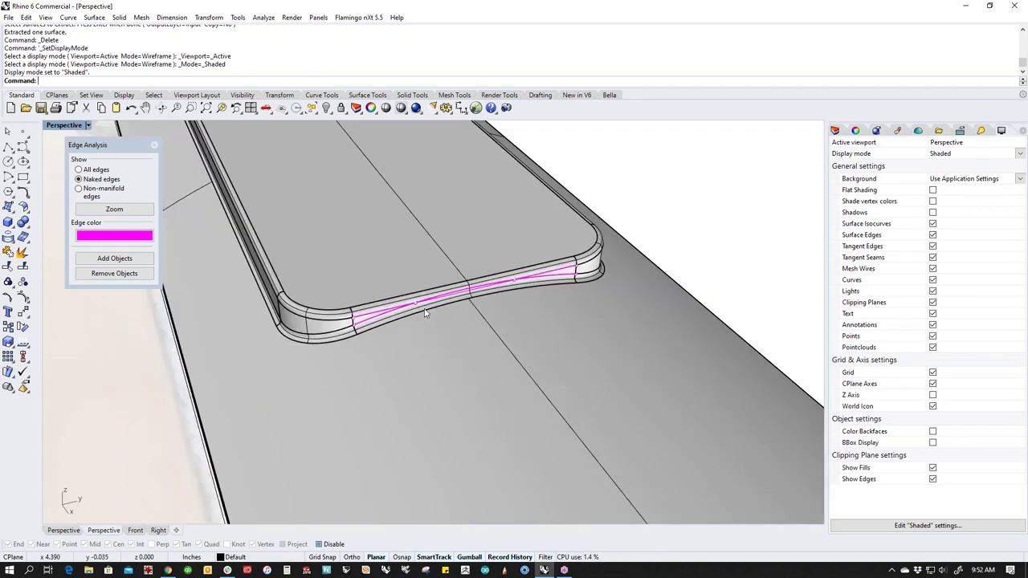
Step: Try to trim the overlap between the two blend surfaces at the panel's end, using a blend edge as the cutting curve
{"action": "scroll", "coordinate": [425, 313], "scroll_direction": "up", "scroll_amount": 4}
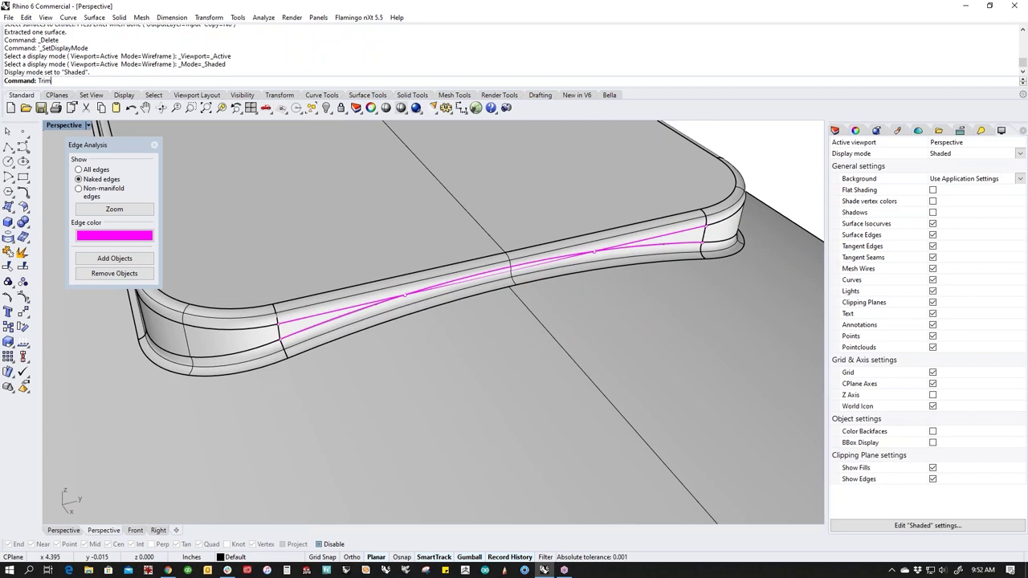
{"action": "key", "text": "Return"}
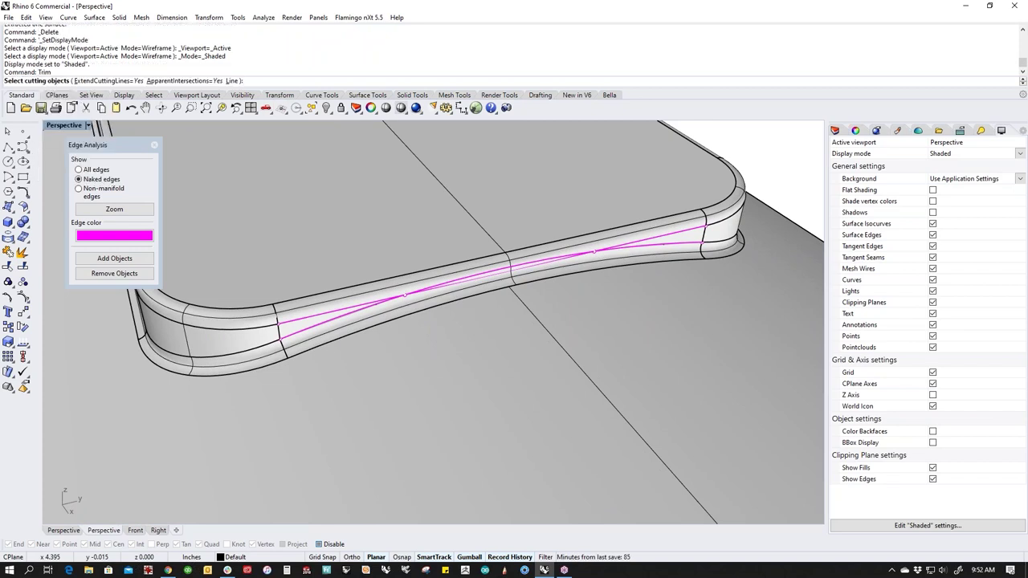
{"action": "type", "text": "crv"}
{"action": "key", "text": "Return"}
{"action": "left_click", "coordinate": [475, 283]}
{"action": "key", "text": "Return"}
{"action": "left_click", "coordinate": [476, 283]}
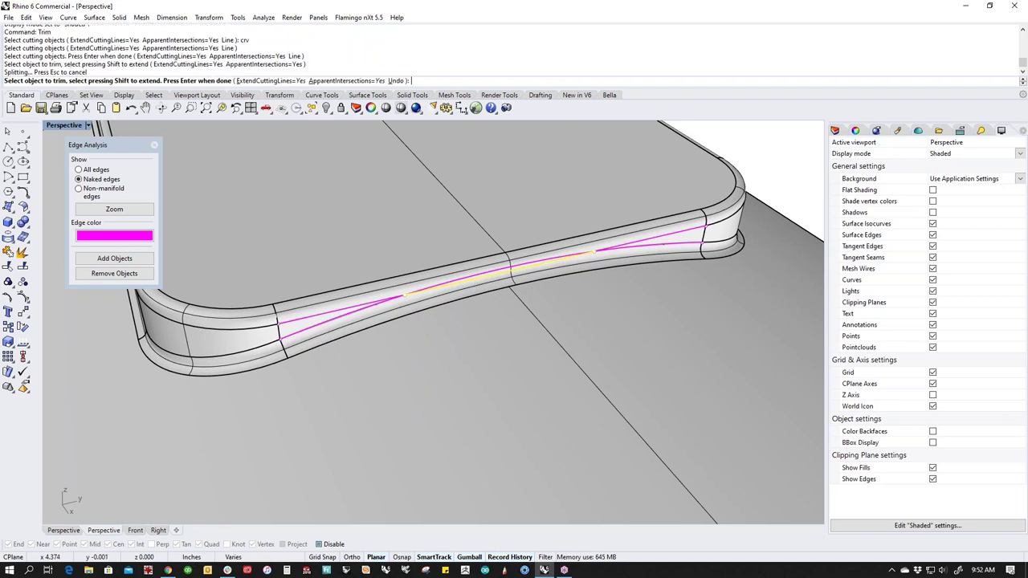
{"action": "key", "text": "Return"}
Step: Extract the upper and lower blend surfaces across the panel's end from the polysurface
{"action": "middle_click", "coordinate": [480, 277]}
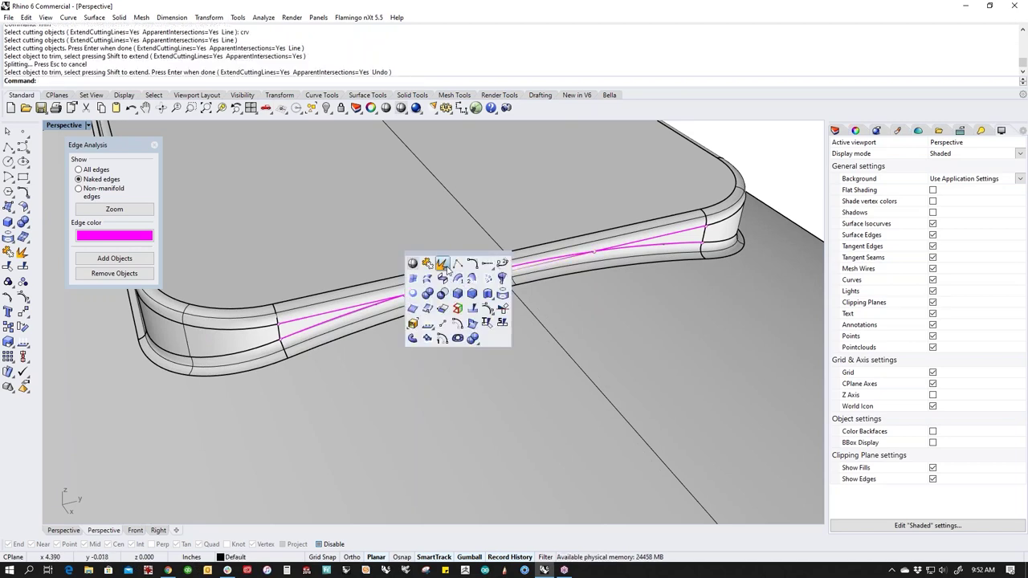
{"action": "left_click", "coordinate": [443, 267]}
{"action": "left_click", "coordinate": [385, 310]}
{"action": "left_click", "coordinate": [392, 295]}
{"action": "key", "text": "Return"}
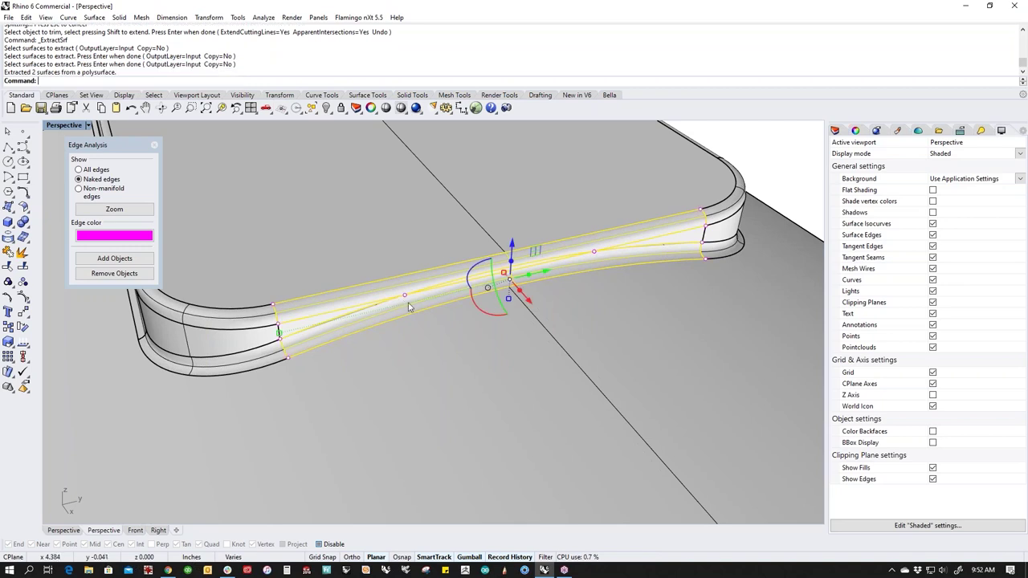
{"action": "key", "text": "Escape"}
Step: Try to trim the overlapping middle portions of the two extracted blend surfaces with a blend edge curve as the cutter
{"action": "key", "text": "Return"}
{"action": "type", "text": "crv"}
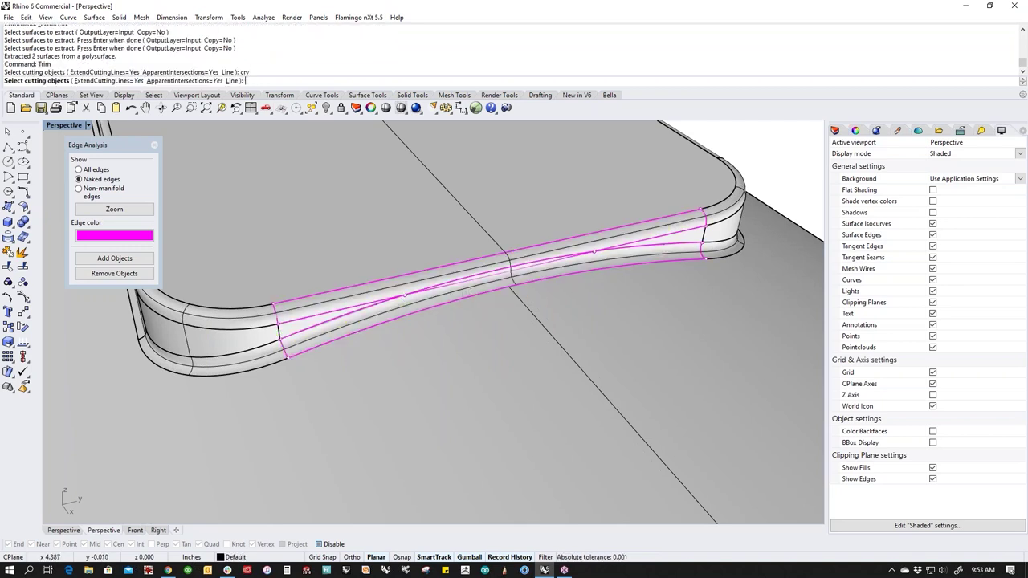
{"action": "left_click", "coordinate": [467, 284]}
{"action": "key", "text": "Return"}
{"action": "left_click", "coordinate": [474, 279]}
{"action": "left_click", "coordinate": [480, 279]}
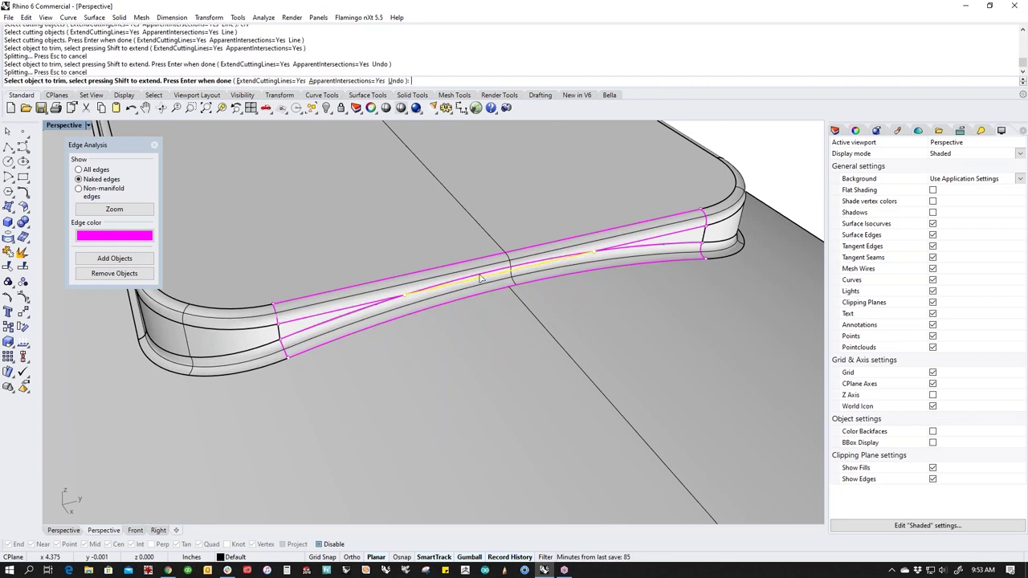
{"action": "key", "text": "Return"}
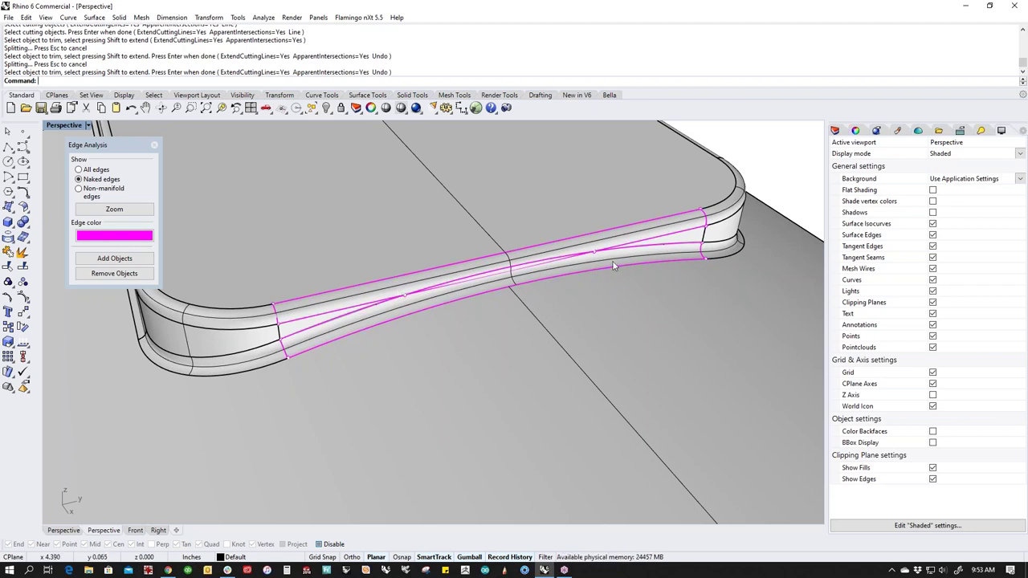
Step: In the Top view, draw two horizontal lines from their midpoints at the two points where the blend edges cross
{"action": "key", "text": "Return"}
{"action": "scroll", "coordinate": [487, 378], "scroll_direction": "down", "scroll_amount": 8}
{"action": "right_click_drag", "start_coordinate": [730, 429], "coordinate": [576, 340]}
{"action": "scroll", "coordinate": [556, 329], "scroll_direction": "up", "scroll_amount": 10}
{"action": "scroll", "coordinate": [534, 343], "scroll_direction": "up", "scroll_amount": 5}
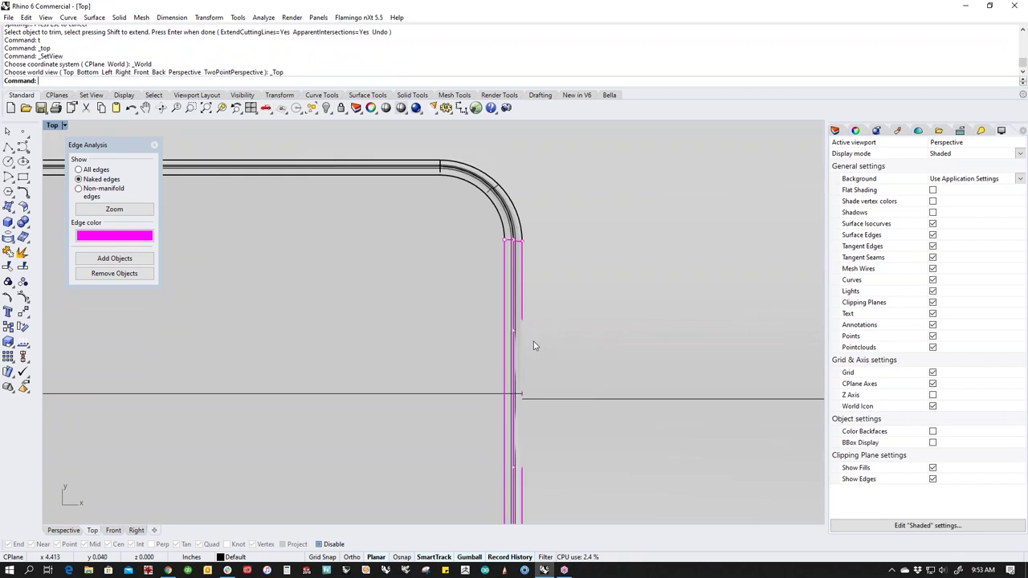
{"action": "left_click", "coordinate": [14, 152]}
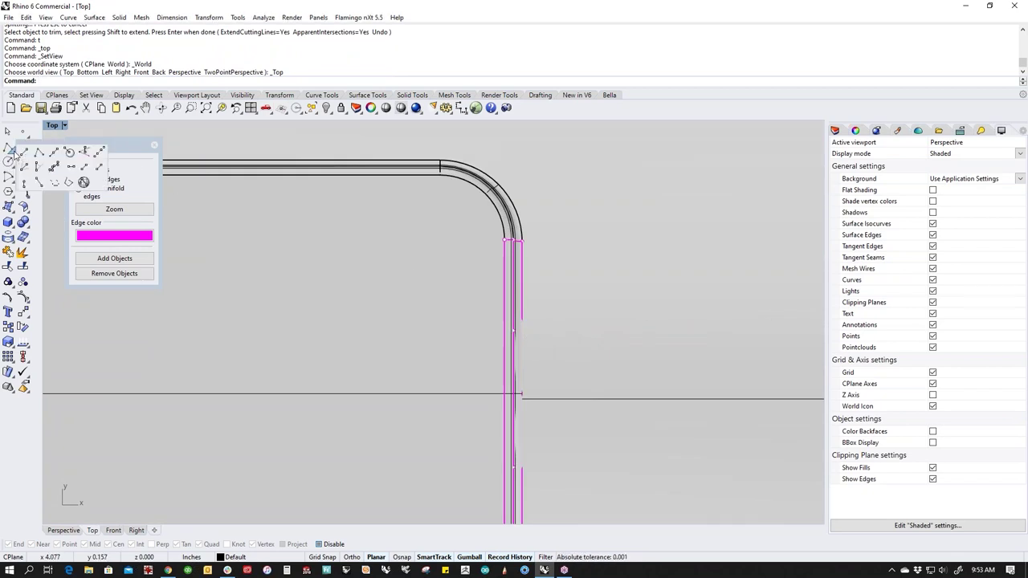
{"action": "left_click", "coordinate": [52, 153]}
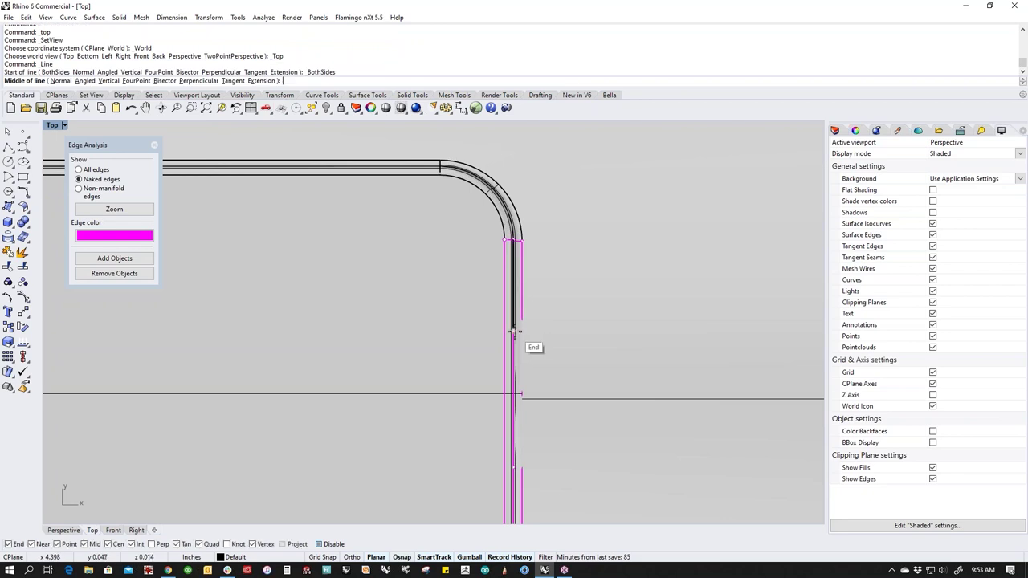
{"action": "left_click", "coordinate": [512, 330]}
{"action": "left_click", "coordinate": [569, 330]}
{"action": "key", "text": "Return"}
{"action": "left_click", "coordinate": [514, 467]}
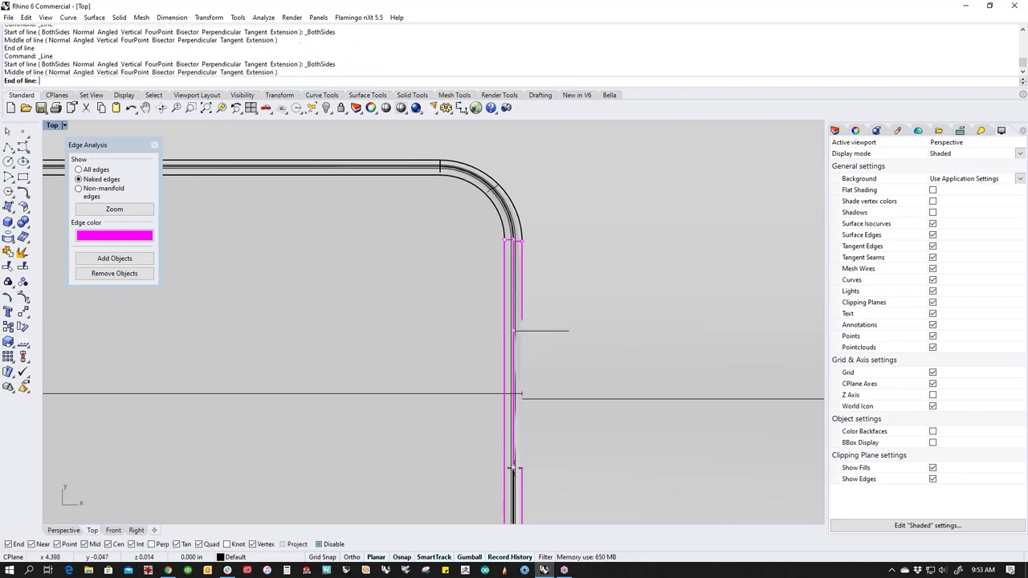
{"action": "left_click", "coordinate": [555, 467]}
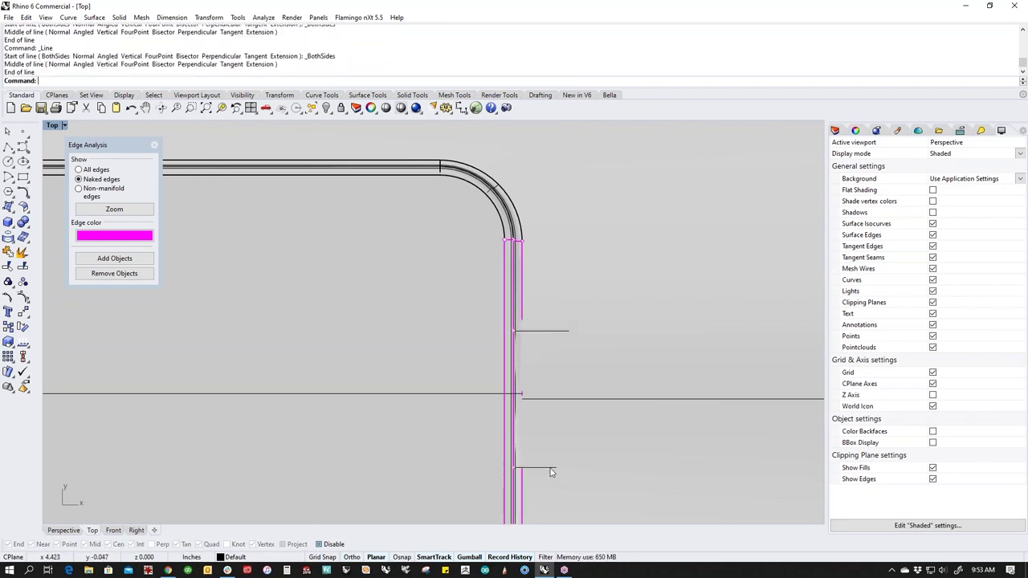
Step: Try to trim the end surfaces between the two horizontal lines, working in wireframe display
{"action": "middle_click", "coordinate": [552, 471]}
{"action": "left_click", "coordinate": [518, 441]}
{"action": "left_click", "coordinate": [556, 330]}
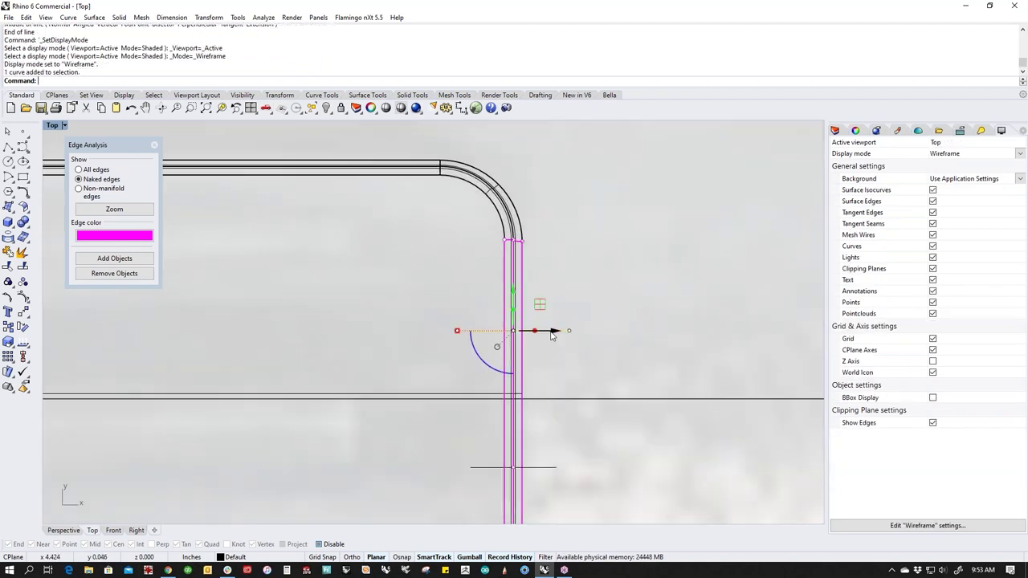
{"action": "left_click", "coordinate": [545, 470]}
{"action": "scroll", "coordinate": [537, 467], "scroll_direction": "up", "scroll_amount": 5}
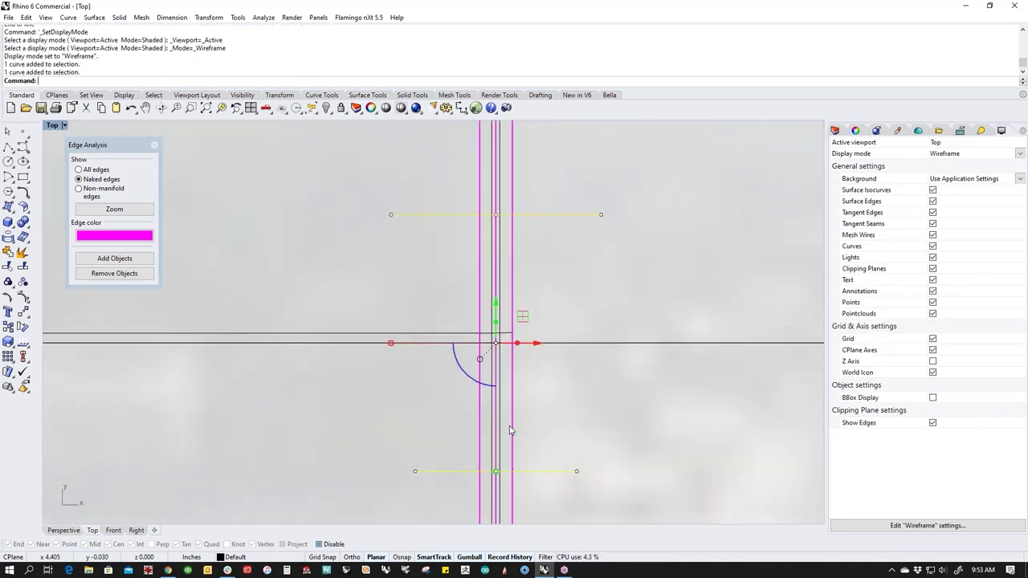
{"action": "key", "text": "ctrl+t"}
{"action": "scroll", "coordinate": [503, 416], "scroll_direction": "up", "scroll_amount": 6}
{"action": "left_click_drag", "start_coordinate": [506, 414], "coordinate": [462, 427]}
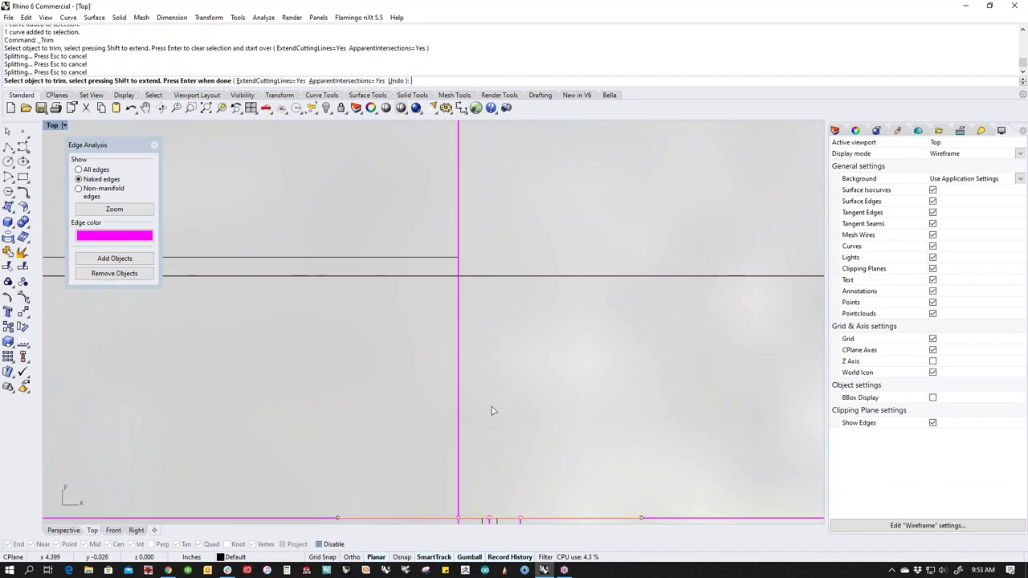
{"action": "scroll", "coordinate": [493, 409], "scroll_direction": "down", "scroll_amount": 2}
{"action": "key", "text": "ctrl+z"}
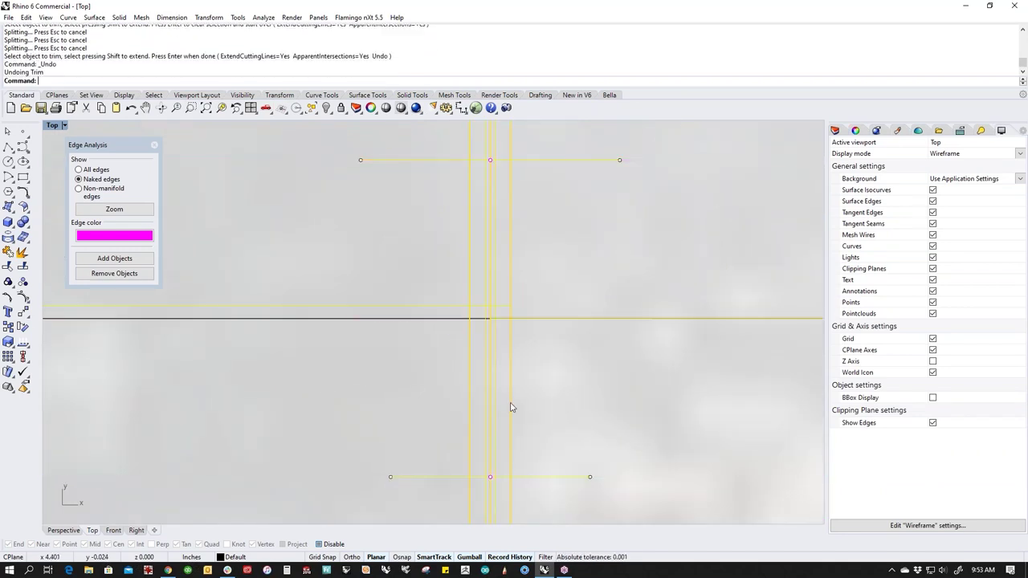
{"action": "key", "text": "Escape"}
Step: Try to extract the narrow end wall between the two blends from the polysurface in the Top view
{"action": "middle_click", "coordinate": [503, 406]}
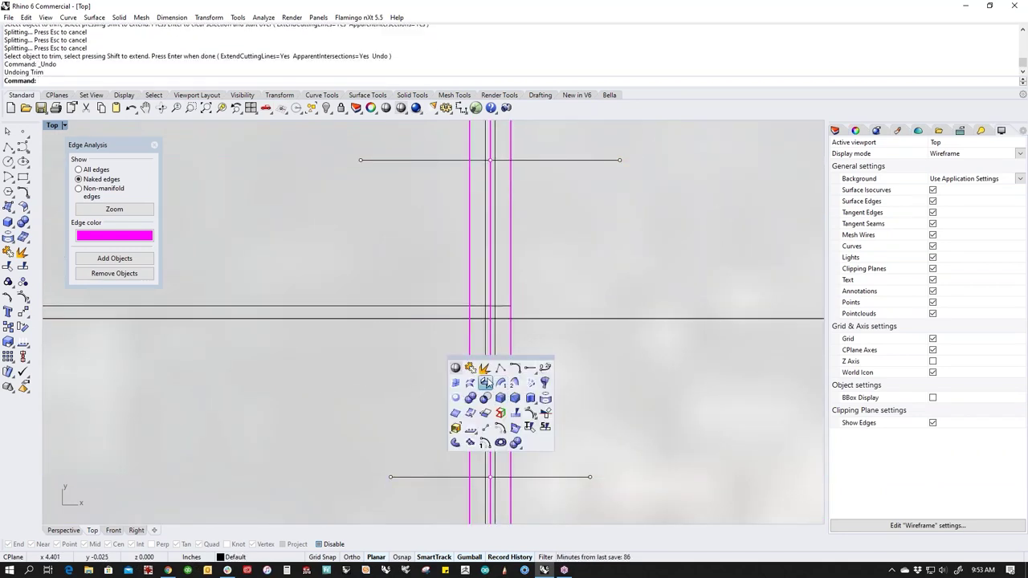
{"action": "left_click", "coordinate": [486, 383]}
{"action": "left_click", "coordinate": [482, 399]}
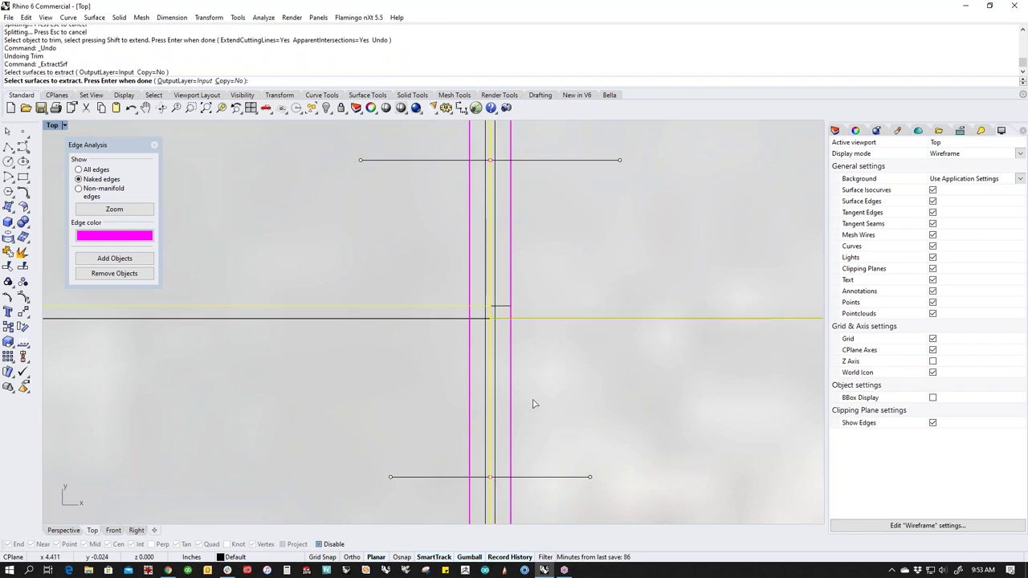
{"action": "scroll", "coordinate": [525, 376], "scroll_direction": "down", "scroll_amount": 3}
{"action": "key", "text": "Return"}
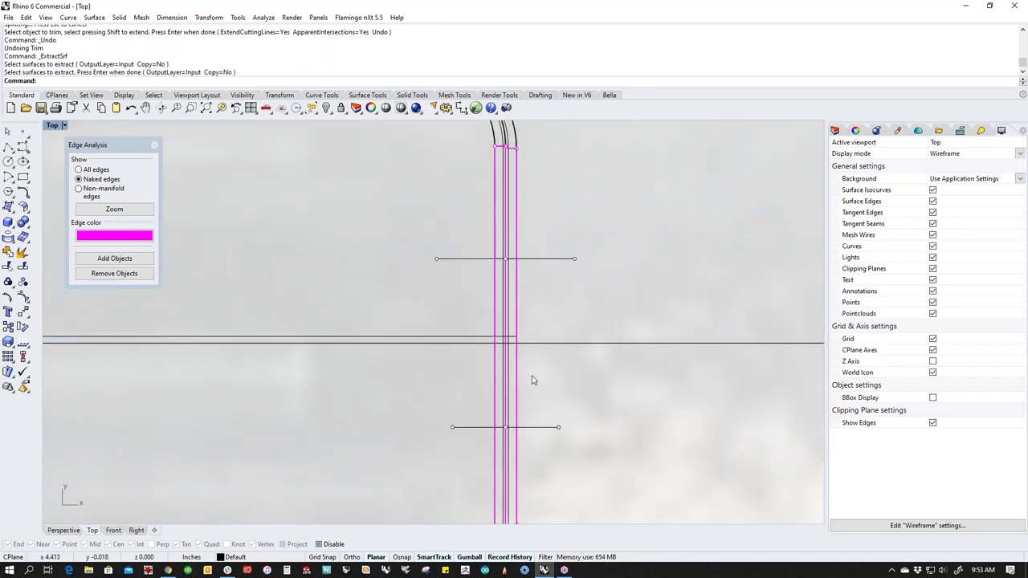
Step: In the Perspective view, extract the two tapered wall surfaces between the upper and lower blends at the panel's end
{"action": "key", "text": "ctrl+F4"}
{"action": "right_click_drag", "start_coordinate": [599, 299], "coordinate": [575, 499], "text": "shift"}
{"action": "scroll", "coordinate": [479, 375], "scroll_direction": "up", "scroll_amount": 8}
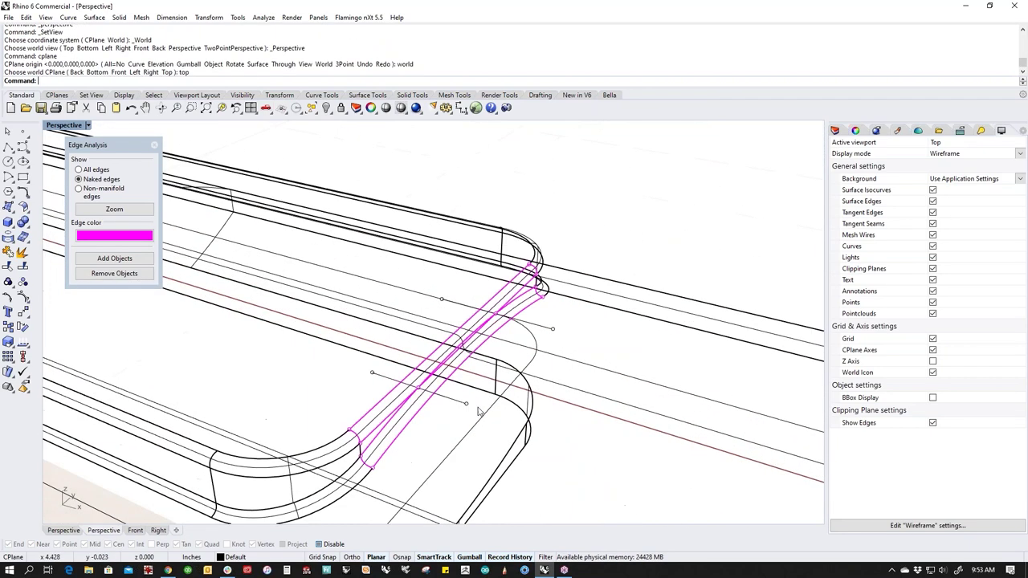
{"action": "left_click", "coordinate": [384, 444]}
{"action": "scroll", "coordinate": [377, 448], "scroll_direction": "up", "scroll_amount": 2}
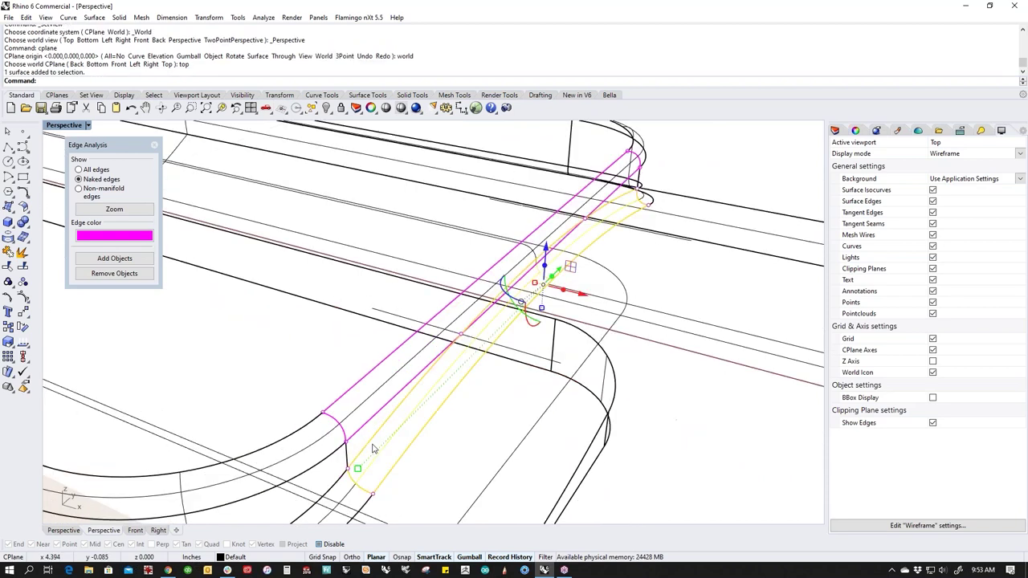
{"action": "key", "text": "Escape"}
{"action": "left_click_drag", "start_coordinate": [391, 367], "coordinate": [379, 432]}
{"action": "key", "text": "Escape"}
{"action": "middle_click", "coordinate": [399, 425]}
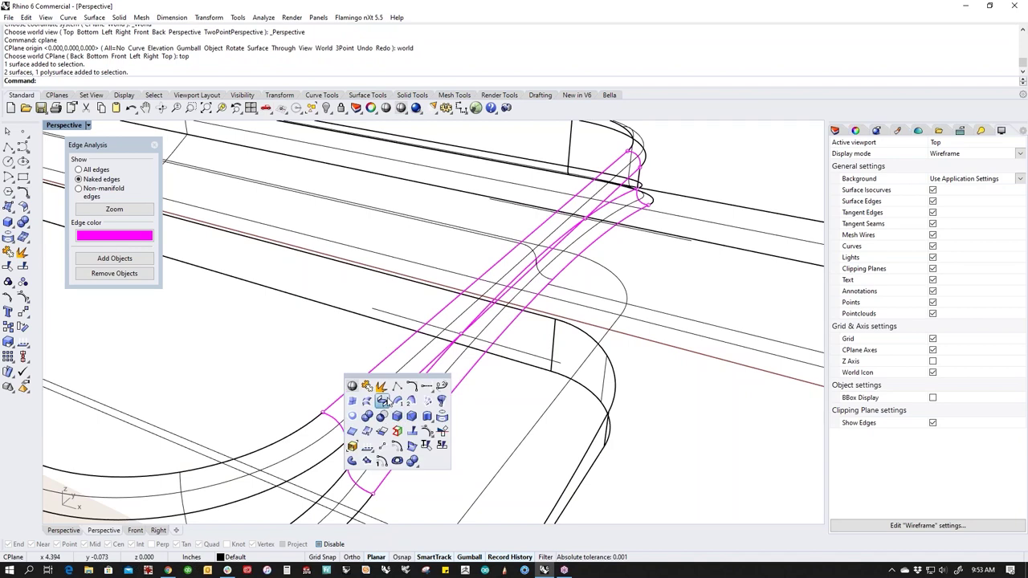
{"action": "left_click", "coordinate": [387, 389]}
{"action": "left_click", "coordinate": [393, 426]}
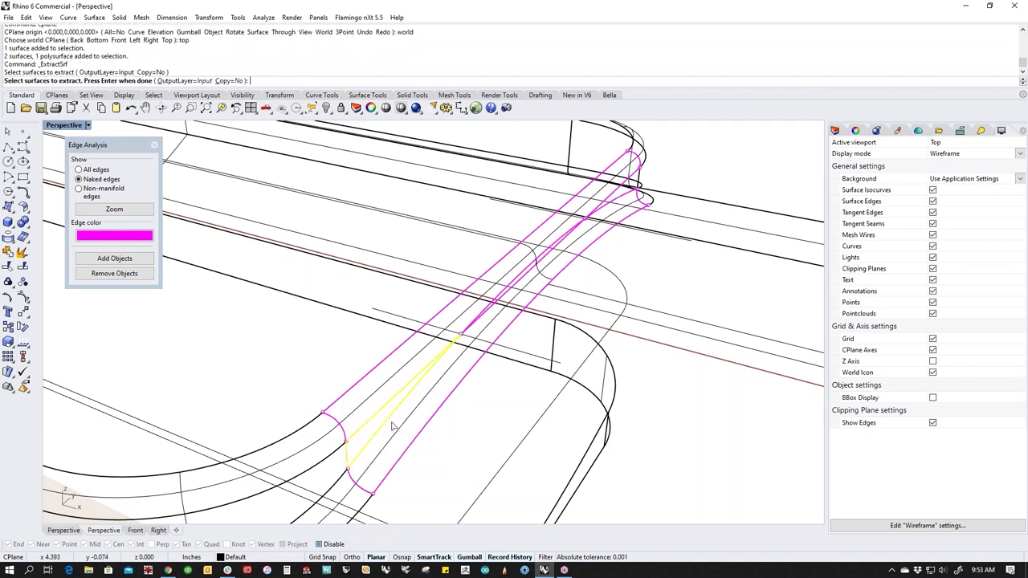
{"action": "right_click_drag", "start_coordinate": [643, 375], "coordinate": [514, 371]}
{"action": "right_click_drag", "start_coordinate": [281, 344], "coordinate": [385, 381], "text": "shift"}
{"action": "left_click", "coordinate": [391, 355]}
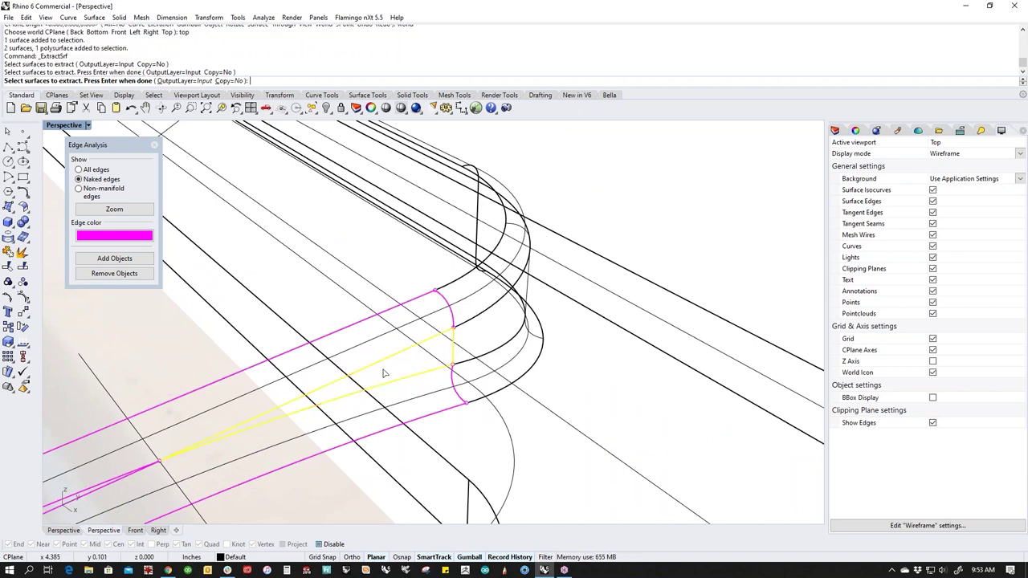
{"action": "key", "text": "Return"}
Step: Isolate the two blend surfaces, the two extracted walls and the two cutting lines by hiding everything else
{"action": "left_click", "coordinate": [393, 344]}
{"action": "left_click", "coordinate": [414, 401]}
{"action": "right_click_drag", "start_coordinate": [413, 399], "coordinate": [373, 403]}
{"action": "left_click", "coordinate": [312, 453], "text": "shift"}
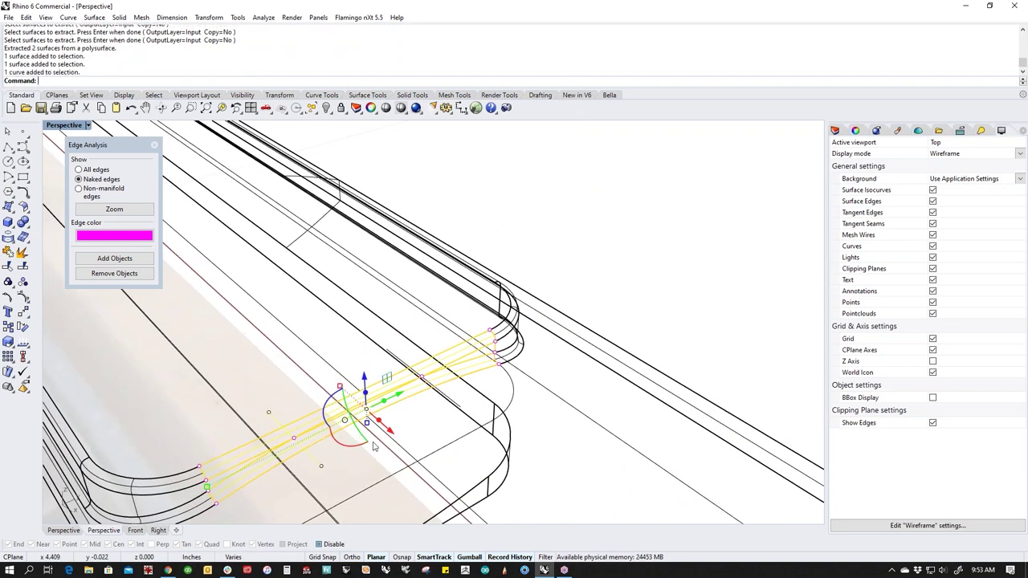
{"action": "left_click", "coordinate": [449, 416]}
{"action": "type", "text": "ii"}
{"action": "key", "text": "Return"}
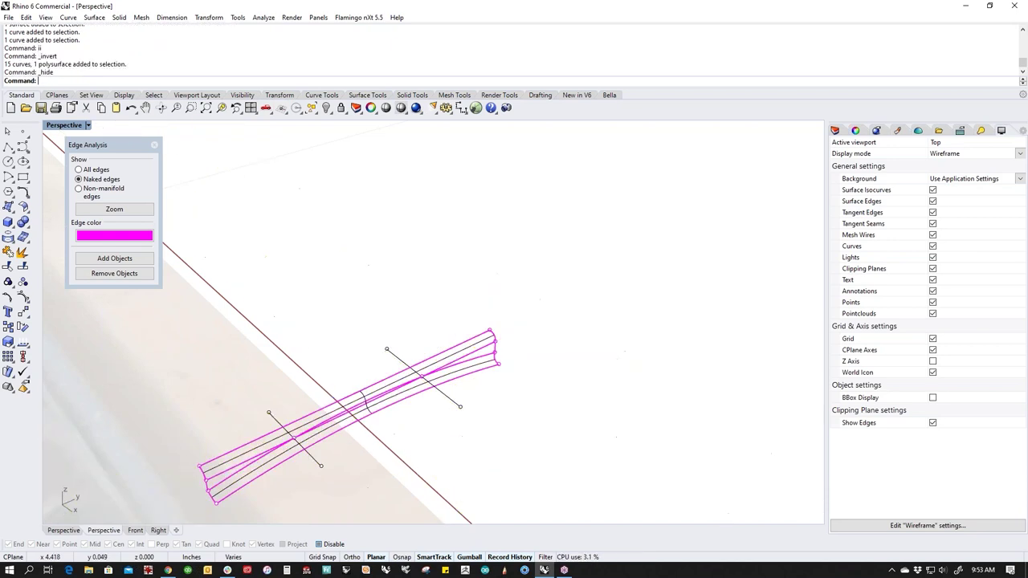
Step: In the Top view, trim away the middle of the isolated surfaces between the two horizontal cutting lines
{"action": "type", "text": "t"}
{"action": "key", "text": "Return"}
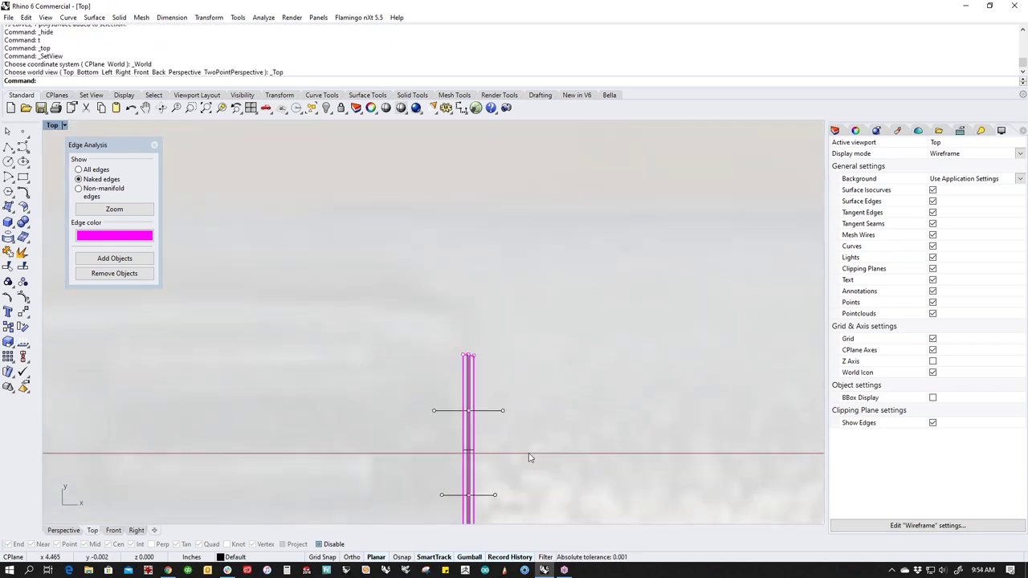
{"action": "right_click_drag", "start_coordinate": [529, 457], "coordinate": [523, 358]}
{"action": "left_click_drag", "start_coordinate": [532, 296], "coordinate": [503, 419]}
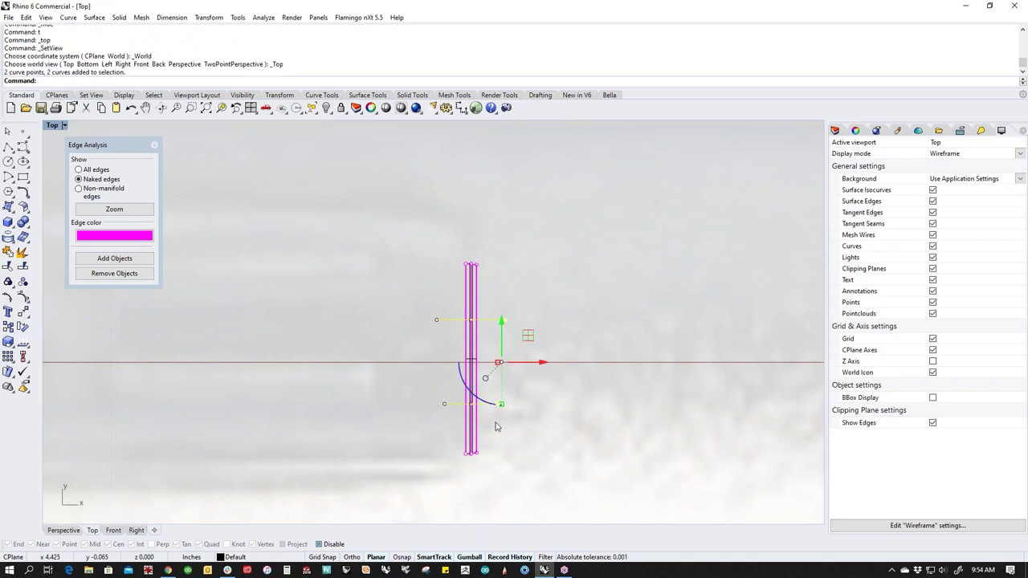
{"action": "key", "text": "ctrl+t"}
{"action": "scroll", "coordinate": [479, 399], "scroll_direction": "up", "scroll_amount": 6}
{"action": "left_click_drag", "start_coordinate": [498, 325], "coordinate": [423, 339]}
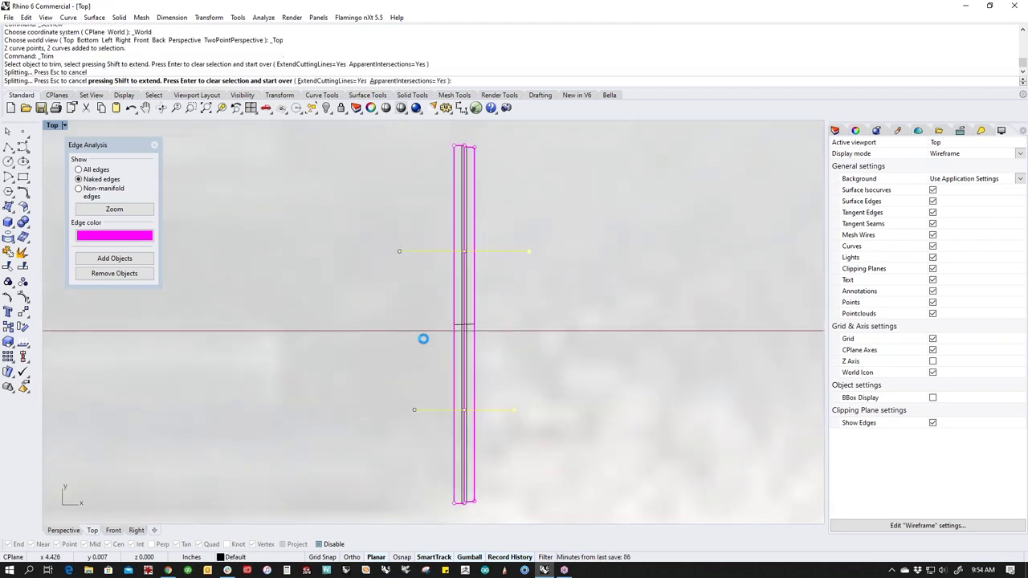
{"action": "key", "text": "Return"}
{"action": "key", "text": "Escape"}
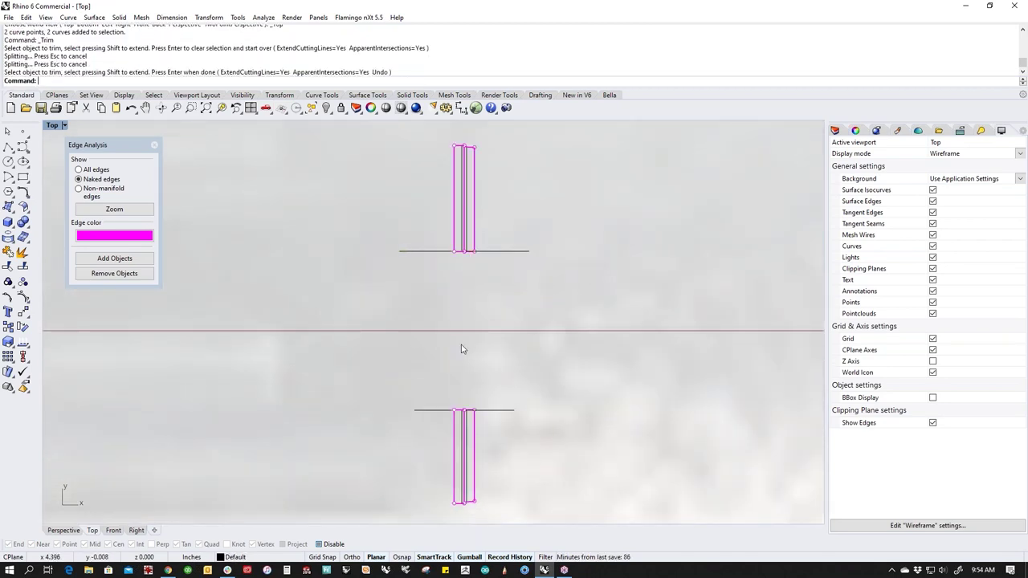
Step: Join the three remaining surfaces on each side of the gap into one polysurface per side
{"action": "type", "text": "p"}
{"action": "key", "text": "Return"}
{"action": "scroll", "coordinate": [431, 217], "scroll_direction": "up", "scroll_amount": 6}
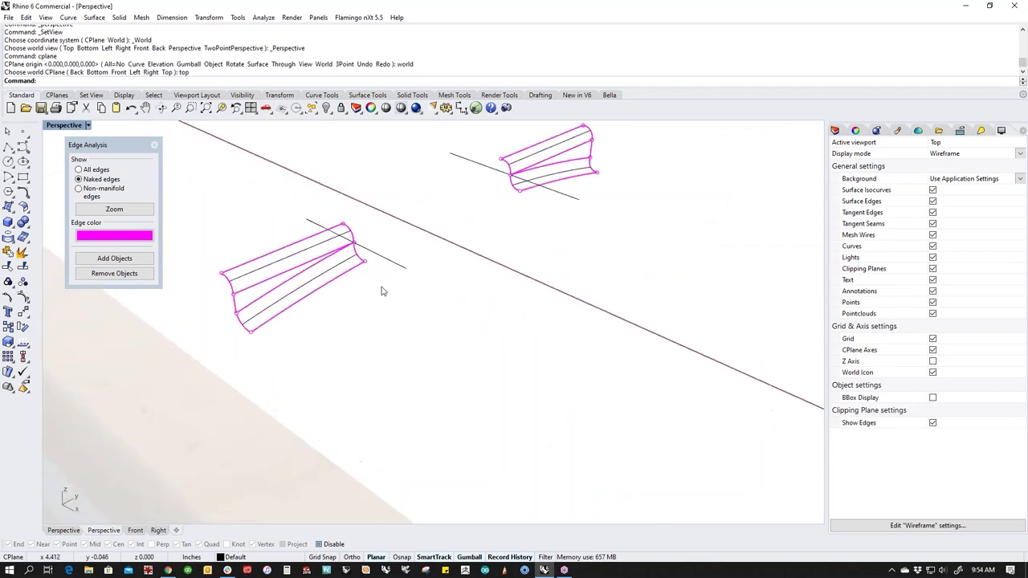
{"action": "left_click_drag", "start_coordinate": [207, 252], "coordinate": [401, 422]}
{"action": "left_click_drag", "start_coordinate": [493, 138], "coordinate": [637, 290]}
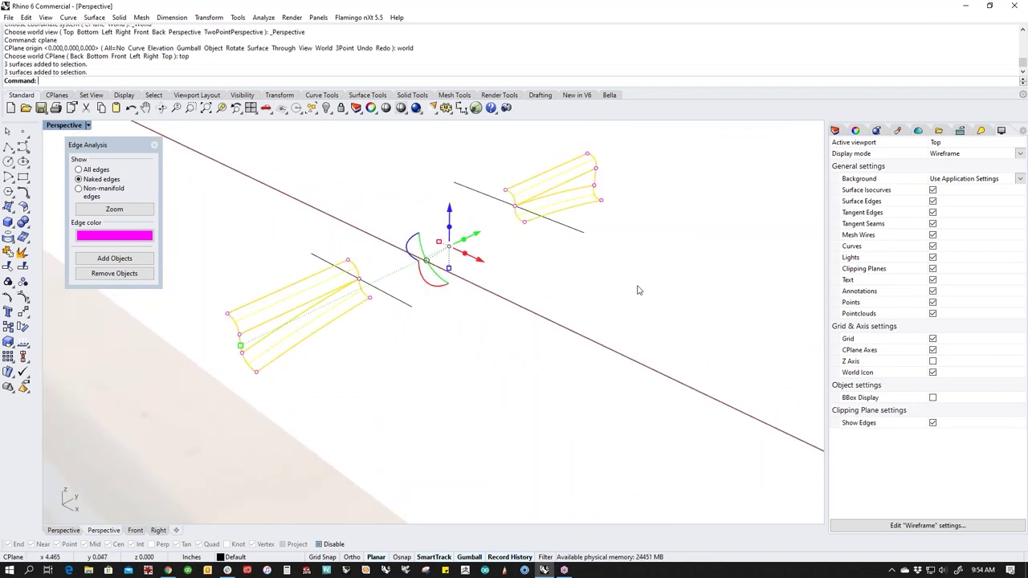
{"action": "type", "text": "j"}
{"action": "key", "text": "Return"}
{"action": "key", "text": "Escape"}
Step: Show all hidden objects again around the two joined end pieces
{"action": "right_click_drag", "start_coordinate": [503, 308], "coordinate": [481, 357], "text": "shift"}
{"action": "scroll", "coordinate": [341, 341], "scroll_direction": "up", "scroll_amount": 2}
{"action": "left_click", "coordinate": [340, 343], "text": "ctrl+shift"}
{"action": "left_click", "coordinate": [332, 309], "text": "ctrl+shift"}
{"action": "left_click", "coordinate": [381, 281]}
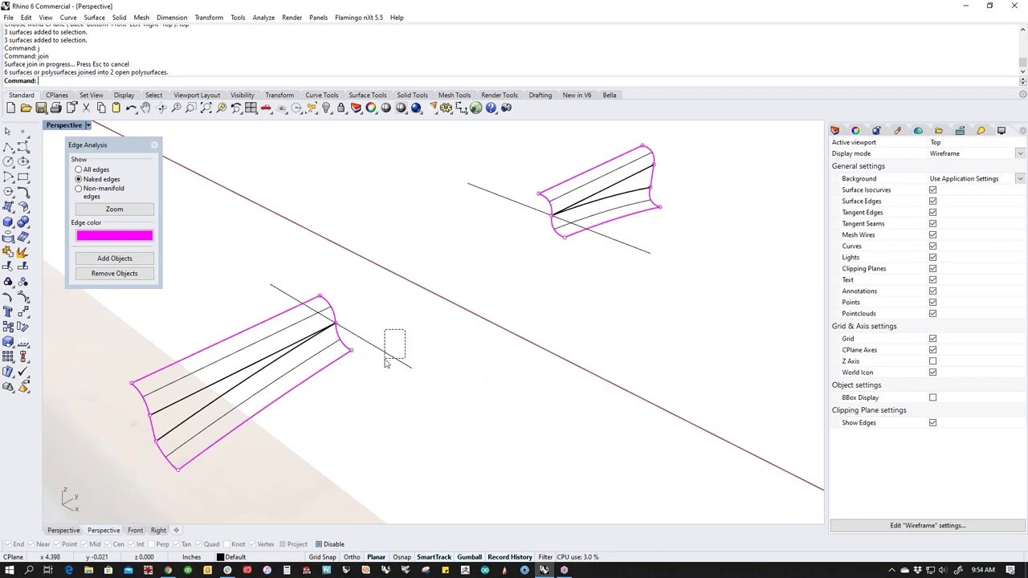
{"action": "type", "text": "v"}
{"action": "key", "text": "Return"}
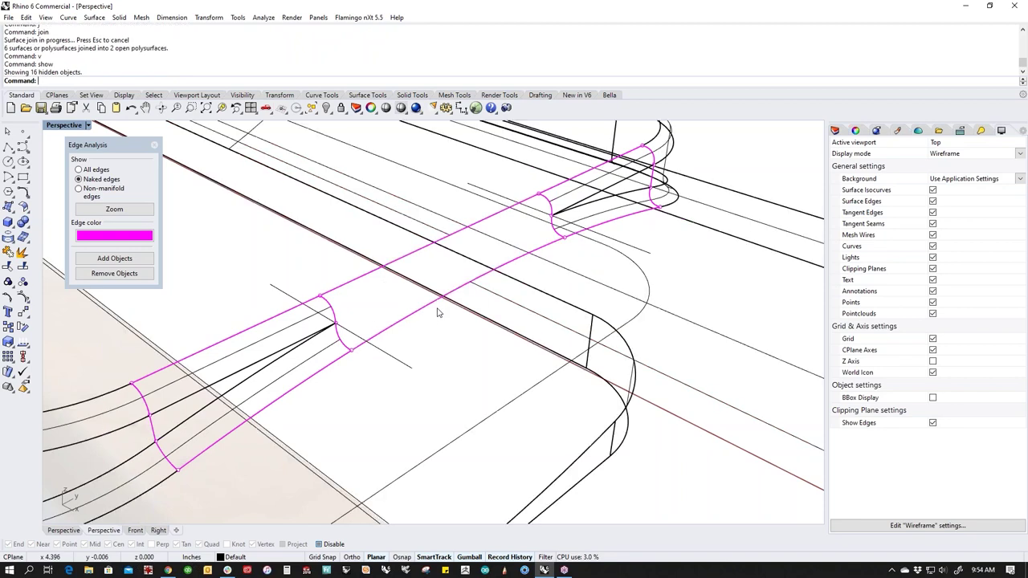
Step: Try an adjustable blend curve across the gap between the edges of the two end pieces, and delete it
{"action": "middle_click", "coordinate": [440, 309]}
{"action": "right_click_drag", "start_coordinate": [414, 384], "coordinate": [404, 399], "text": "shift"}
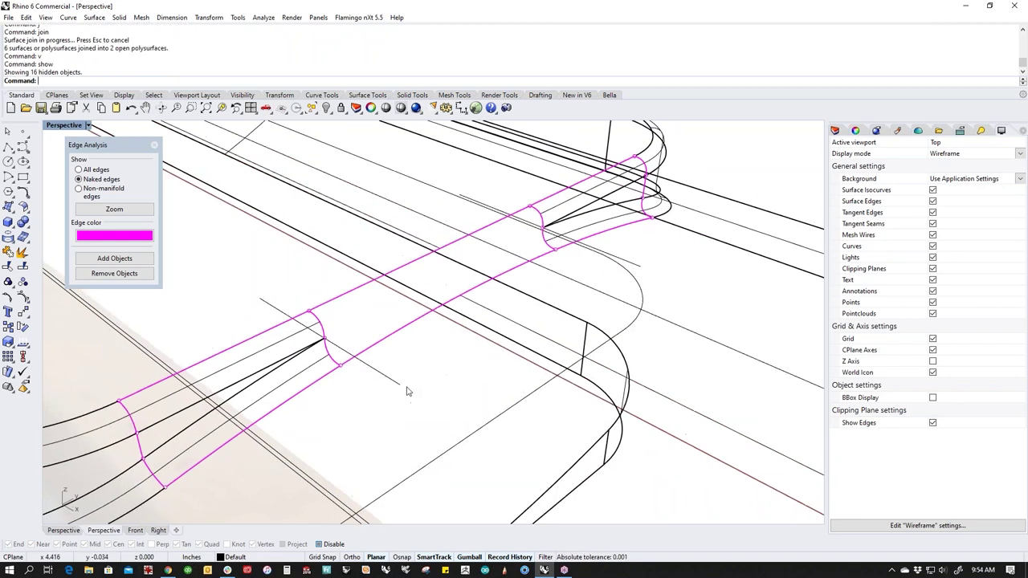
{"action": "middle_click", "coordinate": [405, 385]}
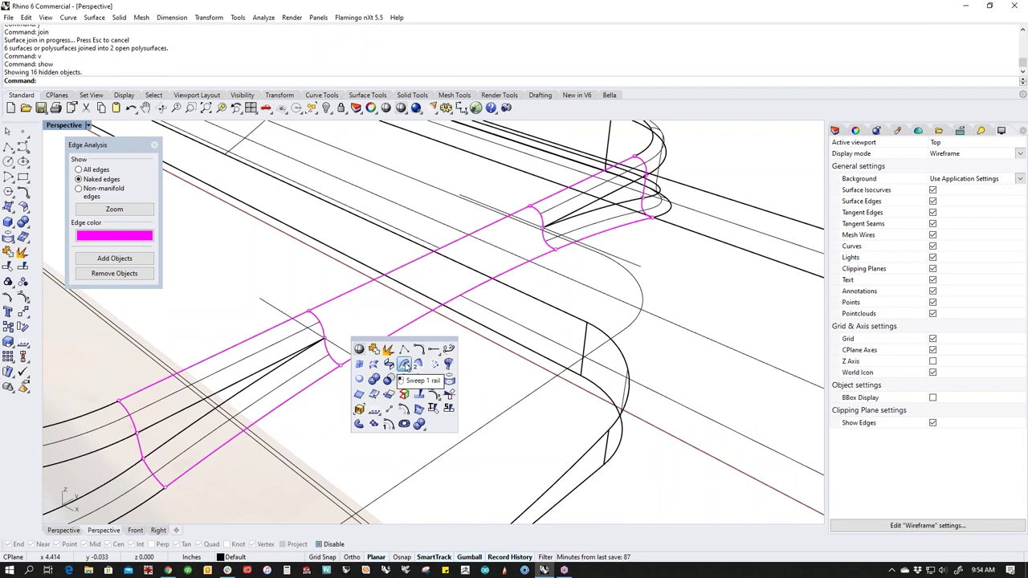
{"action": "left_click", "coordinate": [448, 348]}
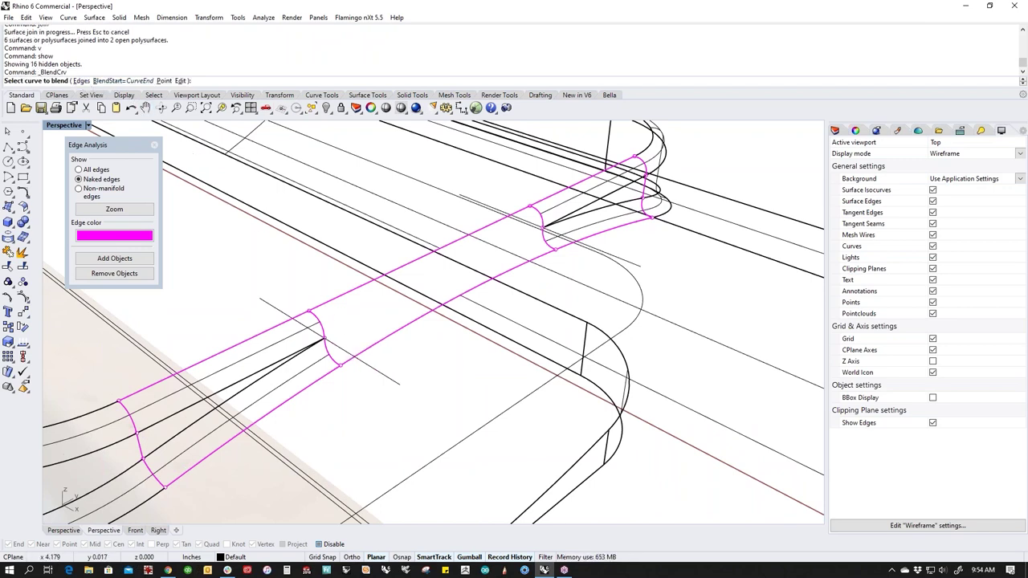
{"action": "left_click", "coordinate": [81, 81]}
{"action": "left_click", "coordinate": [322, 330]}
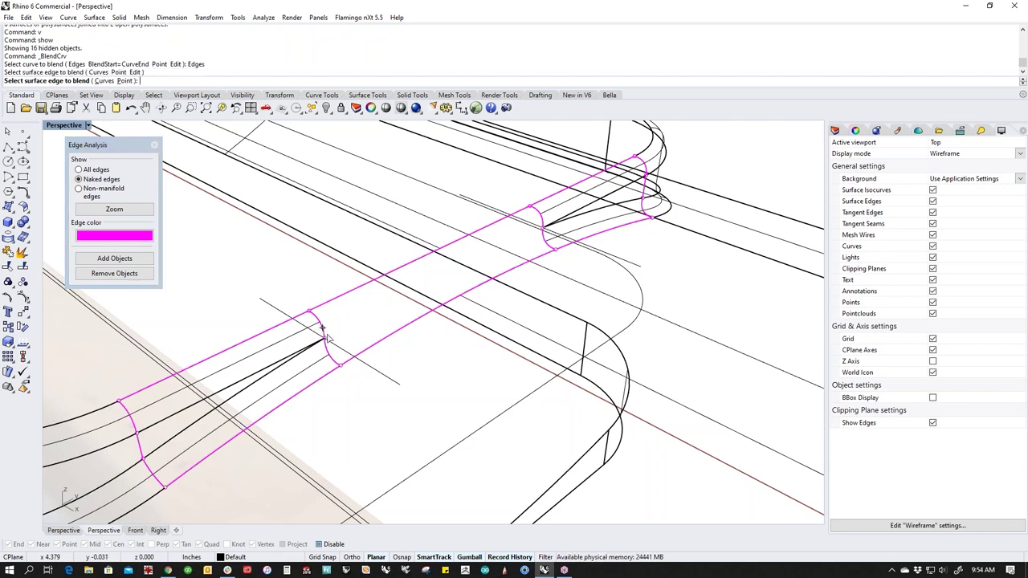
{"action": "left_click", "coordinate": [539, 219]}
{"action": "left_click_drag", "start_coordinate": [541, 220], "coordinate": [543, 229]}
{"action": "left_click_drag", "start_coordinate": [323, 327], "coordinate": [325, 338]}
{"action": "right_click", "coordinate": [362, 337]}
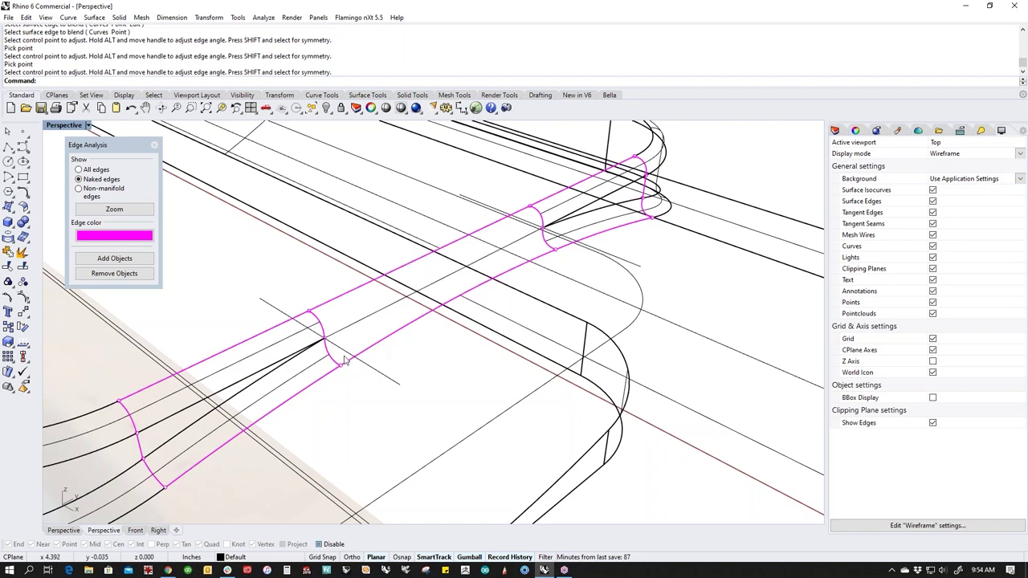
{"action": "left_click", "coordinate": [354, 333]}
{"action": "key", "text": "Delete"}
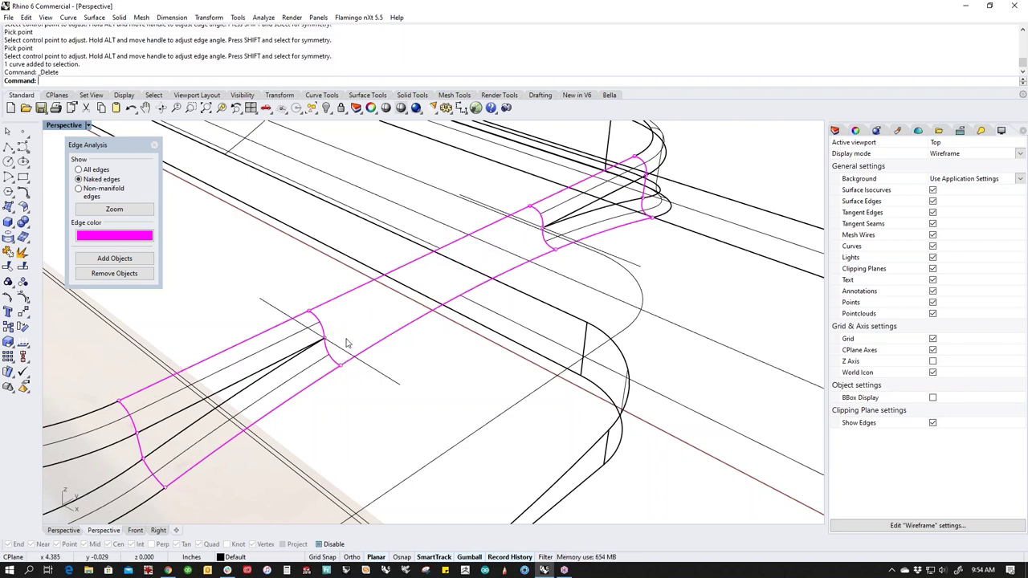
Step: Duplicate the four edges facing the gap on the two end pieces and join them into one profile curve per side
{"action": "middle_click", "coordinate": [351, 341]}
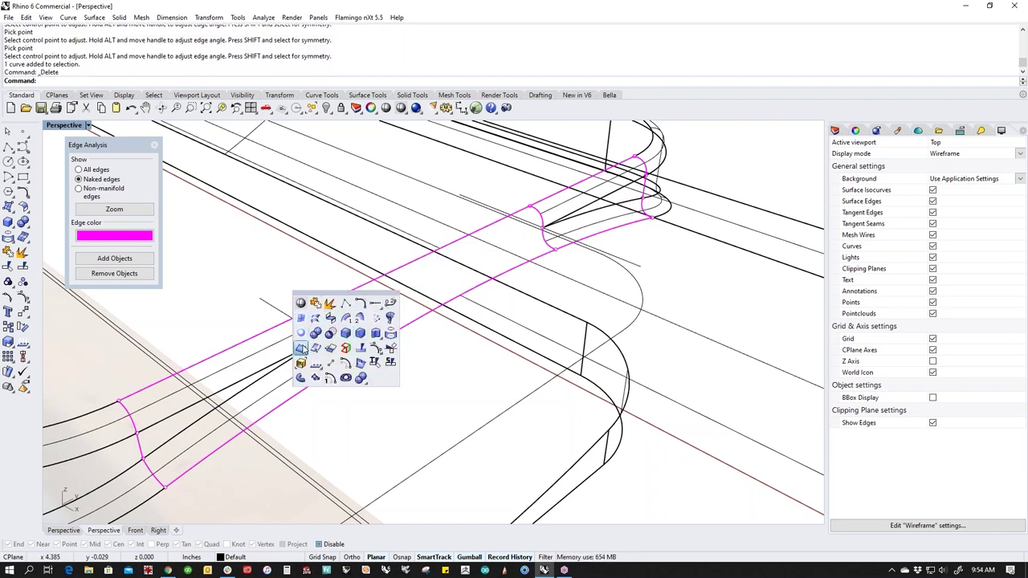
{"action": "left_click", "coordinate": [315, 348]}
{"action": "left_click", "coordinate": [321, 328]}
{"action": "left_click", "coordinate": [548, 241]}
{"action": "left_click", "coordinate": [541, 216]}
{"action": "right_click", "coordinate": [492, 273]}
{"action": "key", "text": "Return"}
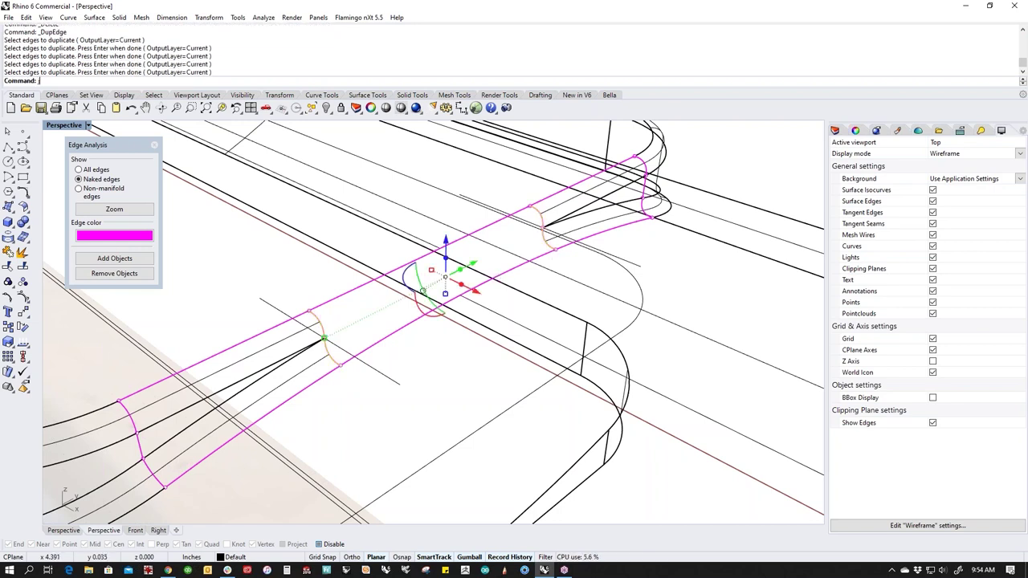
{"action": "type", "text": "j"}
{"action": "key", "text": "Return"}
{"action": "key", "text": "Escape"}
Step: Fill the gap with a two-rail sweep along the upper and lower open edges, using the two joined profiles as cross sections
{"action": "middle_click", "coordinate": [379, 326]}
{"action": "left_click", "coordinate": [382, 312]}
{"action": "middle_click", "coordinate": [382, 312]}
{"action": "left_click", "coordinate": [400, 286]}
{"action": "left_click", "coordinate": [350, 295]}
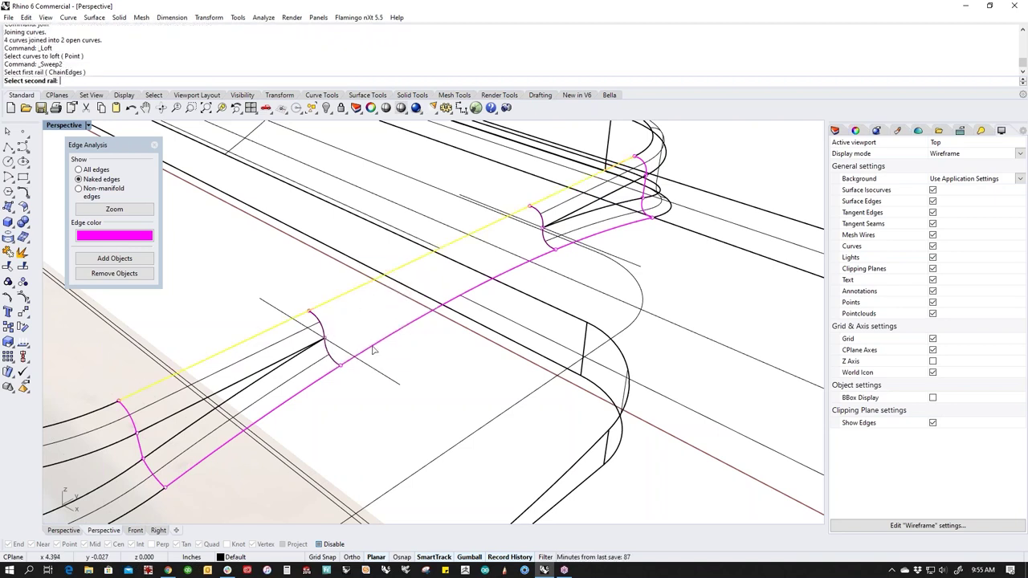
{"action": "left_click", "coordinate": [326, 334]}
{"action": "left_click", "coordinate": [393, 358]}
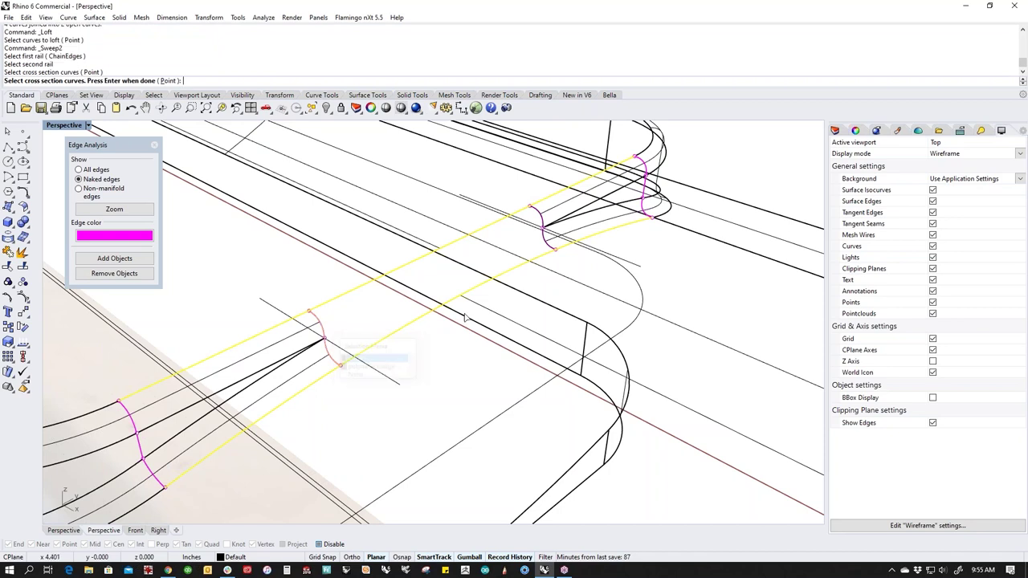
{"action": "left_click", "coordinate": [550, 223]}
{"action": "left_click", "coordinate": [594, 246]}
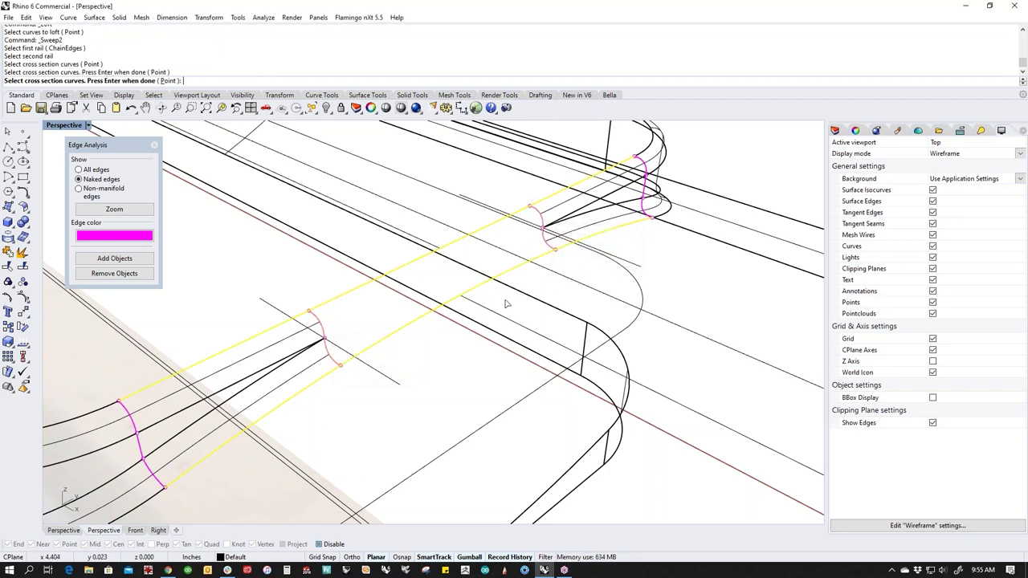
{"action": "key", "text": "Return"}
{"action": "key", "text": "Return"}
Step: Switch the viewport to shaded display and join the swept gap surface with the surrounding polysurfaces at the panel's end
{"action": "middle_click", "coordinate": [441, 359]}
{"action": "left_click", "coordinate": [421, 338]}
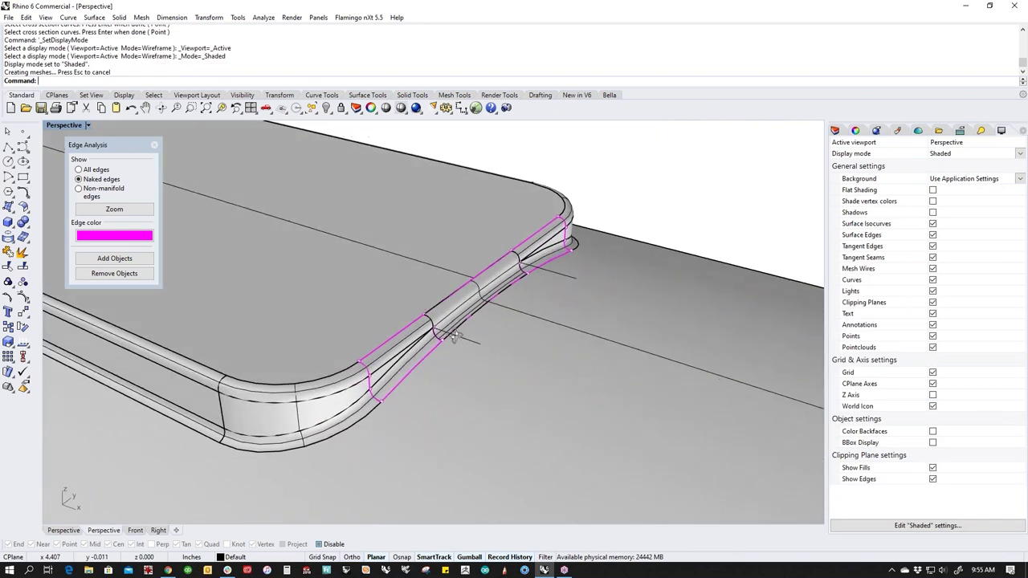
{"action": "left_click_drag", "start_coordinate": [682, 157], "coordinate": [320, 432]}
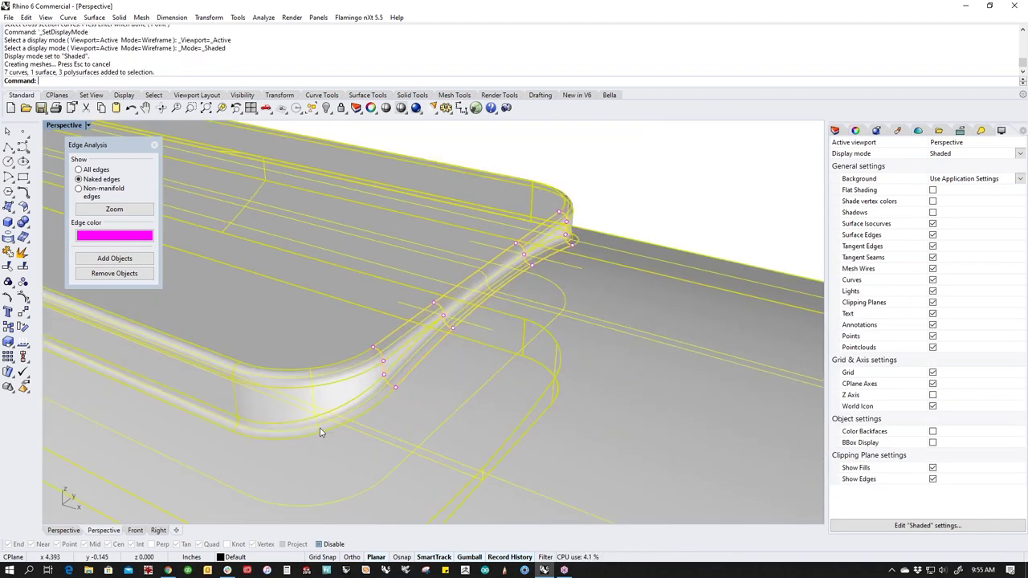
{"action": "type", "text": "join"}
{"action": "key", "text": "Return"}
{"action": "key", "text": "Escape"}
Step: Set the viewport to Rendered display and assign the Metal material to the wrench polysurface
{"action": "right_click_drag", "start_coordinate": [649, 196], "coordinate": [543, 275]}
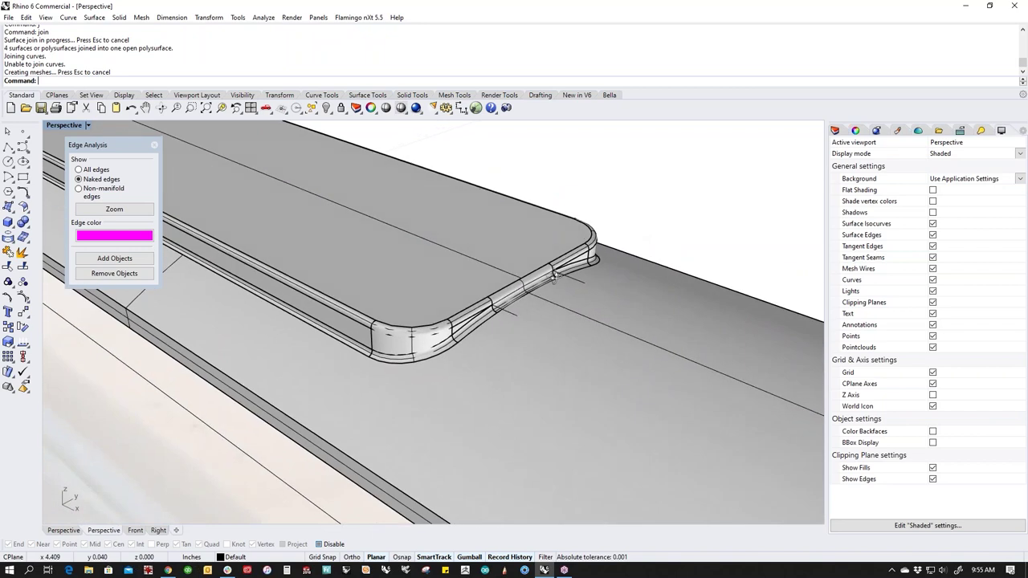
{"action": "left_click", "coordinate": [63, 126]}
{"action": "left_click", "coordinate": [74, 176]}
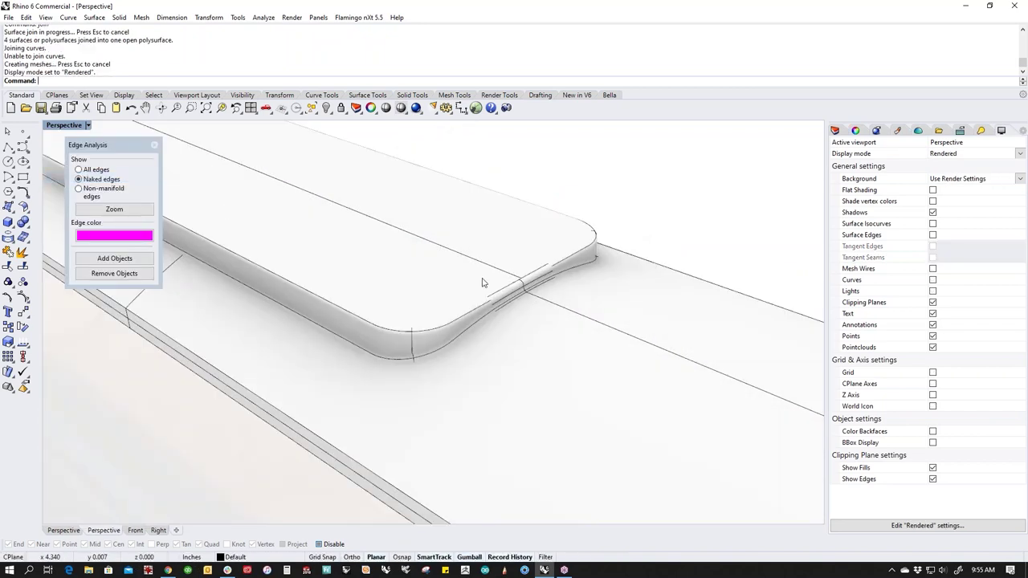
{"action": "left_click", "coordinate": [504, 333]}
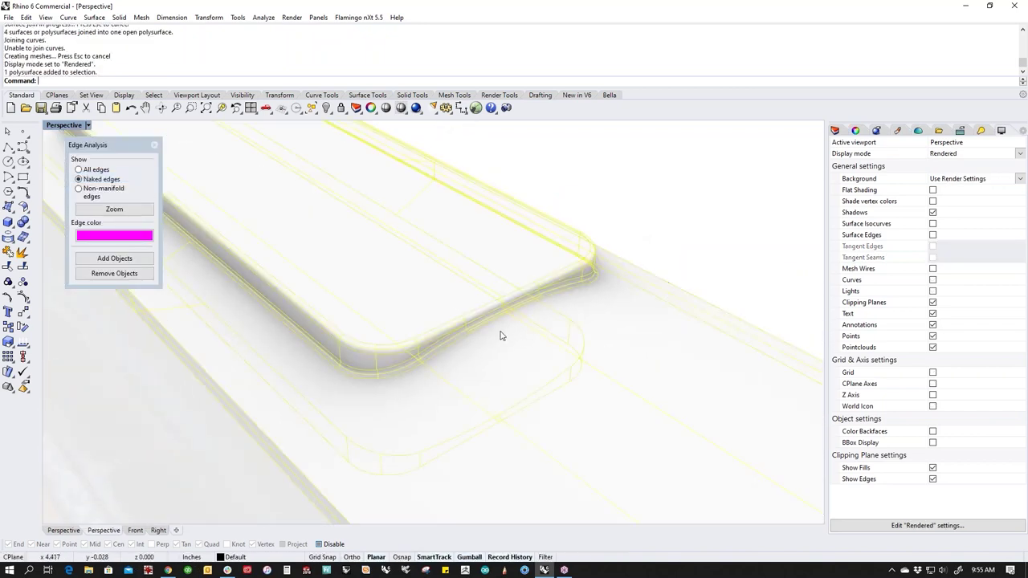
{"action": "left_click", "coordinate": [898, 131]}
{"action": "right_click", "coordinate": [910, 177]}
{"action": "left_click", "coordinate": [946, 188]}
{"action": "left_click", "coordinate": [660, 201]}
Step: Examine the rendered reflections across the rebuilt blend at the panel's end and along the handle to the open jaw
{"action": "right_click_drag", "start_coordinate": [520, 312], "coordinate": [389, 367]}
{"action": "scroll", "coordinate": [474, 316], "scroll_direction": "up", "scroll_amount": 6}
{"action": "scroll", "coordinate": [338, 361], "scroll_direction": "up", "scroll_amount": 3}
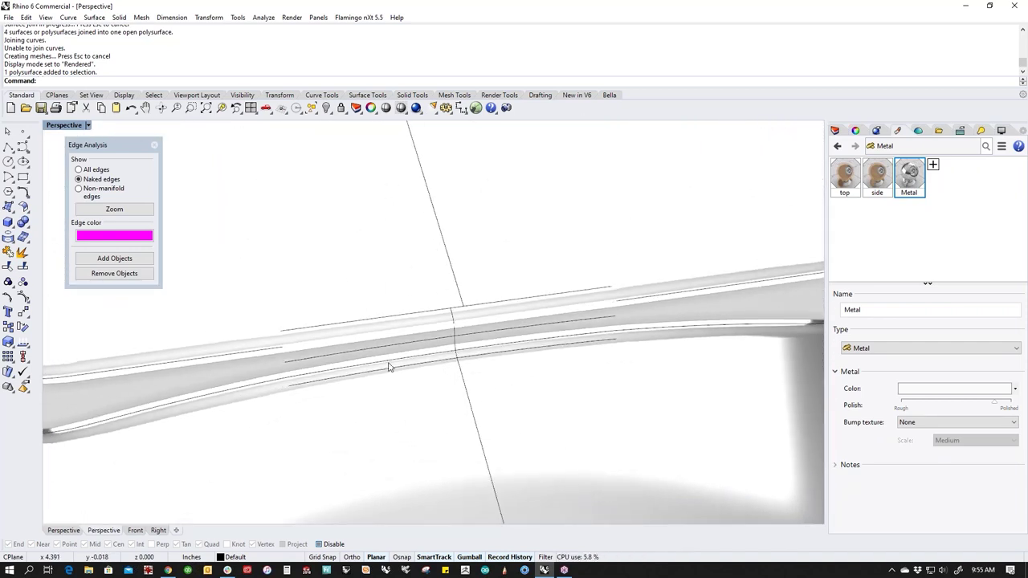
{"action": "type", "text": "cc"}
{"action": "key", "text": "Return"}
{"action": "left_click", "coordinate": [394, 367]}
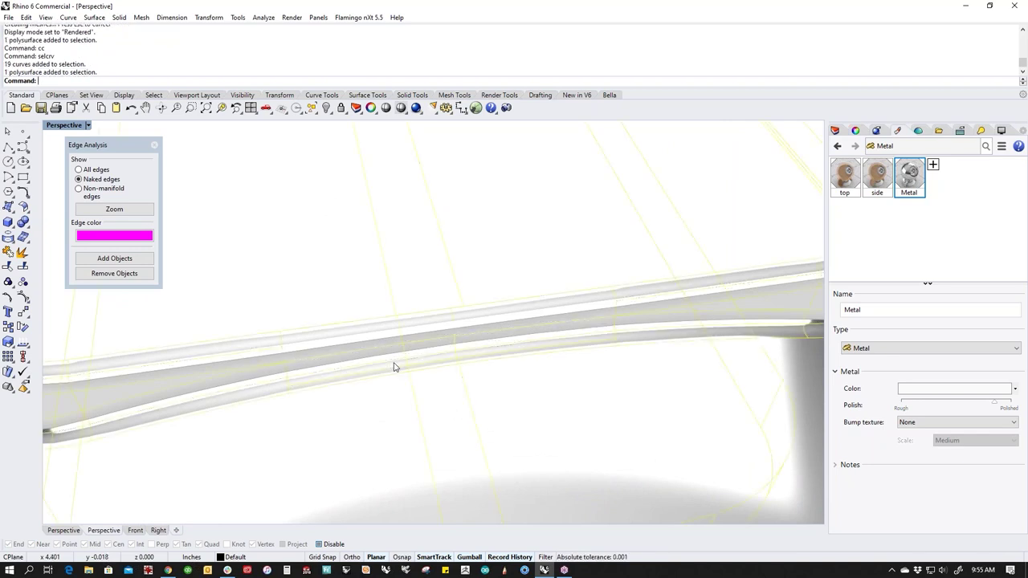
{"action": "right_click_drag", "start_coordinate": [455, 354], "coordinate": [507, 346]}
{"action": "scroll", "coordinate": [460, 284], "scroll_direction": "up", "scroll_amount": 7}
{"action": "right_click_drag", "start_coordinate": [430, 327], "coordinate": [443, 328]}
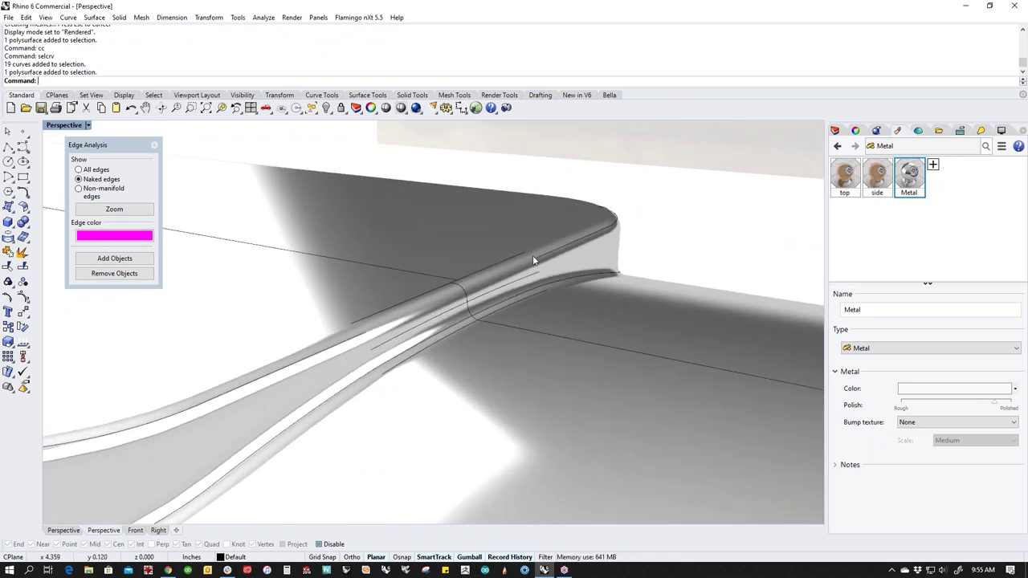
{"action": "scroll", "coordinate": [426, 325], "scroll_direction": "down", "scroll_amount": 4}
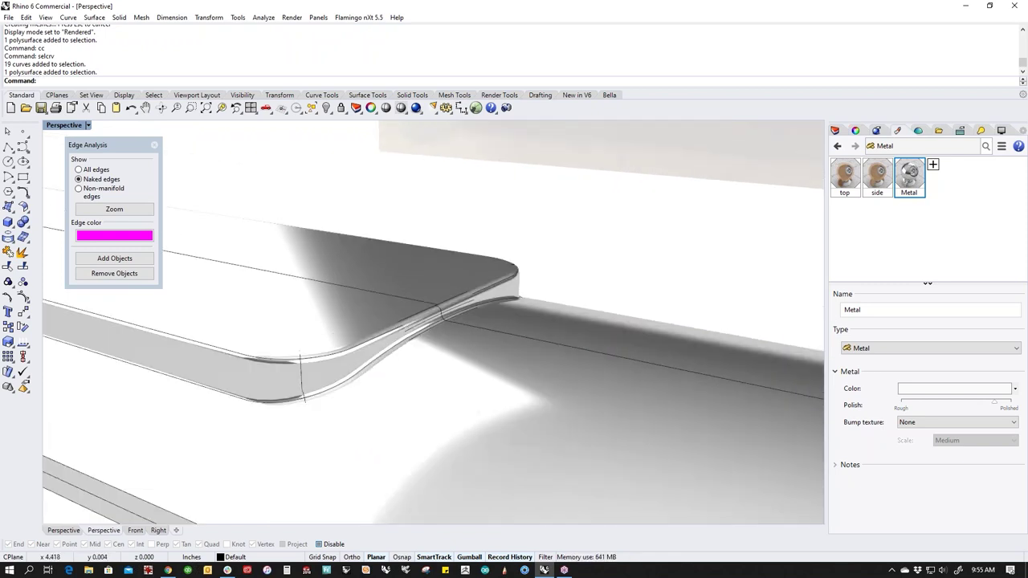
{"action": "right_click_drag", "start_coordinate": [538, 279], "coordinate": [622, 320]}
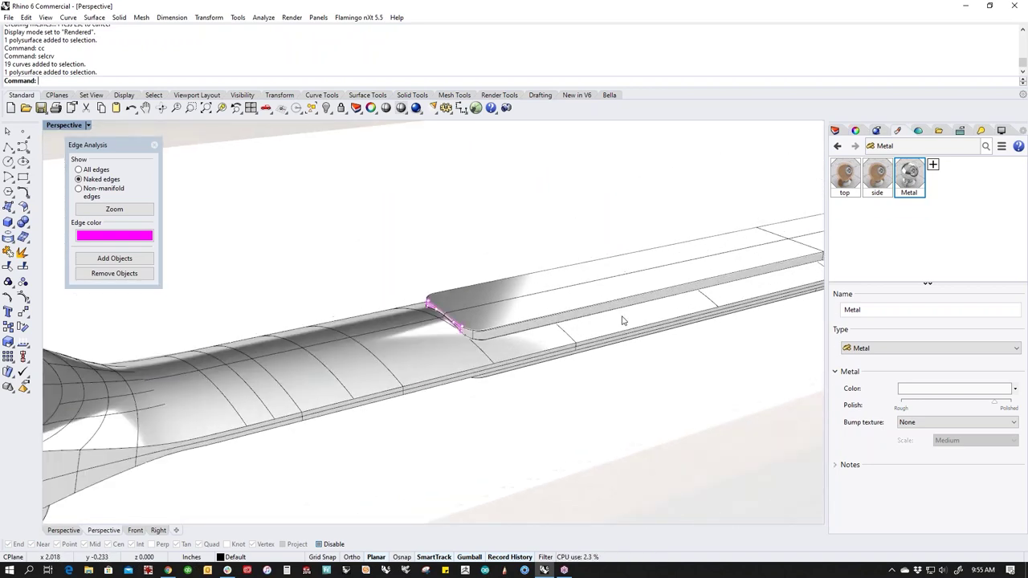
{"action": "right_click_drag", "start_coordinate": [441, 313], "coordinate": [474, 330]}
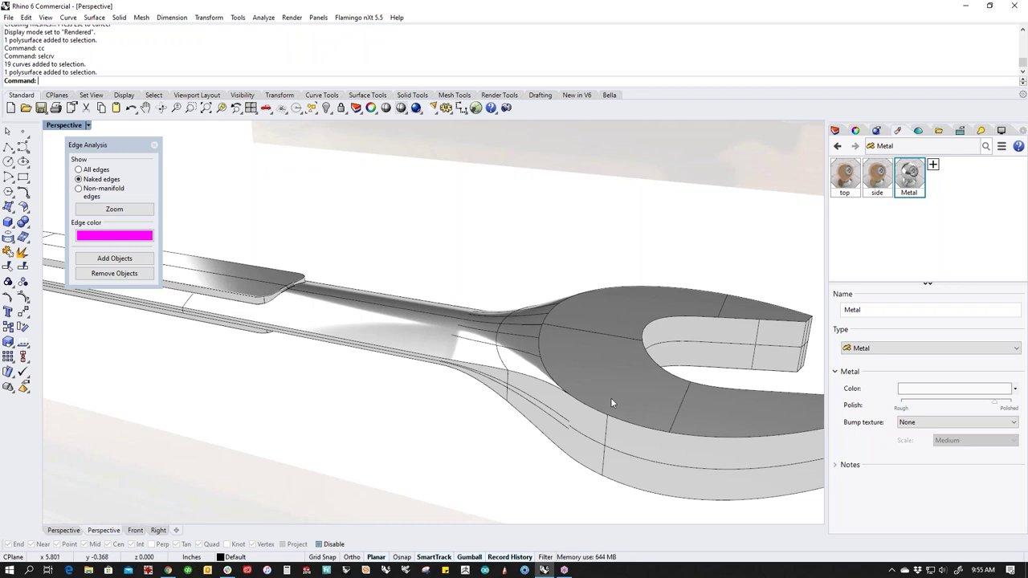
{"action": "right_click_drag", "start_coordinate": [610, 397], "coordinate": [505, 373], "text": "shift"}
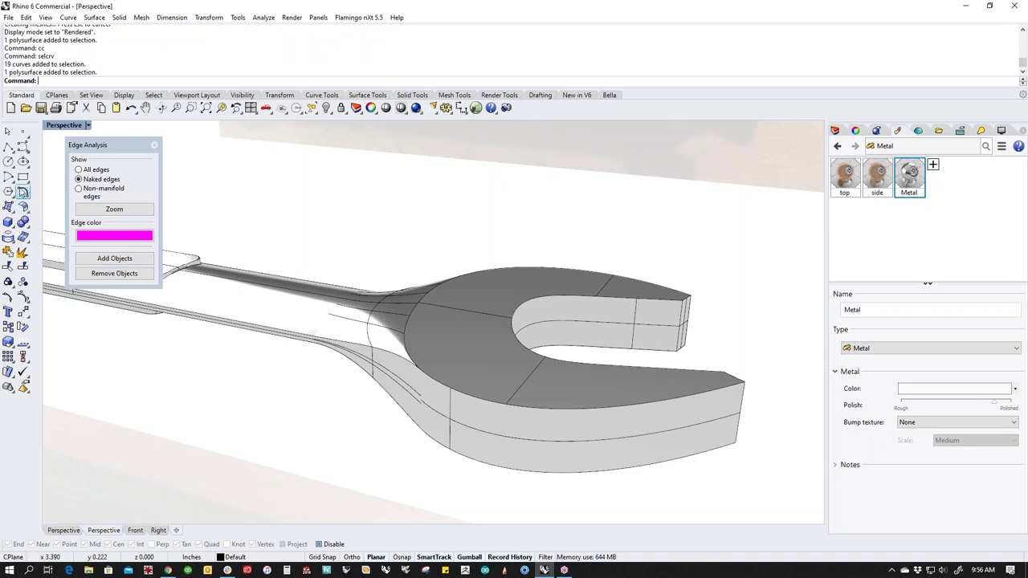
Step: Duplicate the upper outer edges along one side of the open jaw, its neck and the handle
{"action": "right_click_drag", "start_coordinate": [345, 388], "coordinate": [456, 374]}
{"action": "middle_click", "coordinate": [456, 374]}
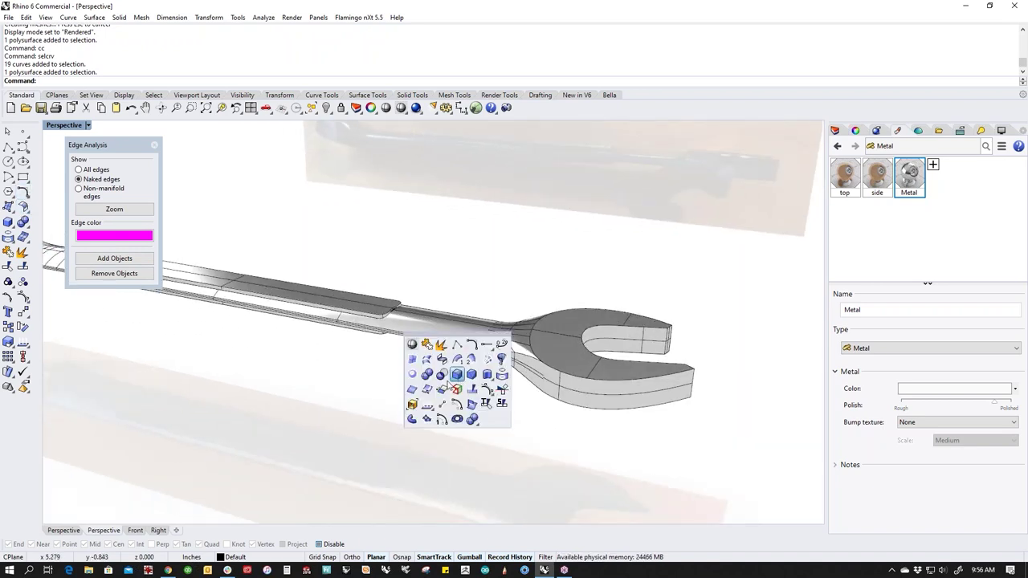
{"action": "left_click", "coordinate": [414, 402]}
{"action": "left_click", "coordinate": [590, 382]}
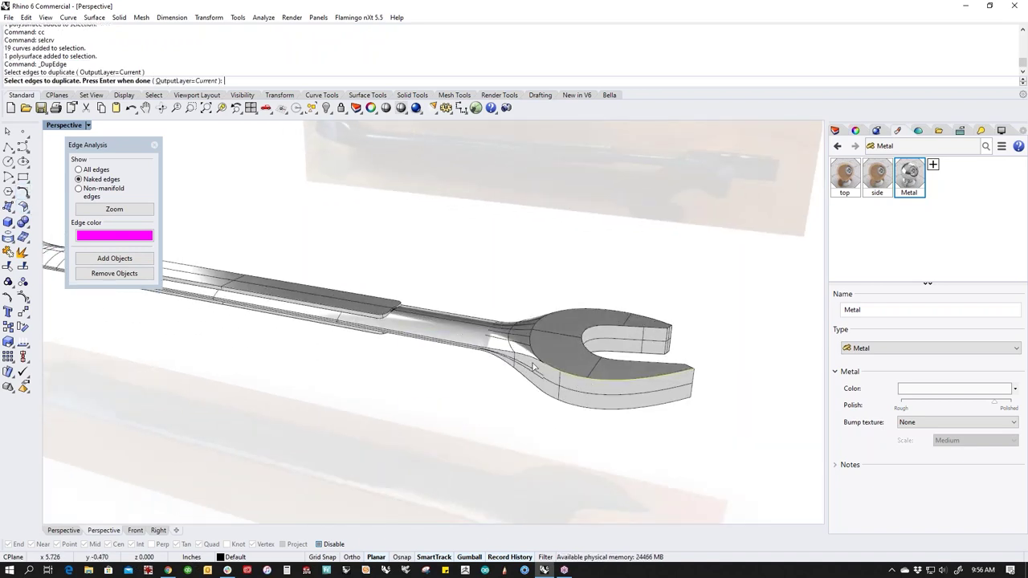
{"action": "left_click", "coordinate": [529, 363]}
{"action": "left_click", "coordinate": [470, 349]}
{"action": "scroll", "coordinate": [507, 394], "scroll_direction": "down", "scroll_amount": 5}
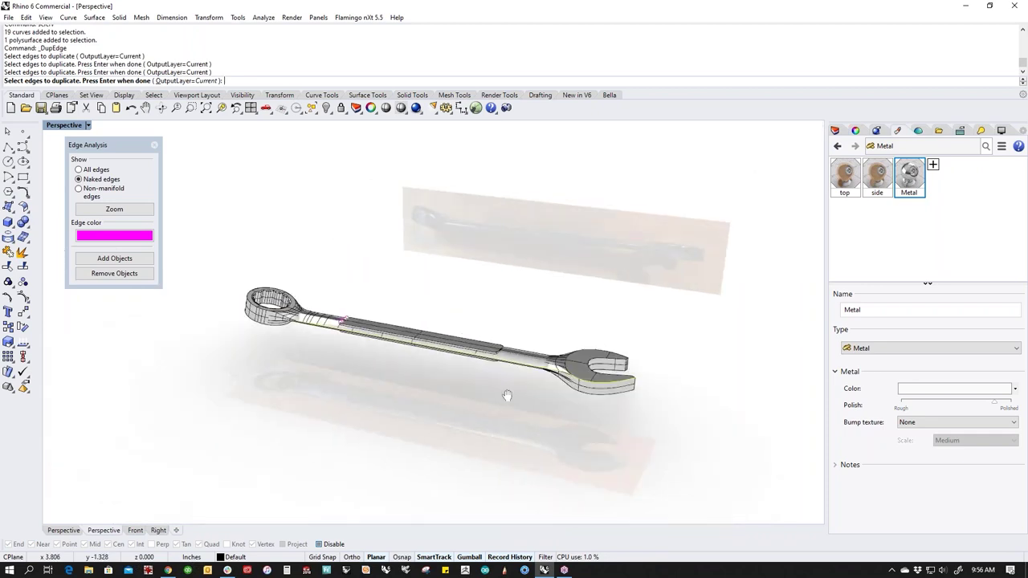
Step: Duplicate the remaining upper outer edges around the box end and along the handle's other side to the open jaw
{"action": "right_click_drag", "start_coordinate": [506, 394], "coordinate": [675, 392], "text": "shift"}
{"action": "scroll", "coordinate": [427, 337], "scroll_direction": "up", "scroll_amount": 6}
{"action": "scroll", "coordinate": [416, 359], "scroll_direction": "up", "scroll_amount": 3}
{"action": "left_click", "coordinate": [414, 359]}
{"action": "left_click", "coordinate": [305, 315]}
{"action": "left_click", "coordinate": [228, 214]}
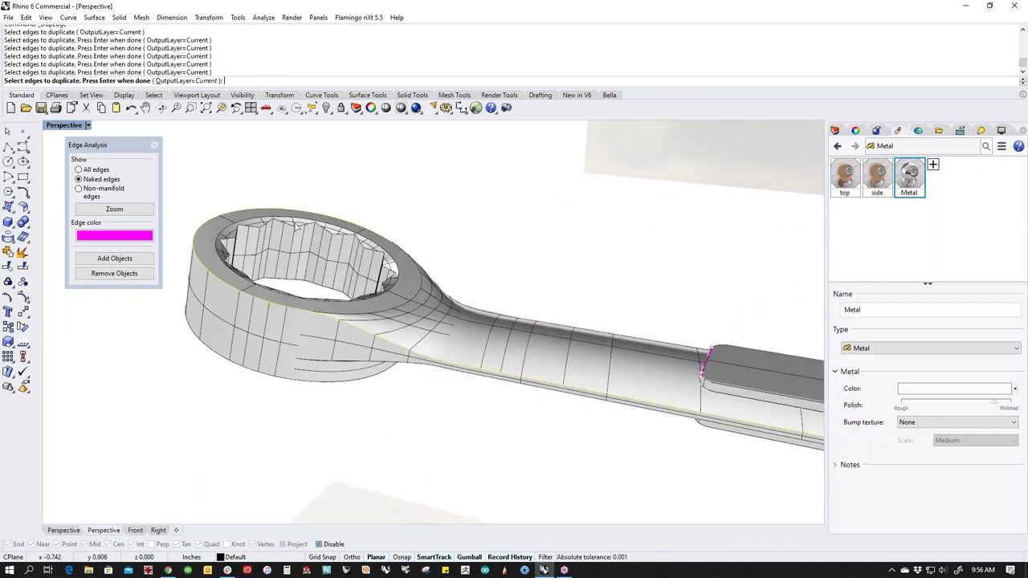
{"action": "right_click_drag", "start_coordinate": [452, 271], "coordinate": [438, 261]}
{"action": "left_click", "coordinate": [428, 271]}
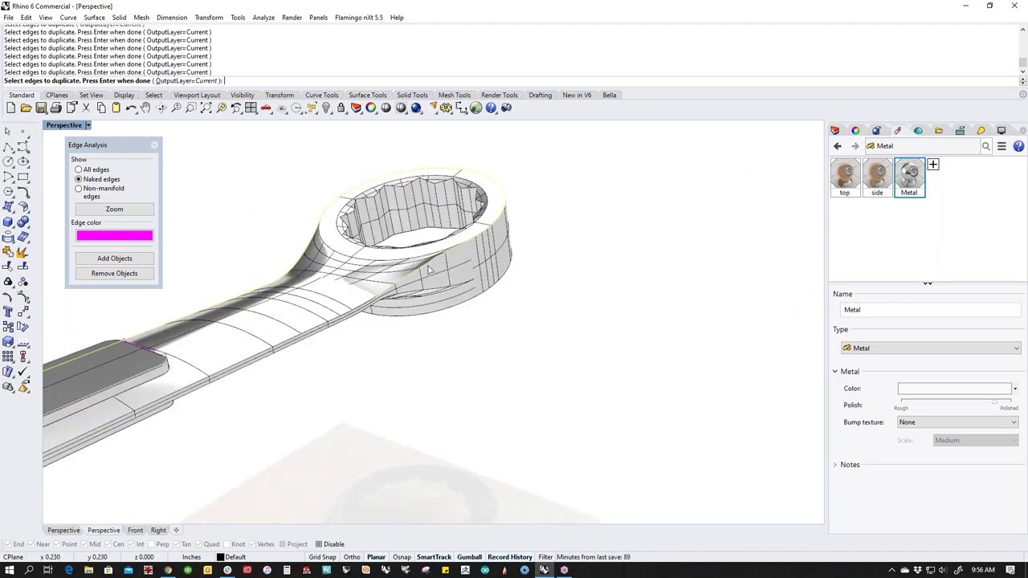
{"action": "right_click_drag", "start_coordinate": [335, 337], "coordinate": [244, 380]}
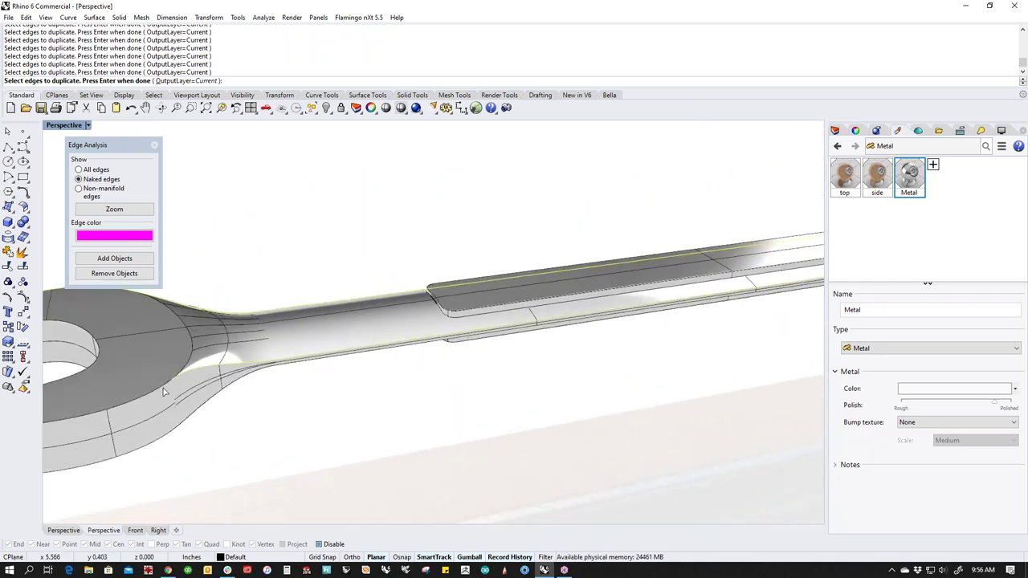
{"action": "right_click_drag", "start_coordinate": [197, 413], "coordinate": [366, 434]}
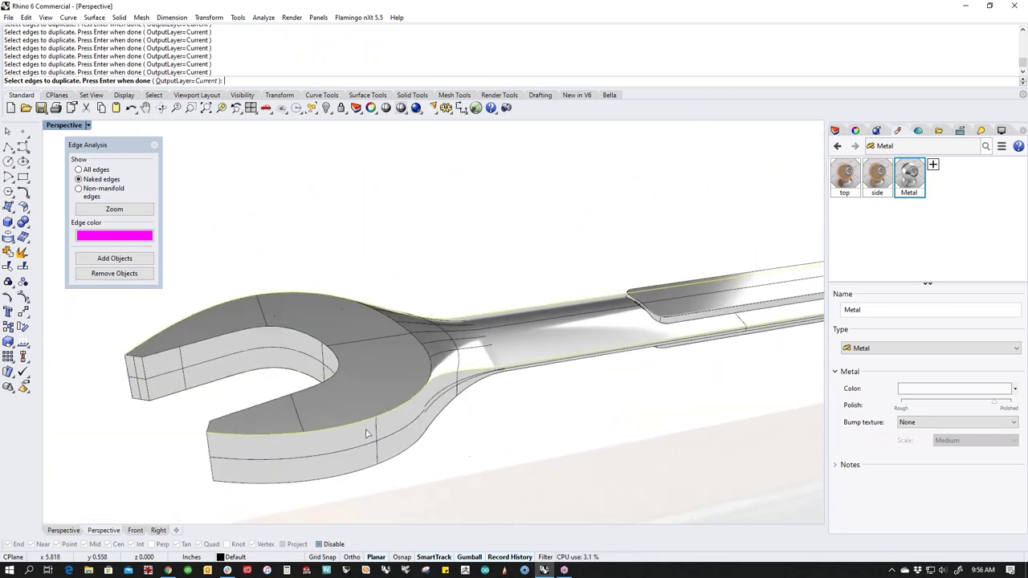
{"action": "key", "text": "Return"}
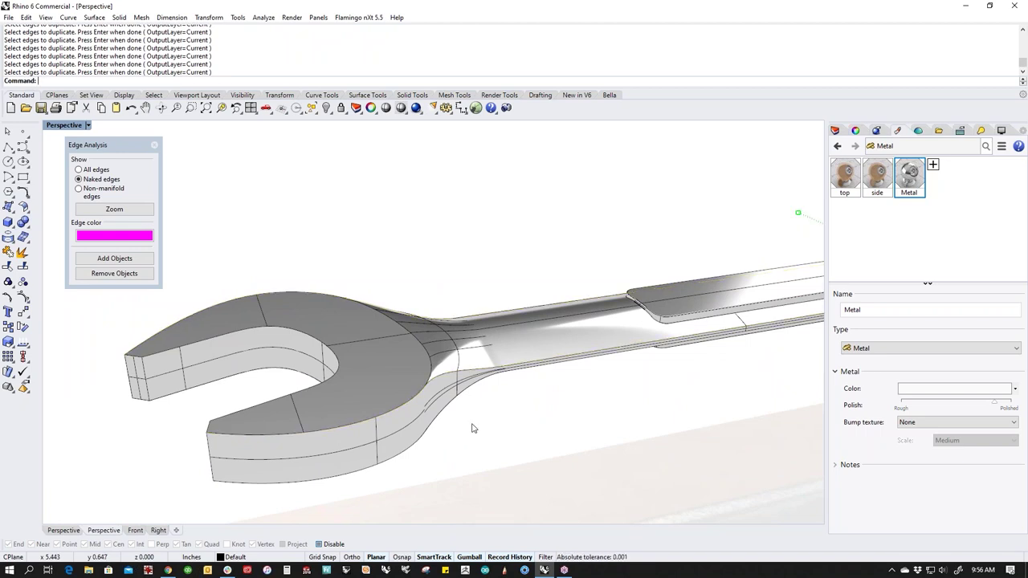
Step: Delete all curves in the model and return the viewport to Shaded display
{"action": "type", "text": "cc"}
{"action": "key", "text": "Return"}
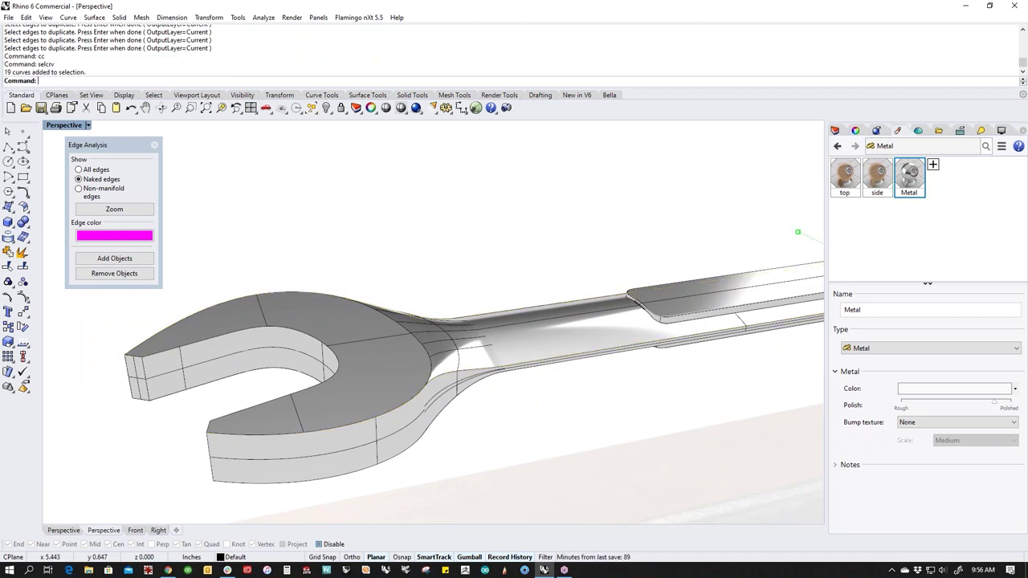
{"action": "key", "text": "Delete"}
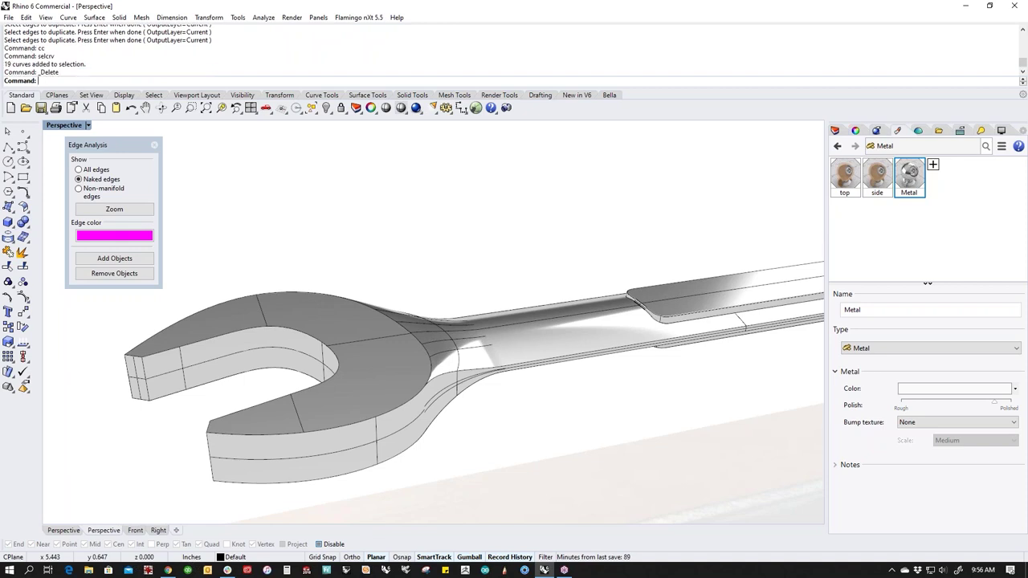
{"action": "left_click", "coordinate": [77, 126]}
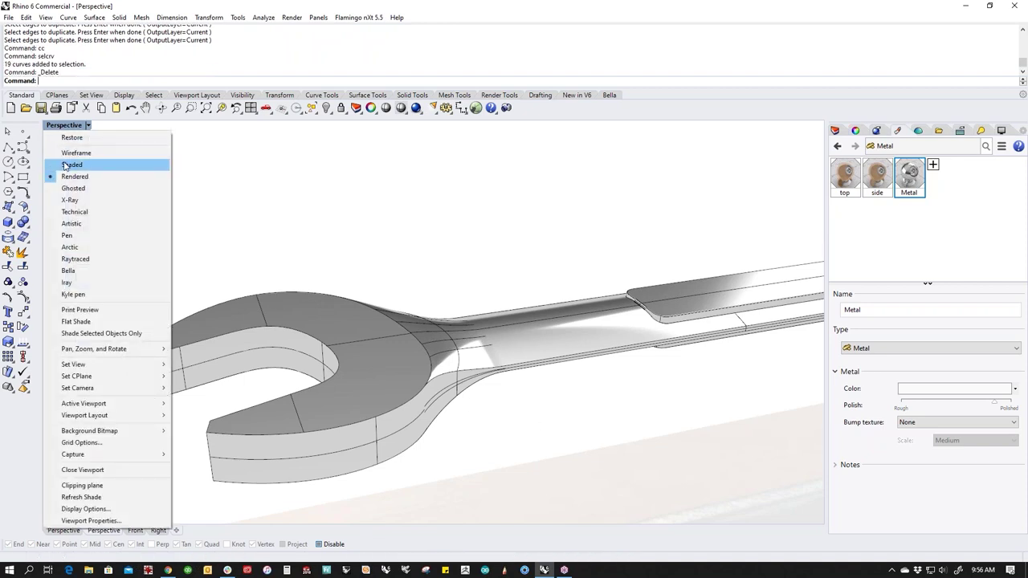
{"action": "left_click", "coordinate": [80, 164]}
Step: Duplicate the upper outer edges of the open jaw, its neck and the adjoining handle on one side
{"action": "right_click_drag", "start_coordinate": [413, 388], "coordinate": [341, 371], "text": "shift"}
{"action": "middle_click", "coordinate": [373, 376]}
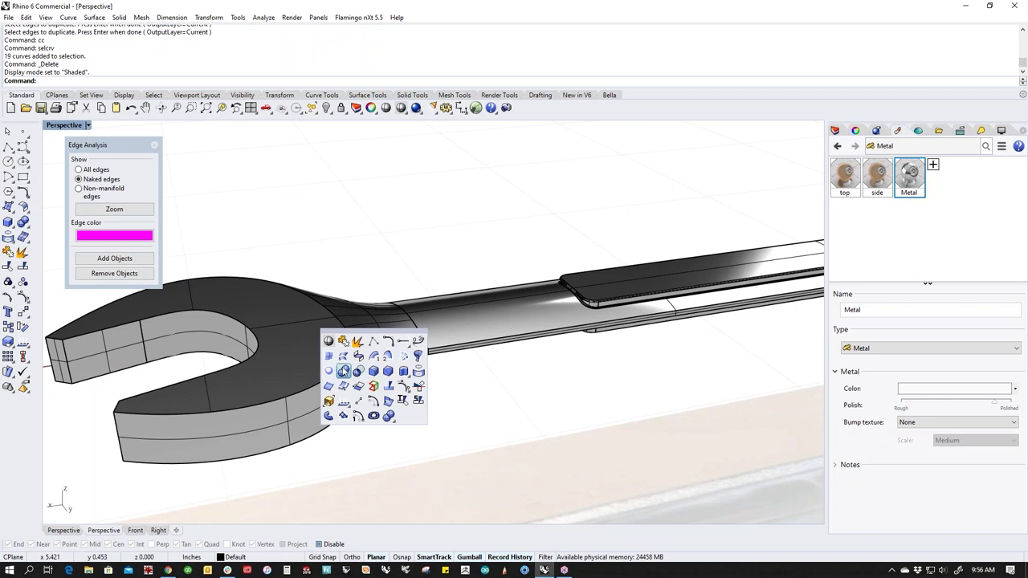
{"action": "left_click", "coordinate": [329, 386]}
{"action": "left_click", "coordinate": [320, 384]}
{"action": "left_click", "coordinate": [350, 366]}
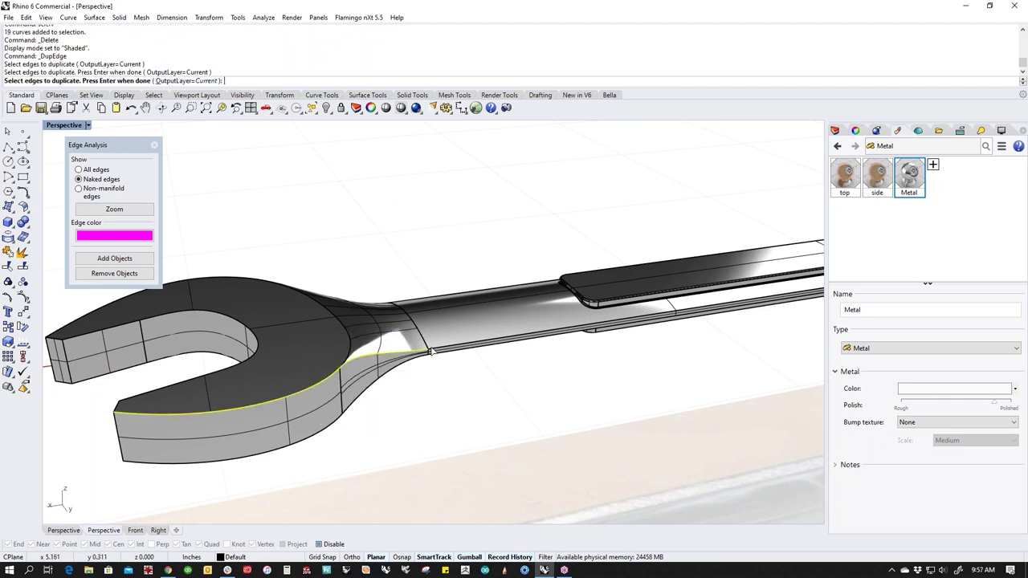
{"action": "left_click", "coordinate": [444, 346]}
Step: Duplicate the upper outer edges around the box end and back along the handle's opposite side to the jaw
{"action": "scroll", "coordinate": [444, 347], "scroll_direction": "down", "scroll_amount": 5}
{"action": "scroll", "coordinate": [446, 329], "scroll_direction": "up", "scroll_amount": 10}
{"action": "left_click", "coordinate": [446, 329]}
{"action": "left_click", "coordinate": [518, 308]}
{"action": "left_click", "coordinate": [584, 186]}
{"action": "left_click", "coordinate": [372, 257]}
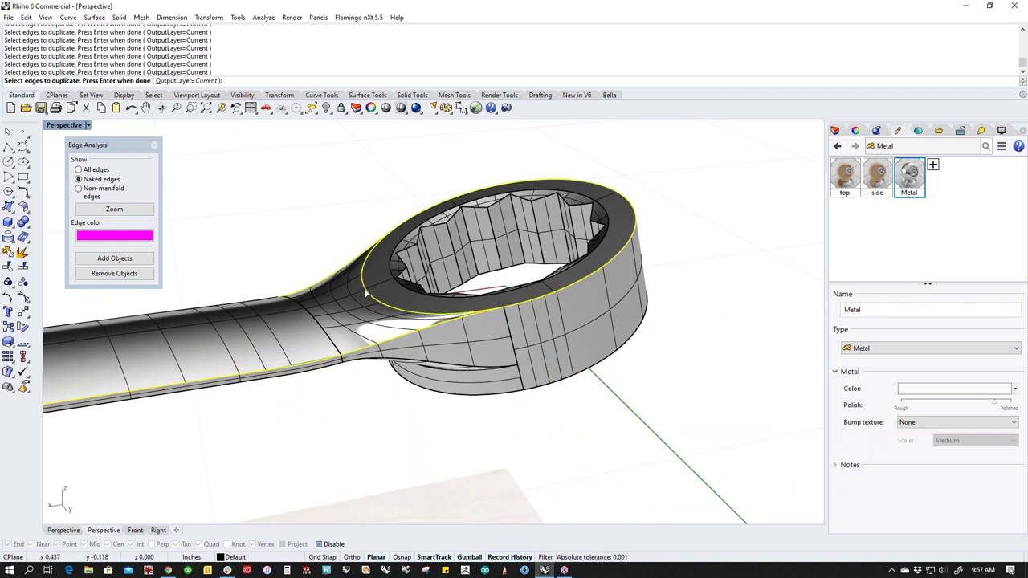
{"action": "scroll", "coordinate": [236, 360], "scroll_direction": "down", "scroll_amount": 5}
{"action": "right_click_drag", "start_coordinate": [366, 365], "coordinate": [698, 329]}
{"action": "scroll", "coordinate": [522, 345], "scroll_direction": "up", "scroll_amount": 4}
{"action": "left_click", "coordinate": [504, 330]}
{"action": "key", "text": "Return"}
Step: Join the duplicated edges into one outline curve and hide everything else
{"action": "right_click_drag", "start_coordinate": [582, 325], "coordinate": [399, 426]}
{"action": "type", "text": "j"}
{"action": "key", "text": "Return"}
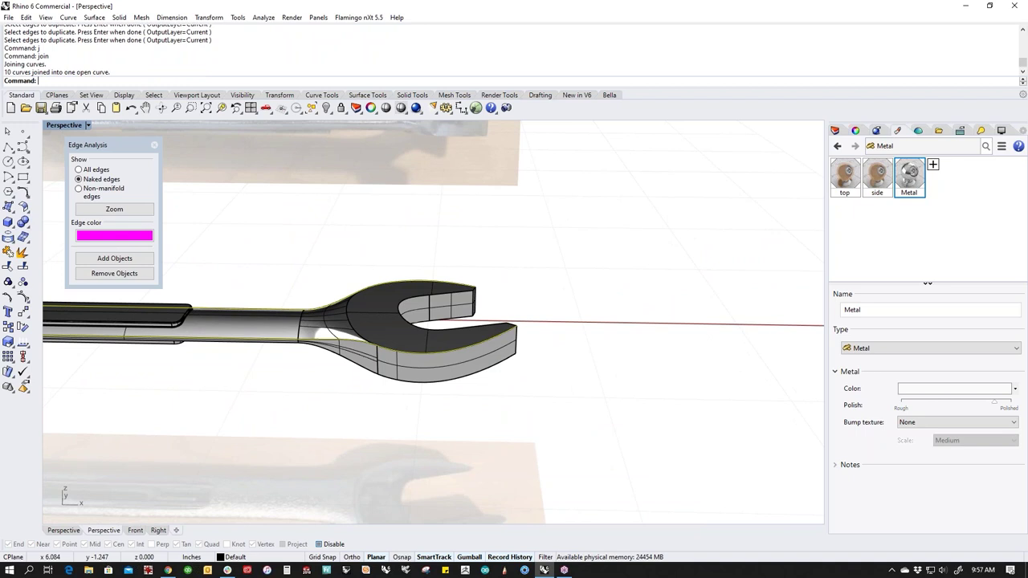
{"action": "type", "text": "ii"}
{"action": "key", "text": "Return"}
{"action": "right_click_drag", "start_coordinate": [381, 373], "coordinate": [560, 374]}
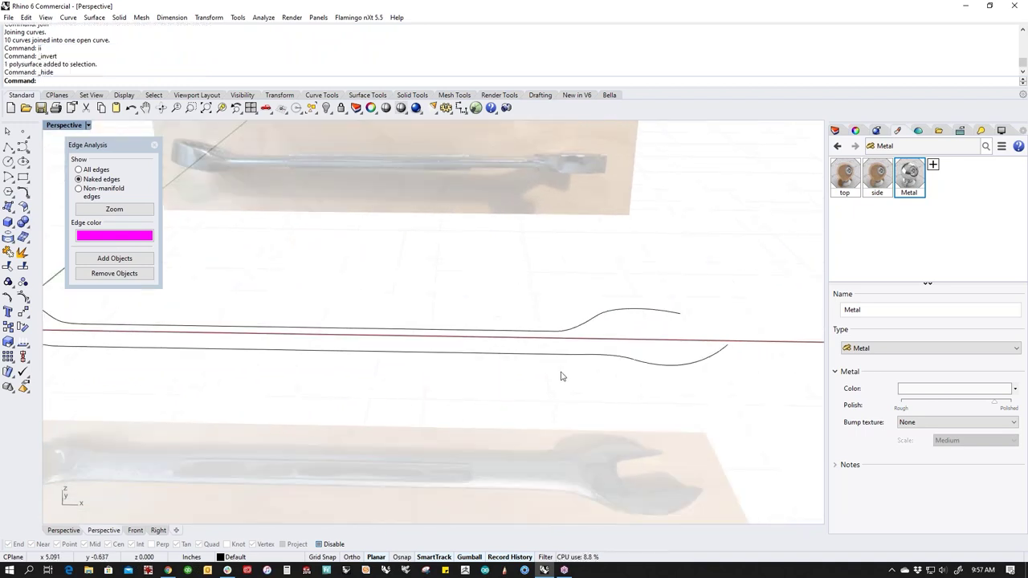
Step: Pipe the joined outline curve with flat caps and a radius of about 0.005 in at both ends
{"action": "left_click", "coordinate": [12, 228]}
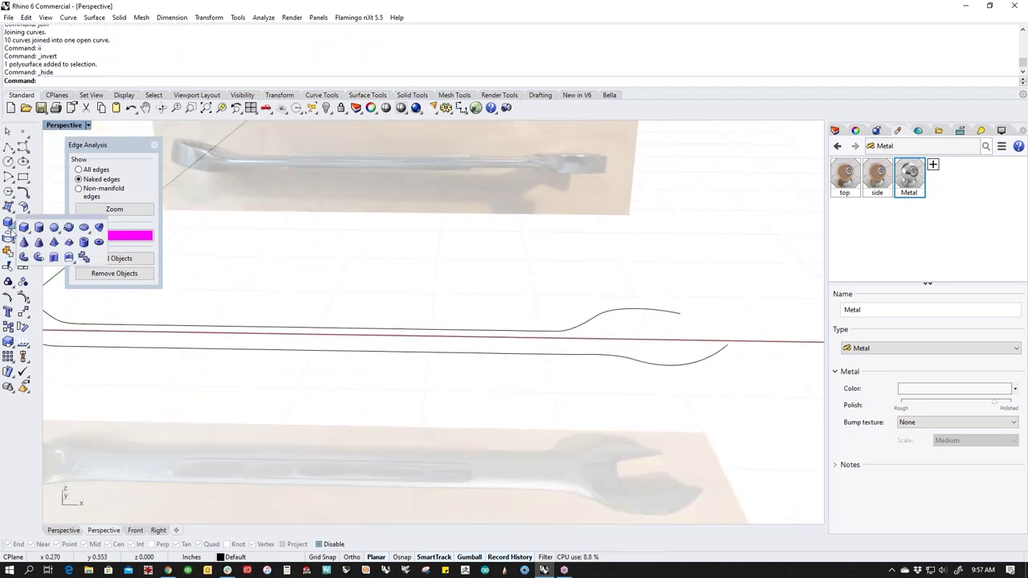
{"action": "left_click", "coordinate": [29, 258]}
{"action": "scroll", "coordinate": [698, 350], "scroll_direction": "up", "scroll_amount": 3}
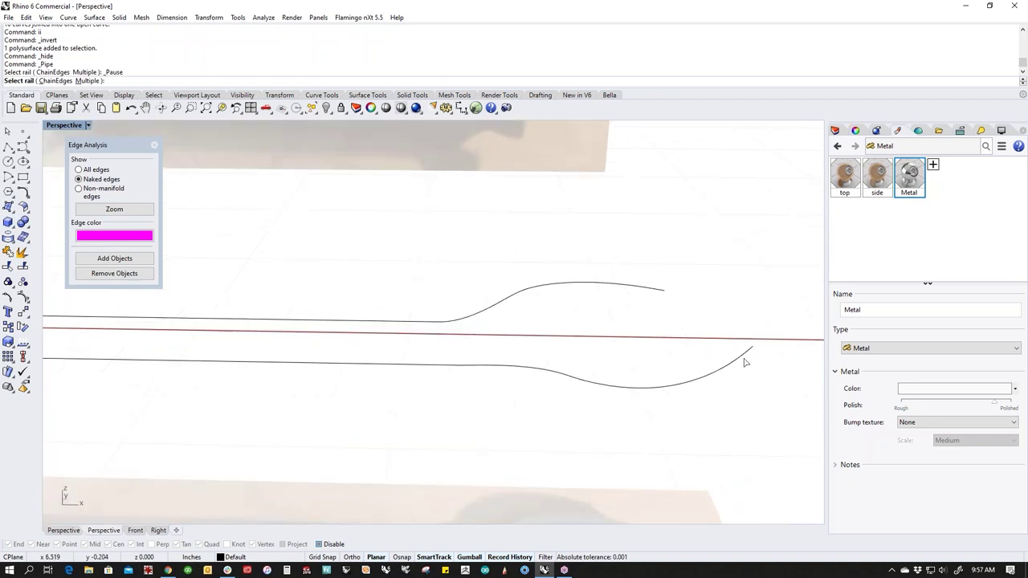
{"action": "left_click", "coordinate": [747, 356]}
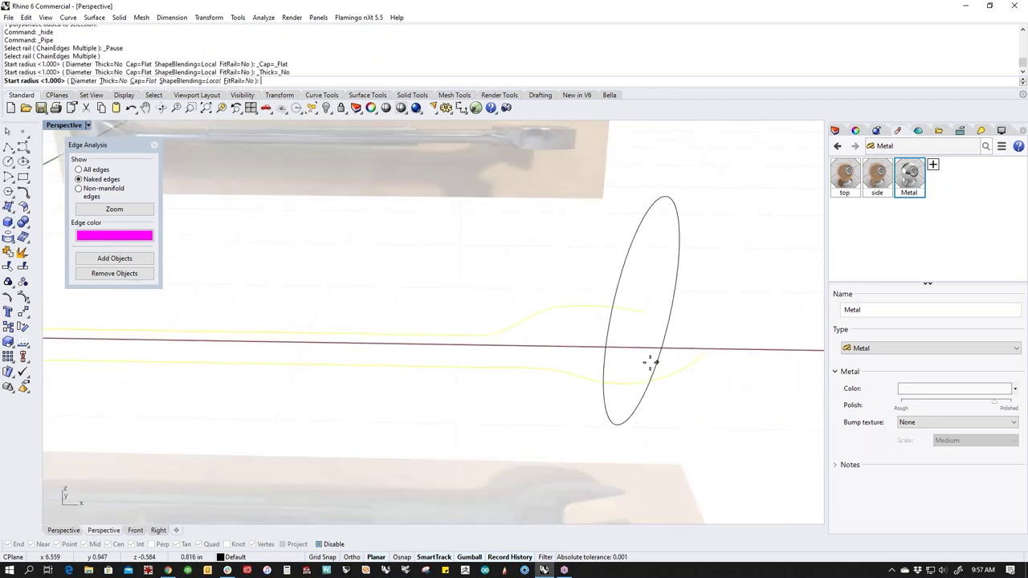
{"action": "scroll", "coordinate": [661, 356], "scroll_direction": "up", "scroll_amount": 3}
{"action": "scroll", "coordinate": [615, 275], "scroll_direction": "up", "scroll_amount": 8}
{"action": "scroll", "coordinate": [618, 286], "scroll_direction": "down", "scroll_amount": 5}
{"action": "scroll", "coordinate": [651, 333], "scroll_direction": "up", "scroll_amount": 5}
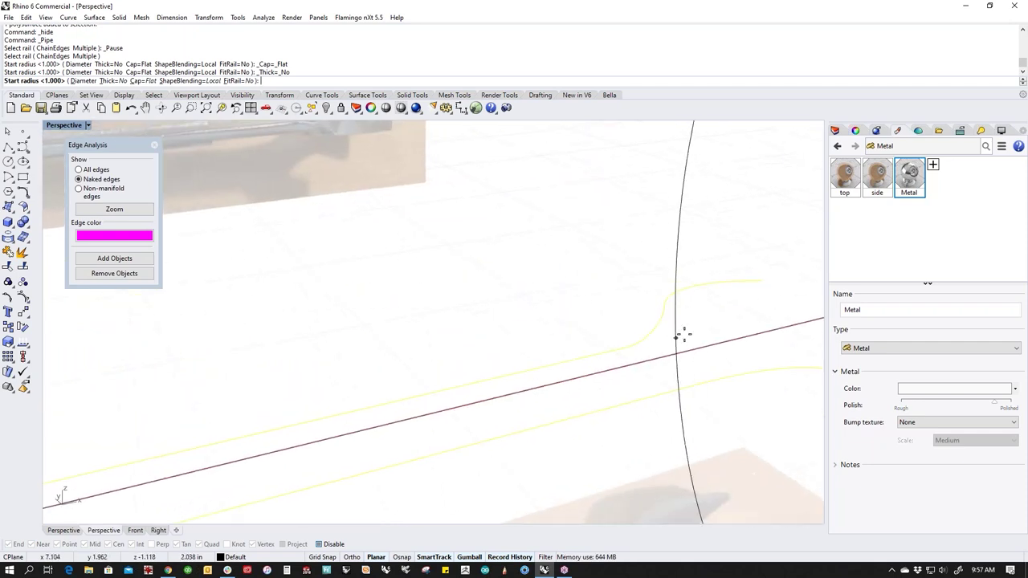
{"action": "right_click_drag", "start_coordinate": [735, 294], "coordinate": [620, 307], "text": "shift"}
{"action": "scroll", "coordinate": [518, 302], "scroll_direction": "down", "scroll_amount": 4}
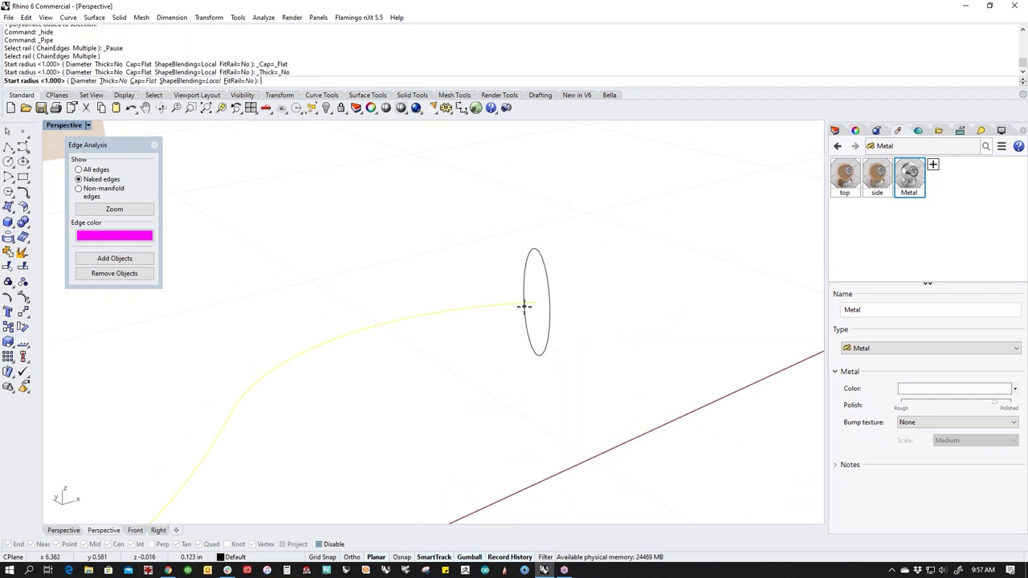
{"action": "scroll", "coordinate": [524, 306], "scroll_direction": "up", "scroll_amount": 4}
{"action": "scroll", "coordinate": [433, 315], "scroll_direction": "down", "scroll_amount": 4}
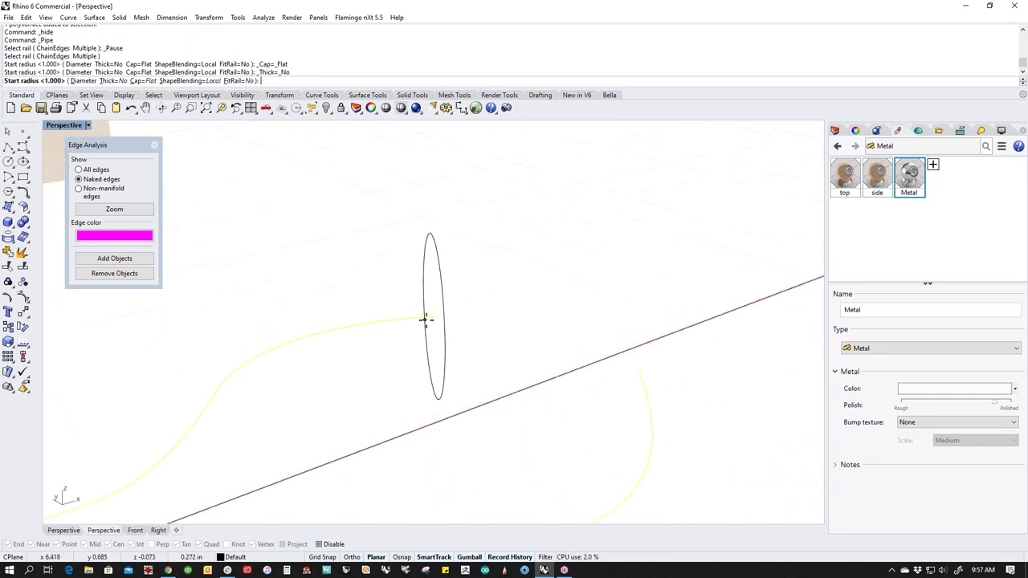
{"action": "scroll", "coordinate": [433, 316], "scroll_direction": "up", "scroll_amount": 3}
{"action": "scroll", "coordinate": [433, 316], "scroll_direction": "up", "scroll_amount": 5}
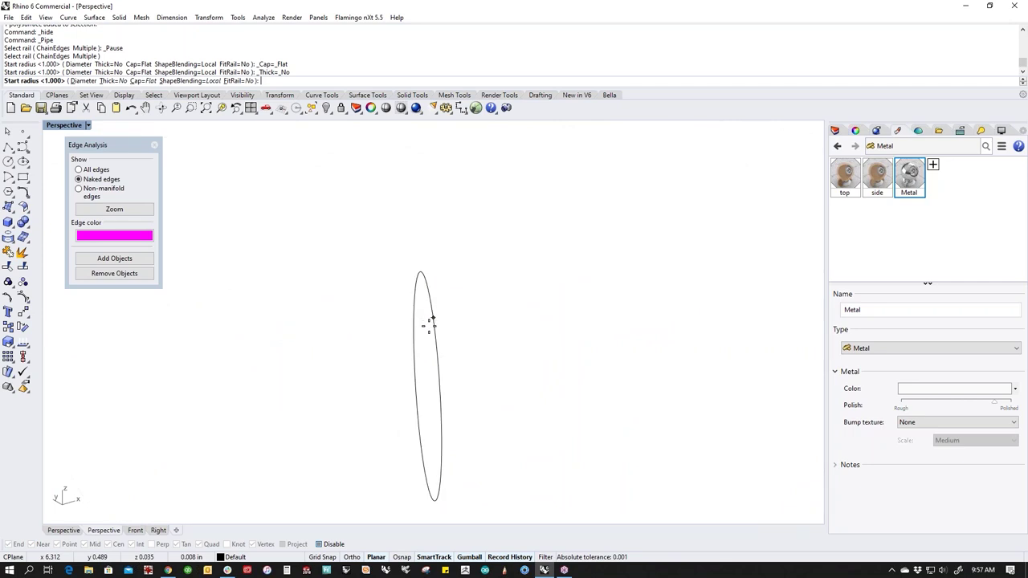
{"action": "scroll", "coordinate": [427, 349], "scroll_direction": "down", "scroll_amount": 3}
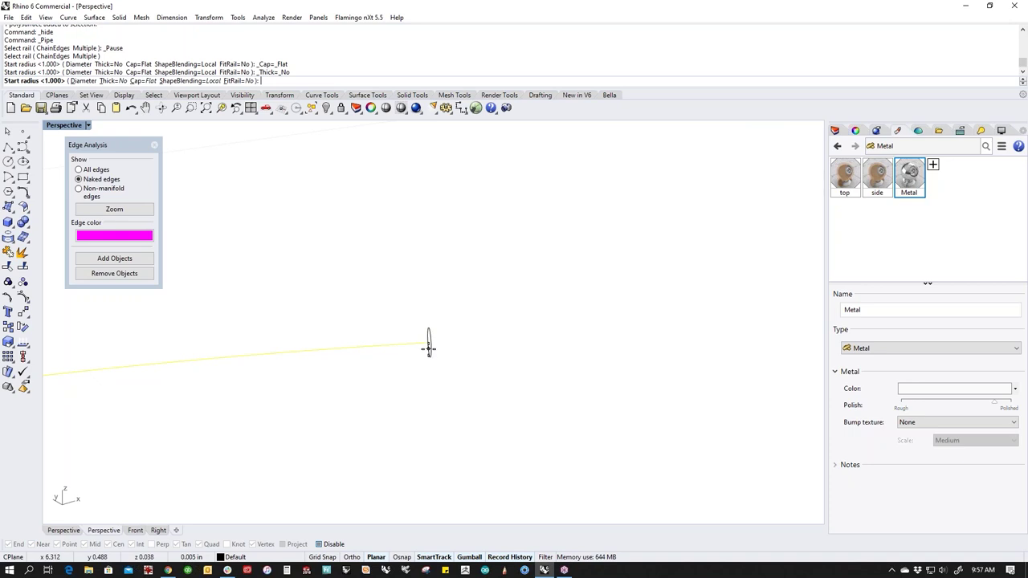
{"action": "left_click", "coordinate": [428, 345]}
{"action": "key", "text": "Return"}
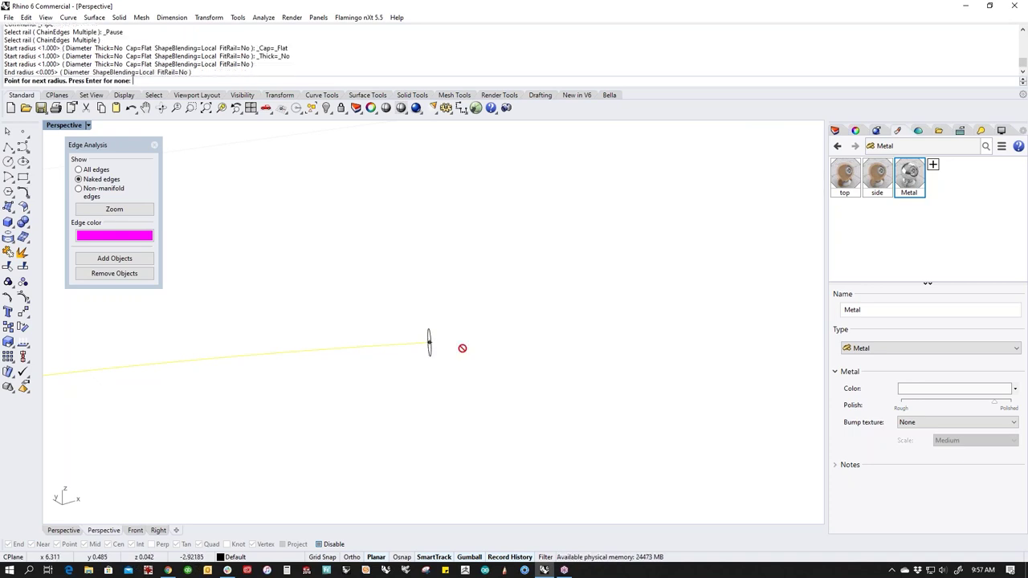
{"action": "key", "text": "Return"}
{"action": "scroll", "coordinate": [460, 352], "scroll_direction": "down", "scroll_amount": 10}
Step: Delete the flat cap surfaces at both open ends of the pipe near the jaw tips
{"action": "right_click_drag", "start_coordinate": [547, 399], "coordinate": [531, 411]}
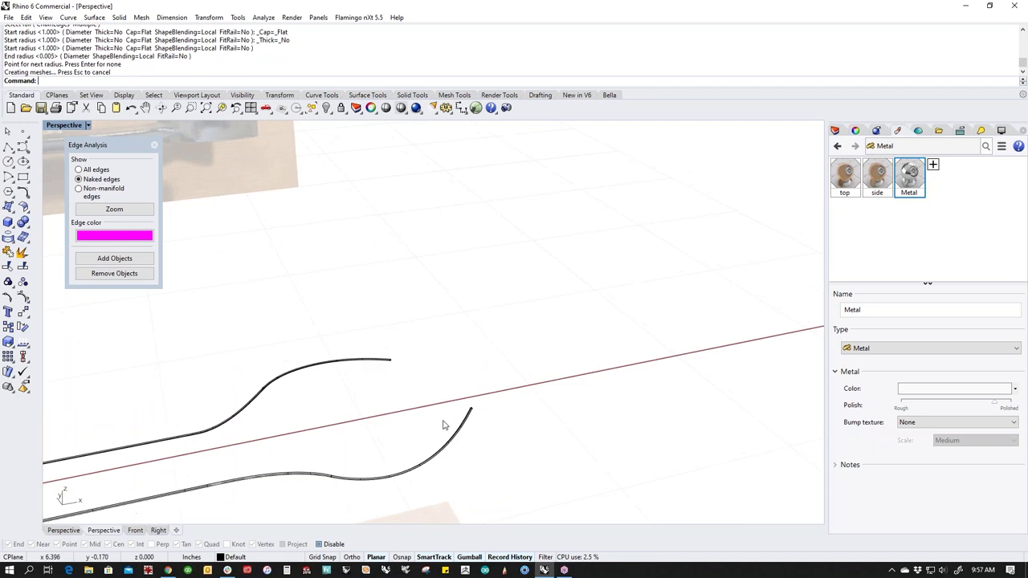
{"action": "scroll", "coordinate": [443, 420], "scroll_direction": "up", "scroll_amount": 6}
{"action": "scroll", "coordinate": [329, 333], "scroll_direction": "up", "scroll_amount": 5}
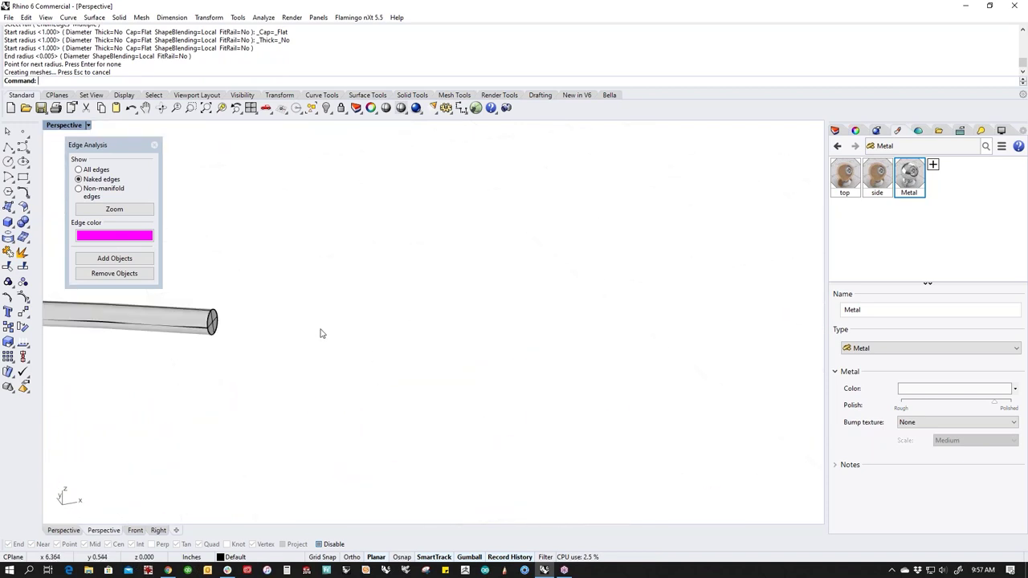
{"action": "scroll", "coordinate": [399, 303], "scroll_direction": "down", "scroll_amount": 1}
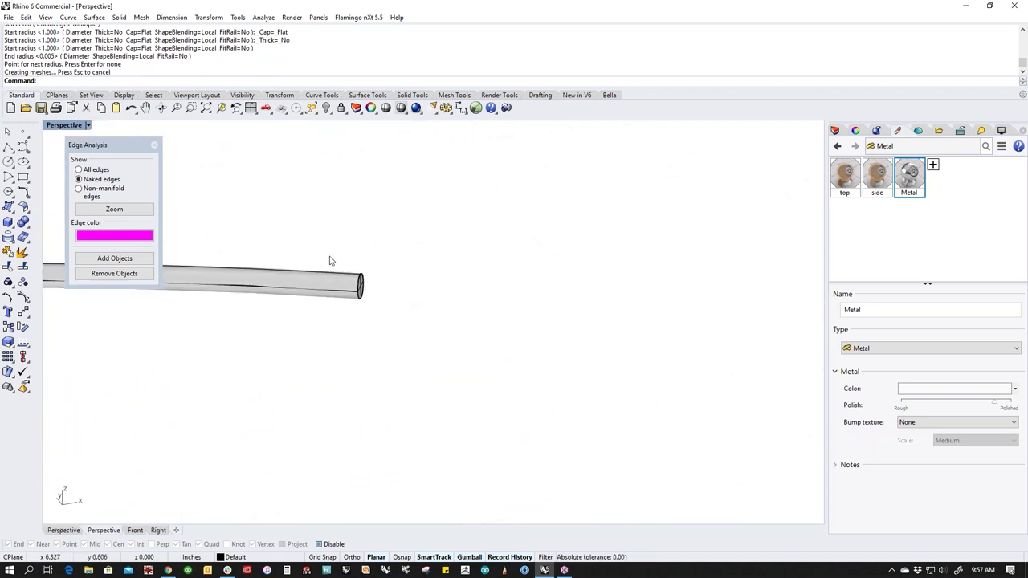
{"action": "left_click_drag", "start_coordinate": [329, 260], "coordinate": [415, 364]}
{"action": "key", "text": "Delete"}
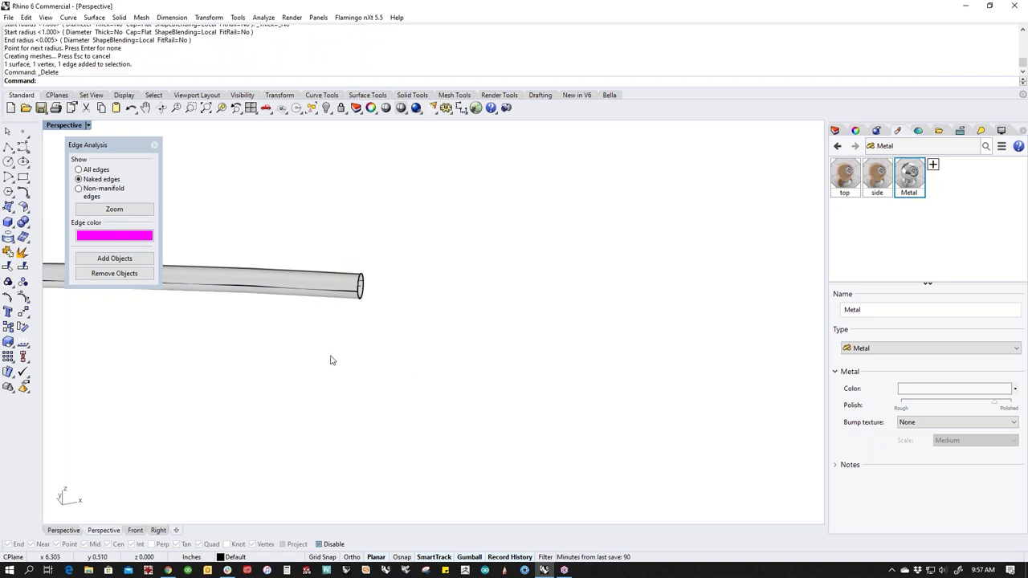
{"action": "scroll", "coordinate": [353, 361], "scroll_direction": "down", "scroll_amount": 4}
{"action": "left_click_drag", "start_coordinate": [464, 415], "coordinate": [639, 499]}
{"action": "left_click", "coordinate": [458, 362]}
{"action": "left_click_drag", "start_coordinate": [525, 420], "coordinate": [635, 497]}
{"action": "key", "text": "Delete"}
Step: Extend the pipe's open edge smoothly a short distance beyond the first jaw tip
{"action": "middle_click", "coordinate": [411, 360]}
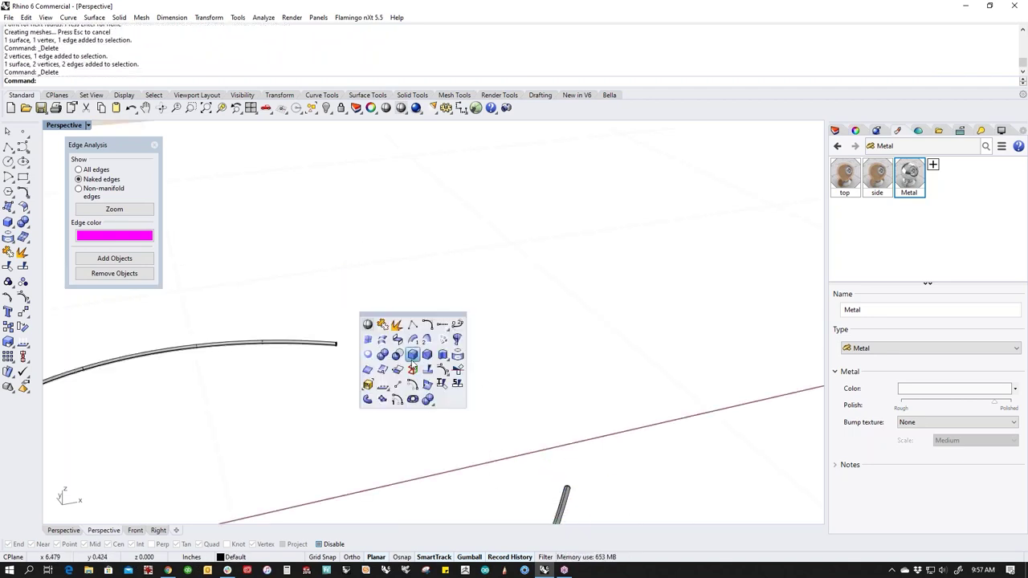
{"action": "left_click", "coordinate": [28, 219]}
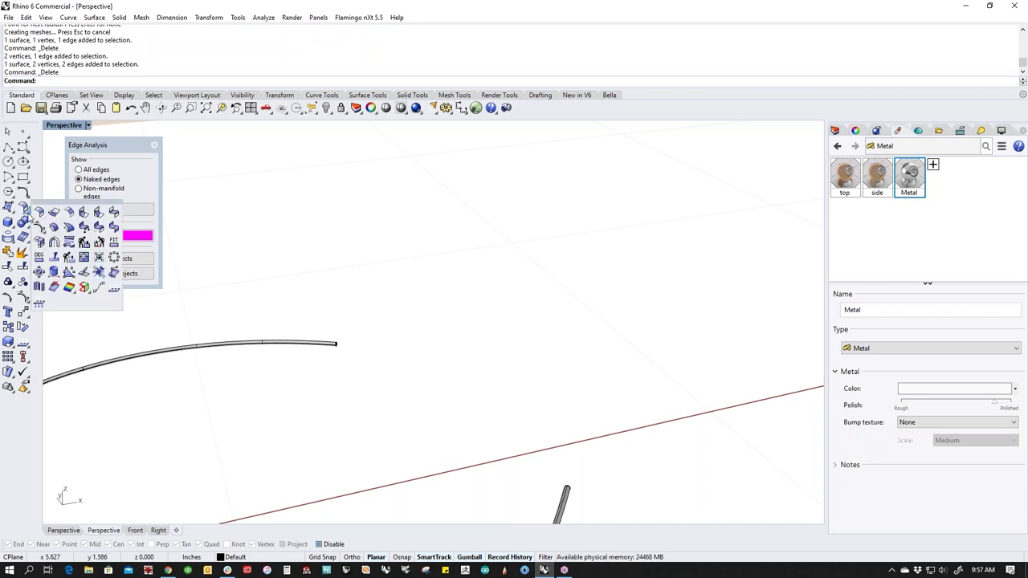
{"action": "left_click", "coordinate": [49, 215]}
{"action": "scroll", "coordinate": [340, 346], "scroll_direction": "up", "scroll_amount": 10}
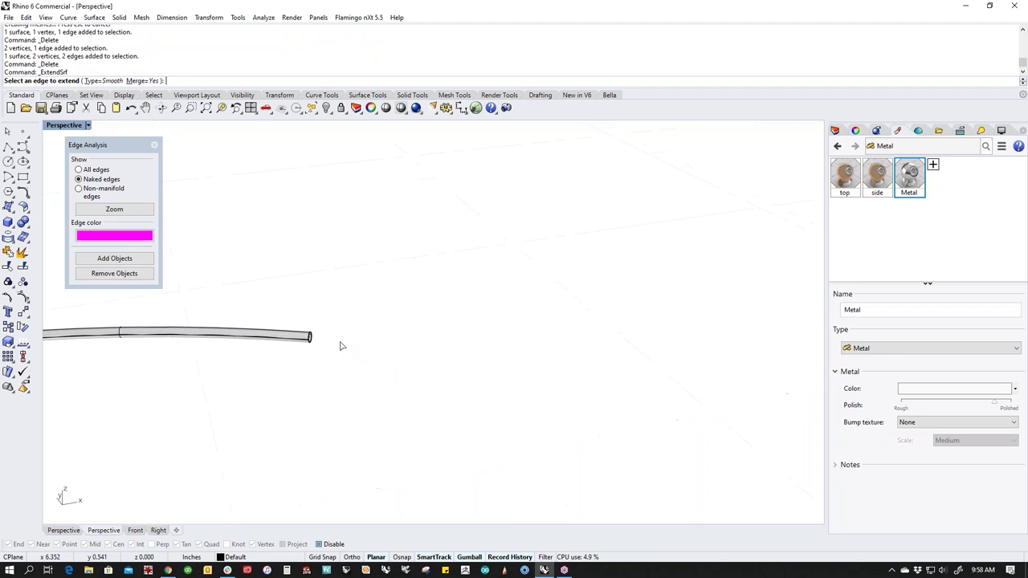
{"action": "left_click", "coordinate": [284, 346]}
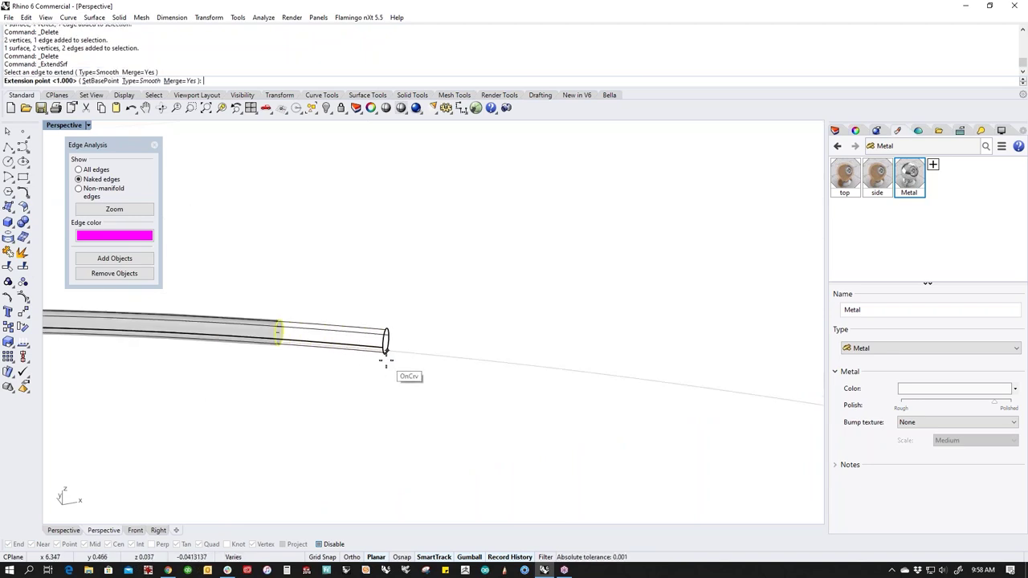
{"action": "left_click", "coordinate": [385, 358]}
{"action": "scroll", "coordinate": [371, 362], "scroll_direction": "down", "scroll_amount": 10}
{"action": "scroll", "coordinate": [506, 455], "scroll_direction": "up", "scroll_amount": 4}
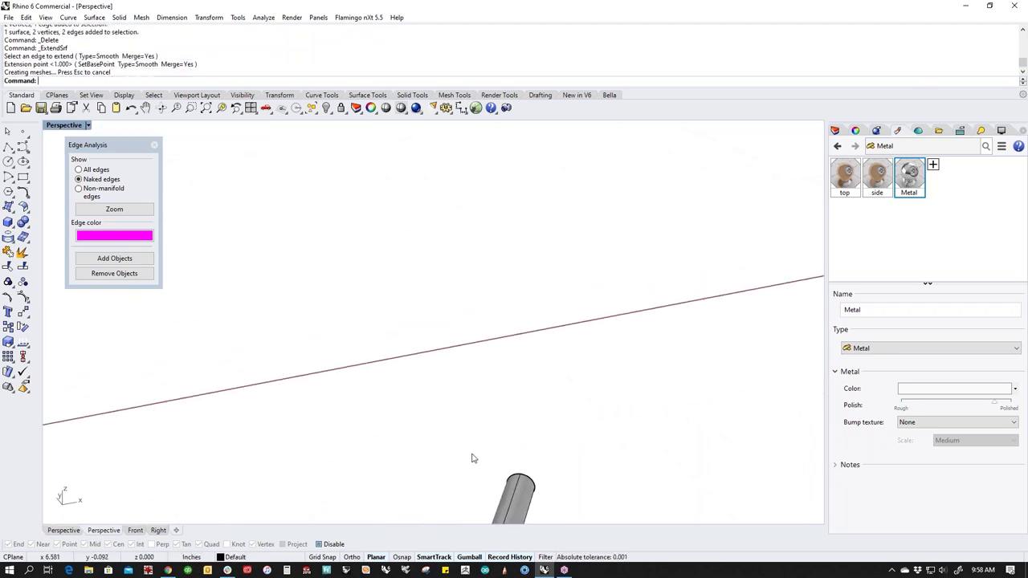
{"action": "key", "text": "Return"}
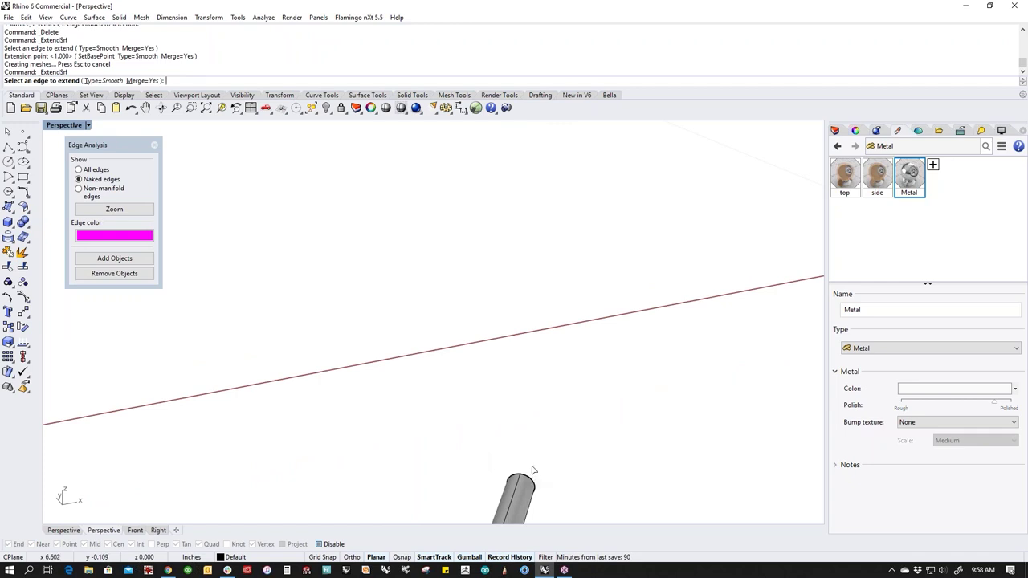
{"action": "scroll", "coordinate": [490, 437], "scroll_direction": "down", "scroll_amount": 8}
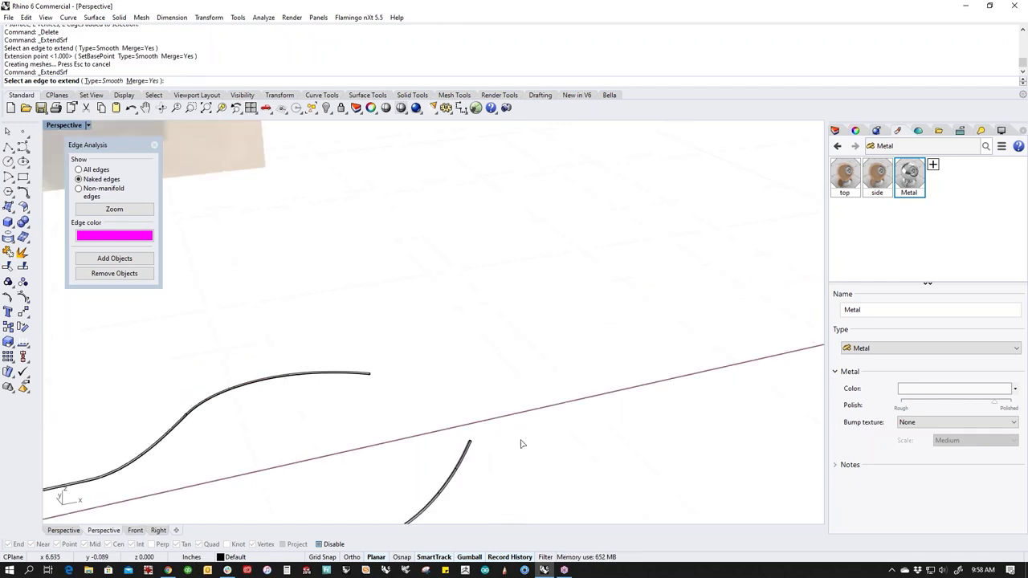
{"action": "scroll", "coordinate": [402, 341], "scroll_direction": "up", "scroll_amount": 8}
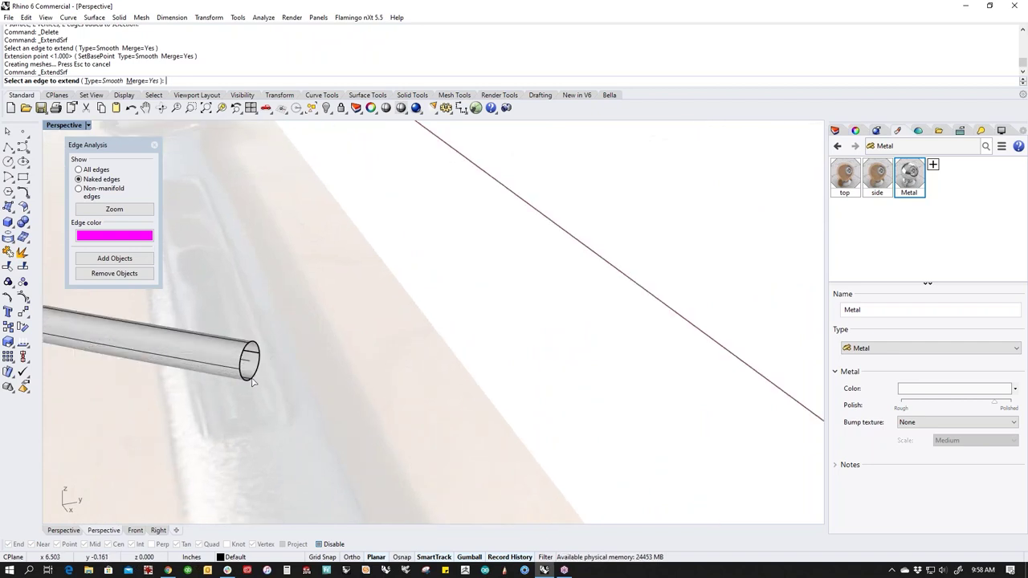
{"action": "key", "text": "Escape"}
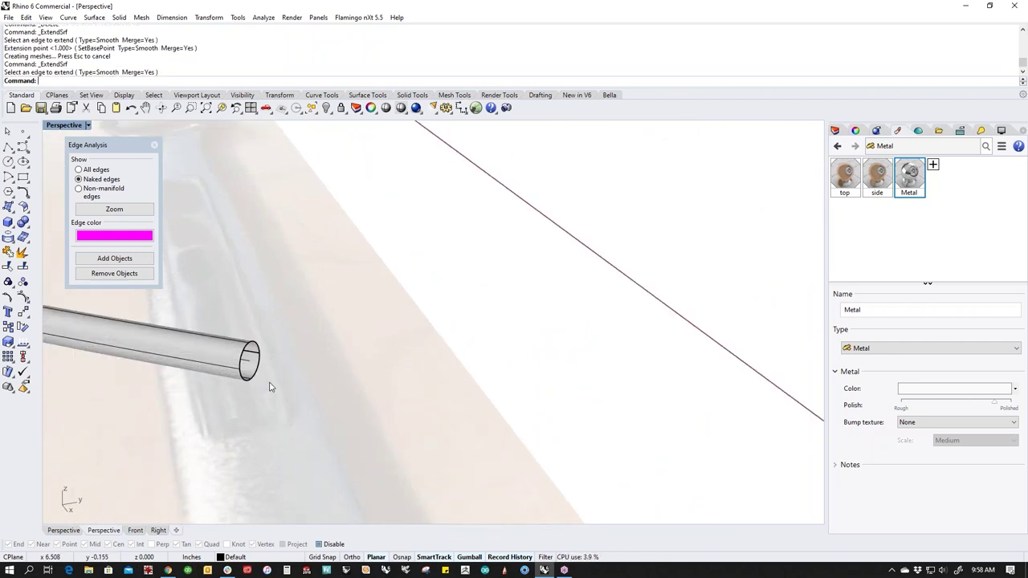
{"action": "middle_click", "coordinate": [269, 387]}
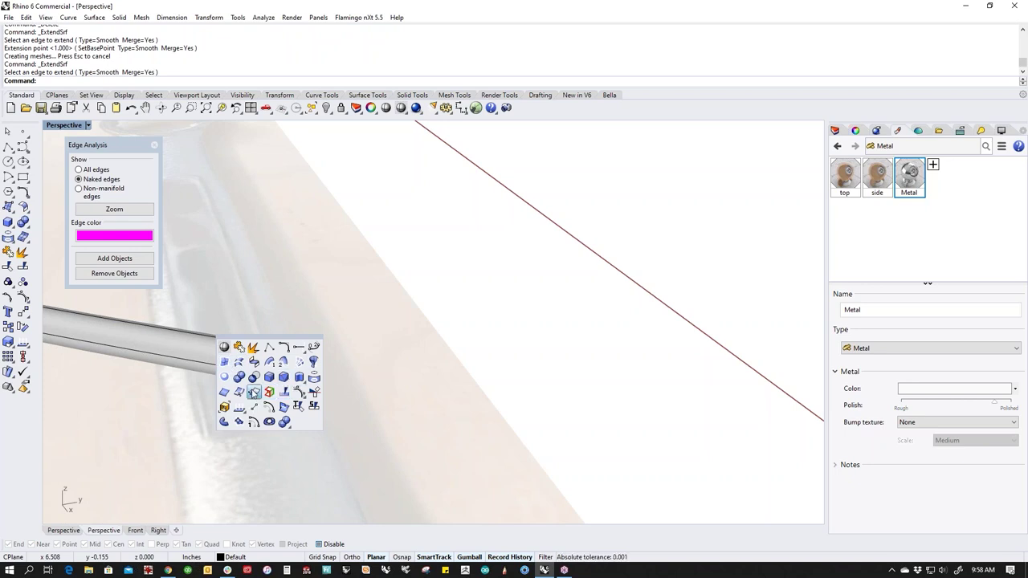
{"action": "left_click", "coordinate": [254, 392]}
{"action": "key", "text": "Escape"}
Step: Extract the last pipe surface at the end that has not been extended
{"action": "middle_click", "coordinate": [283, 389]}
{"action": "left_click", "coordinate": [267, 351]}
{"action": "left_click", "coordinate": [250, 363]}
{"action": "right_click", "coordinate": [281, 392]}
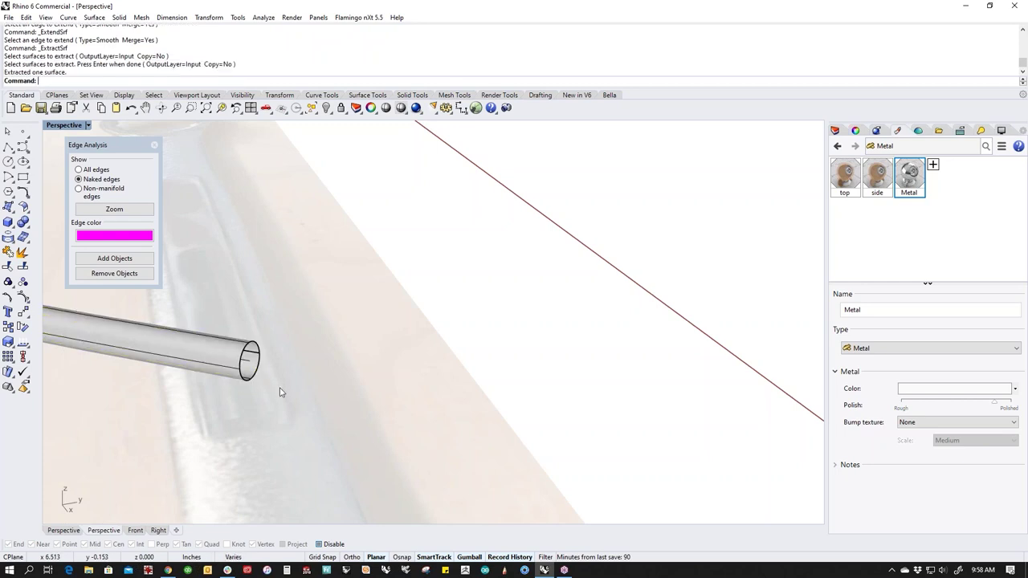
Step: Untrim the open end edges of the extracted pipe surface
{"action": "middle_click", "coordinate": [279, 391]}
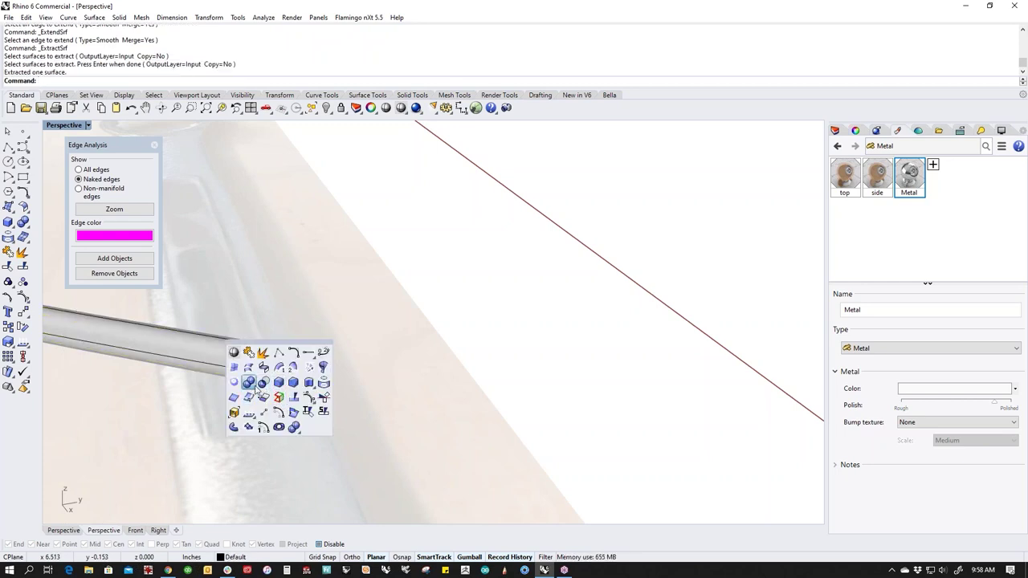
{"action": "left_click", "coordinate": [249, 383]}
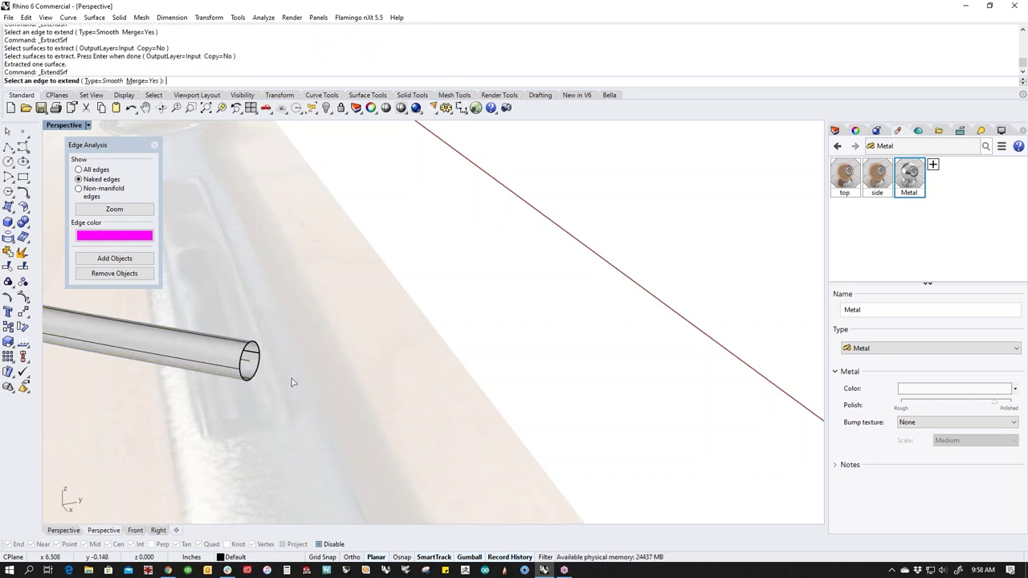
{"action": "middle_click", "coordinate": [292, 383]}
{"action": "left_click", "coordinate": [319, 401]}
{"action": "left_click", "coordinate": [254, 377]}
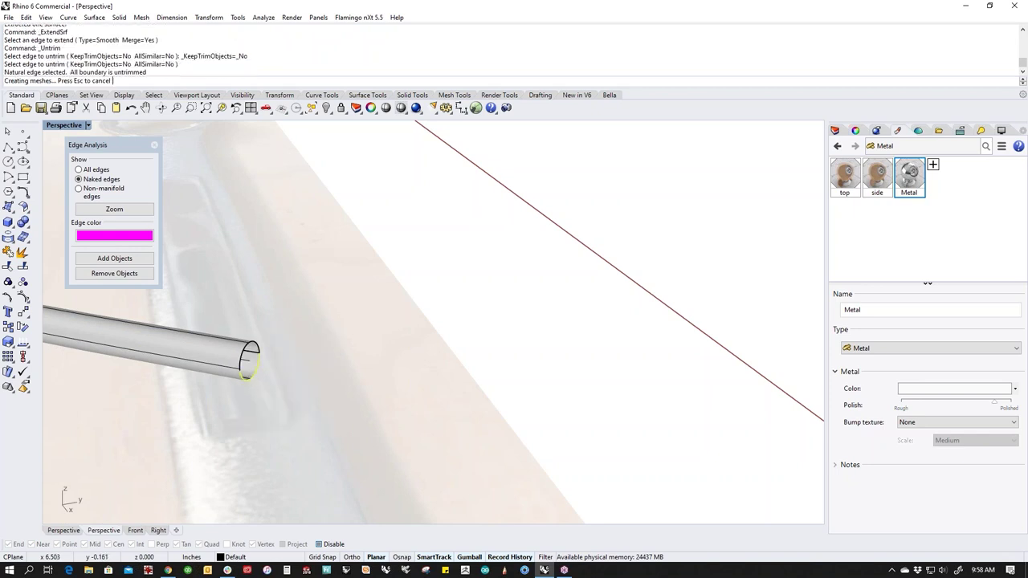
{"action": "left_click", "coordinate": [257, 367]}
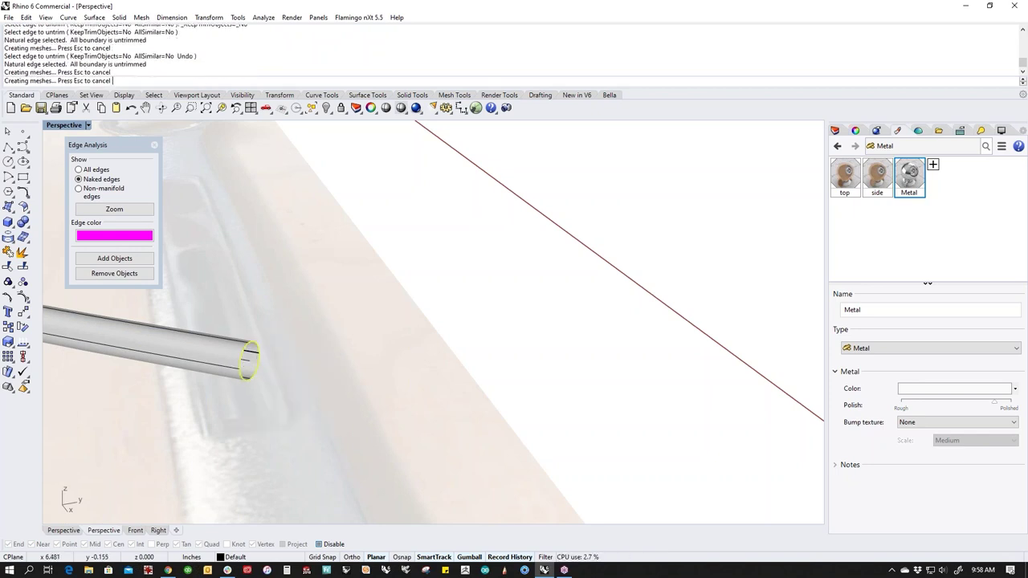
Step: Extend the extracted surface's open edge smoothly so the pipe runs beyond the second jaw tip
{"action": "middle_click", "coordinate": [290, 388]}
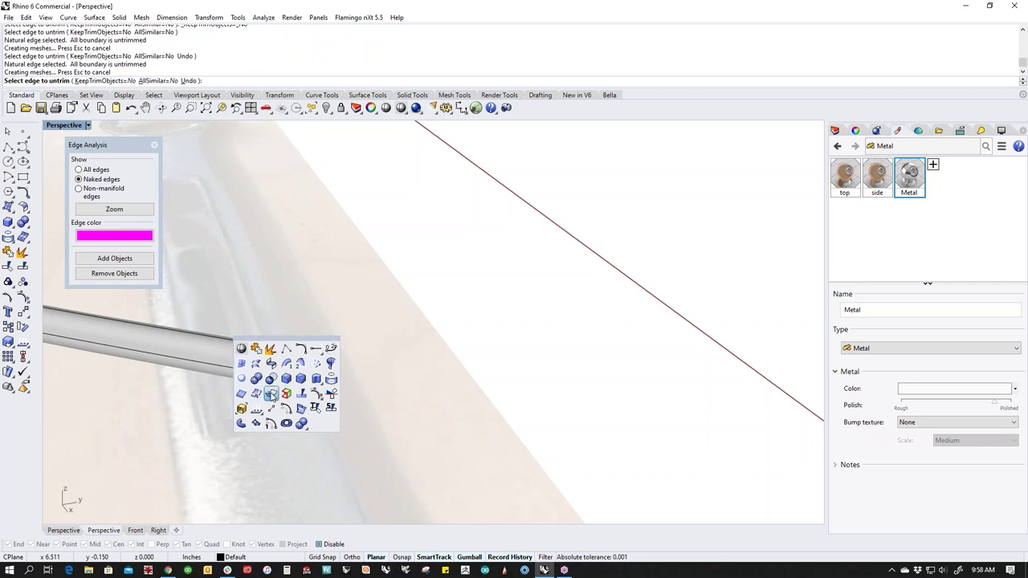
{"action": "left_click", "coordinate": [256, 393]}
{"action": "left_click", "coordinate": [254, 388]}
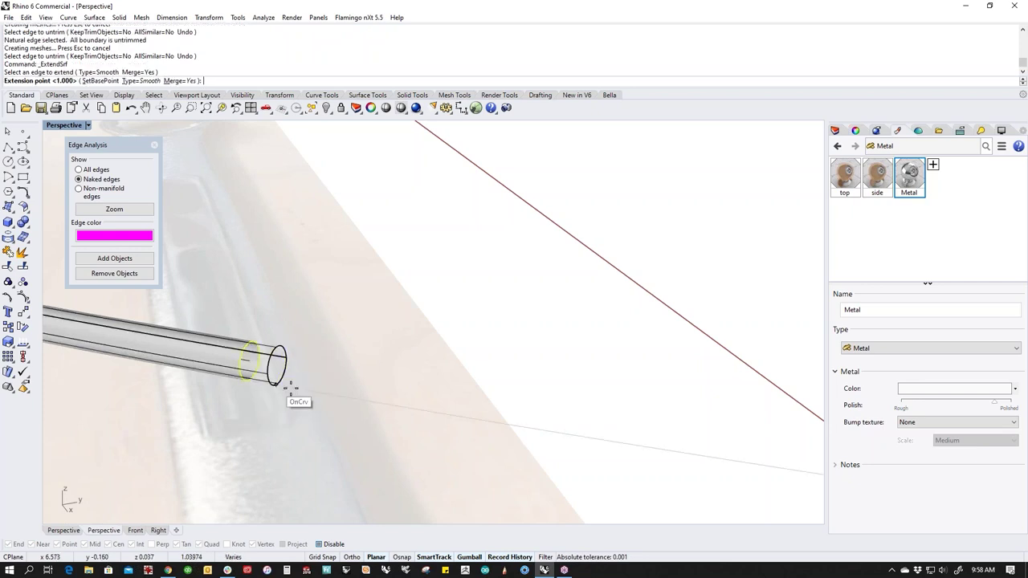
{"action": "left_click", "coordinate": [354, 395]}
Step: Join all the pipe surfaces into one open polysurface
{"action": "scroll", "coordinate": [314, 348], "scroll_direction": "down", "scroll_amount": 15}
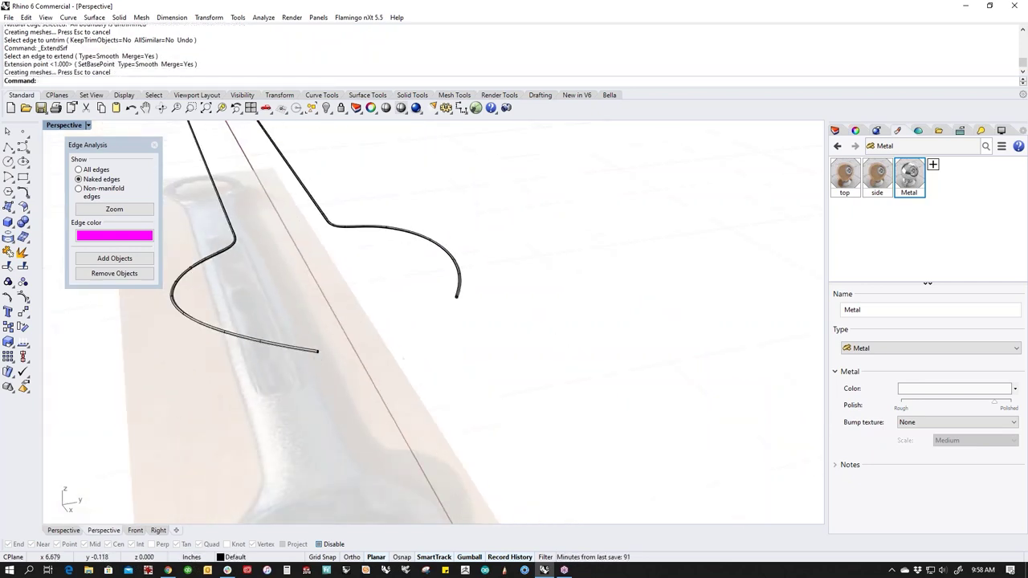
{"action": "right_click_drag", "start_coordinate": [315, 349], "coordinate": [369, 383]}
{"action": "scroll", "coordinate": [427, 375], "scroll_direction": "down", "scroll_amount": 6}
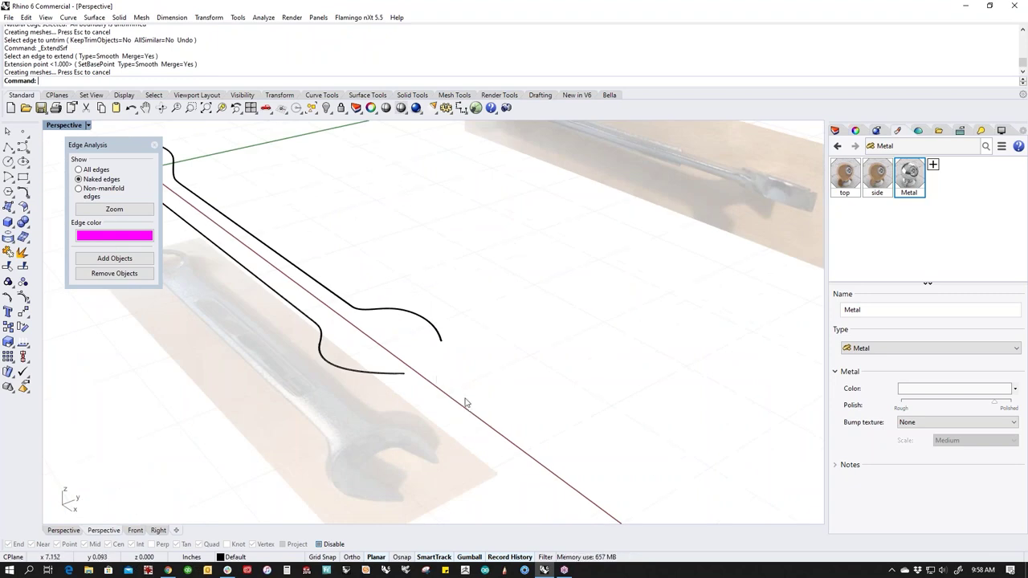
{"action": "scroll", "coordinate": [468, 403], "scroll_direction": "down", "scroll_amount": 5}
{"action": "left_click_drag", "start_coordinate": [218, 208], "coordinate": [539, 467]}
{"action": "type", "text": "j"}
{"action": "key", "text": "Return"}
{"action": "left_click", "coordinate": [518, 464]}
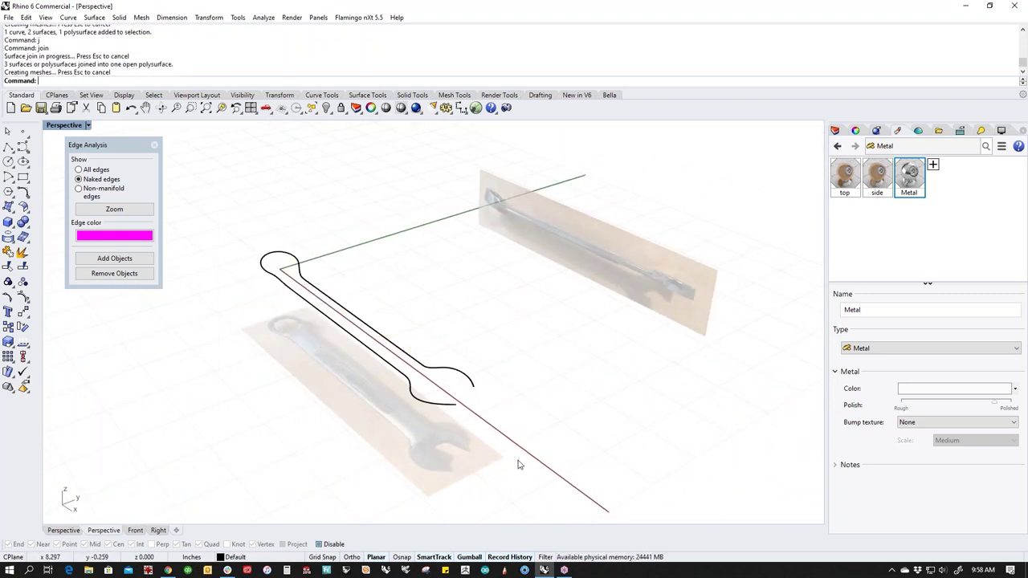
Step: Unhide the wrench body and display the model in Wireframe for a close view of the pipe at the jaw tip
{"action": "type", "text": "v"}
{"action": "key", "text": "Return"}
{"action": "scroll", "coordinate": [419, 382], "scroll_direction": "up", "scroll_amount": 10}
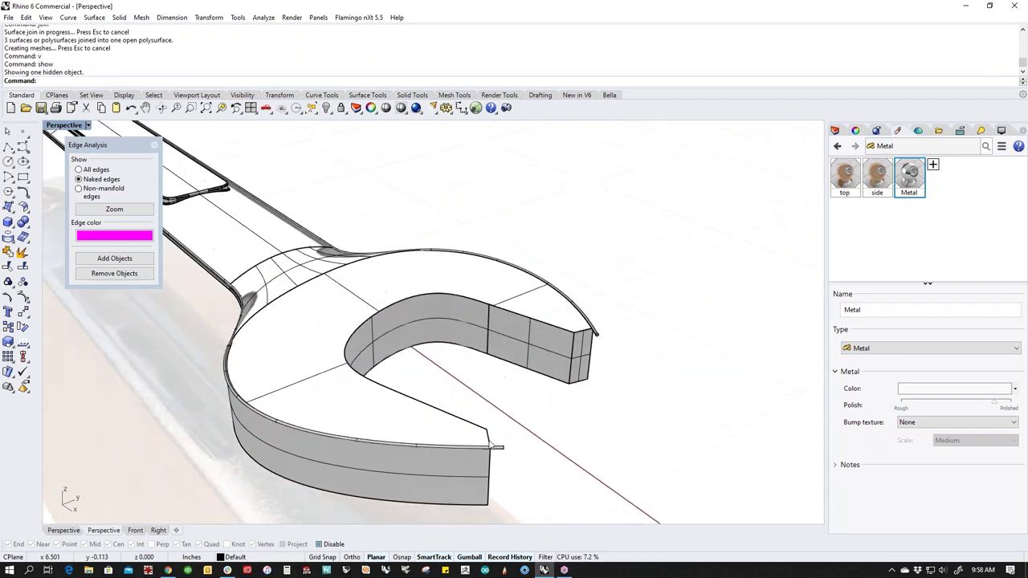
{"action": "right_click_drag", "start_coordinate": [438, 423], "coordinate": [230, 364]}
{"action": "scroll", "coordinate": [361, 392], "scroll_direction": "up", "scroll_amount": 5}
{"action": "middle_click", "coordinate": [253, 313]}
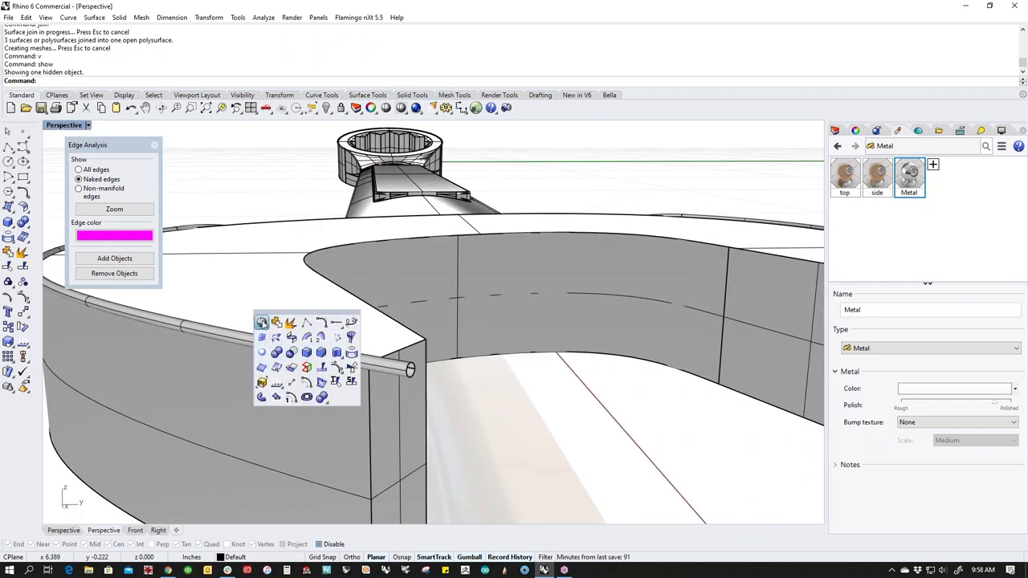
{"action": "left_click", "coordinate": [262, 336]}
{"action": "left_click", "coordinate": [409, 373]}
{"action": "right_click_drag", "start_coordinate": [410, 376], "coordinate": [365, 368]}
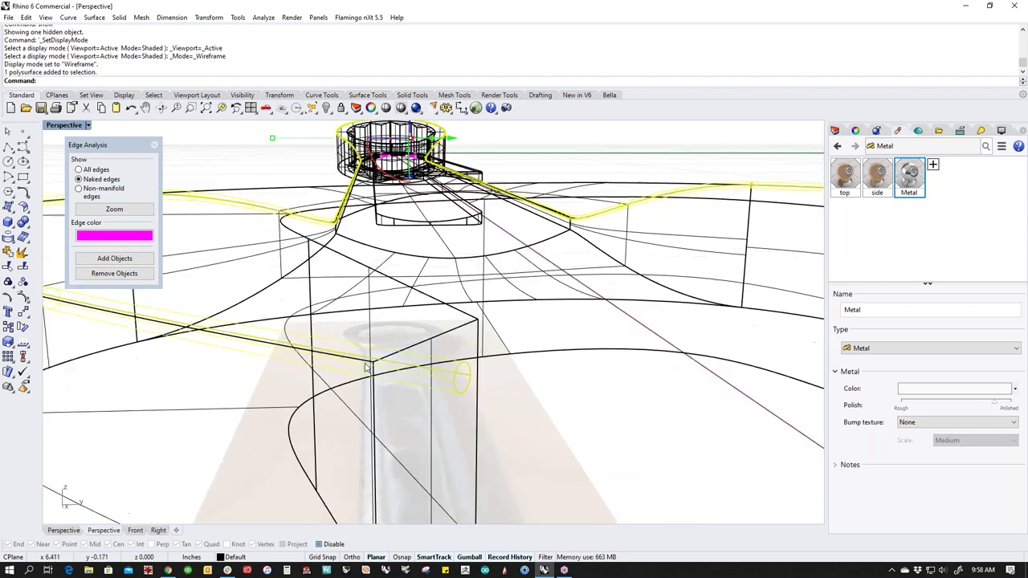
{"action": "left_click", "coordinate": [521, 413]}
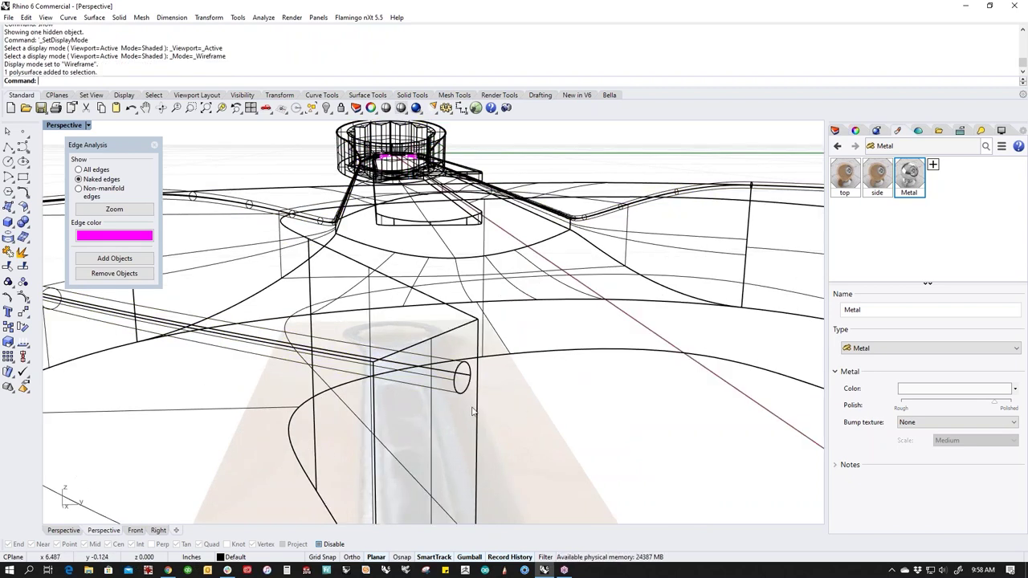
Step: Extract the flat end surface of the jaw tip around the pipe and hide it
{"action": "middle_click", "coordinate": [507, 404]}
{"action": "left_click", "coordinate": [489, 365]}
{"action": "left_click", "coordinate": [469, 402]}
{"action": "right_click", "coordinate": [505, 427]}
{"action": "type", "text": "h"}
{"action": "key", "text": "Return"}
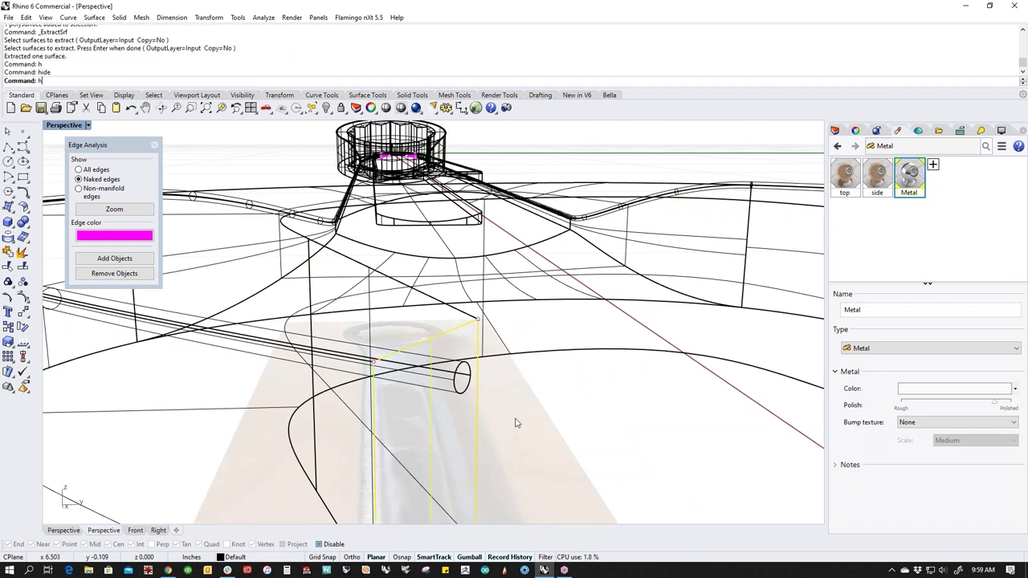
Step: Trim the wrench body's upper outer edge strip away using the pipe as cutter and delete the pipe
{"action": "left_click", "coordinate": [442, 392]}
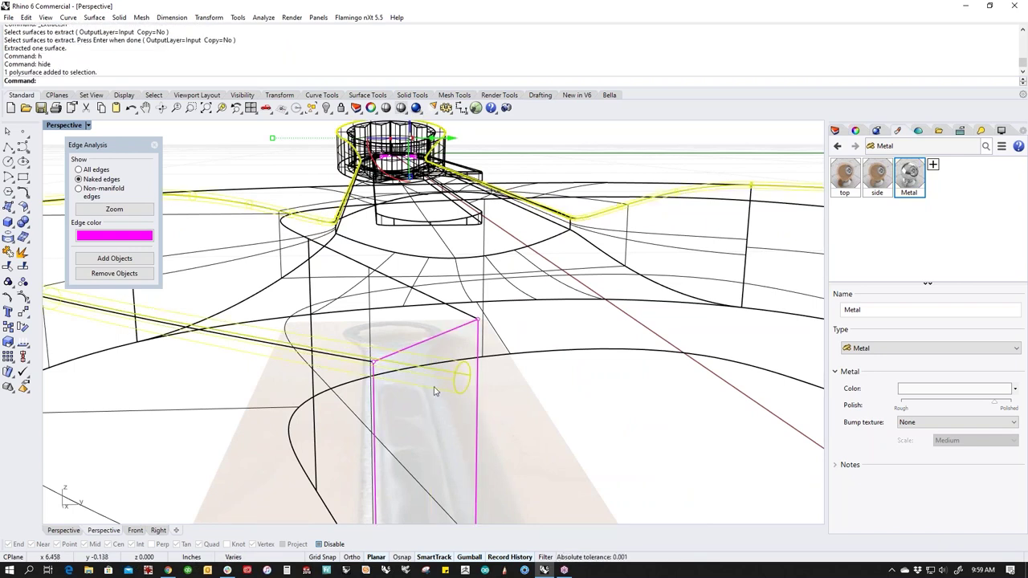
{"action": "key", "text": "ctrl+t"}
{"action": "scroll", "coordinate": [374, 355], "scroll_direction": "up", "scroll_amount": 4}
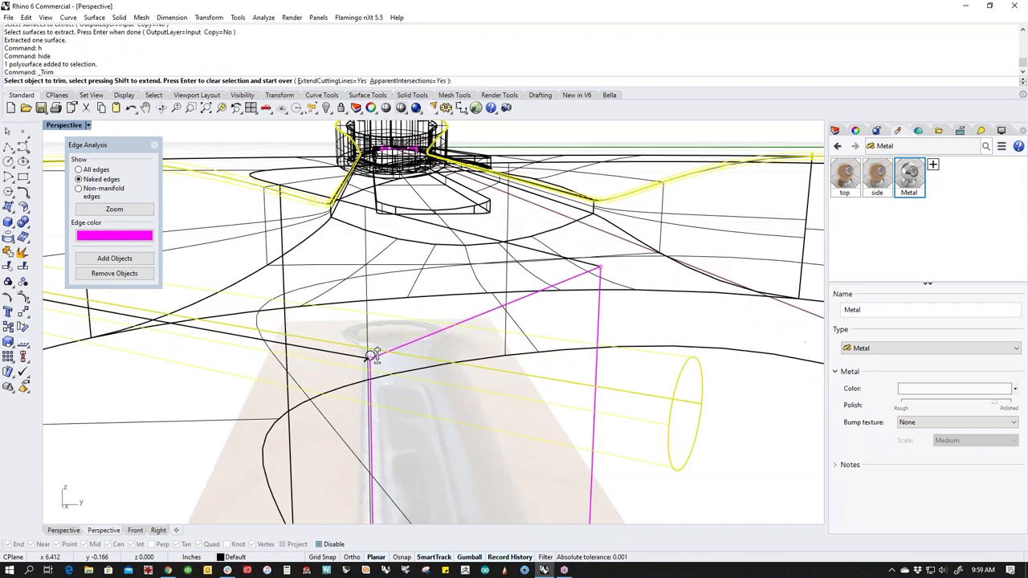
{"action": "left_click", "coordinate": [358, 361]}
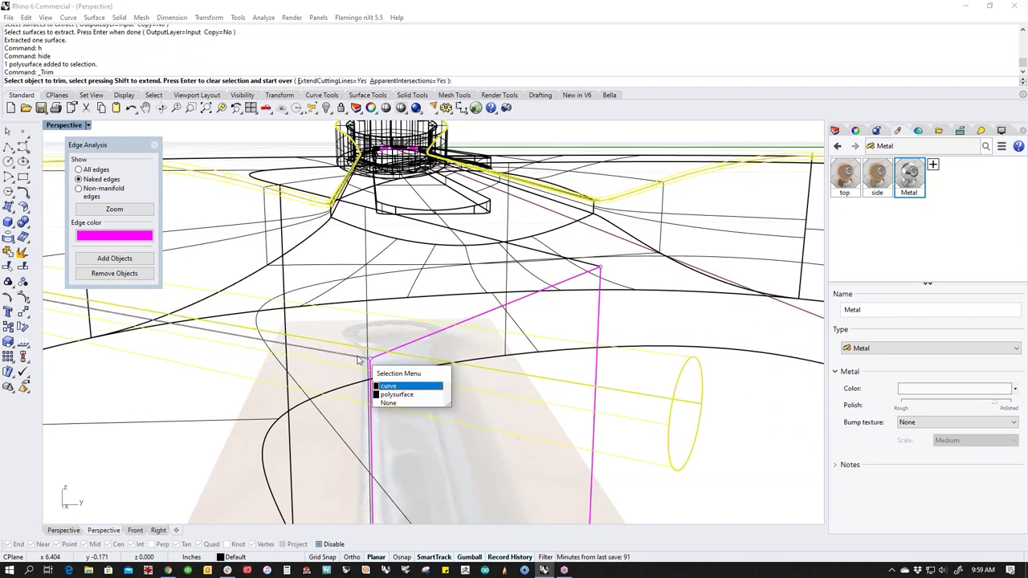
{"action": "left_click", "coordinate": [393, 395]}
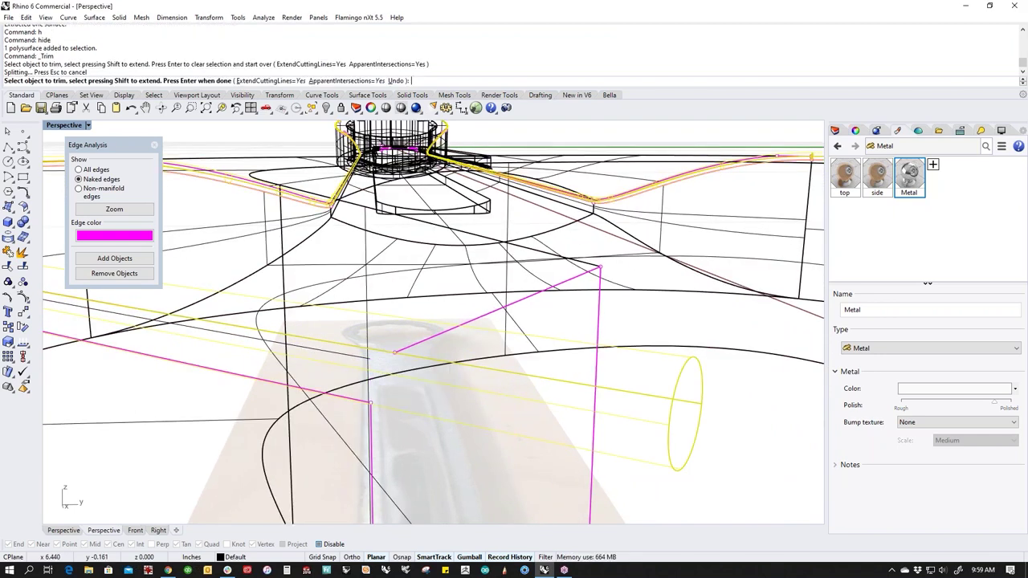
{"action": "scroll", "coordinate": [397, 395], "scroll_direction": "down", "scroll_amount": 3}
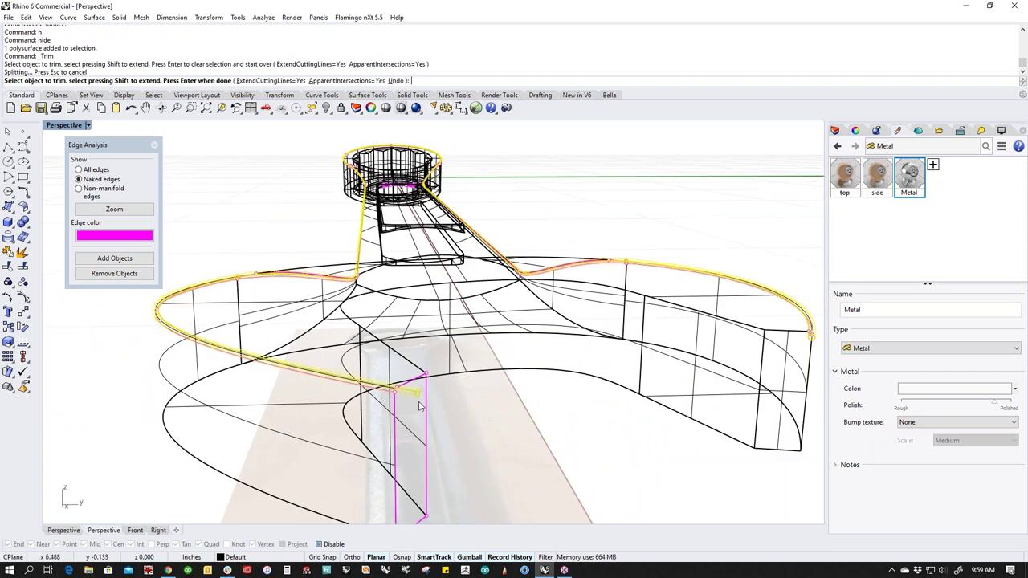
{"action": "key", "text": "Return"}
Step: Select all curves in the model and hide them
{"action": "right_click_drag", "start_coordinate": [382, 417], "coordinate": [386, 449]}
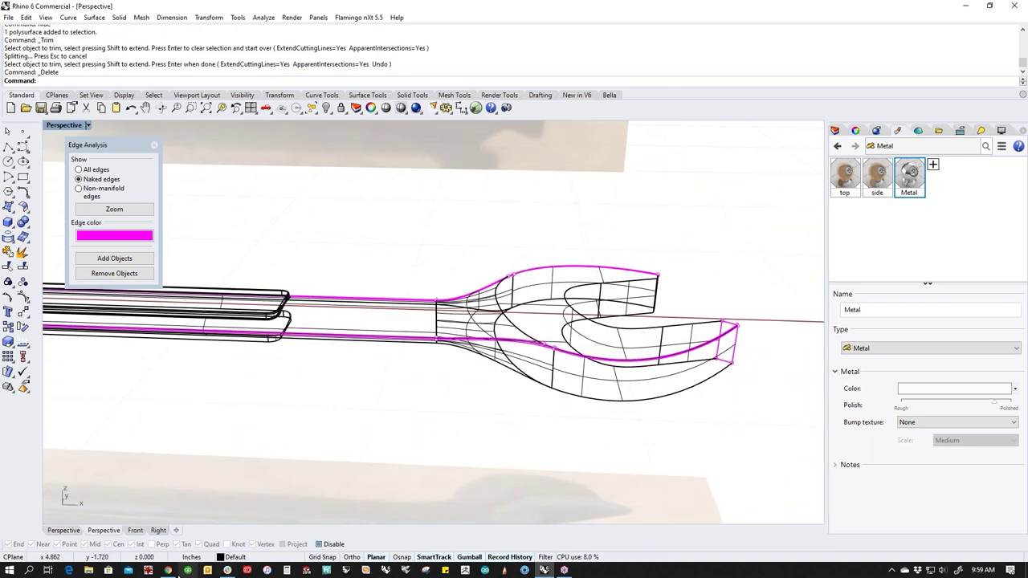
{"action": "left_click", "coordinate": [167, 570]}
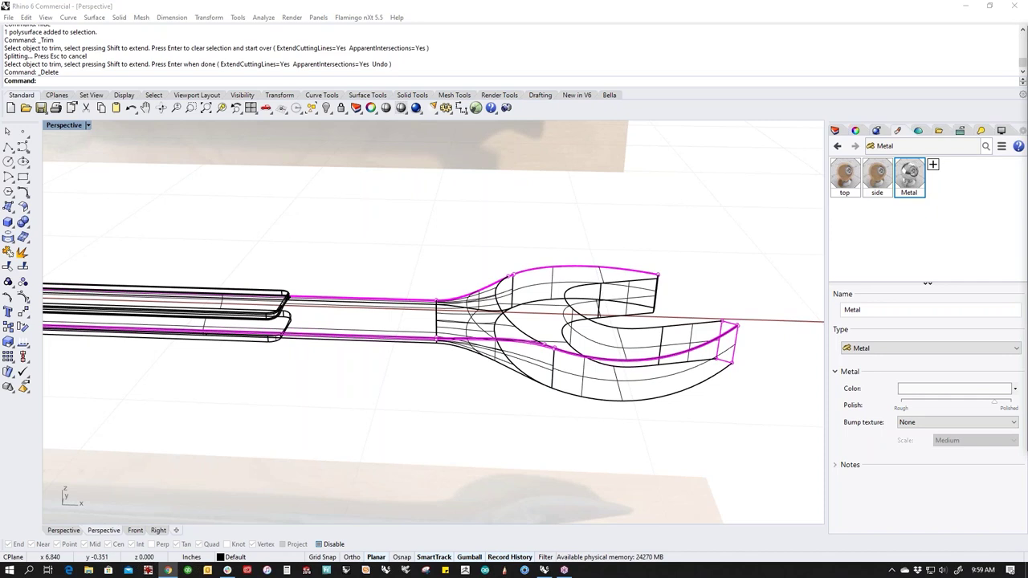
{"action": "right_click_drag", "start_coordinate": [759, 382], "coordinate": [679, 396]}
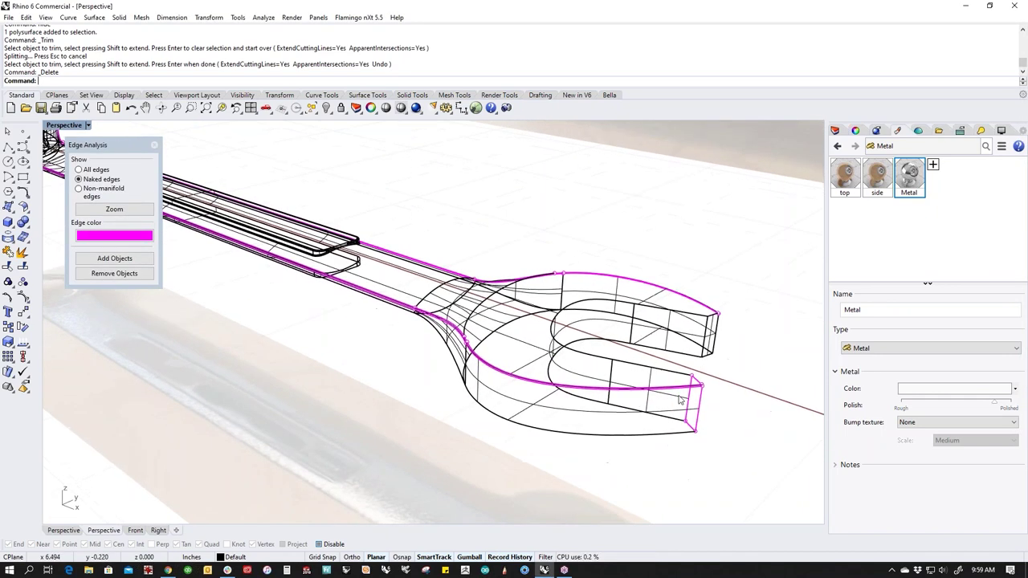
{"action": "scroll", "coordinate": [679, 399], "scroll_direction": "up", "scroll_amount": 5}
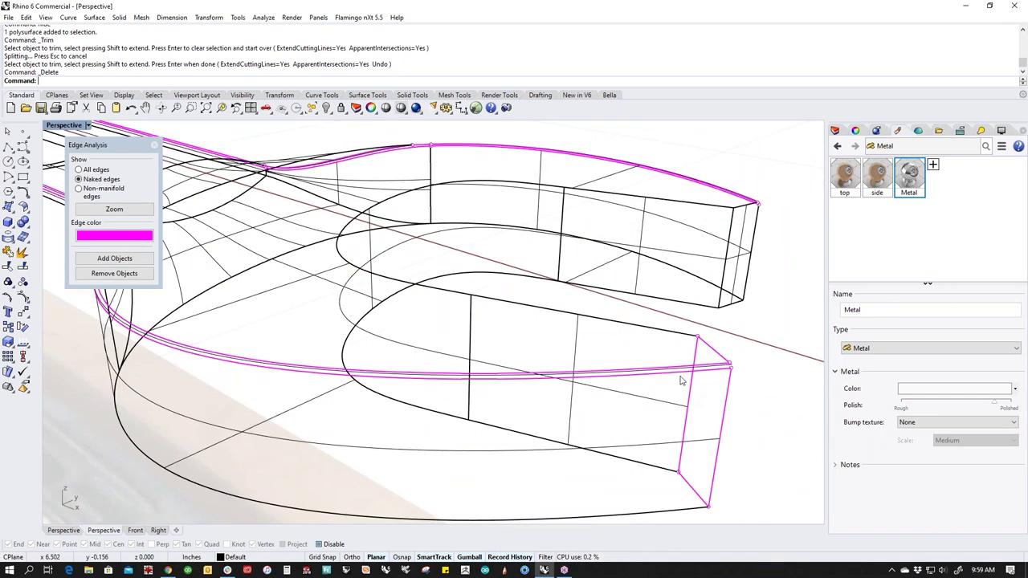
{"action": "right_click_drag", "start_coordinate": [630, 381], "coordinate": [532, 349], "text": "shift"}
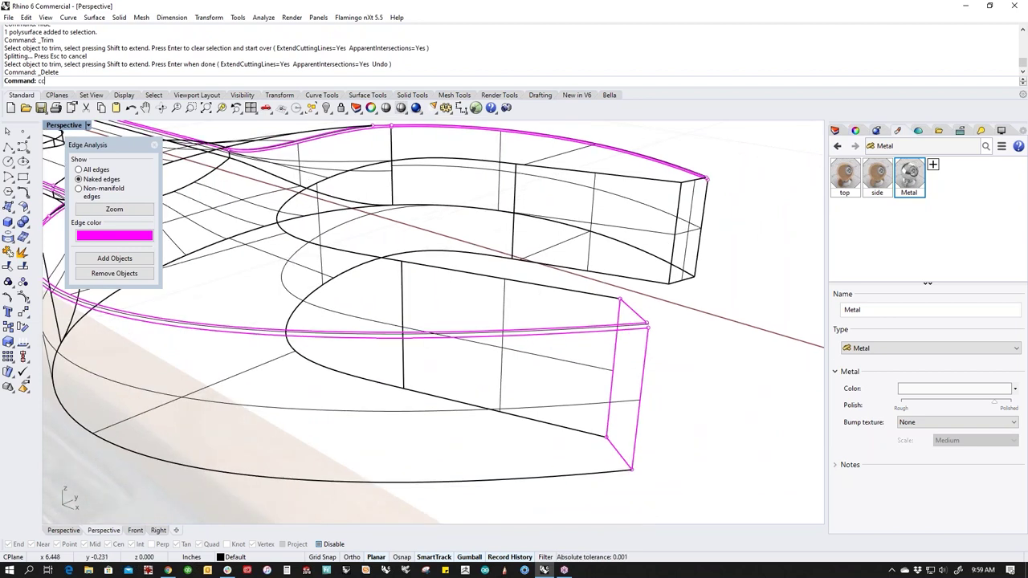
{"action": "key", "text": "Return"}
{"action": "type", "text": "h"}
{"action": "key", "text": "Return"}
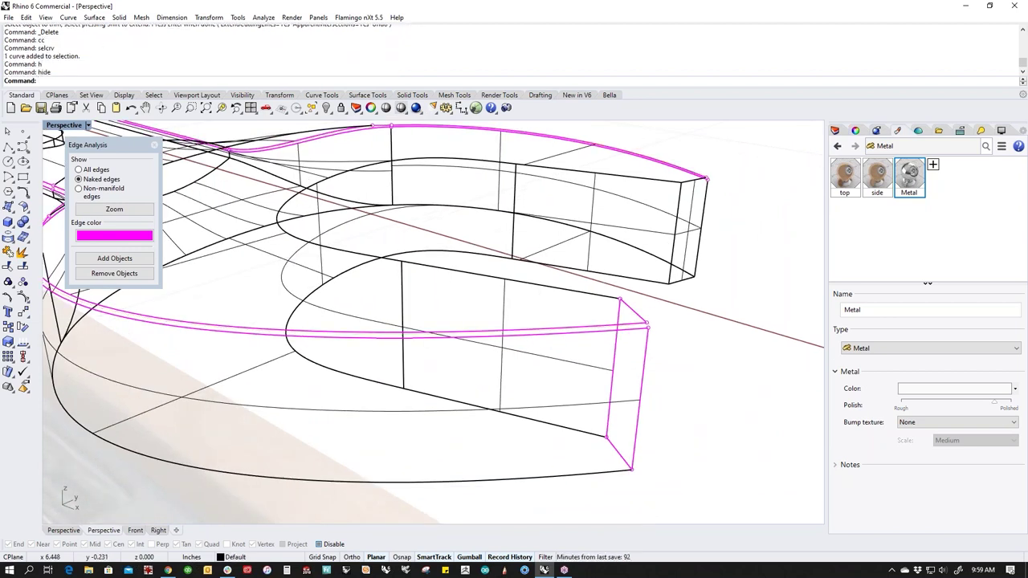
Step: Examine the trimmed gap along the wrench's upper edge from the jaw over the handle to the ring end
{"action": "right_click_drag", "start_coordinate": [558, 350], "coordinate": [546, 329]}
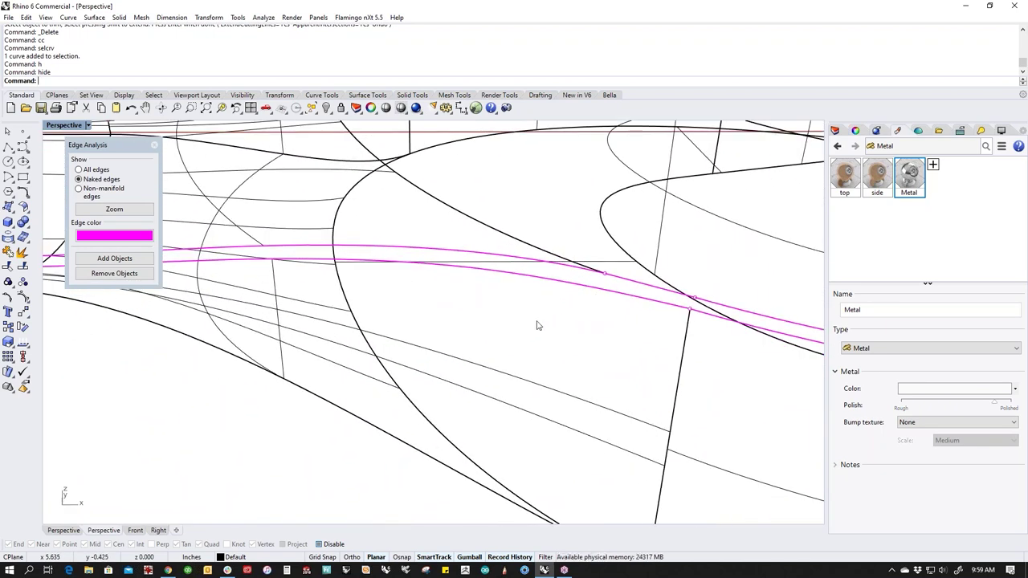
{"action": "scroll", "coordinate": [537, 325], "scroll_direction": "down", "scroll_amount": 8}
{"action": "right_click_drag", "start_coordinate": [353, 337], "coordinate": [527, 336]}
{"action": "scroll", "coordinate": [424, 342], "scroll_direction": "up", "scroll_amount": 4}
{"action": "scroll", "coordinate": [459, 340], "scroll_direction": "down", "scroll_amount": 4}
{"action": "right_click_drag", "start_coordinate": [337, 339], "coordinate": [741, 285], "text": "shift"}
{"action": "scroll", "coordinate": [550, 336], "scroll_direction": "down", "scroll_amount": 5}
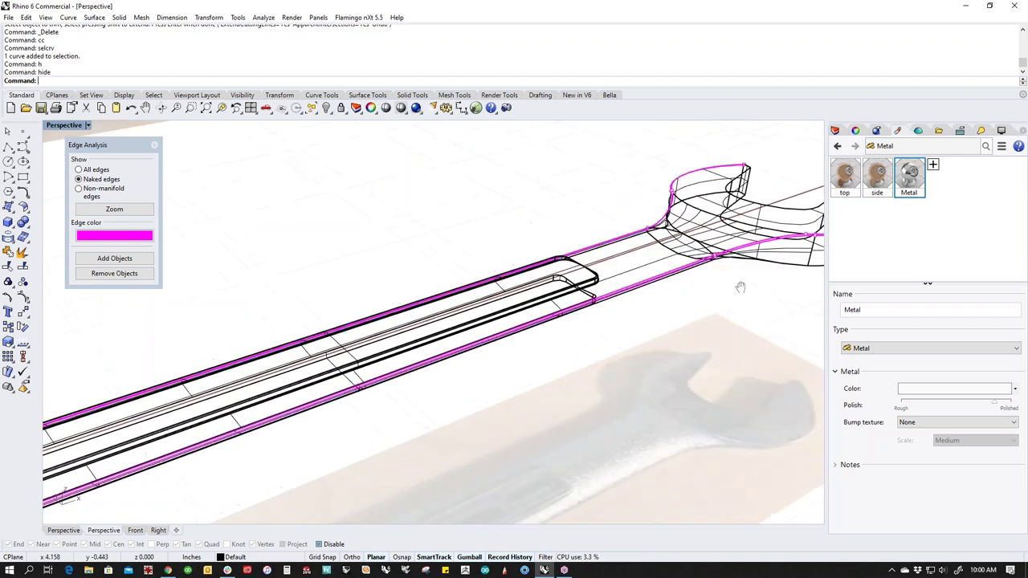
{"action": "right_click_drag", "start_coordinate": [240, 437], "coordinate": [722, 277], "text": "shift"}
{"action": "right_click_drag", "start_coordinate": [553, 350], "coordinate": [557, 346], "text": "shift"}
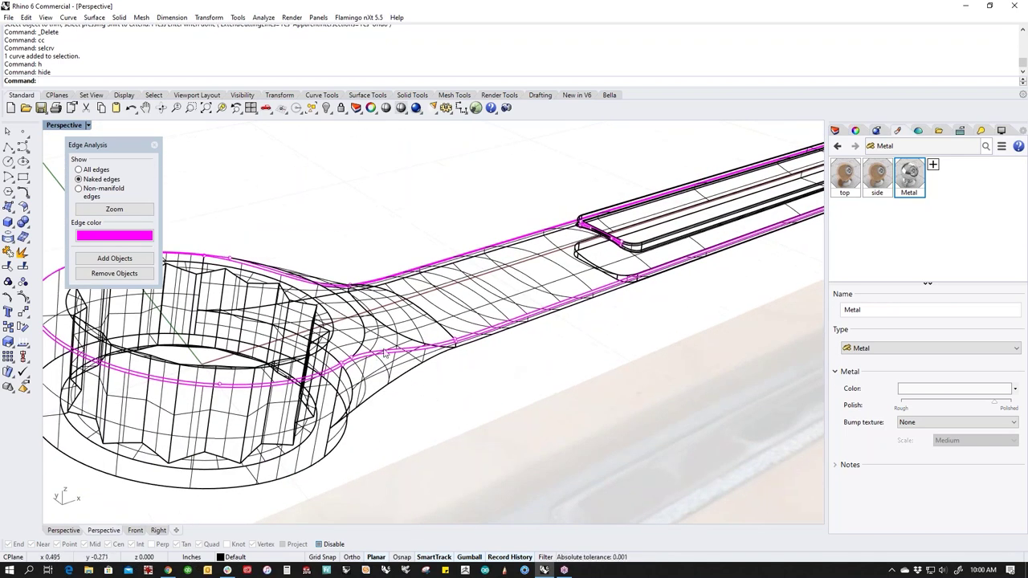
{"action": "scroll", "coordinate": [384, 354], "scroll_direction": "up", "scroll_amount": 5}
{"action": "scroll", "coordinate": [367, 362], "scroll_direction": "down", "scroll_amount": 2}
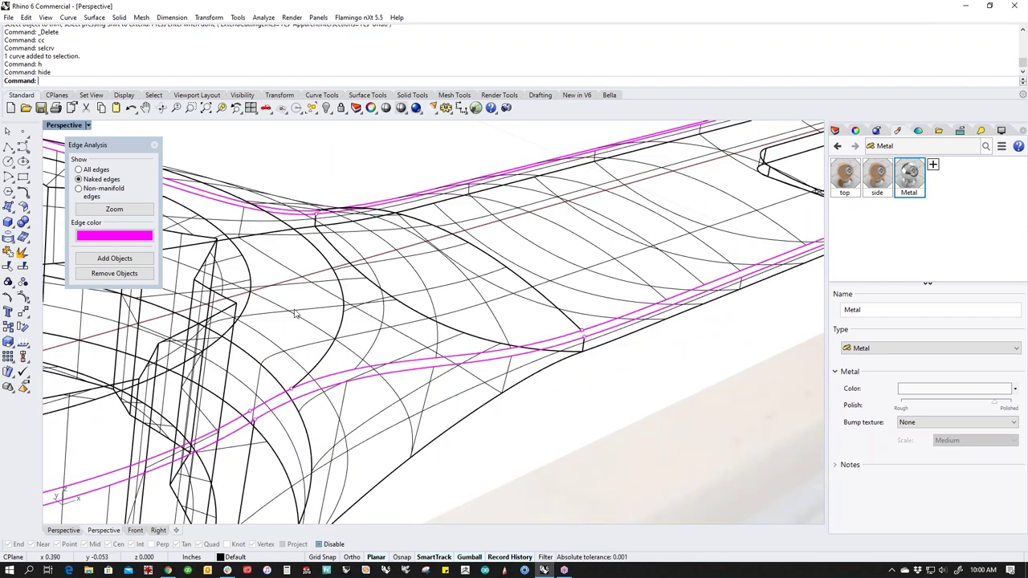
{"action": "scroll", "coordinate": [531, 334], "scroll_direction": "down", "scroll_amount": 7}
{"action": "right_click_drag", "start_coordinate": [642, 361], "coordinate": [482, 329]}
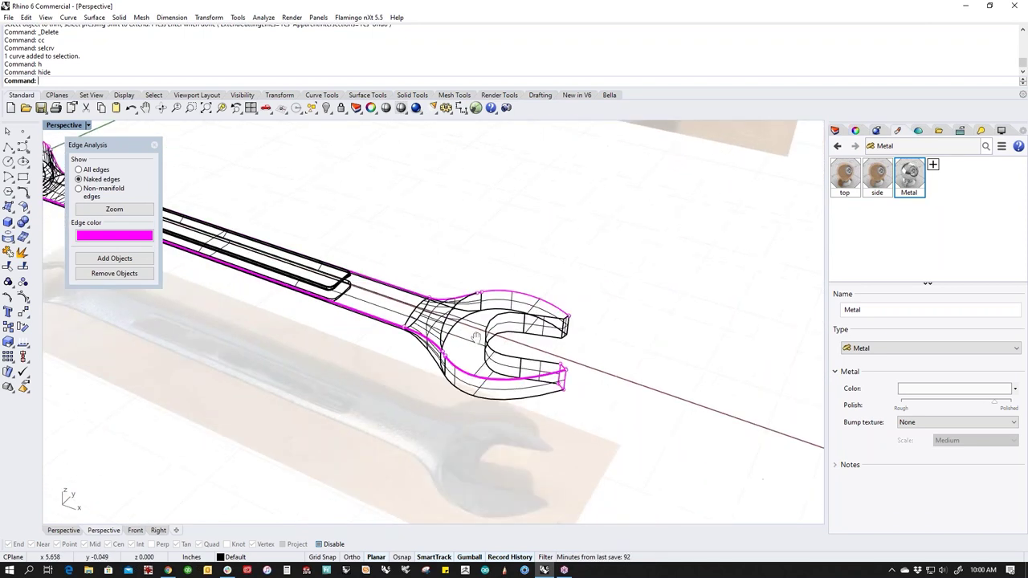
Step: Start a Blend Surface with chained edges and pick the side wall's trimmed edge along the jaw, neck and handle as first chain segments
{"action": "scroll", "coordinate": [554, 361], "scroll_direction": "up", "scroll_amount": 5}
{"action": "middle_click", "coordinate": [592, 308]}
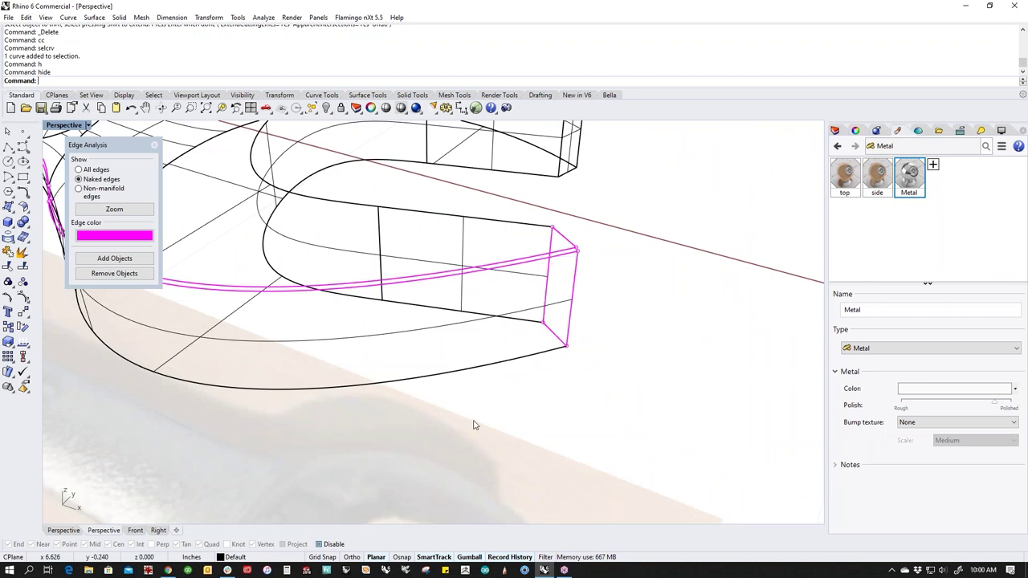
{"action": "left_click", "coordinate": [23, 207]}
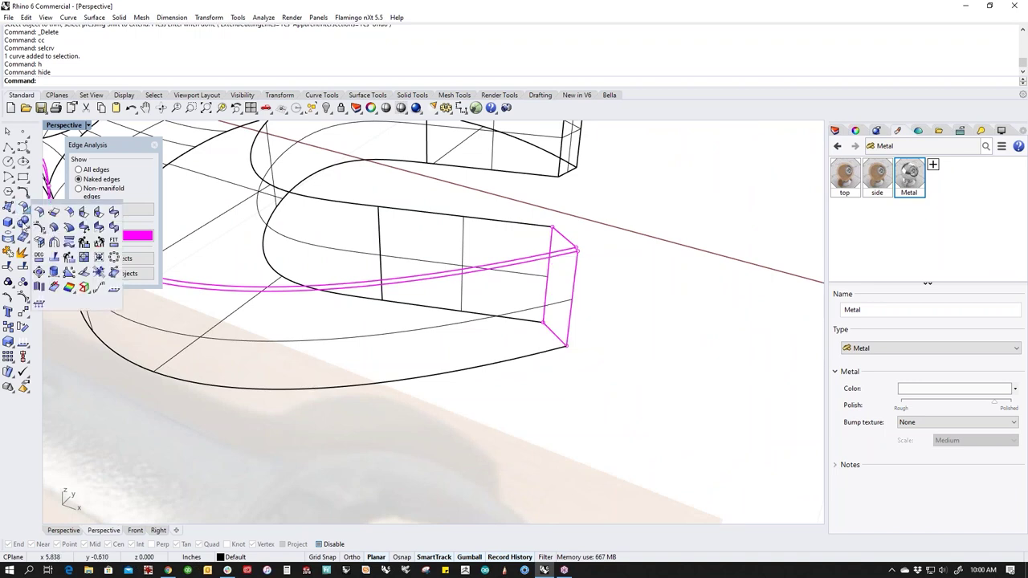
{"action": "left_click", "coordinate": [100, 213]}
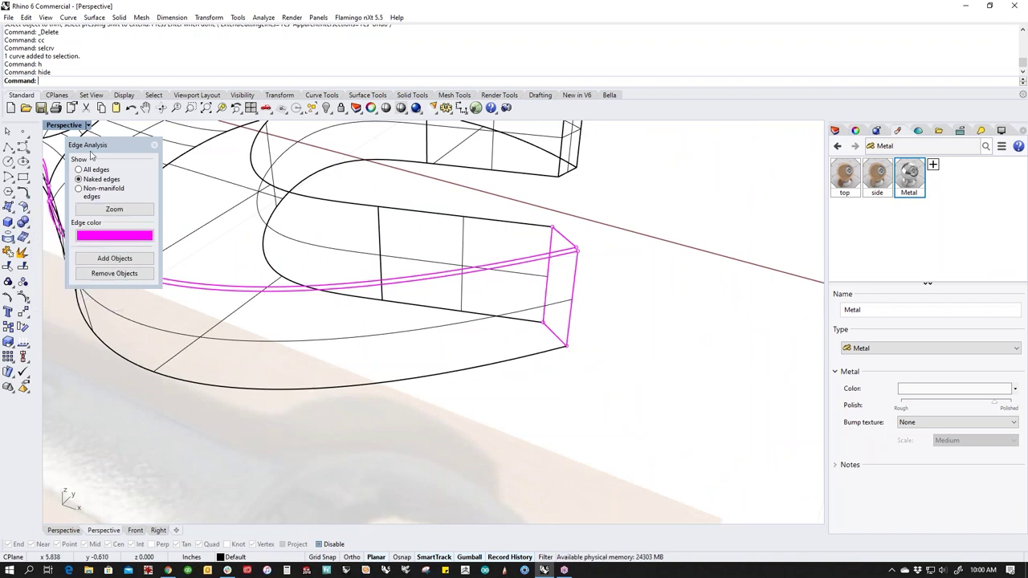
{"action": "left_click", "coordinate": [74, 81]}
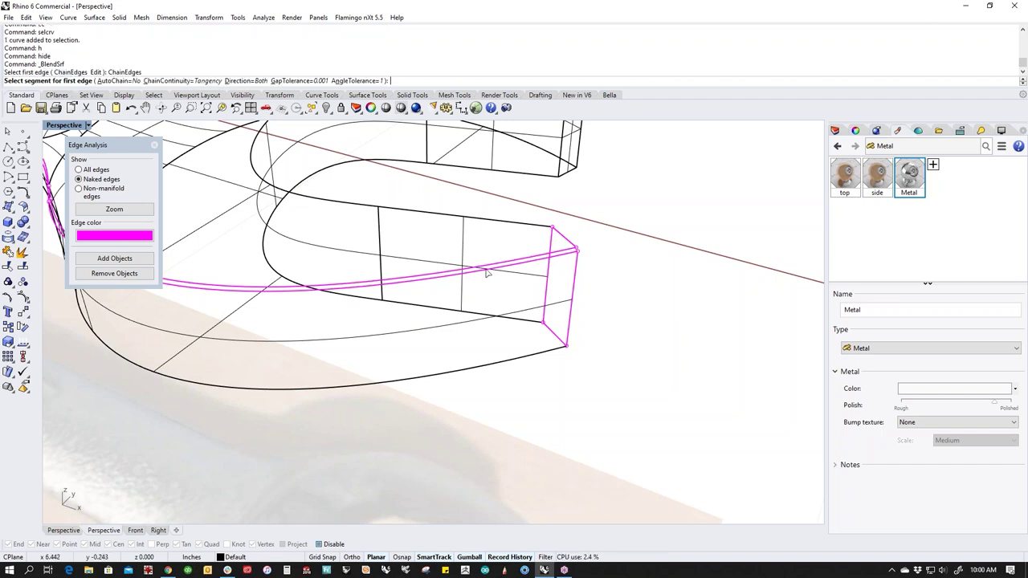
{"action": "right_click_drag", "start_coordinate": [556, 252], "coordinate": [532, 381], "text": "shift"}
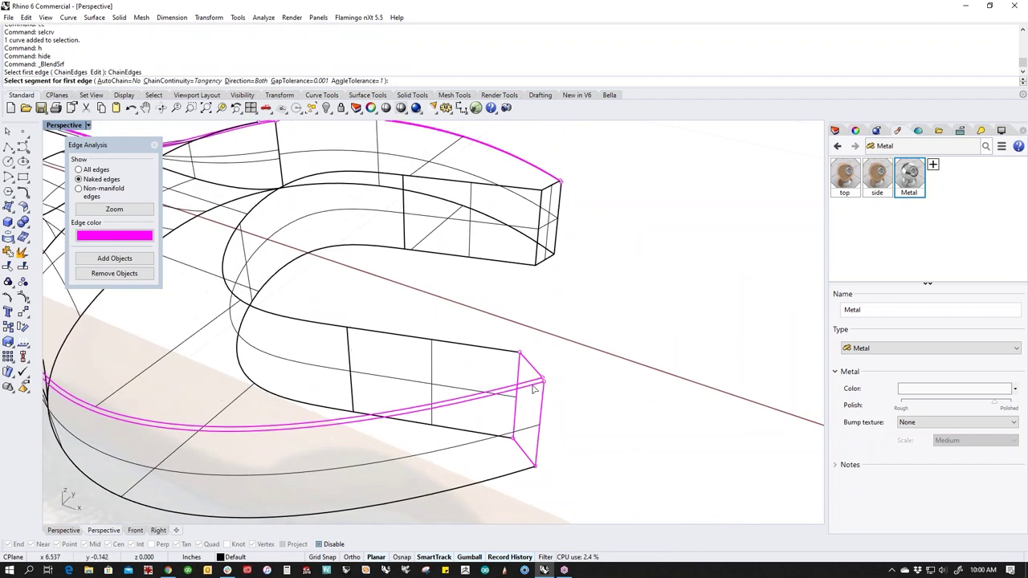
{"action": "left_click", "coordinate": [532, 389]}
{"action": "scroll", "coordinate": [498, 394], "scroll_direction": "down", "scroll_amount": 5}
{"action": "scroll", "coordinate": [482, 393], "scroll_direction": "up", "scroll_amount": 8}
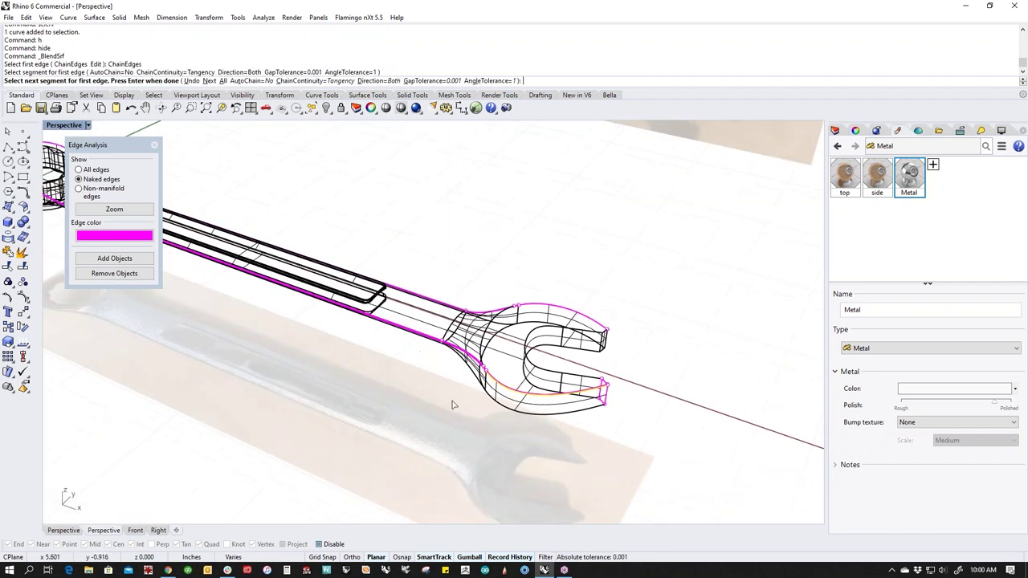
{"action": "left_click", "coordinate": [620, 317]}
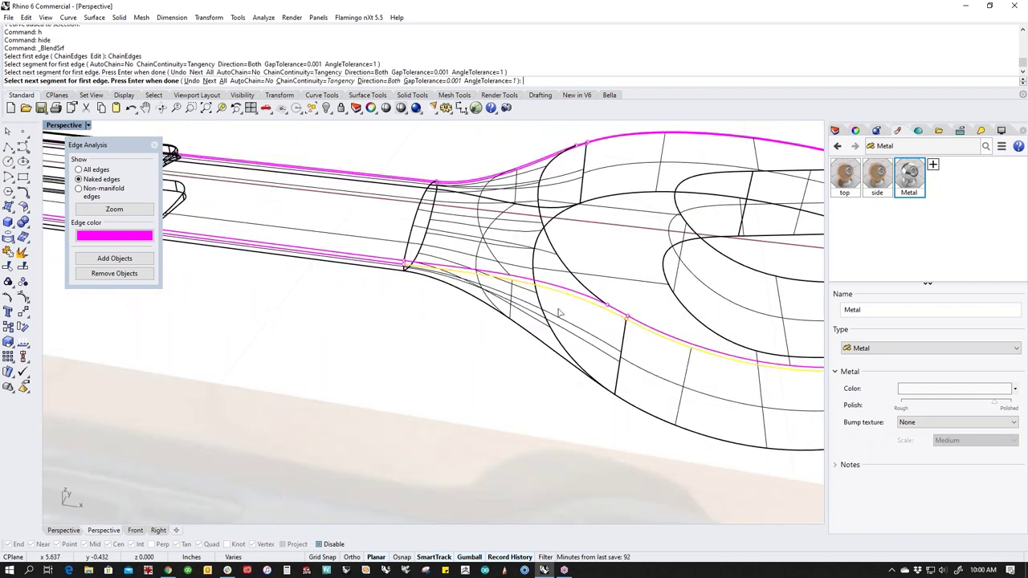
{"action": "left_click", "coordinate": [394, 267]}
Step: Add the side wall's trimmed edge segments around the ring end to the blend's first edge chain
{"action": "scroll", "coordinate": [368, 279], "scroll_direction": "down", "scroll_amount": 6}
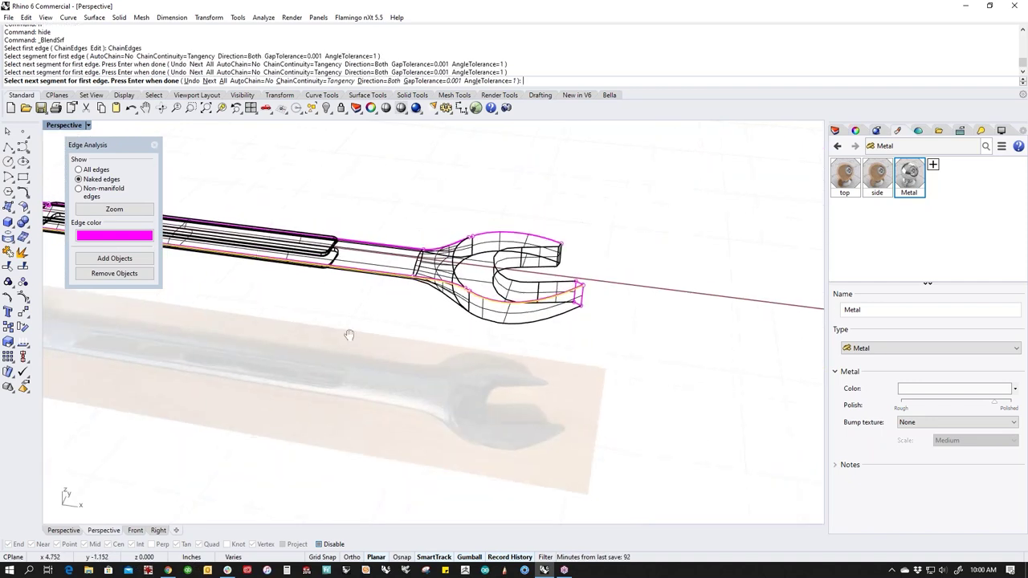
{"action": "scroll", "coordinate": [377, 305], "scroll_direction": "up", "scroll_amount": 2}
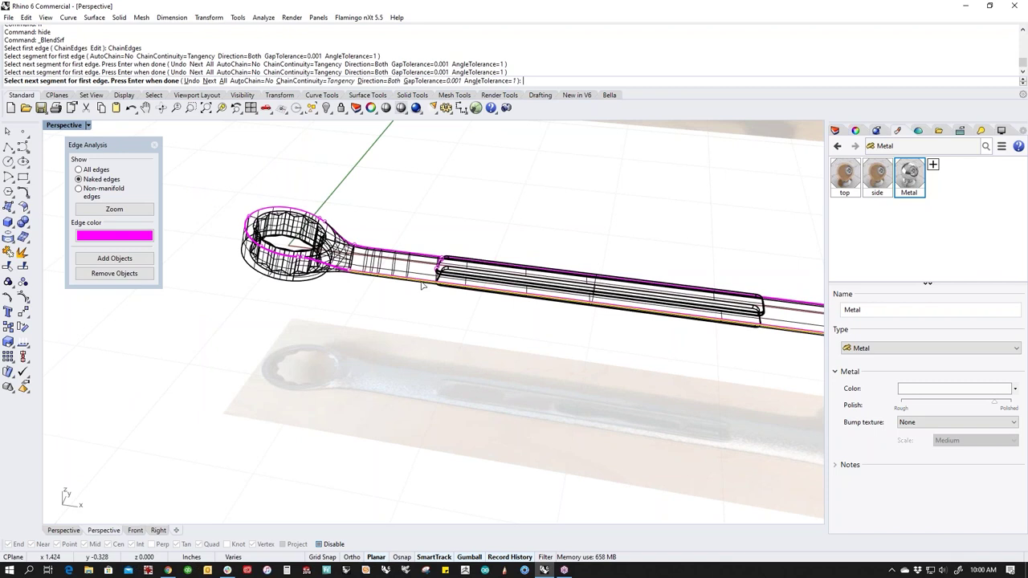
{"action": "scroll", "coordinate": [423, 289], "scroll_direction": "up", "scroll_amount": 6}
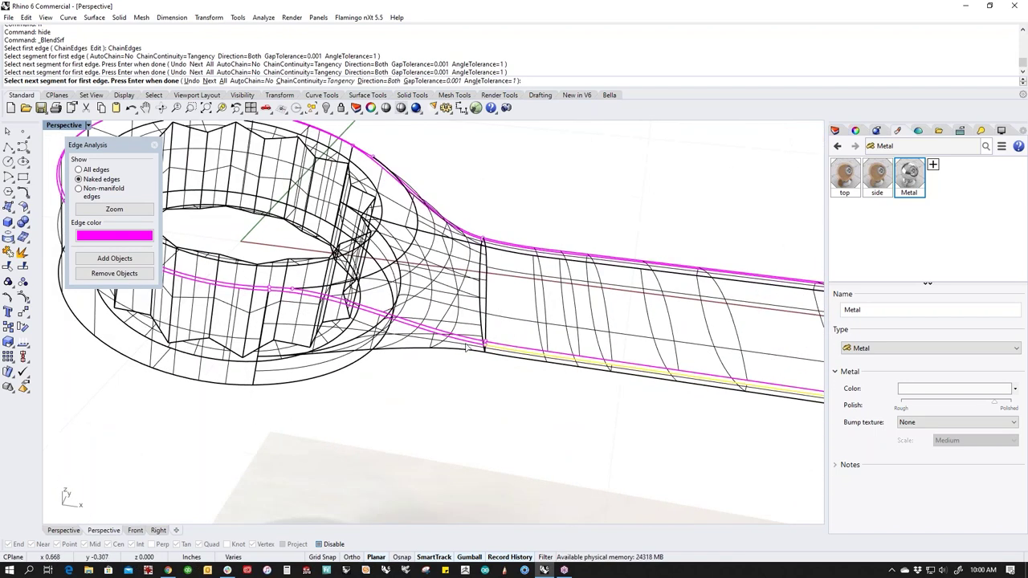
{"action": "left_click", "coordinate": [283, 299]}
{"action": "left_click", "coordinate": [251, 292]}
{"action": "scroll", "coordinate": [296, 286], "scroll_direction": "down", "scroll_amount": 10}
{"action": "right_click_drag", "start_coordinate": [337, 285], "coordinate": [575, 255]}
{"action": "scroll", "coordinate": [575, 255], "scroll_direction": "up", "scroll_amount": 8}
{"action": "left_click", "coordinate": [601, 285]}
{"action": "right_click_drag", "start_coordinate": [476, 270], "coordinate": [515, 305]}
{"action": "scroll", "coordinate": [514, 305], "scroll_direction": "up", "scroll_amount": 5}
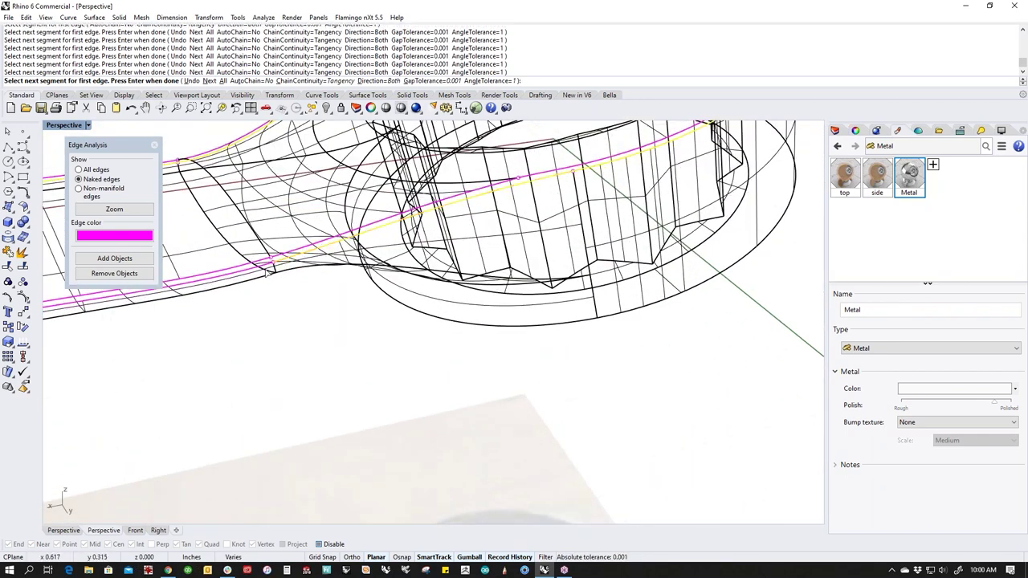
Step: Turn on AutoChain, add the opposite side's remaining edge segments up to the other jaw tip, and finish the first edge chain
{"action": "left_click", "coordinate": [249, 81]}
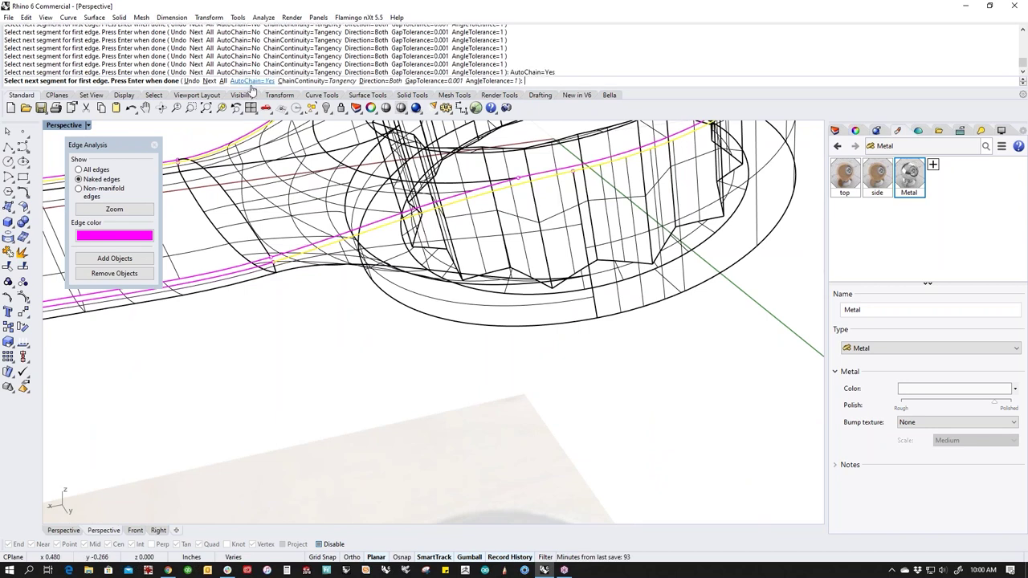
{"action": "left_click", "coordinate": [250, 268]}
{"action": "scroll", "coordinate": [252, 271], "scroll_direction": "down", "scroll_amount": 8}
{"action": "right_click_drag", "start_coordinate": [257, 298], "coordinate": [648, 275], "text": "shift"}
{"action": "right_click_drag", "start_coordinate": [284, 369], "coordinate": [539, 309], "text": "shift"}
{"action": "scroll", "coordinate": [538, 310], "scroll_direction": "down", "scroll_amount": 7}
{"action": "right_click_drag", "start_coordinate": [433, 347], "coordinate": [595, 278]}
{"action": "scroll", "coordinate": [595, 278], "scroll_direction": "up", "scroll_amount": 7}
{"action": "scroll", "coordinate": [518, 329], "scroll_direction": "up", "scroll_amount": 8}
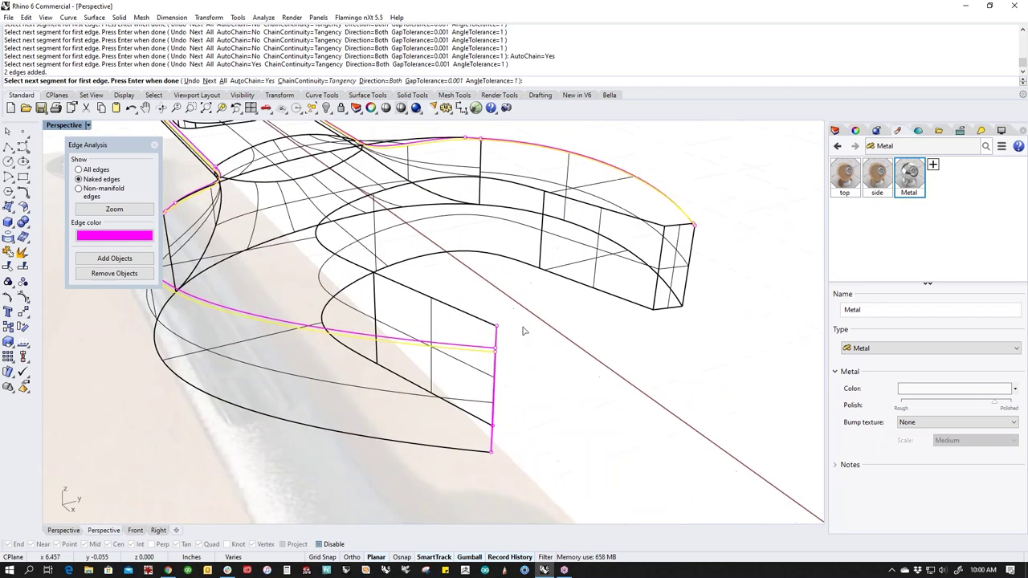
{"action": "left_click", "coordinate": [490, 350]}
{"action": "key", "text": "Return"}
Step: Start the blend's second edge chain with the top surface's trimmed edge from the jaw tip through the neck toward the handle
{"action": "left_click", "coordinate": [482, 352]}
{"action": "right_click_drag", "start_coordinate": [340, 344], "coordinate": [517, 316]}
{"action": "right_click_drag", "start_coordinate": [660, 272], "coordinate": [571, 306], "text": "shift"}
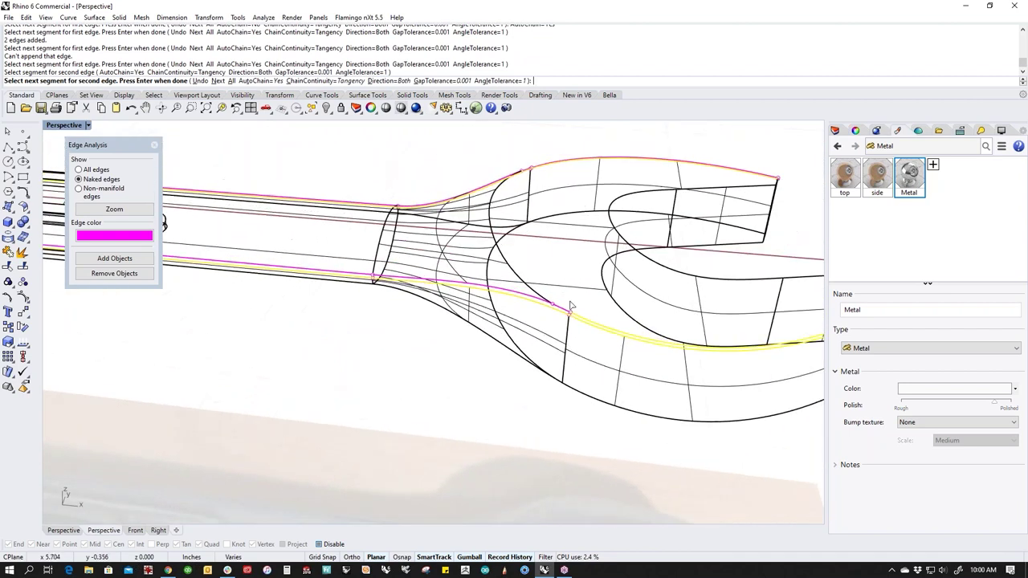
{"action": "scroll", "coordinate": [569, 307], "scroll_direction": "up", "scroll_amount": 2}
{"action": "left_click", "coordinate": [564, 320]}
{"action": "left_click", "coordinate": [536, 304]}
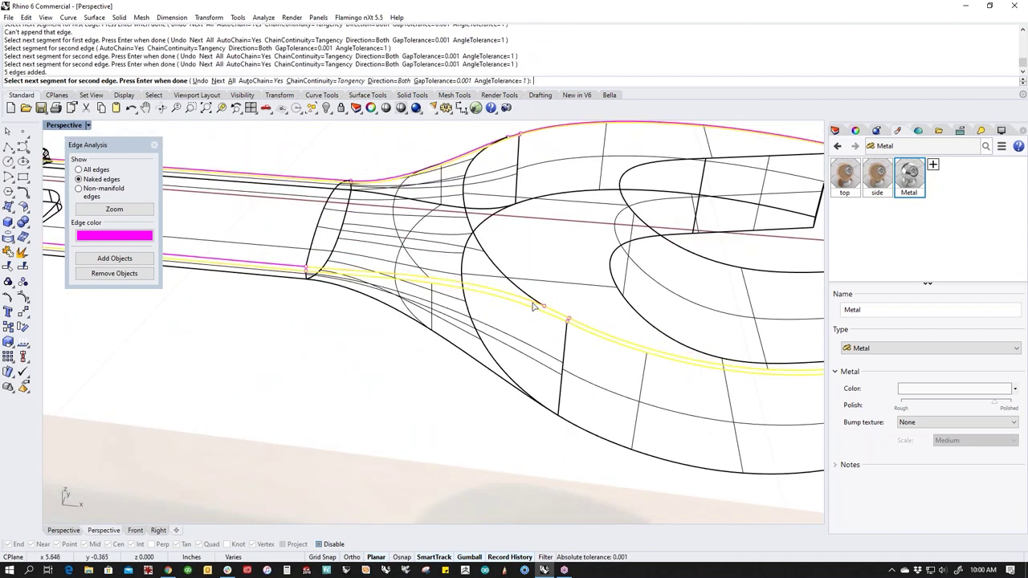
Step: Add the remaining top-surface edge segments past the ring end to the other jaw tip and finish the second edge chain
{"action": "scroll", "coordinate": [418, 321], "scroll_direction": "down", "scroll_amount": 3}
{"action": "right_click_drag", "start_coordinate": [418, 321], "coordinate": [447, 247]}
{"action": "scroll", "coordinate": [447, 248], "scroll_direction": "up", "scroll_amount": 2}
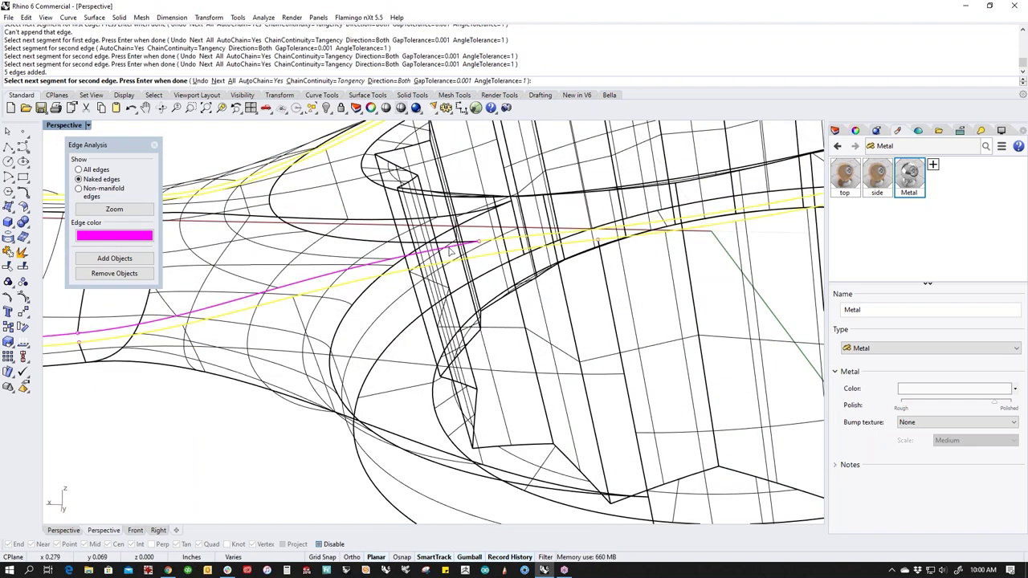
{"action": "left_click", "coordinate": [450, 250]}
{"action": "scroll", "coordinate": [450, 265], "scroll_direction": "down", "scroll_amount": 8}
{"action": "mouse_move", "coordinate": [399, 342]}
{"action": "right_mouse_down", "text": "shift"}
{"action": "mouse_move", "coordinate": [555, 365]}
{"action": "mouse_move", "coordinate": [248, 342]}
{"action": "mouse_move", "coordinate": [406, 374]}
{"action": "mouse_move", "coordinate": [408, 334]}
{"action": "right_mouse_up", "text": "shift"}
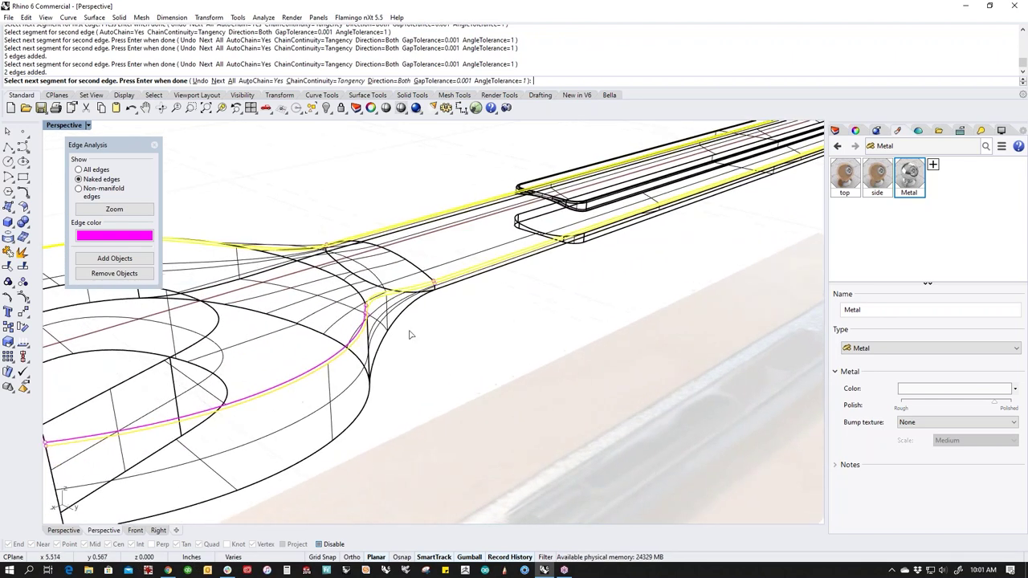
{"action": "scroll", "coordinate": [347, 332], "scroll_direction": "up", "scroll_amount": 3}
{"action": "left_click", "coordinate": [346, 331]}
{"action": "scroll", "coordinate": [347, 337], "scroll_direction": "down", "scroll_amount": 5}
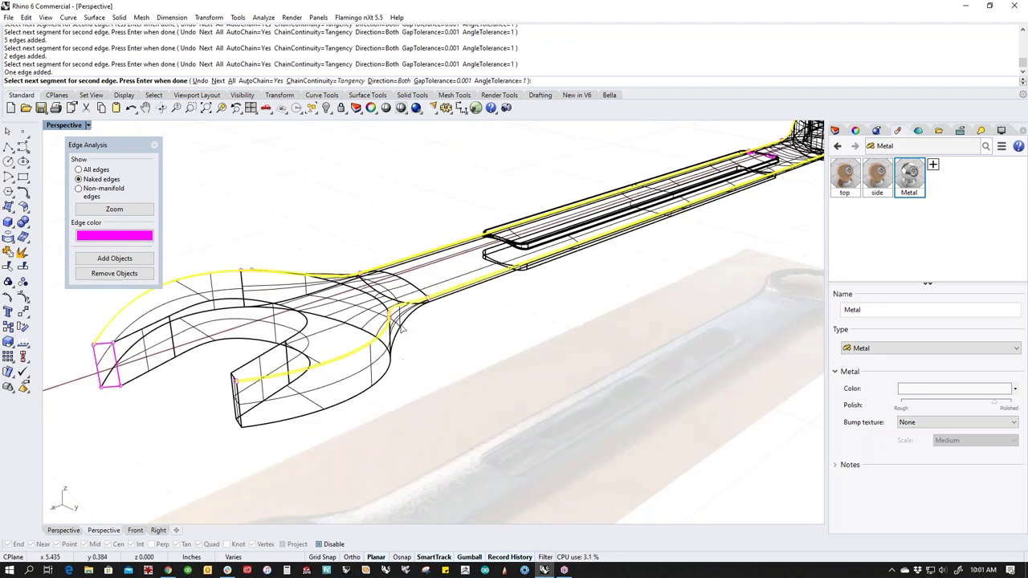
{"action": "scroll", "coordinate": [329, 355], "scroll_direction": "up", "scroll_amount": 6}
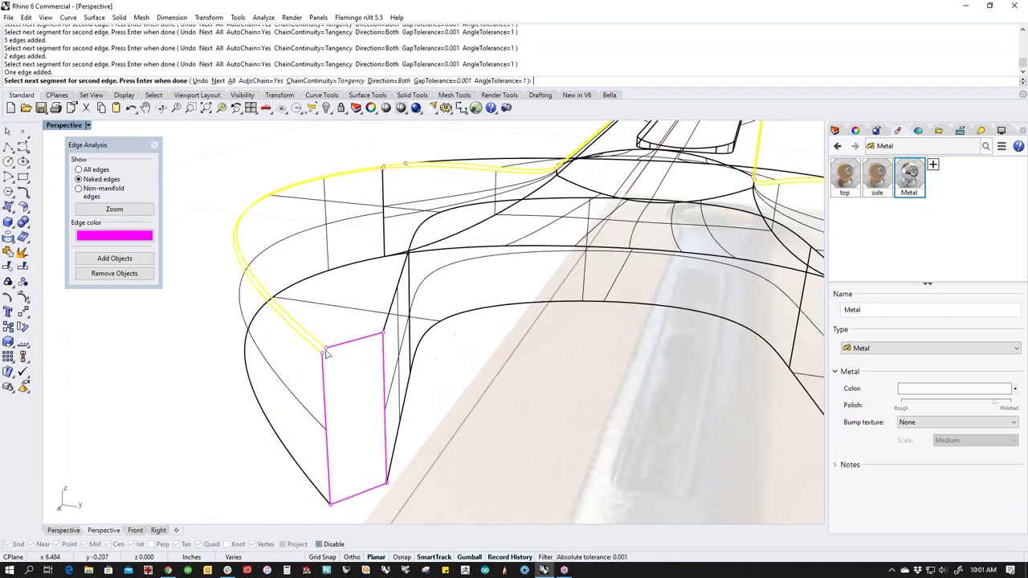
{"action": "key", "text": "Return"}
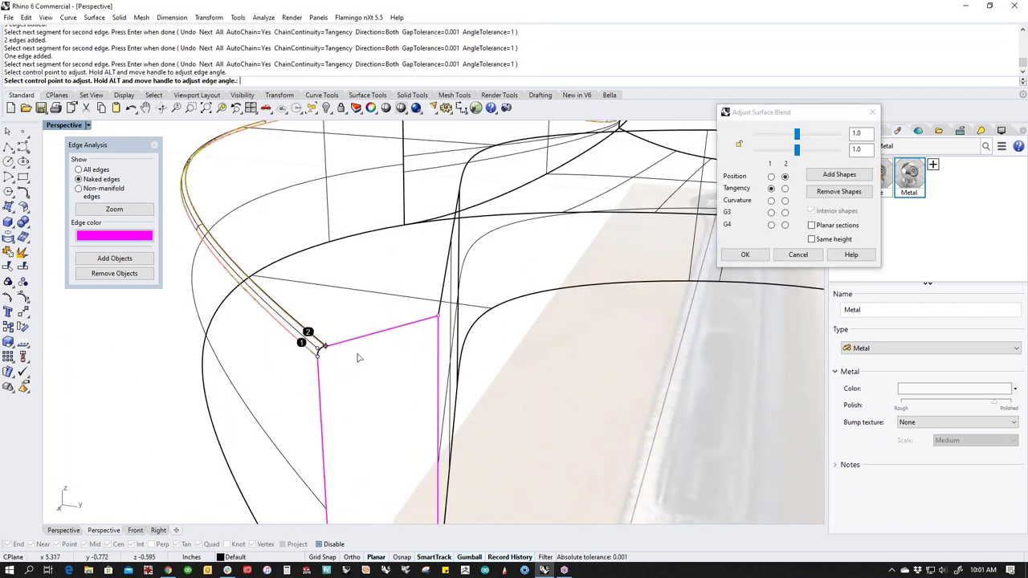
Step: Set the second blend edge to Tangency, lock the two blend sliders together at 1.0, and create the blend surface
{"action": "left_click", "coordinate": [784, 189]}
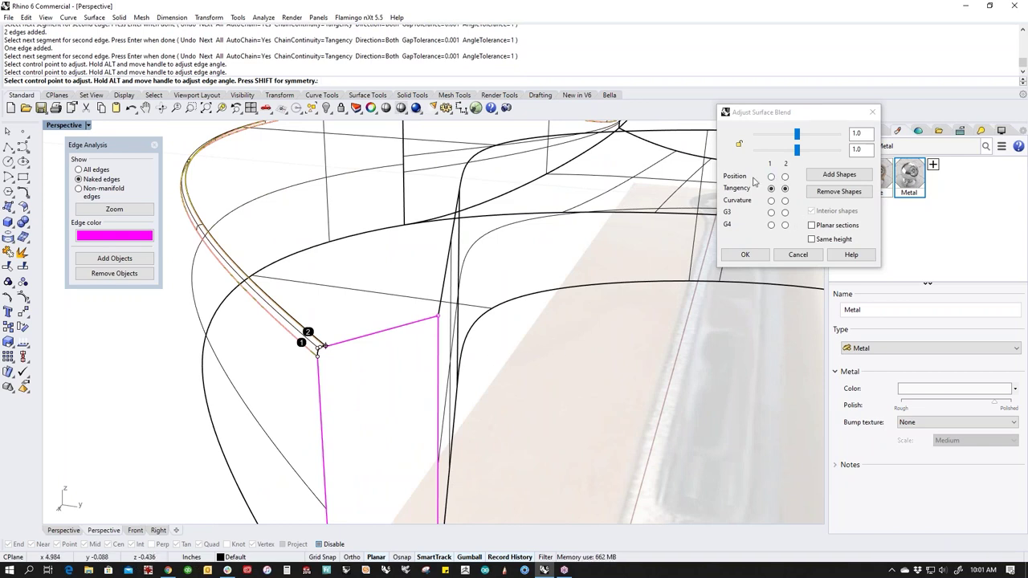
{"action": "left_click", "coordinate": [737, 145]}
{"action": "left_click_drag", "start_coordinate": [795, 151], "coordinate": [797, 151]}
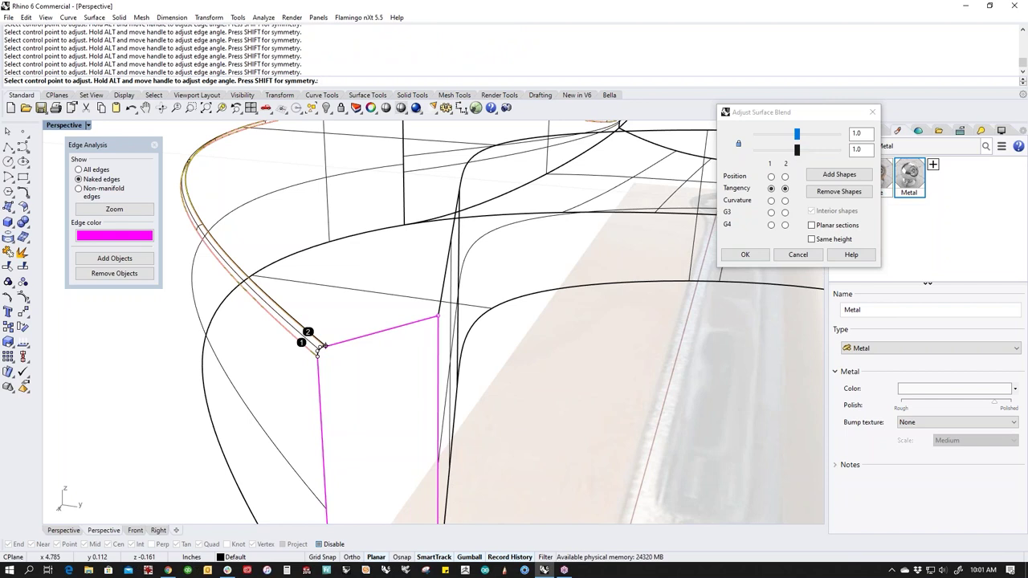
{"action": "left_click", "coordinate": [744, 256]}
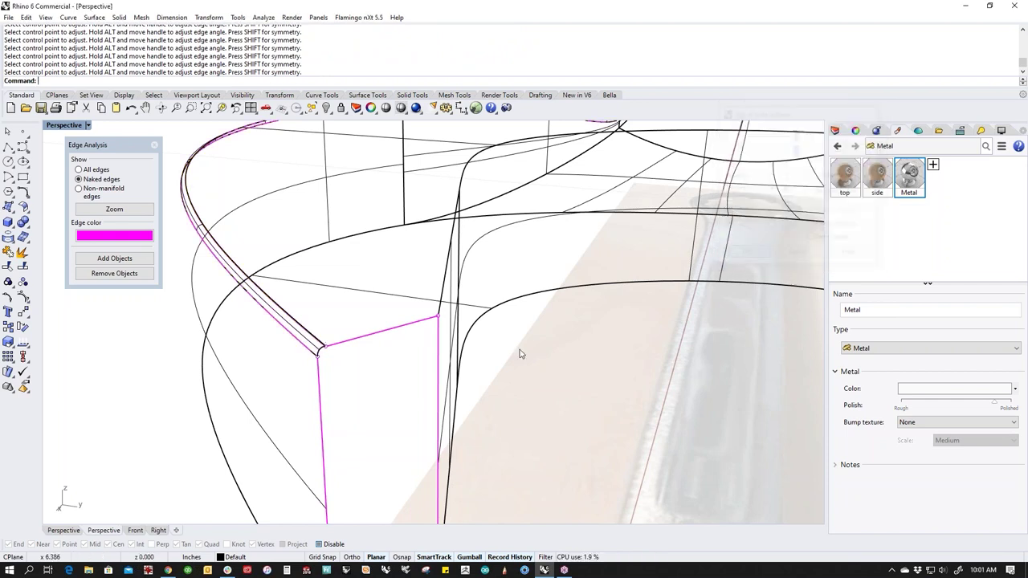
Step: Select the whole wrench and join the new blend surface to its body
{"action": "scroll", "coordinate": [348, 363], "scroll_direction": "down", "scroll_amount": 5}
{"action": "left_click_drag", "start_coordinate": [640, 439], "coordinate": [298, 323]}
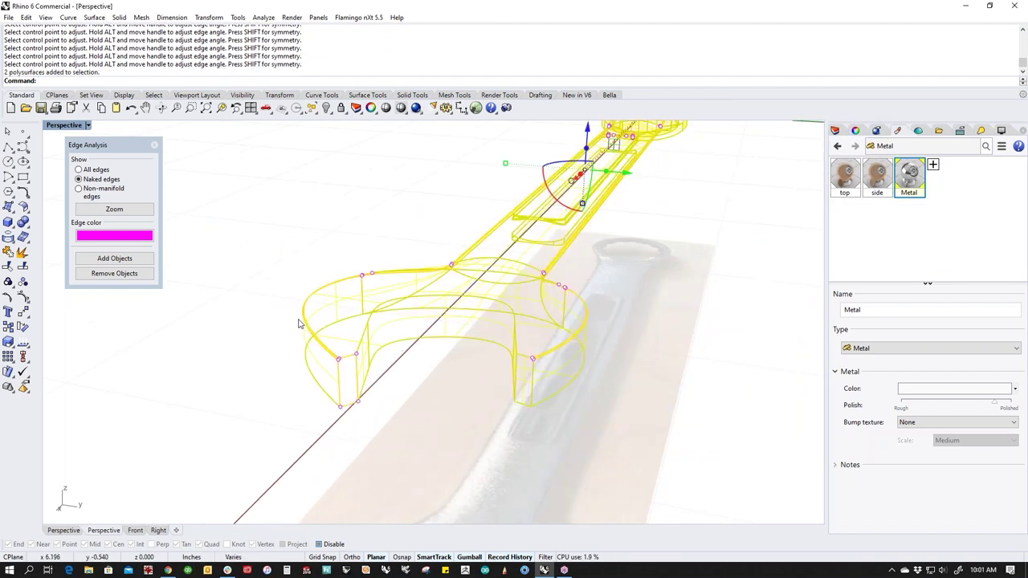
{"action": "type", "text": "j"}
{"action": "key", "text": "Return"}
{"action": "left_click", "coordinate": [328, 256]}
Step: Set the Perspective viewport to Rendered display and inspect the blended edge along the handle and ring end
{"action": "scroll", "coordinate": [333, 269], "scroll_direction": "down", "scroll_amount": 5}
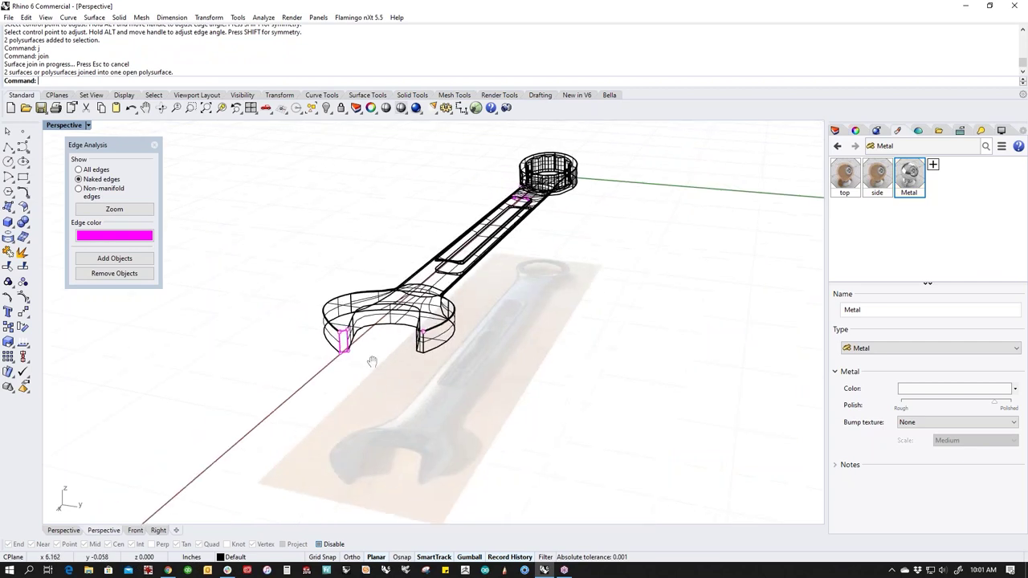
{"action": "right_click_drag", "start_coordinate": [371, 360], "coordinate": [662, 391]}
{"action": "right_click_drag", "start_coordinate": [631, 439], "coordinate": [431, 309], "text": "shift"}
{"action": "scroll", "coordinate": [557, 383], "scroll_direction": "down", "scroll_amount": 3}
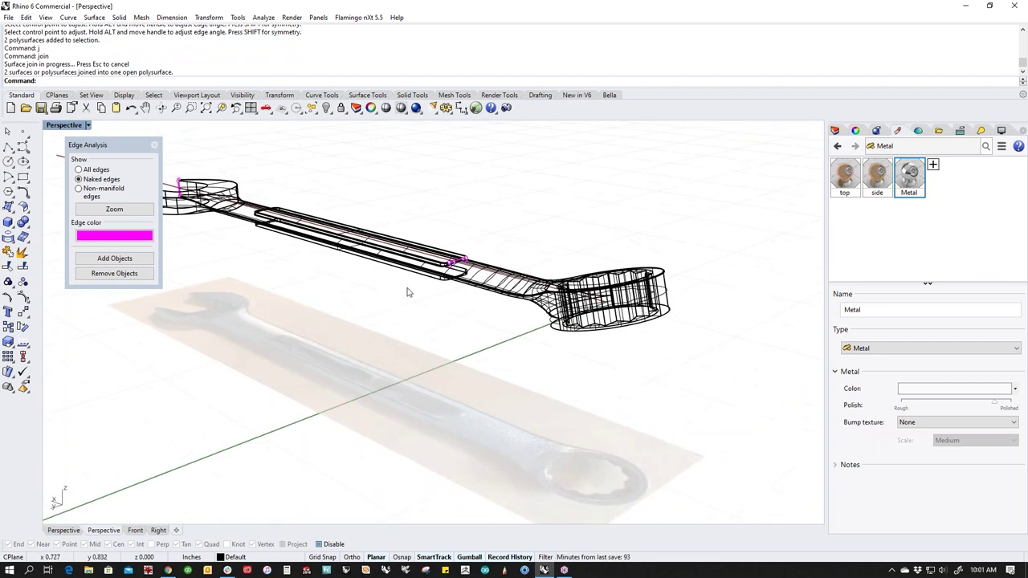
{"action": "left_click", "coordinate": [64, 125]}
{"action": "left_click", "coordinate": [75, 176]}
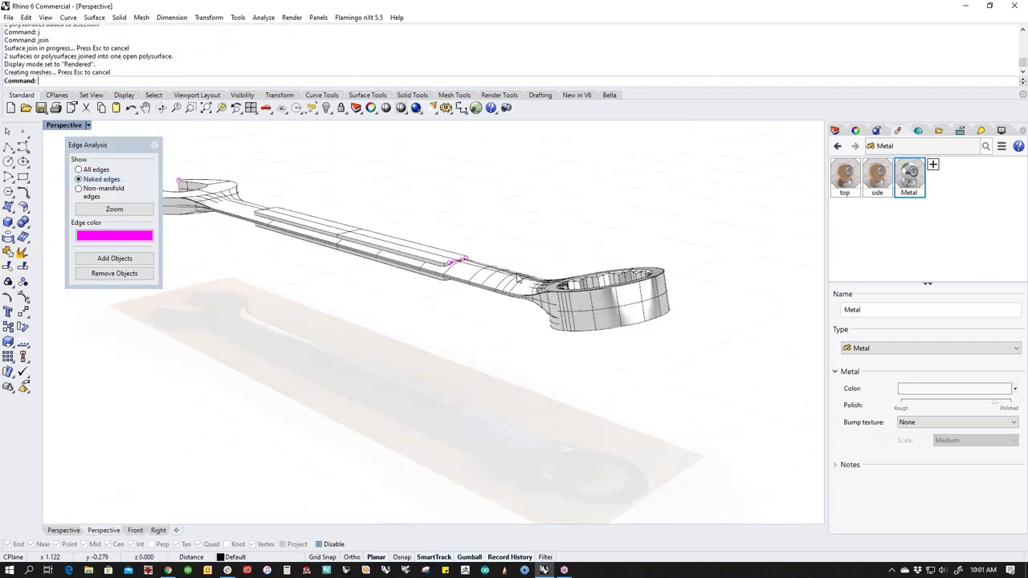
{"action": "scroll", "coordinate": [587, 398], "scroll_direction": "up", "scroll_amount": 5}
{"action": "scroll", "coordinate": [510, 382], "scroll_direction": "up", "scroll_amount": 5}
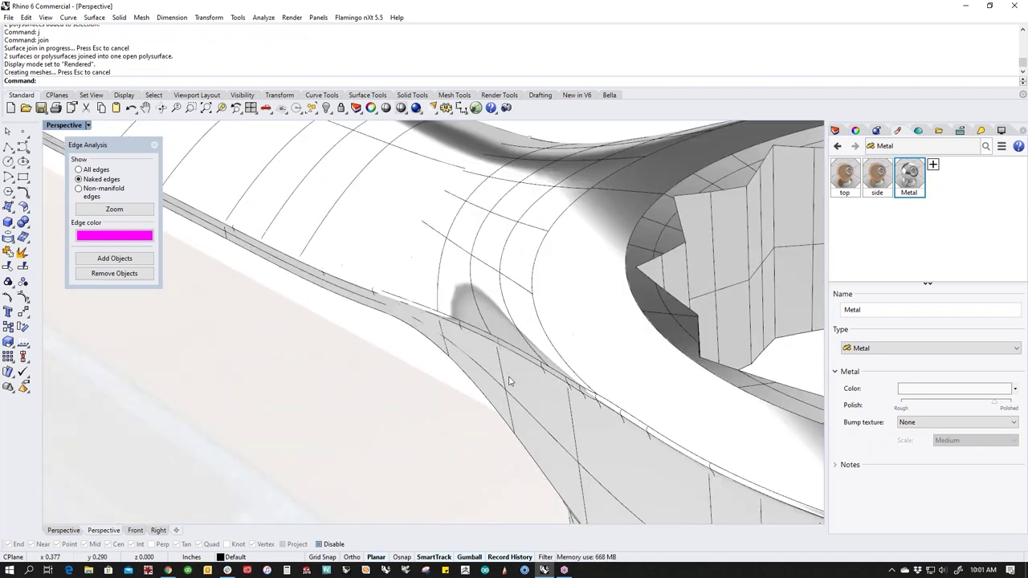
{"action": "scroll", "coordinate": [499, 367], "scroll_direction": "down", "scroll_amount": 5}
{"action": "right_click_drag", "start_coordinate": [498, 367], "coordinate": [495, 393], "text": "shift"}
{"action": "scroll", "coordinate": [482, 353], "scroll_direction": "down", "scroll_amount": 5}
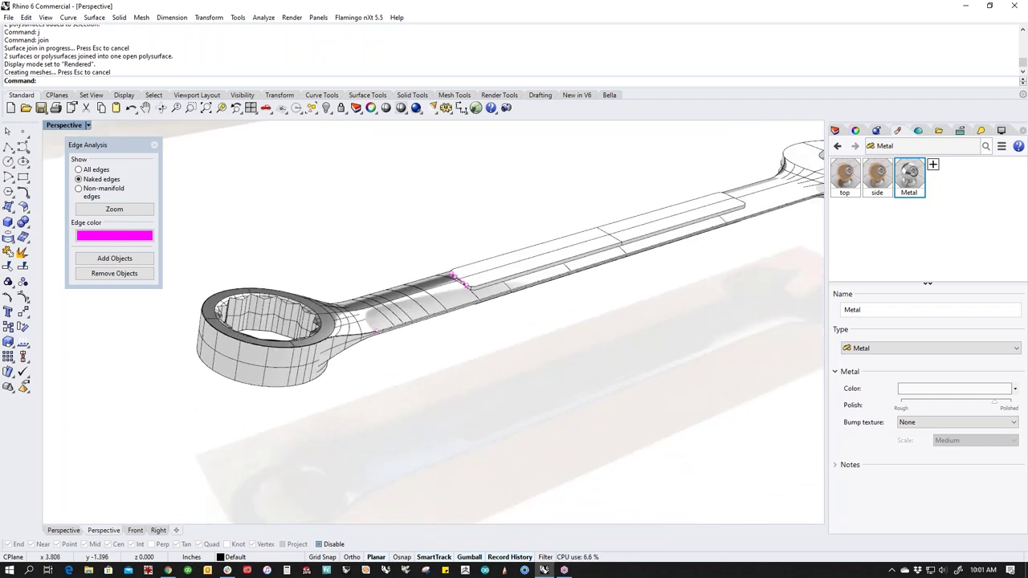
Step: Restore the Rendered display mode's defaults, turn off tangent edges and tangent seams, and apply the options
{"action": "left_click", "coordinate": [1001, 131]}
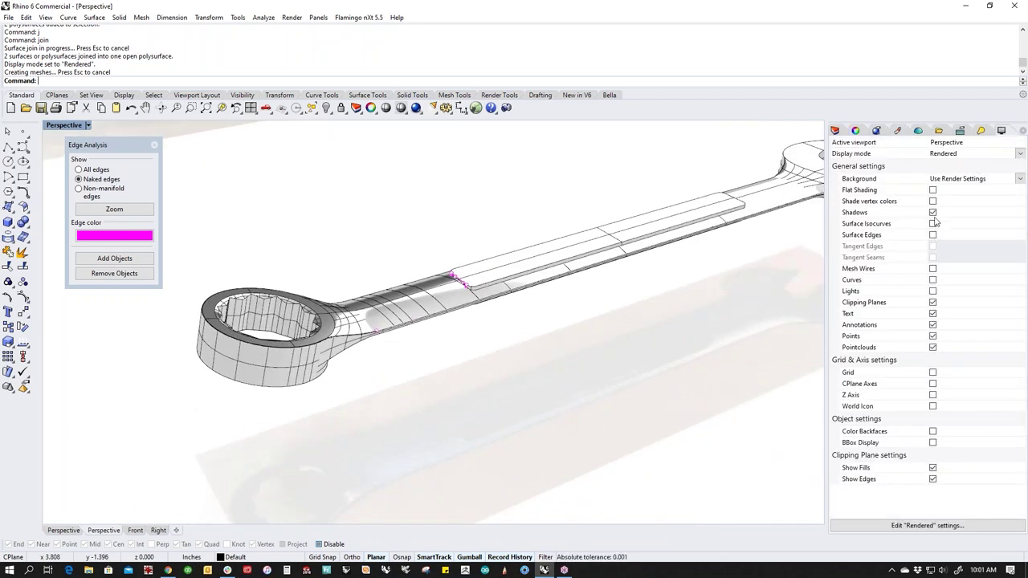
{"action": "left_click", "coordinate": [923, 524]}
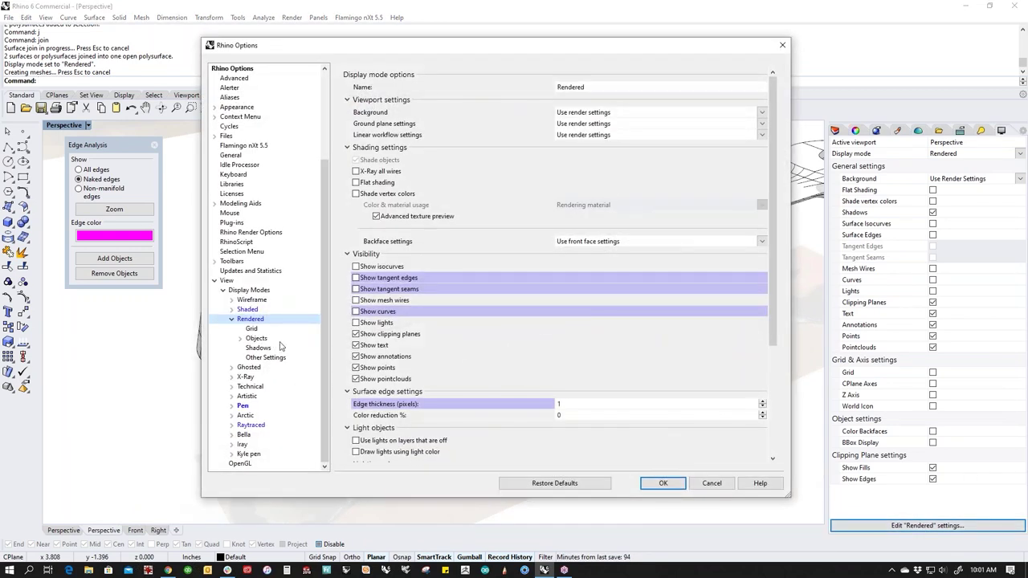
{"action": "left_click", "coordinate": [537, 481]}
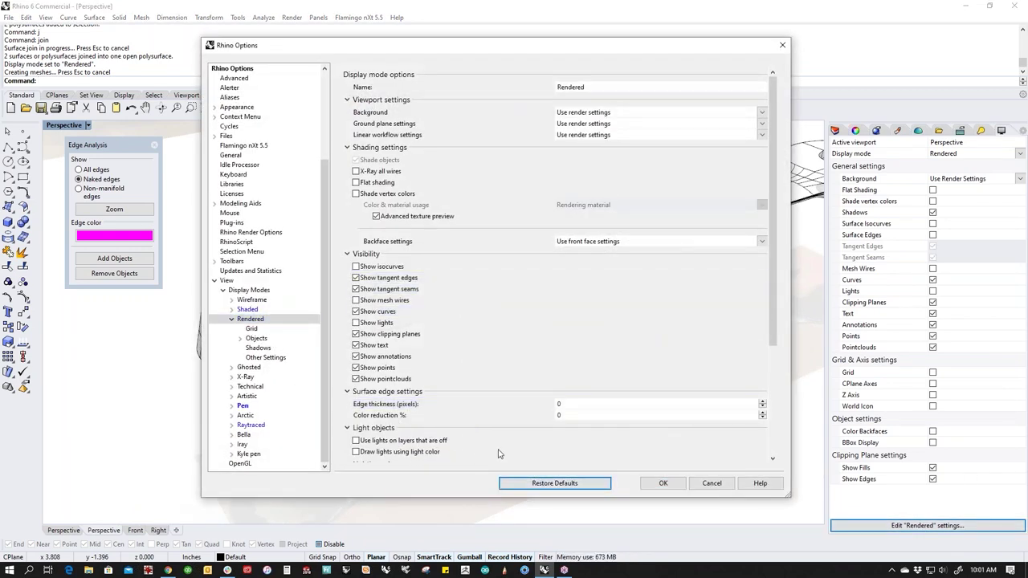
{"action": "left_click", "coordinate": [357, 278]}
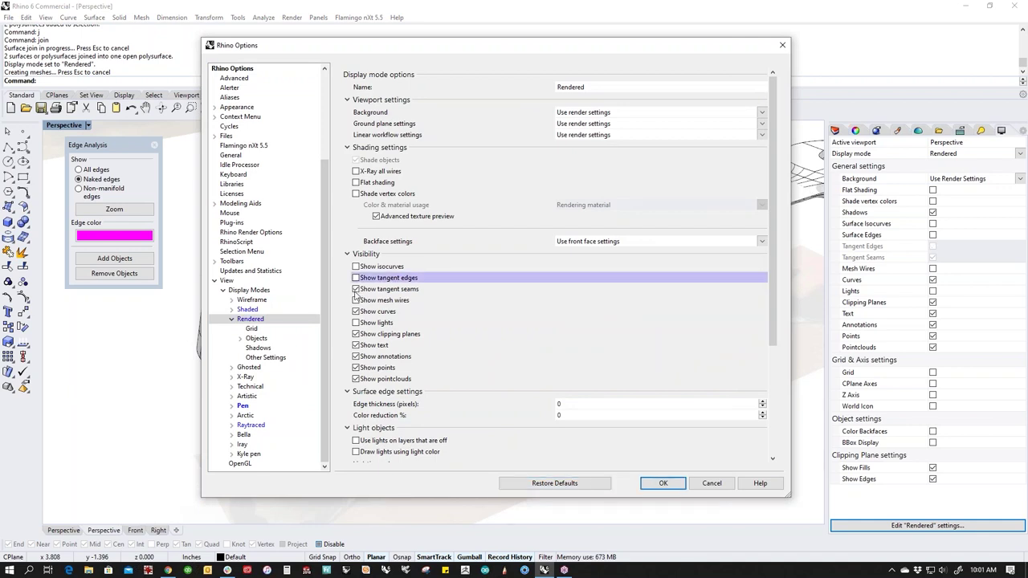
{"action": "left_click", "coordinate": [355, 289]}
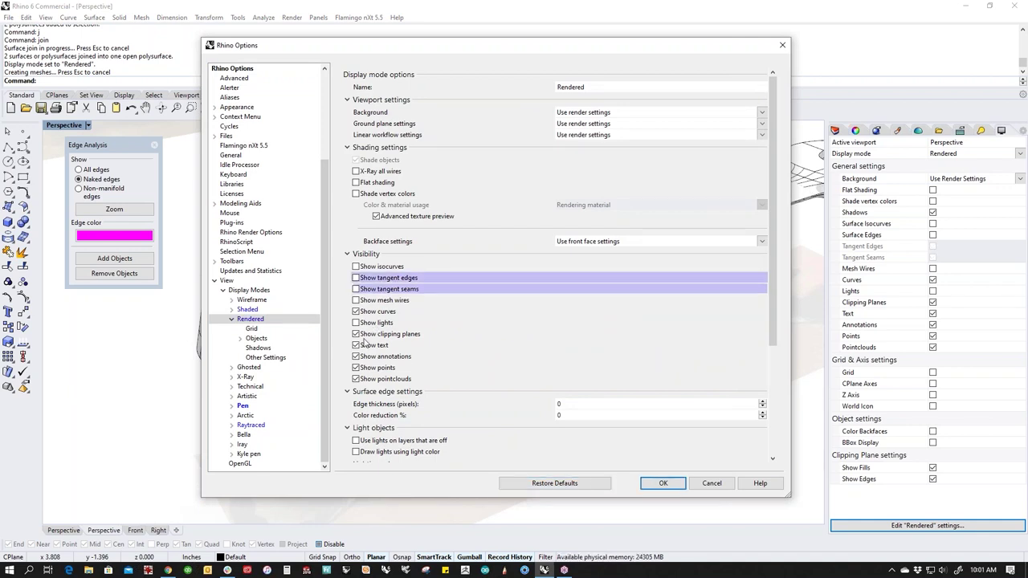
{"action": "left_click", "coordinate": [256, 338]}
{"action": "left_click", "coordinate": [240, 338]}
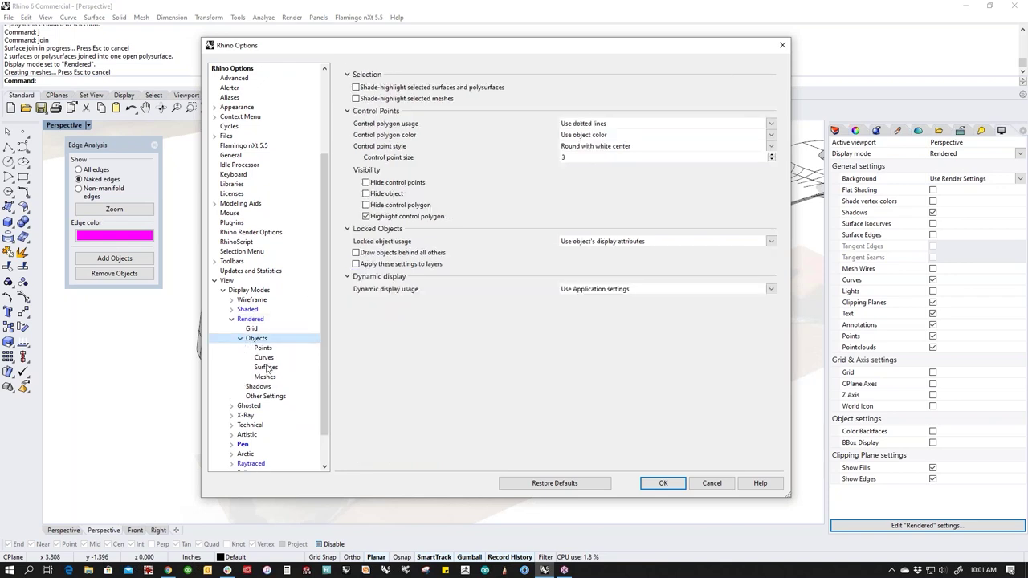
{"action": "left_click", "coordinate": [267, 368]}
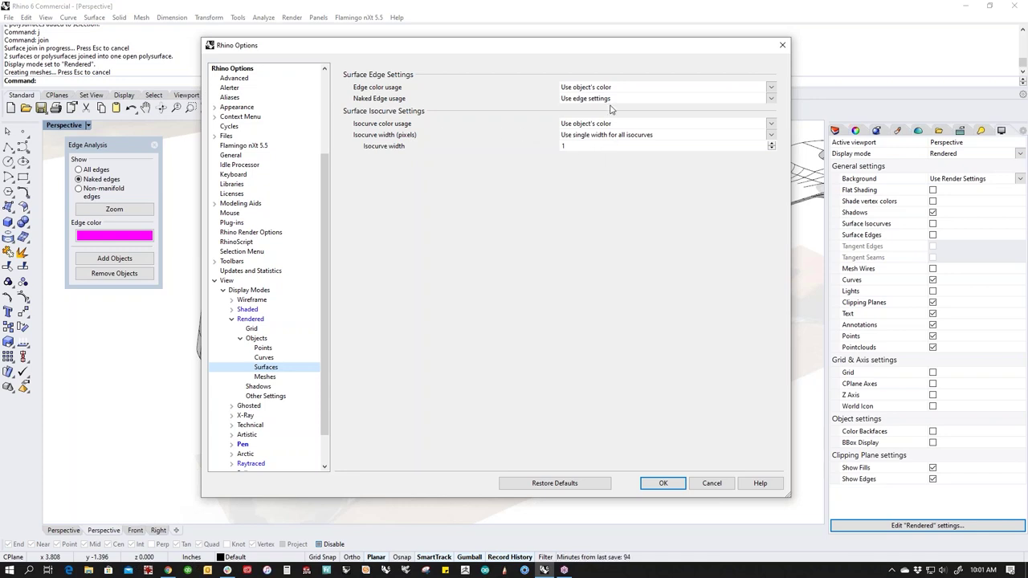
{"action": "left_click", "coordinate": [663, 483]}
Step: Show the hidden objects to bring back the flat end face at the open jaw tip
{"action": "right_click_drag", "start_coordinate": [488, 378], "coordinate": [553, 340]}
{"action": "scroll", "coordinate": [554, 340], "scroll_direction": "down", "scroll_amount": 8}
{"action": "right_click_drag", "start_coordinate": [362, 374], "coordinate": [534, 359], "text": "shift"}
{"action": "scroll", "coordinate": [533, 358], "scroll_direction": "up", "scroll_amount": 10}
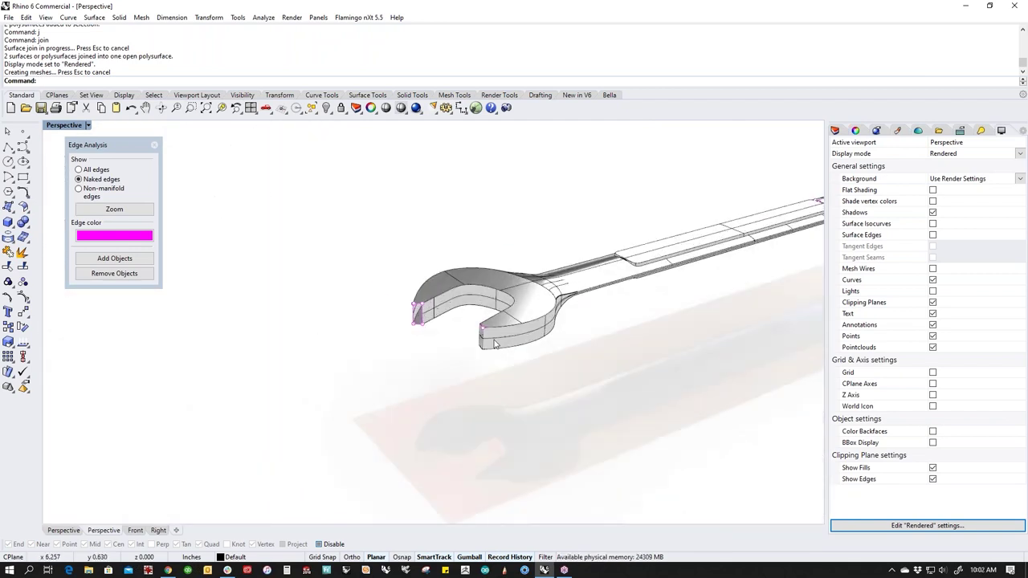
{"action": "scroll", "coordinate": [517, 323], "scroll_direction": "up", "scroll_amount": 3}
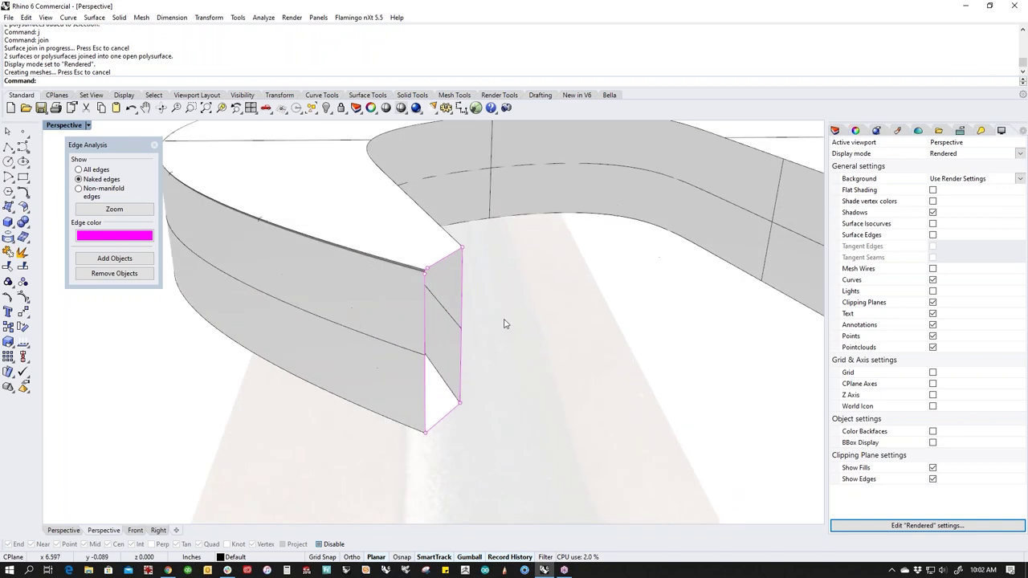
{"action": "type", "text": "v"}
{"action": "key", "text": "Return"}
{"action": "scroll", "coordinate": [514, 329], "scroll_direction": "up", "scroll_amount": 3}
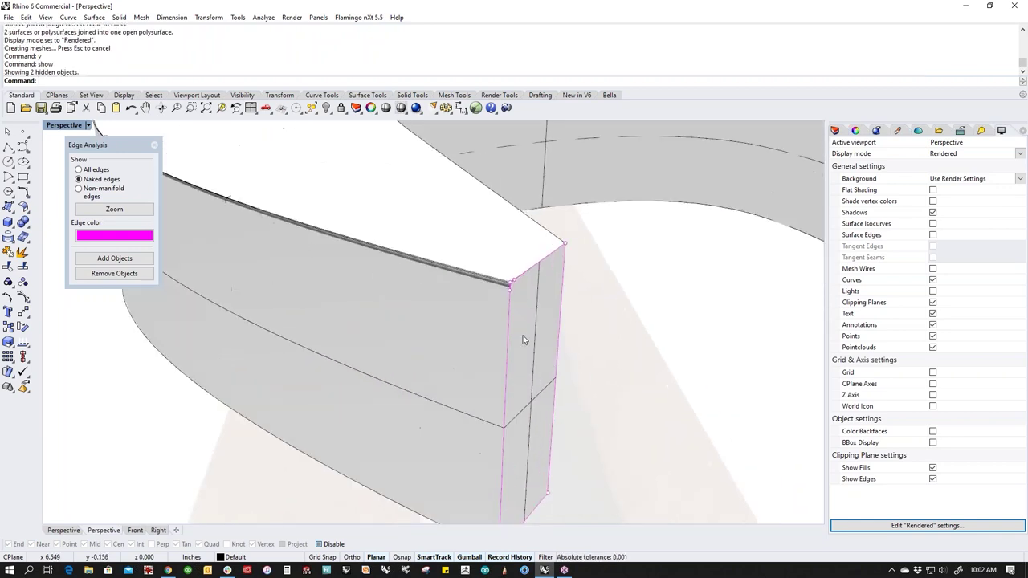
Step: Start a Trim filtered to curves, picking the blend's rounded end edge and the adjoining top edge at the jaw tip as cutters
{"action": "left_click", "coordinate": [495, 303]}
{"action": "scroll", "coordinate": [522, 317], "scroll_direction": "down", "scroll_amount": 5}
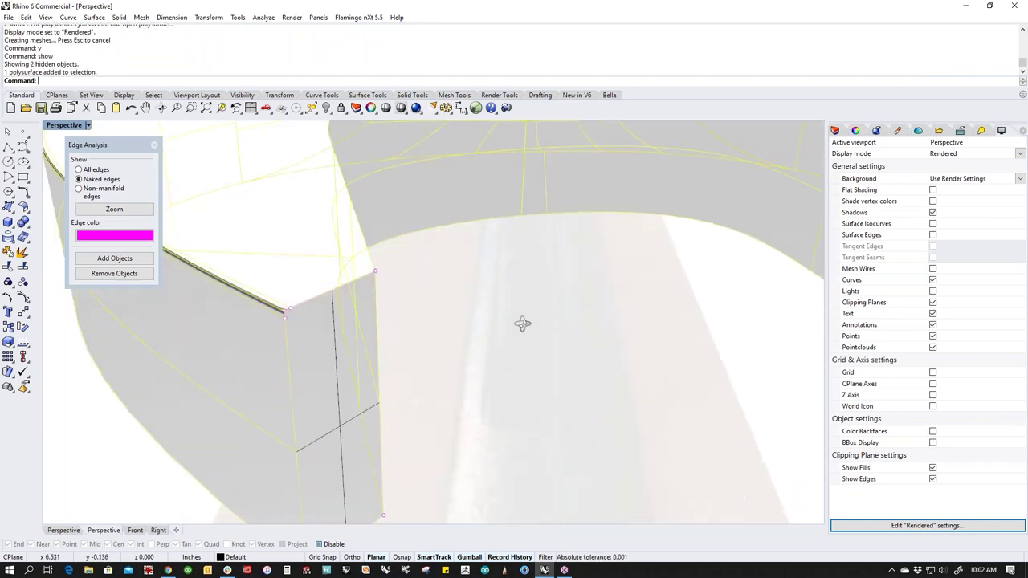
{"action": "scroll", "coordinate": [295, 281], "scroll_direction": "up", "scroll_amount": 6}
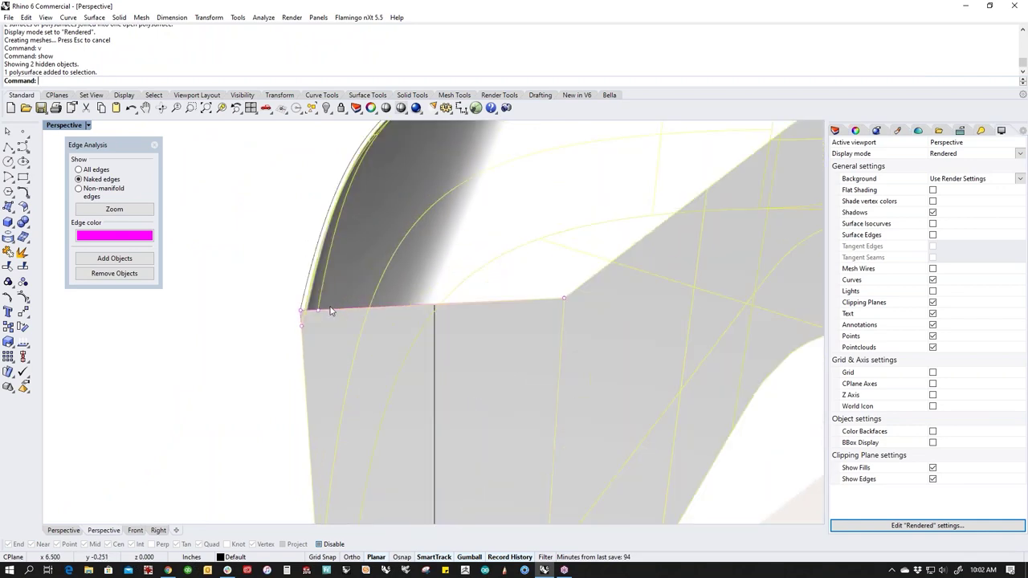
{"action": "scroll", "coordinate": [311, 321], "scroll_direction": "down", "scroll_amount": 3}
{"action": "scroll", "coordinate": [314, 313], "scroll_direction": "up", "scroll_amount": 4}
{"action": "left_click", "coordinate": [211, 326]}
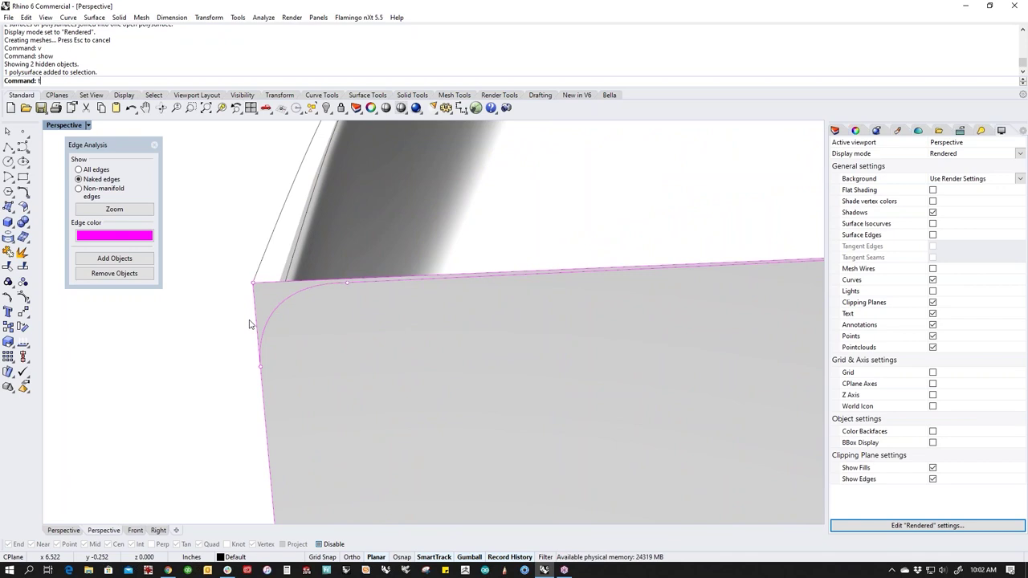
{"action": "key", "text": "Return"}
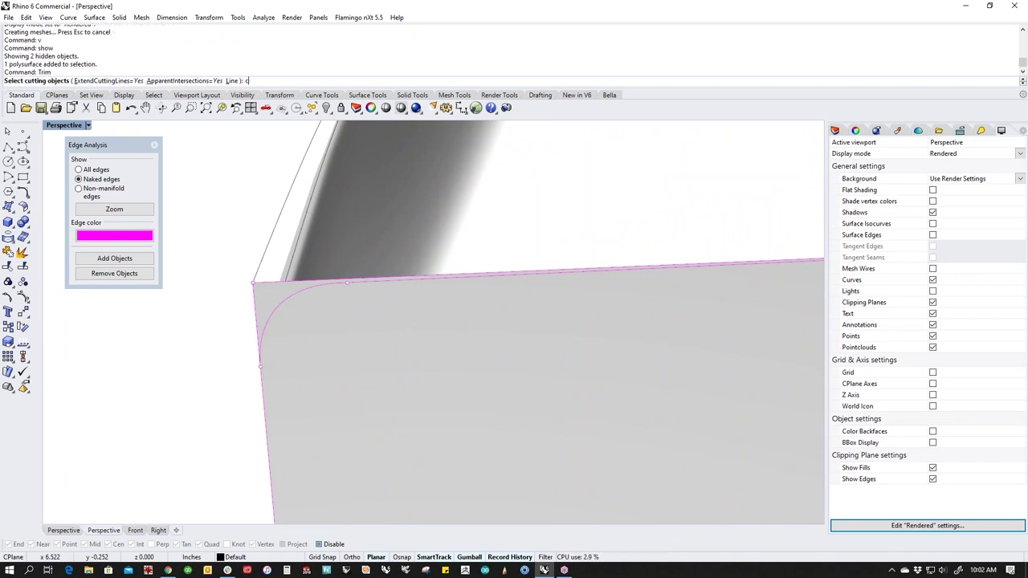
{"action": "type", "text": "crv"}
{"action": "key", "text": "Return"}
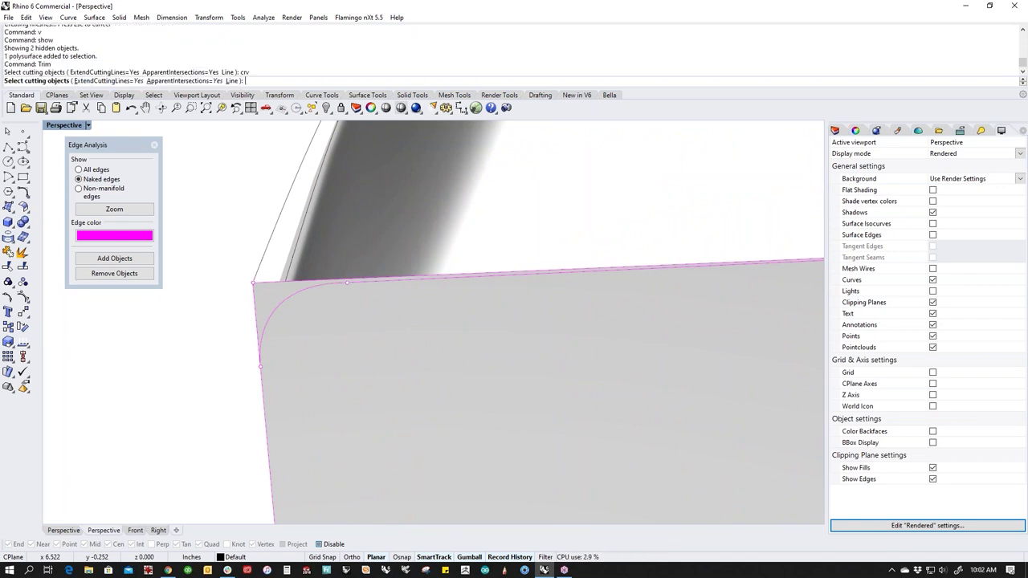
{"action": "left_click", "coordinate": [283, 306]}
{"action": "left_click", "coordinate": [370, 286]}
{"action": "scroll", "coordinate": [353, 291], "scroll_direction": "down", "scroll_amount": 5}
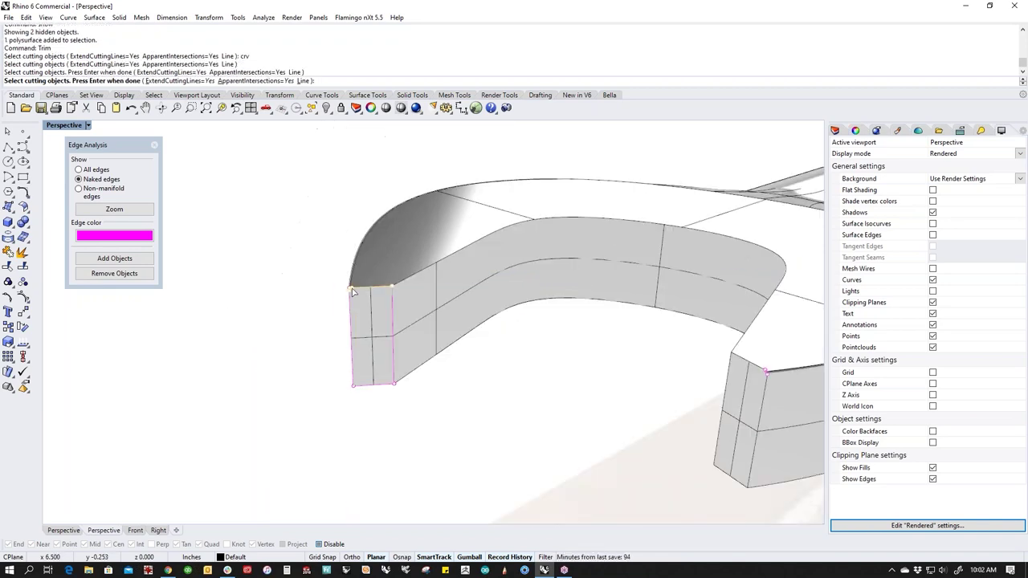
Step: Trim off the jaw end face's sharp corner outside the rounded profile
{"action": "scroll", "coordinate": [364, 291], "scroll_direction": "up", "scroll_amount": 6}
{"action": "key", "text": "Return"}
{"action": "left_click", "coordinate": [183, 271]}
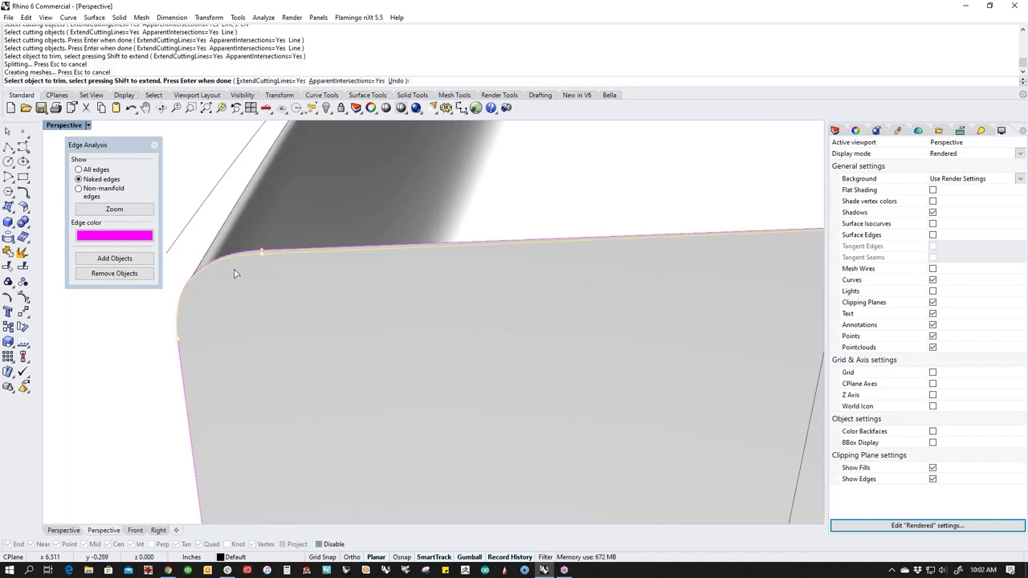
{"action": "key", "text": "Return"}
Step: Select everything and join the trimmed end face to the wrench body
{"action": "scroll", "coordinate": [239, 269], "scroll_direction": "down", "scroll_amount": 5}
{"action": "key", "text": "ctrl+a"}
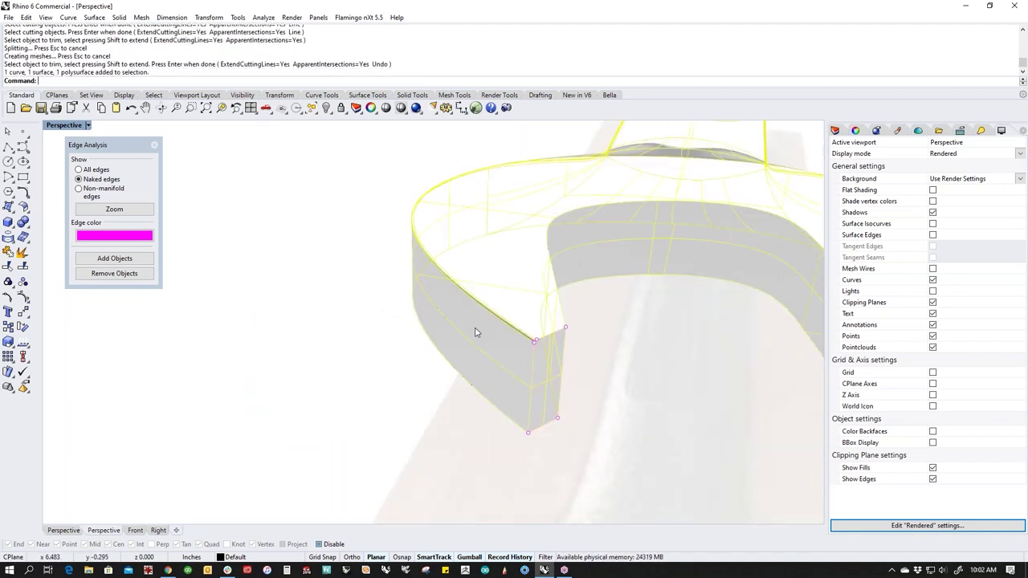
{"action": "type", "text": "j"}
{"action": "key", "text": "Return"}
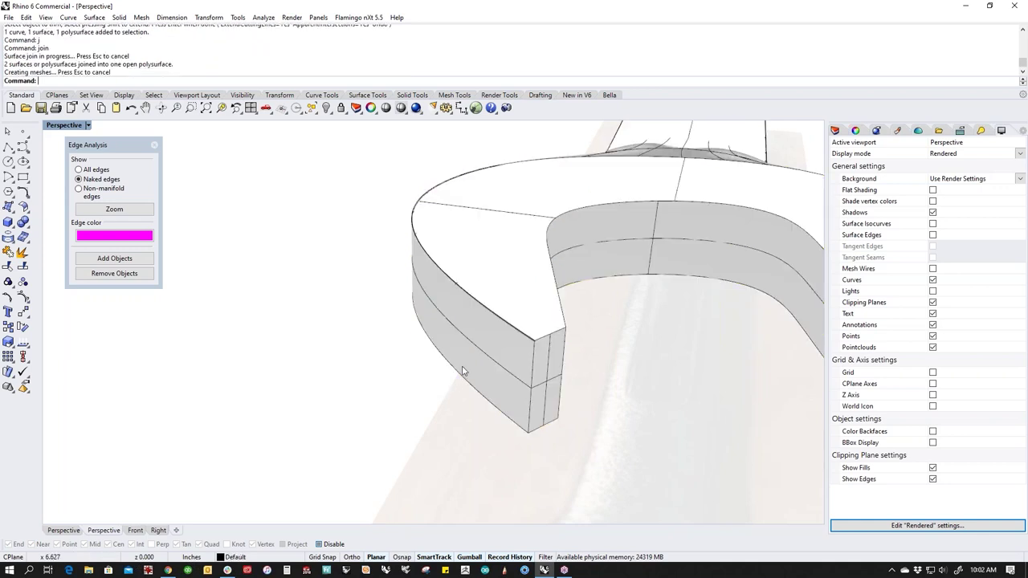
Step: Add the joined wrench body to the naked edge analysis and inspect both open jaw tips for unjoined edges
{"action": "left_click", "coordinate": [461, 371]}
{"action": "left_click", "coordinate": [140, 258]}
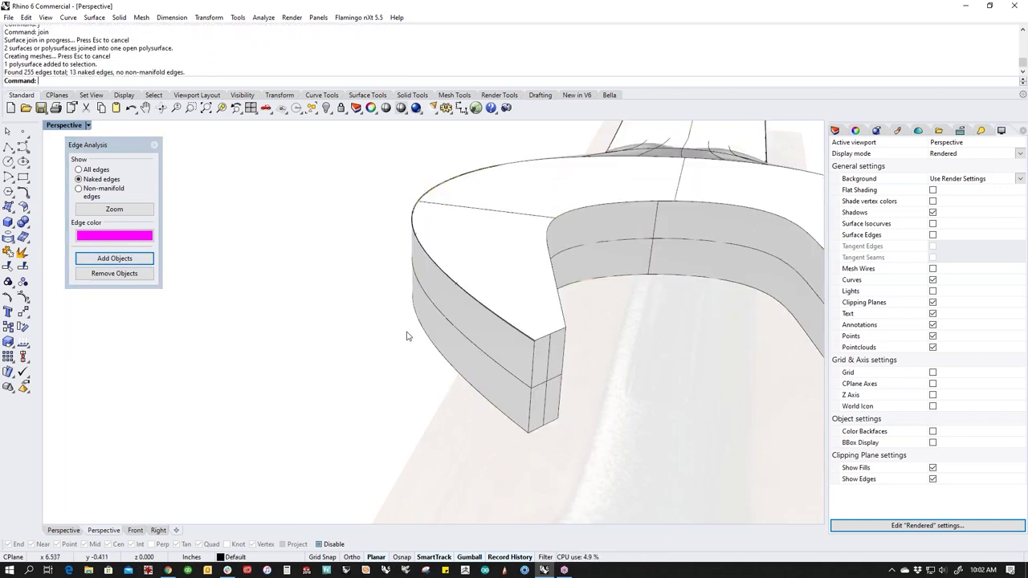
{"action": "scroll", "coordinate": [407, 336], "scroll_direction": "down", "scroll_amount": 2}
{"action": "right_click_drag", "start_coordinate": [514, 401], "coordinate": [606, 428]}
{"action": "scroll", "coordinate": [605, 429], "scroll_direction": "up", "scroll_amount": 5}
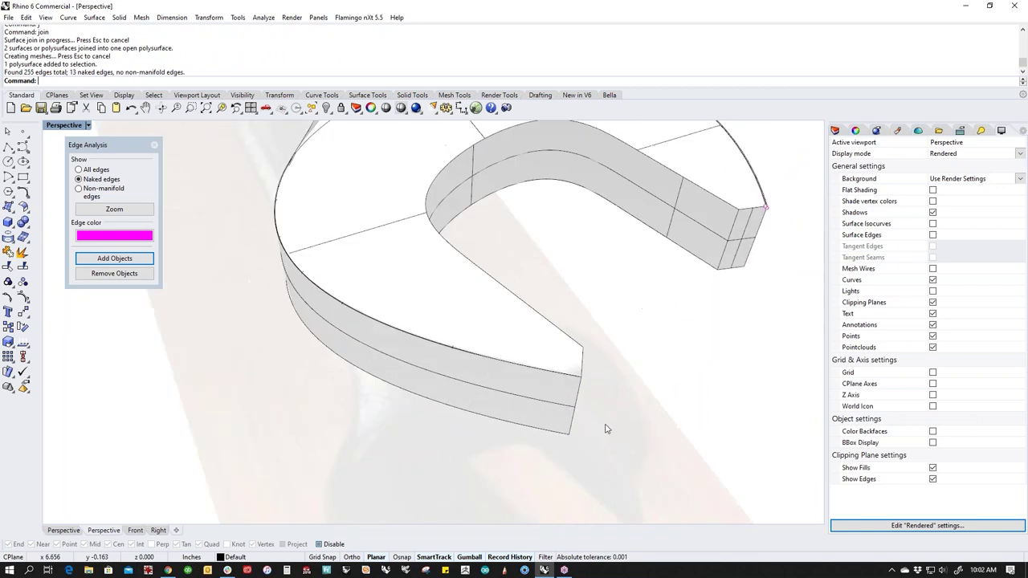
{"action": "scroll", "coordinate": [541, 332], "scroll_direction": "up", "scroll_amount": 1}
{"action": "scroll", "coordinate": [537, 326], "scroll_direction": "down", "scroll_amount": 3}
{"action": "right_click_drag", "start_coordinate": [537, 326], "coordinate": [566, 375]}
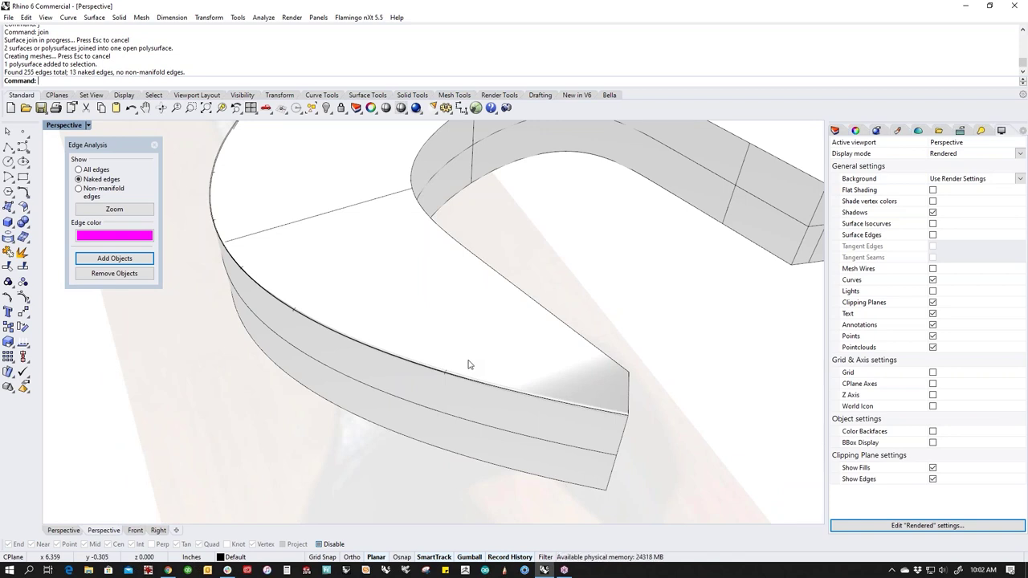
Step: Examine the jaw's faces, the neck transition and the full handle for naked edges, and end the edge analysis
{"action": "scroll", "coordinate": [468, 364], "scroll_direction": "down", "scroll_amount": 6}
{"action": "right_click_drag", "start_coordinate": [466, 369], "coordinate": [587, 310]}
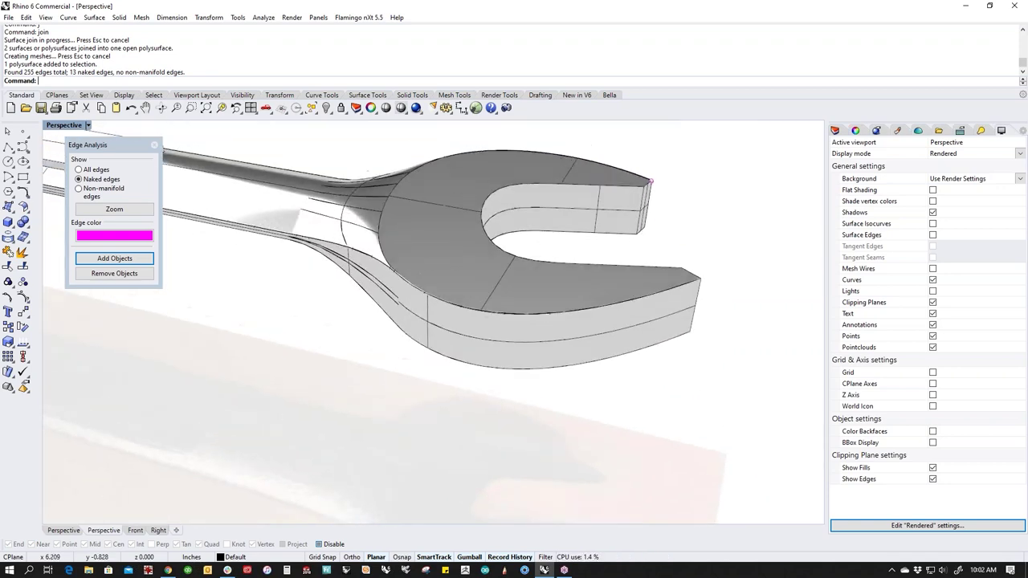
{"action": "right_click_drag", "start_coordinate": [361, 297], "coordinate": [433, 283]}
{"action": "scroll", "coordinate": [433, 282], "scroll_direction": "up", "scroll_amount": 3}
{"action": "scroll", "coordinate": [543, 299], "scroll_direction": "up", "scroll_amount": 3}
{"action": "scroll", "coordinate": [468, 292], "scroll_direction": "down", "scroll_amount": 5}
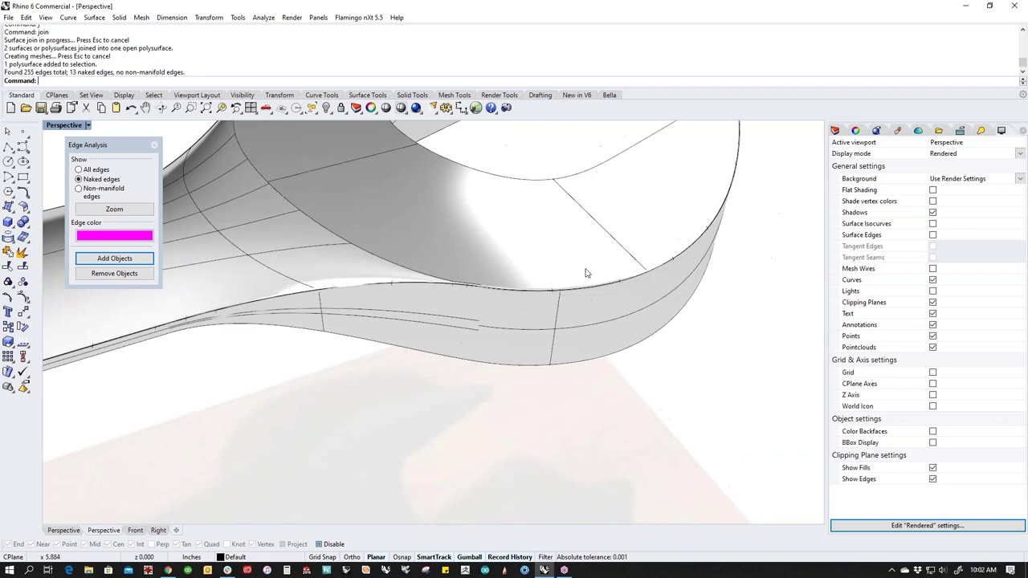
{"action": "right_click_drag", "start_coordinate": [637, 233], "coordinate": [639, 249], "text": "shift"}
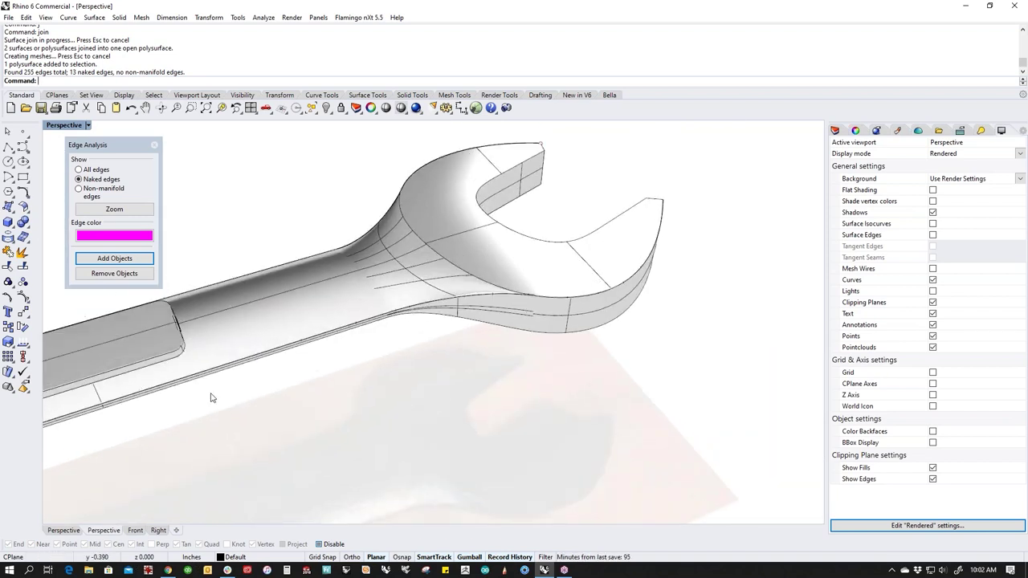
{"action": "right_click_drag", "start_coordinate": [579, 348], "coordinate": [474, 382]}
{"action": "scroll", "coordinate": [471, 363], "scroll_direction": "down", "scroll_amount": 3}
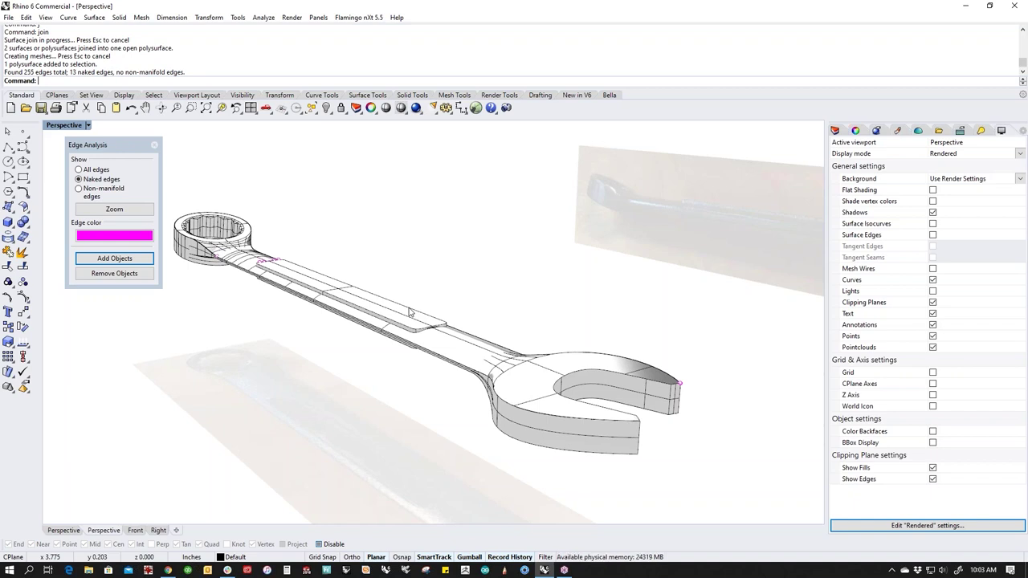
{"action": "left_click", "coordinate": [154, 144]}
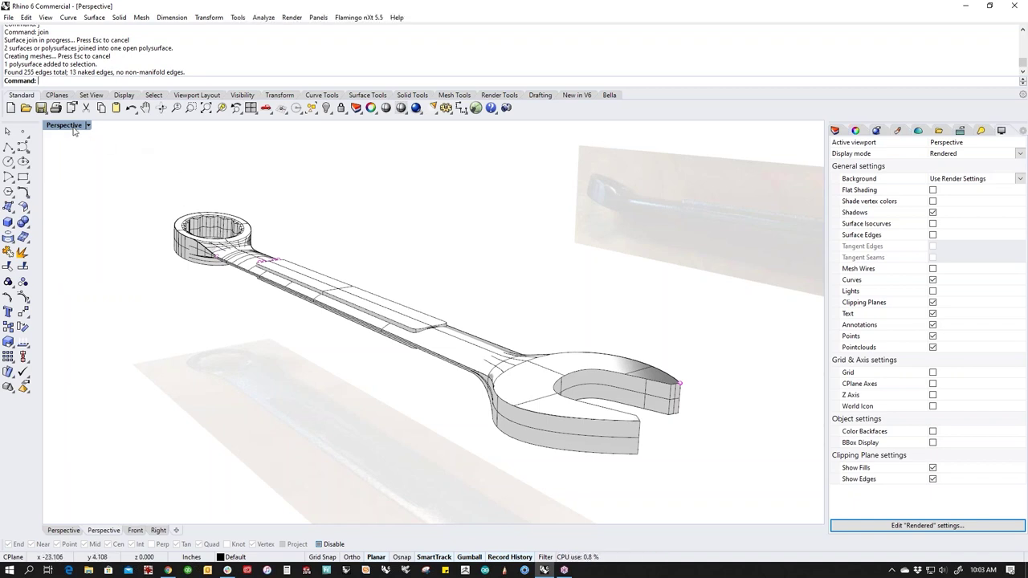
Step: Open the Perspective viewport's display mode choices
{"action": "left_click", "coordinate": [69, 126]}
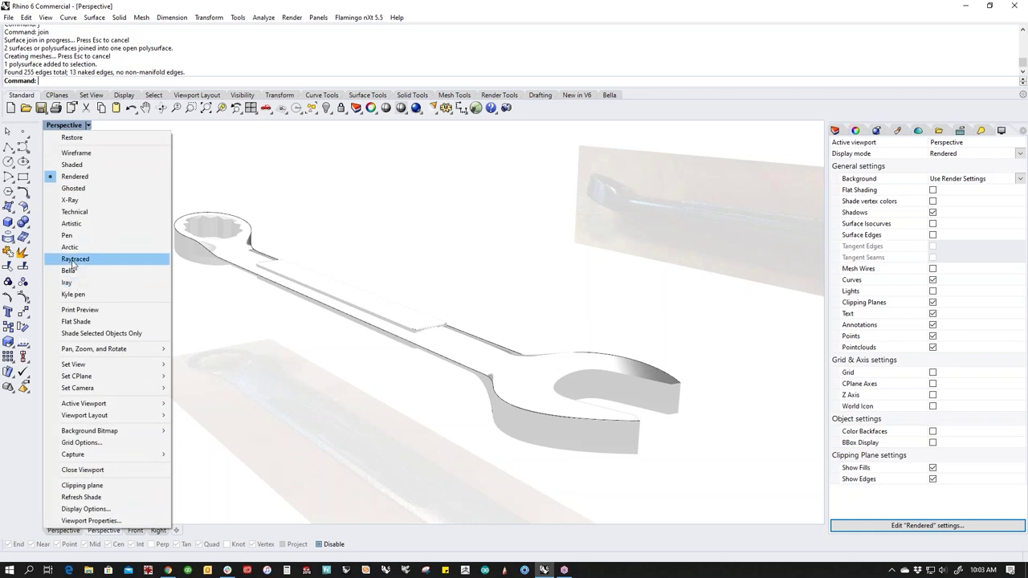